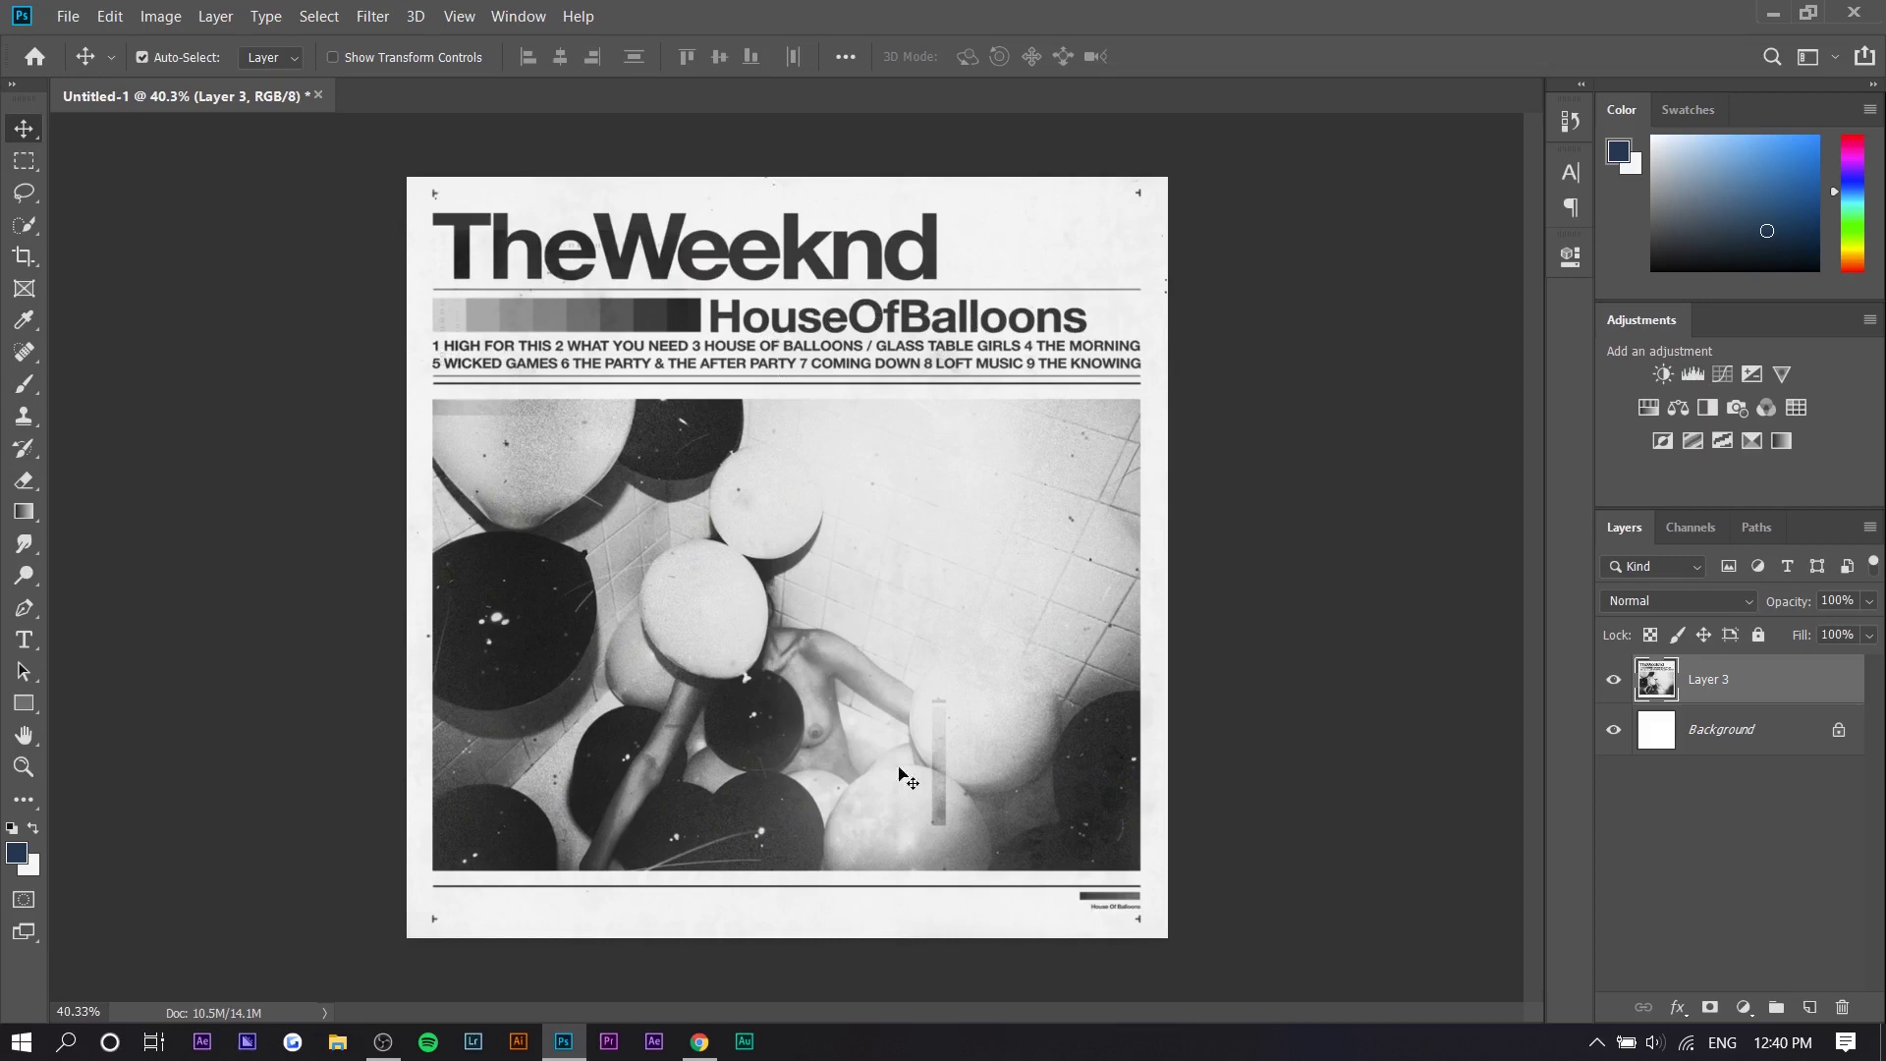
Step: Set the foreground color to off-white f3f3f3, sampled from the album cover's paper background
left_click(22, 853)
left_click(1051, 203)
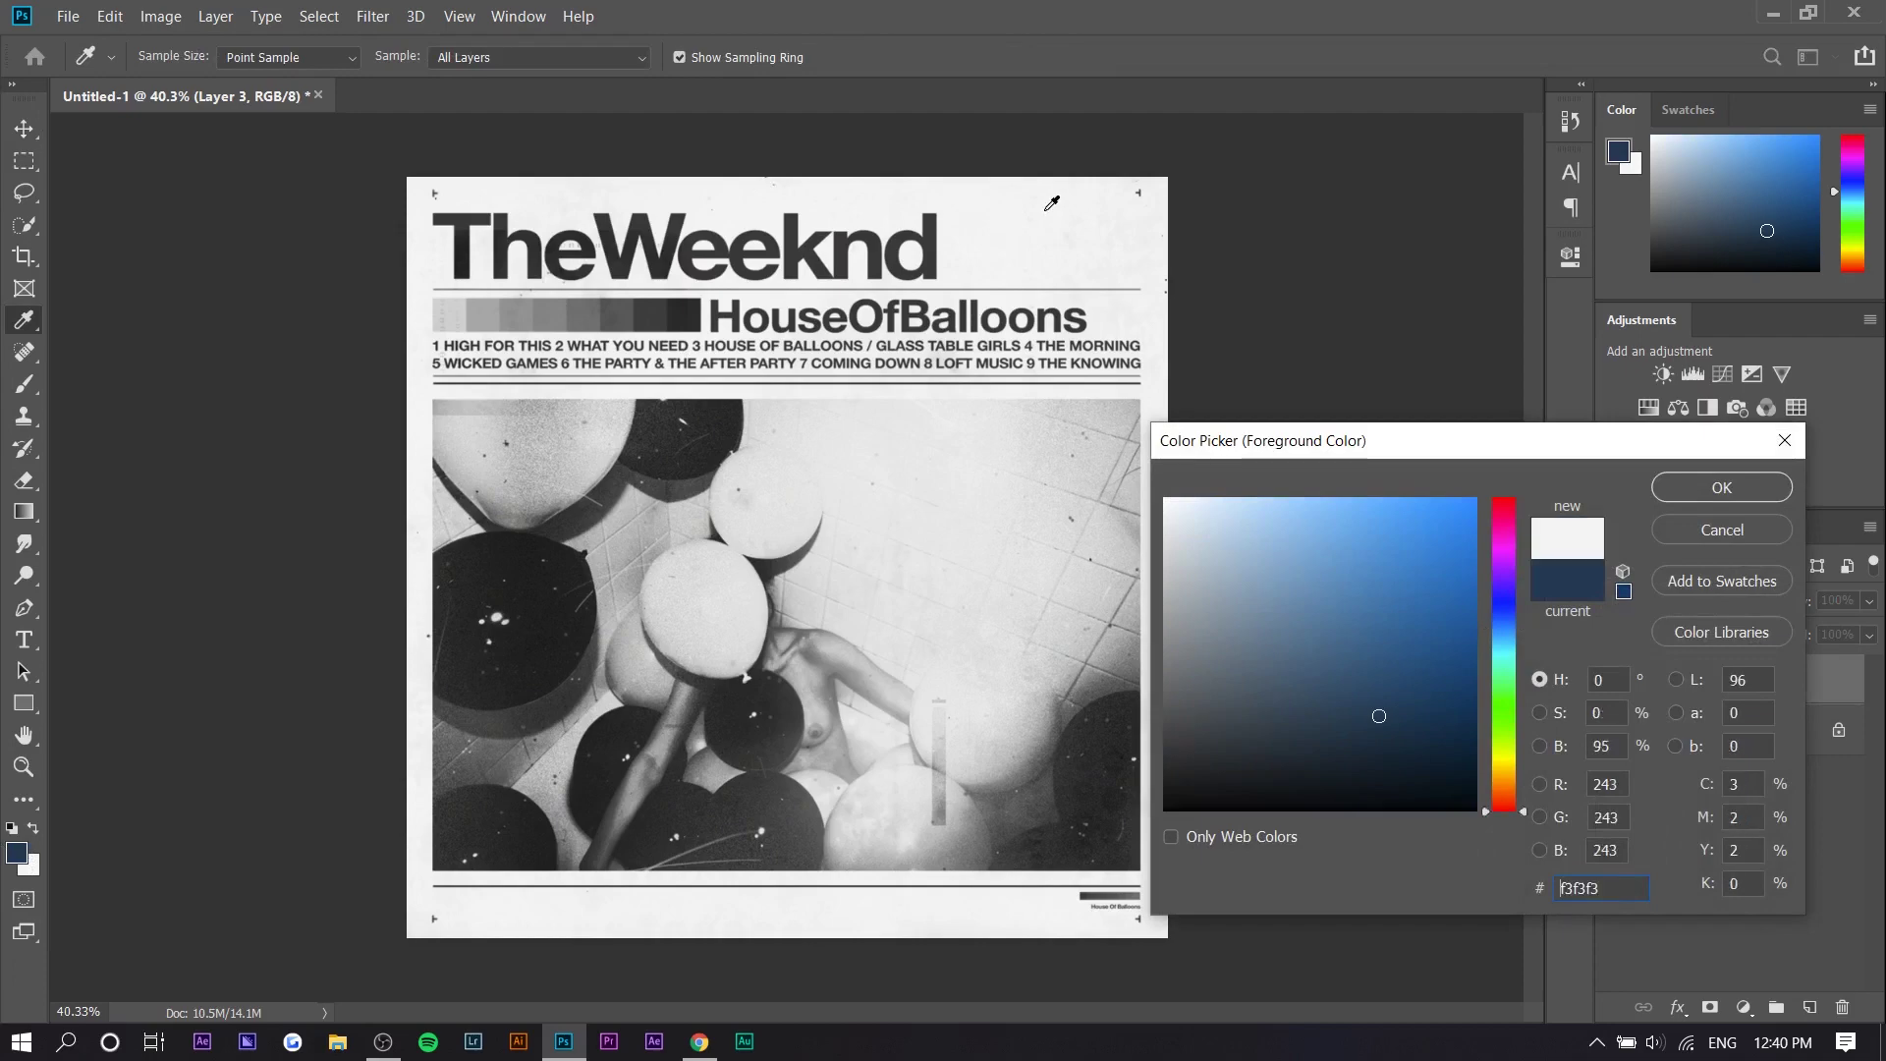
left_click(1762, 487)
scroll(1031, 398, "up", 6)
scroll(1033, 408, "down", 2)
scroll(1270, 576, "up", 4)
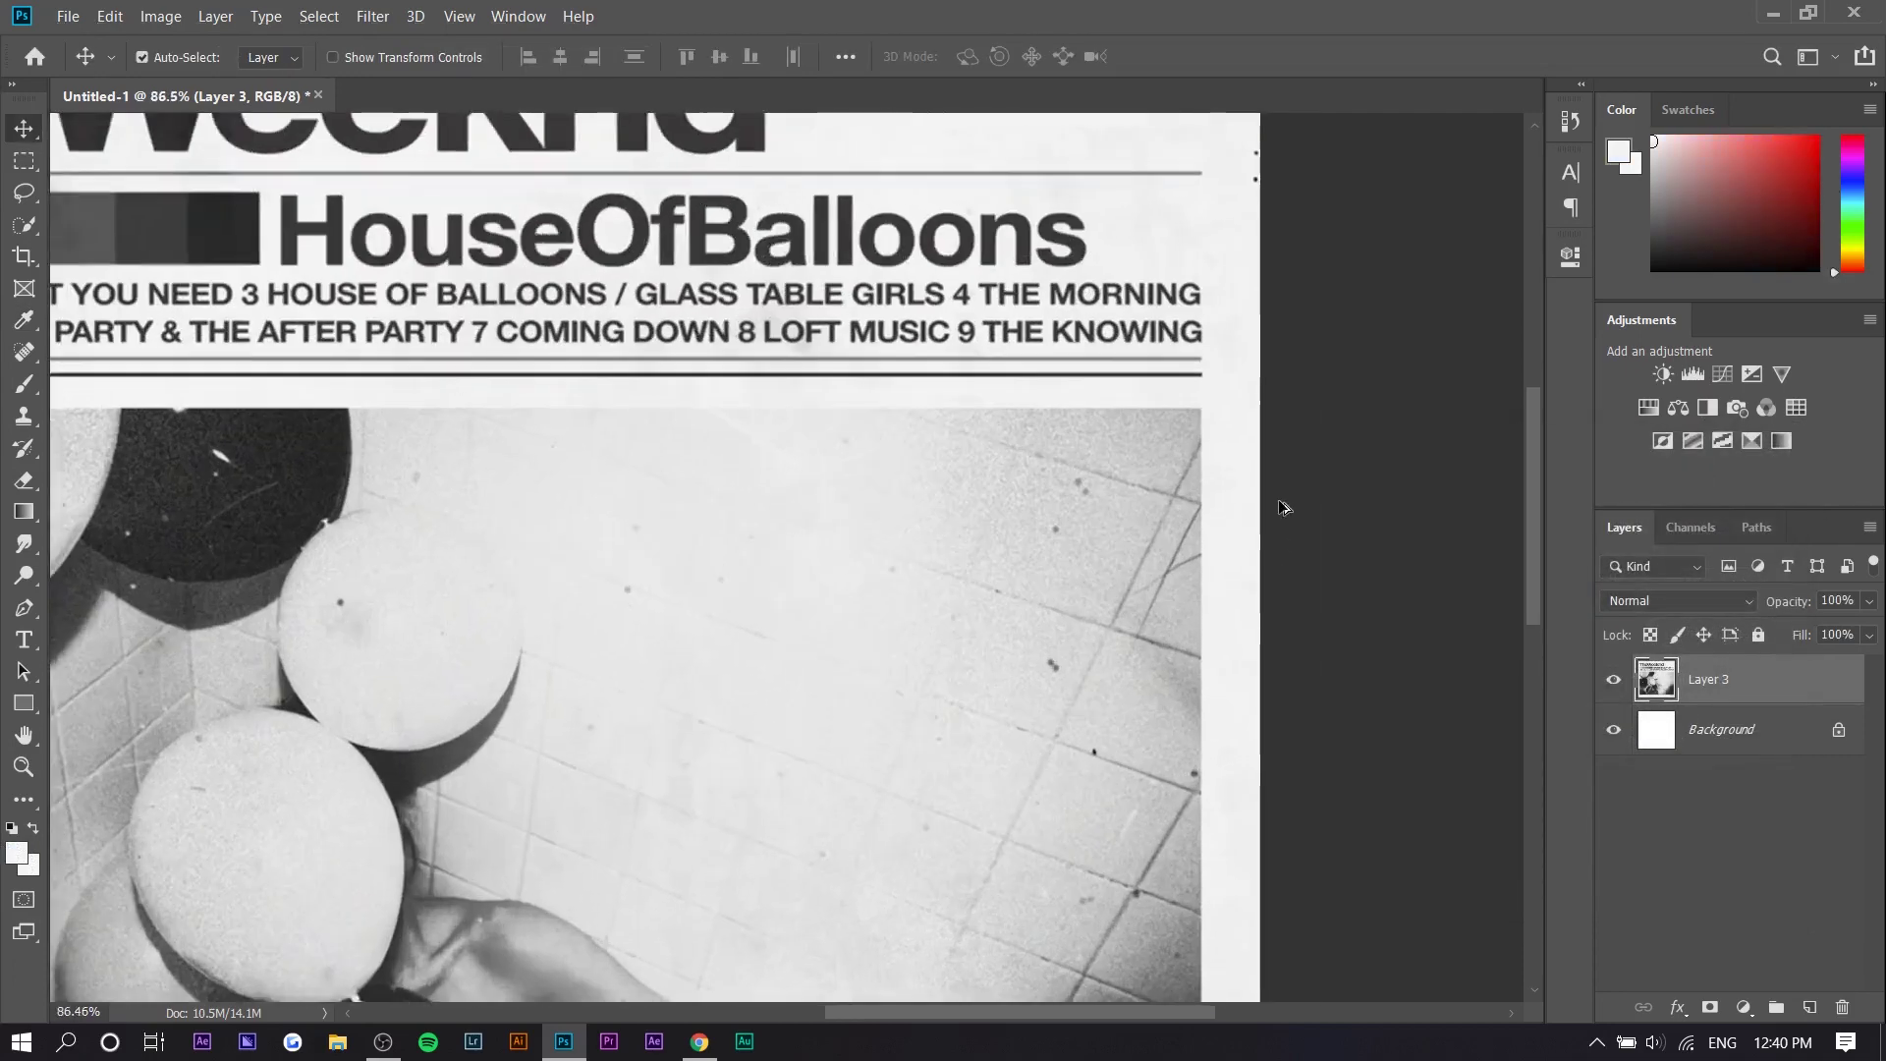
scroll(1285, 513, "up", 1)
scroll(941, 674, "down", 3)
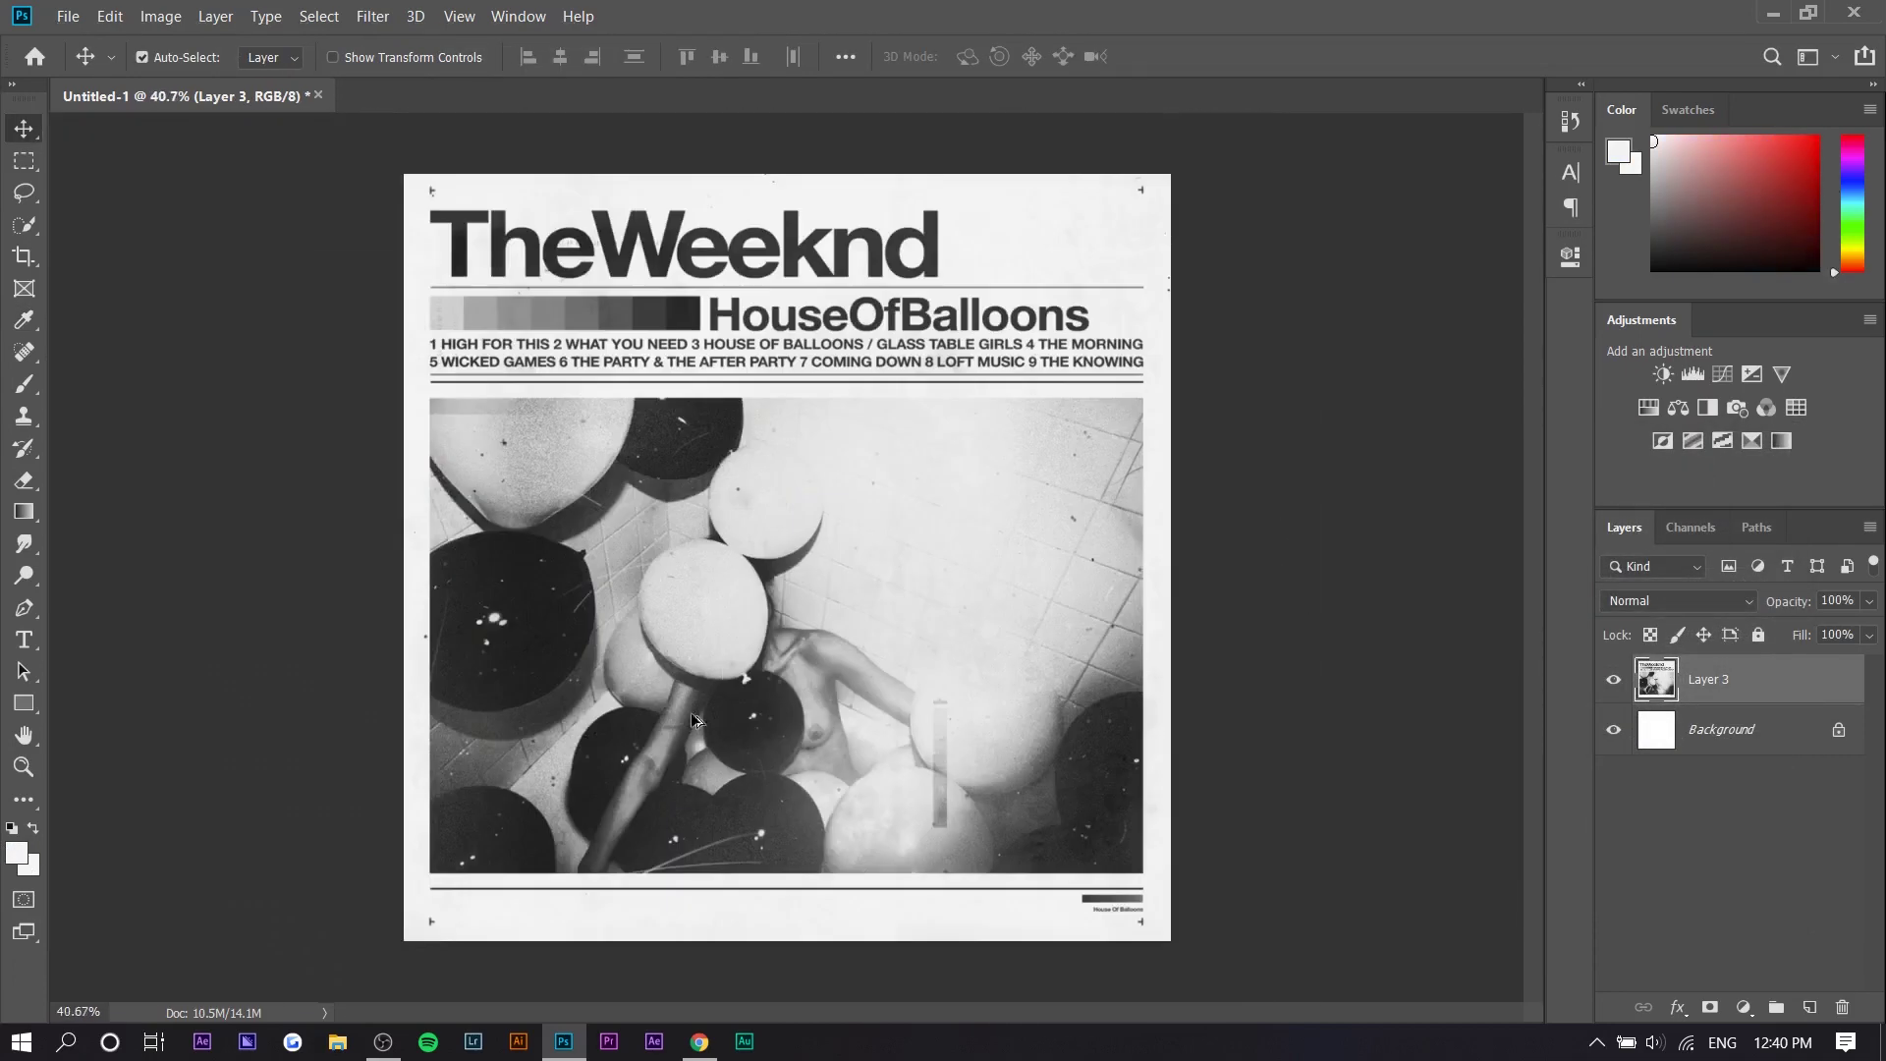
scroll(770, 638, "up", 1)
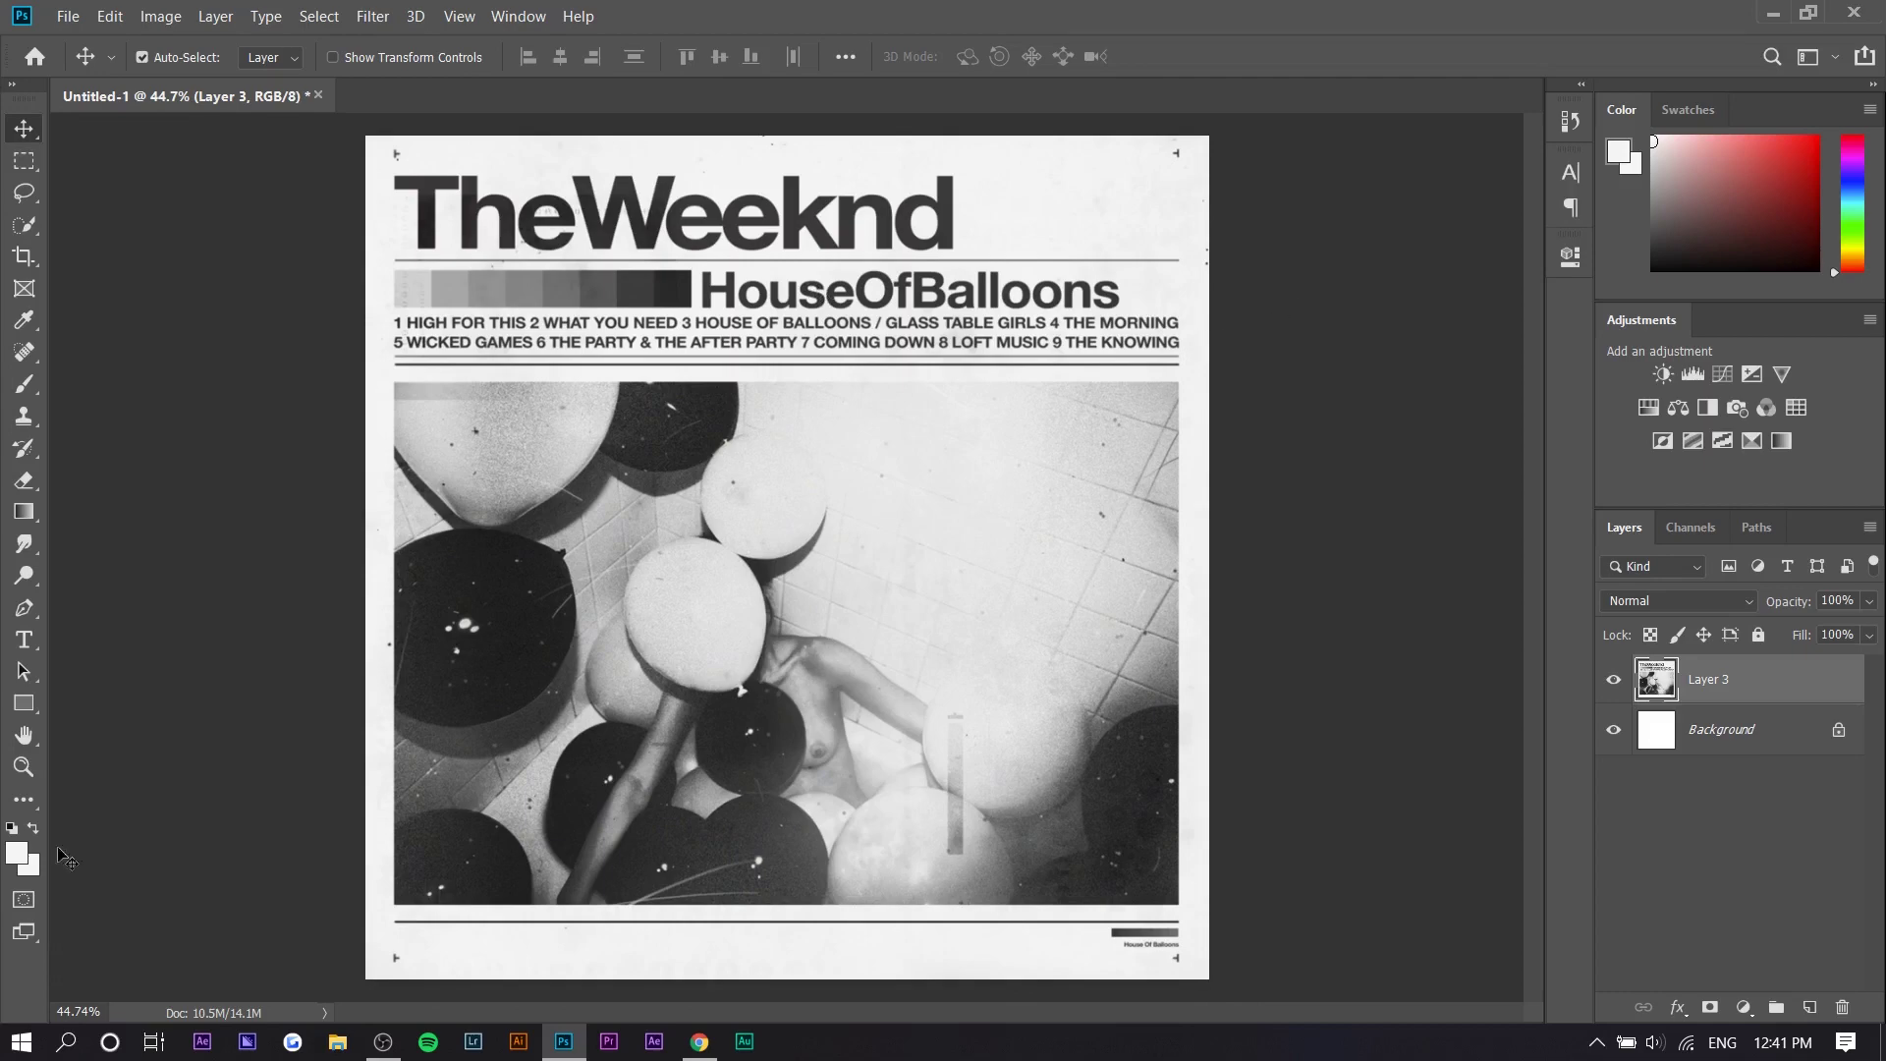
Step: Convert the locked Background into a regular layer named Layer 0
left_click(125, 734)
scroll(1166, 945, "up", 4)
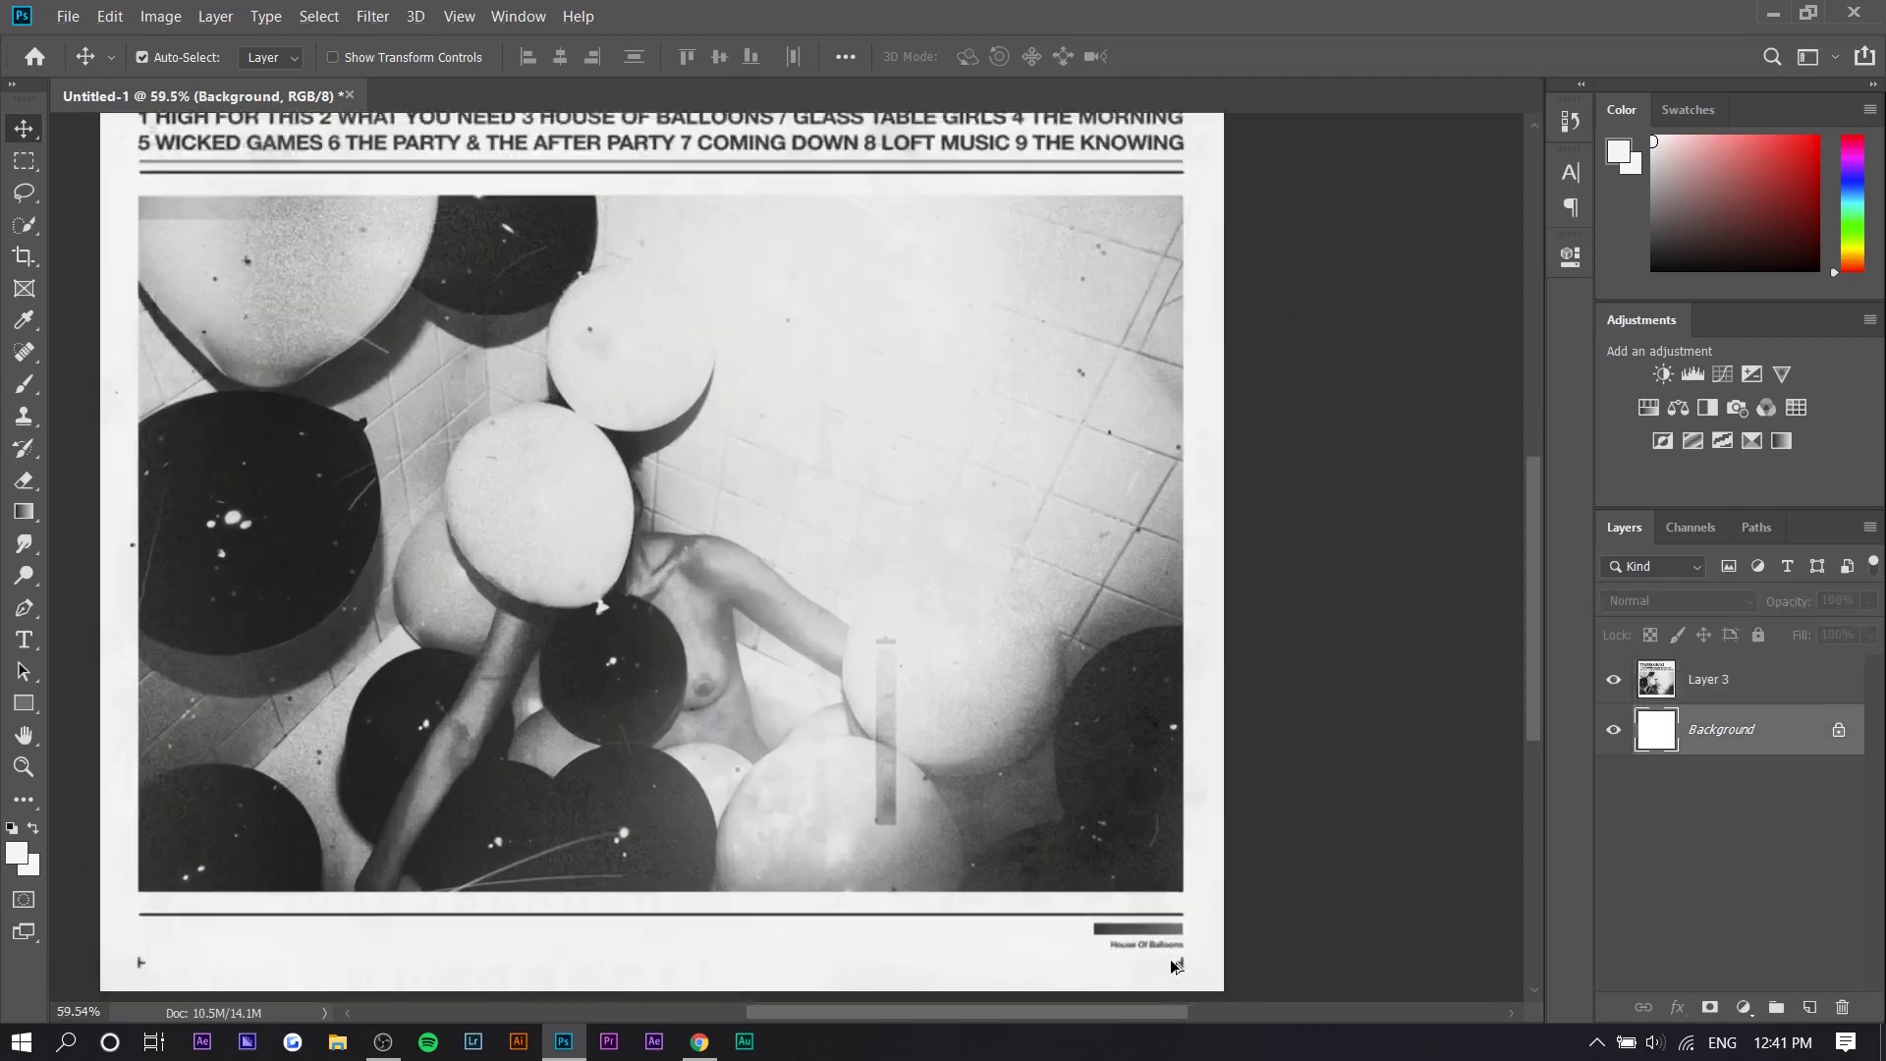
scroll(740, 848, "down", 3)
scroll(392, 758, "down", 1)
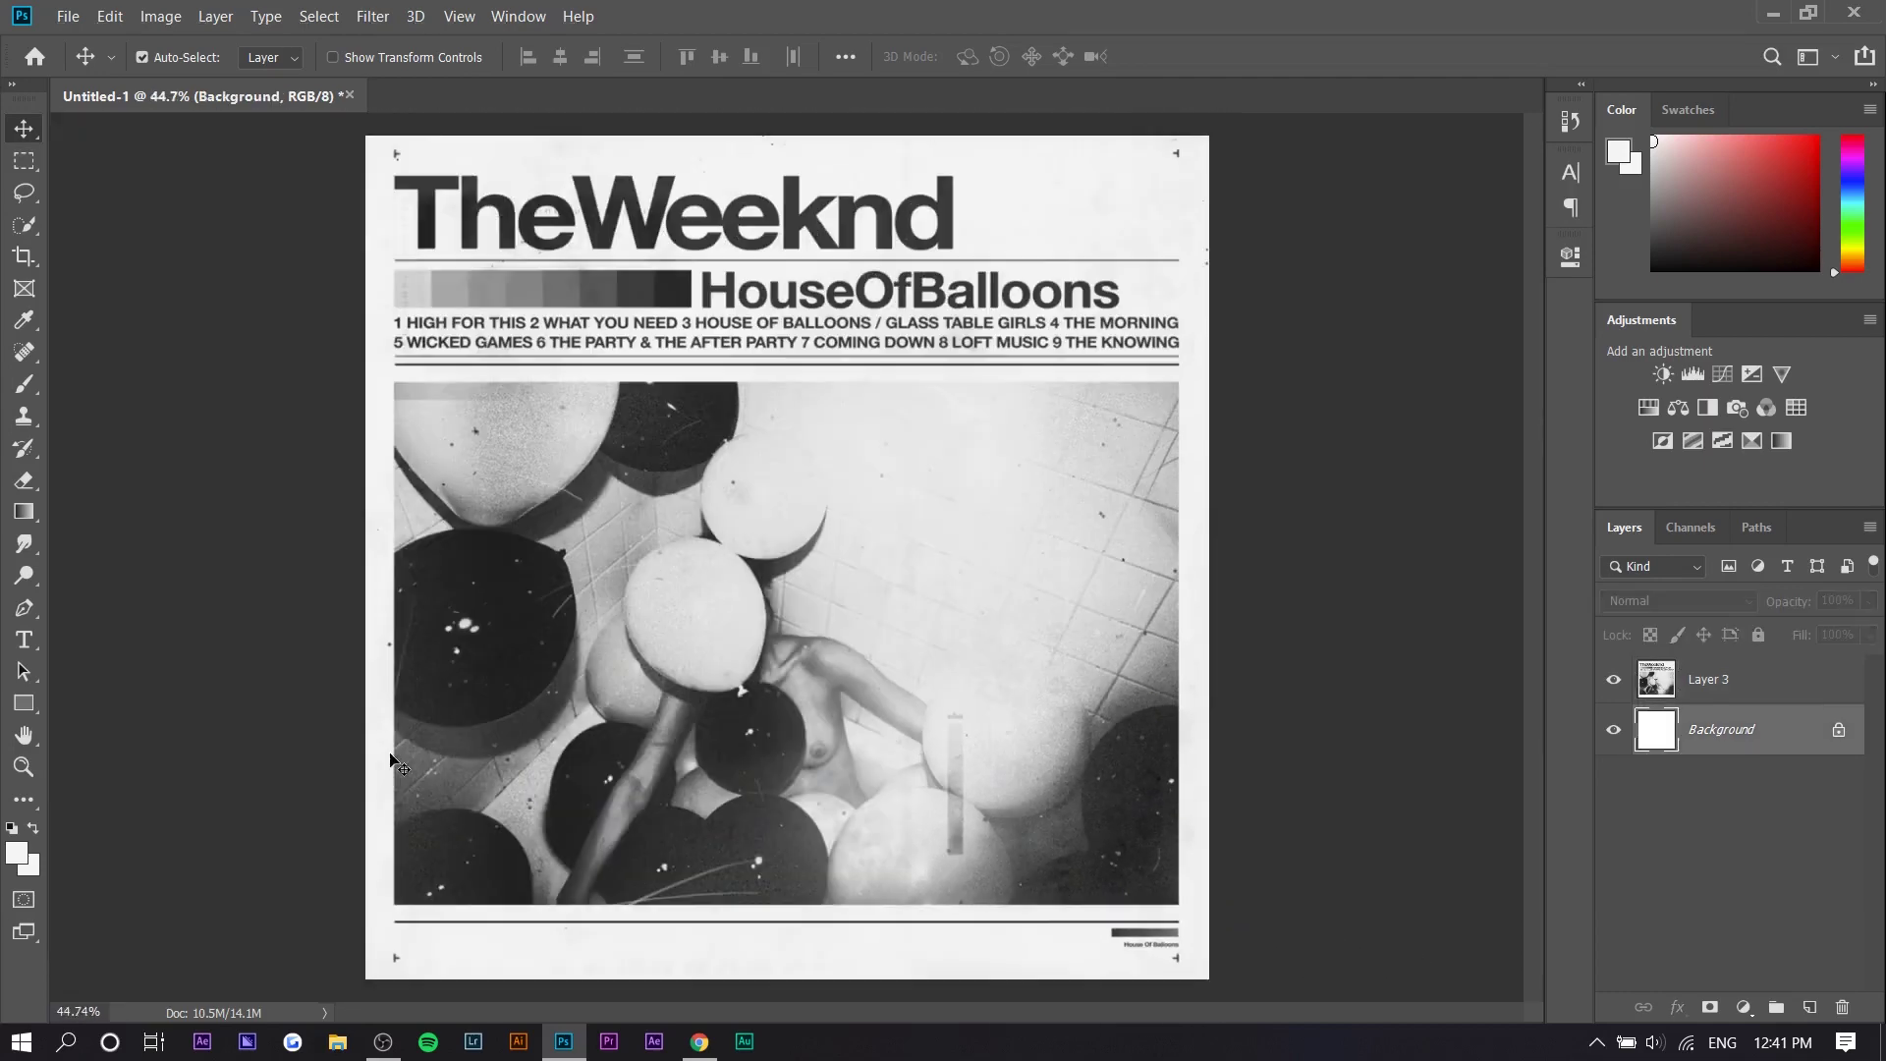
double_click(1772, 748)
key("Return")
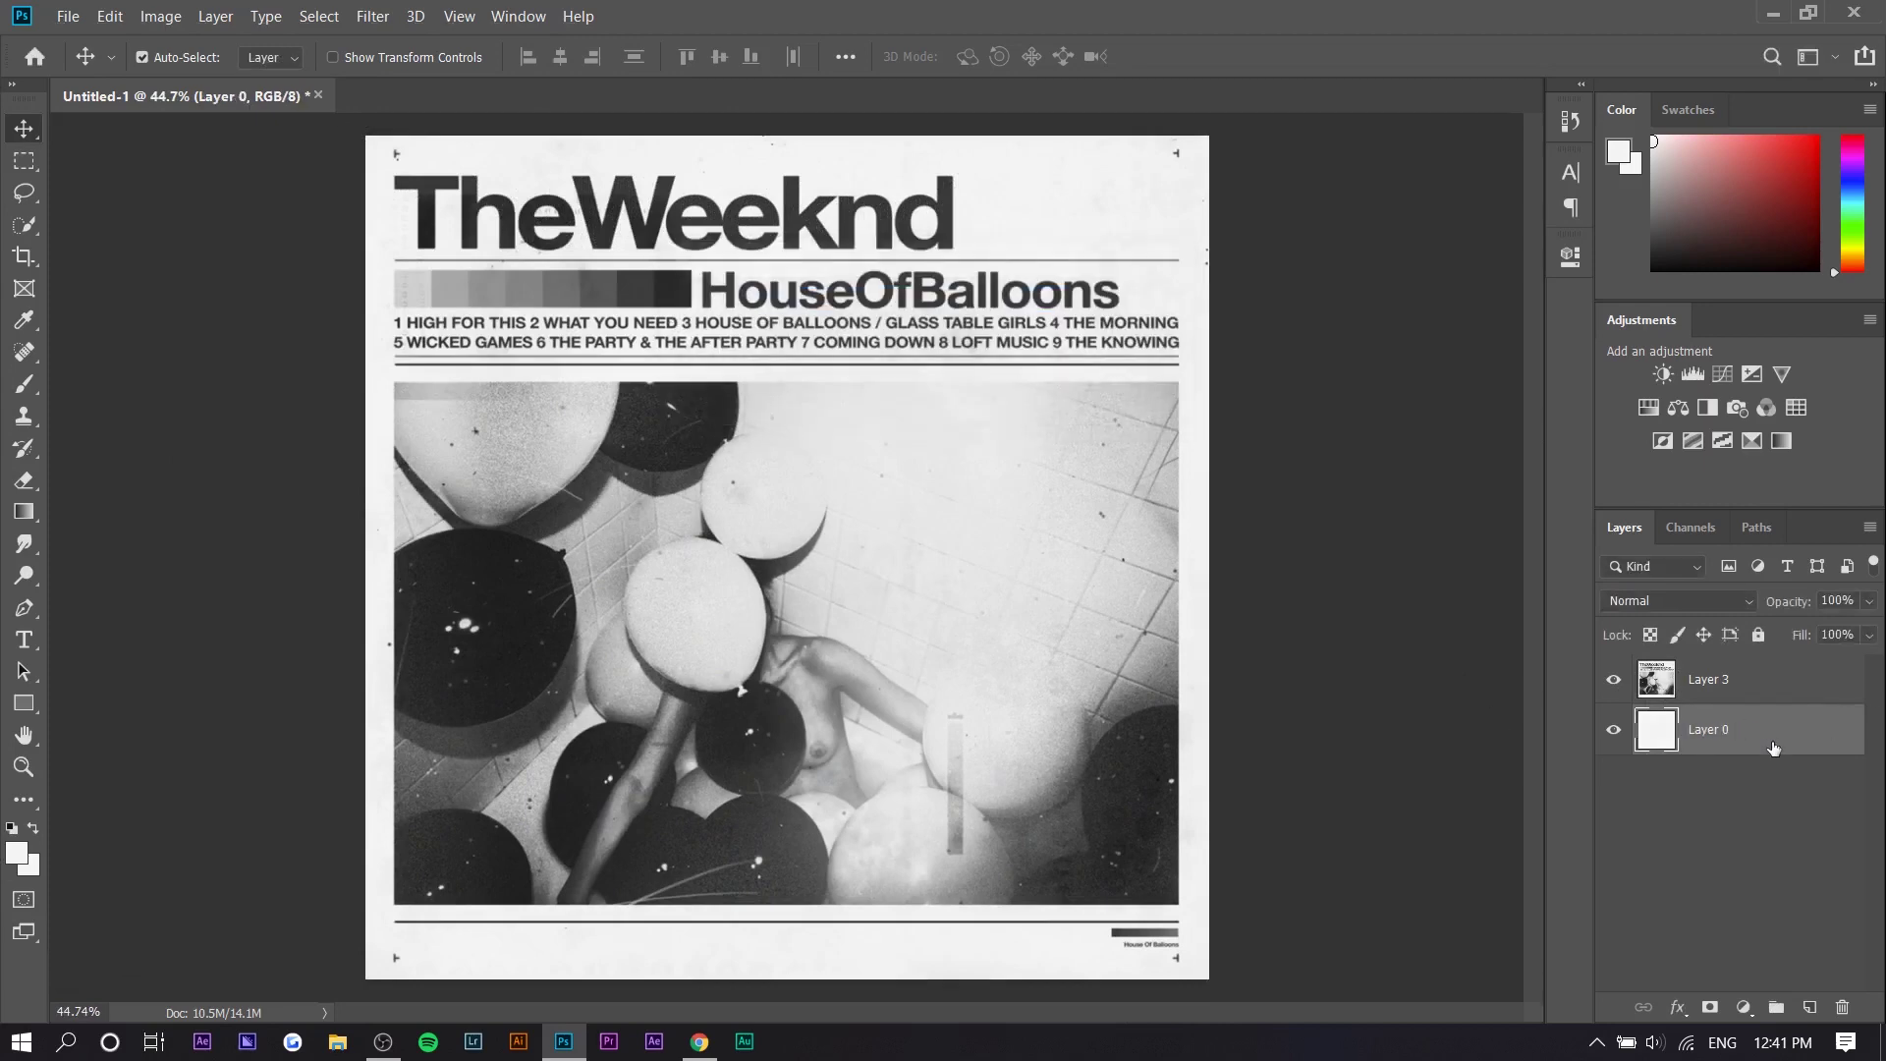
Step: Check the bottom layer by toggling the cover's visibility, and inspect the current foreground color
left_click(1611, 688)
left_click(1610, 687)
left_click(17, 853)
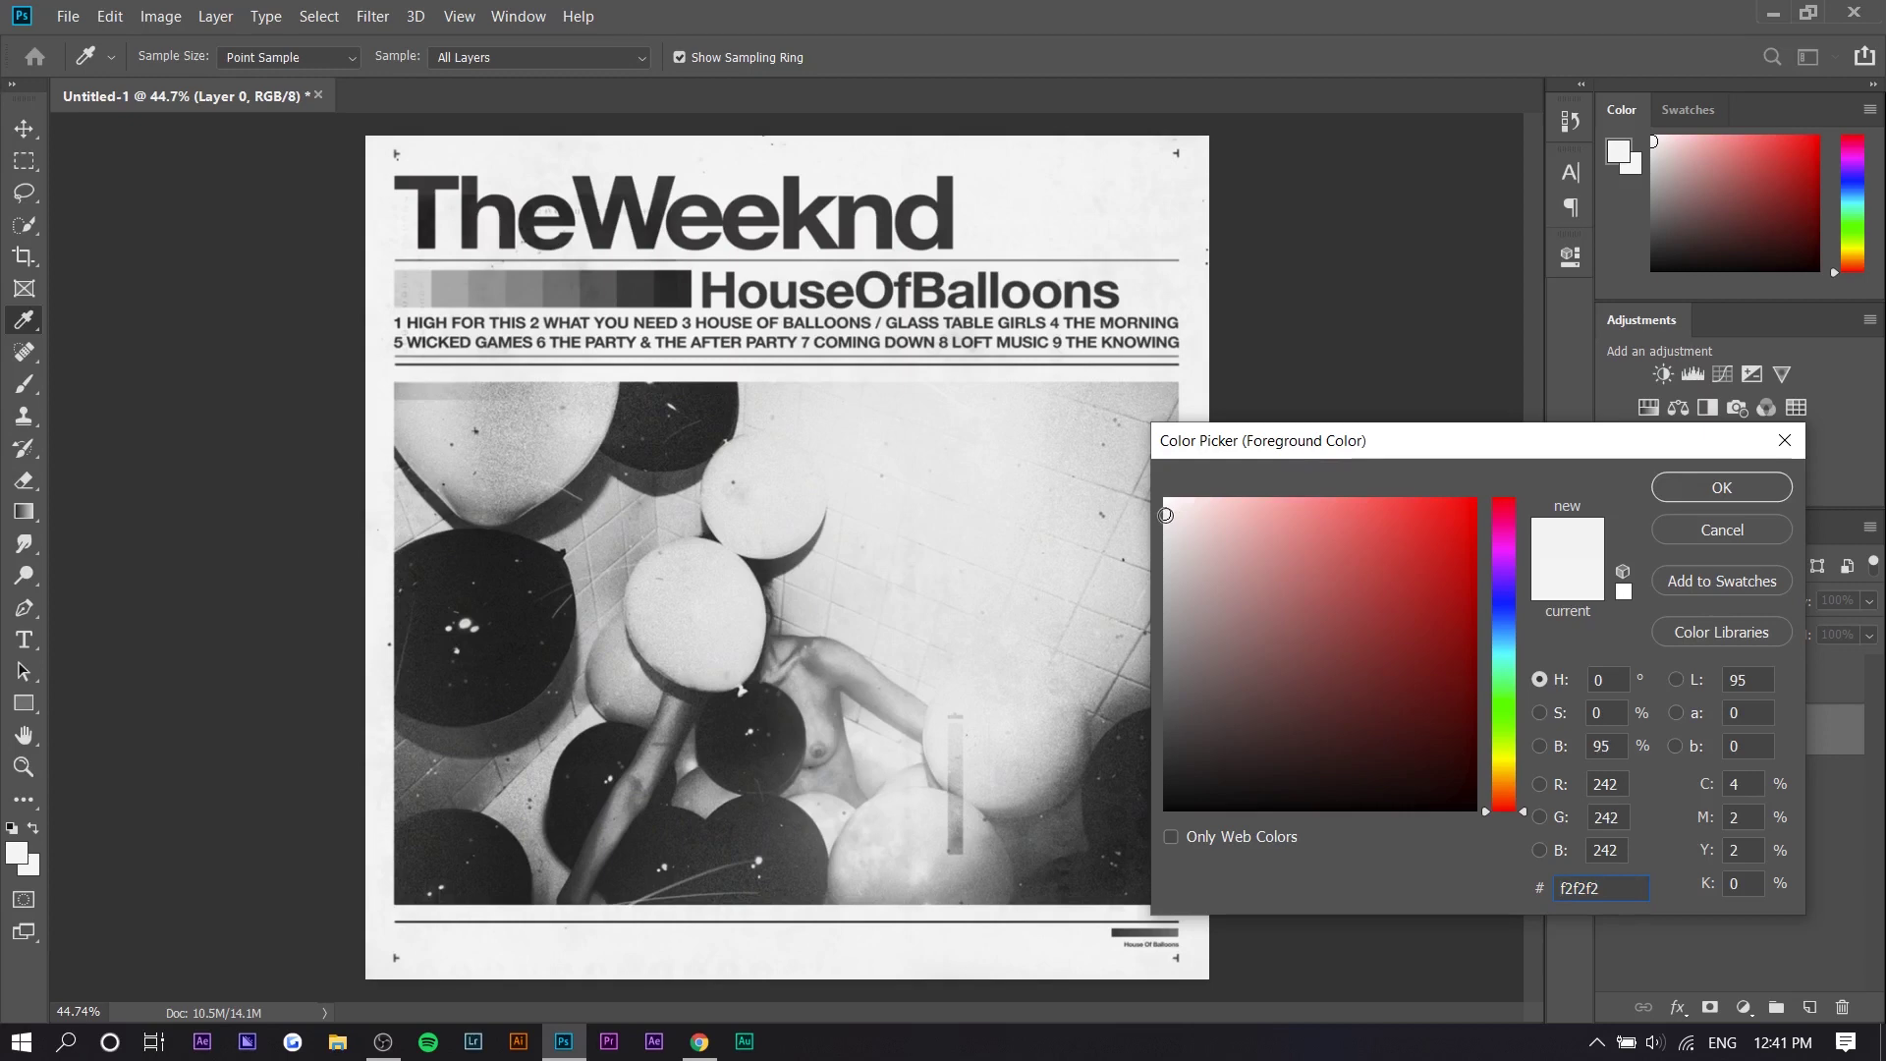
left_click(1713, 530)
Step: Rename the bottom layer as BG and select the album cover layer
double_click(1707, 730)
type("BG")
left_click(660, 204)
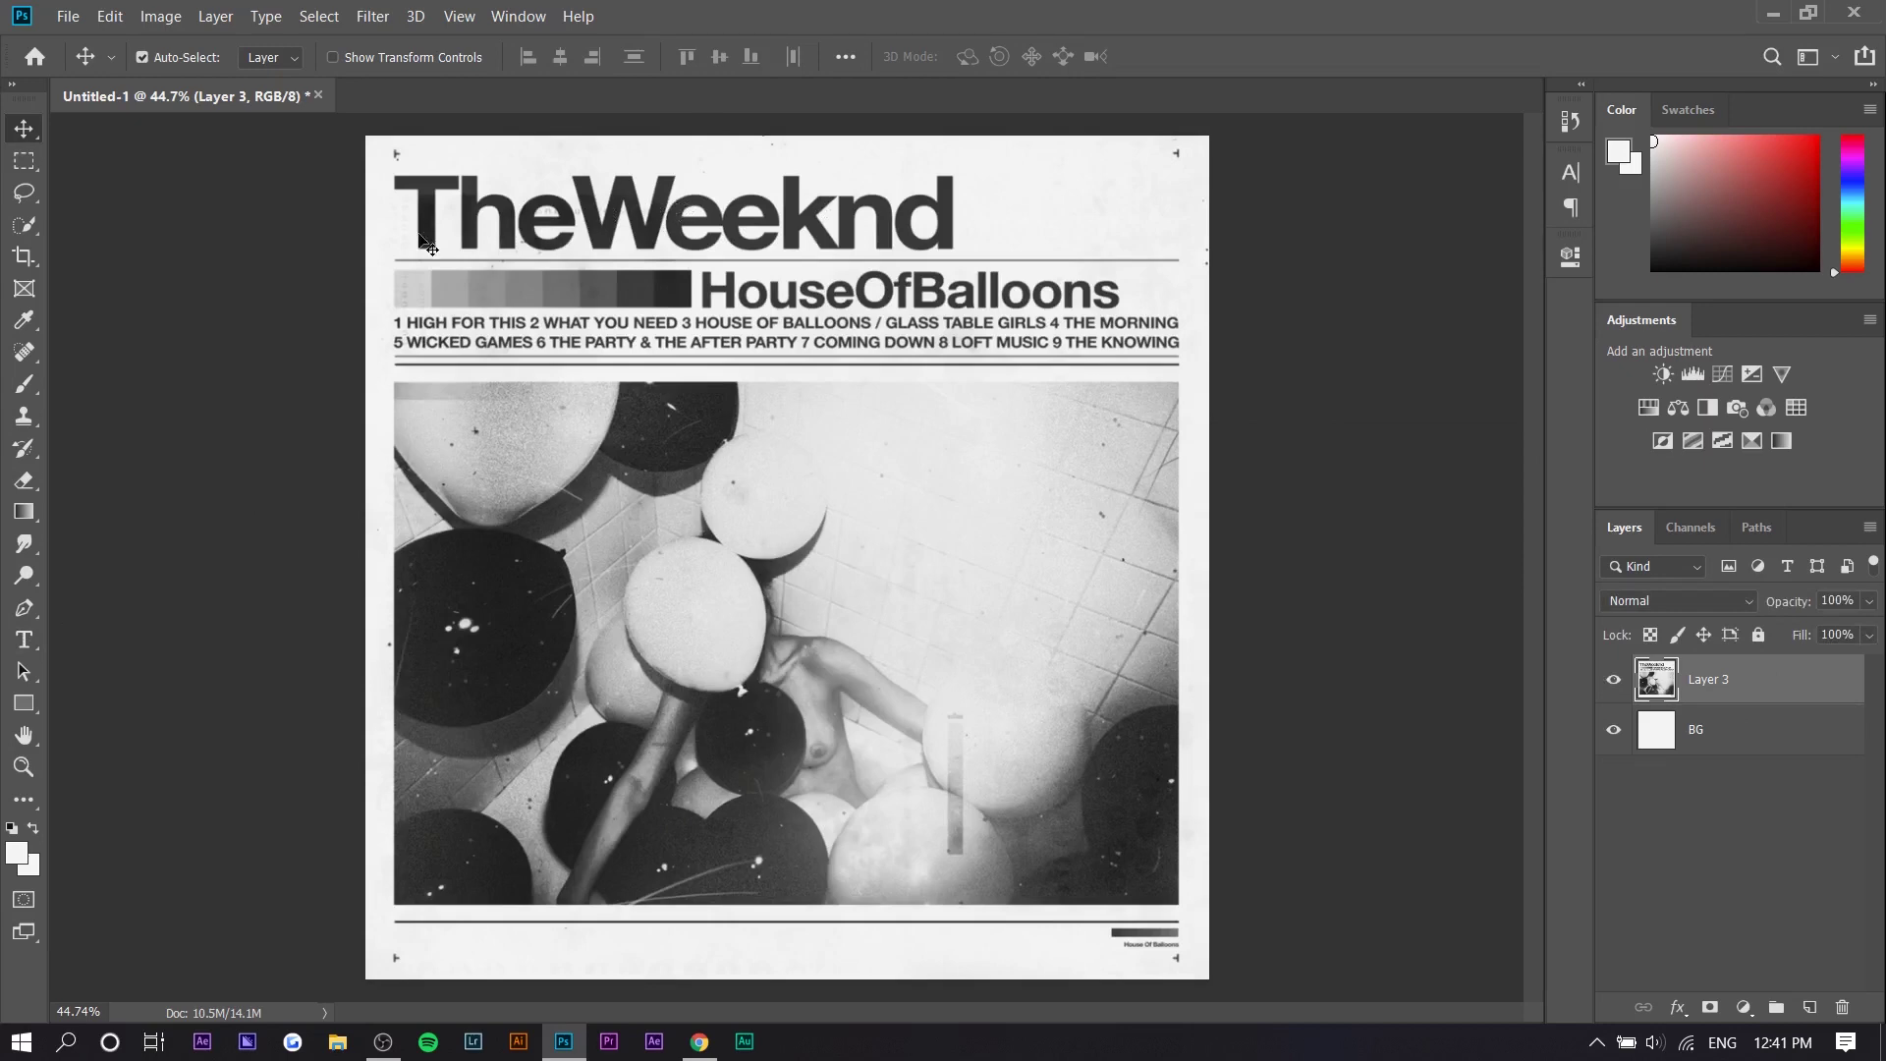
Step: Draw an off-white rectangle without stroke, about 85 by 85 px, over the lightest swatch of the cover's gray gradient strip
scroll(407, 243, "up", 5)
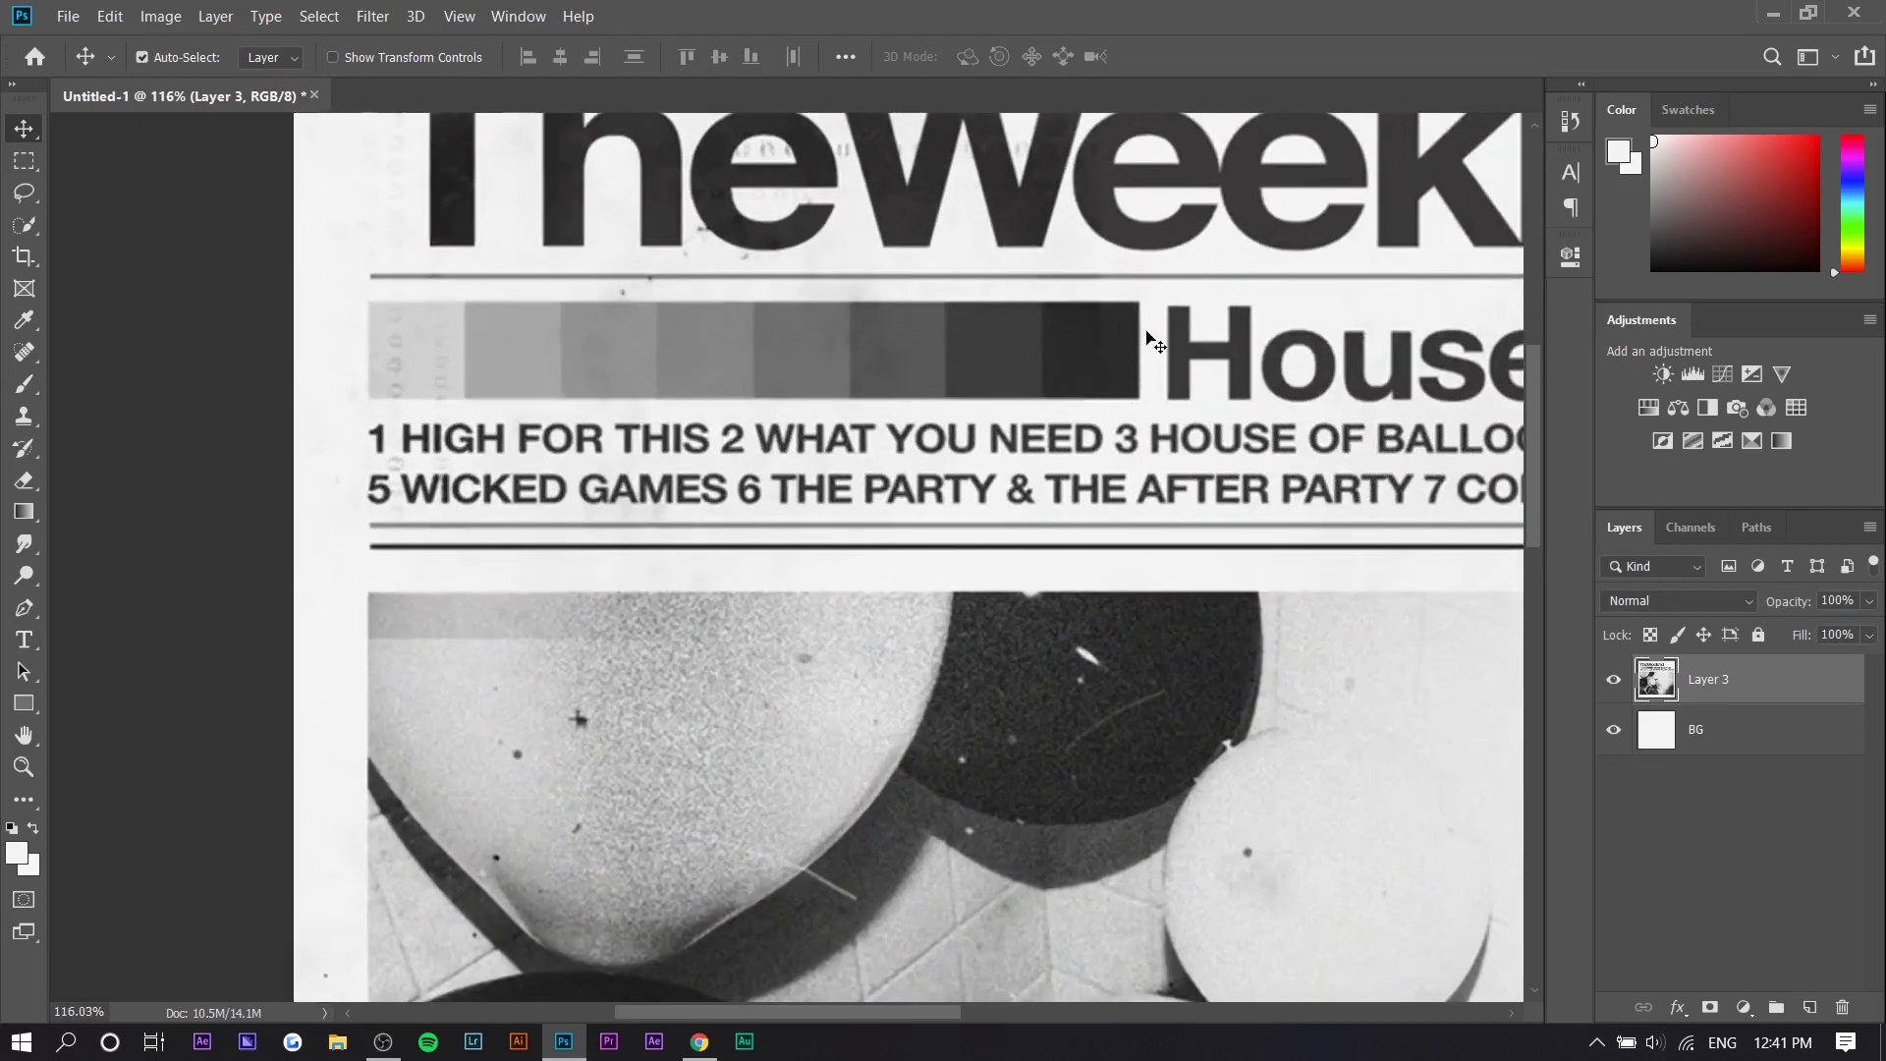
scroll(1014, 300, "up", 1)
scroll(223, 291, "up", 1)
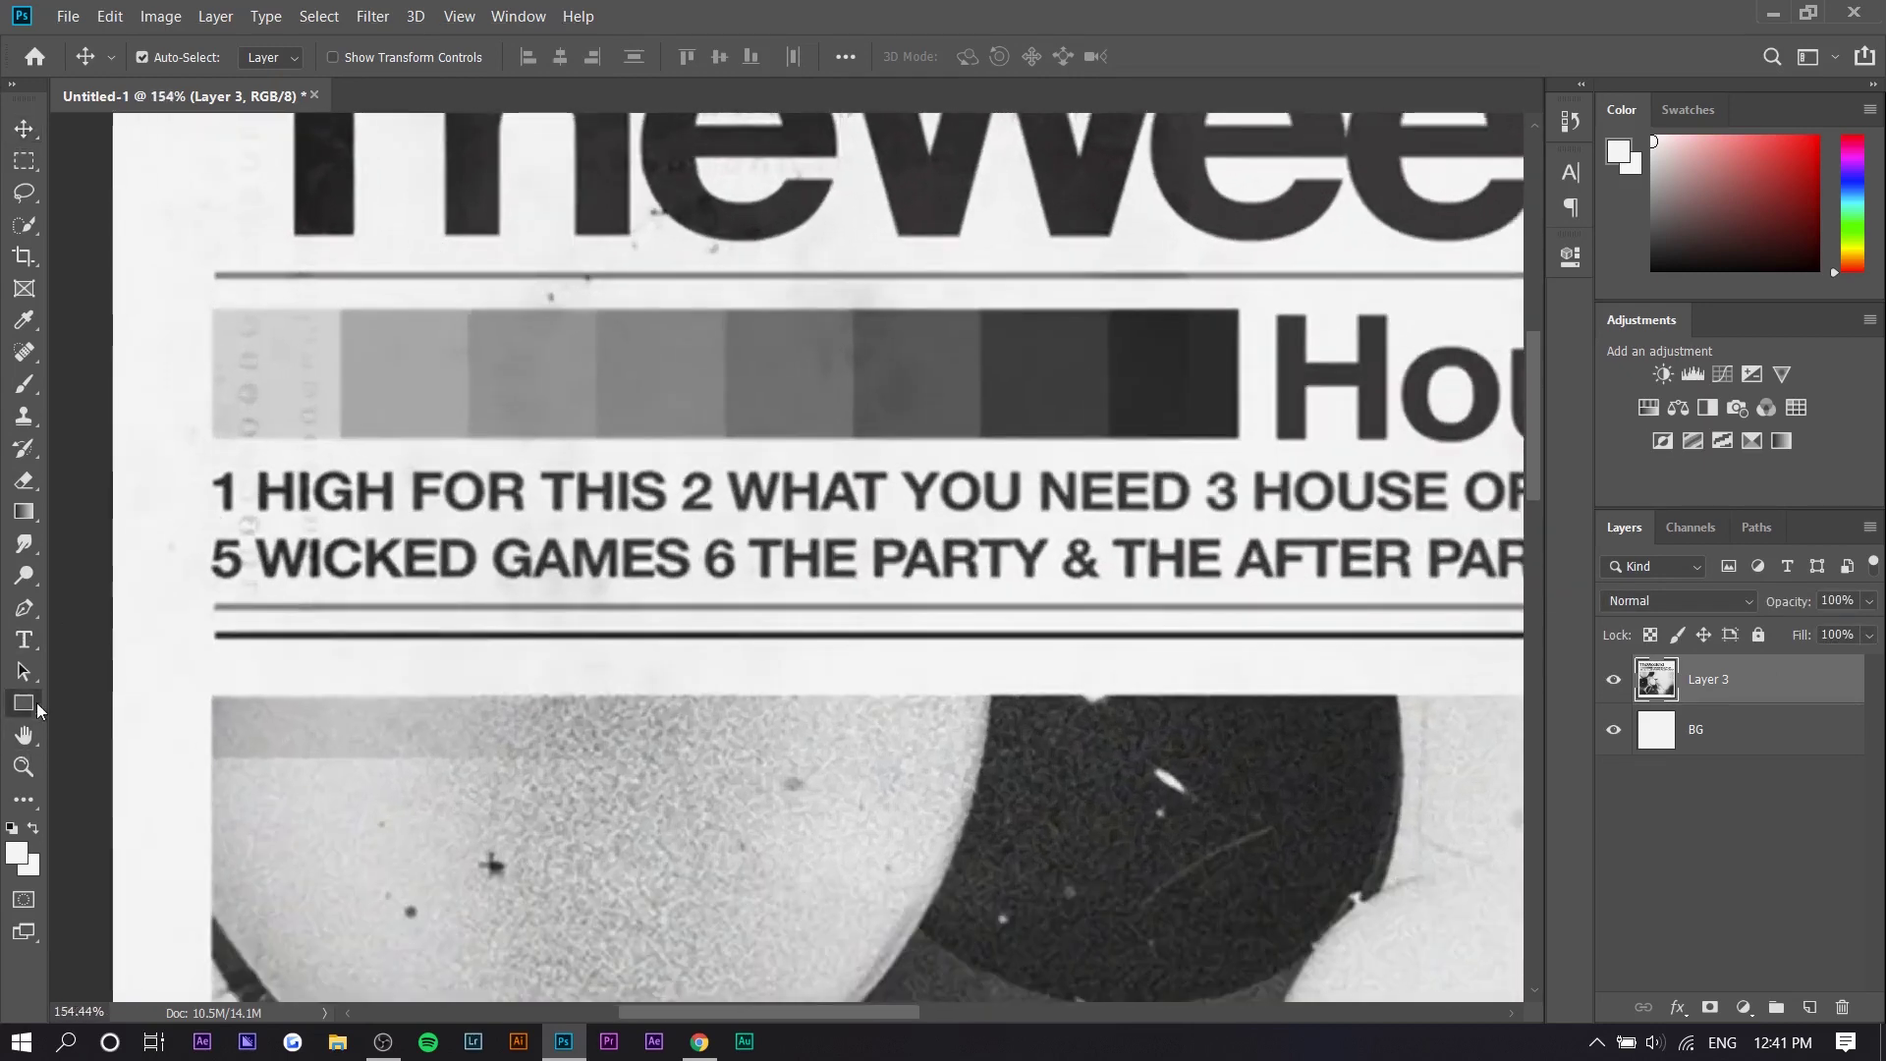
left_click(24, 704)
right_click(24, 711)
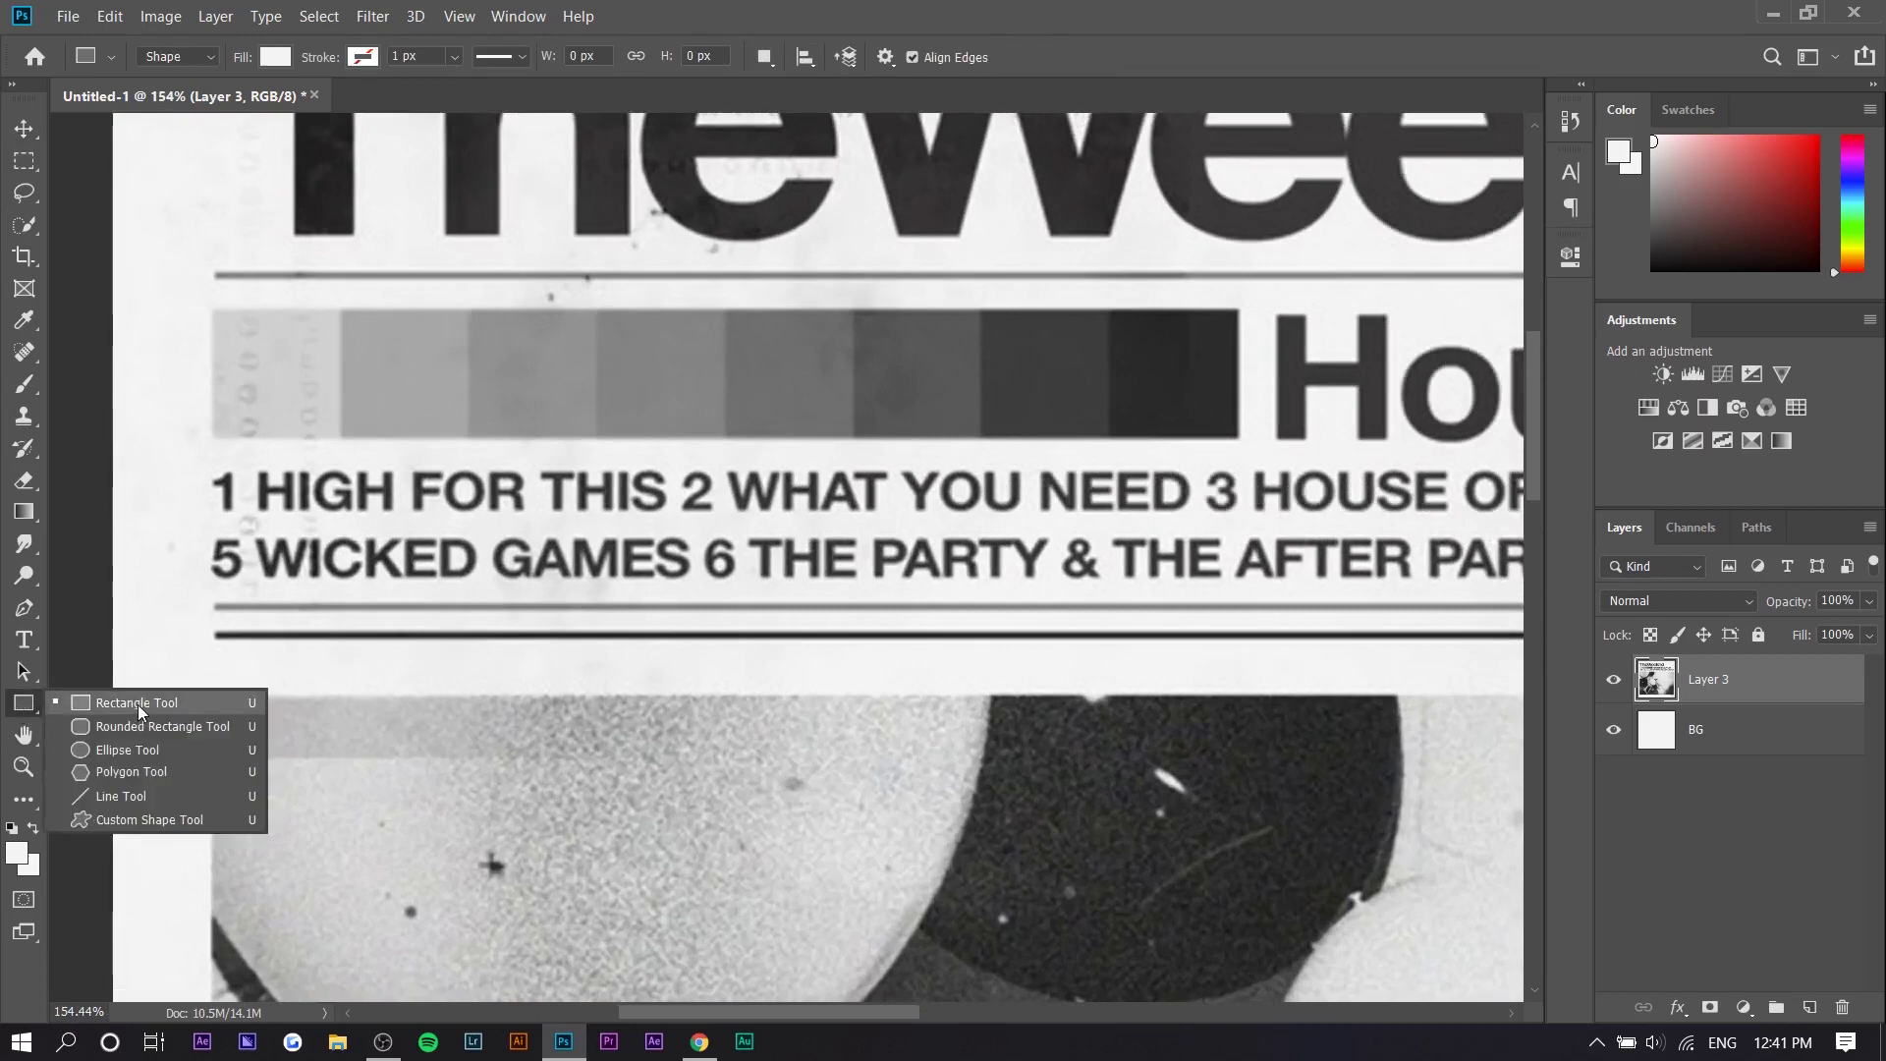
left_click(364, 57)
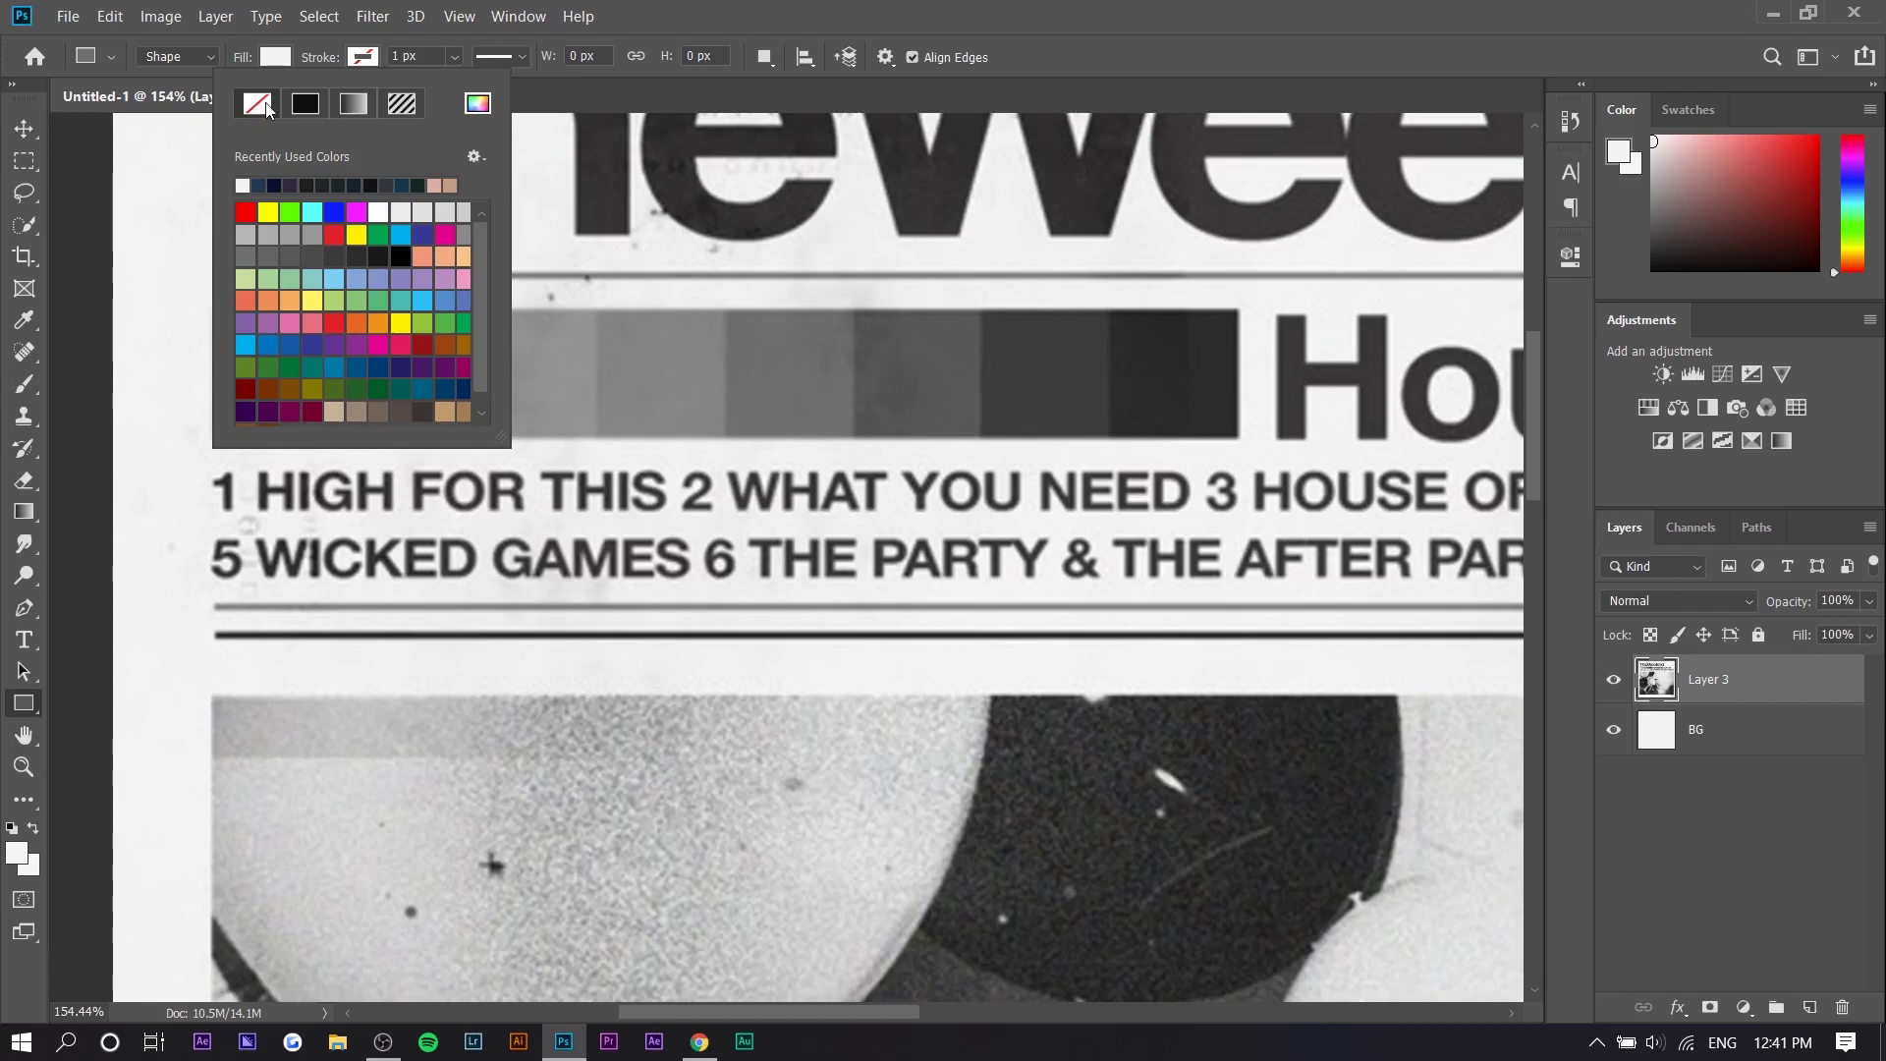
left_click(372, 58)
scroll(189, 222, "up", 3)
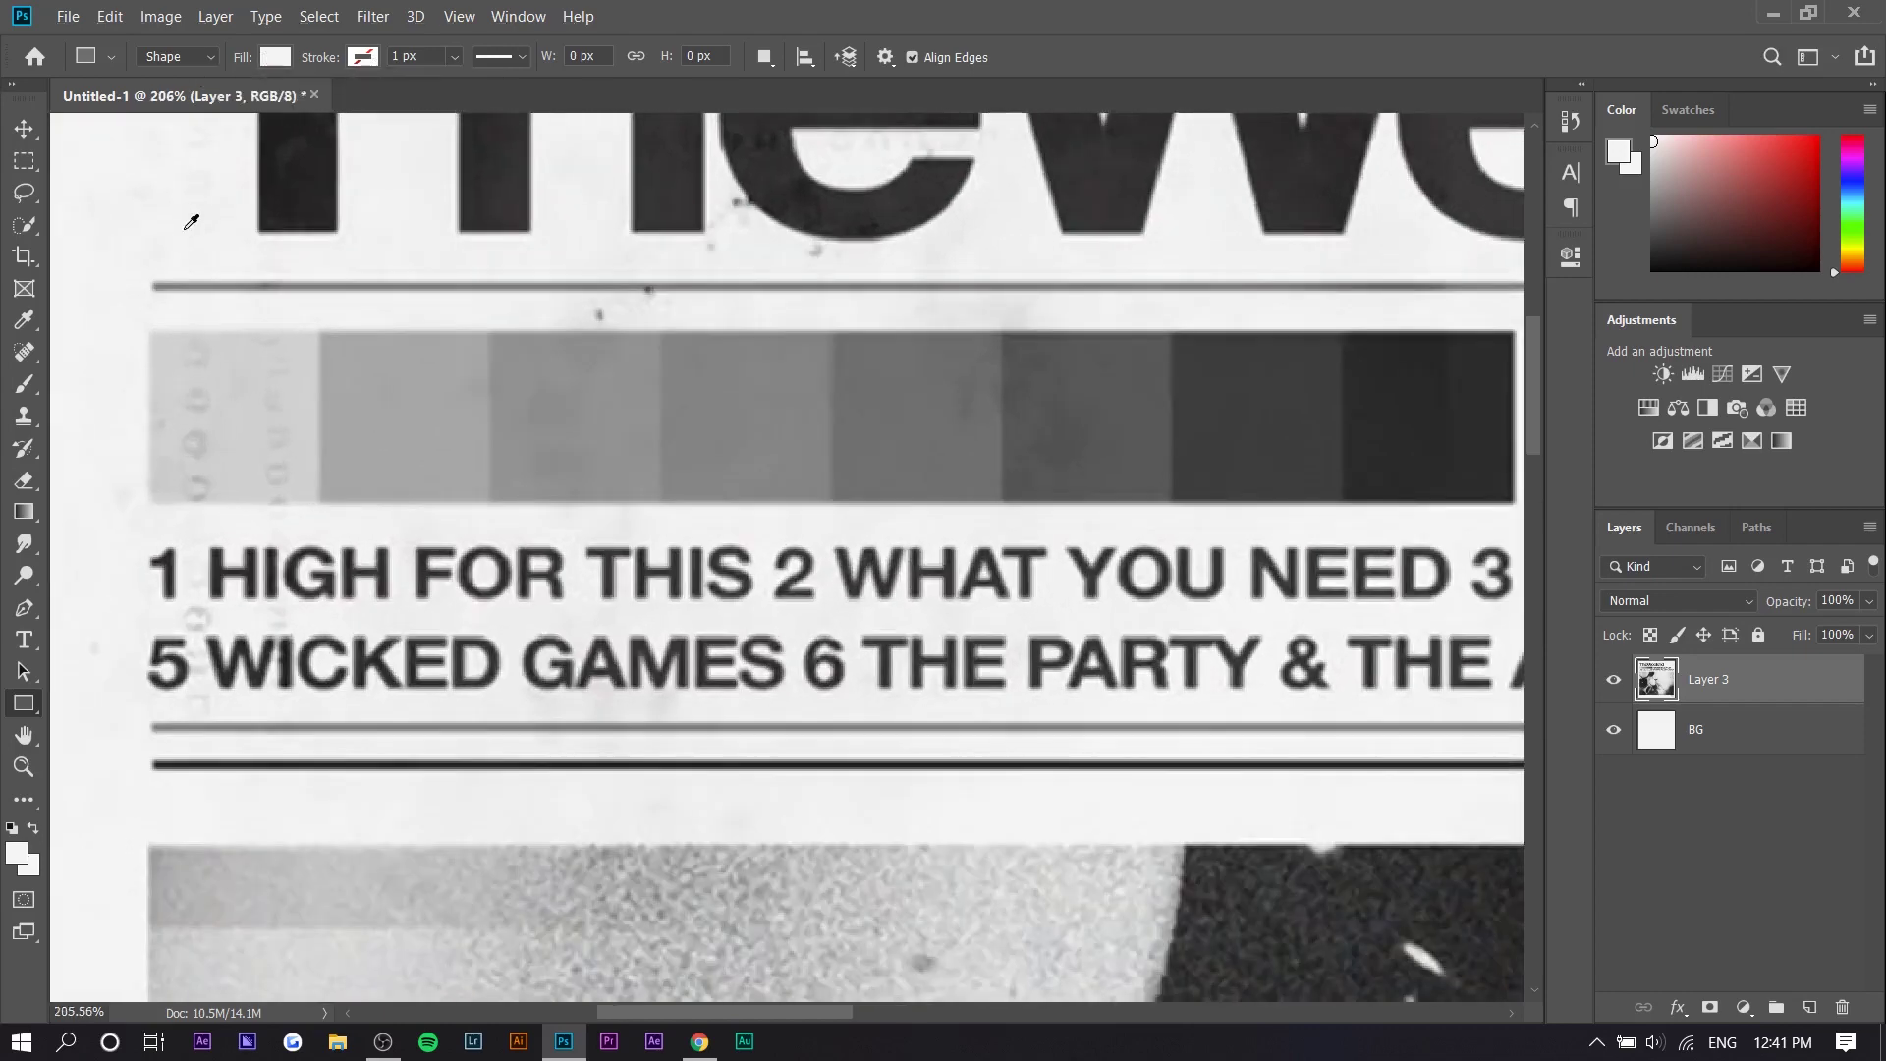
left_click_drag(148, 329, 320, 507)
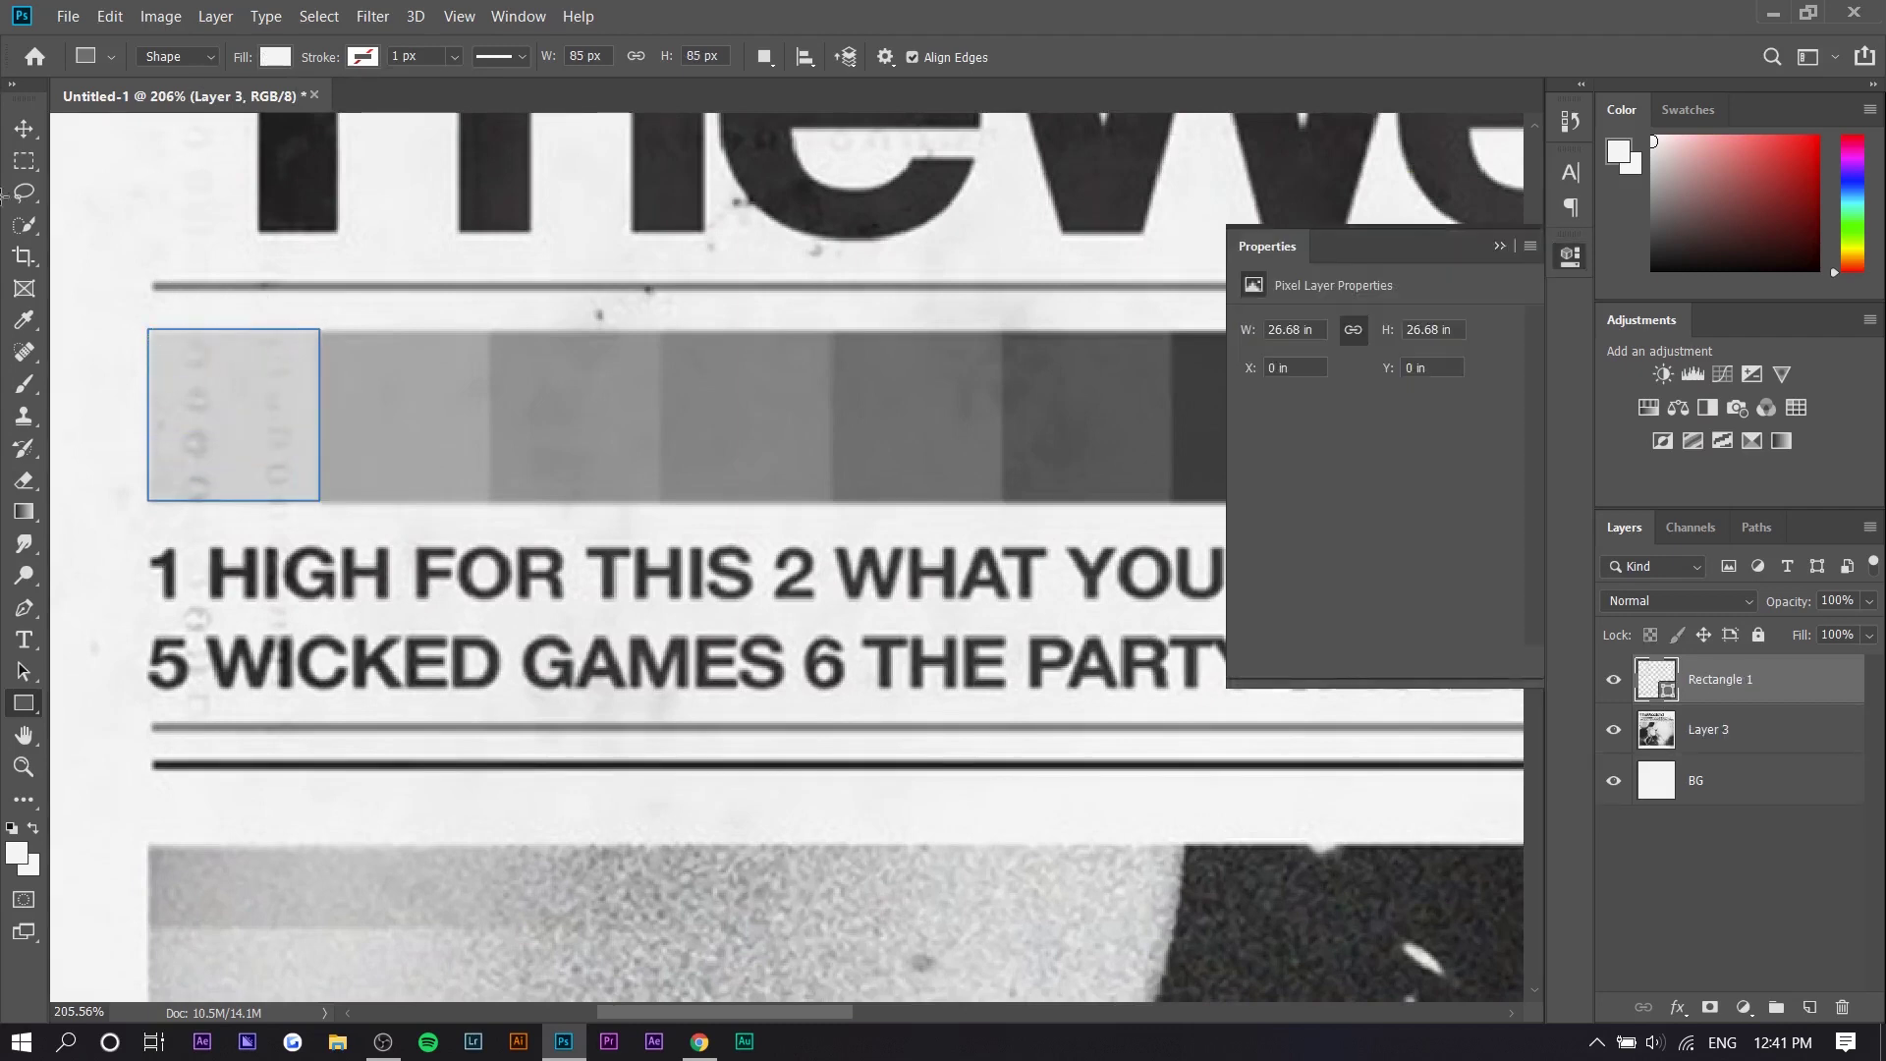
left_click(1500, 246)
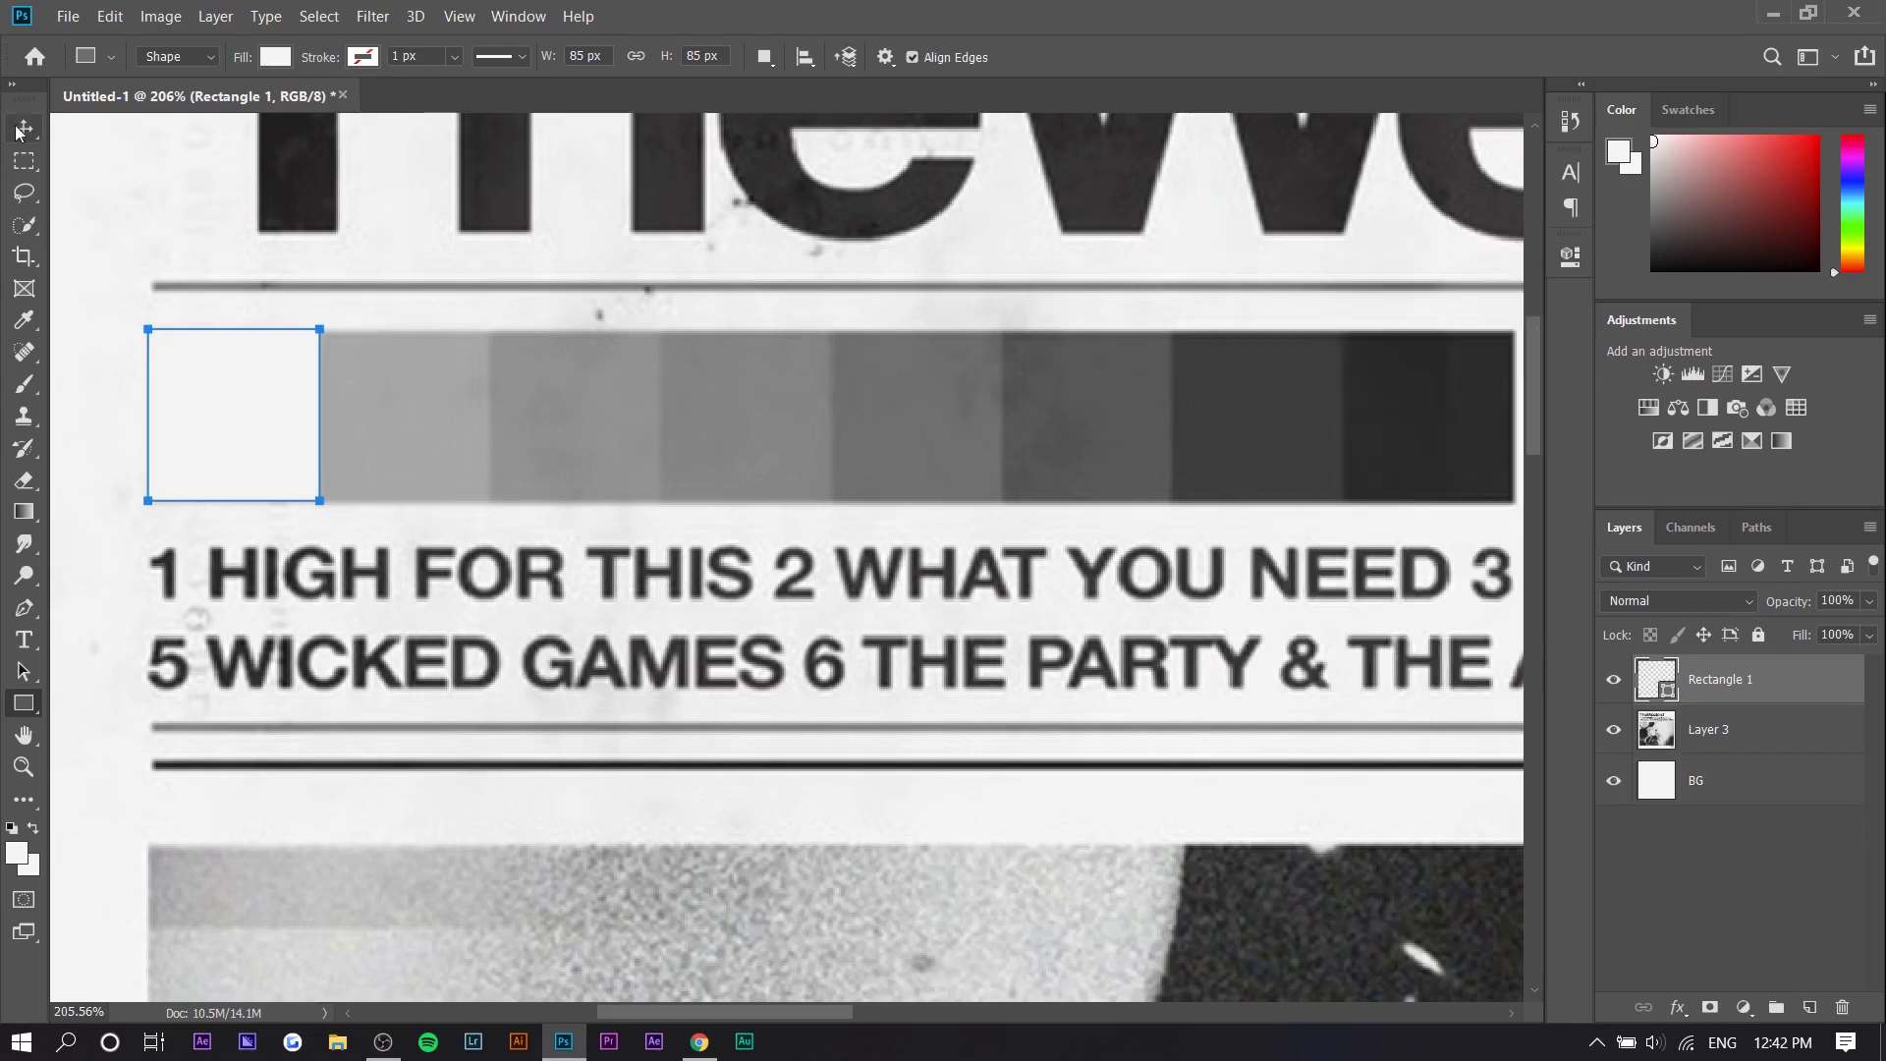
Step: Duplicate the off-white square seven times side by side to cover the remaining swatches of the gray strip
key("v")
left_click_drag(252, 409, 611, 422)
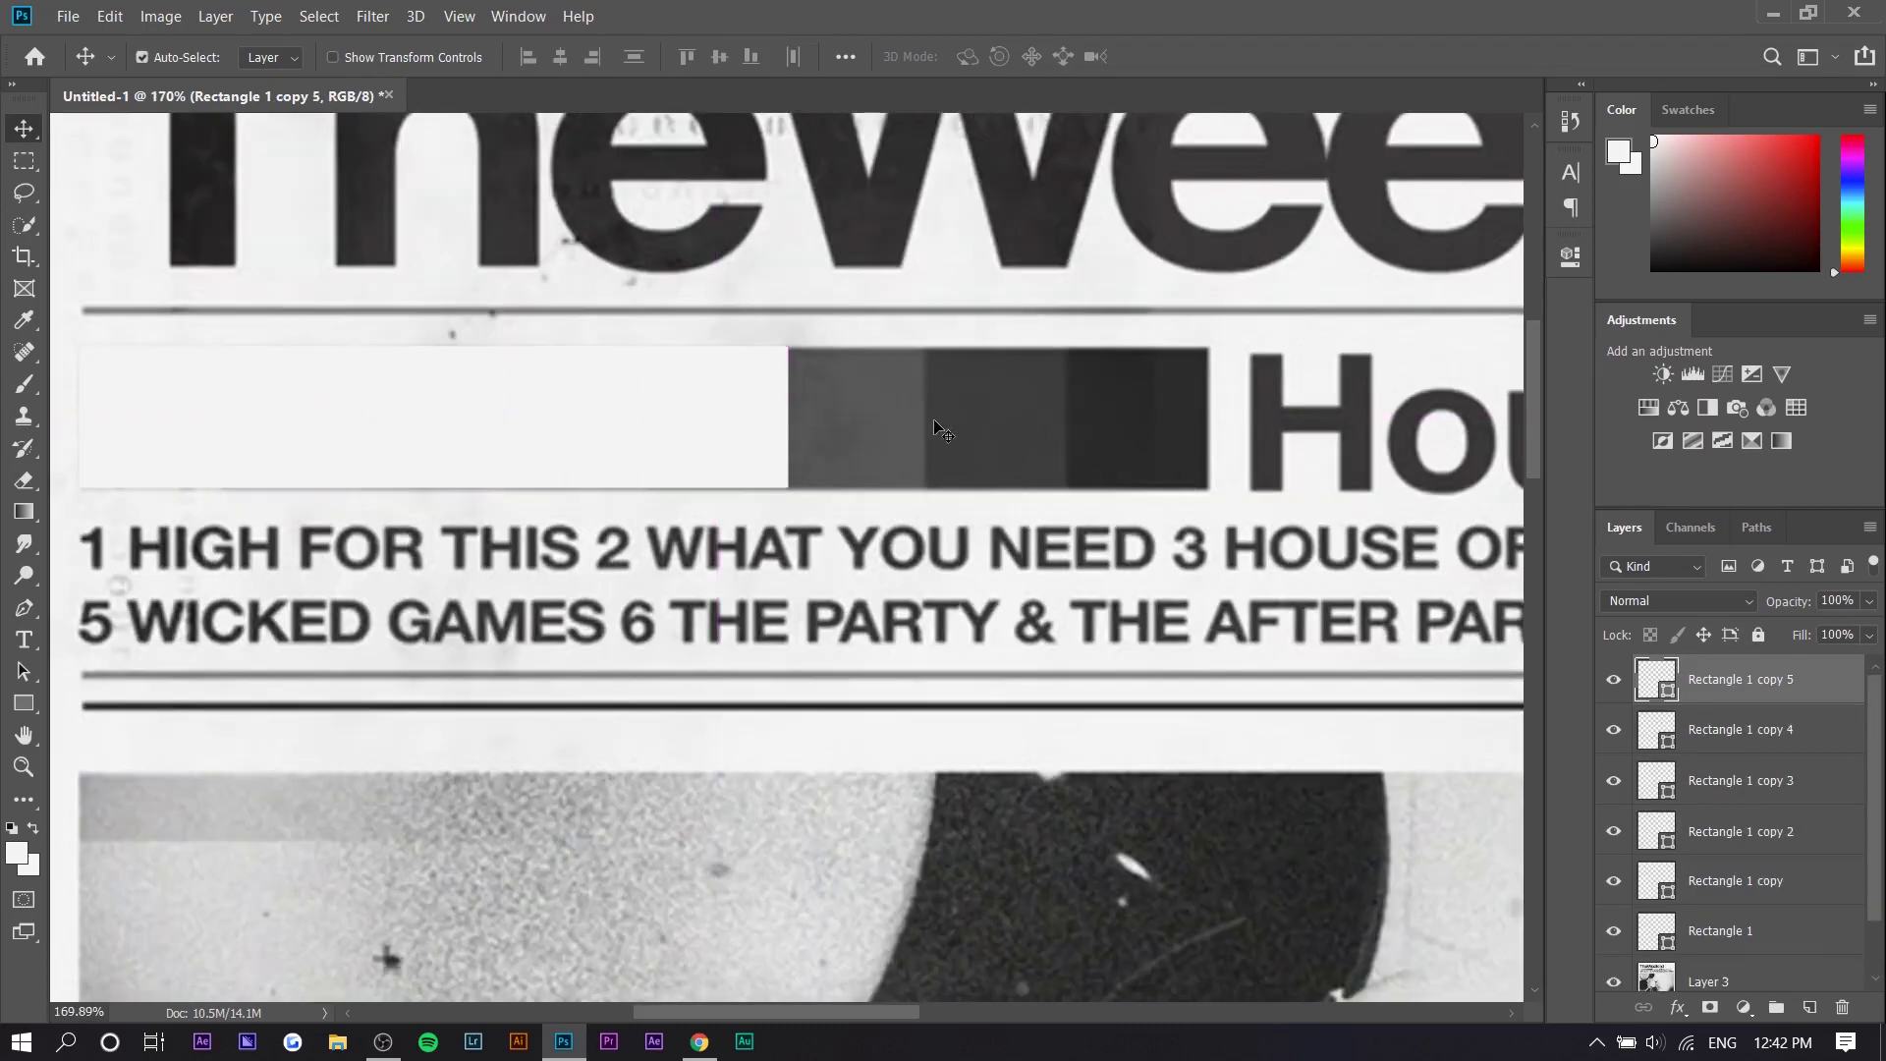
left_click_drag(943, 427, 1137, 403, "alt")
Step: Switch to Chrome and search Google for "kiss land cover"
left_click(698, 1041)
left_click(375, 66)
type("kiss land cover")
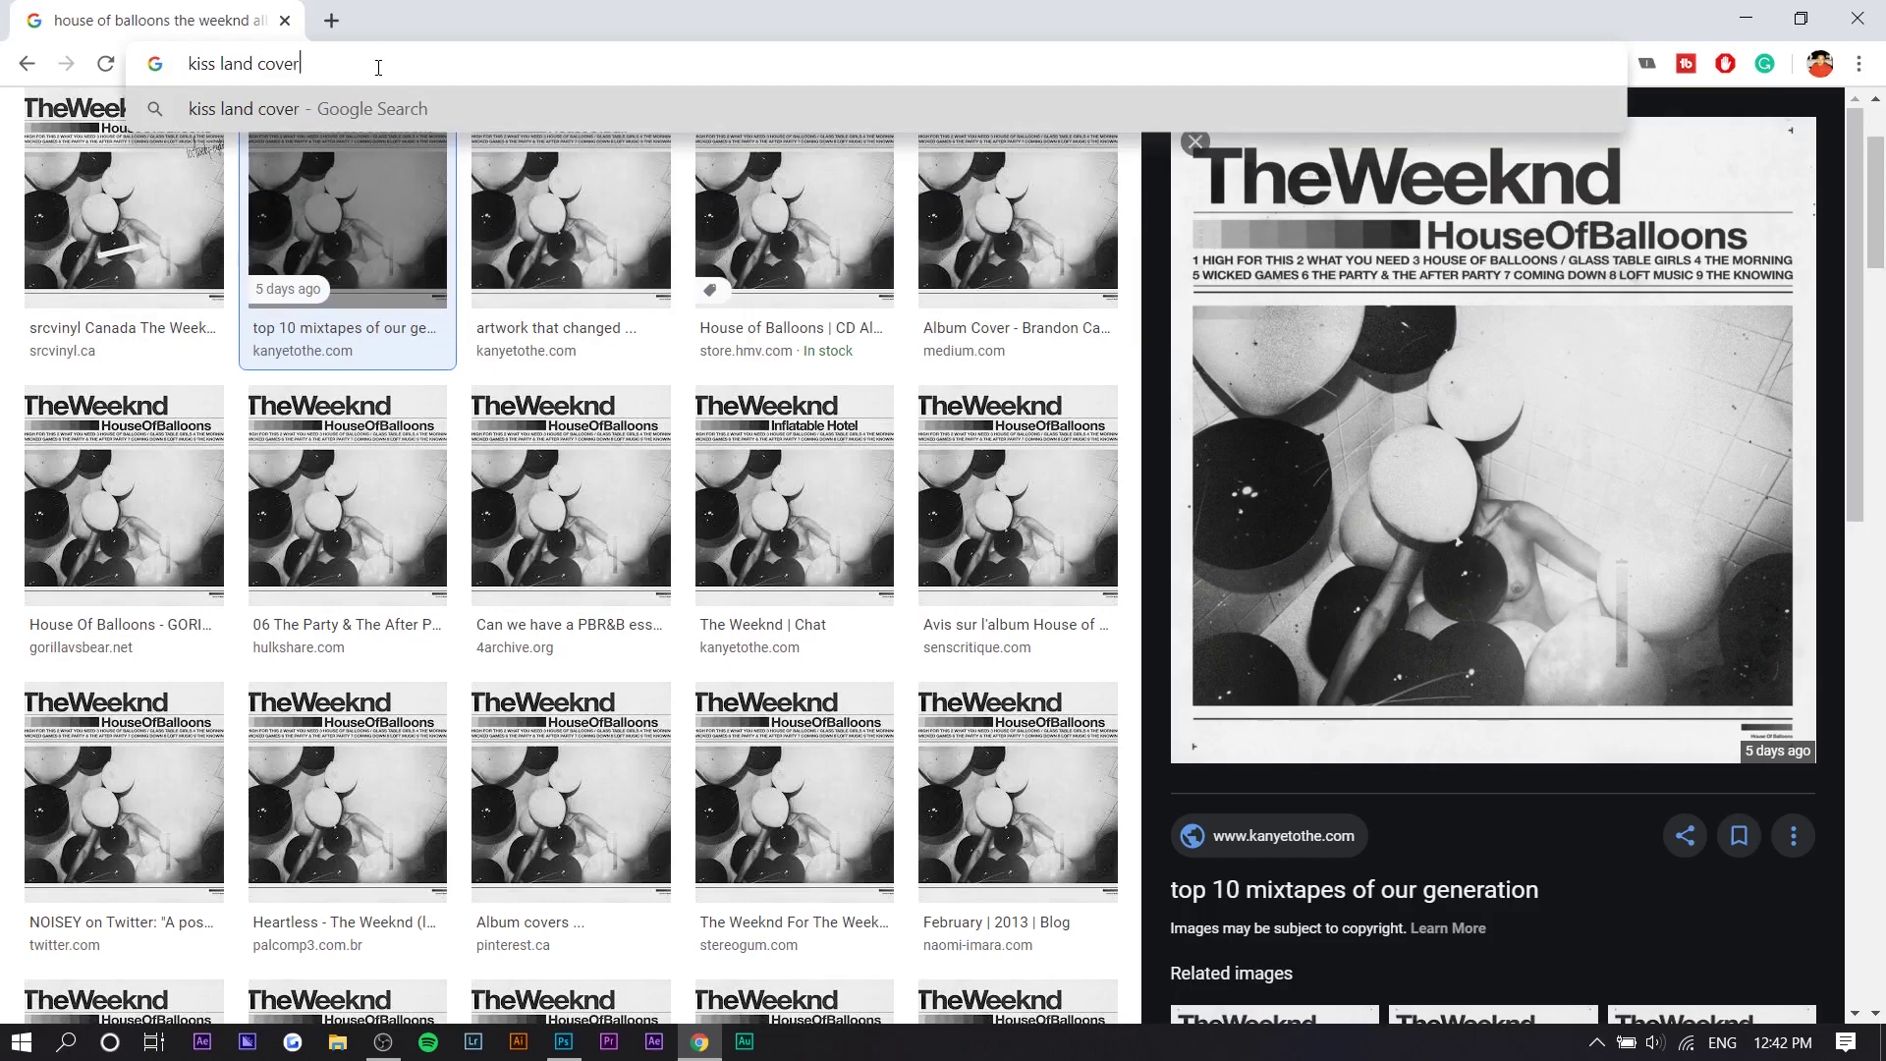
key("Return")
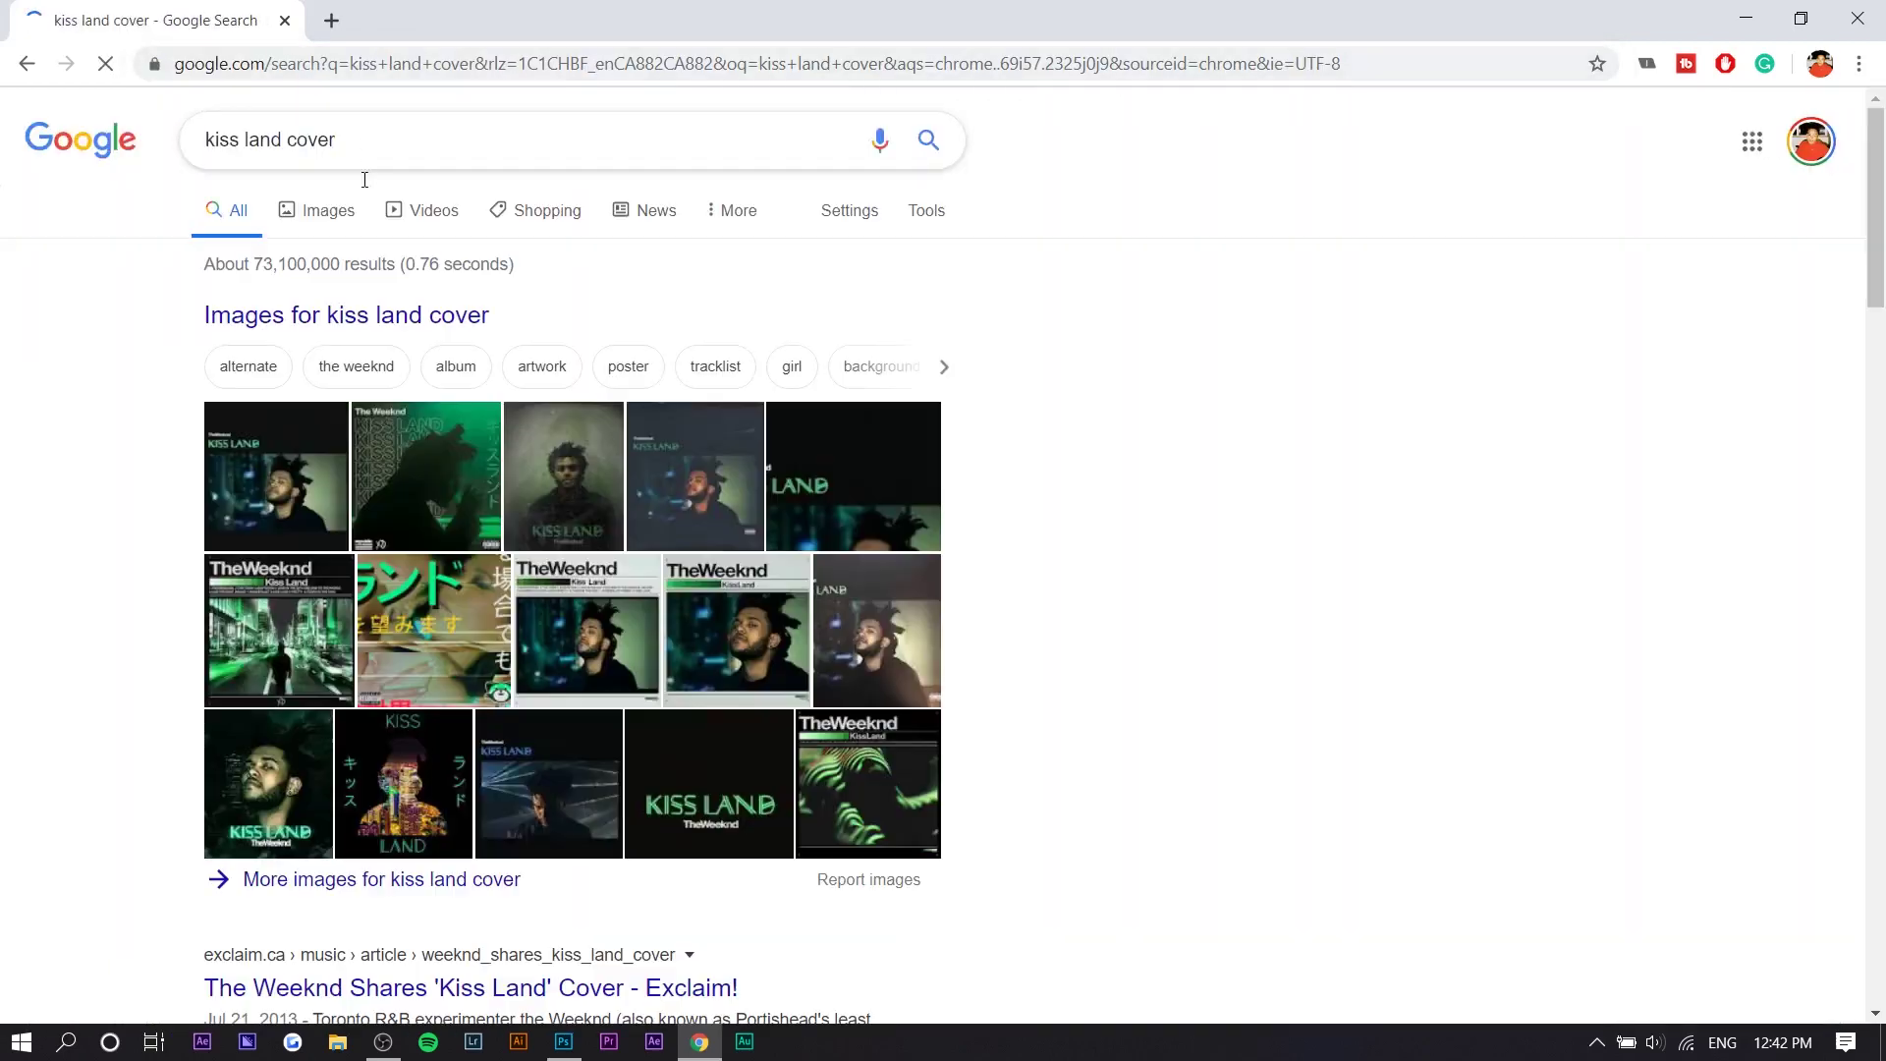
Step: Switch back to Photoshop, paste the Kiss Land cover, and scale it down over the balloon photo
key("alt+Tab")
scroll(601, 592, "down", 14)
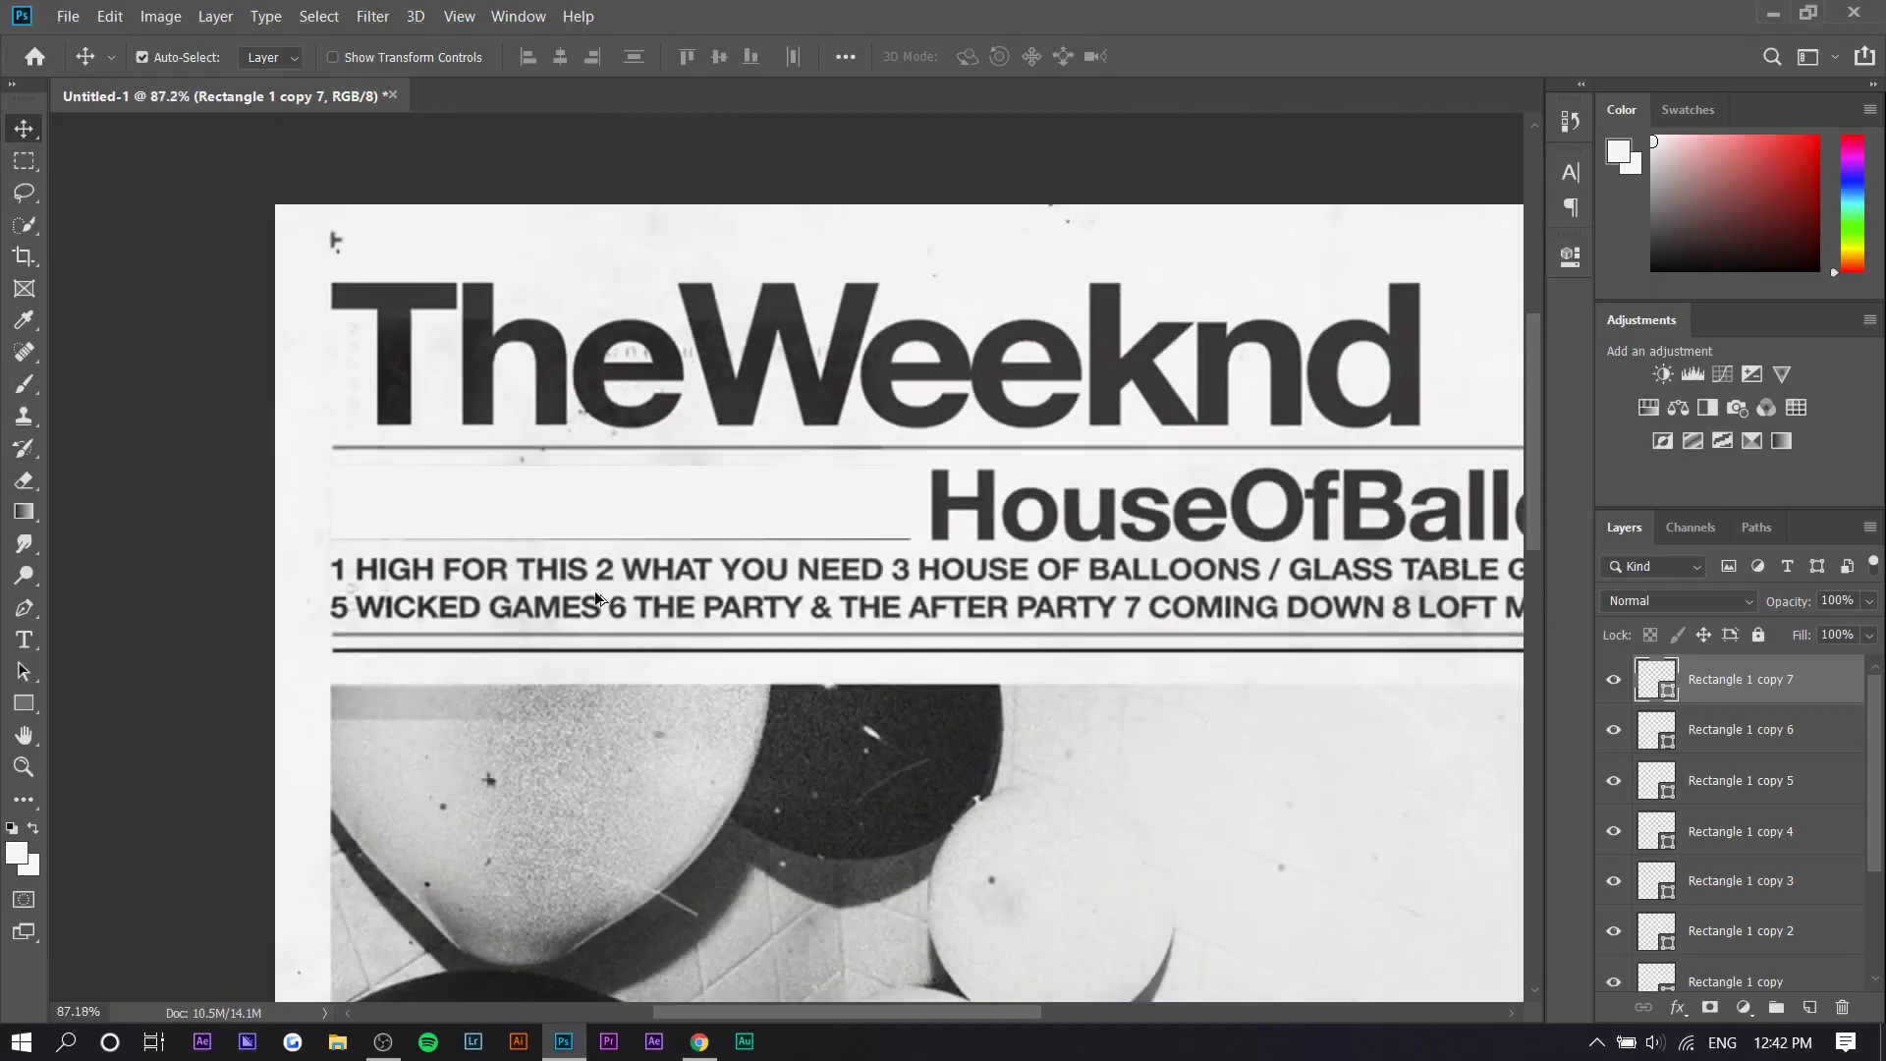
key("ctrl+v")
key("ctrl+t")
left_click_drag(733, 135, 923, 744)
left_click_drag(1115, 945, 953, 507)
left_click_drag(509, 303, 717, 512)
left_click_drag(992, 593, 898, 432)
key("Return")
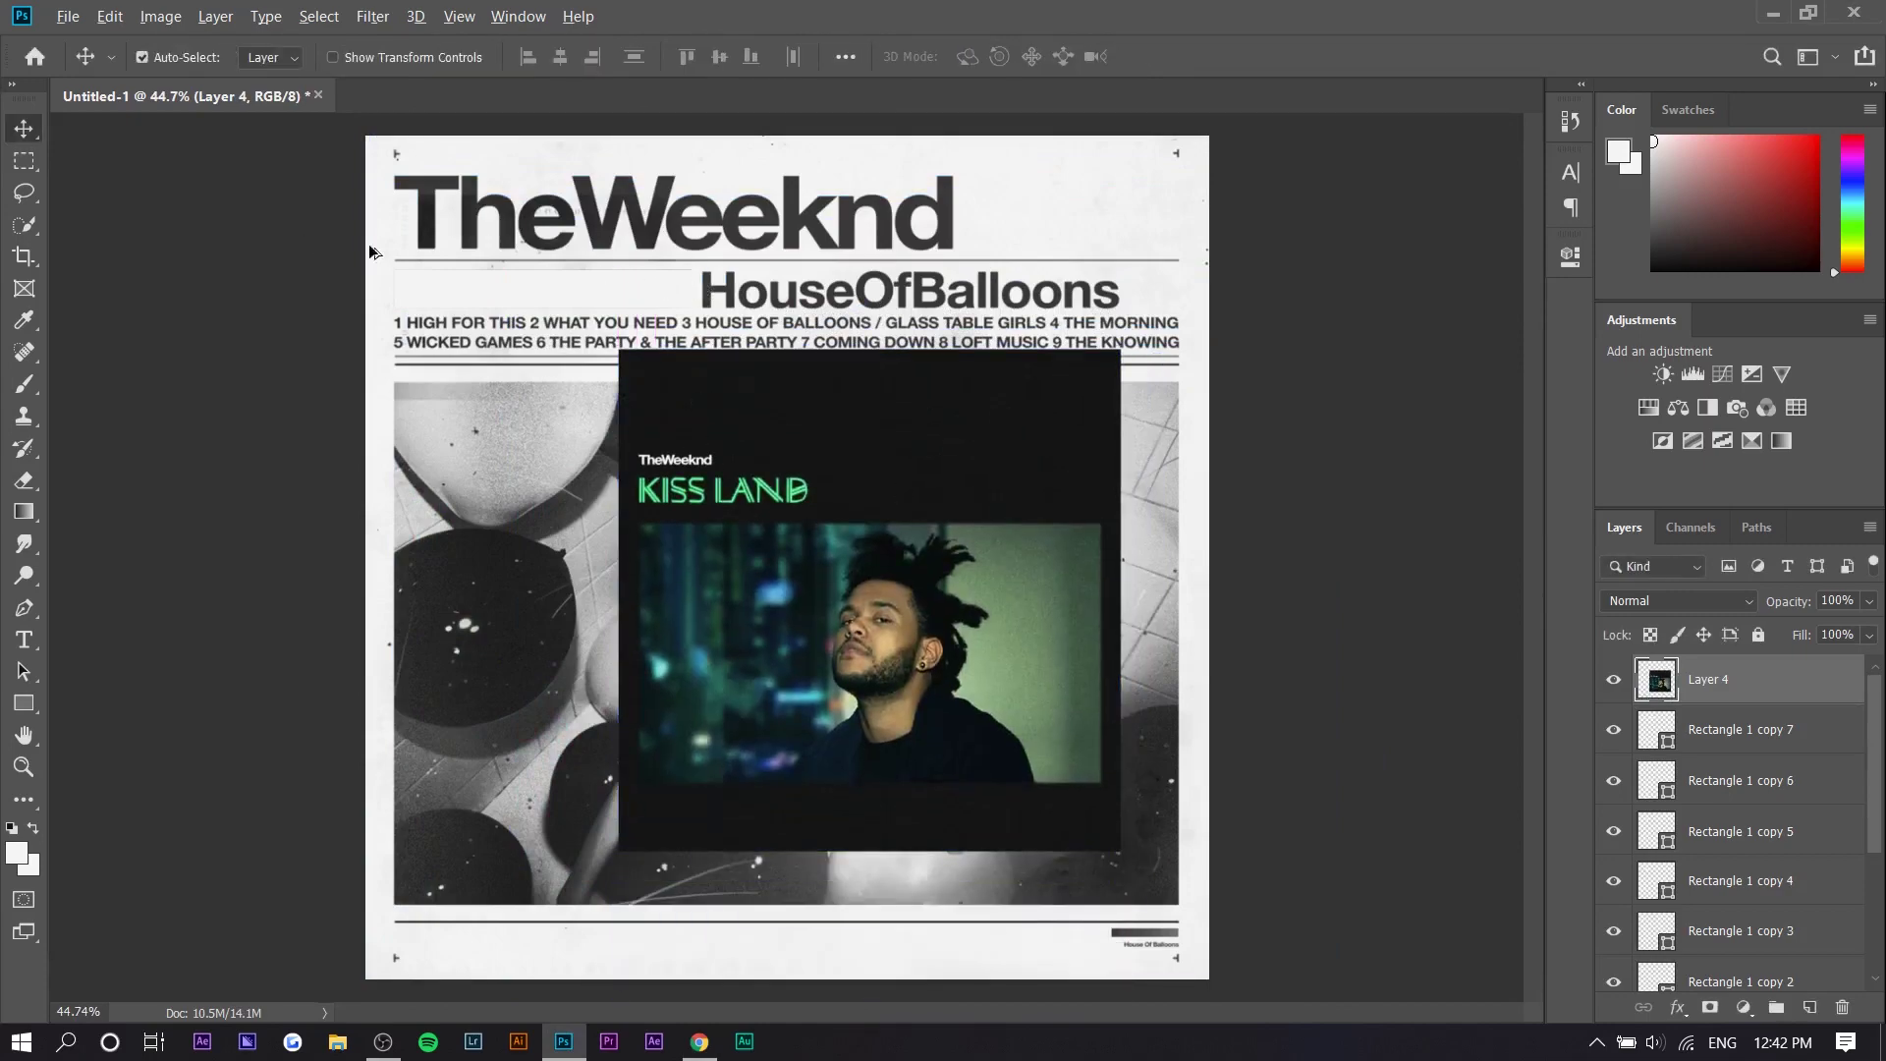
Step: Select the last square of the strip, beside the album title, and set the foreground color to black
scroll(599, 268, "up", 2)
scroll(839, 344, "down", 2)
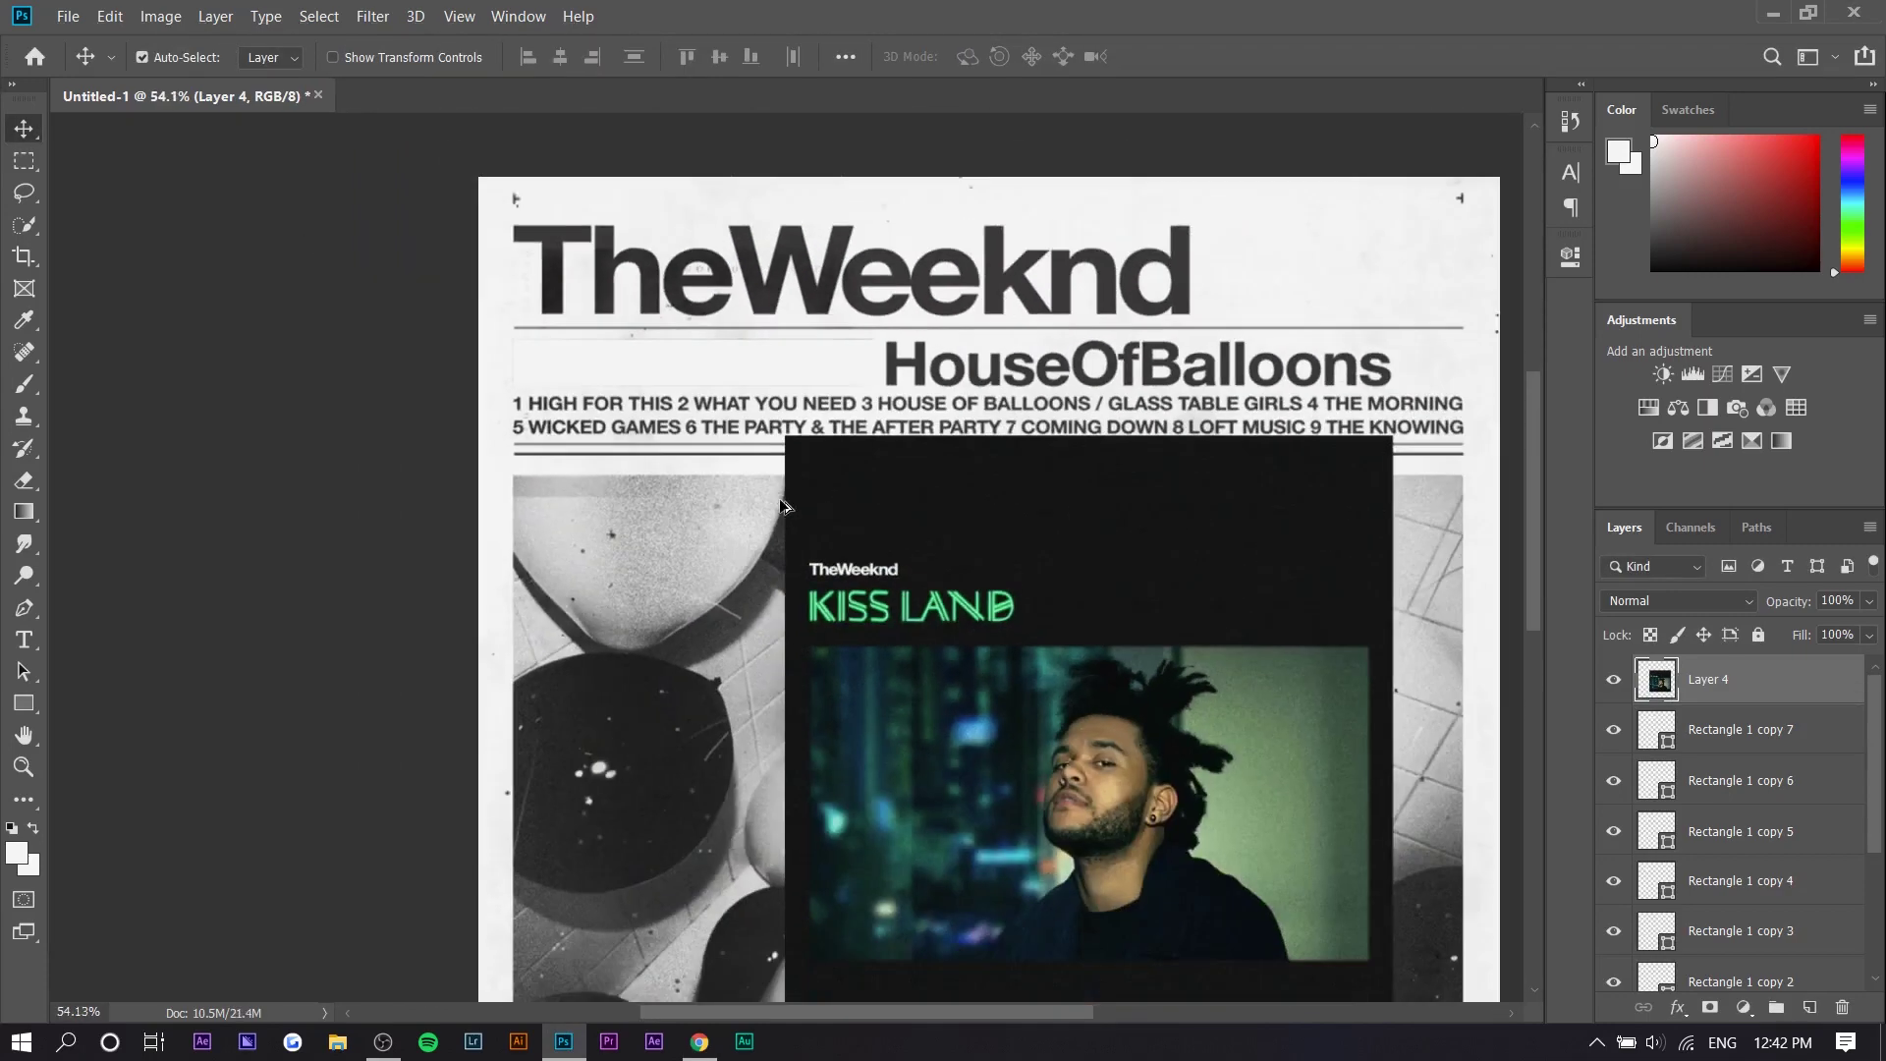
scroll(548, 432, "down", 1)
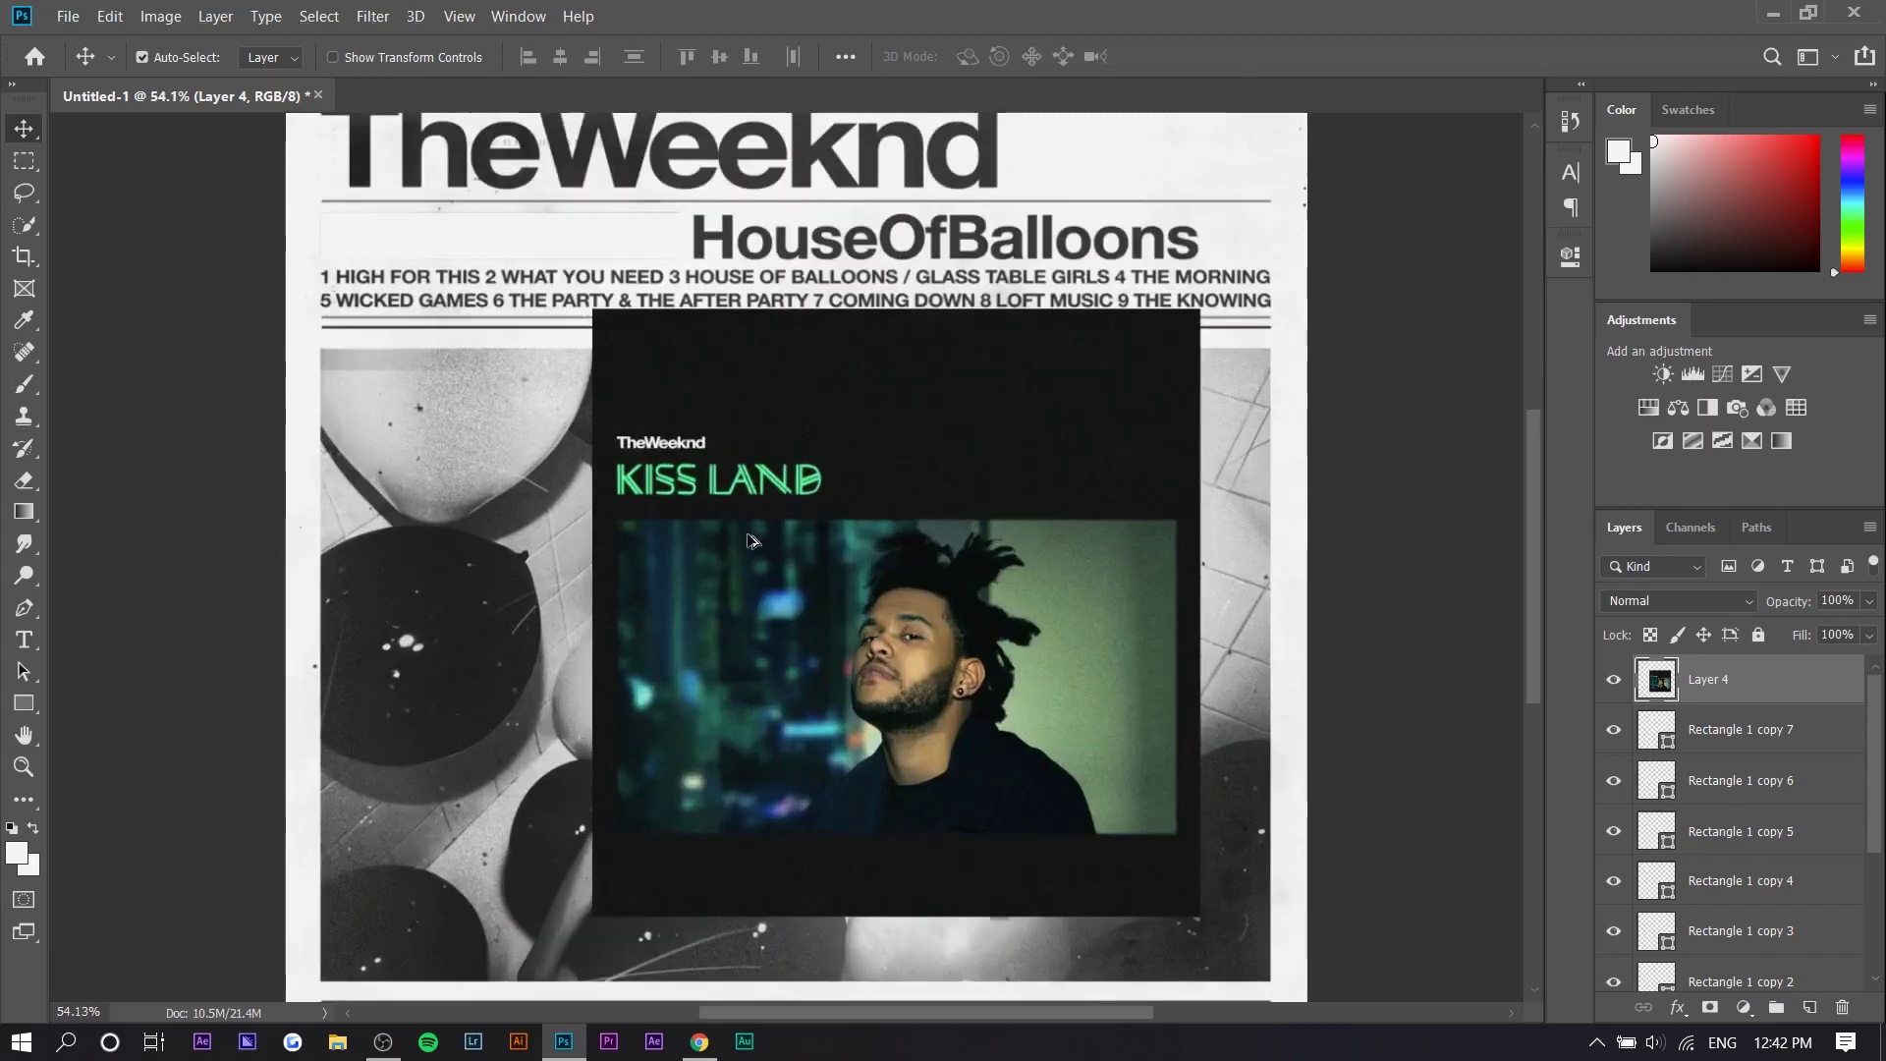
scroll(668, 307, "up", 3)
left_click(669, 302)
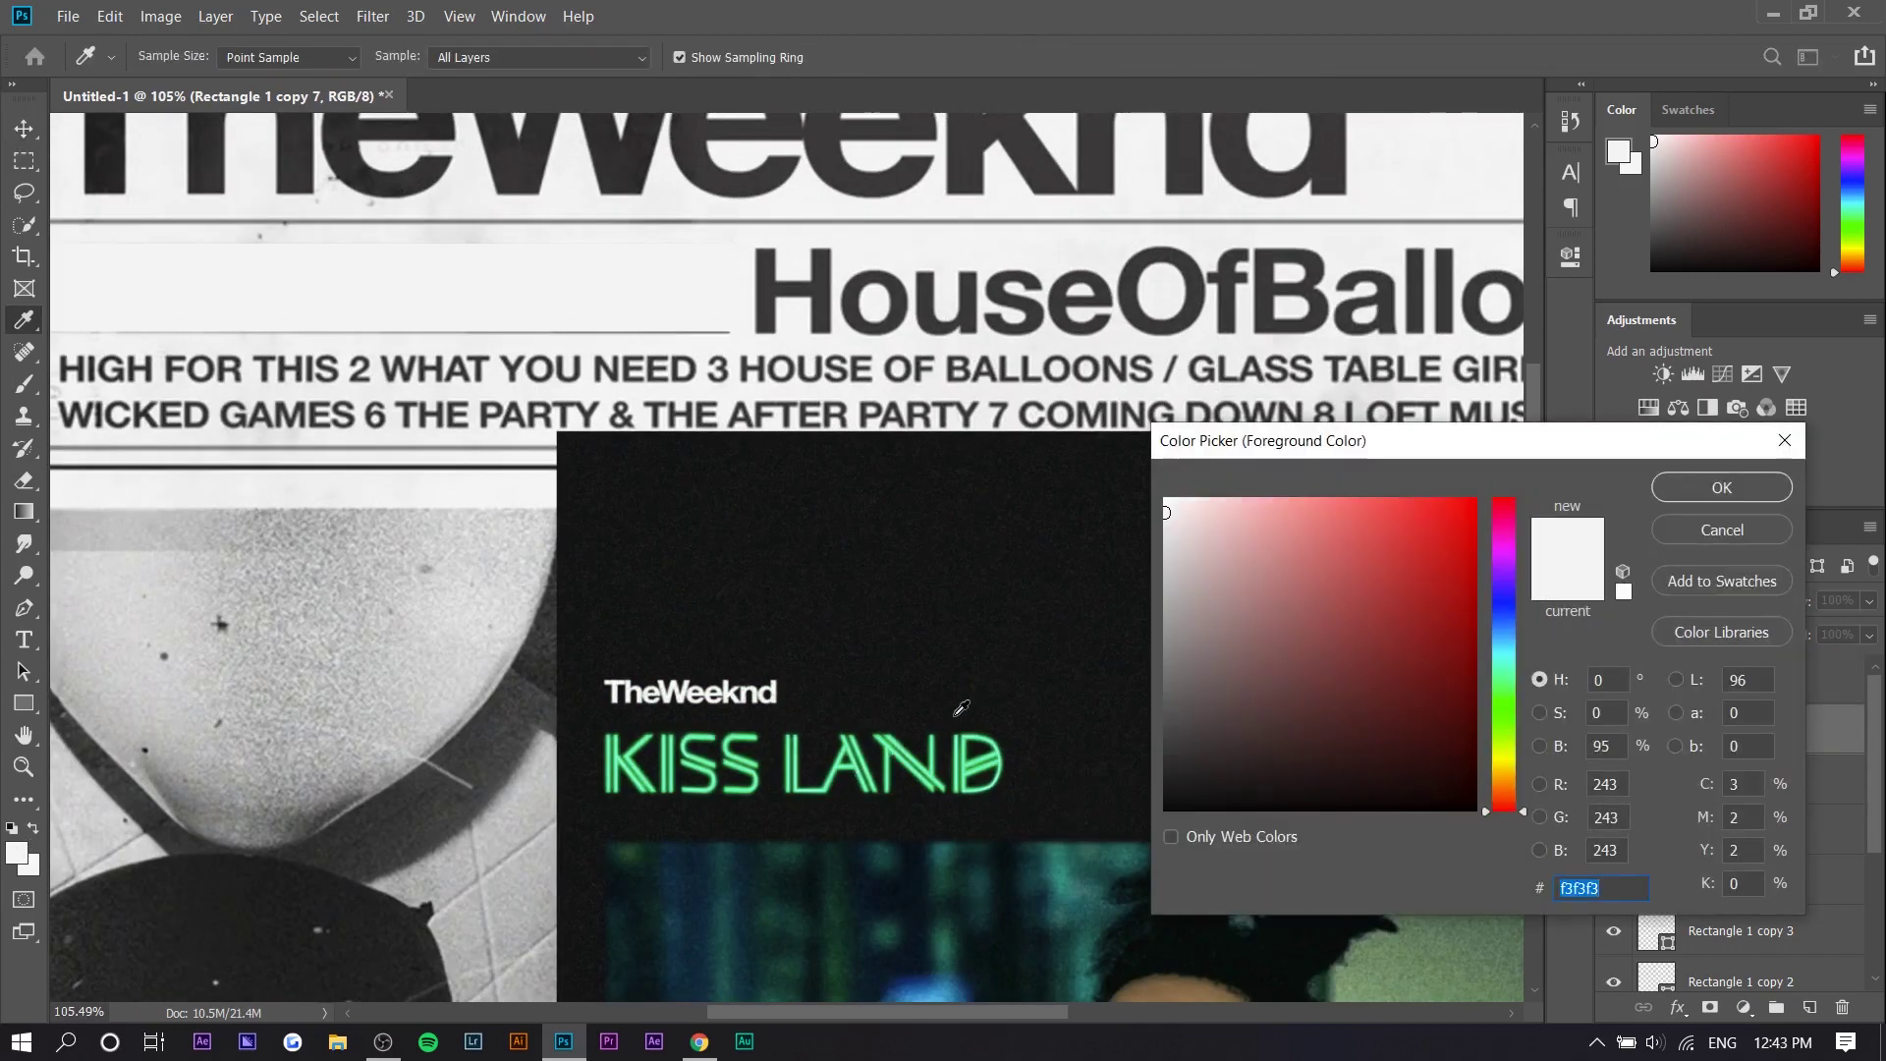
left_click(628, 462)
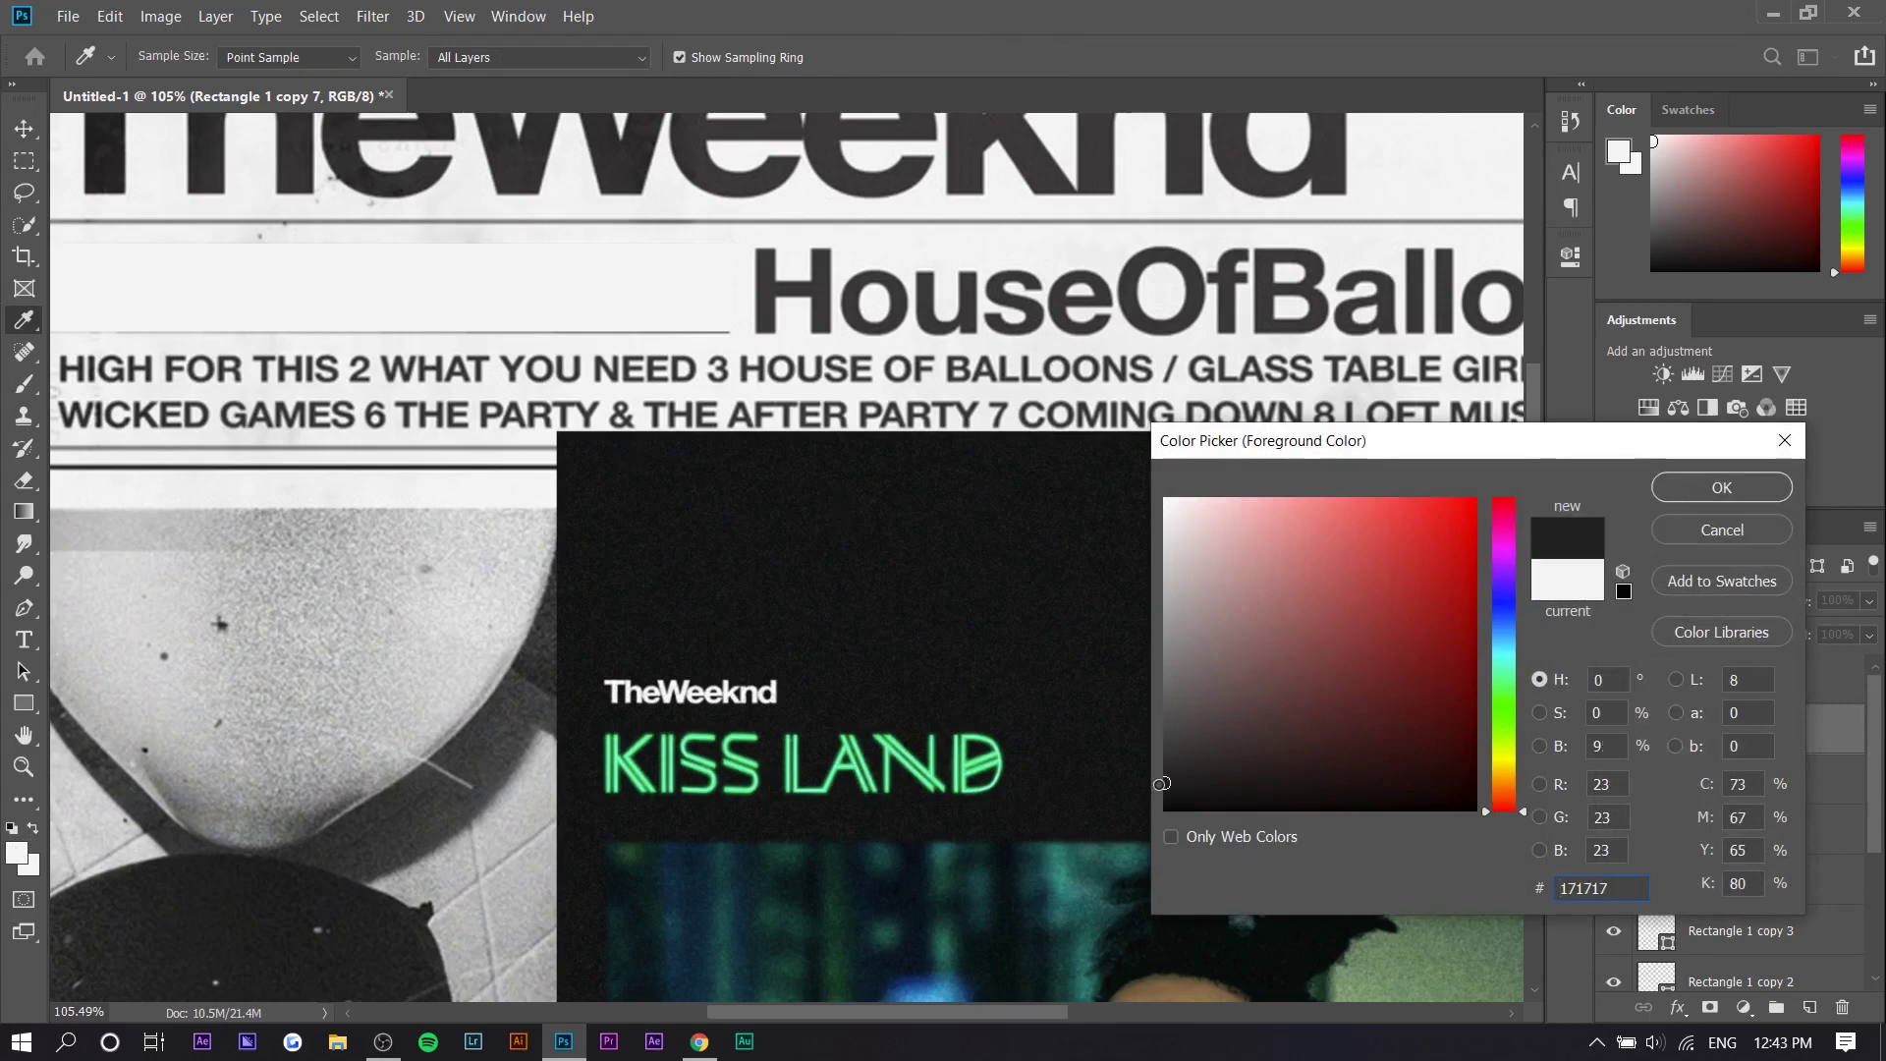
left_click_drag(1181, 761, 1139, 815)
left_click(1677, 488)
Step: Fill the last square of the strip, next to the HouseOfBalloons title, with black
scroll(671, 303, "up", 3)
mouse_move(680, 296)
left_mouse_down()
mouse_move(724, 283)
mouse_move(697, 286)
left_mouse_up()
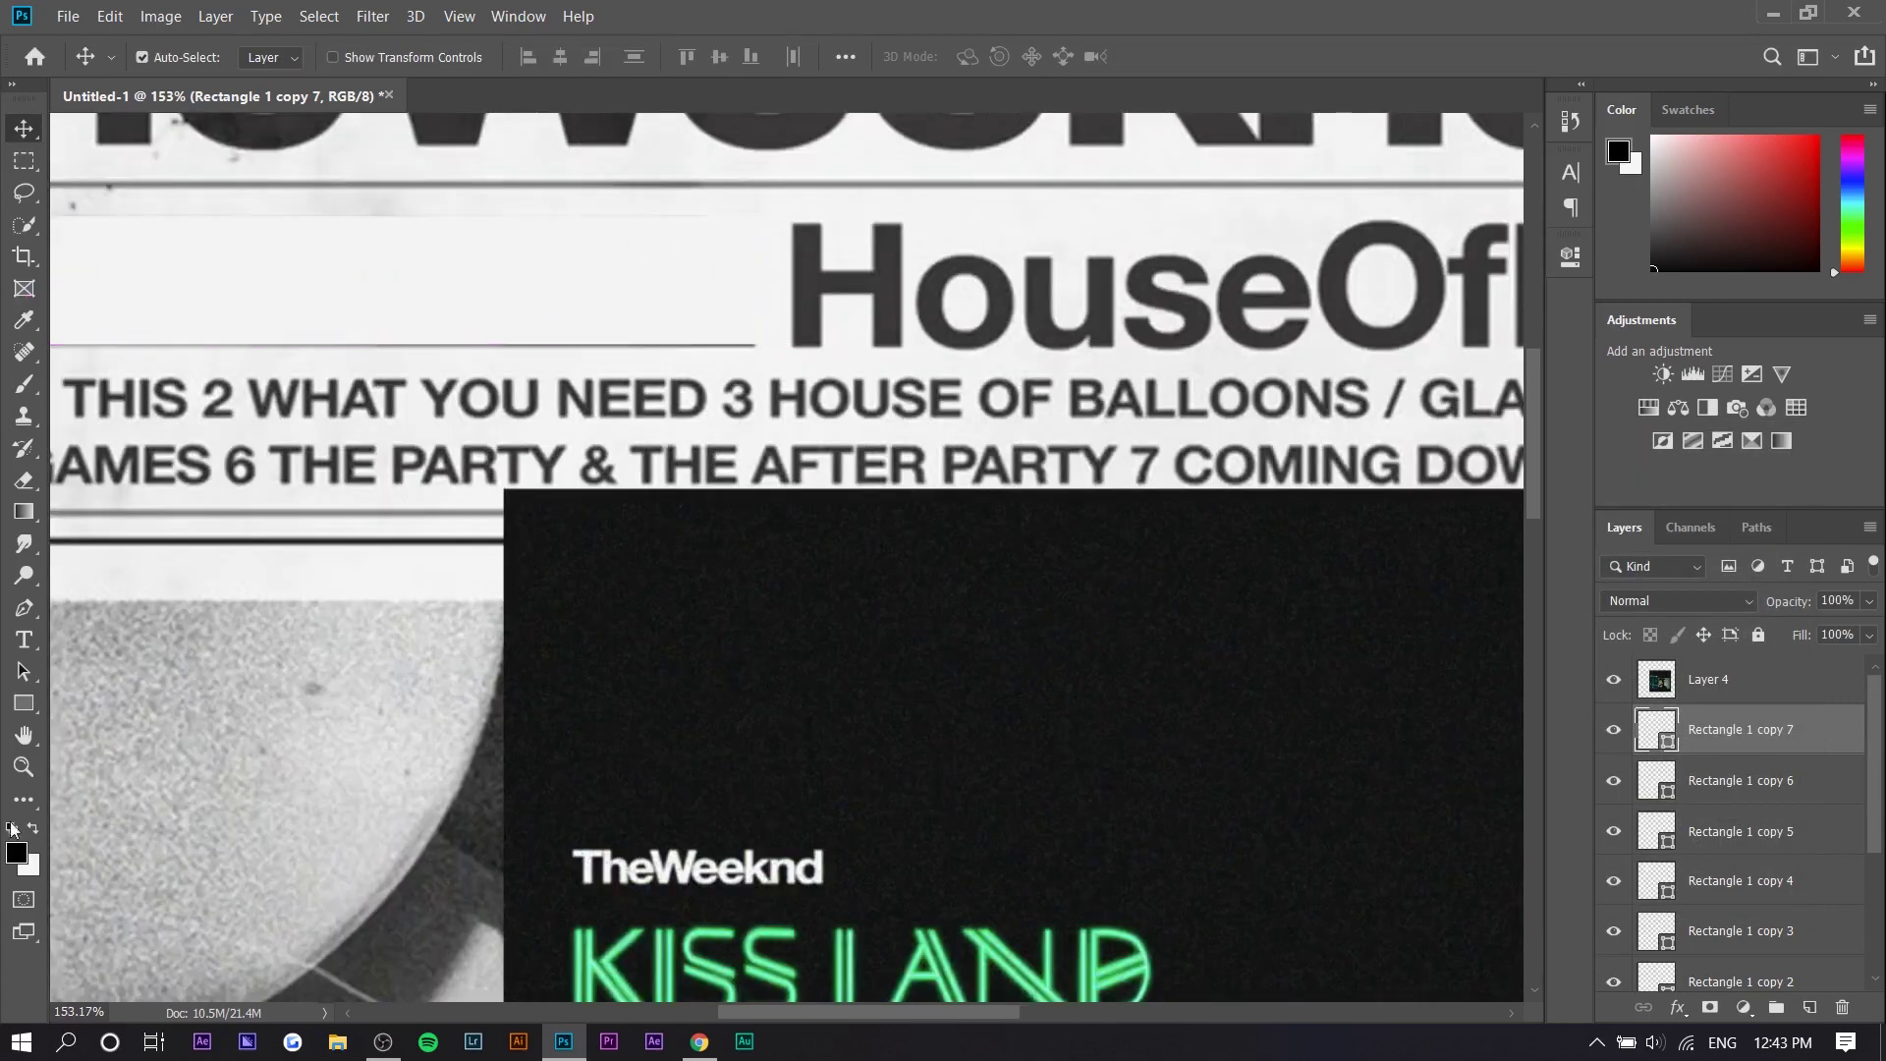
left_click(24, 705)
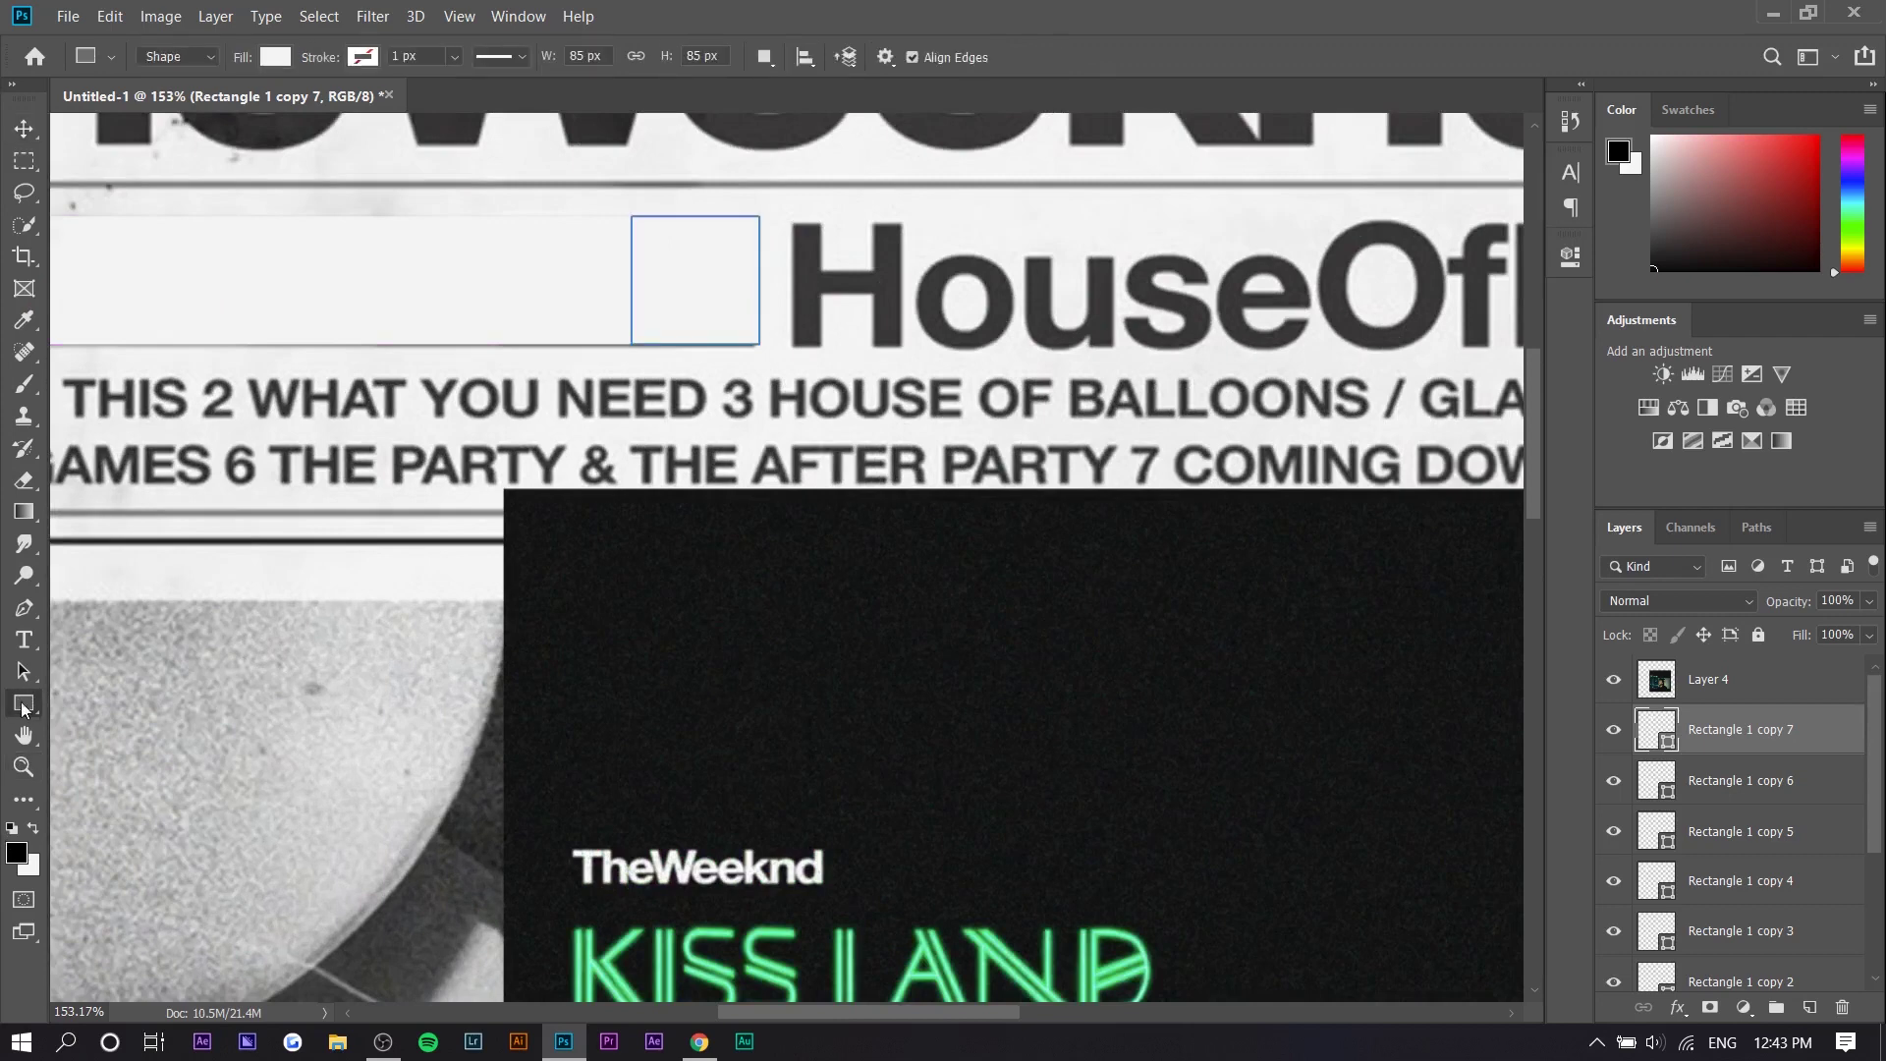
left_click(276, 59)
left_click(157, 186)
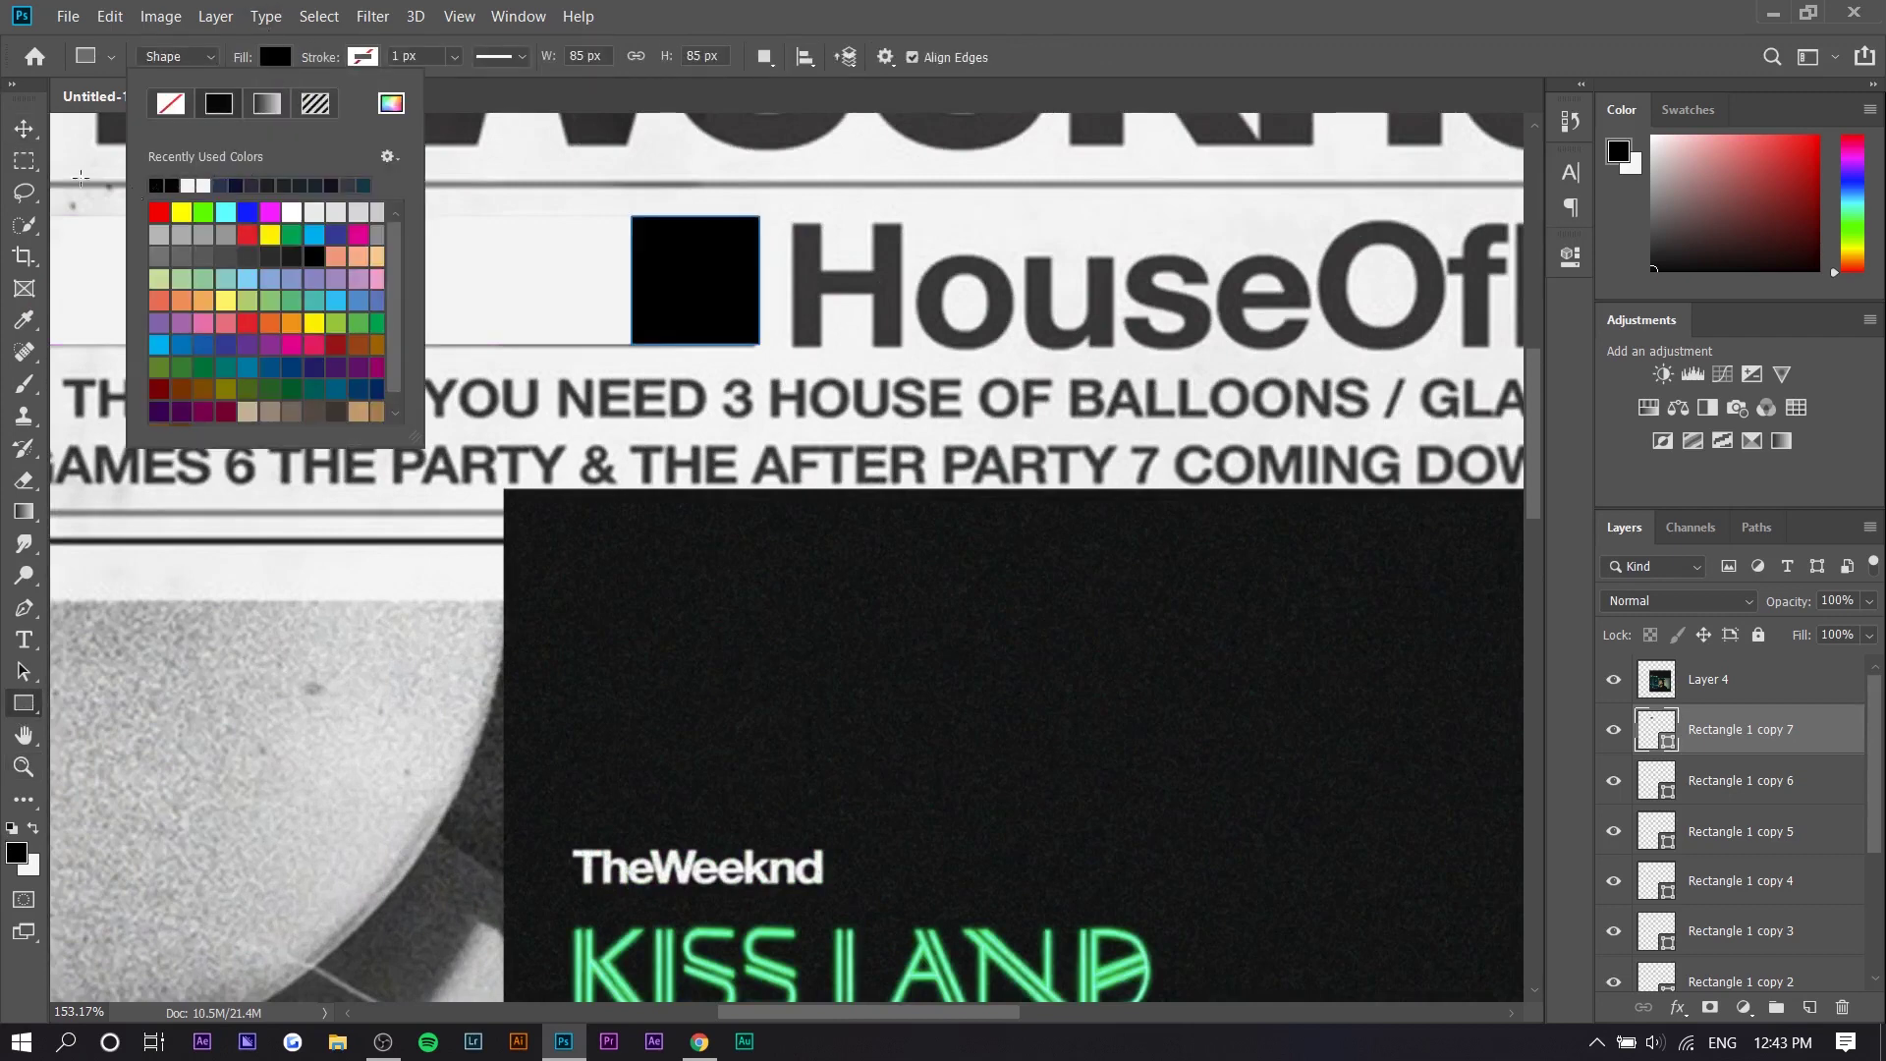
Step: Fill the square beside the black one with a dark teal sampled from the Kiss Land photo
left_click(23, 128)
left_click(555, 280)
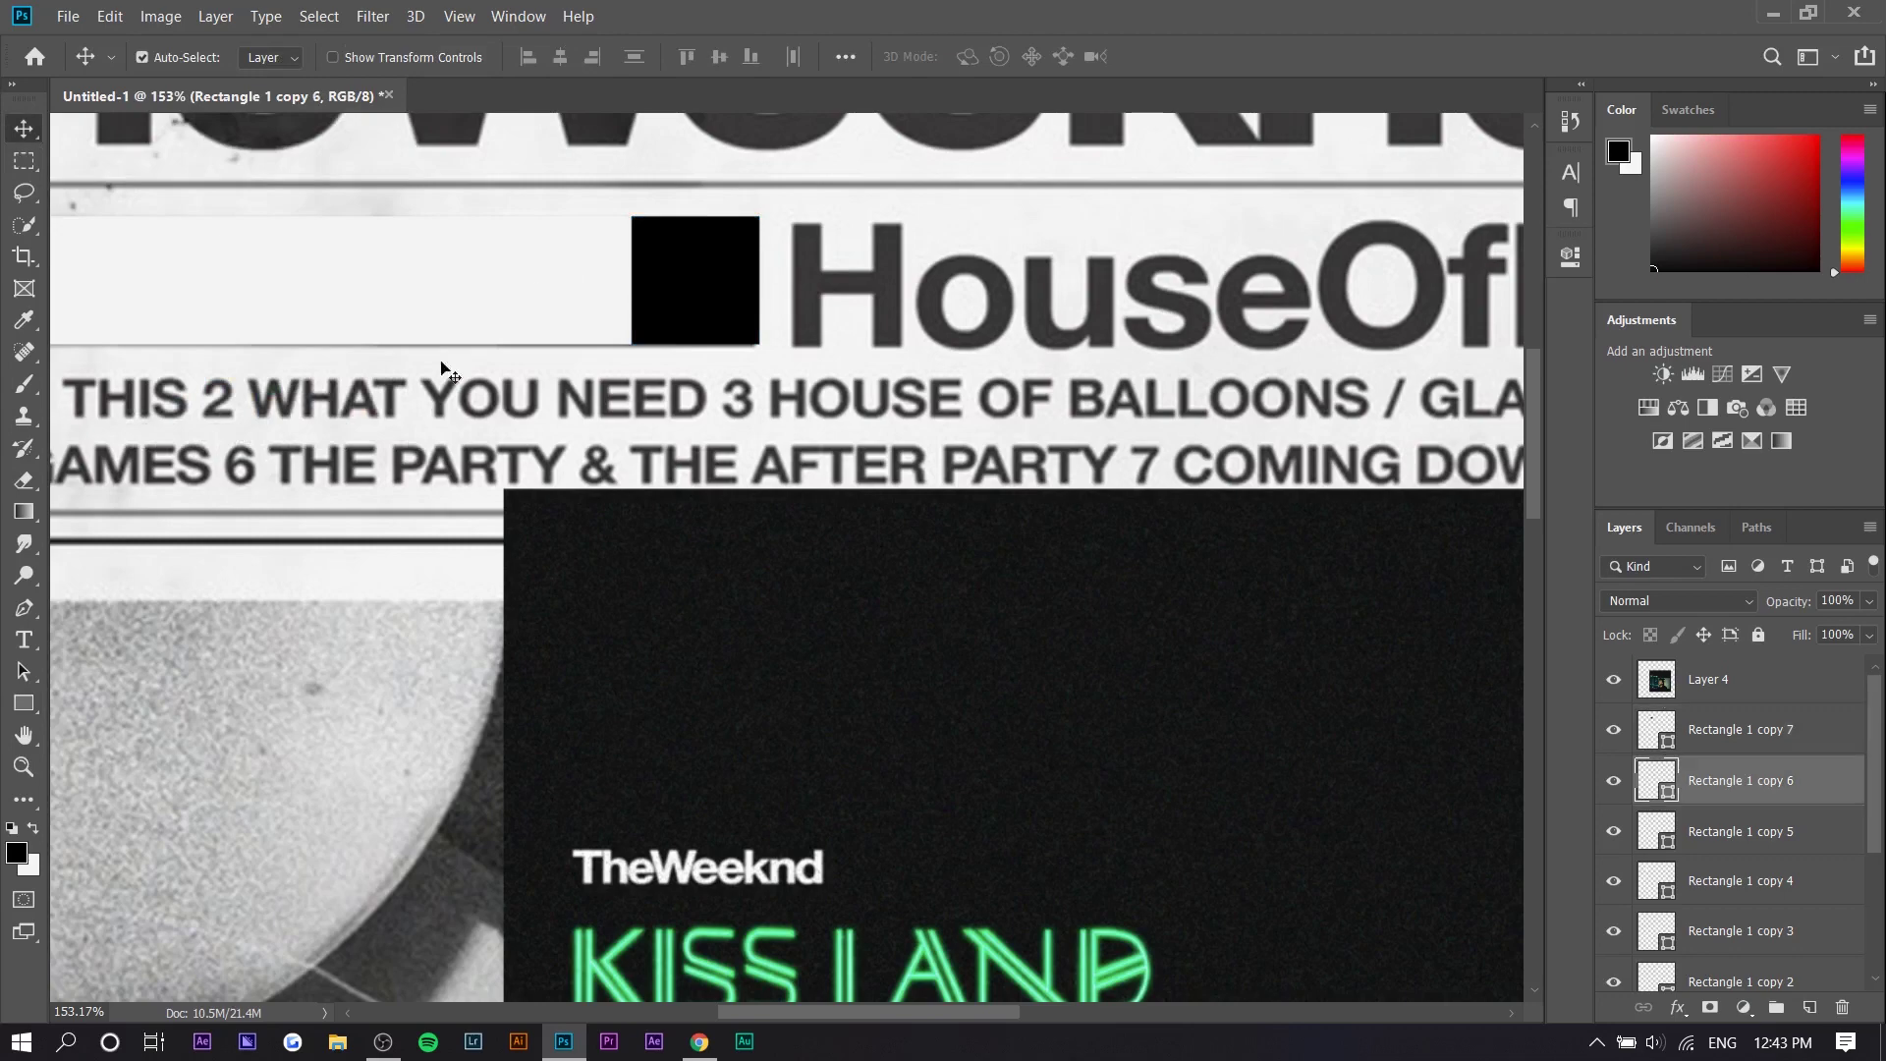
left_click(24, 704)
scroll(243, 798, "down", 3)
scroll(243, 799, "down", 2)
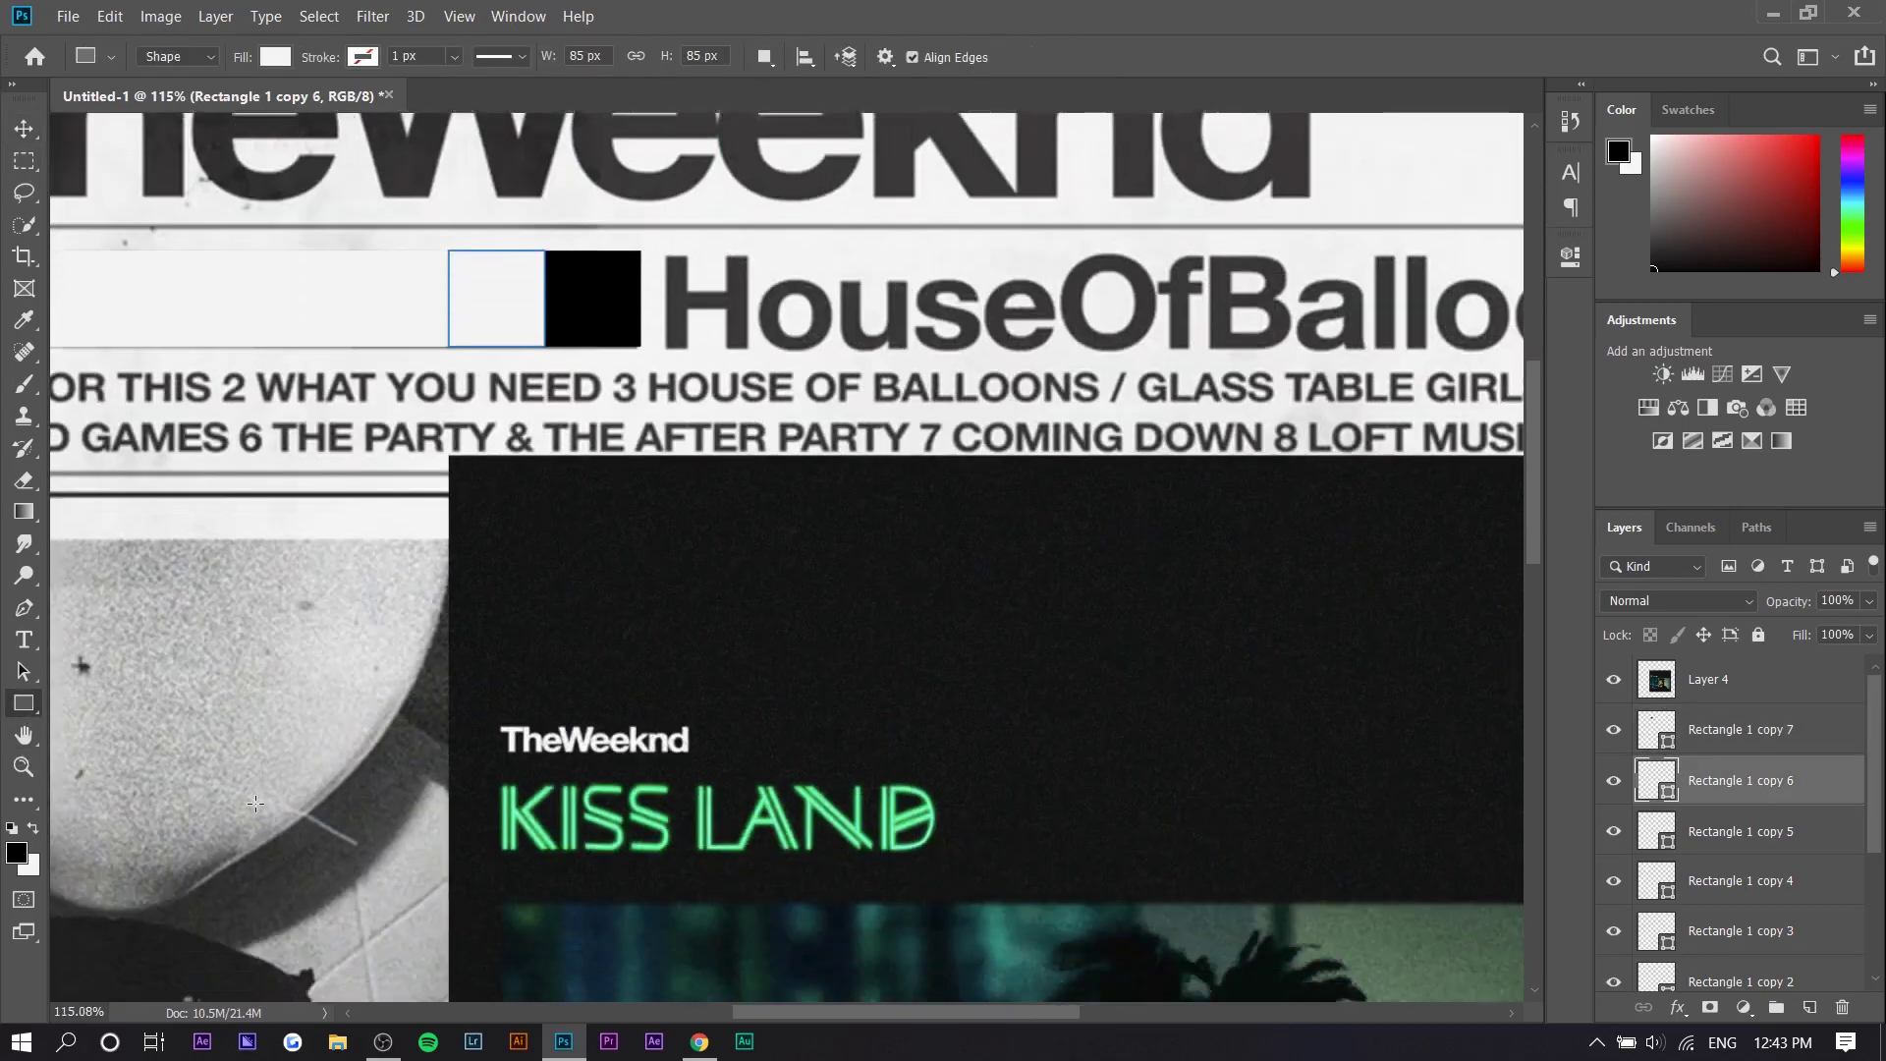
left_click(14, 862)
left_click(1016, 889)
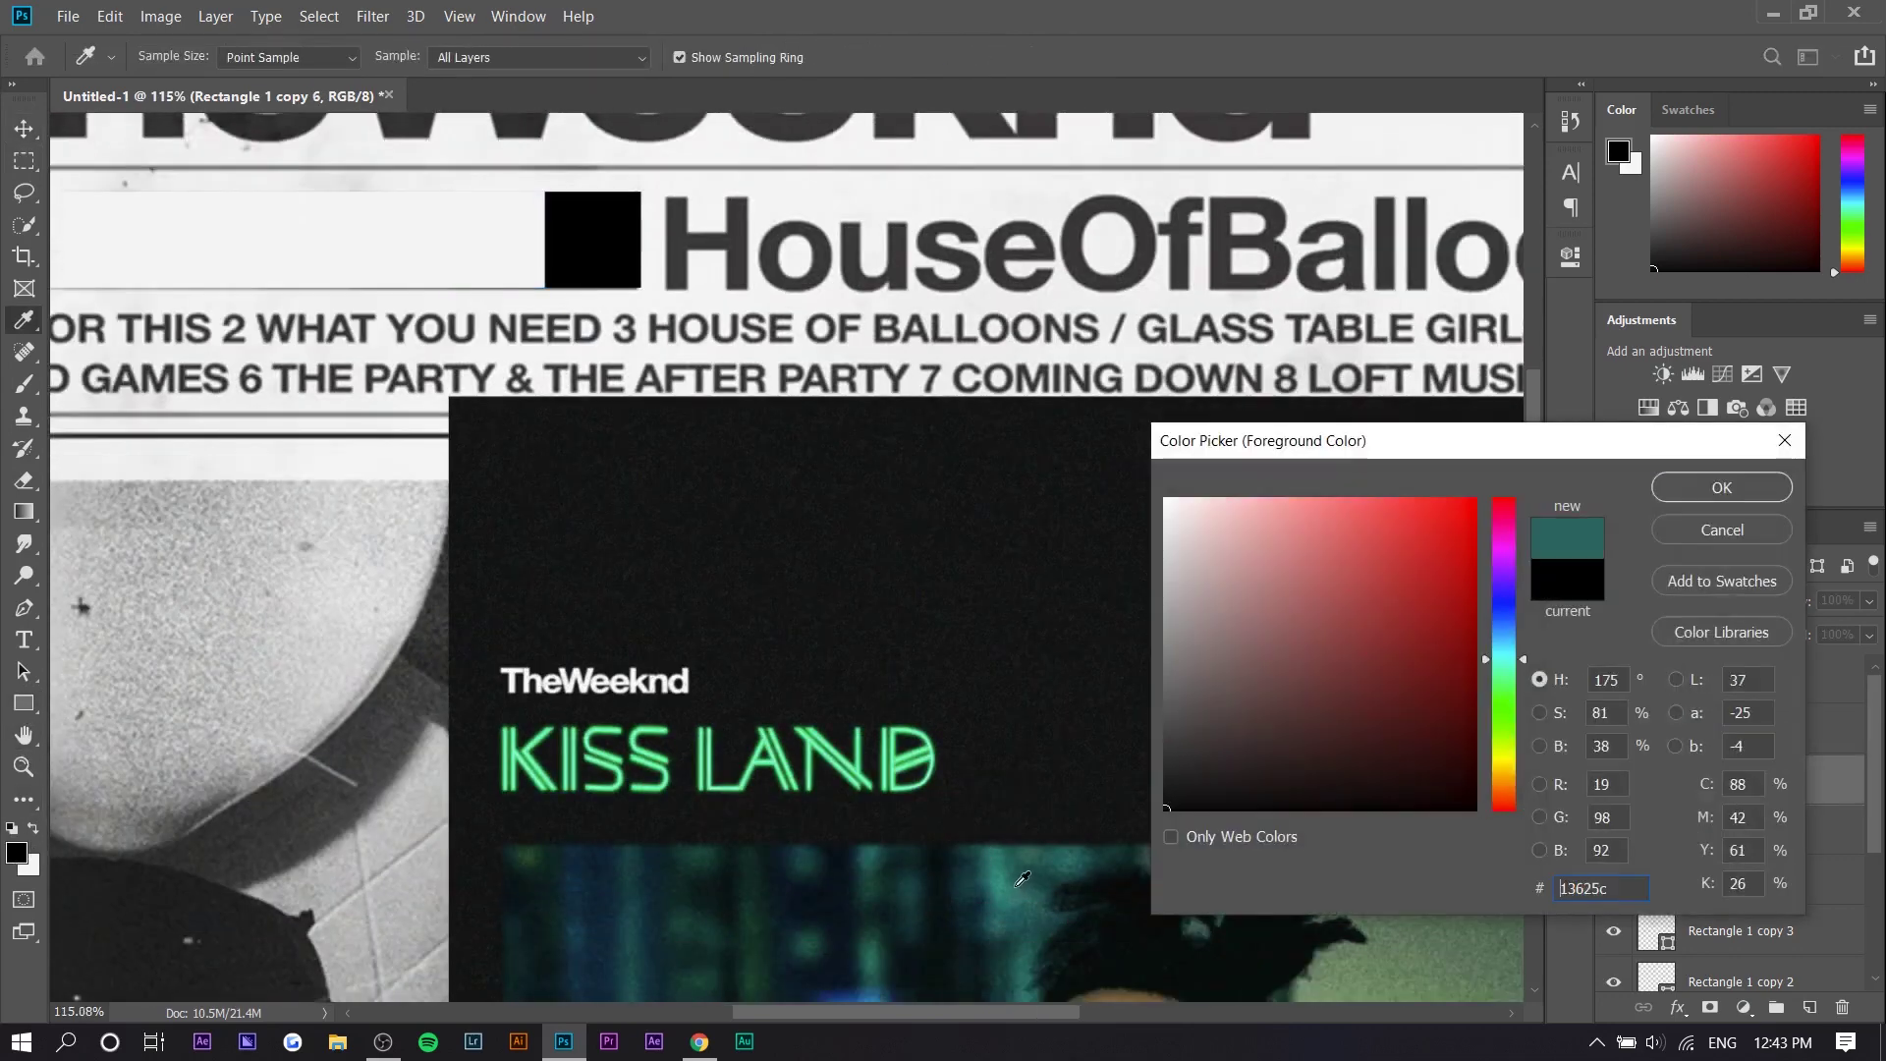
left_click(1021, 869)
left_click(1017, 889)
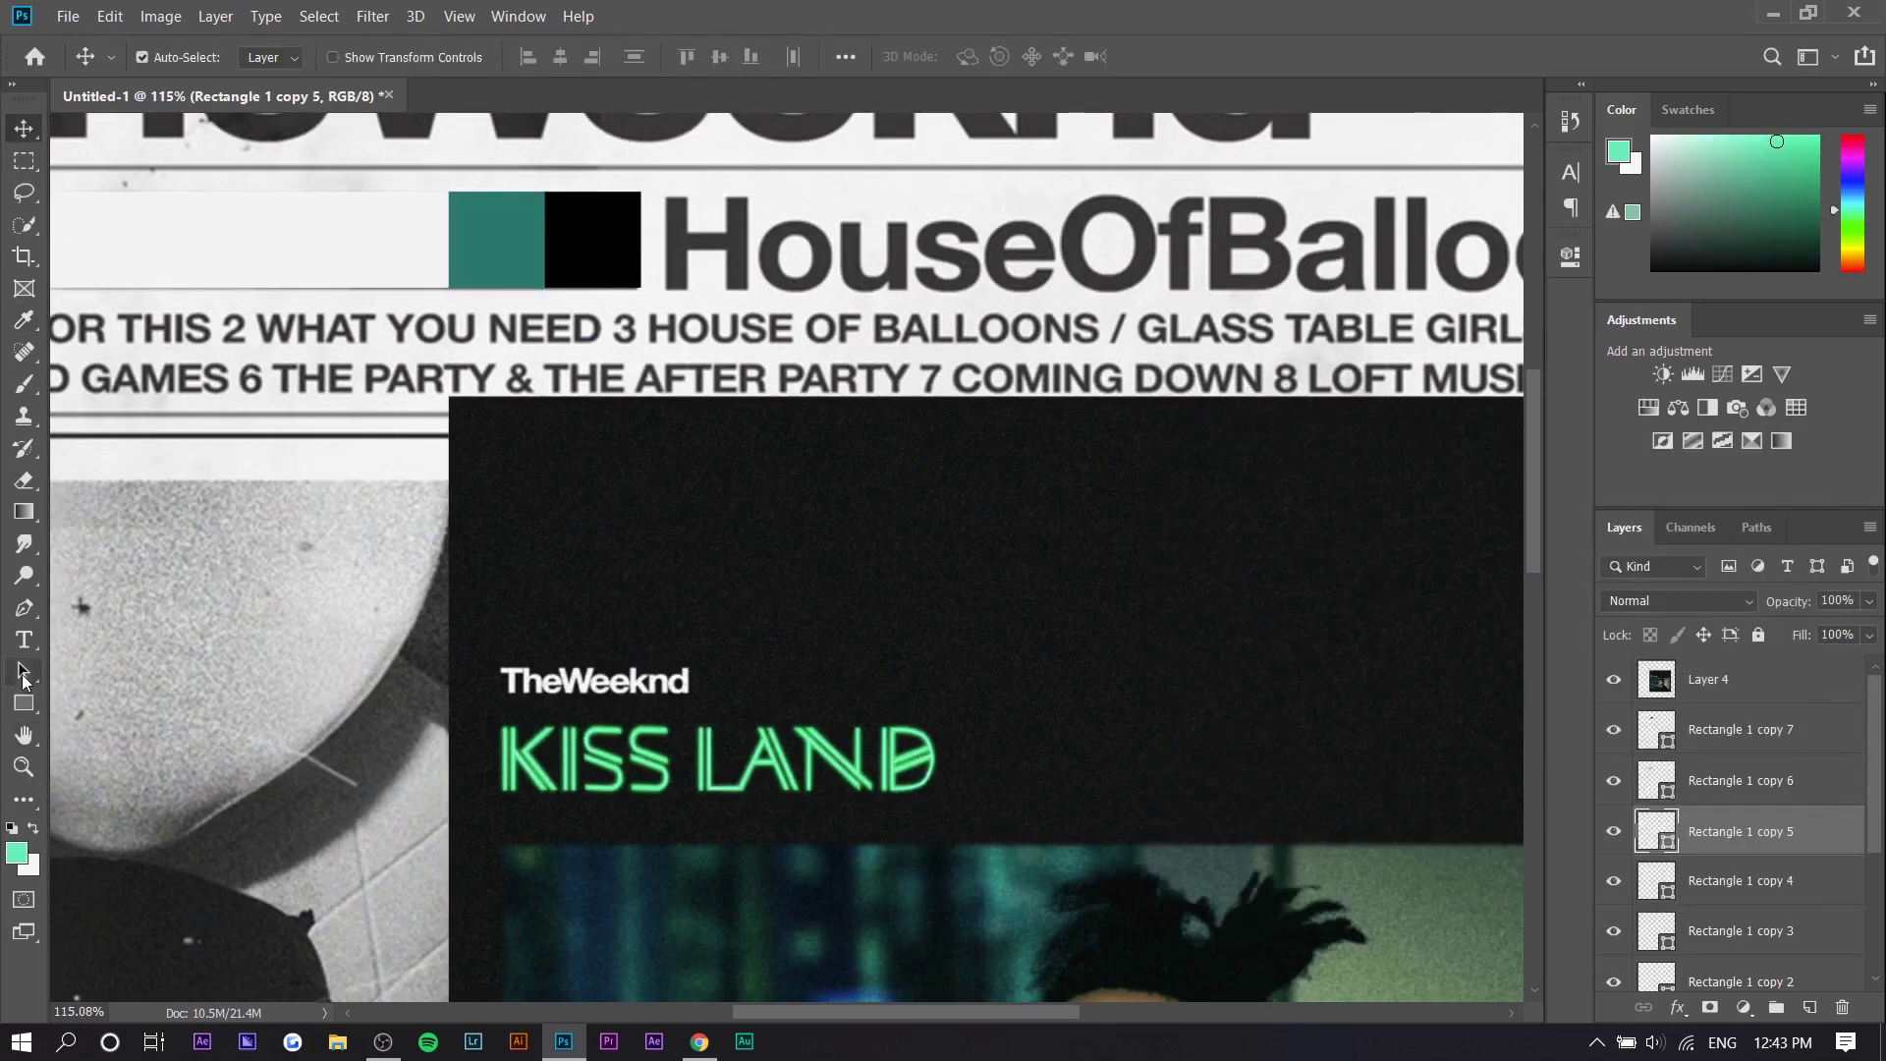
Step: Fill the square beside the teal one with light mint green
left_click(15, 704)
left_click(279, 59)
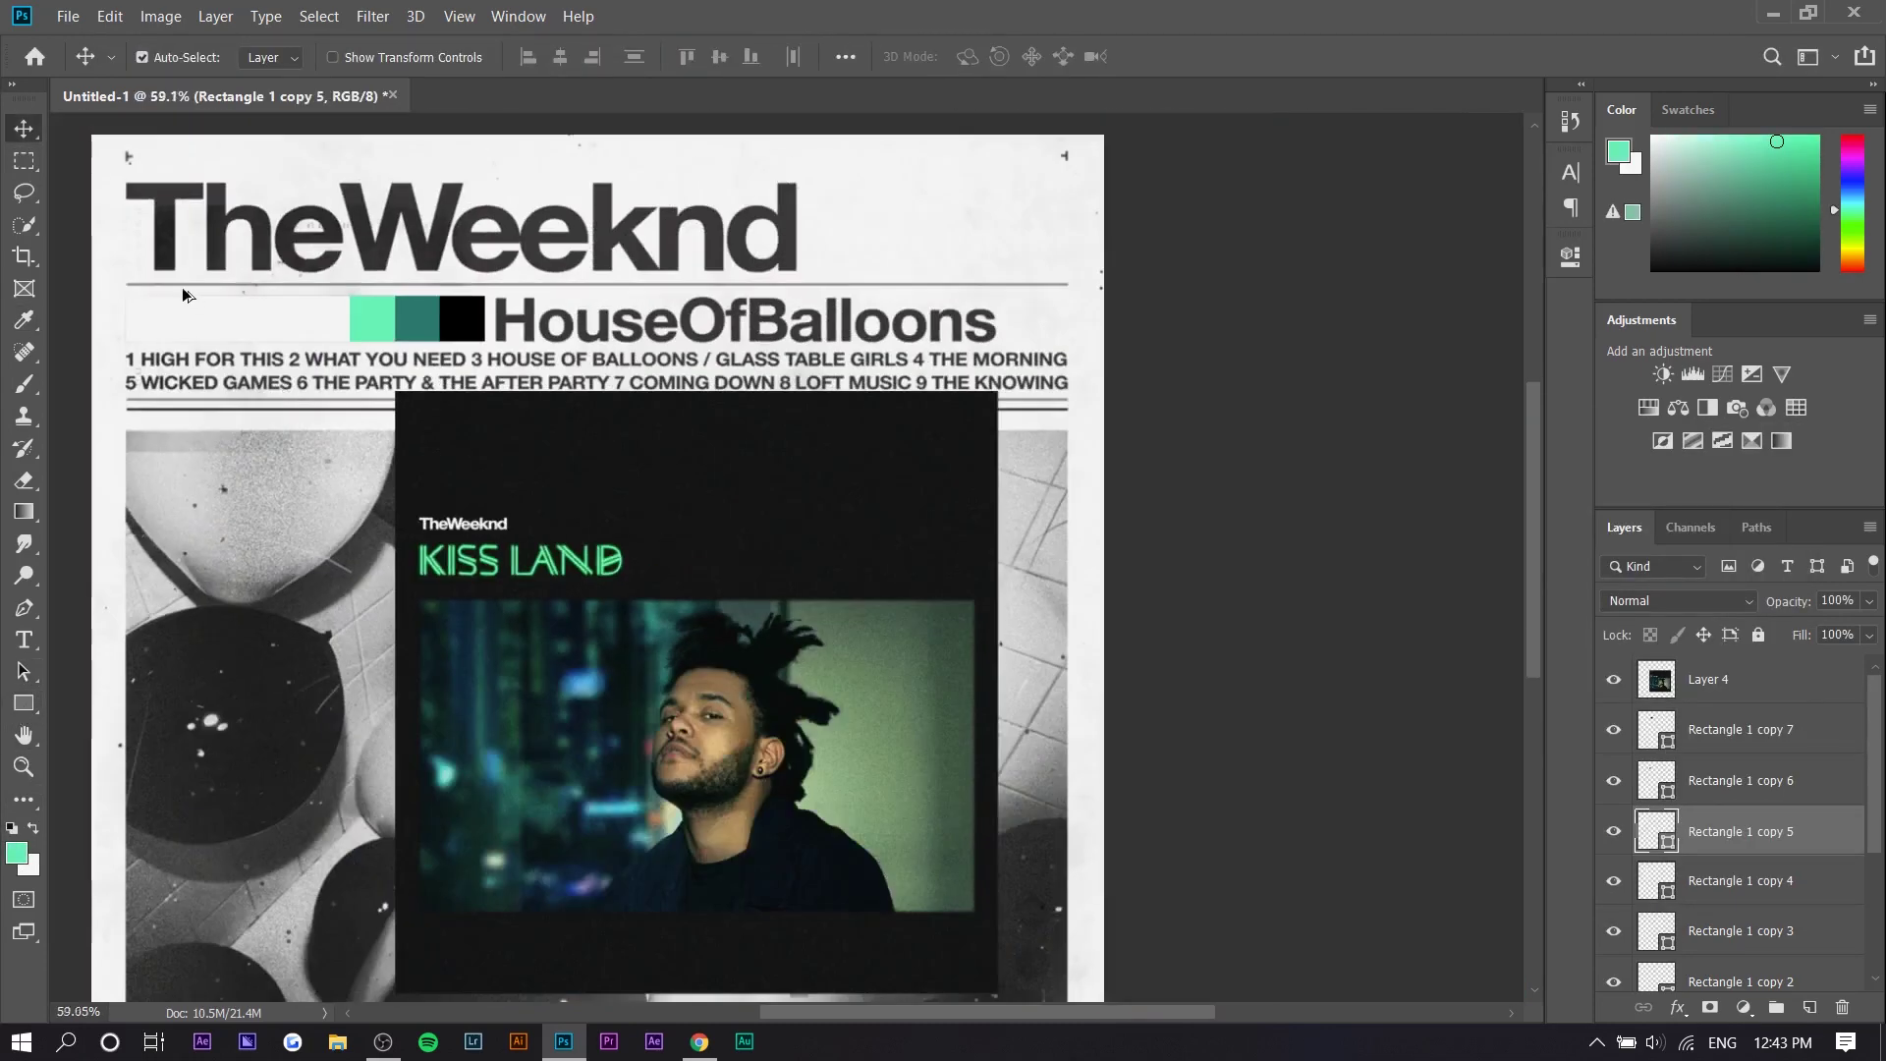
scroll(183, 293, "up", 8)
scroll(604, 346, "down", 5)
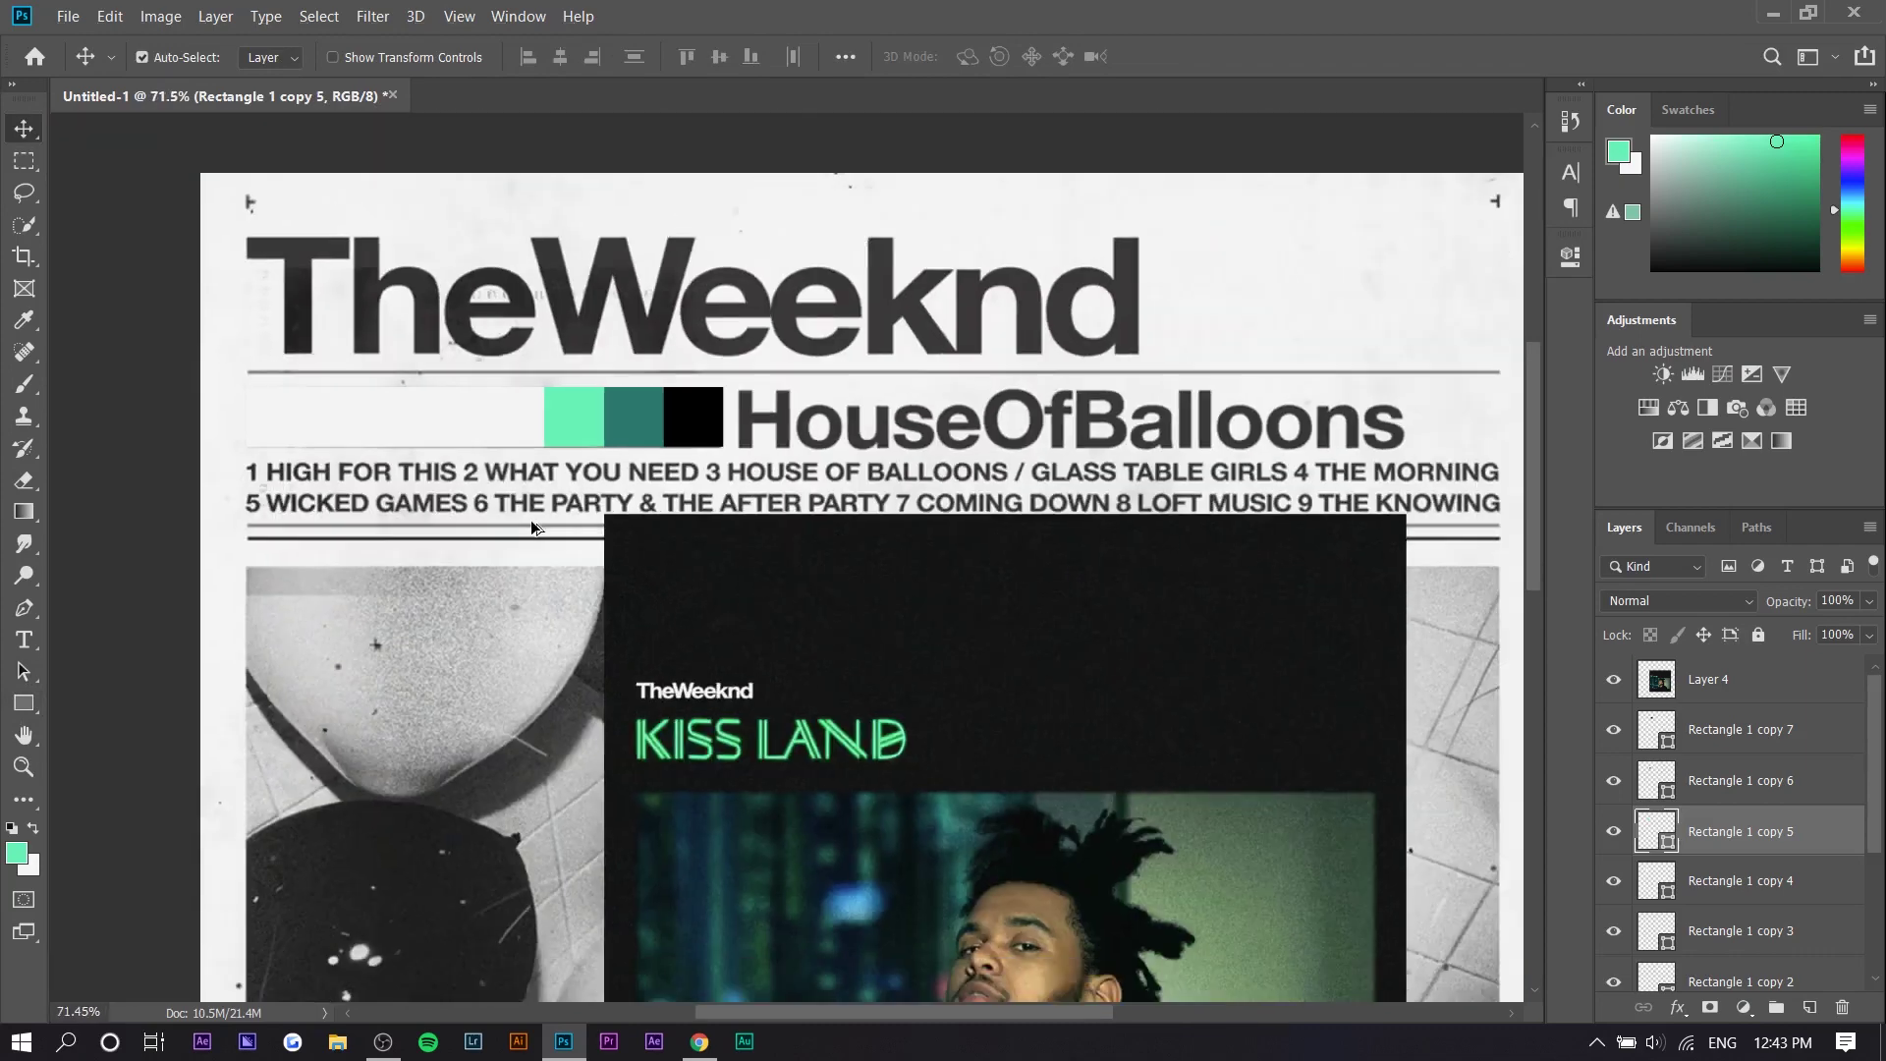
scroll(541, 272, "up", 1)
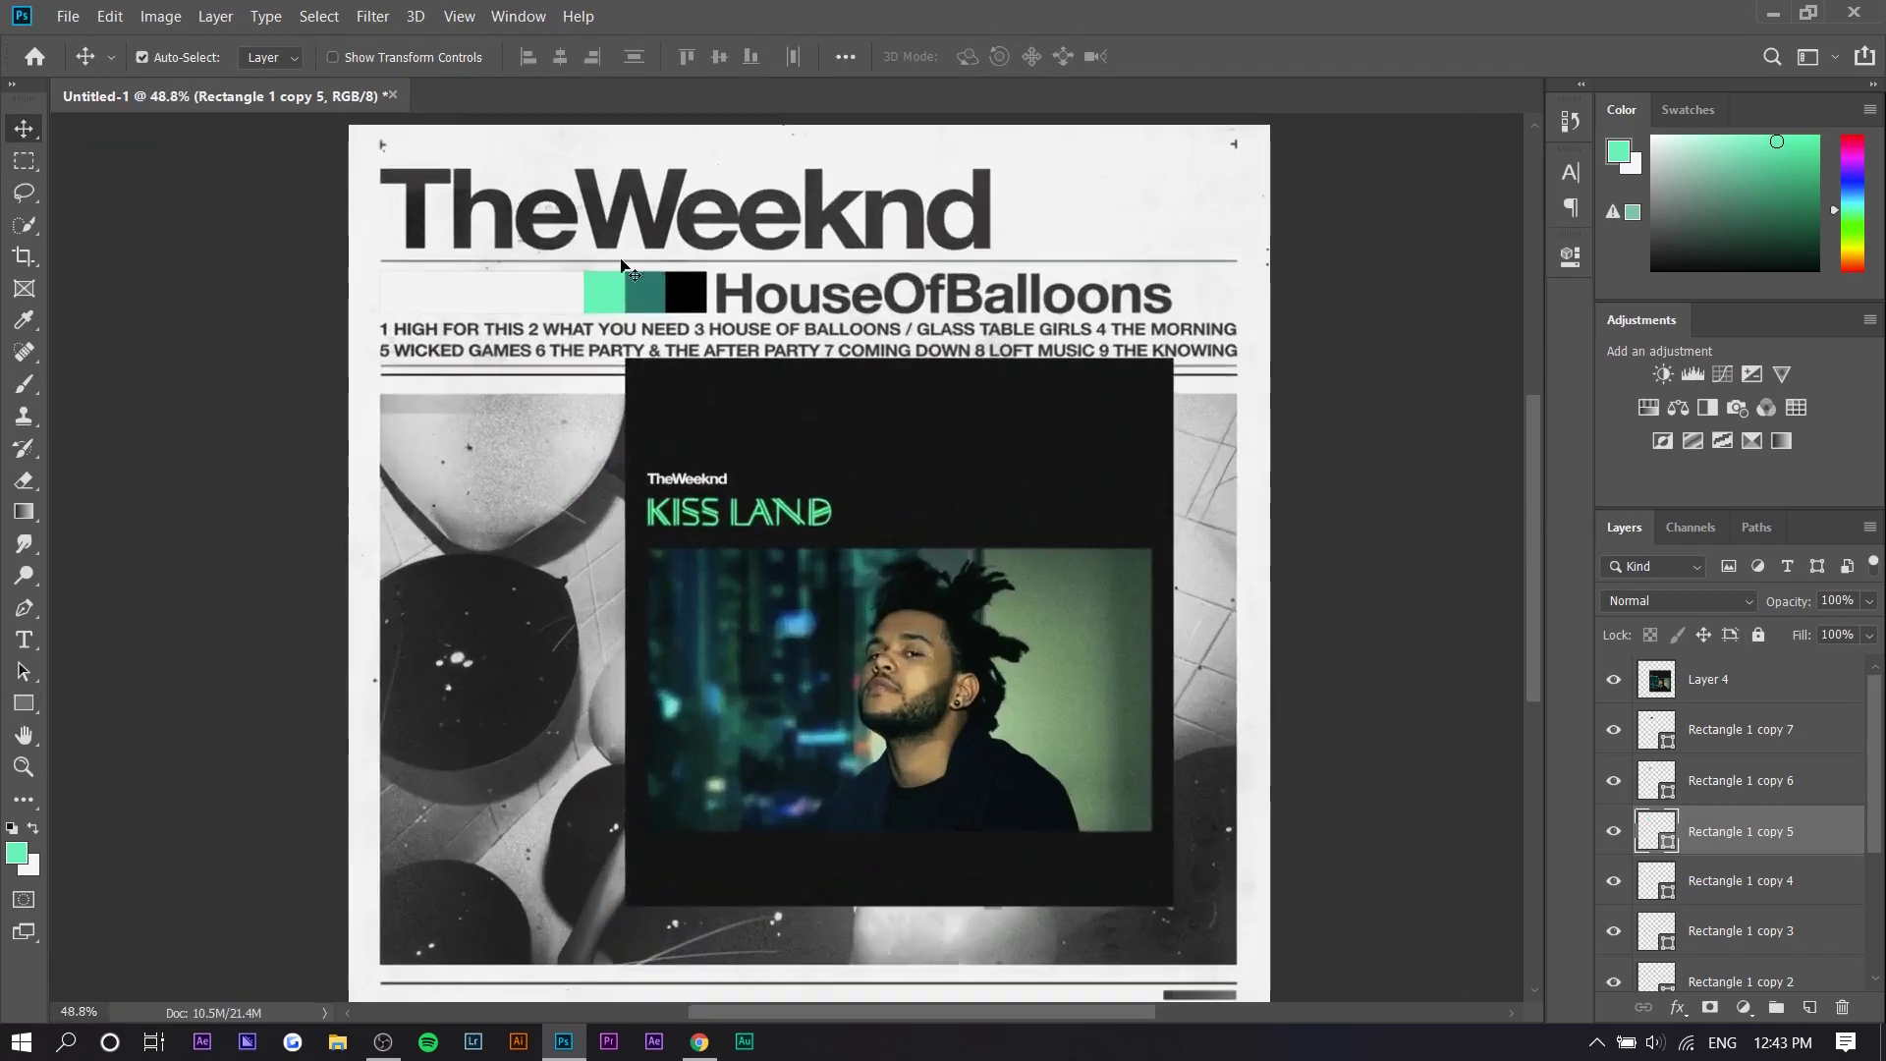
Step: Fill the square beside the mint green one with a dark gray preset swatch
scroll(589, 283, "up", 1)
scroll(606, 307, "up", 3)
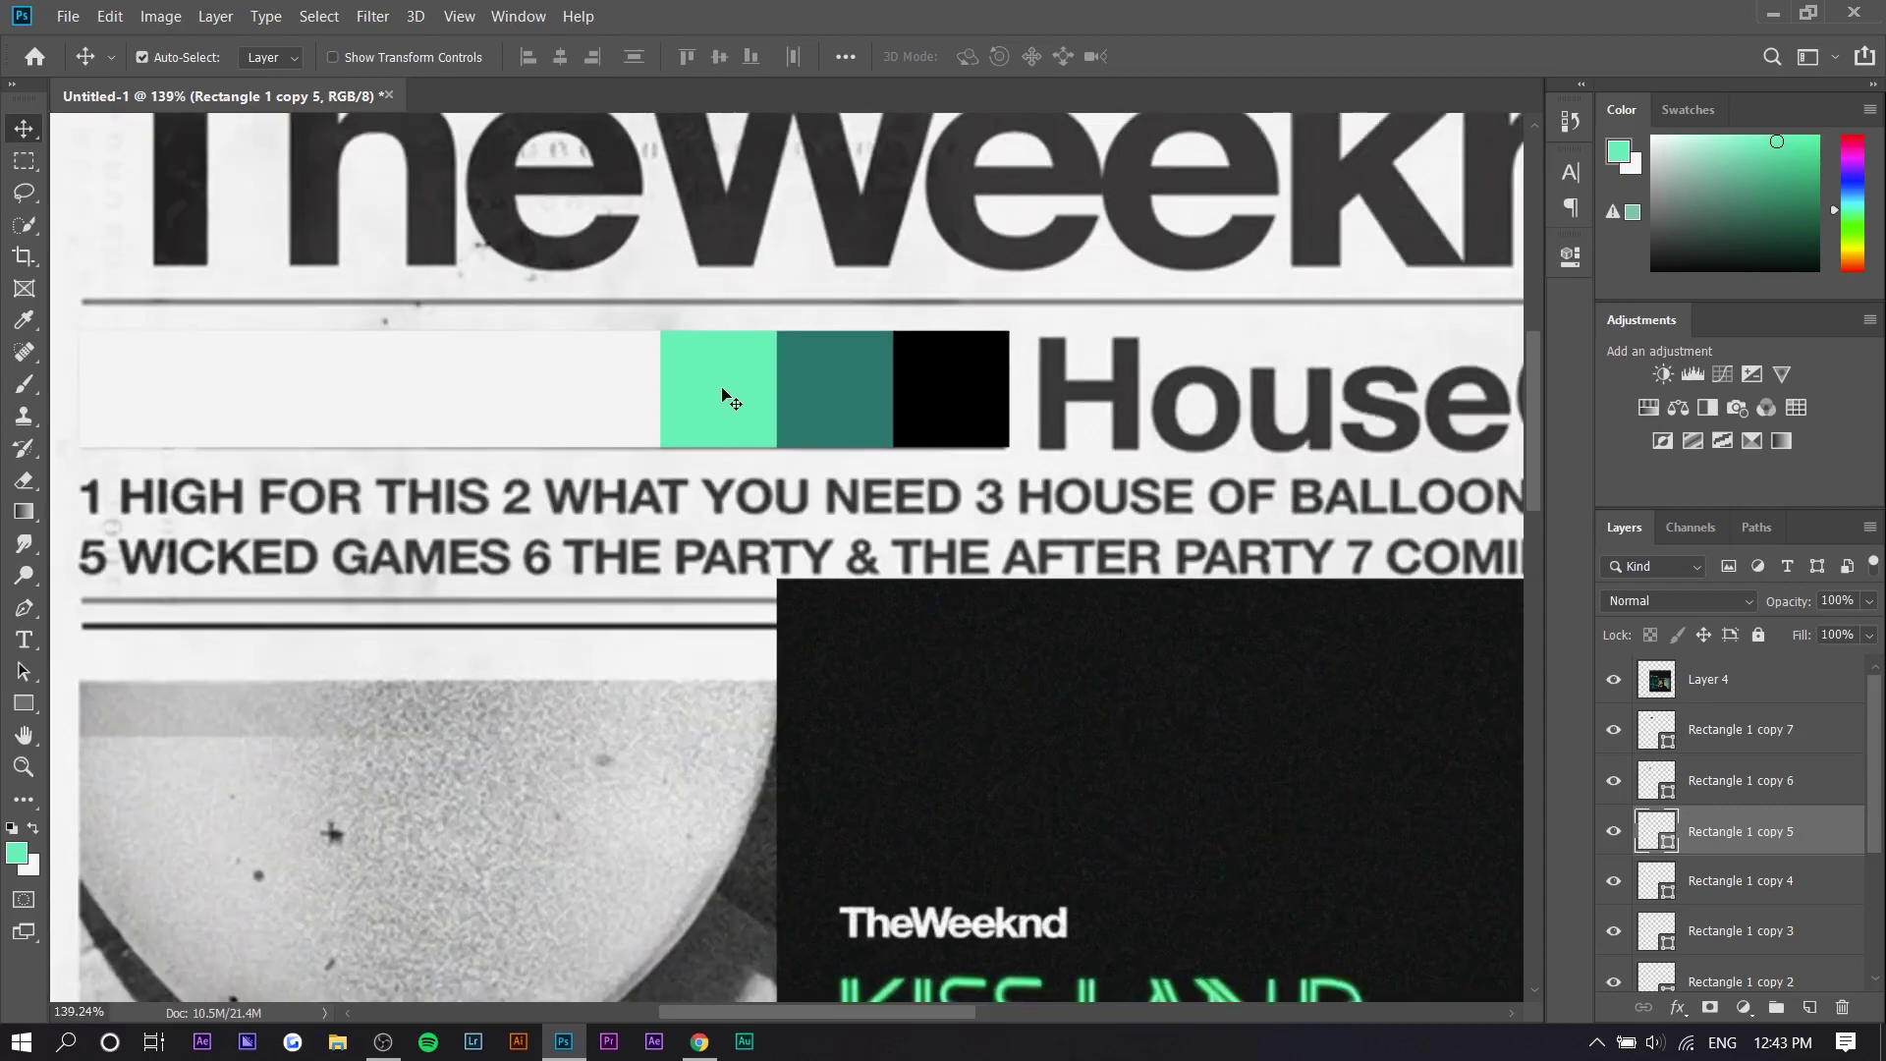
left_click(601, 401)
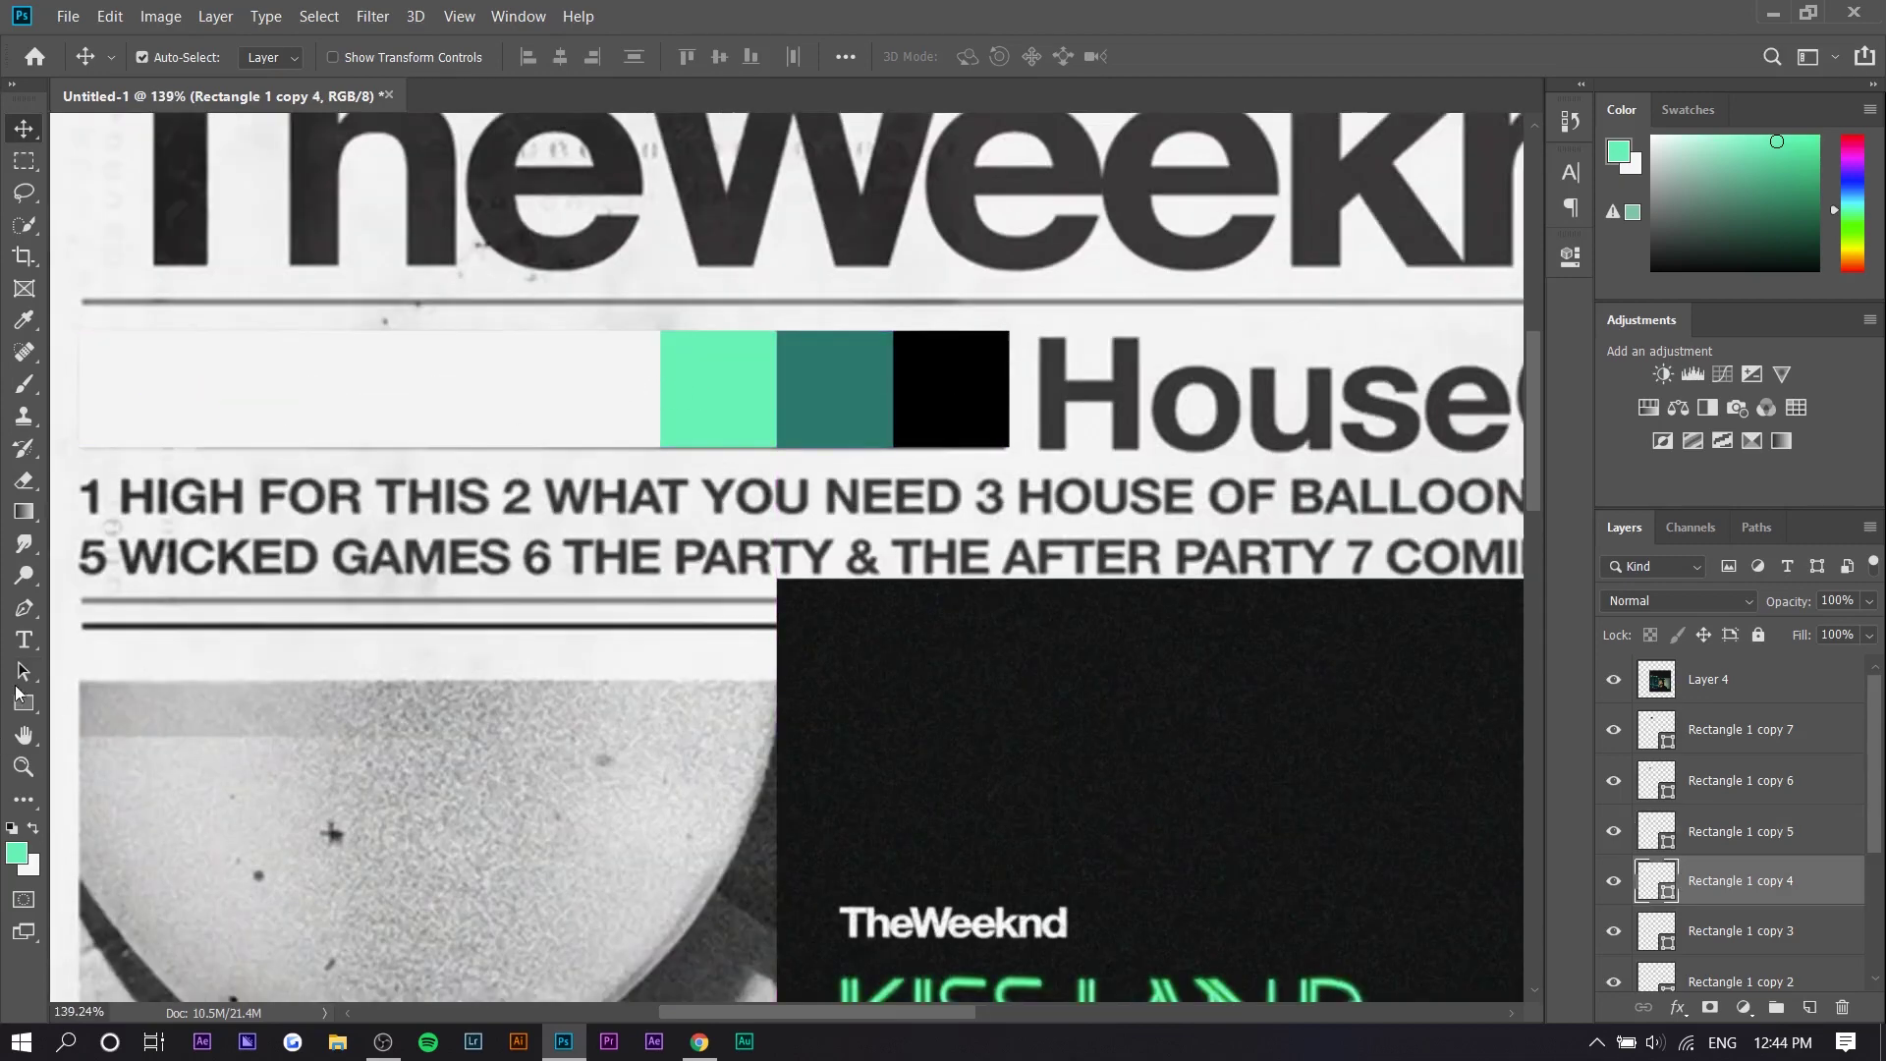
left_click(24, 701)
left_click(279, 59)
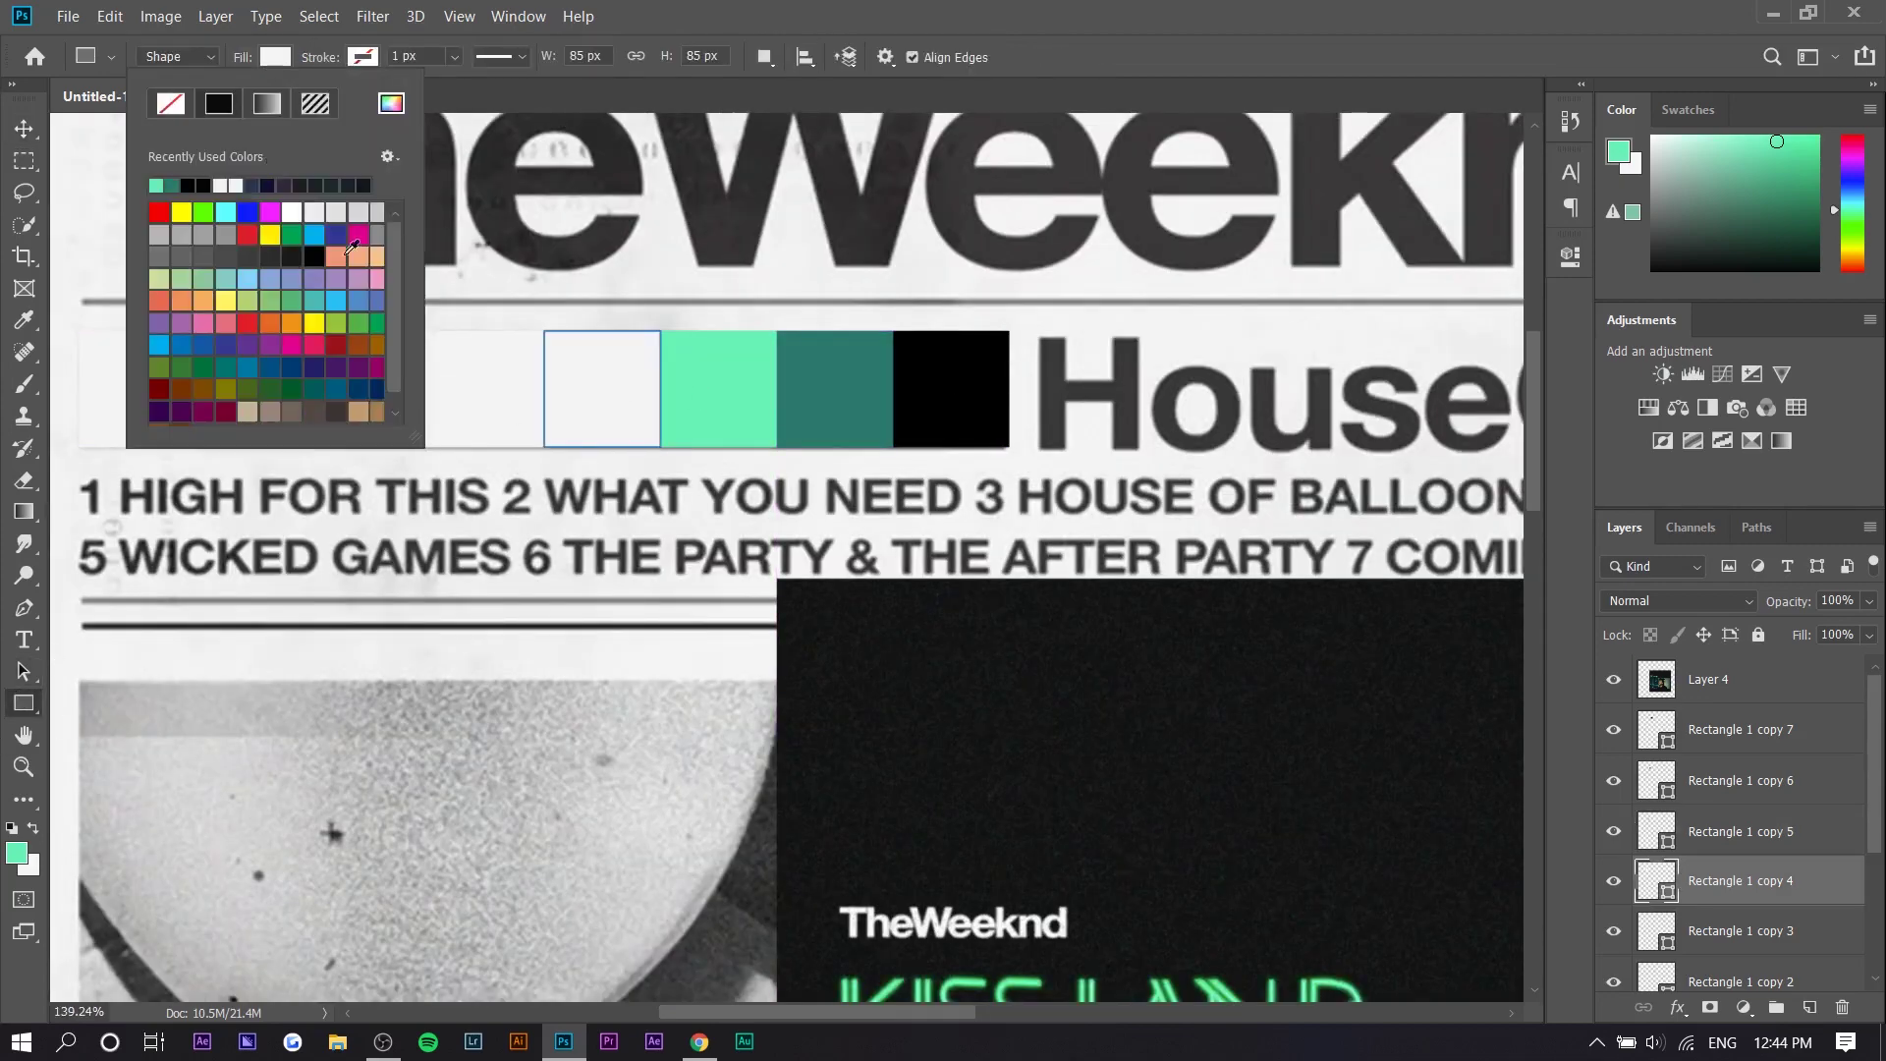
left_click(256, 258)
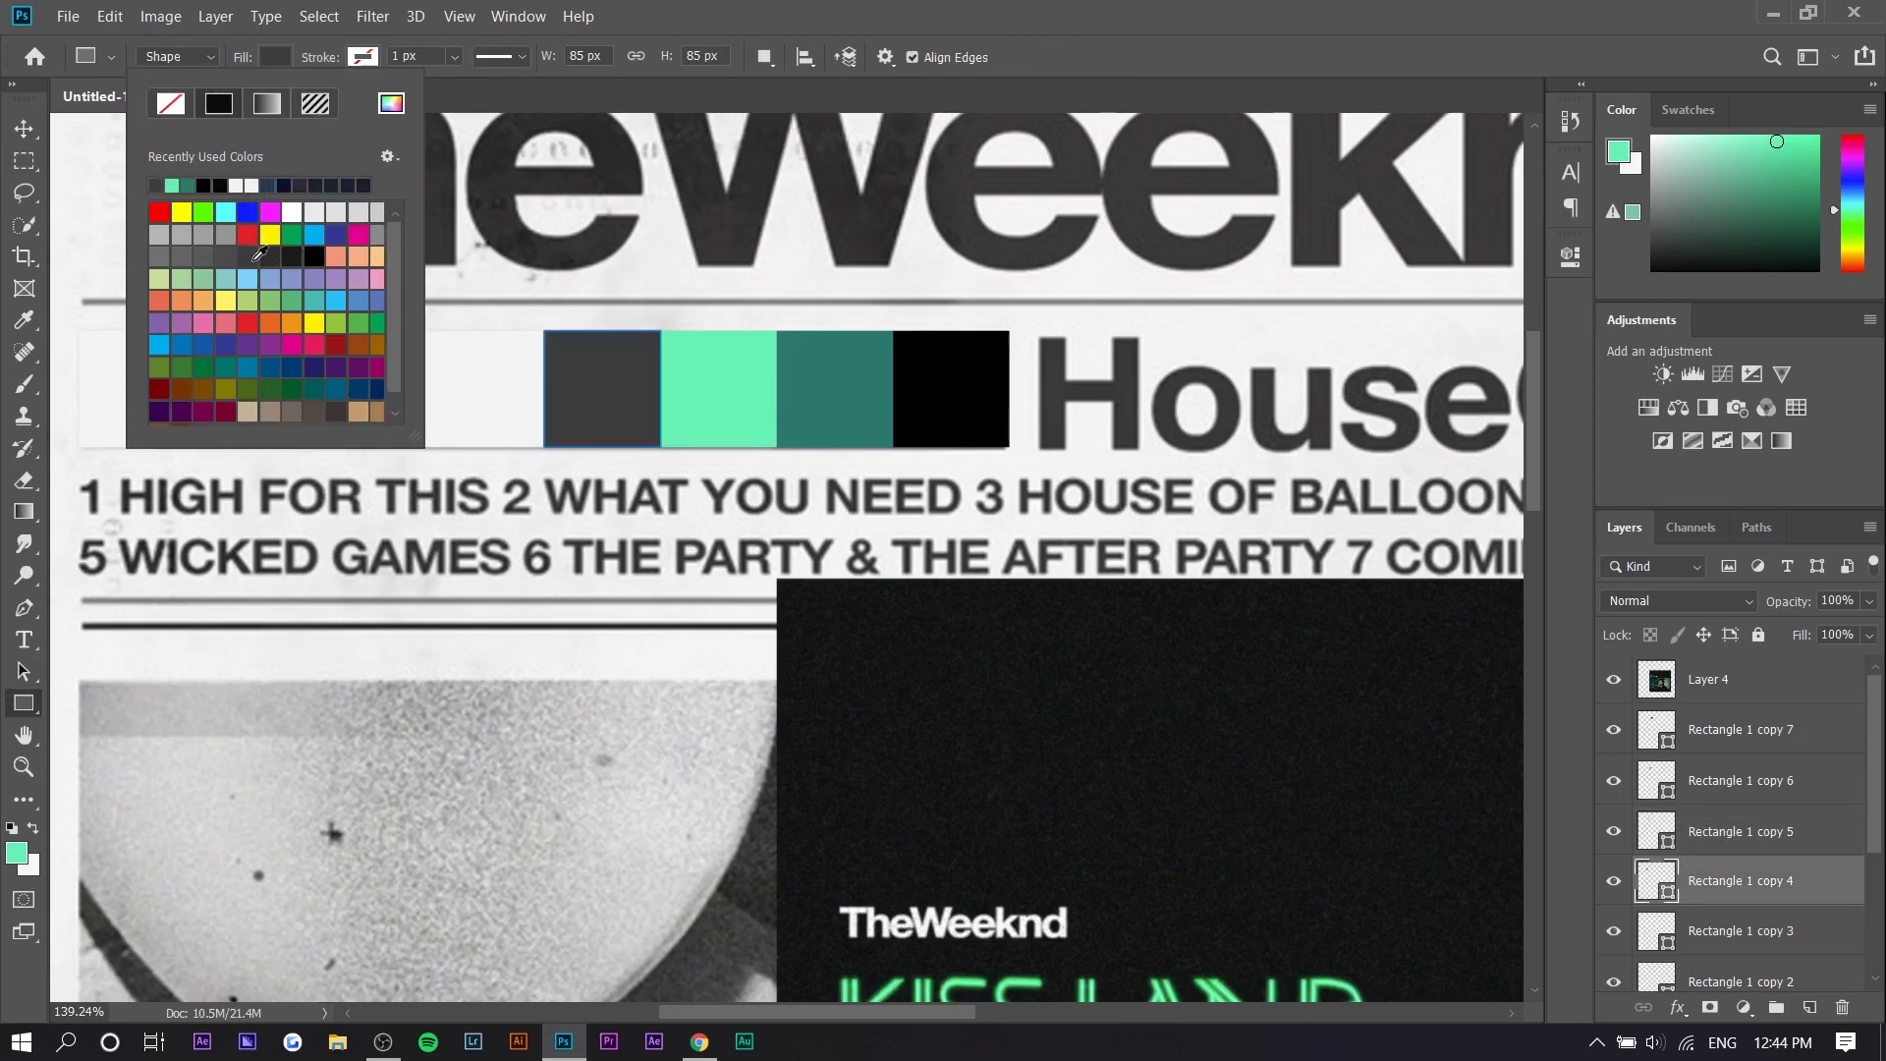
Step: Fill the square beside the dark gray one with a medium gray preset swatch
key("alt+bracketleft")
left_click(205, 237)
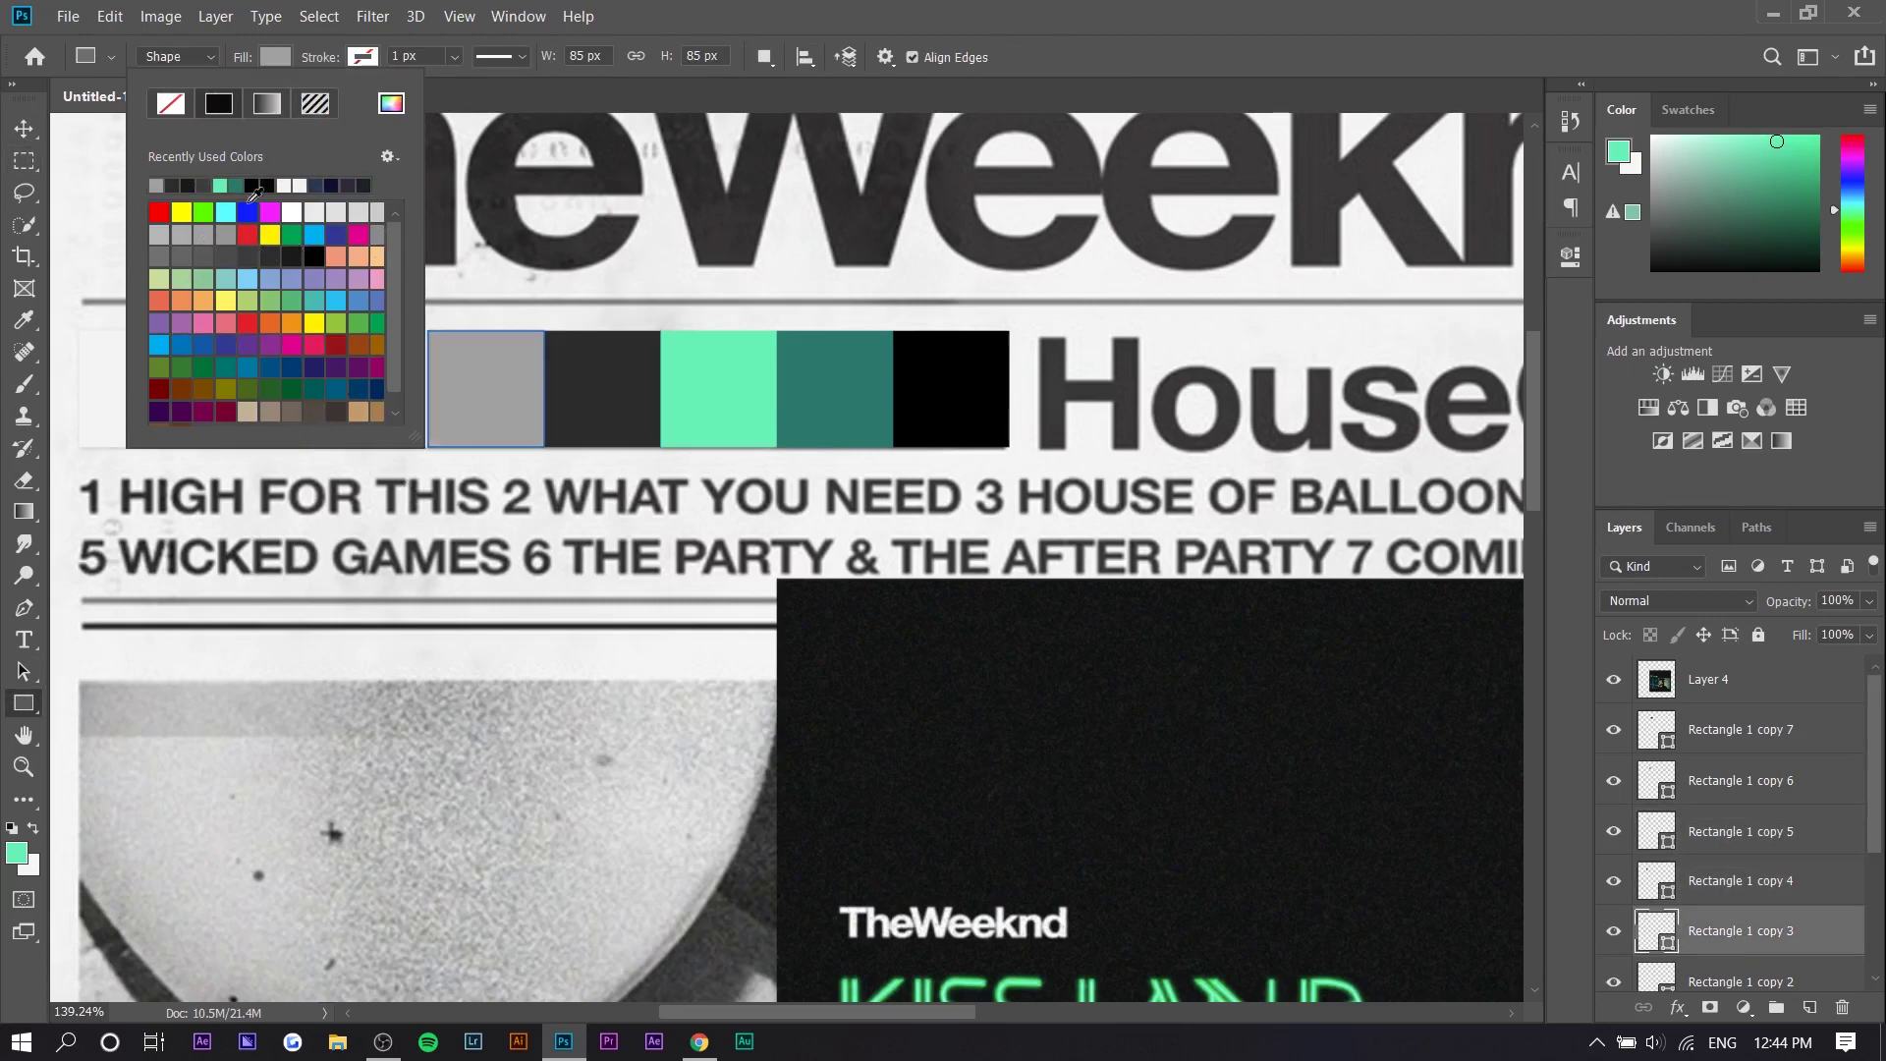
left_click(201, 256)
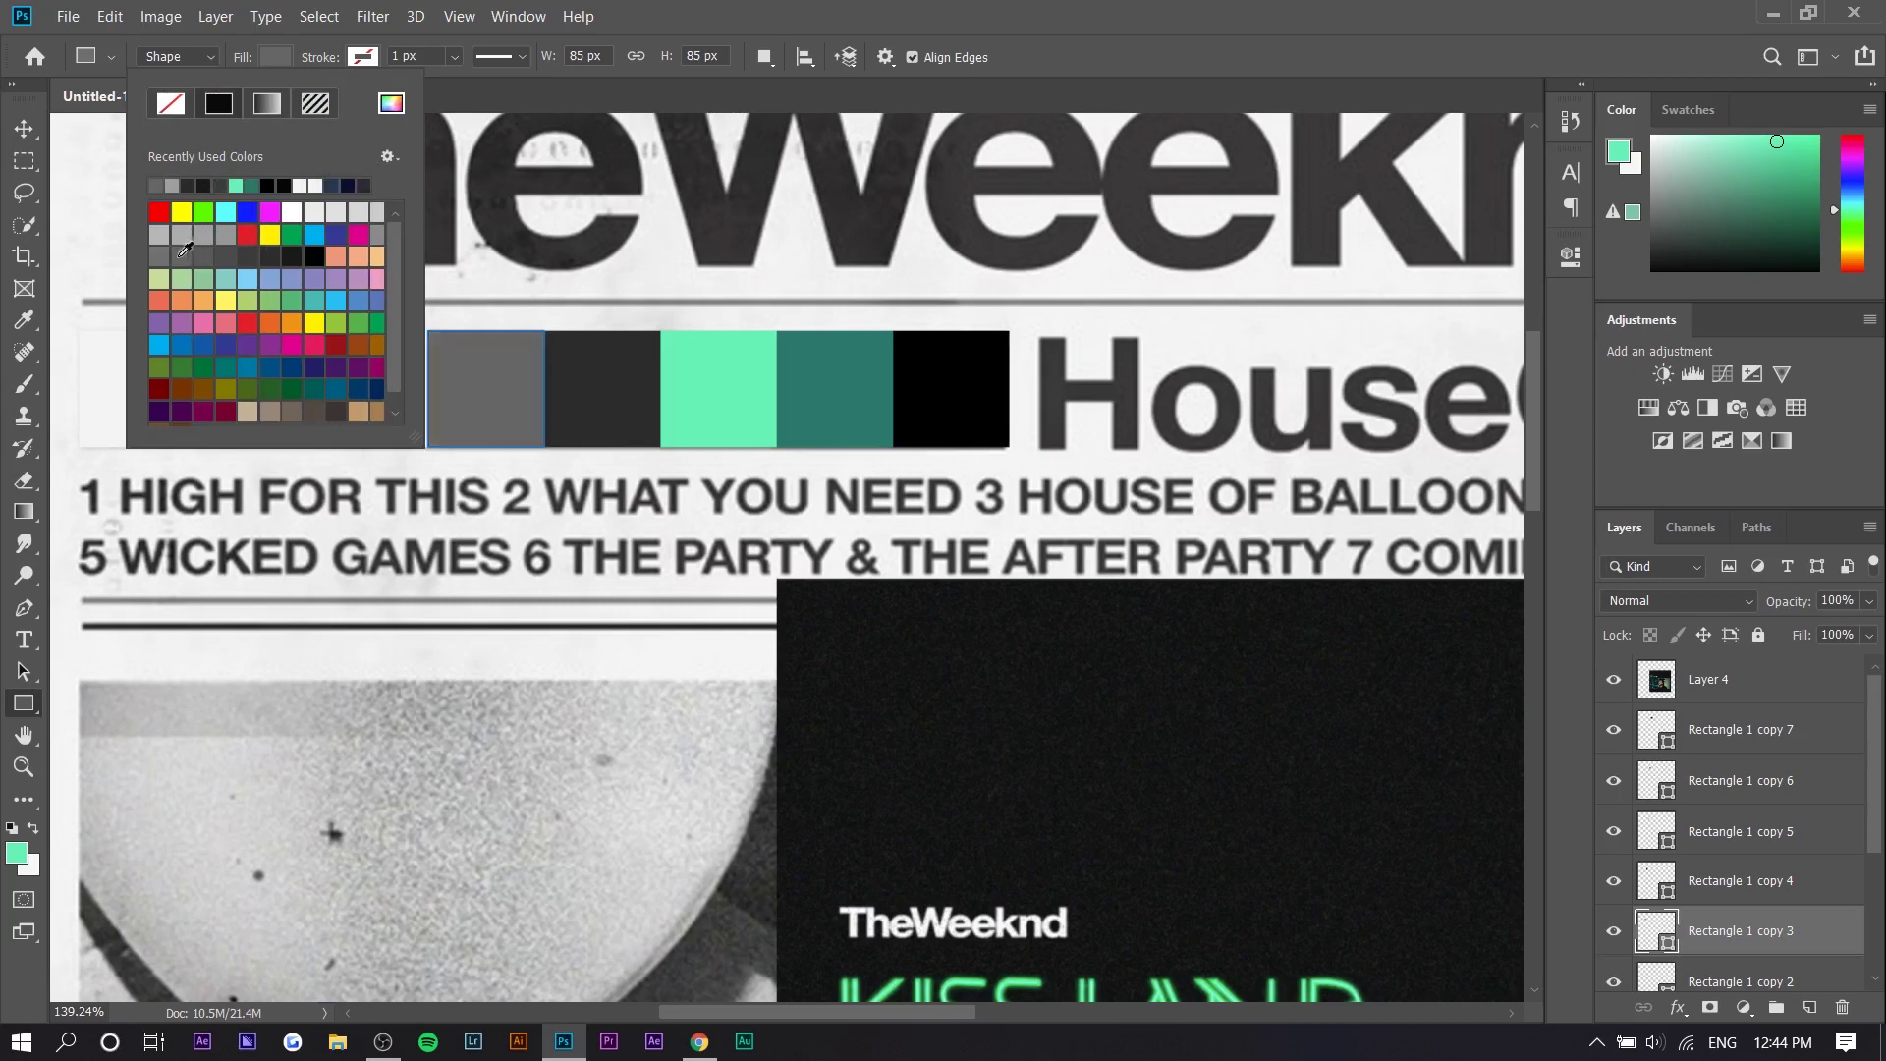
left_click(180, 253)
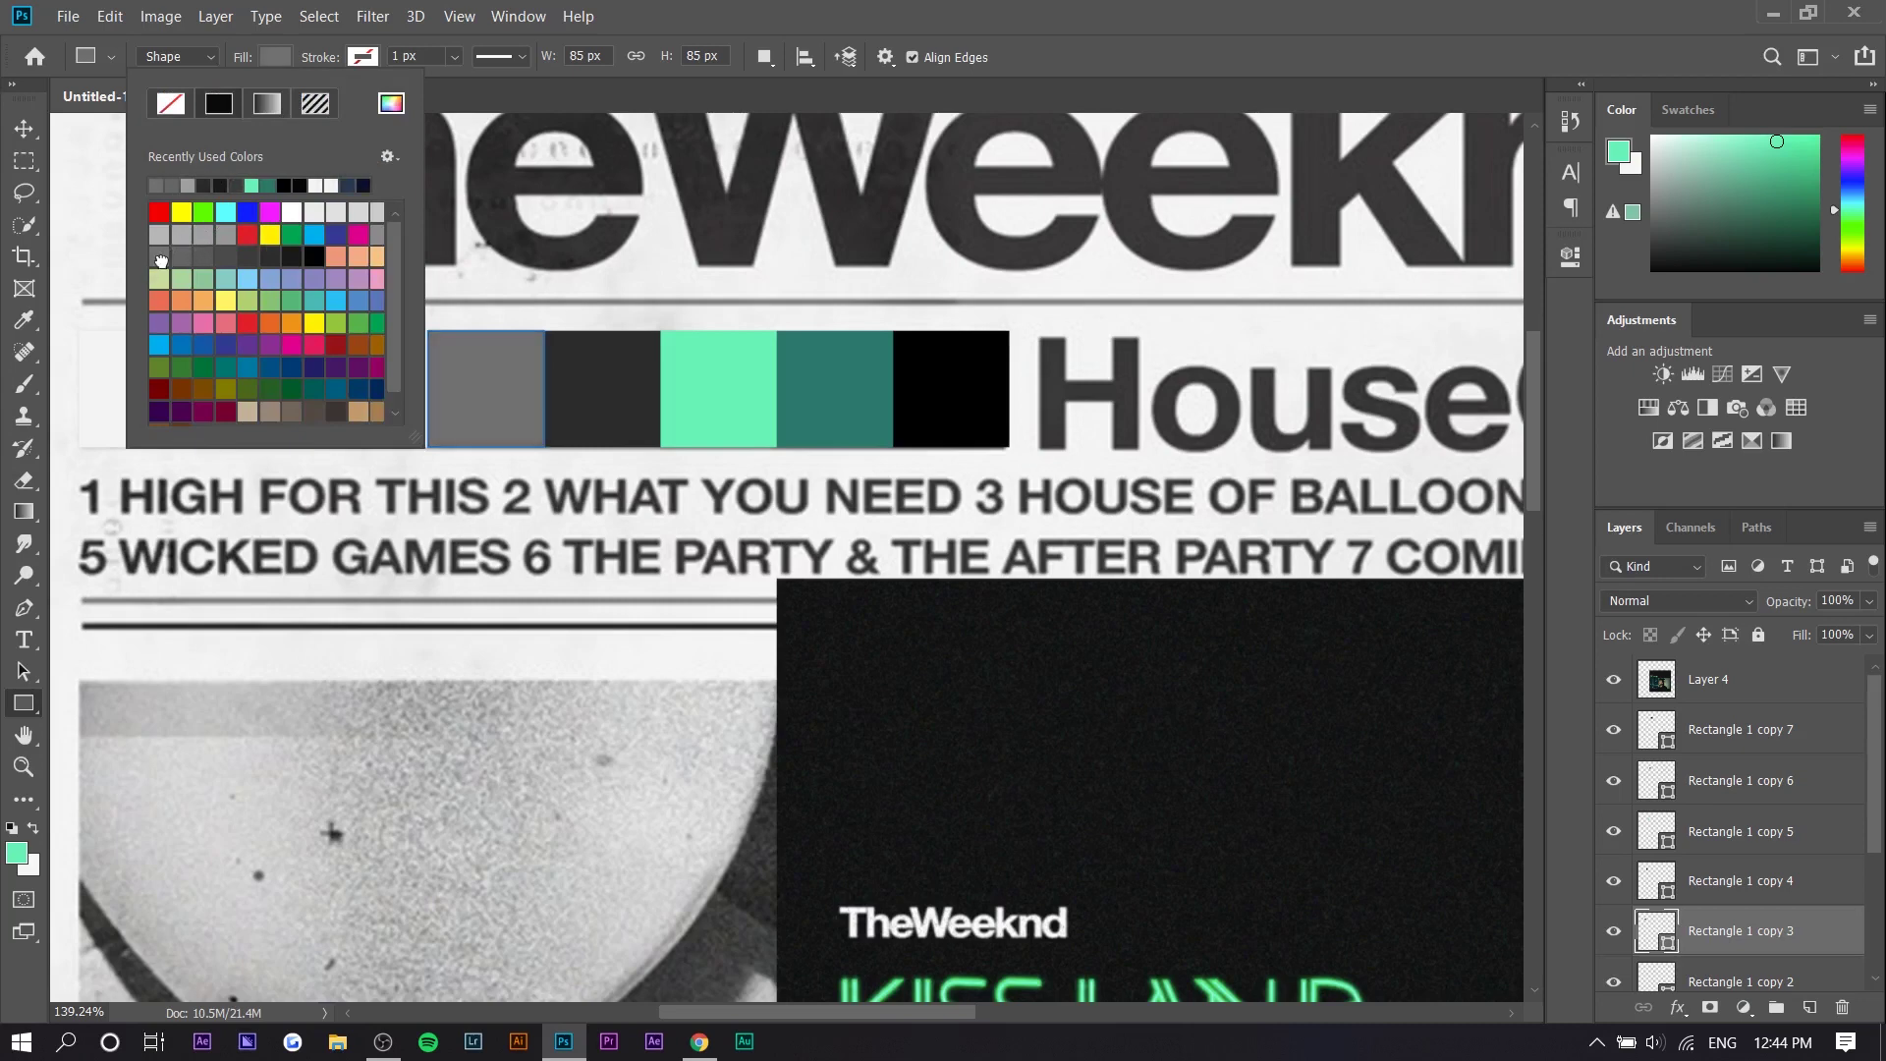
left_click(179, 254)
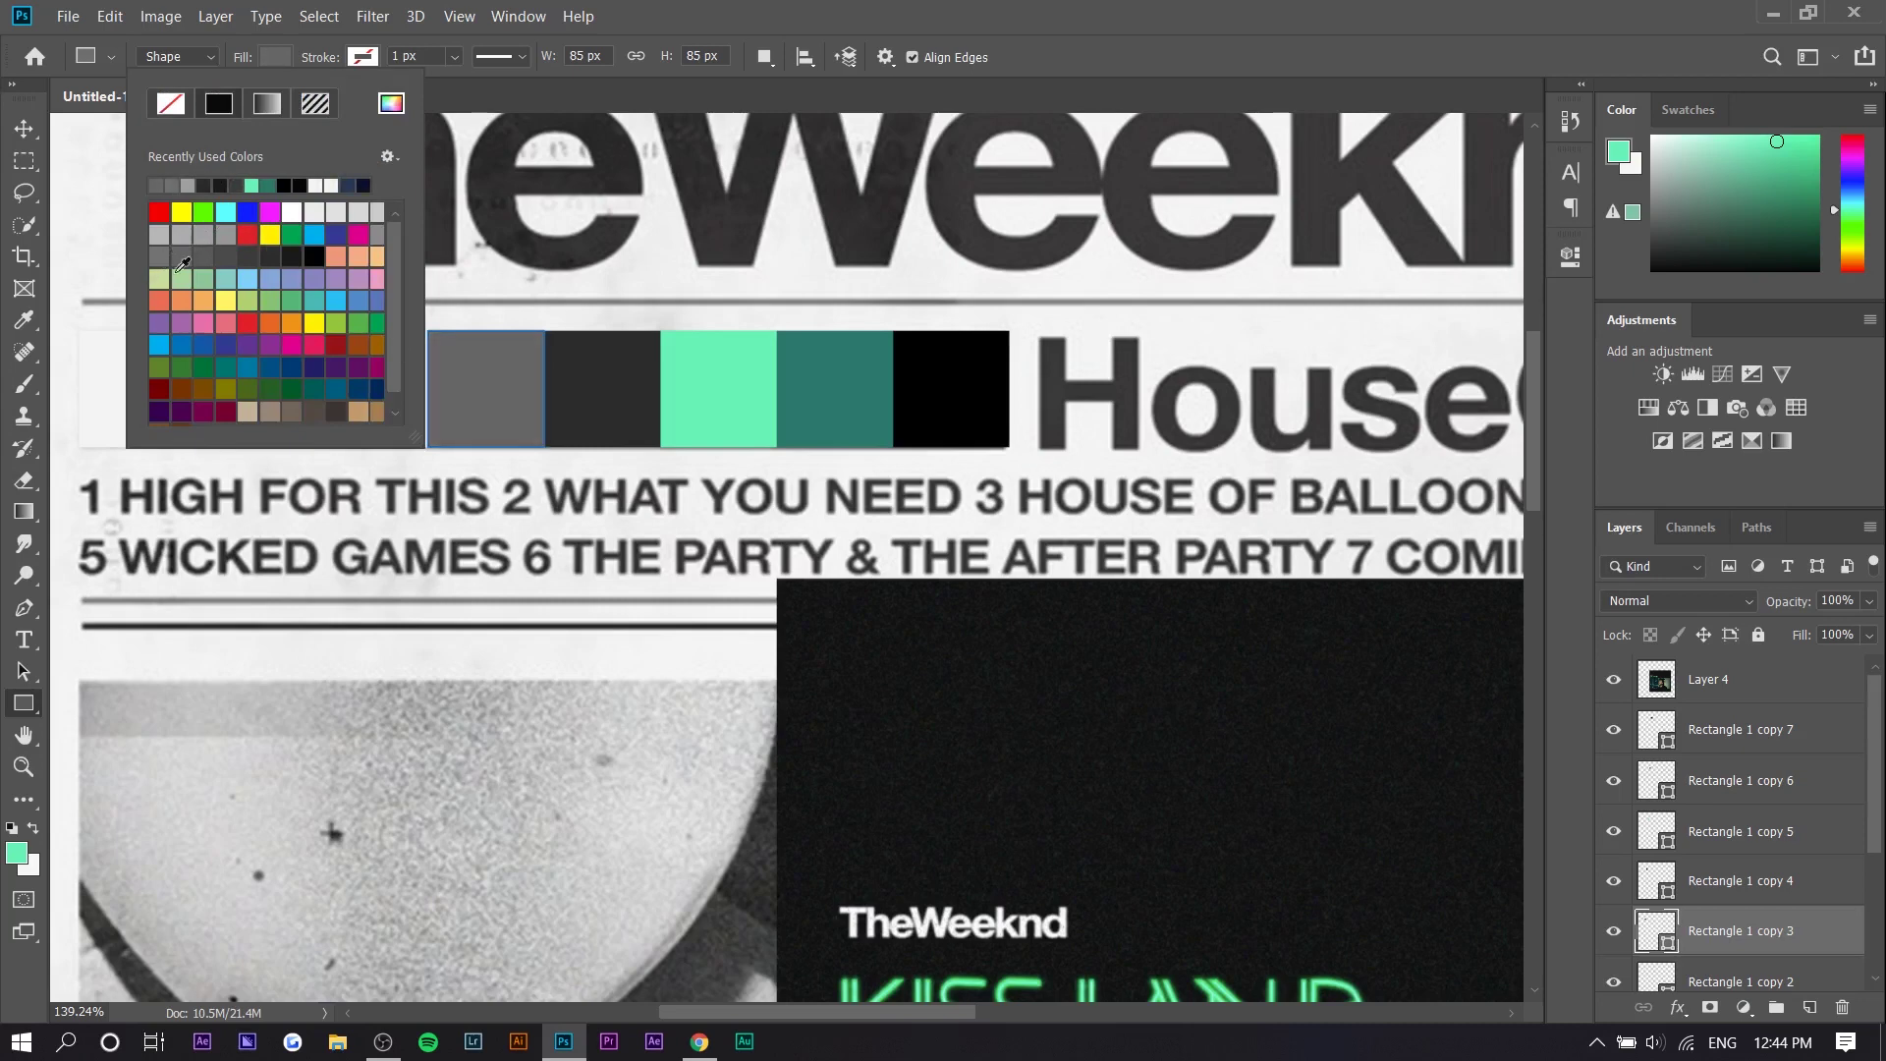
Step: Fill the square beside the medium gray one with a light gray preset swatch
left_click(22, 129)
left_click(360, 367)
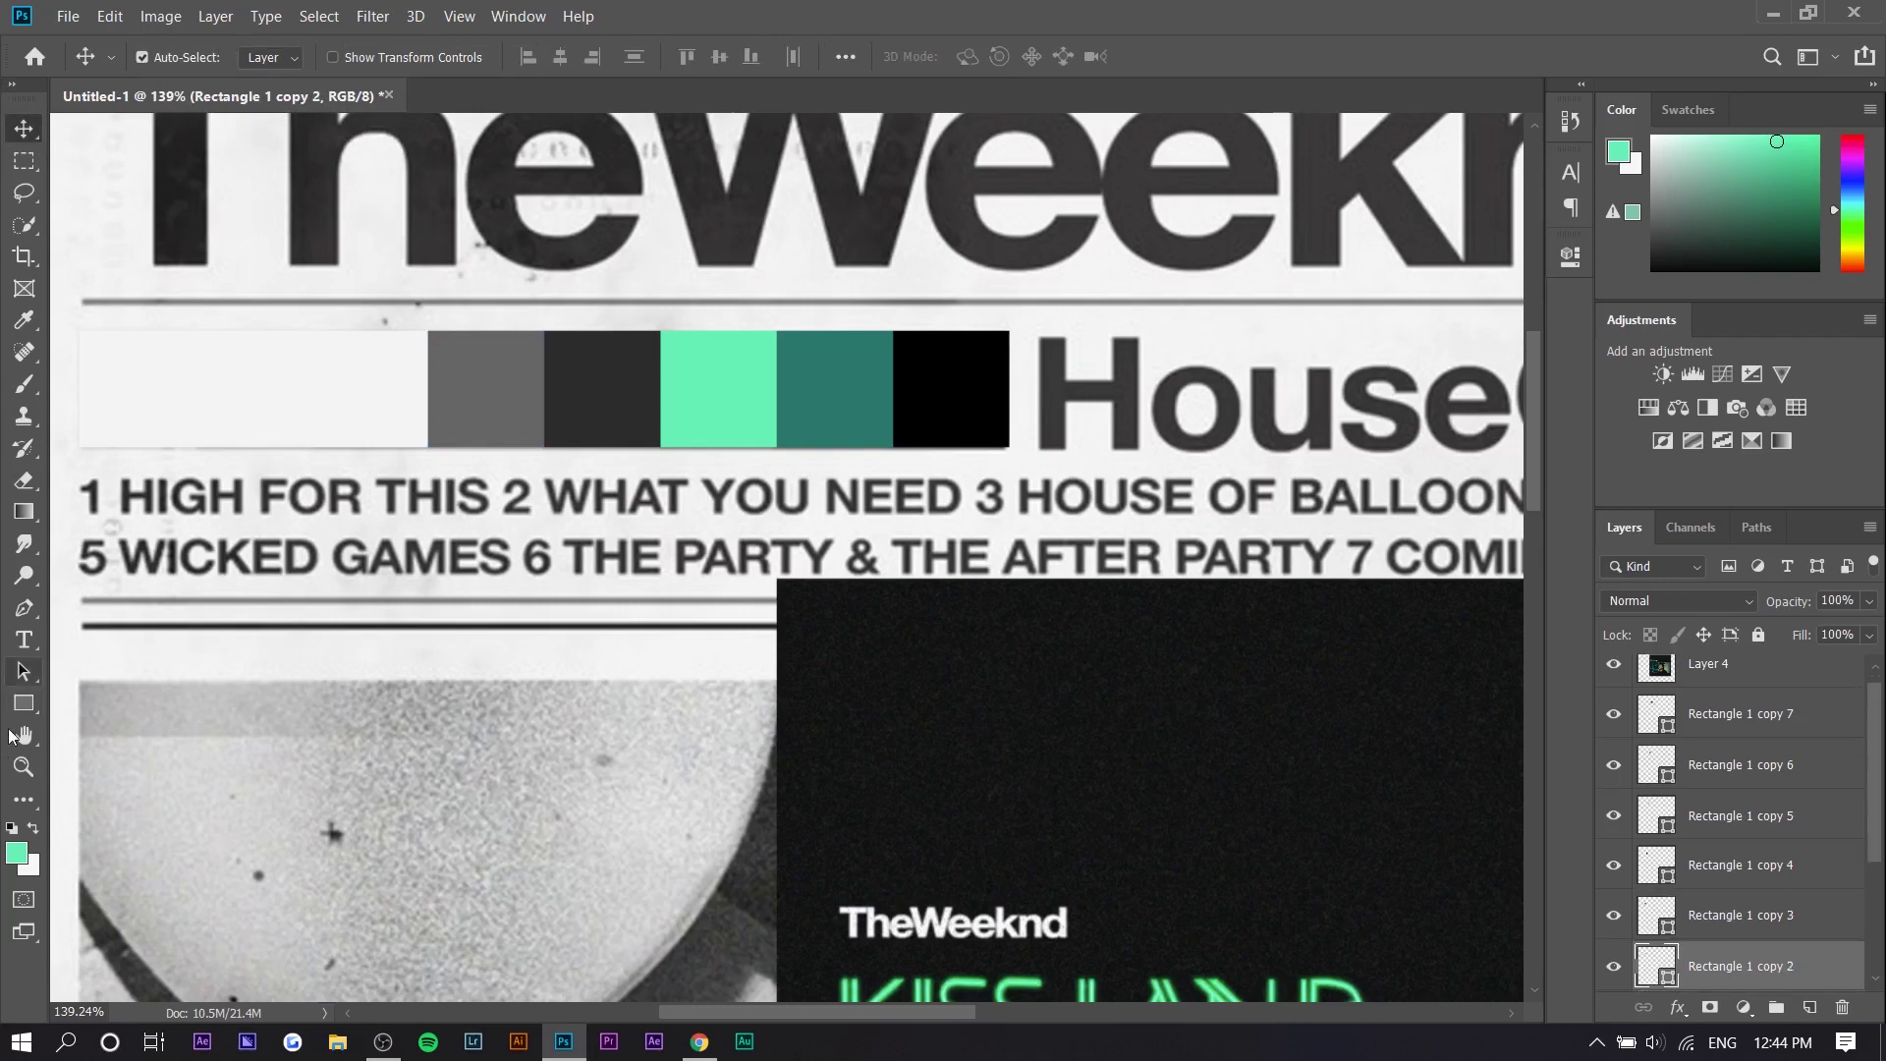
left_click(23, 704)
left_click(285, 57)
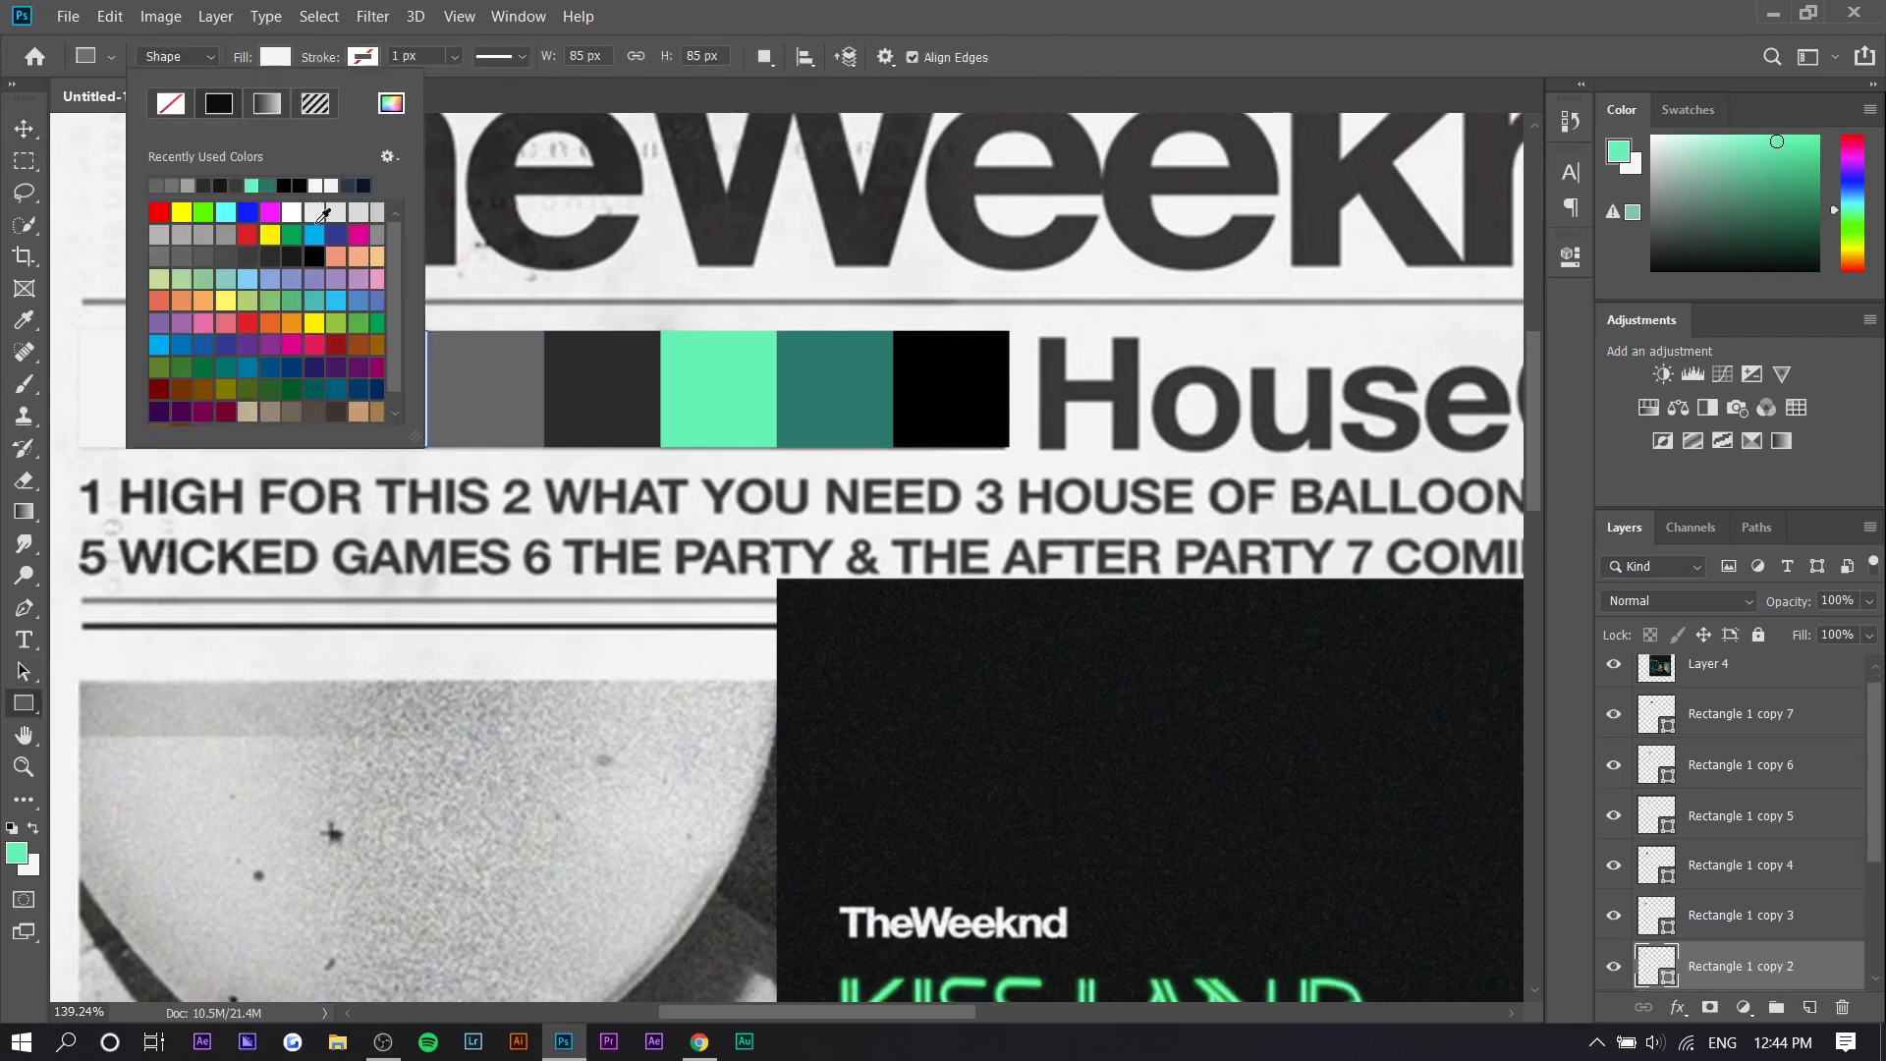
left_click(366, 209)
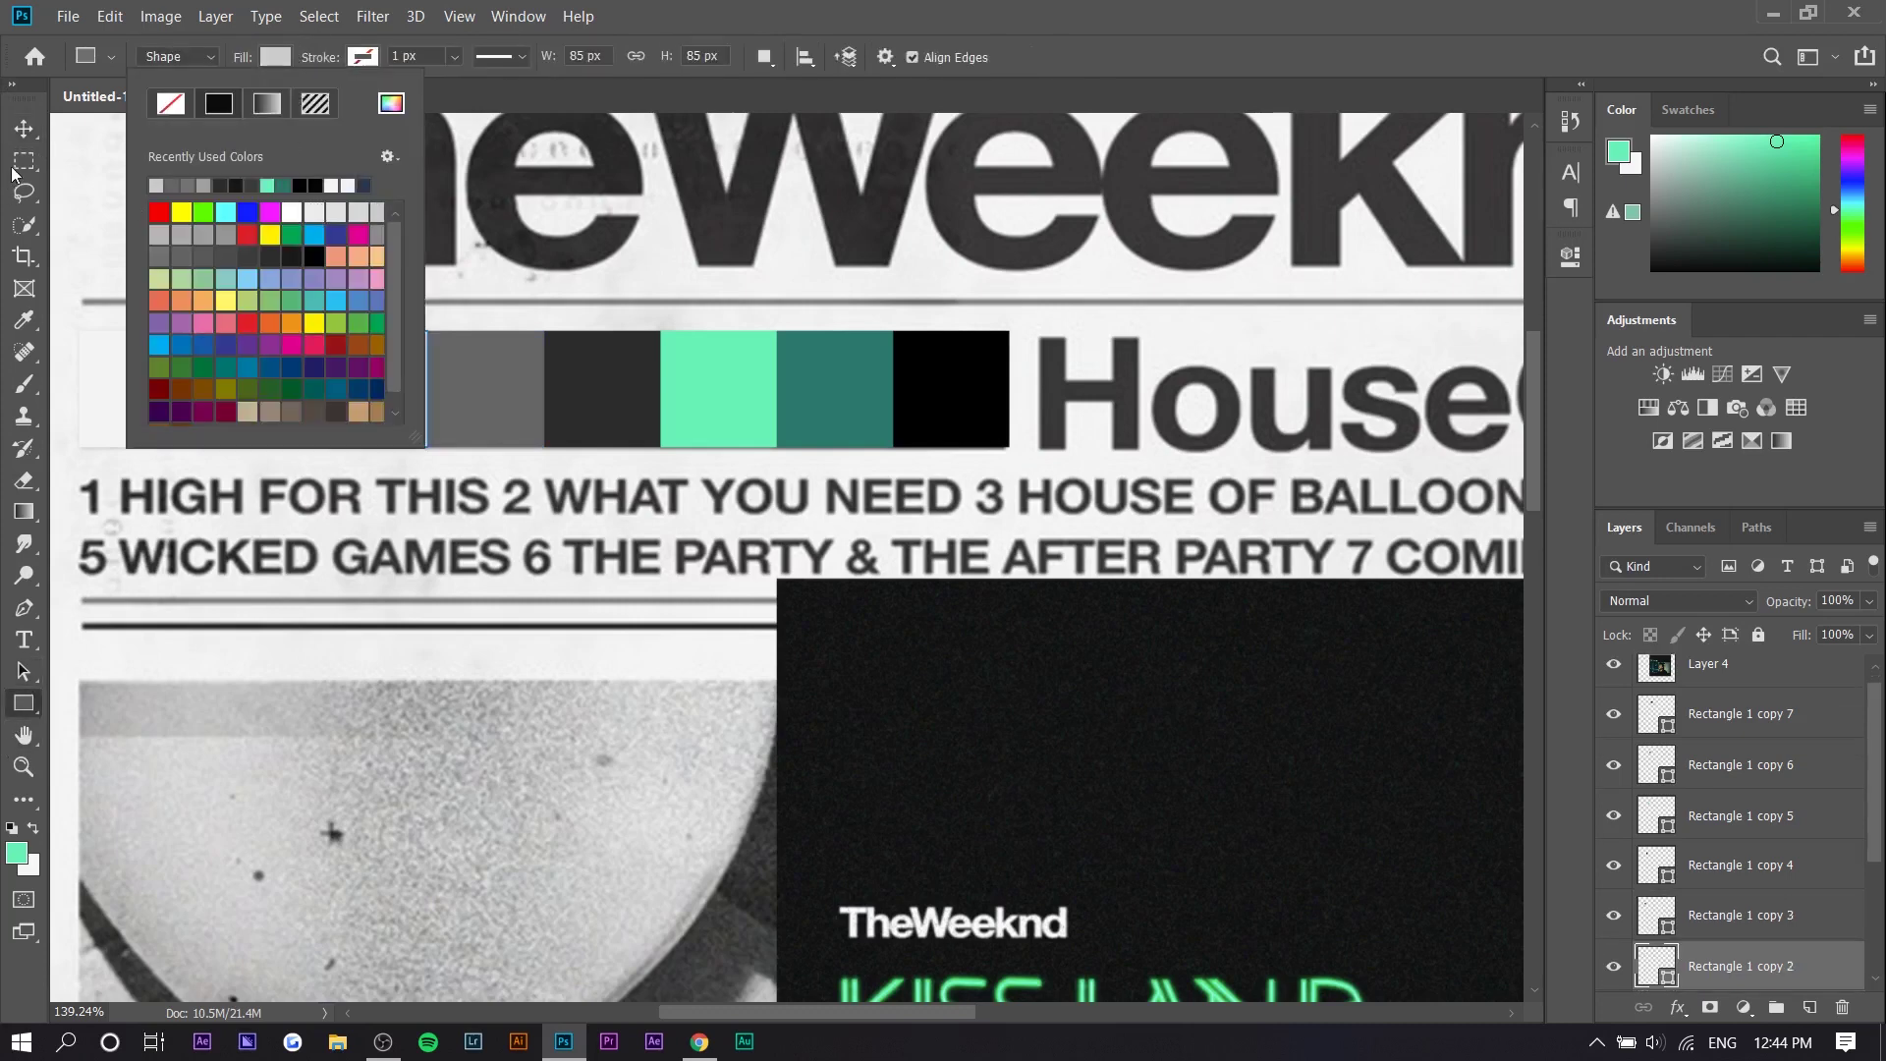
Step: Fill the second square of the strip, next to the off-white one, with a slightly lighter gray preset swatch
left_click(23, 128)
scroll(102, 326, "up", 1)
left_click(258, 404)
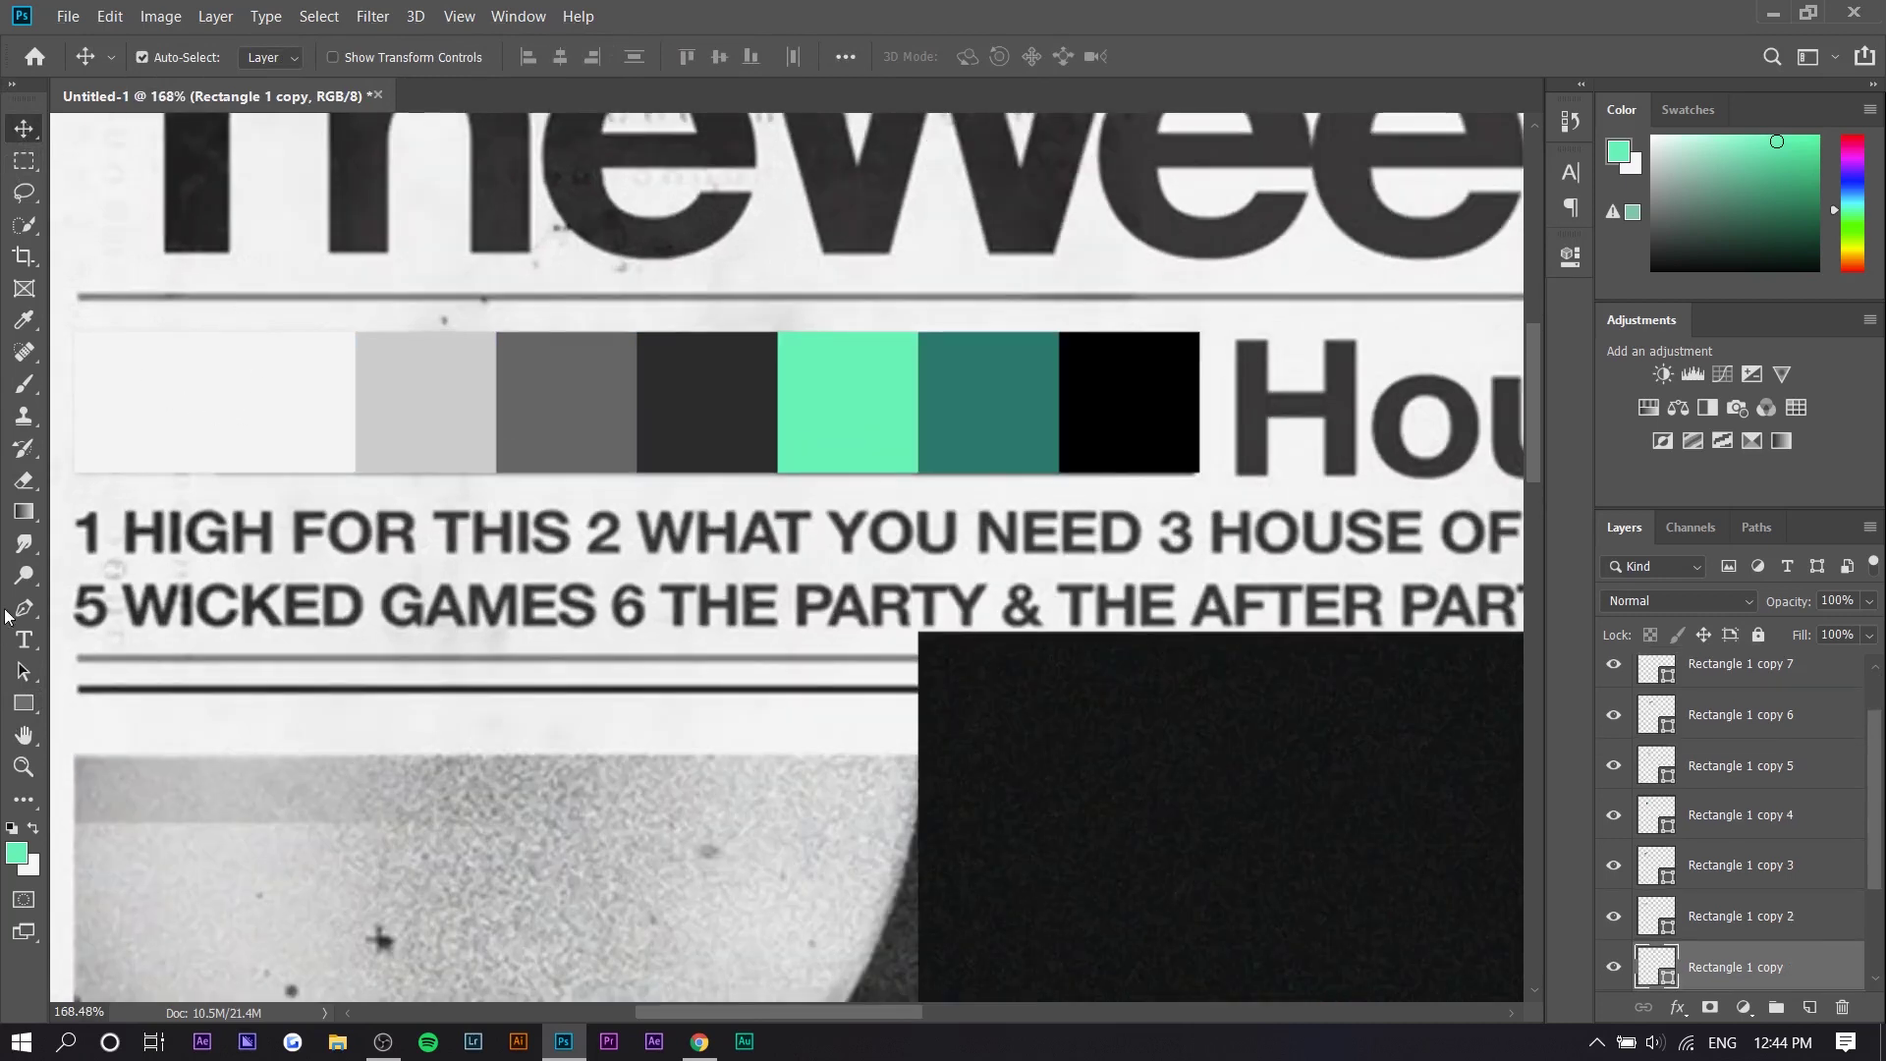
left_click(24, 703)
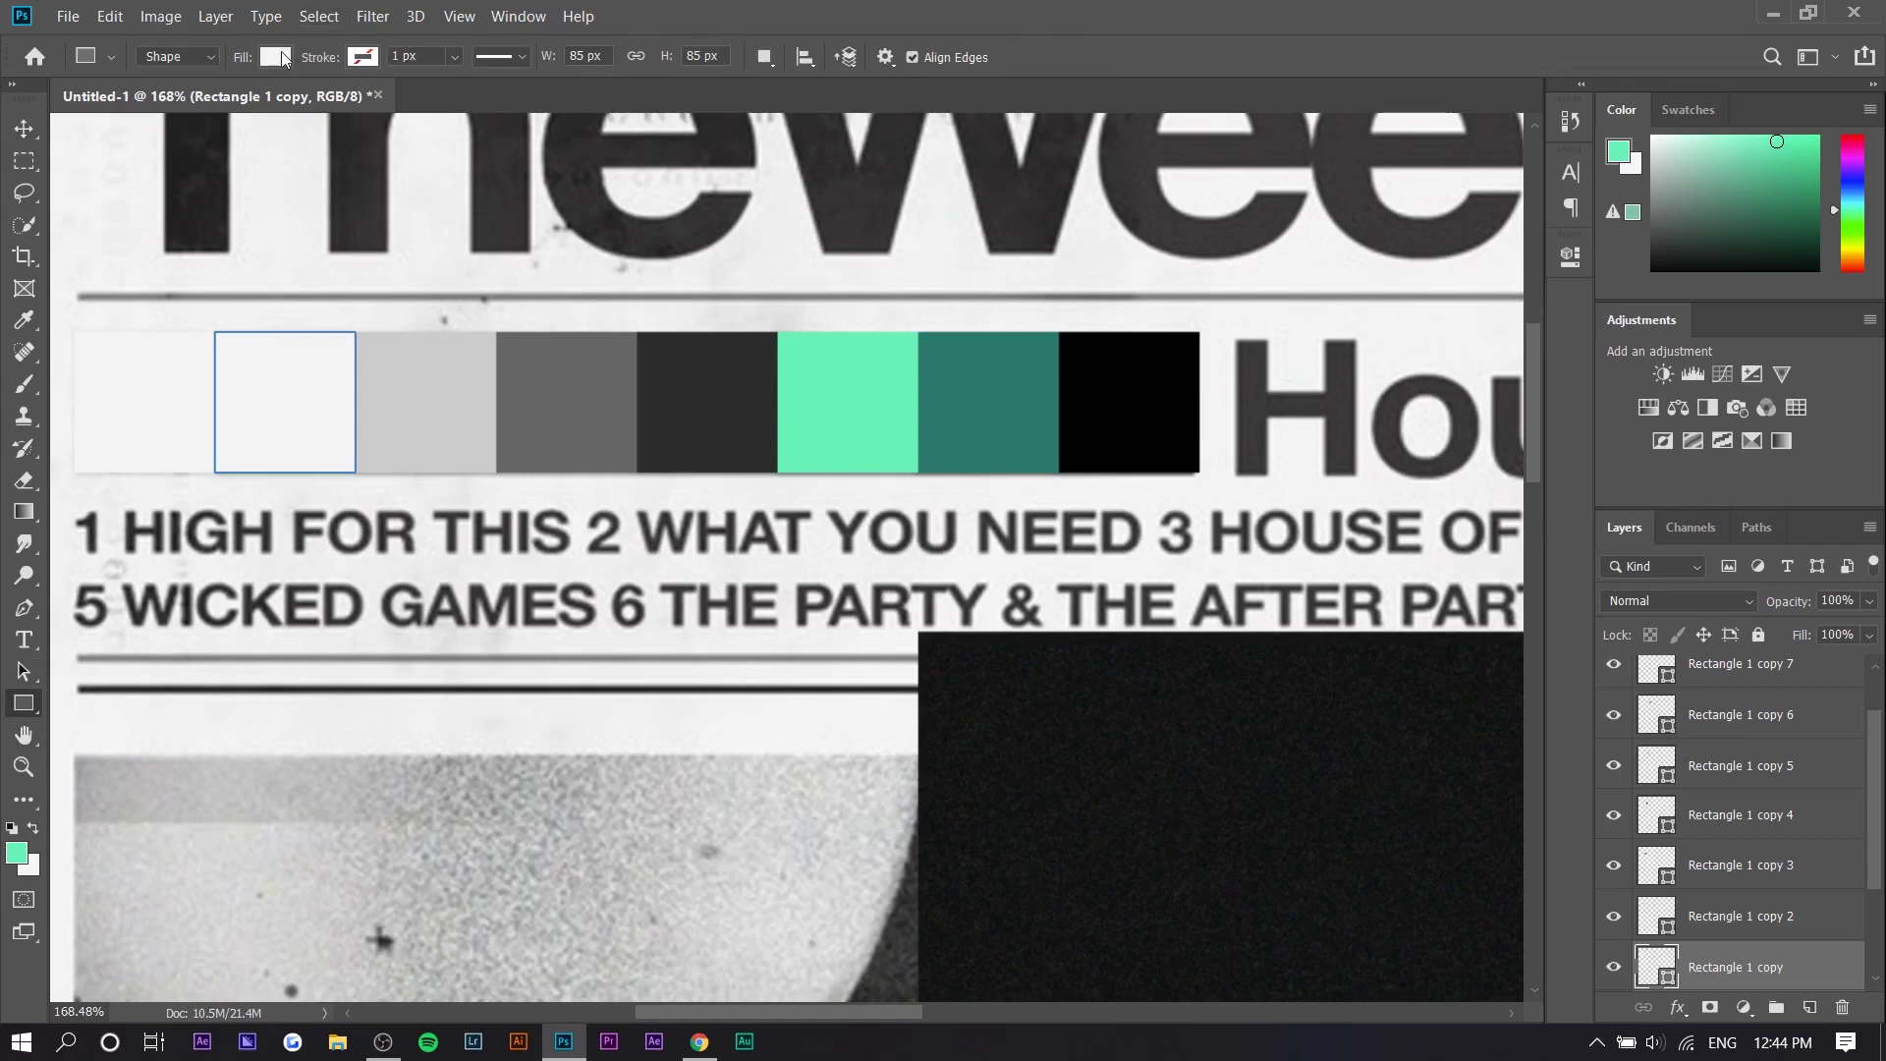
left_click(281, 57)
left_click(361, 218)
key("v")
scroll(238, 482, "down", 8)
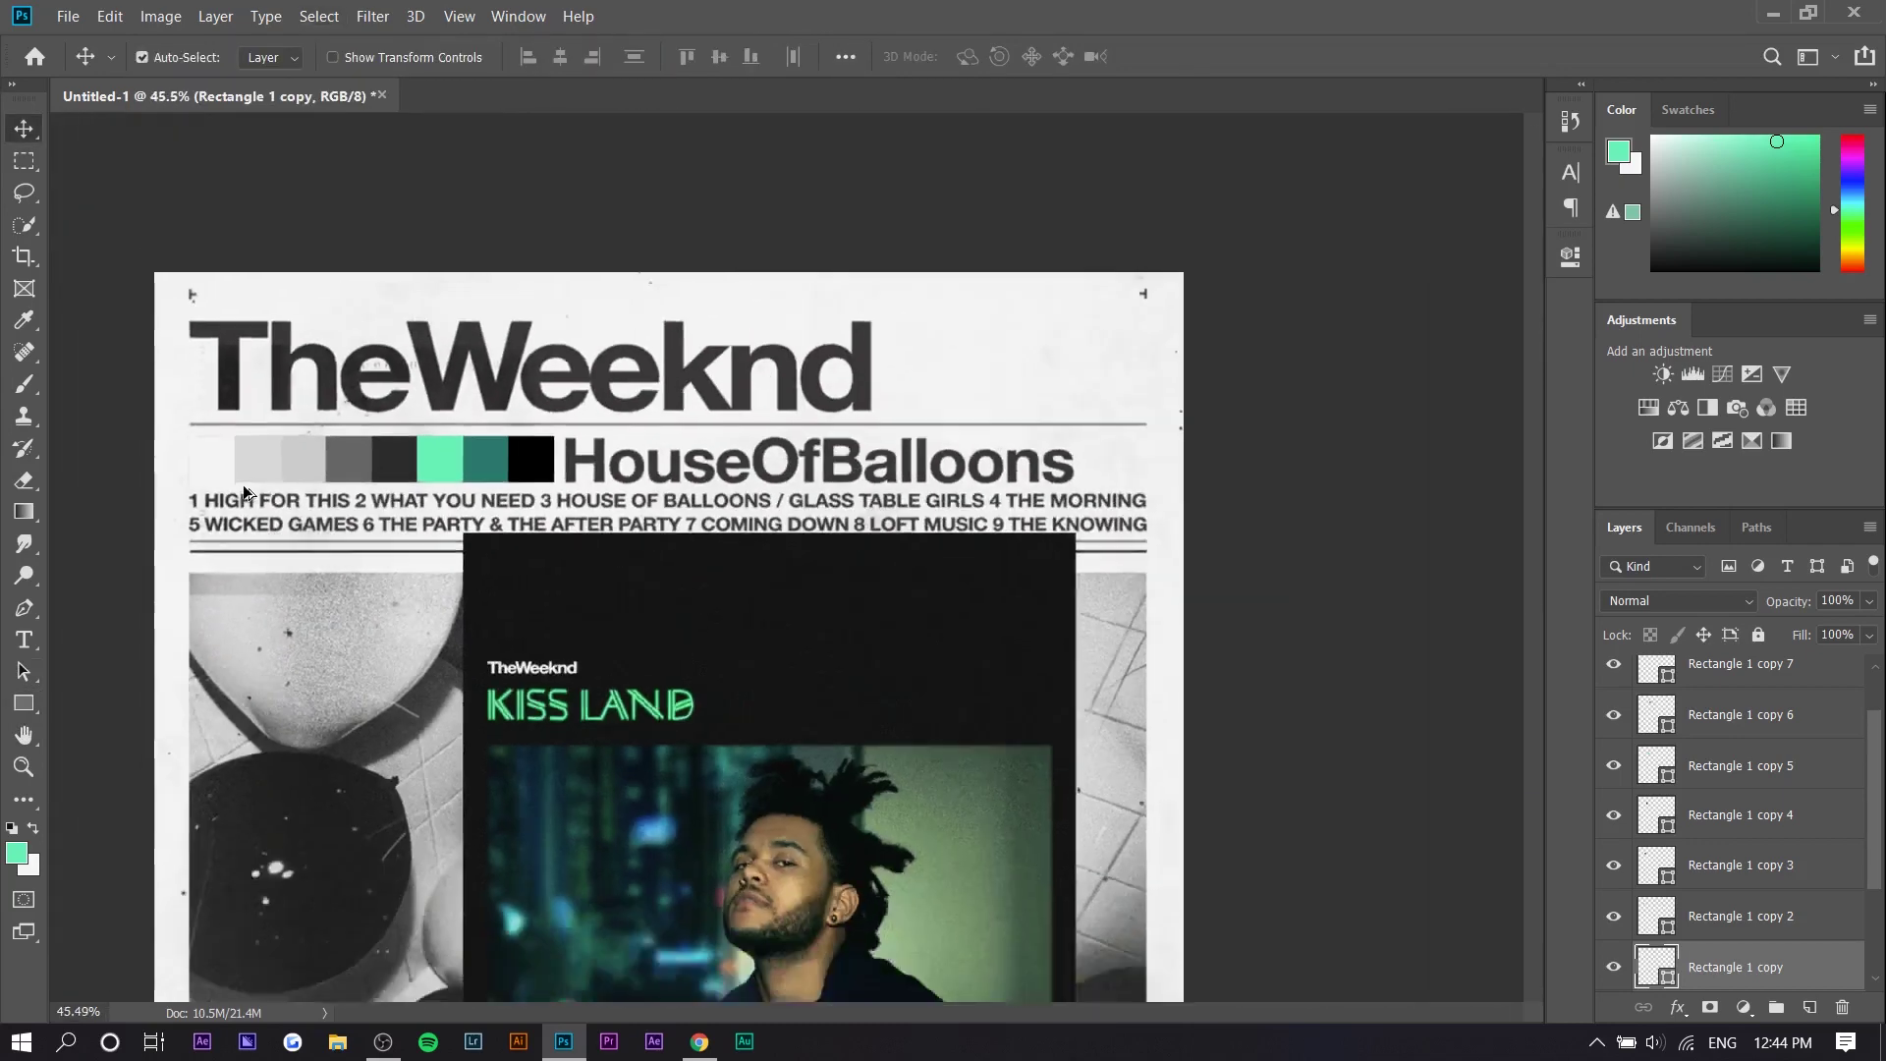
Step: Try placing the mint green square two positions closer to the light end of the strip, swapping it with the darker gray squares
scroll(553, 283, "up", 5)
left_click(619, 286)
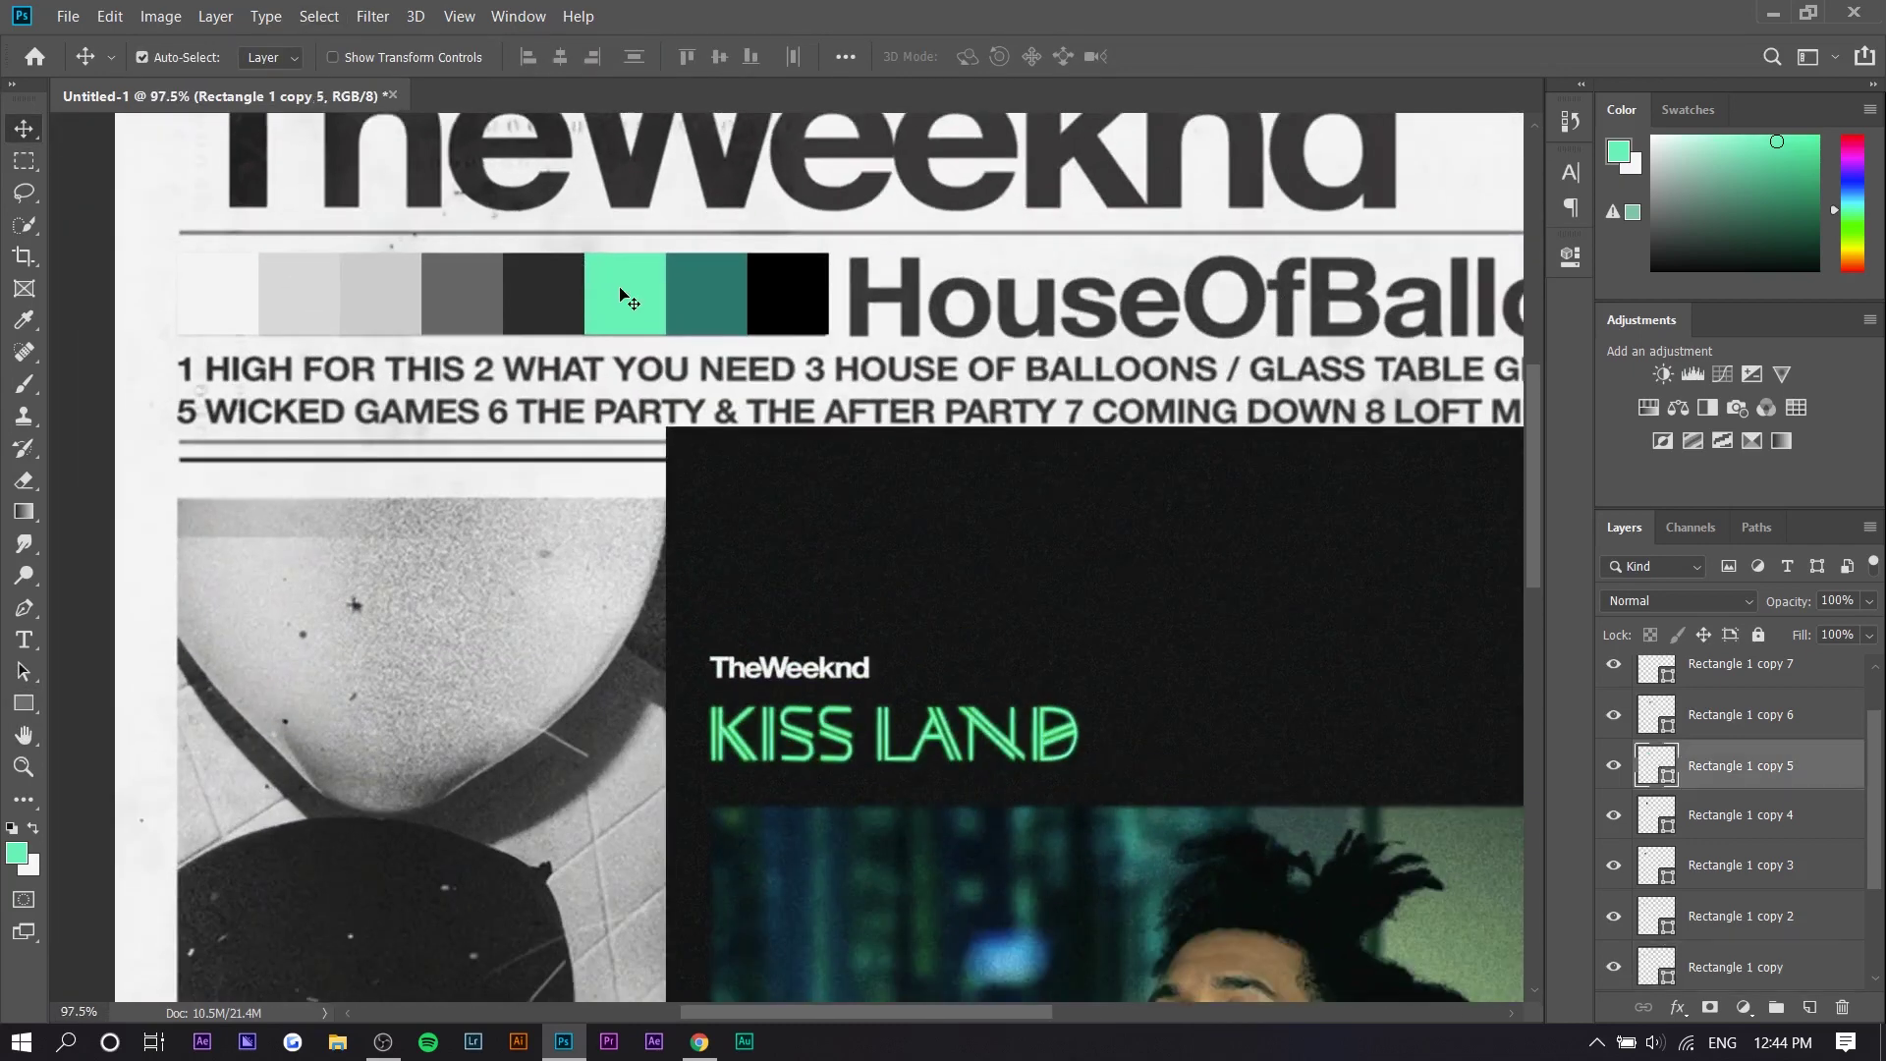
scroll(622, 291, "up", 3)
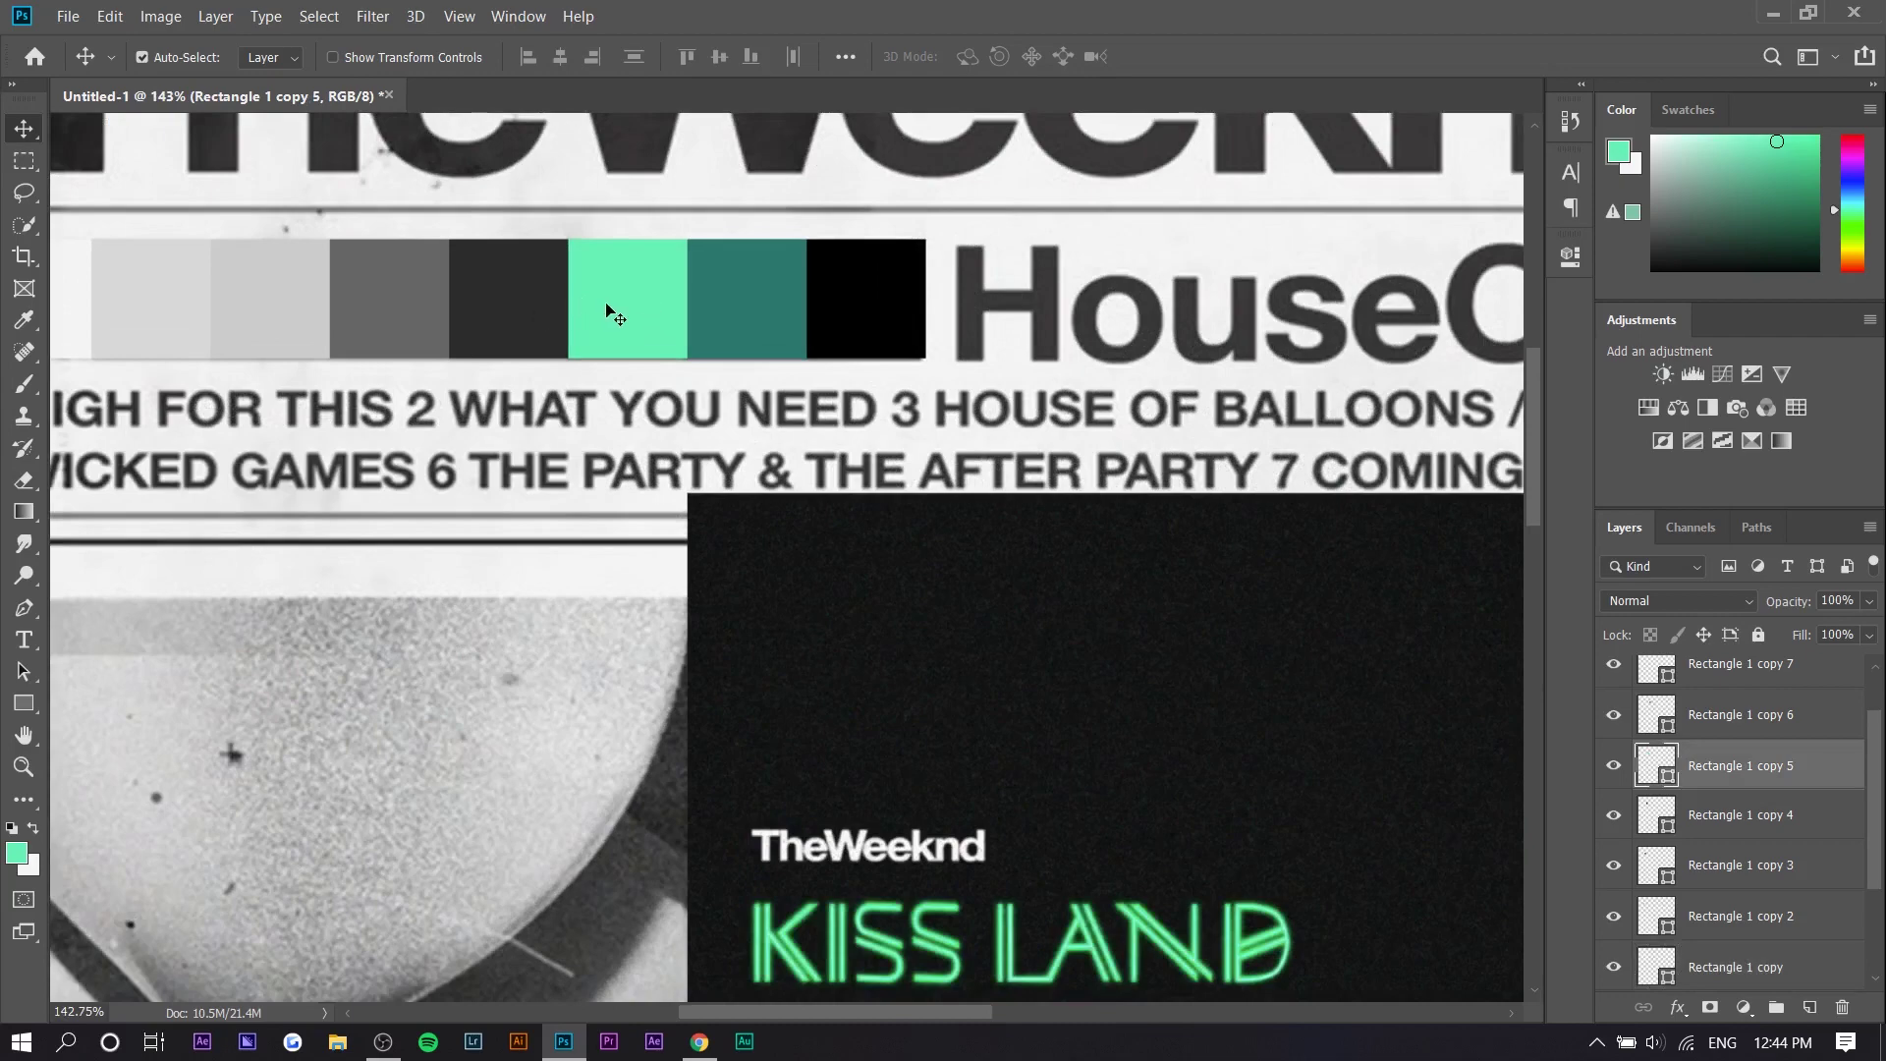
left_click_drag(629, 299, 391, 297)
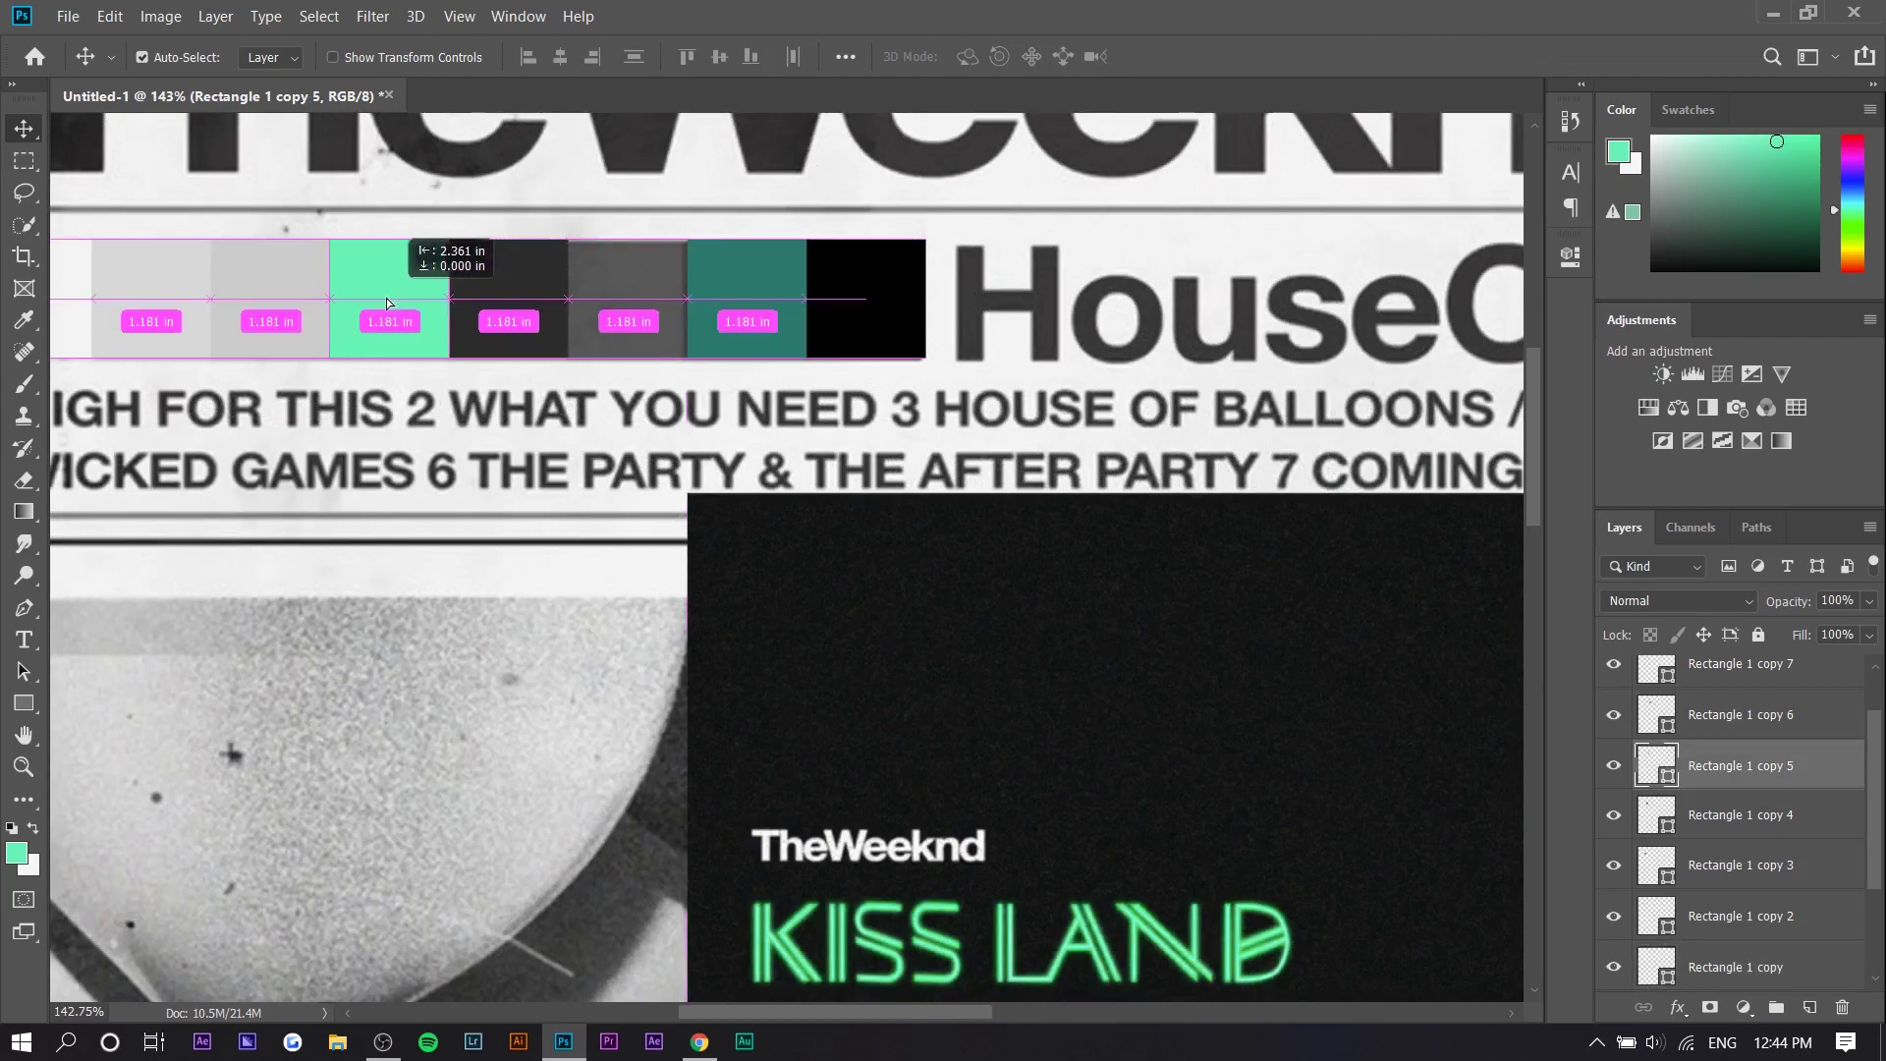
left_click_drag(505, 297, 625, 299)
scroll(369, 567, "down", 10)
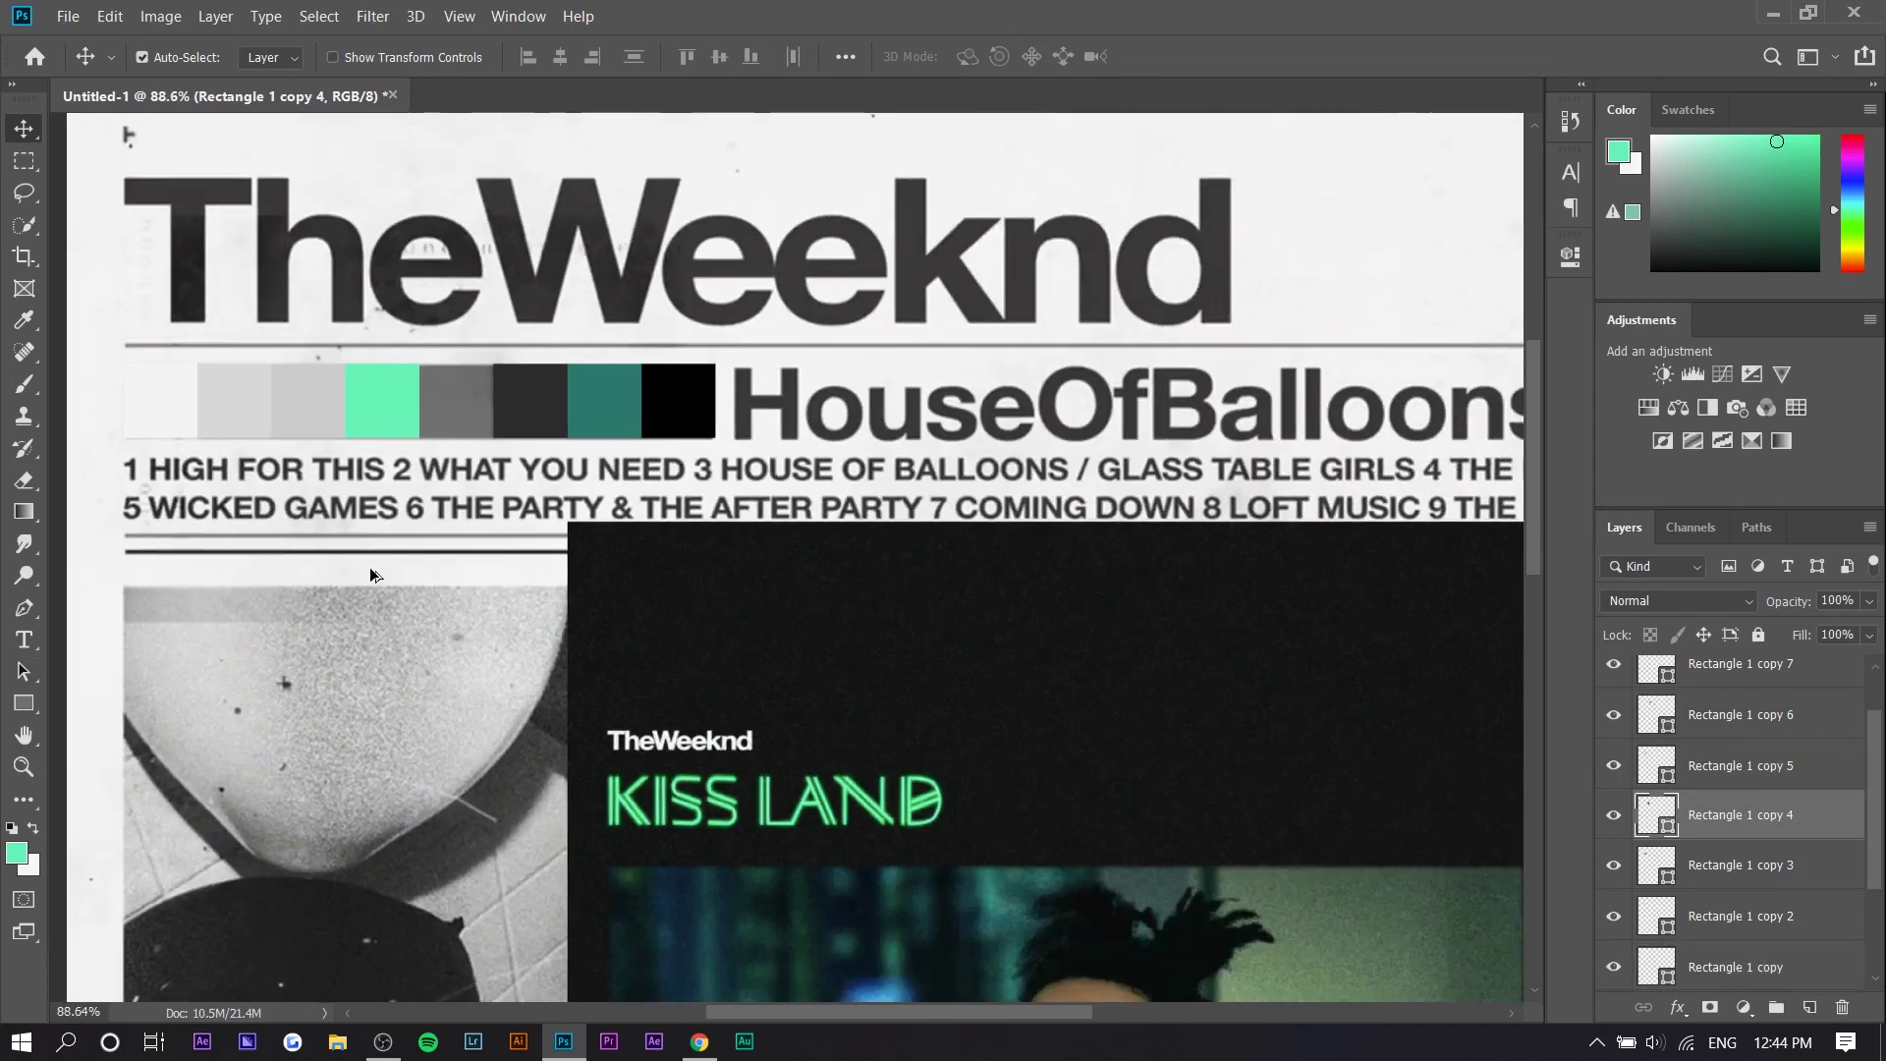
scroll(571, 300, "up", 2)
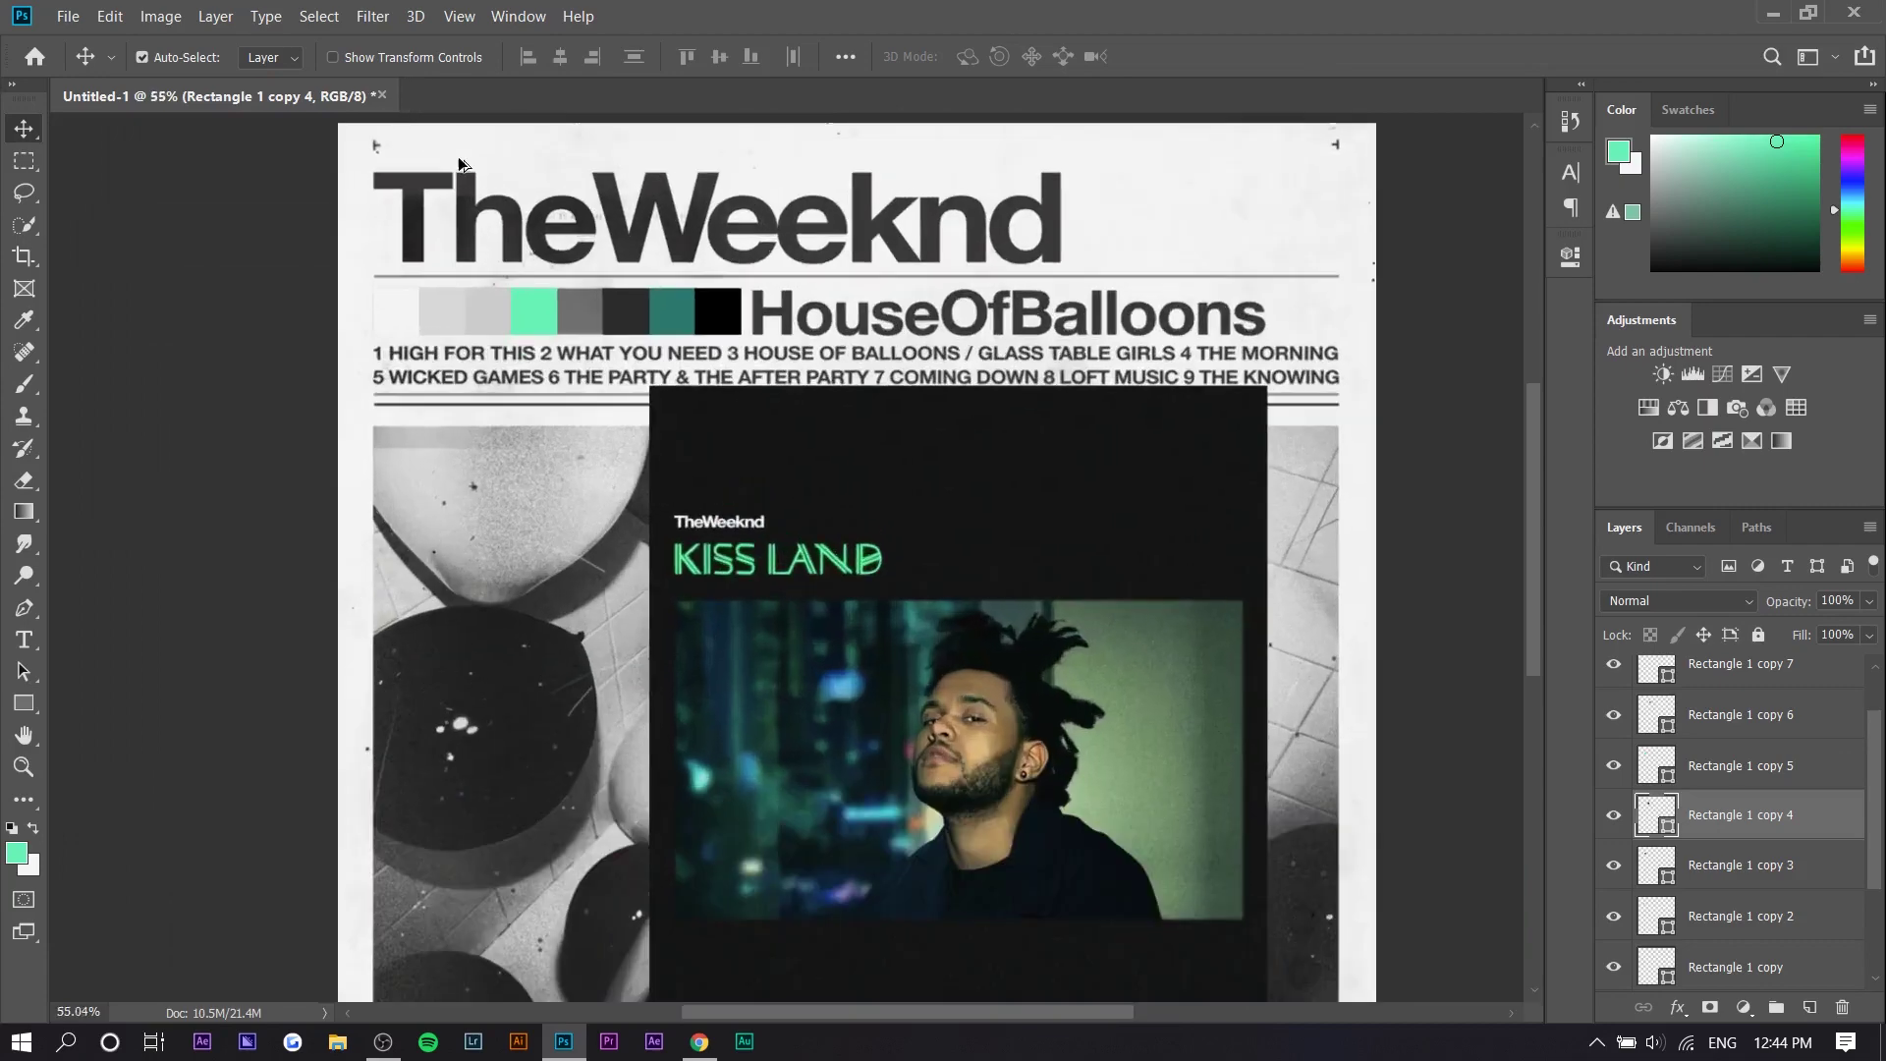
scroll(666, 324, "up", 2)
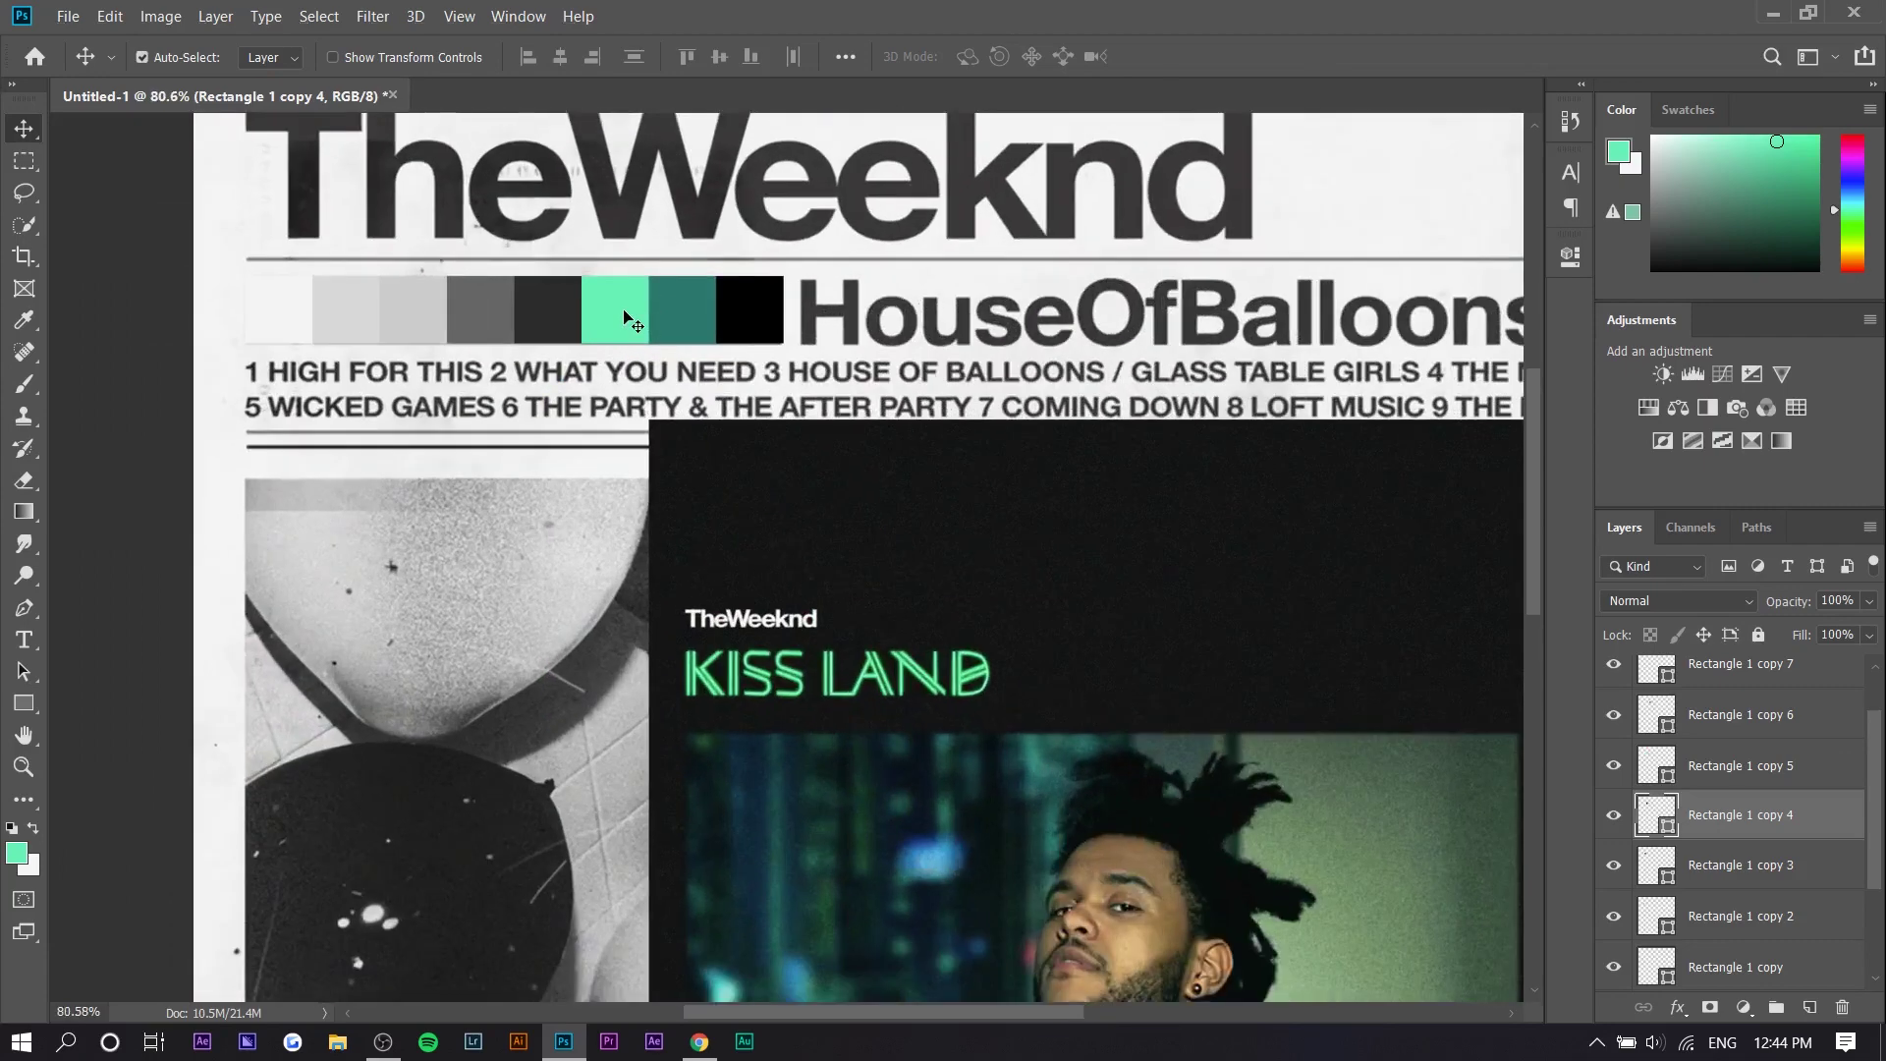
Step: Change the mint green square's fill to the darker green 00aa73
left_click(617, 317)
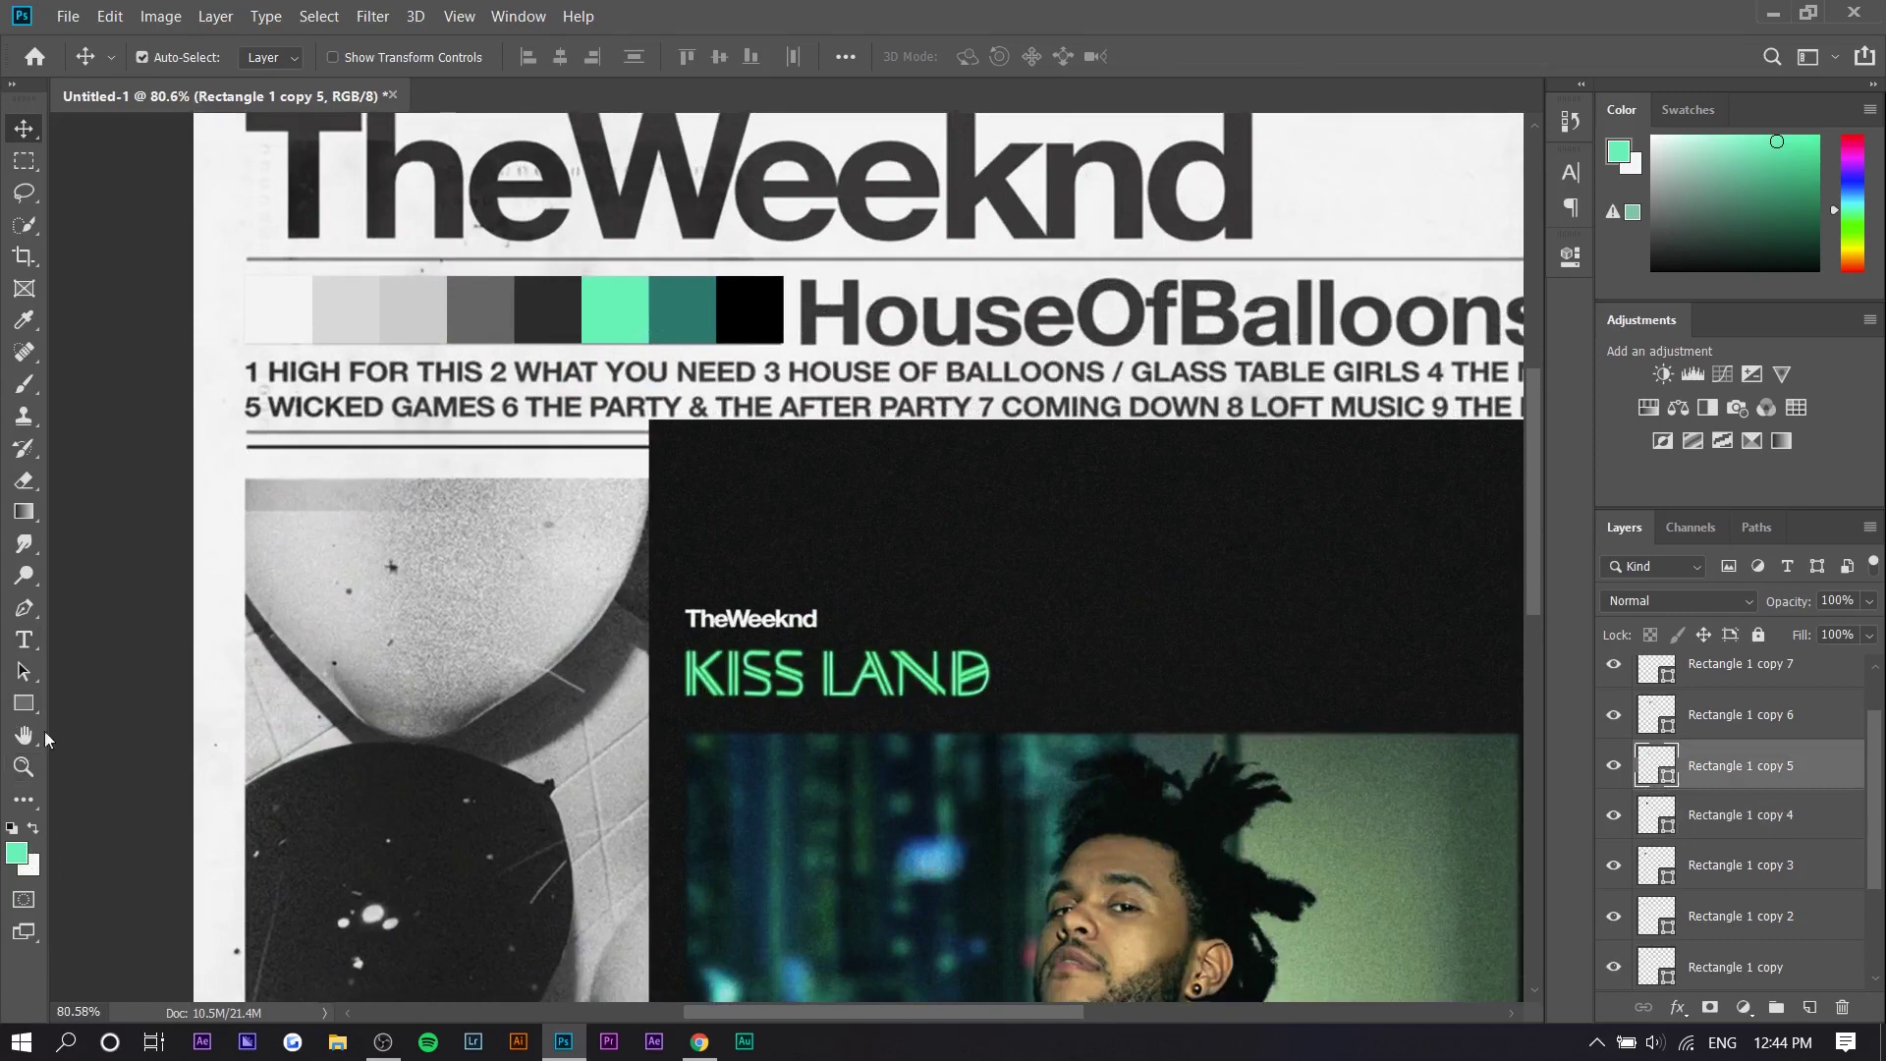
left_click(25, 705)
left_click(276, 57)
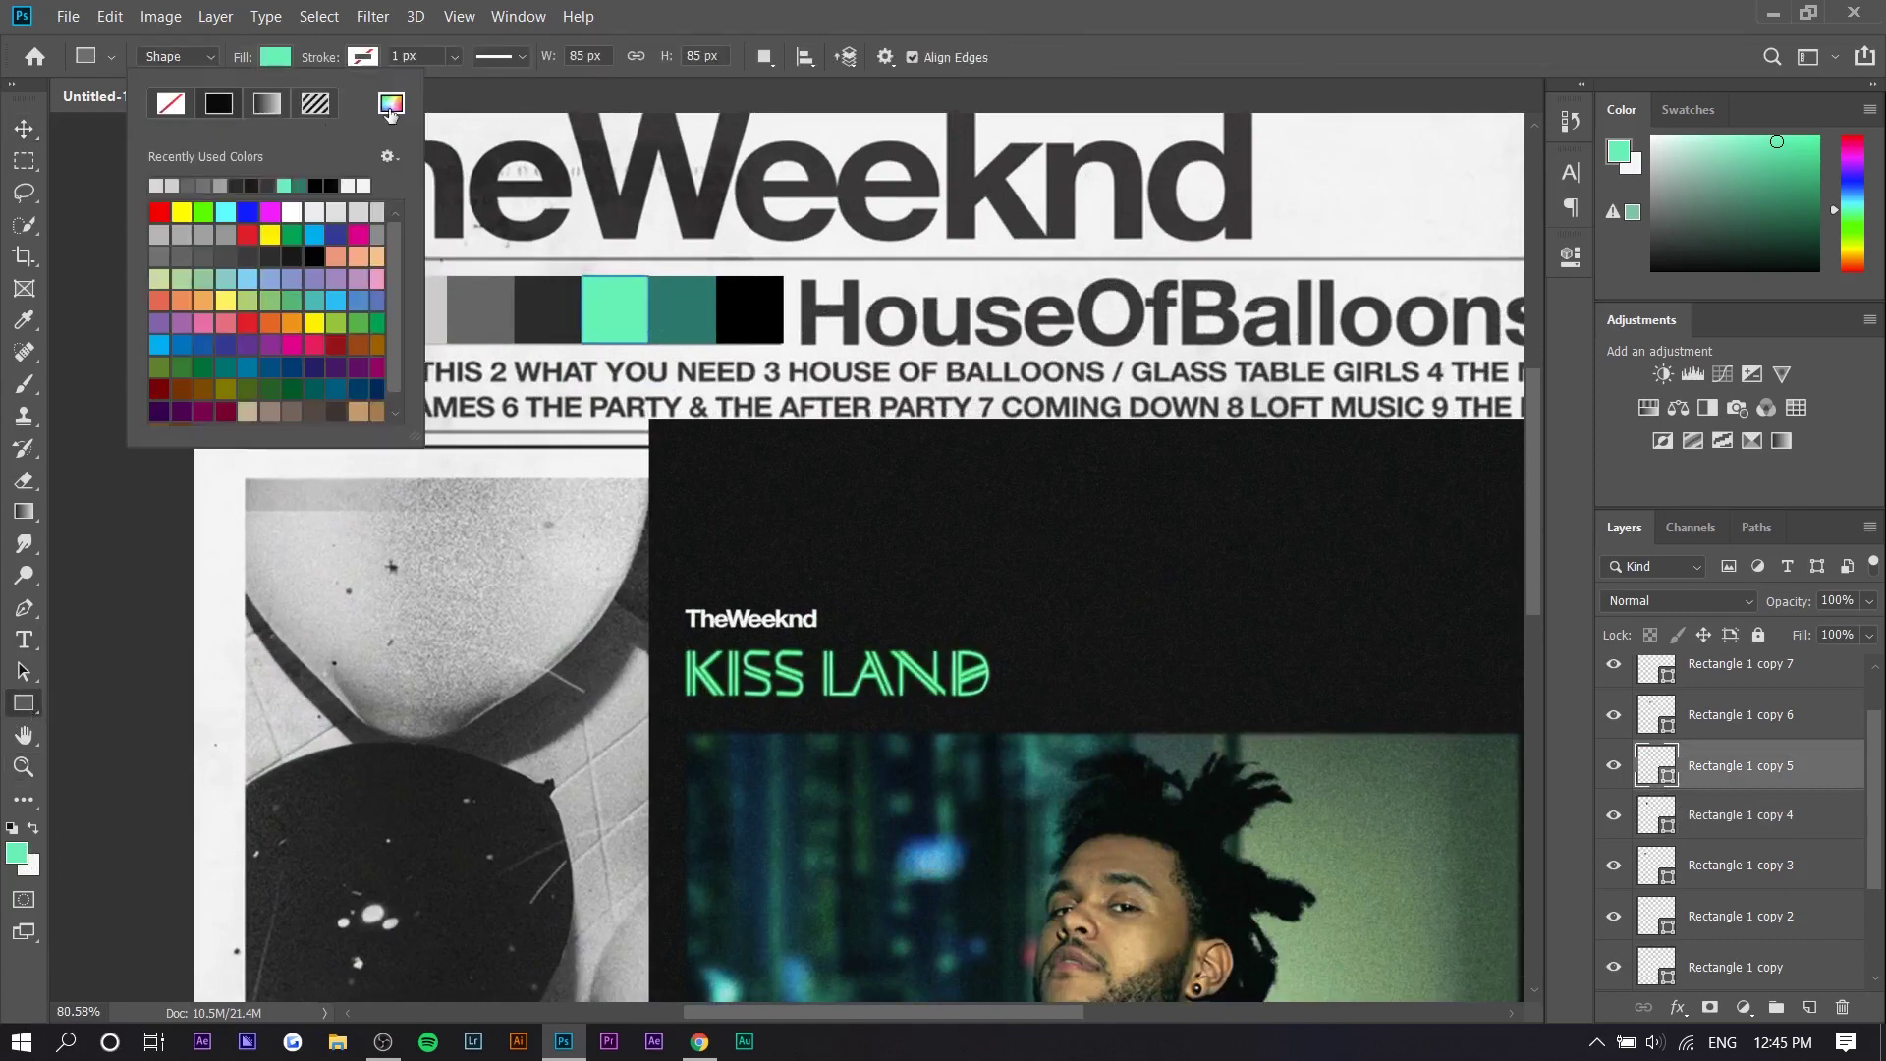
left_click(390, 105)
left_click(1474, 570)
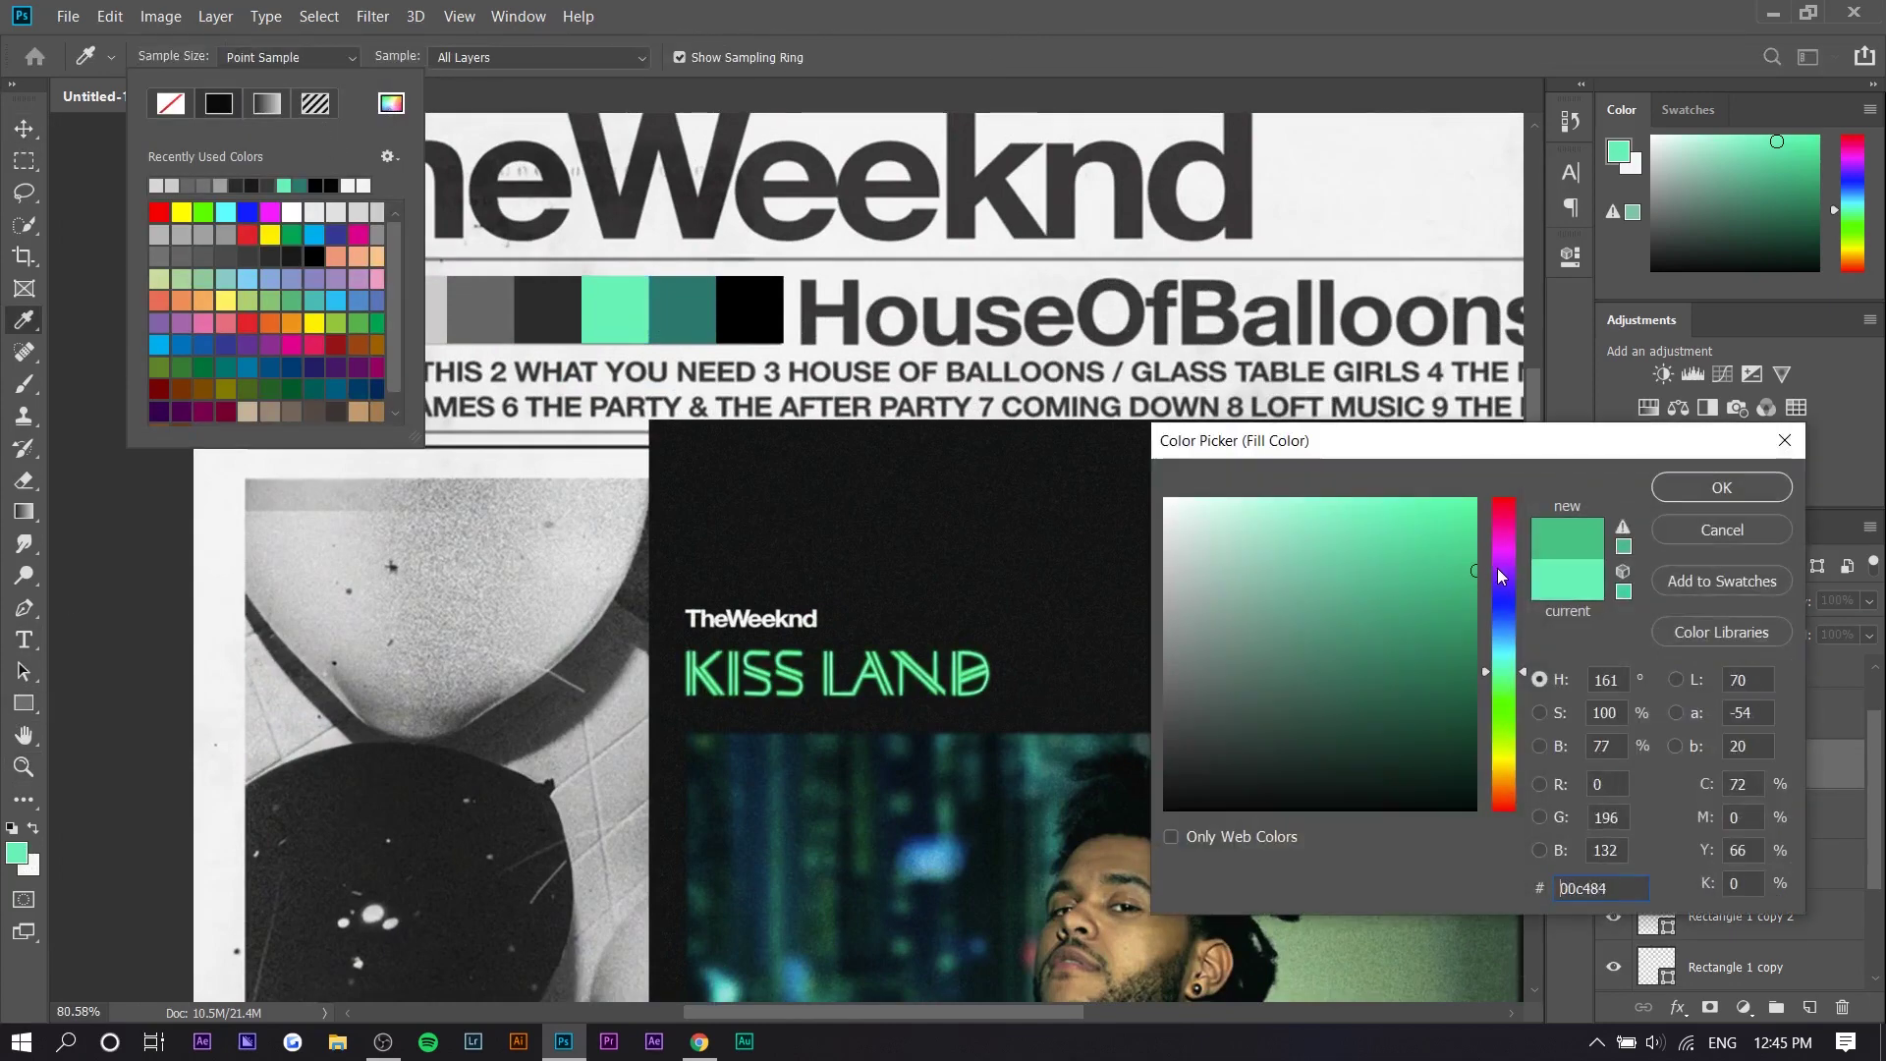
left_click(1474, 602)
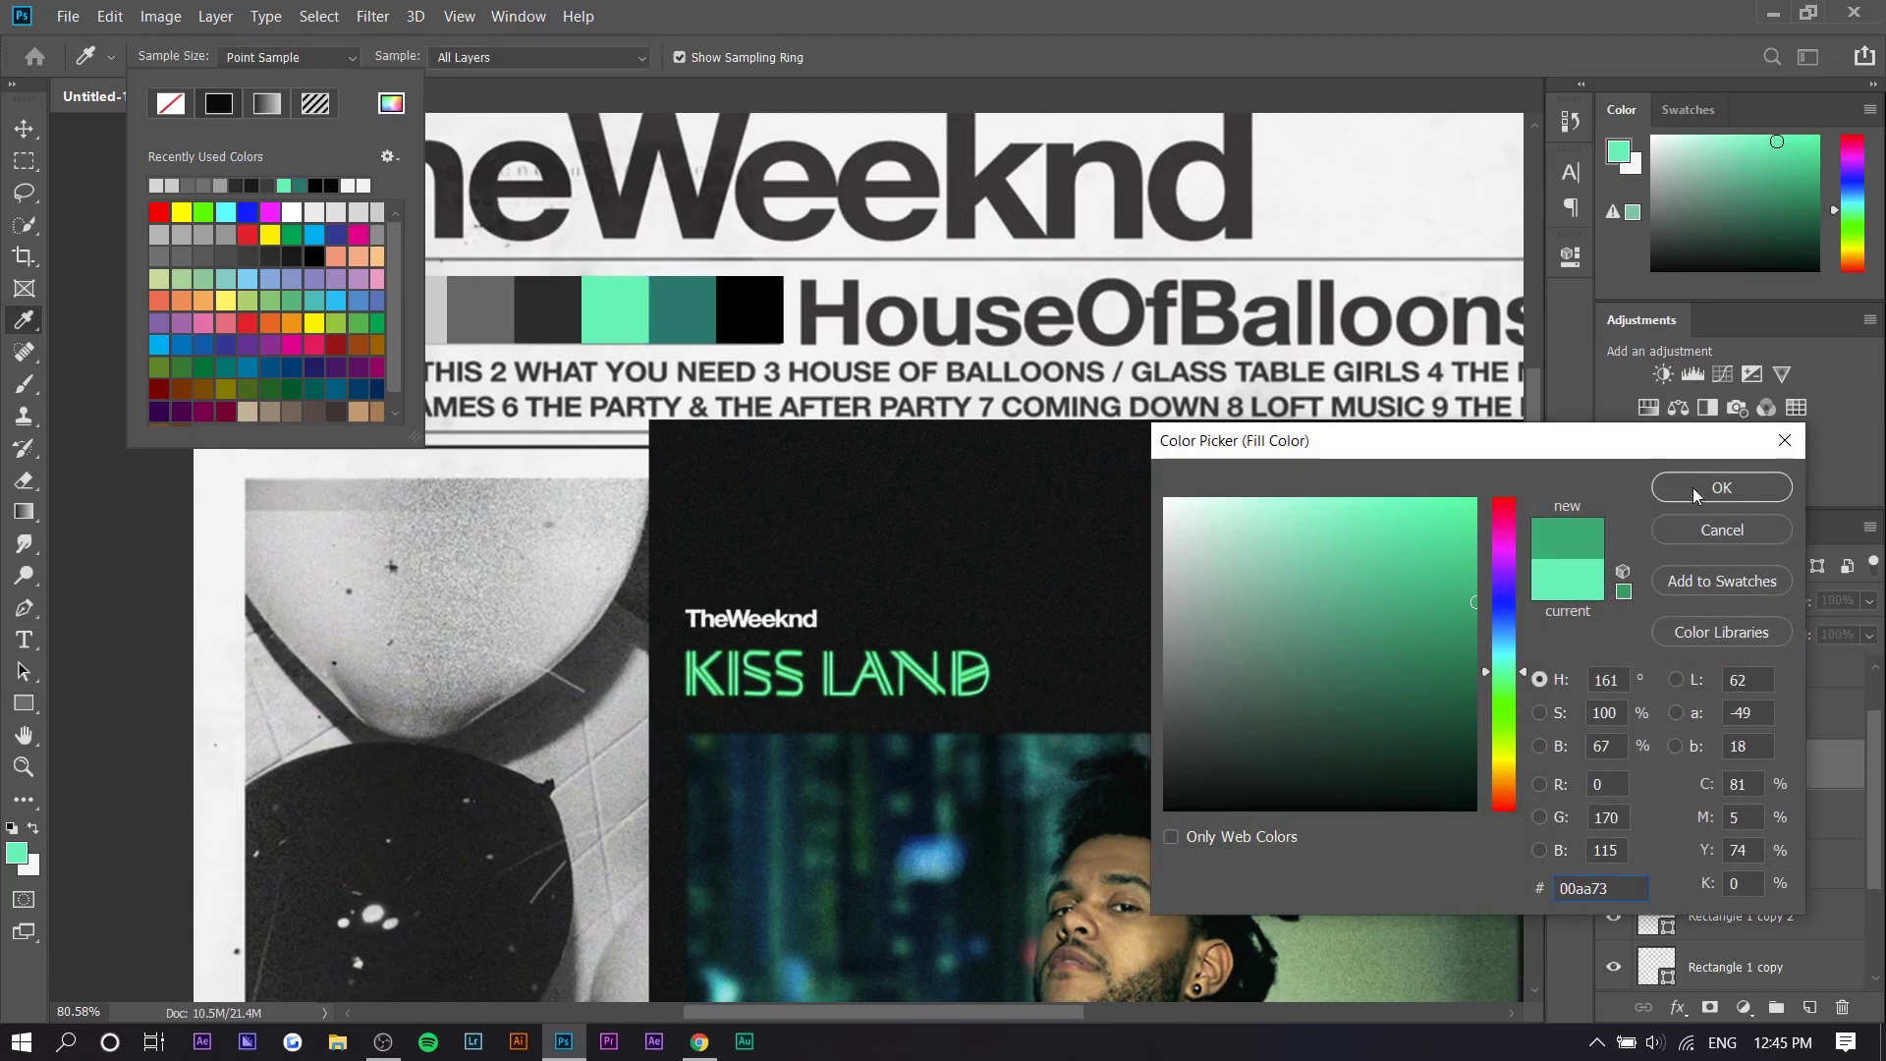
left_click(1691, 489)
left_click(25, 131)
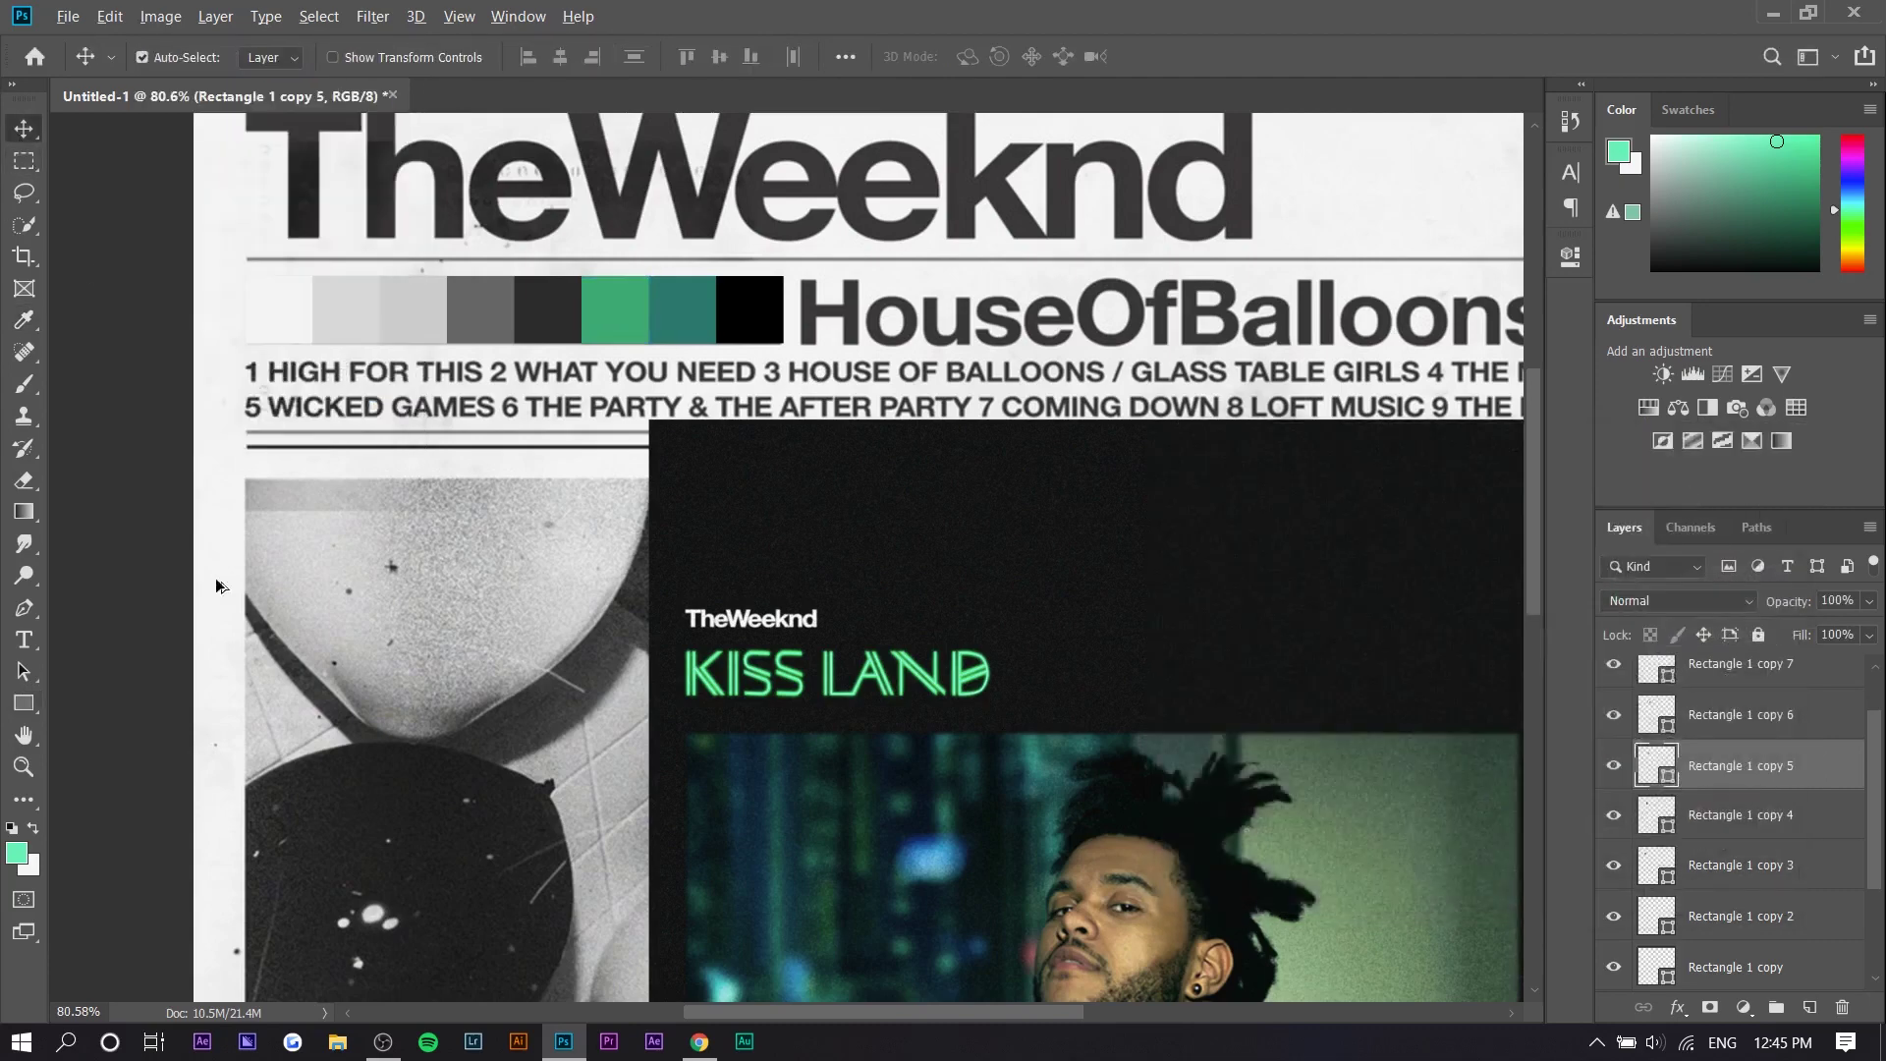
Step: Group all the swatch square layers, from Rectangle 1 to Rectangle 1 copy 7, and name the group Gradient
scroll(194, 502, "down", 4)
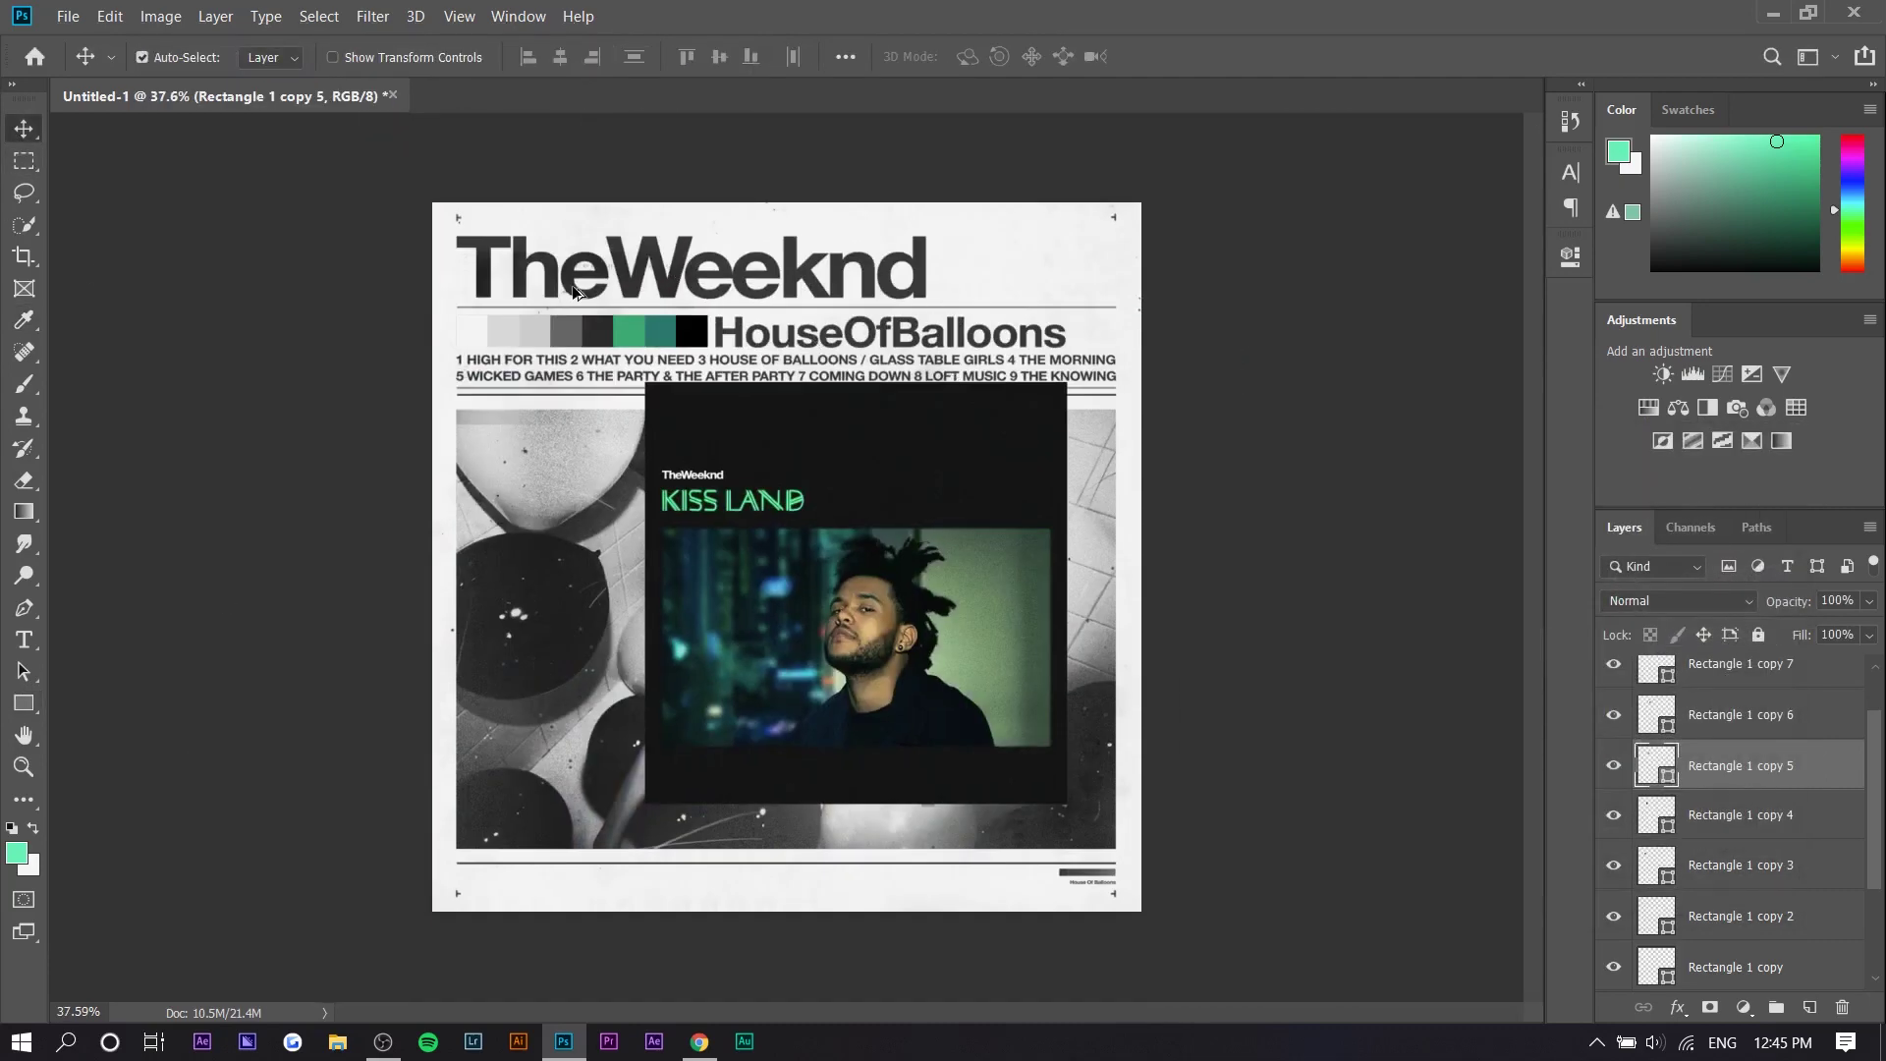
scroll(576, 291, "up", 1)
scroll(1779, 926, "down", 3)
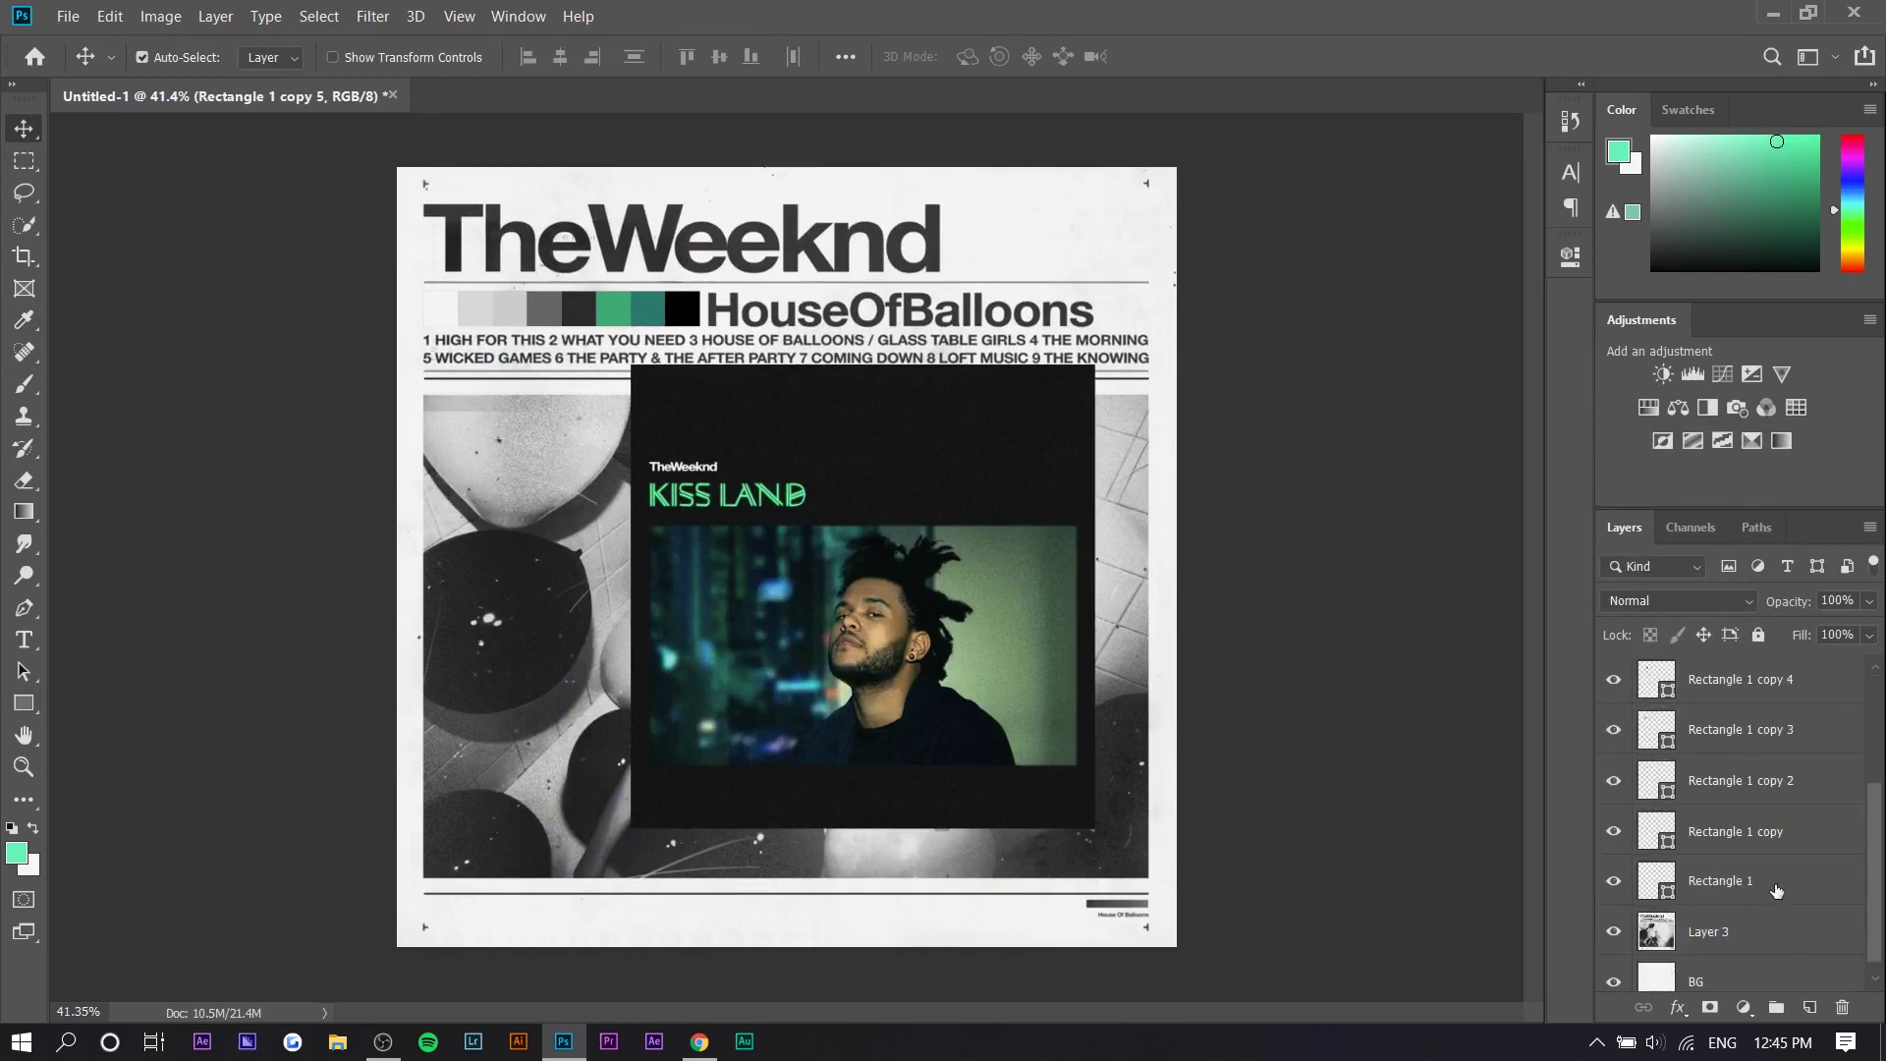
left_click(1776, 890)
scroll(1775, 890, "up", 3)
left_click(1790, 733, "shift")
scroll(1730, 761, "down", 1)
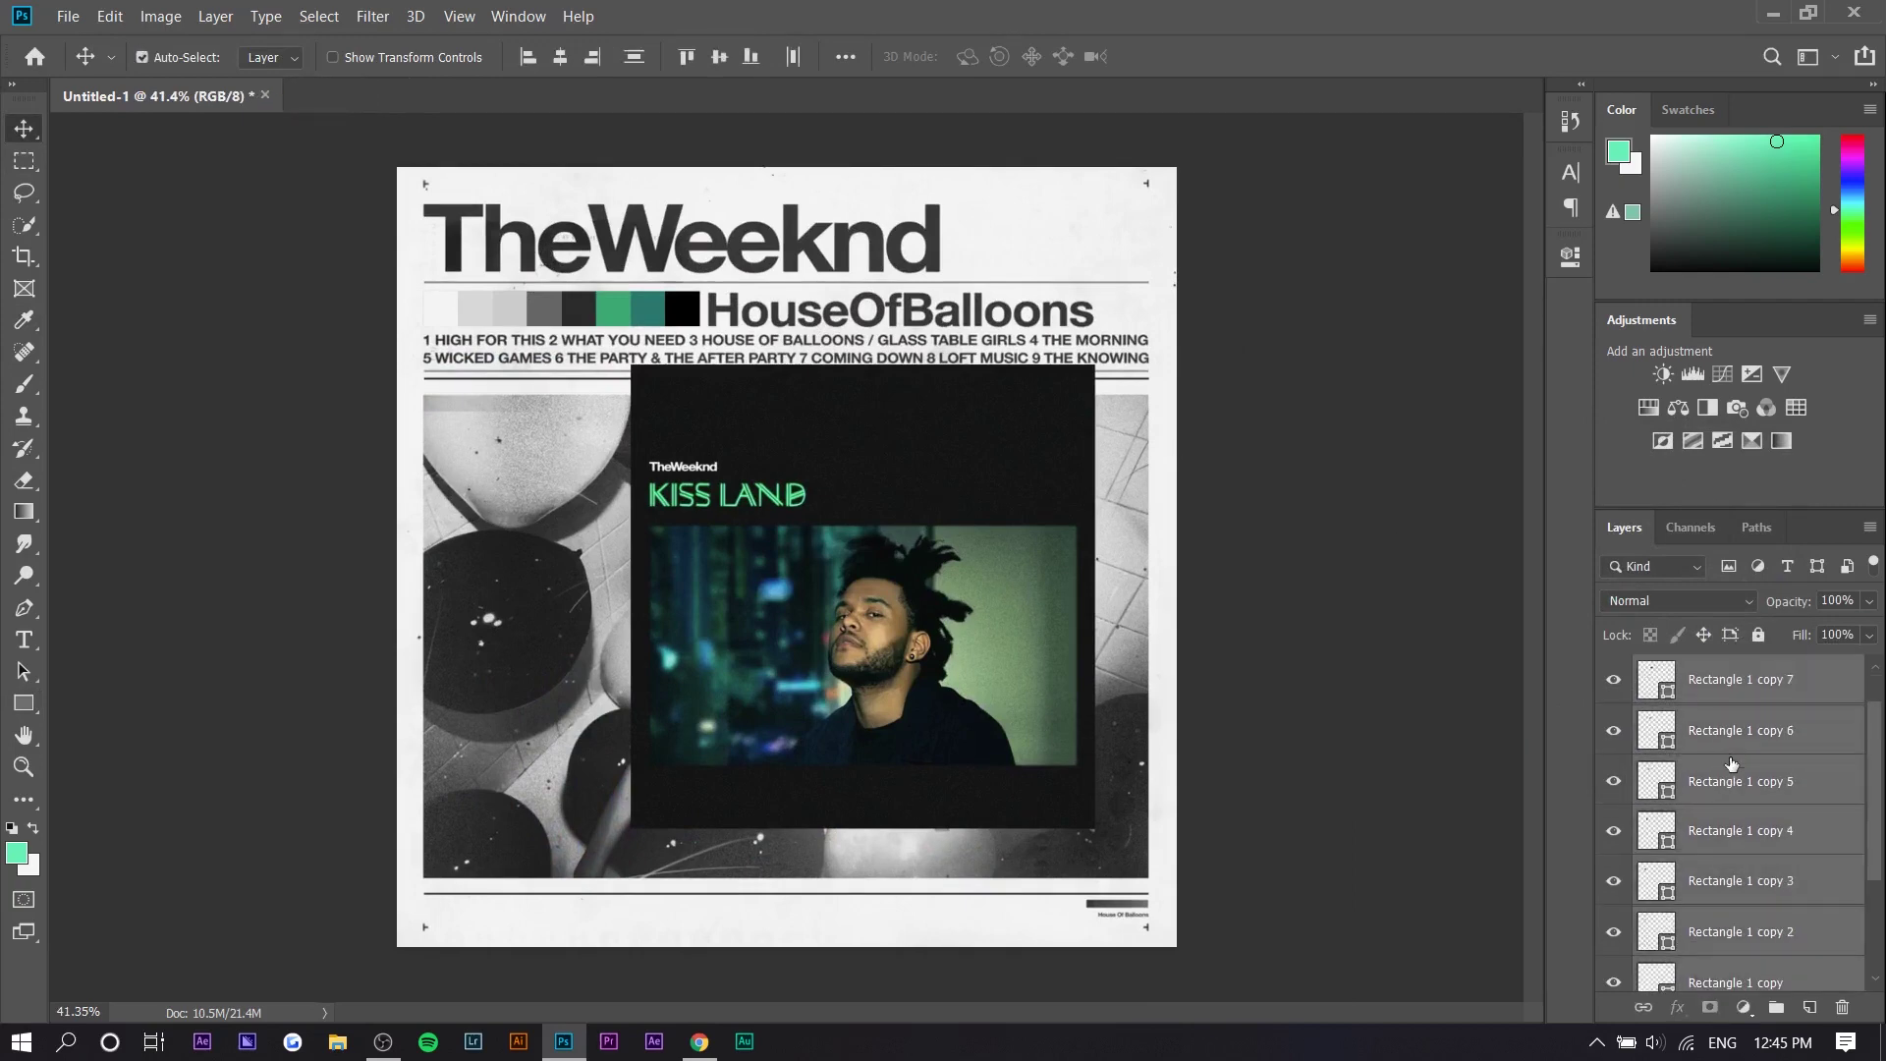
key("ctrl+g")
double_click(1721, 718)
type("Gradient")
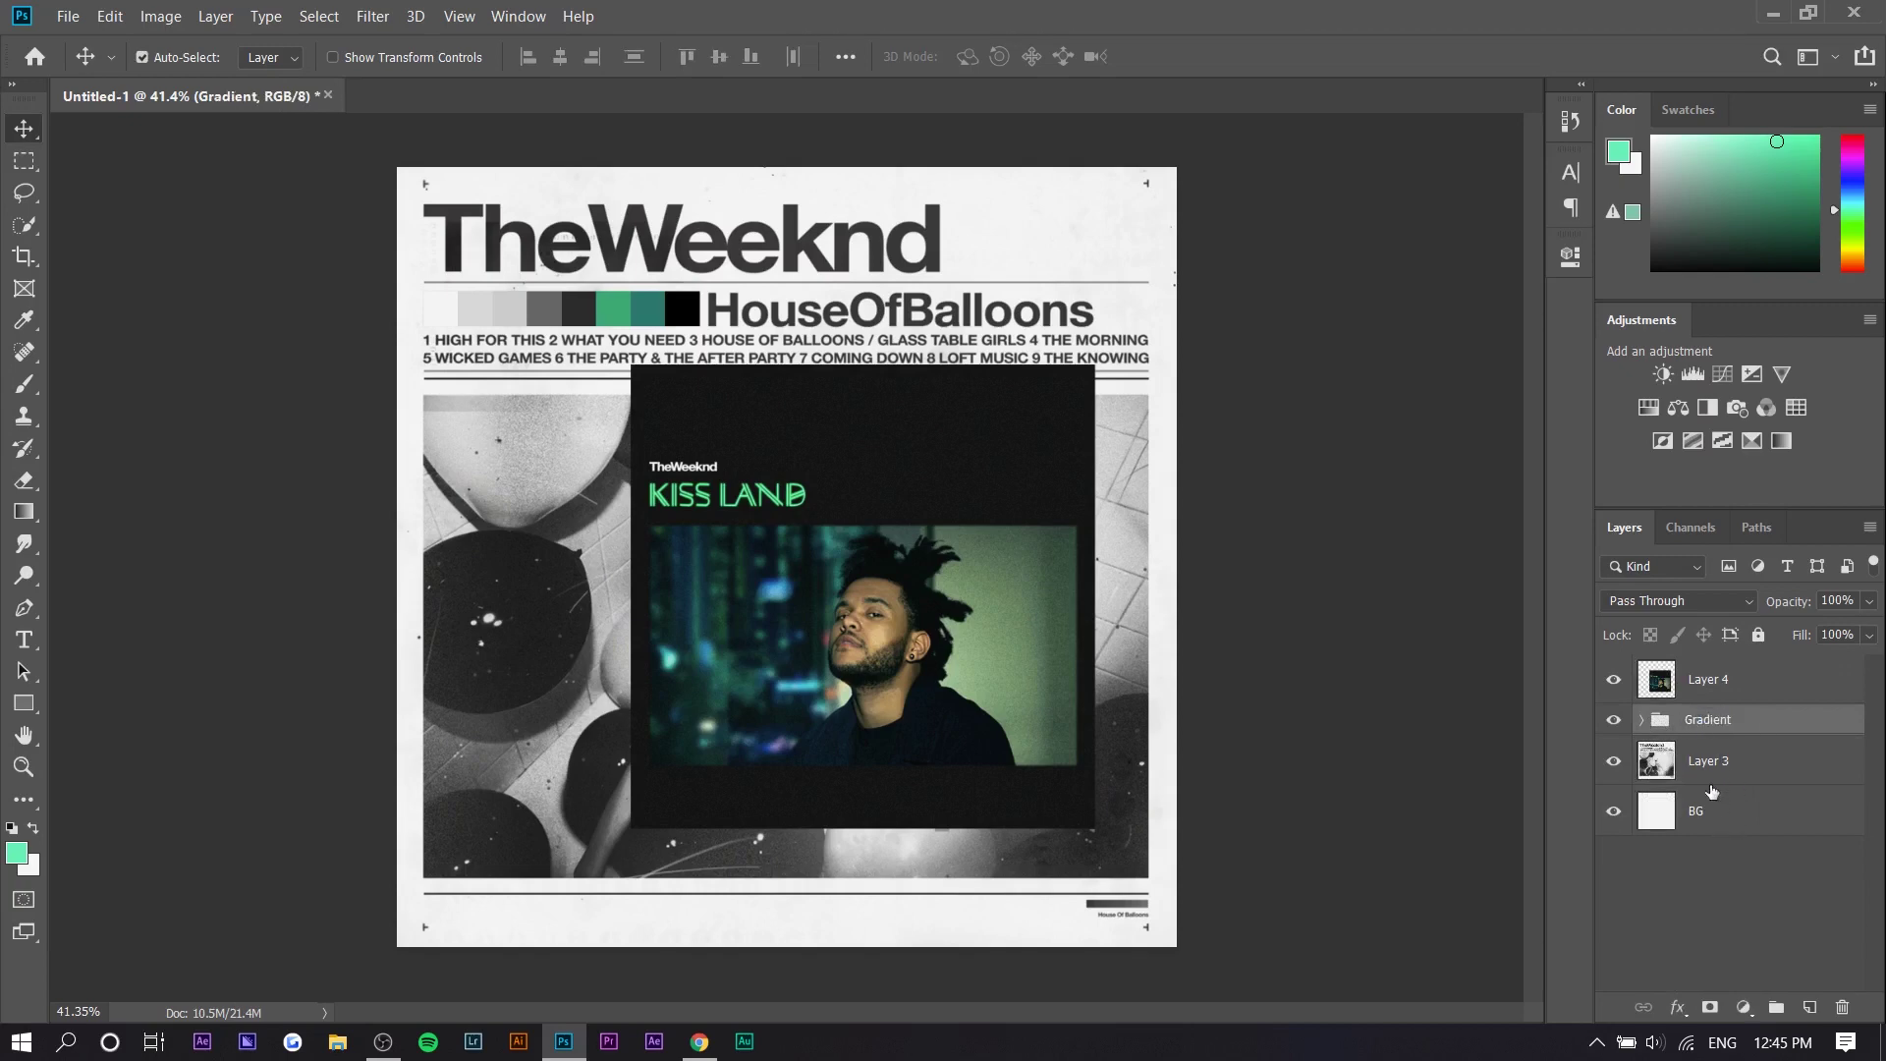
key("Return")
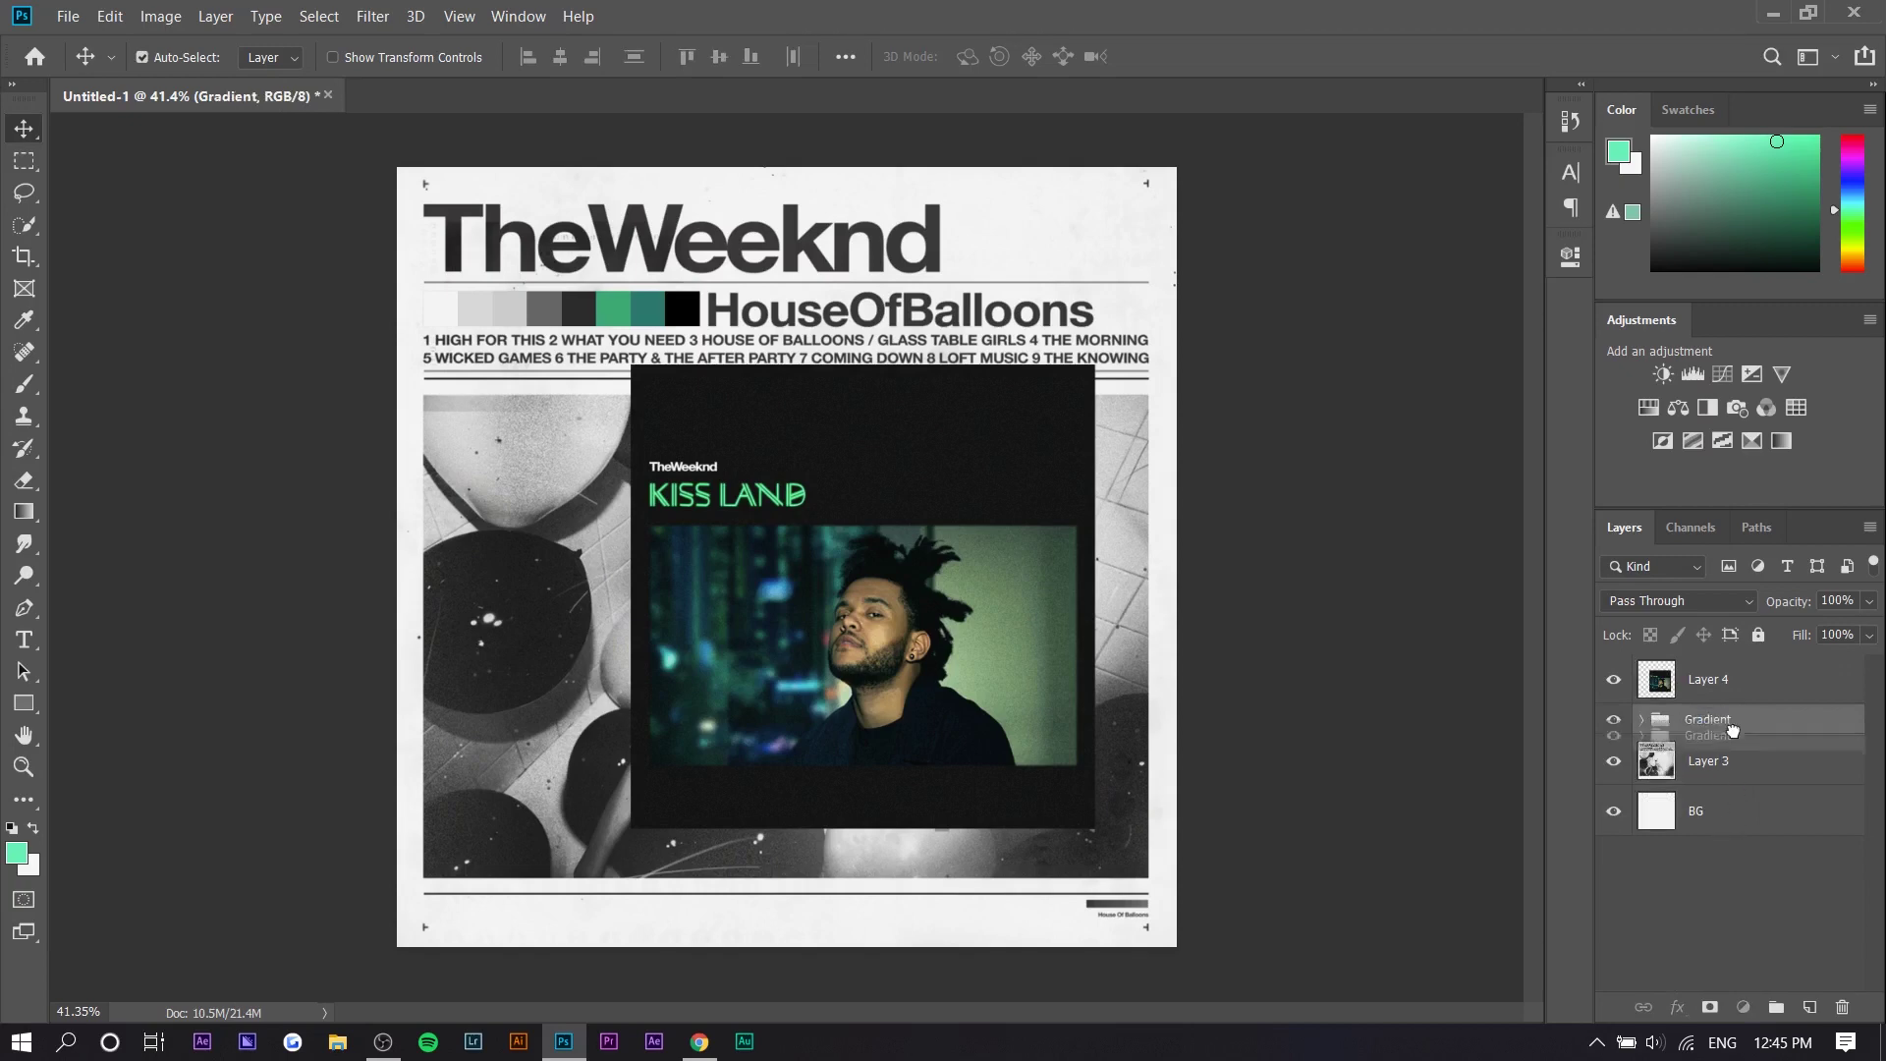
Step: Duplicate the Gradient group
left_click(1714, 680)
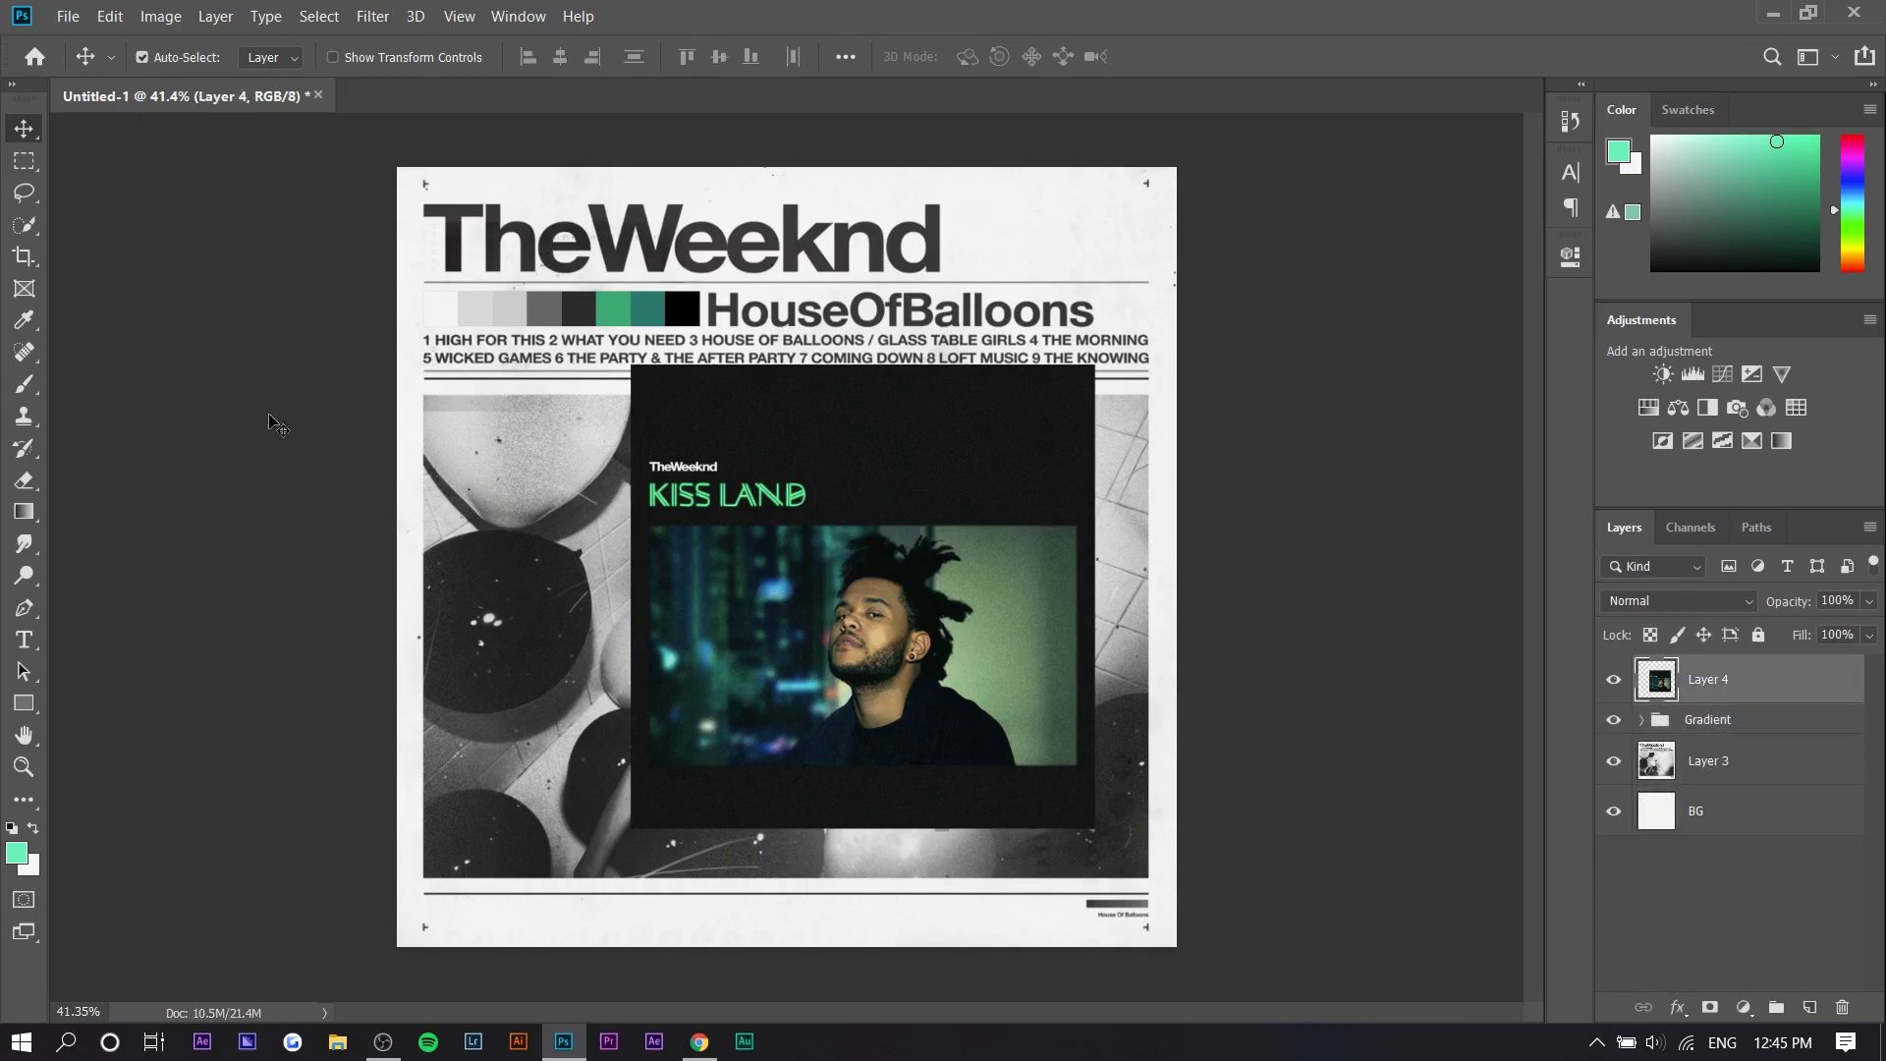
scroll(1171, 915, "up", 4)
scroll(1210, 967, "up", 3)
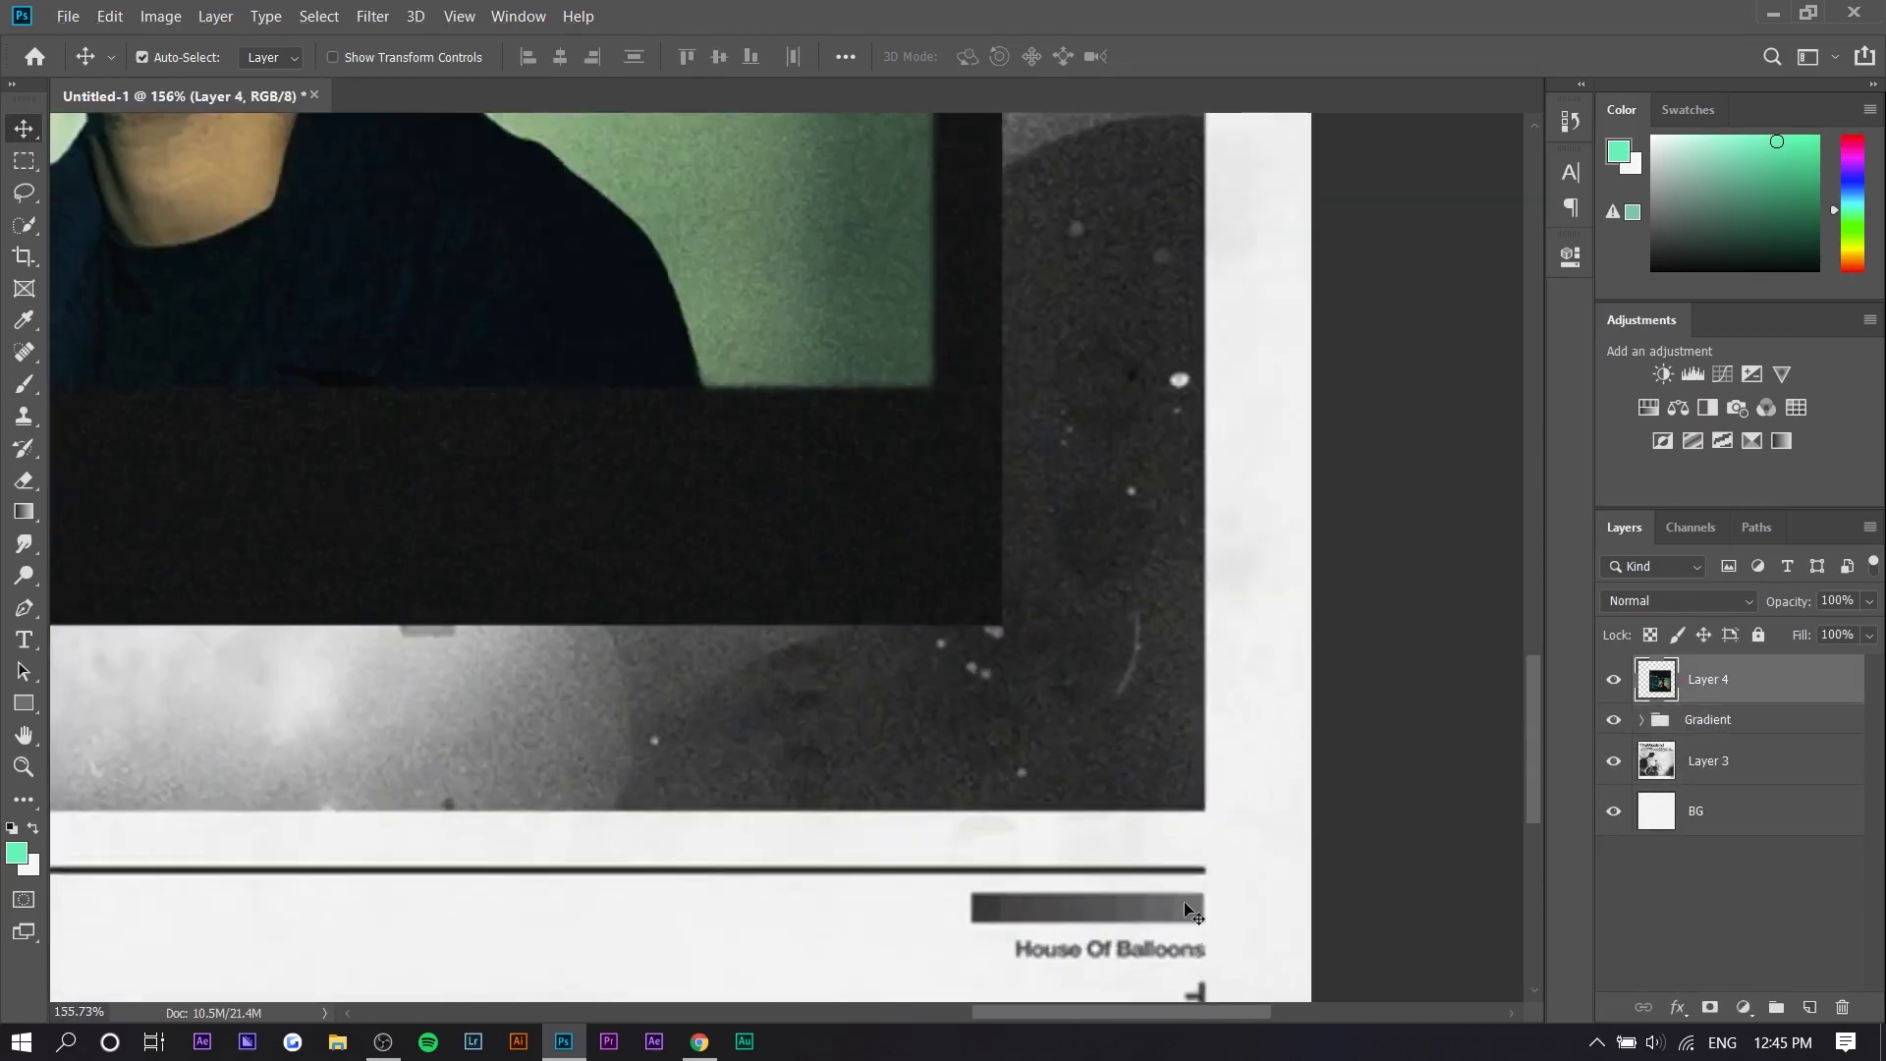
scroll(939, 908, "down", 5)
left_click(1720, 726)
scroll(722, 680, "down", 5)
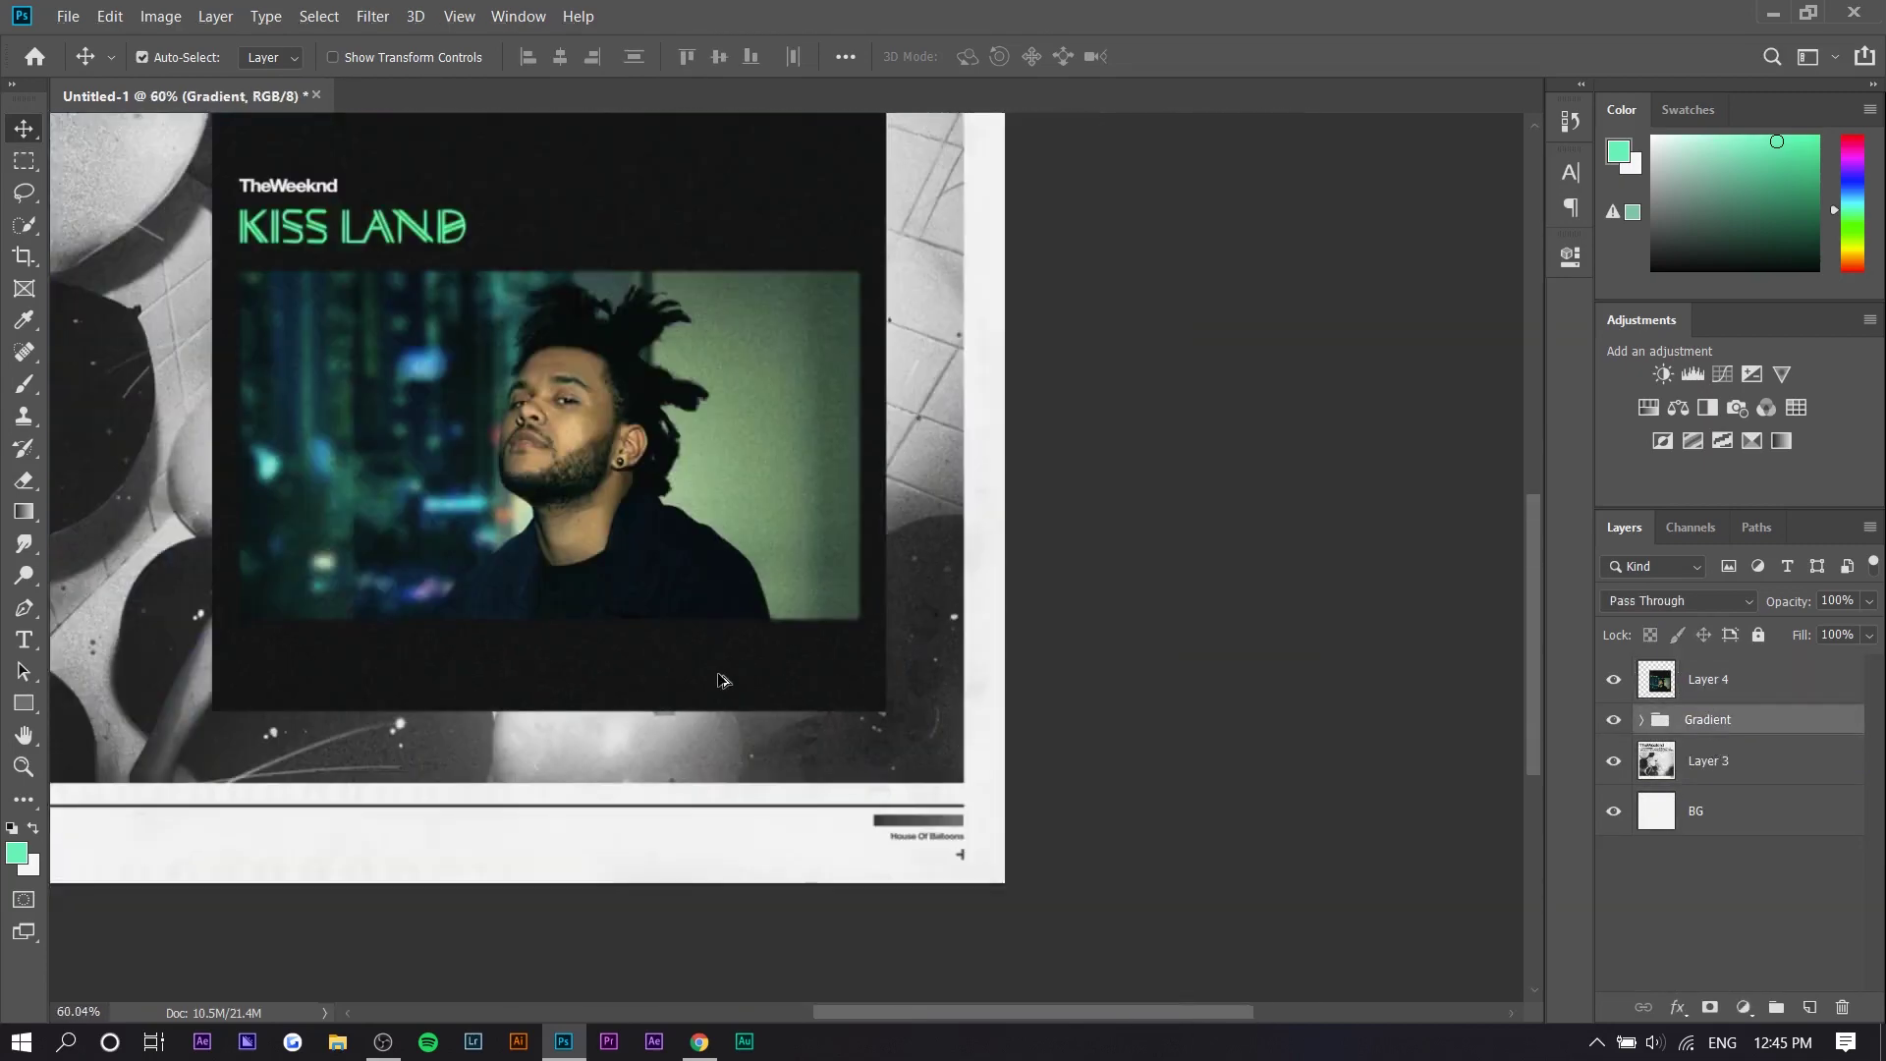
key("ctrl+j")
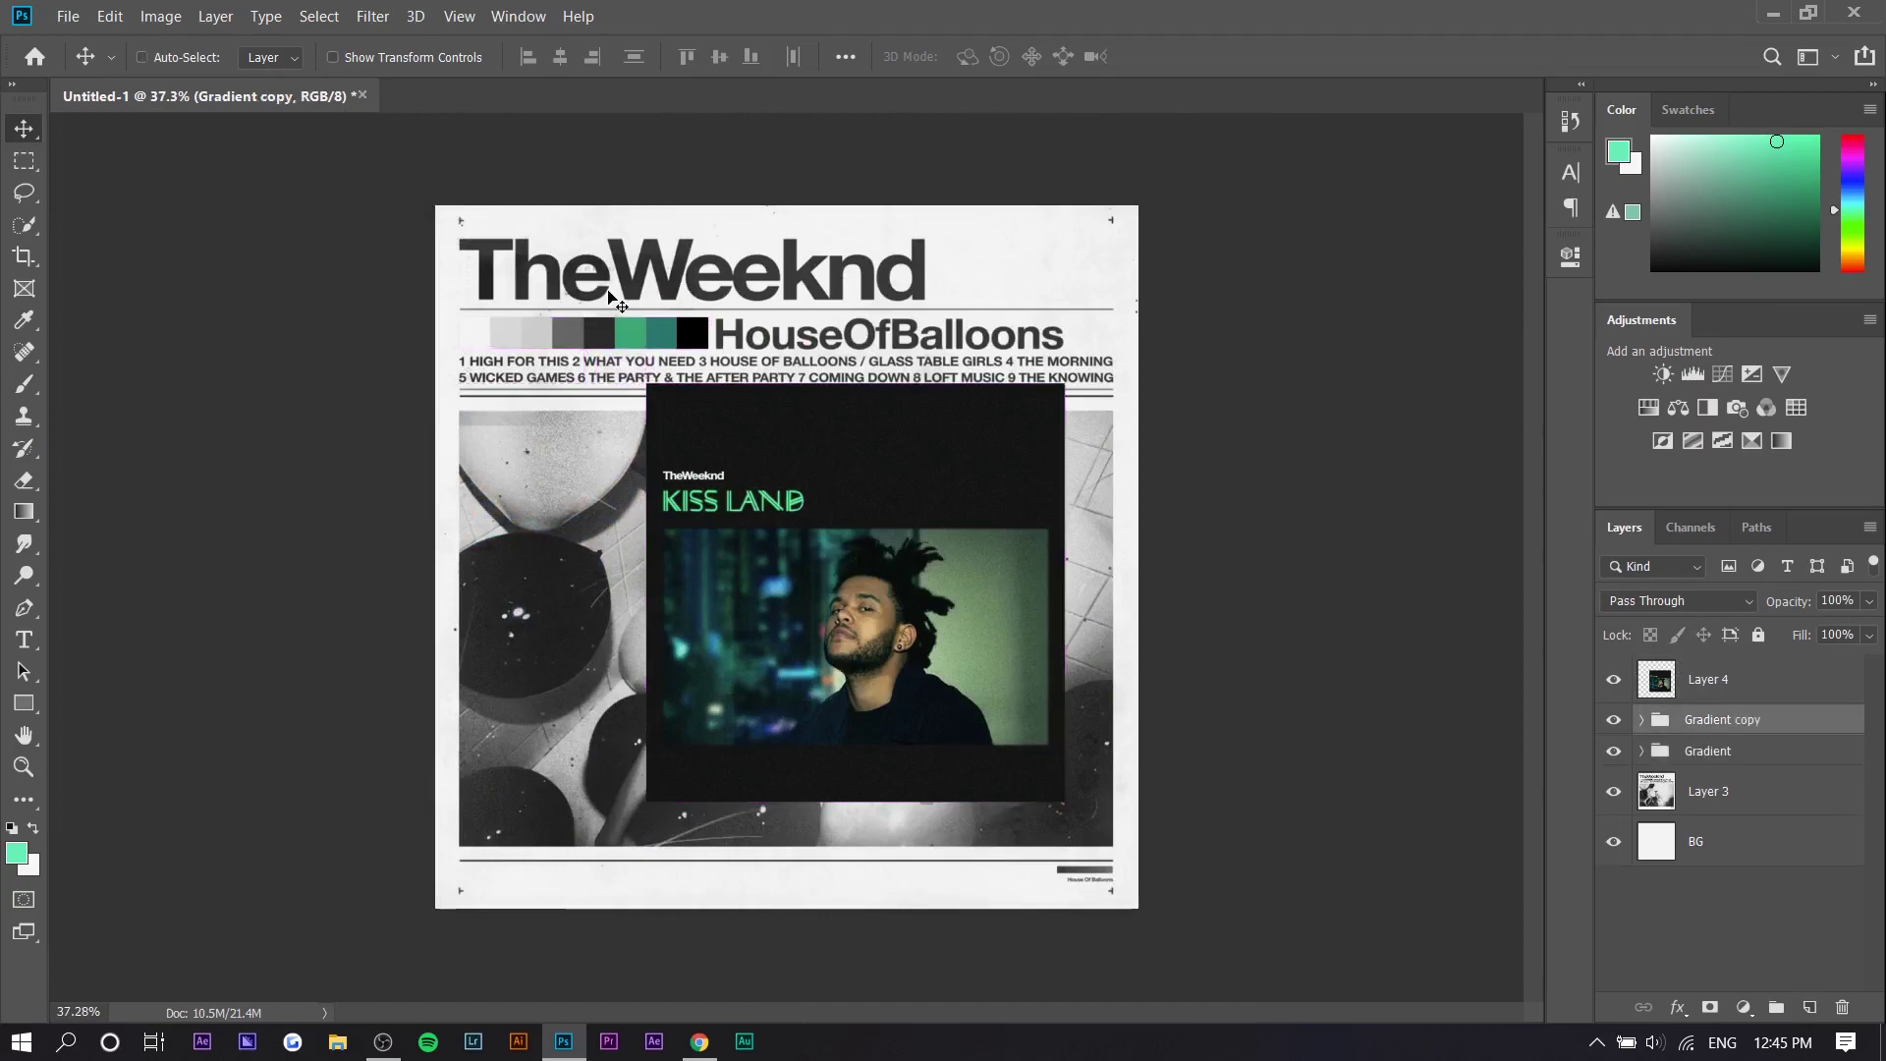
Step: Flip the Gradient copy horizontally, shrink it and fit it over the small swatch bar above the bottom House Of Balloons caption
key("ctrl+t")
right_click(661, 338)
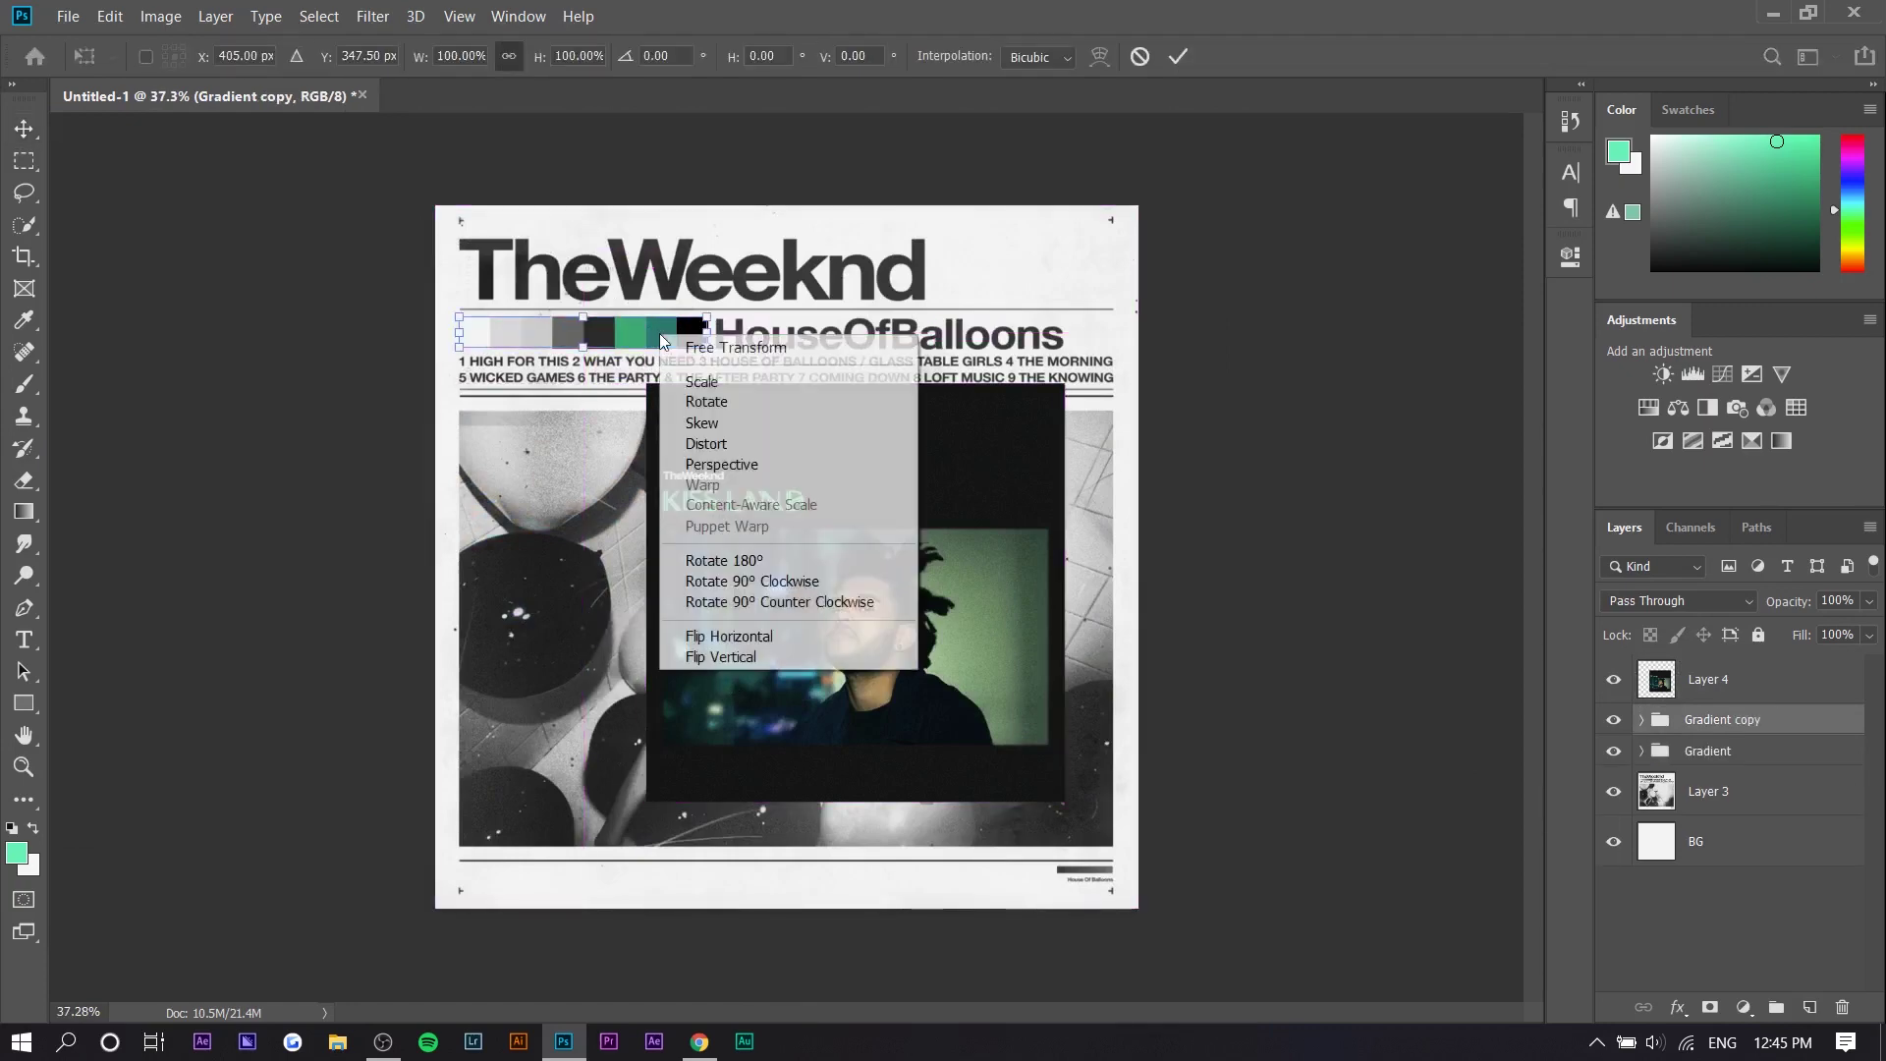
left_click_drag(639, 329, 985, 798)
scroll(1142, 926, "up", 5)
scroll(1141, 933, "up", 3)
scroll(1052, 935, "down", 1)
left_click_drag(669, 606, 868, 796)
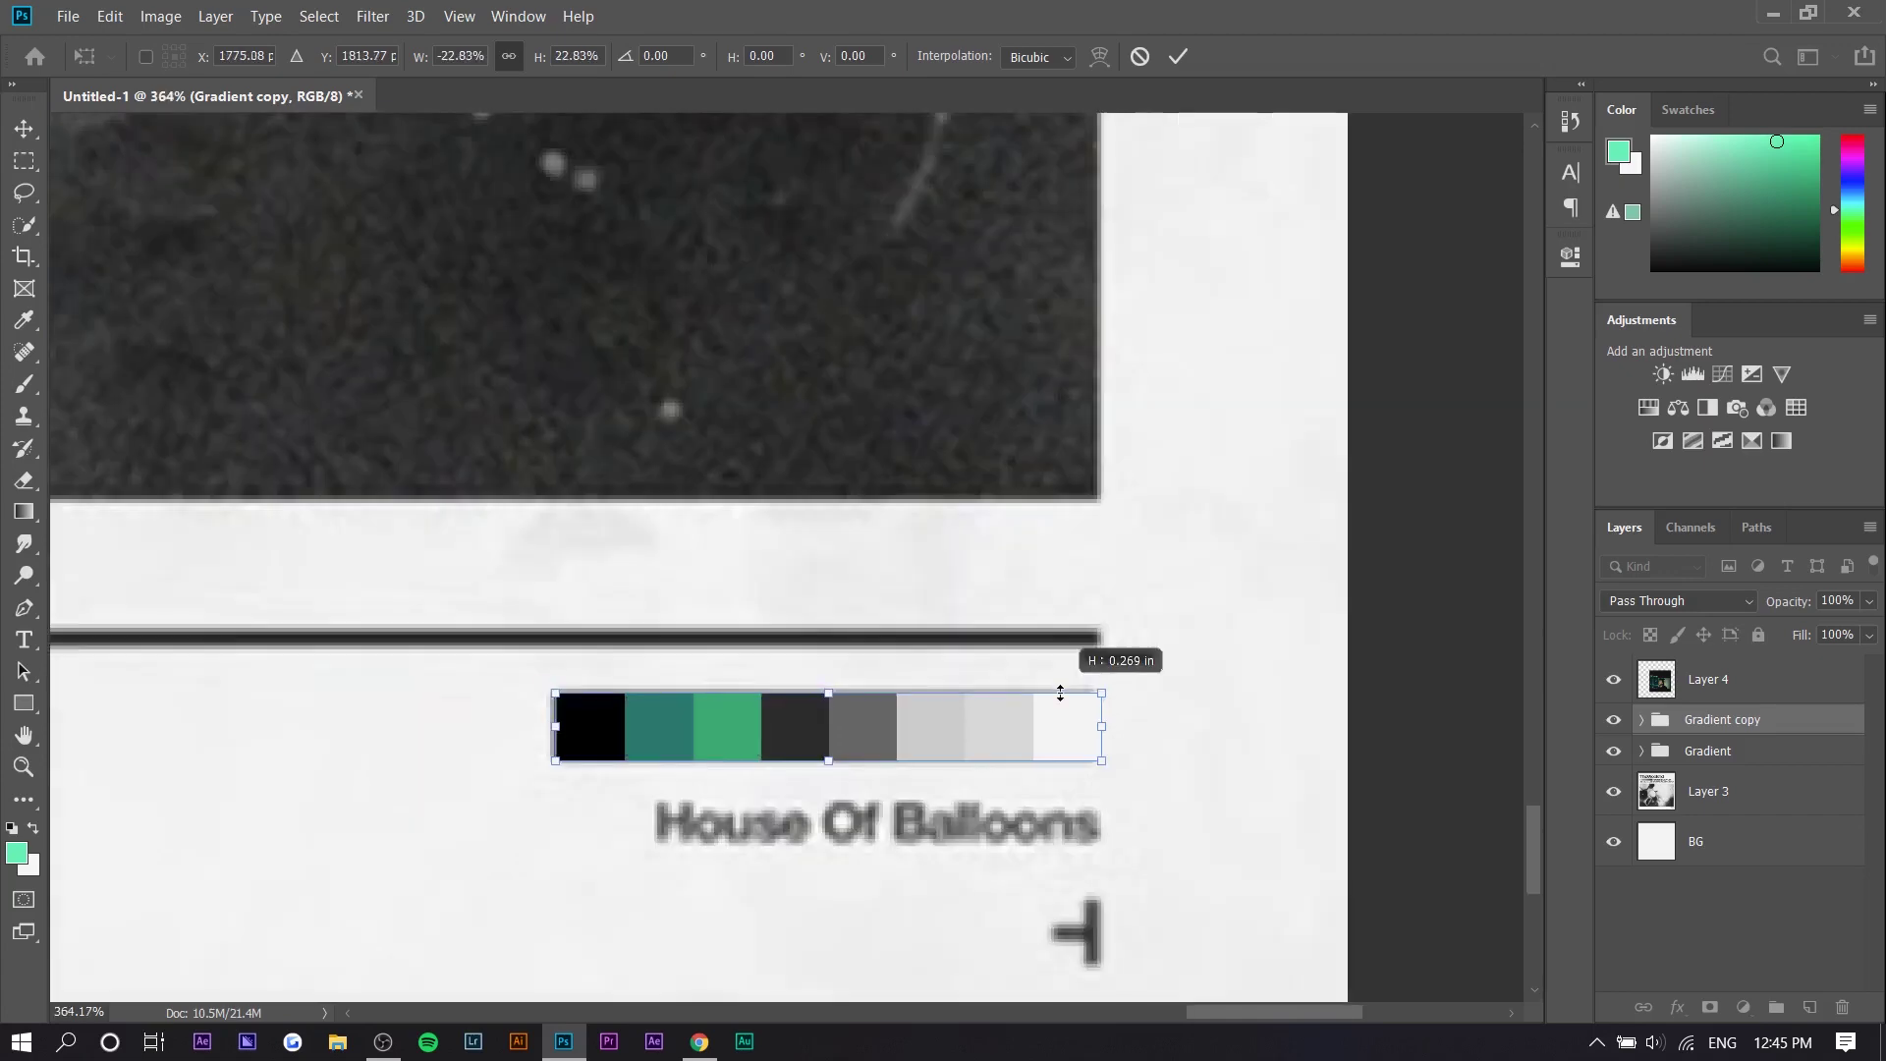
left_click_drag(1078, 699, 1073, 695)
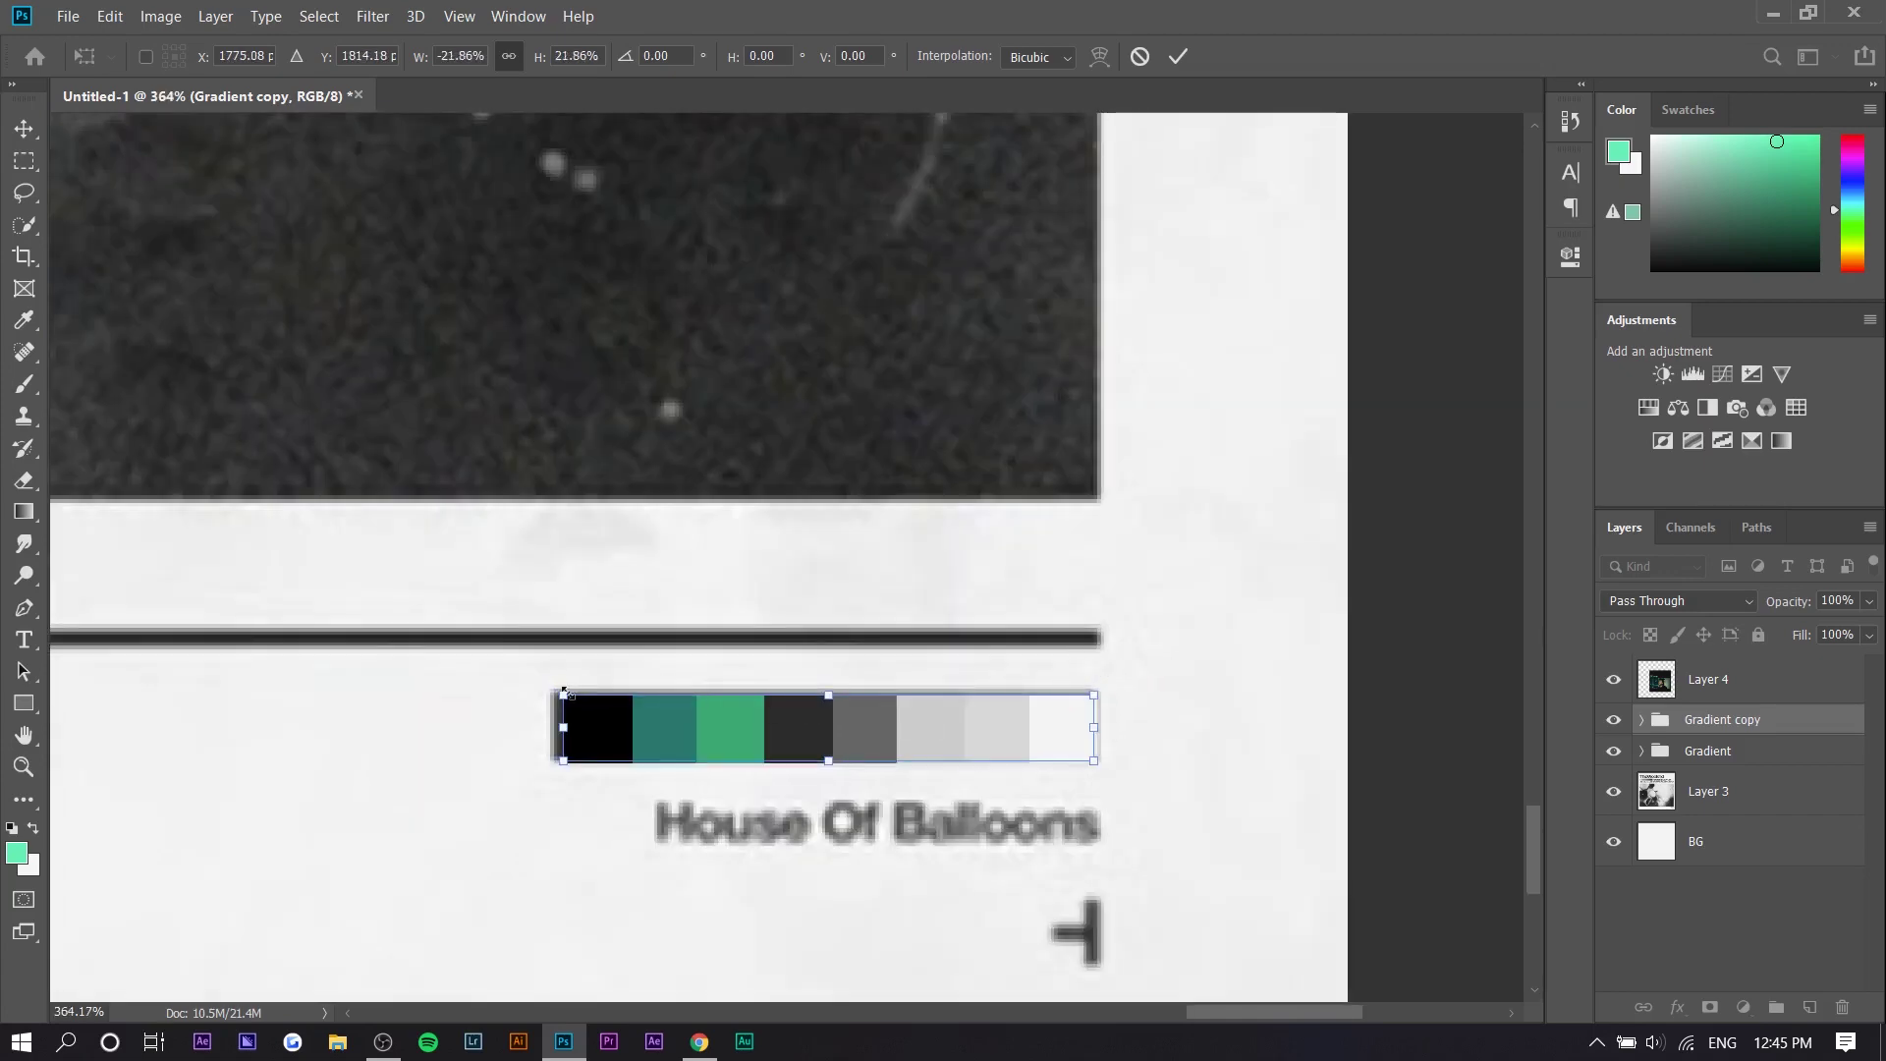
left_click_drag(562, 695, 555, 693)
Step: Rename the Gradient copy group to Gradient Bottom
double_click(1742, 720)
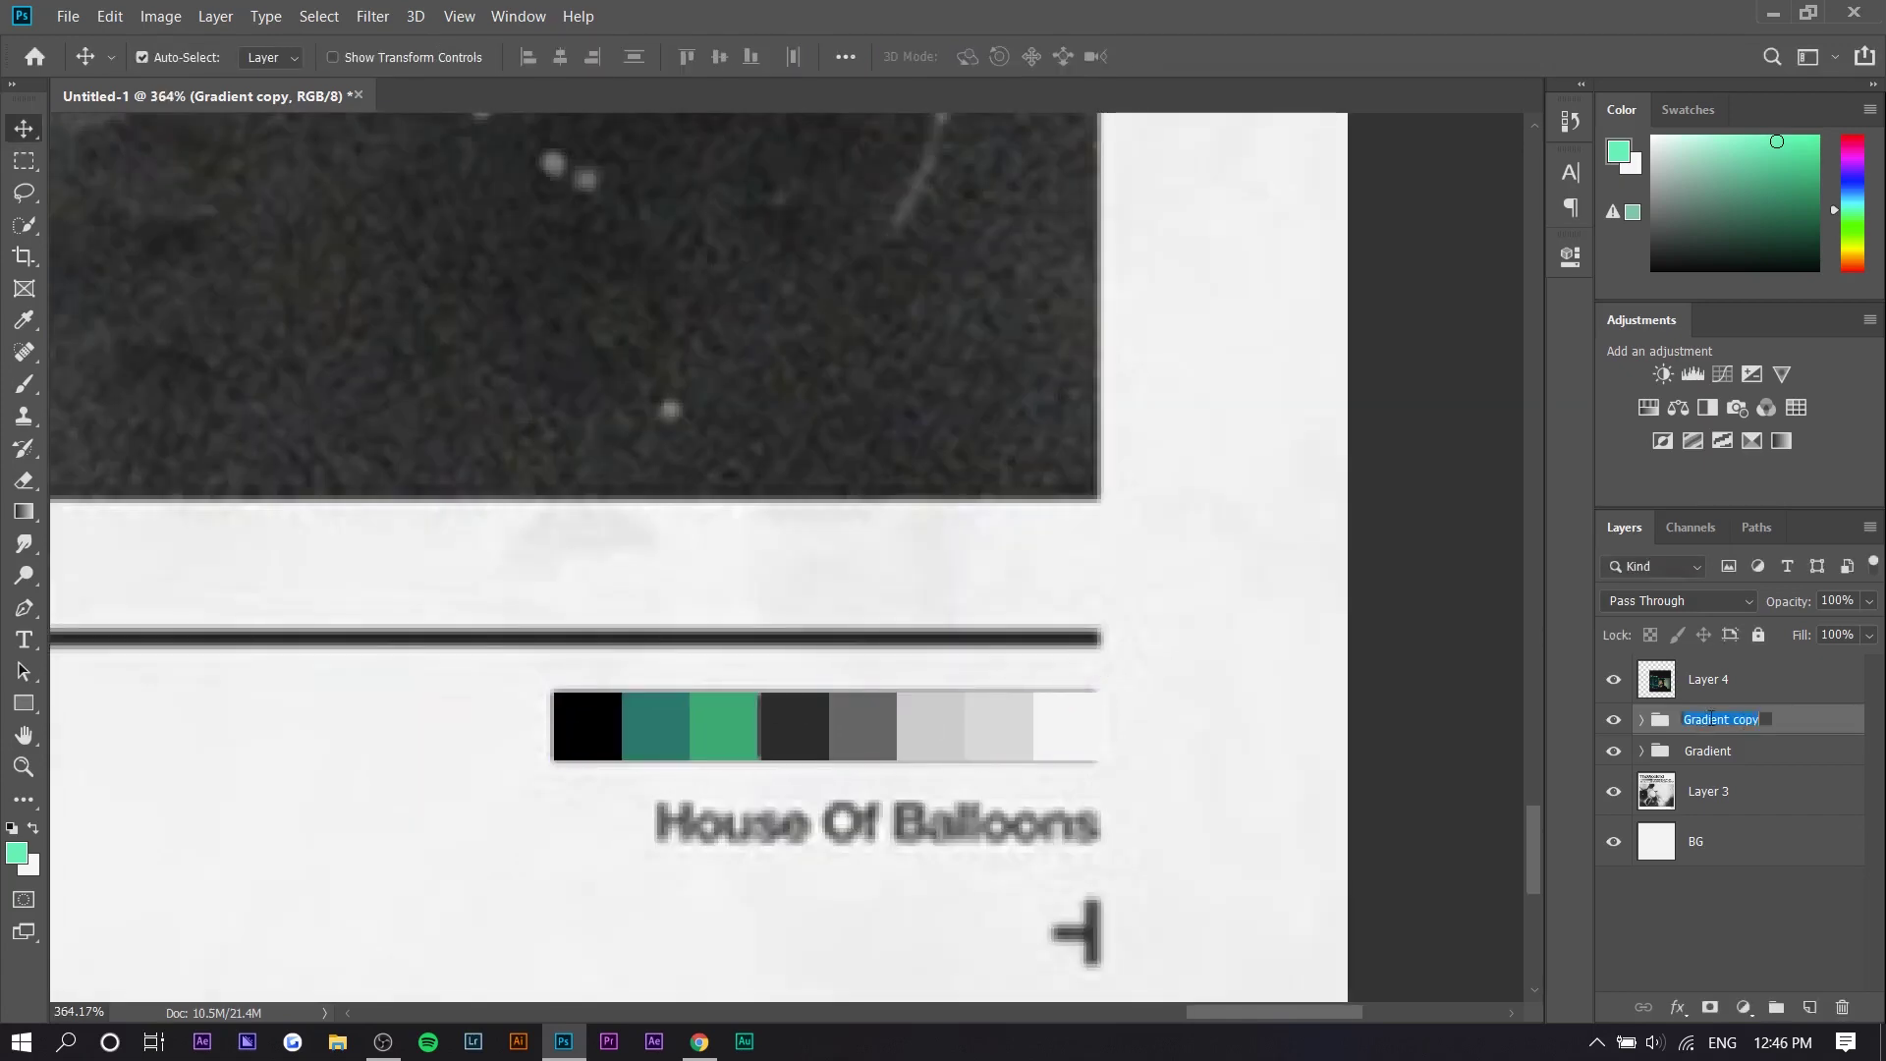
left_click(1745, 723)
double_click(1745, 724)
type("Bottom")
key("Return")
Step: Rename the original Gradient group to Gradient Top and place it above Gradient Bottom in the layer order
double_click(1745, 750)
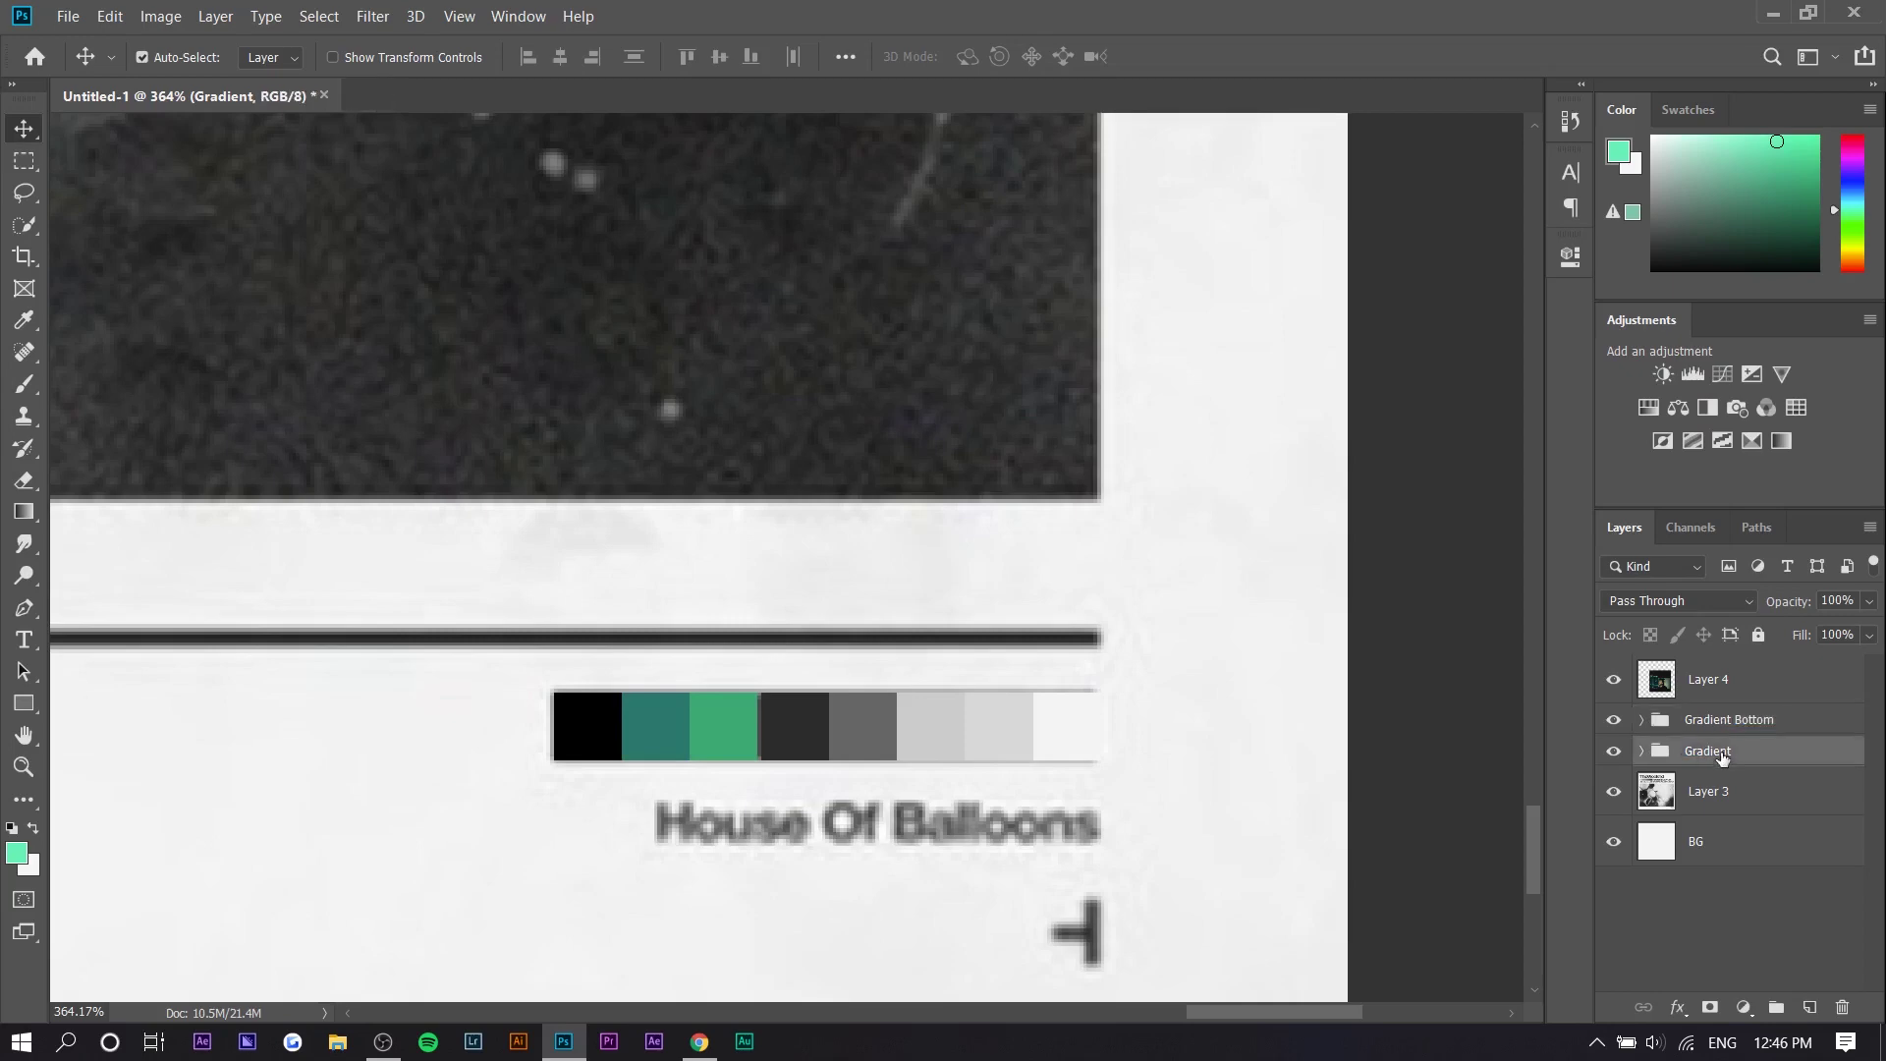
left_click(1745, 750)
key("Return")
left_click_drag(1745, 752, 1743, 711)
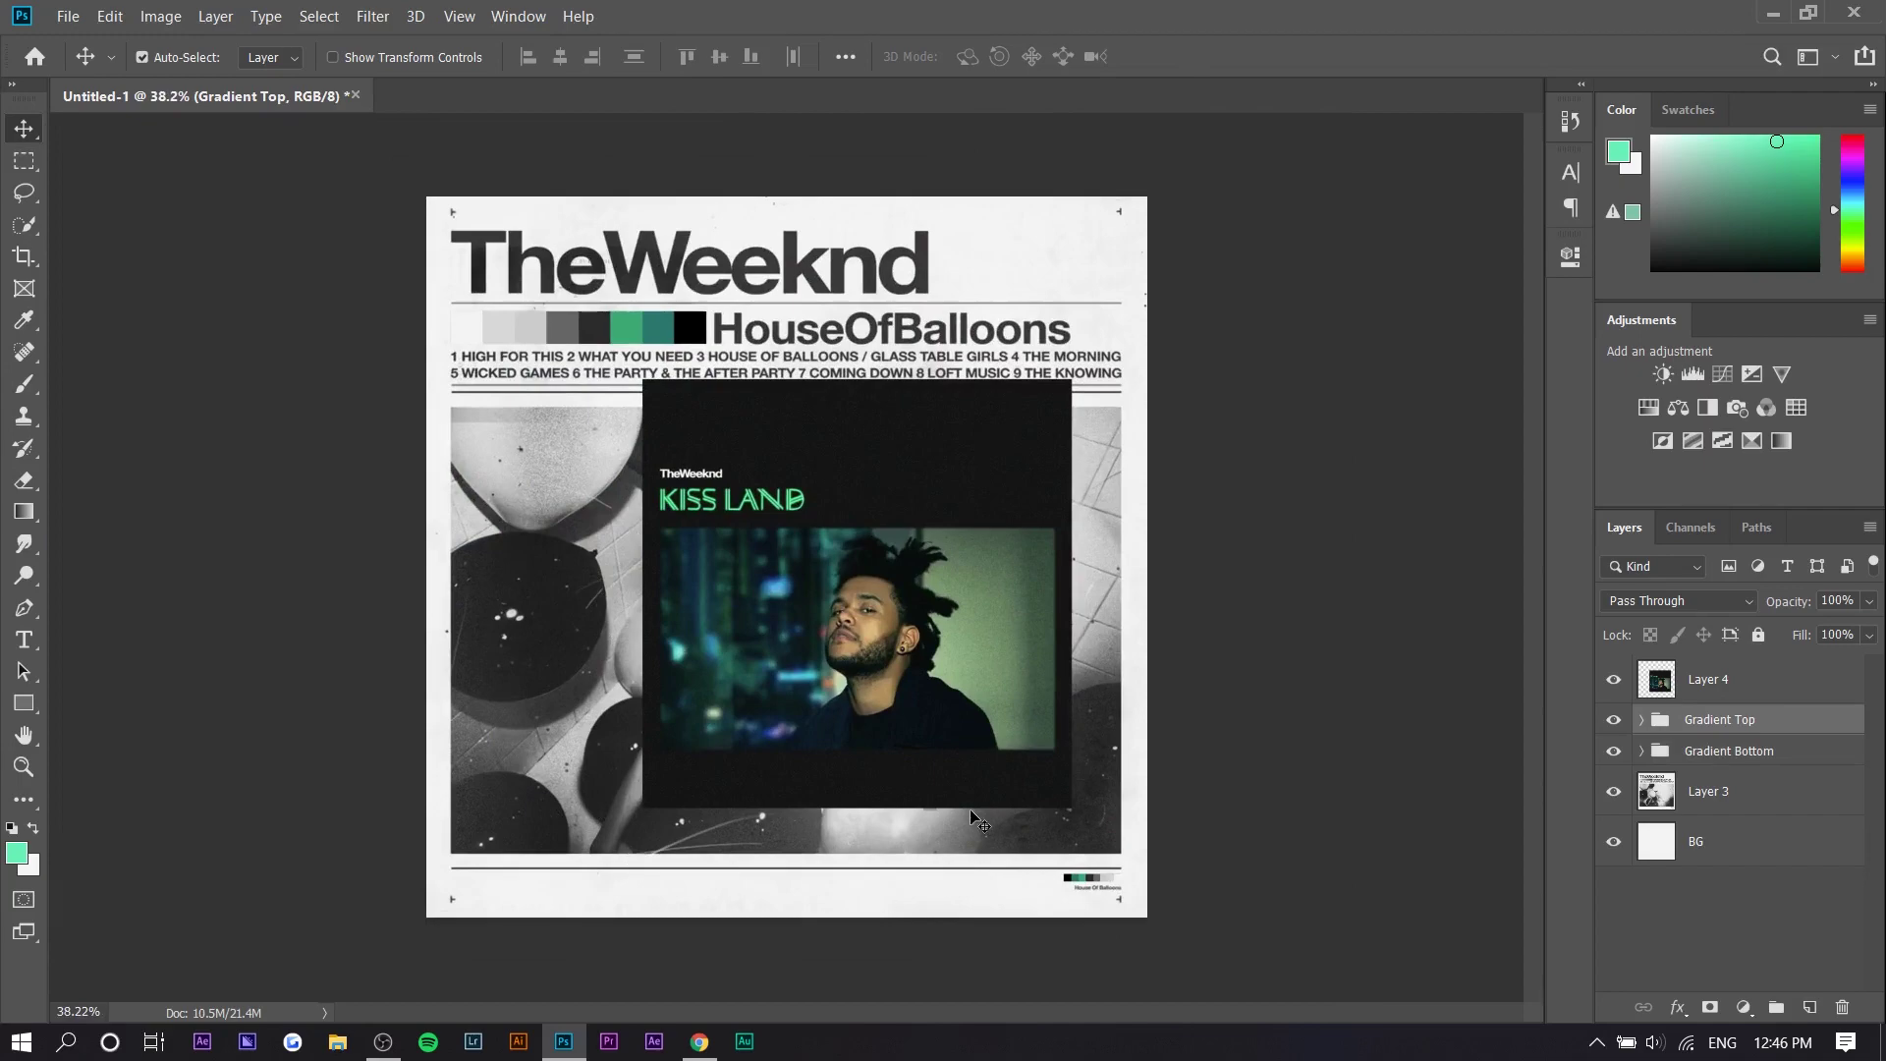
Step: Set the background color to the dark gray 232323 sampled from the line below the photo
scroll(462, 892, "up", 5)
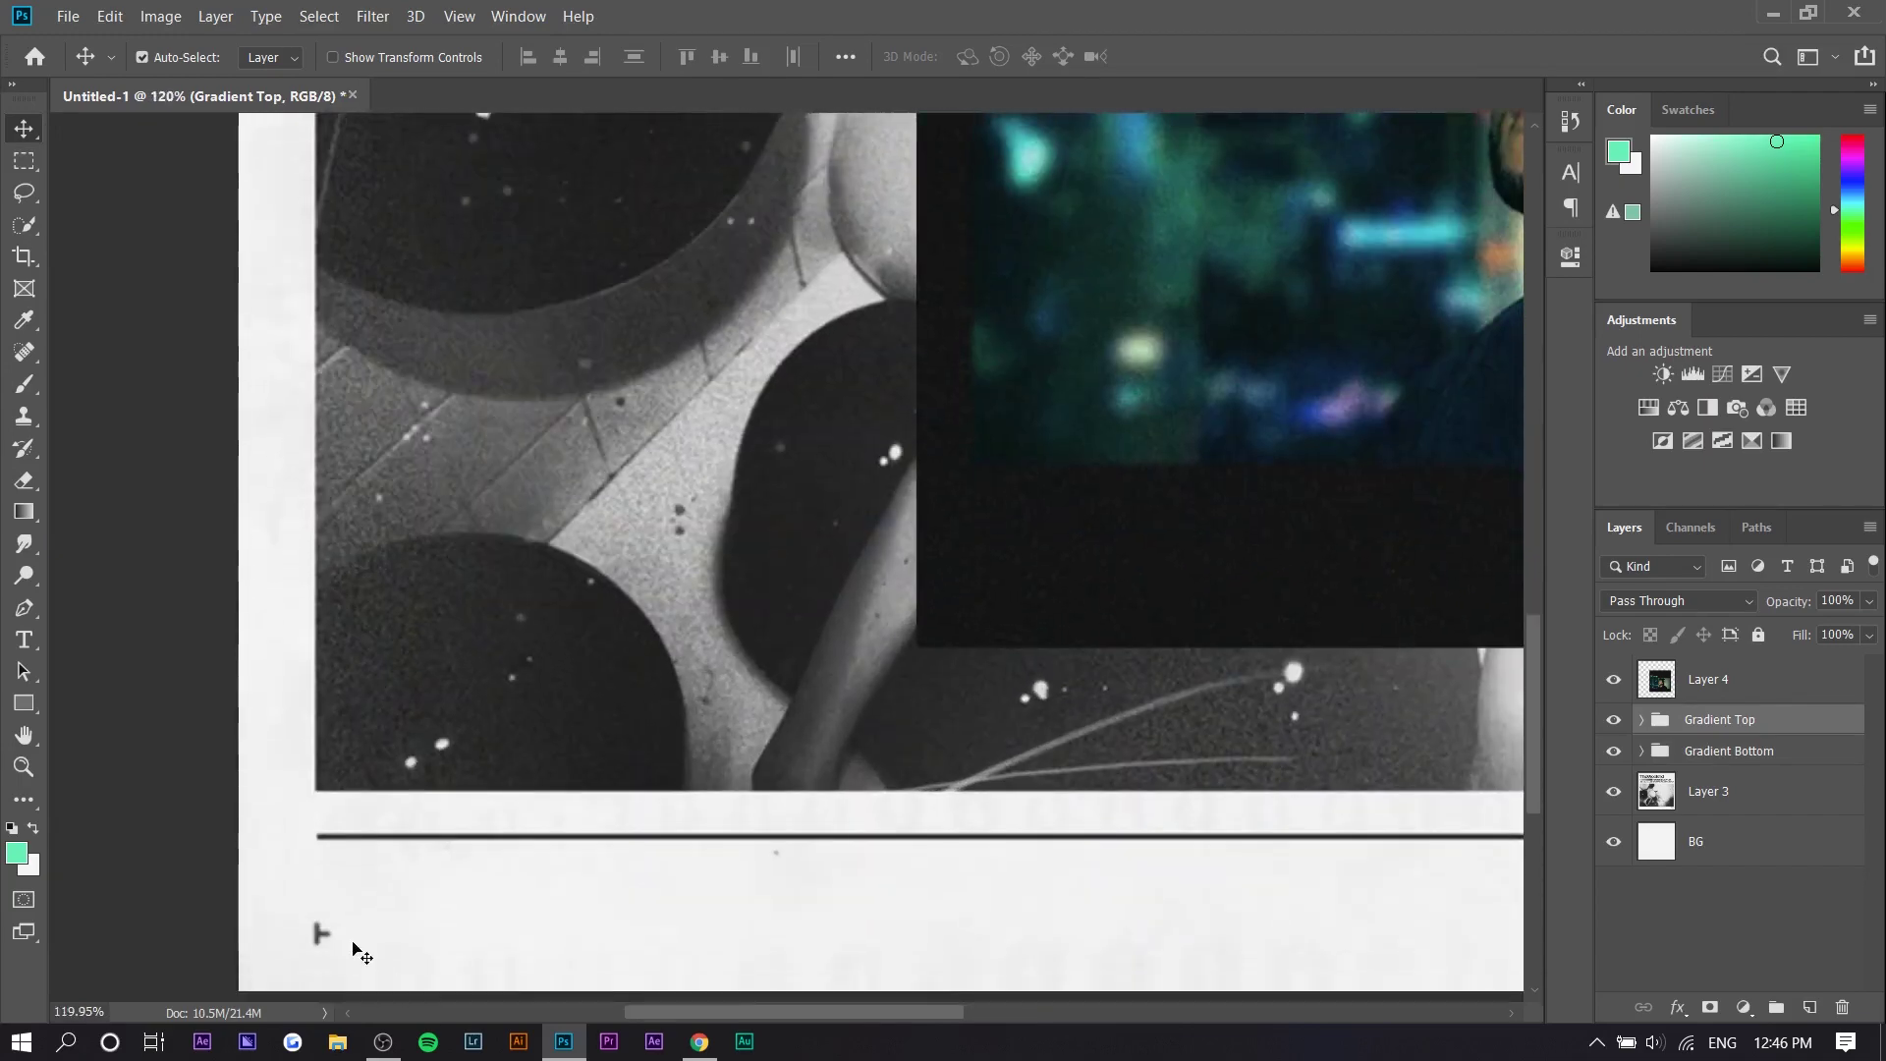
left_click(22, 705)
scroll(257, 832, "up", 2)
left_click(29, 866)
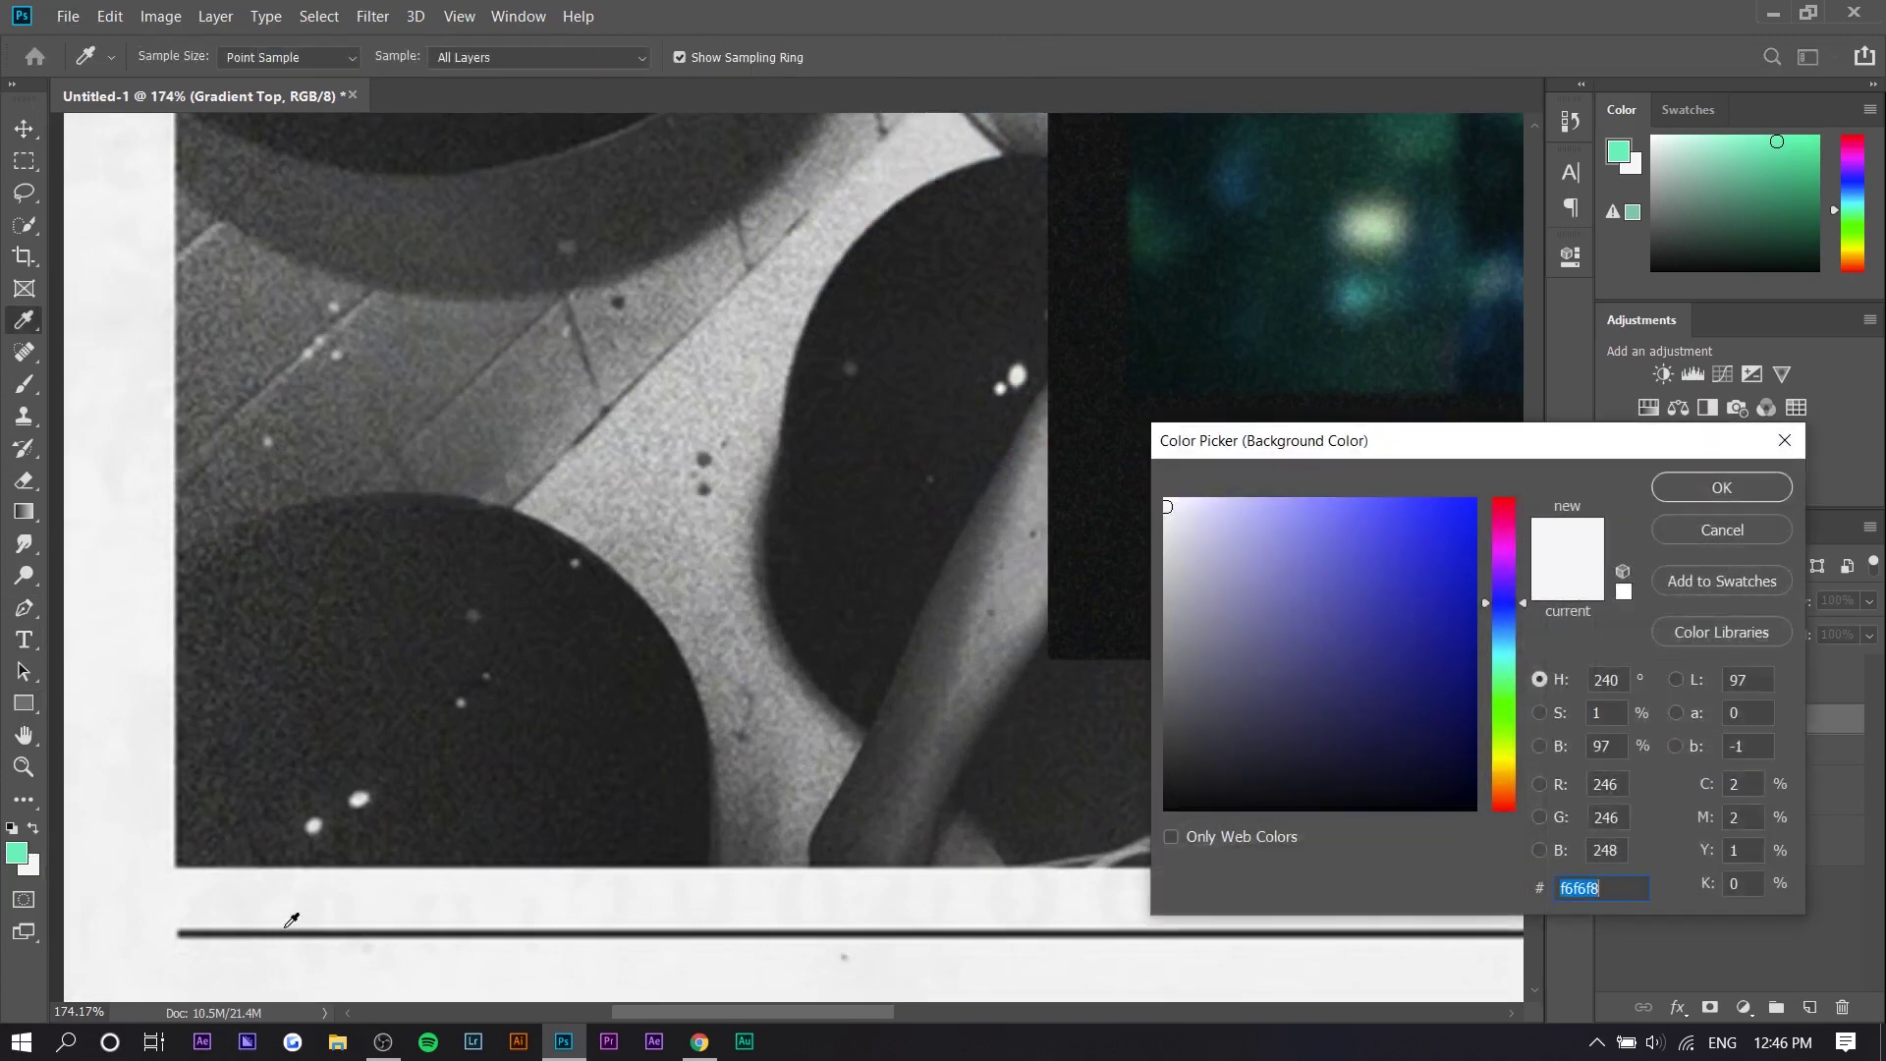
left_click(280, 933)
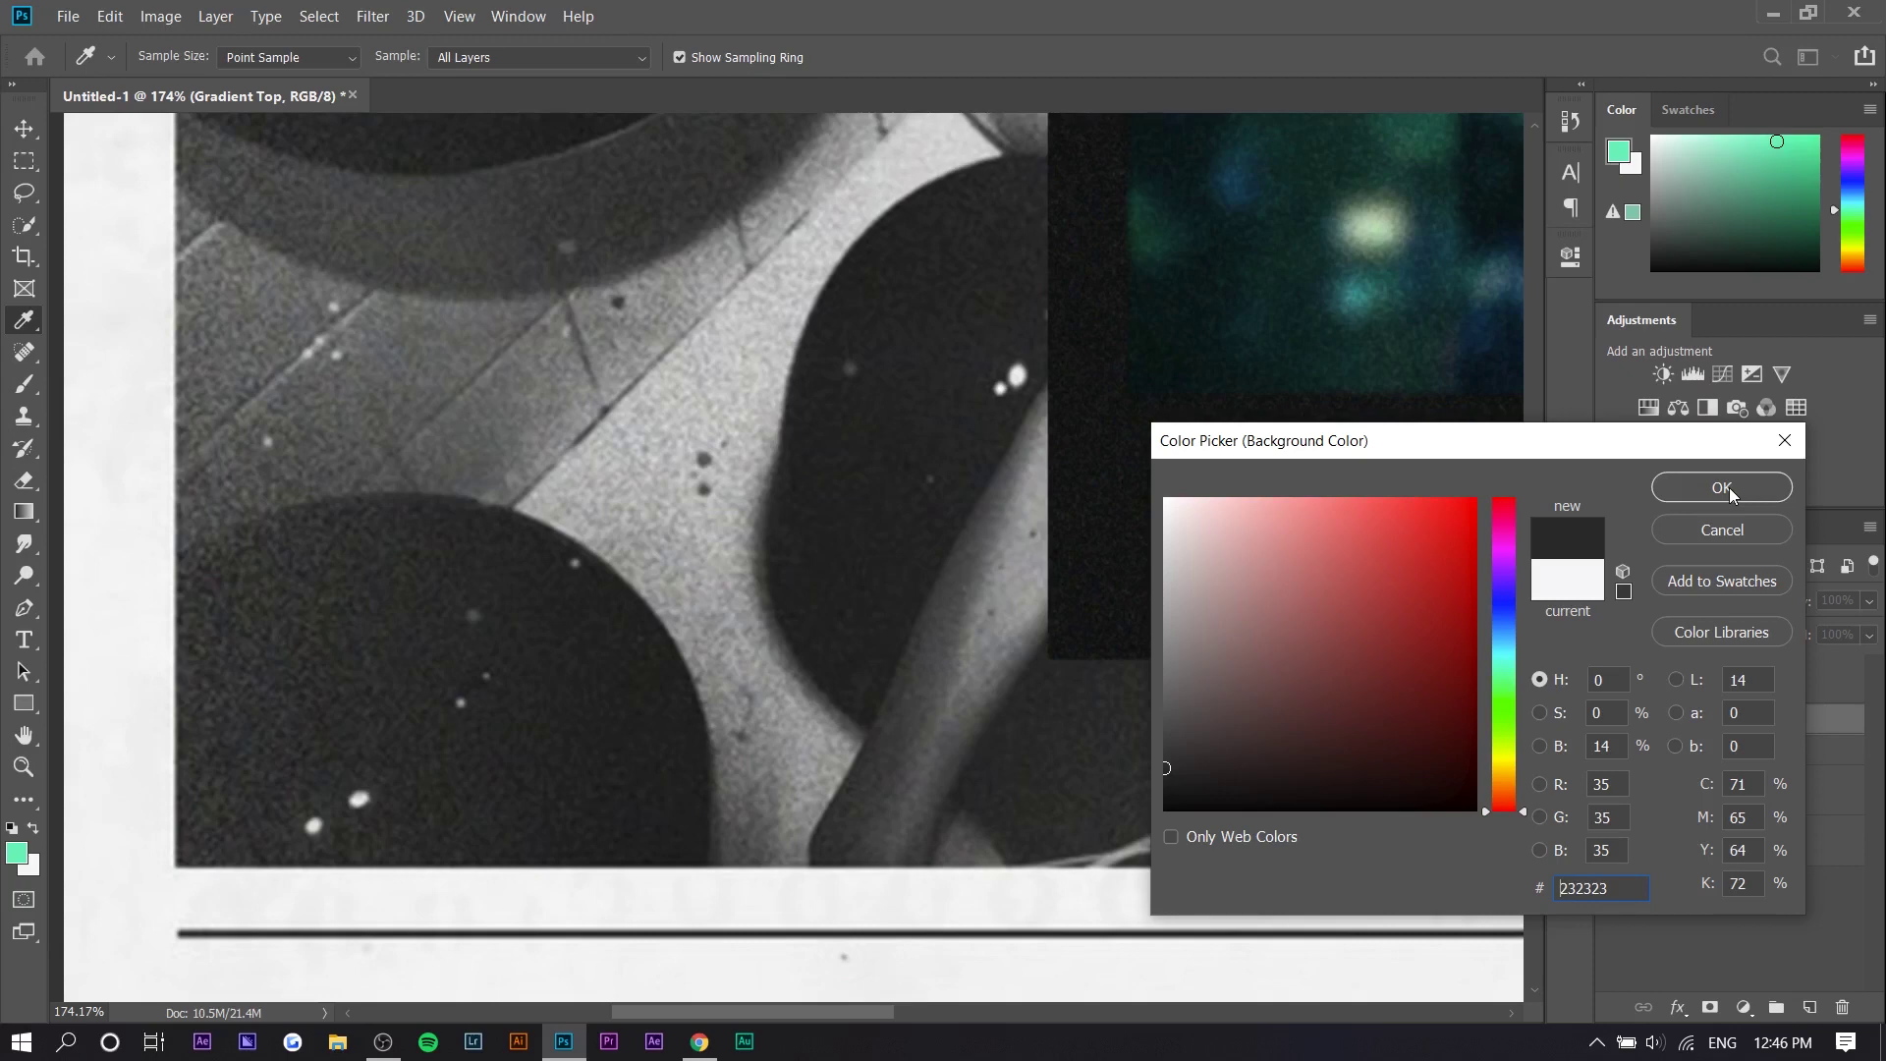
left_click(1720, 488)
Step: Draw a dark gray filled rectangle about 1784 by 9 px over the full-width line below the photo
scroll(187, 914, "up", 3)
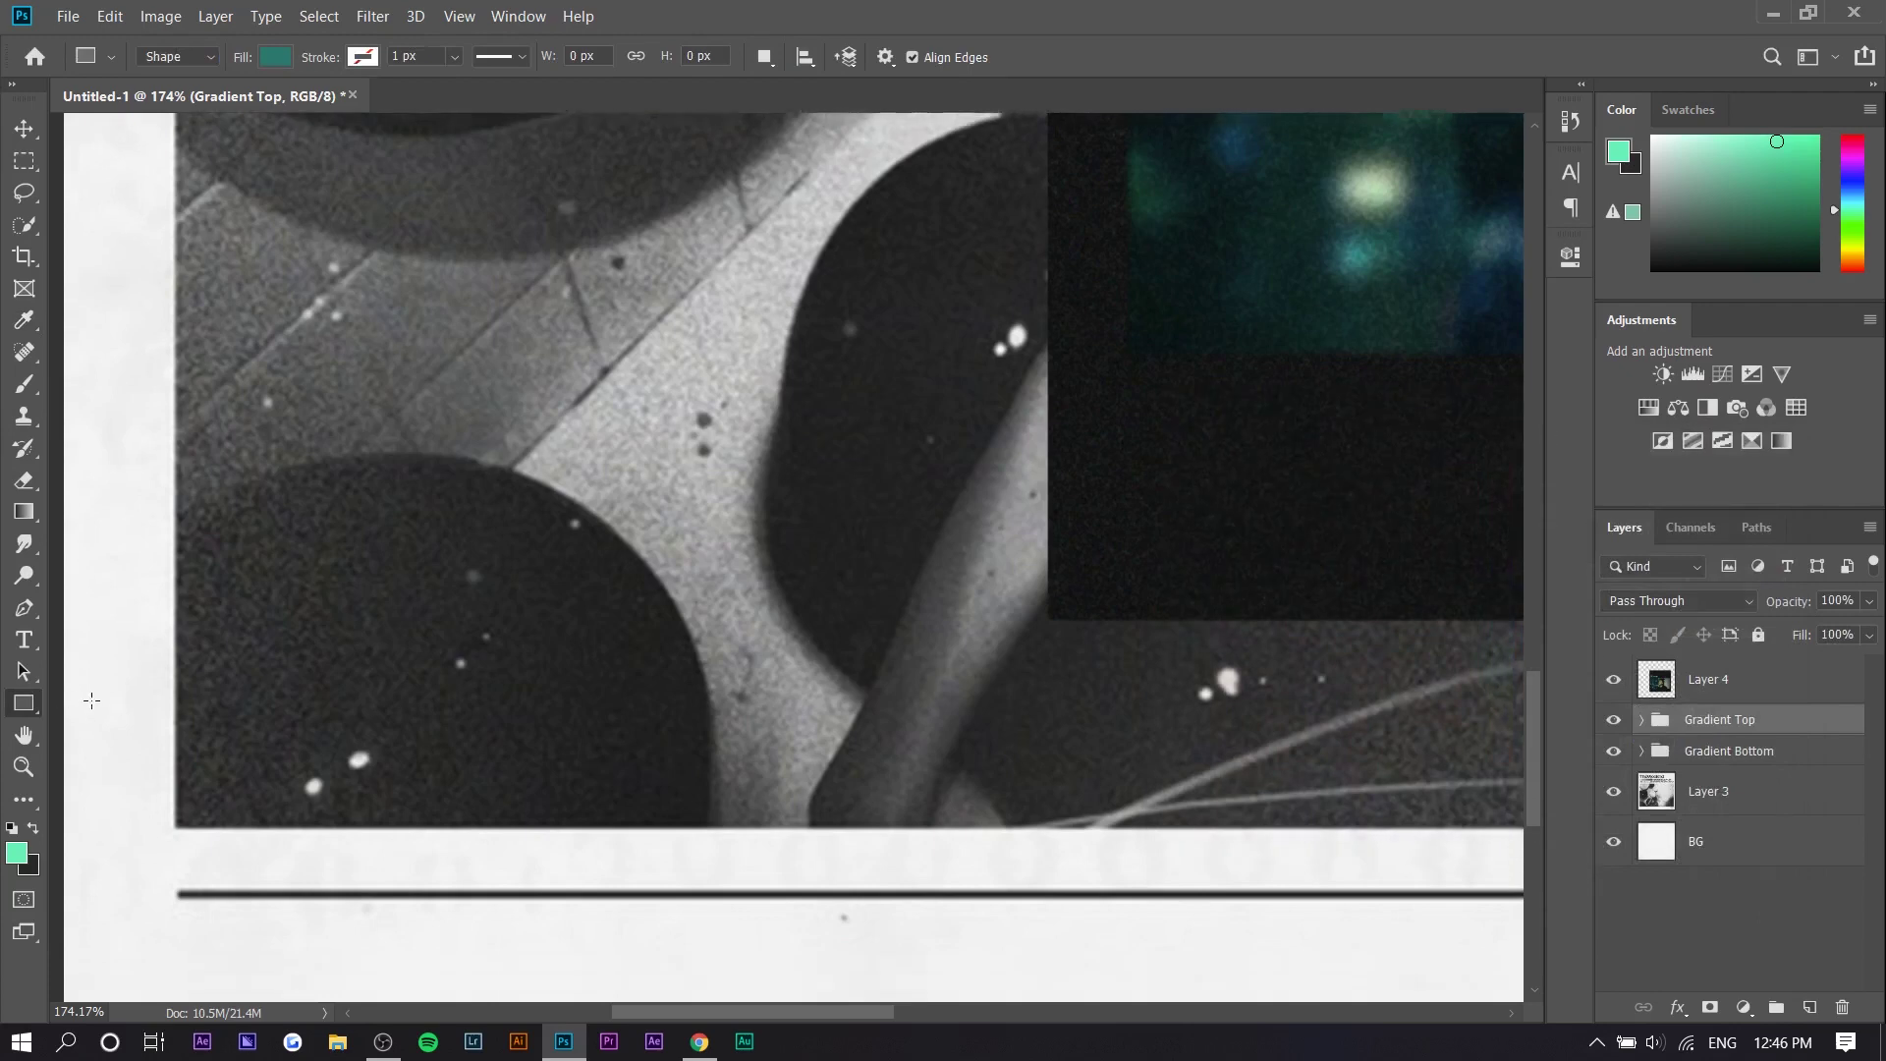
scroll(188, 846, "up", 1)
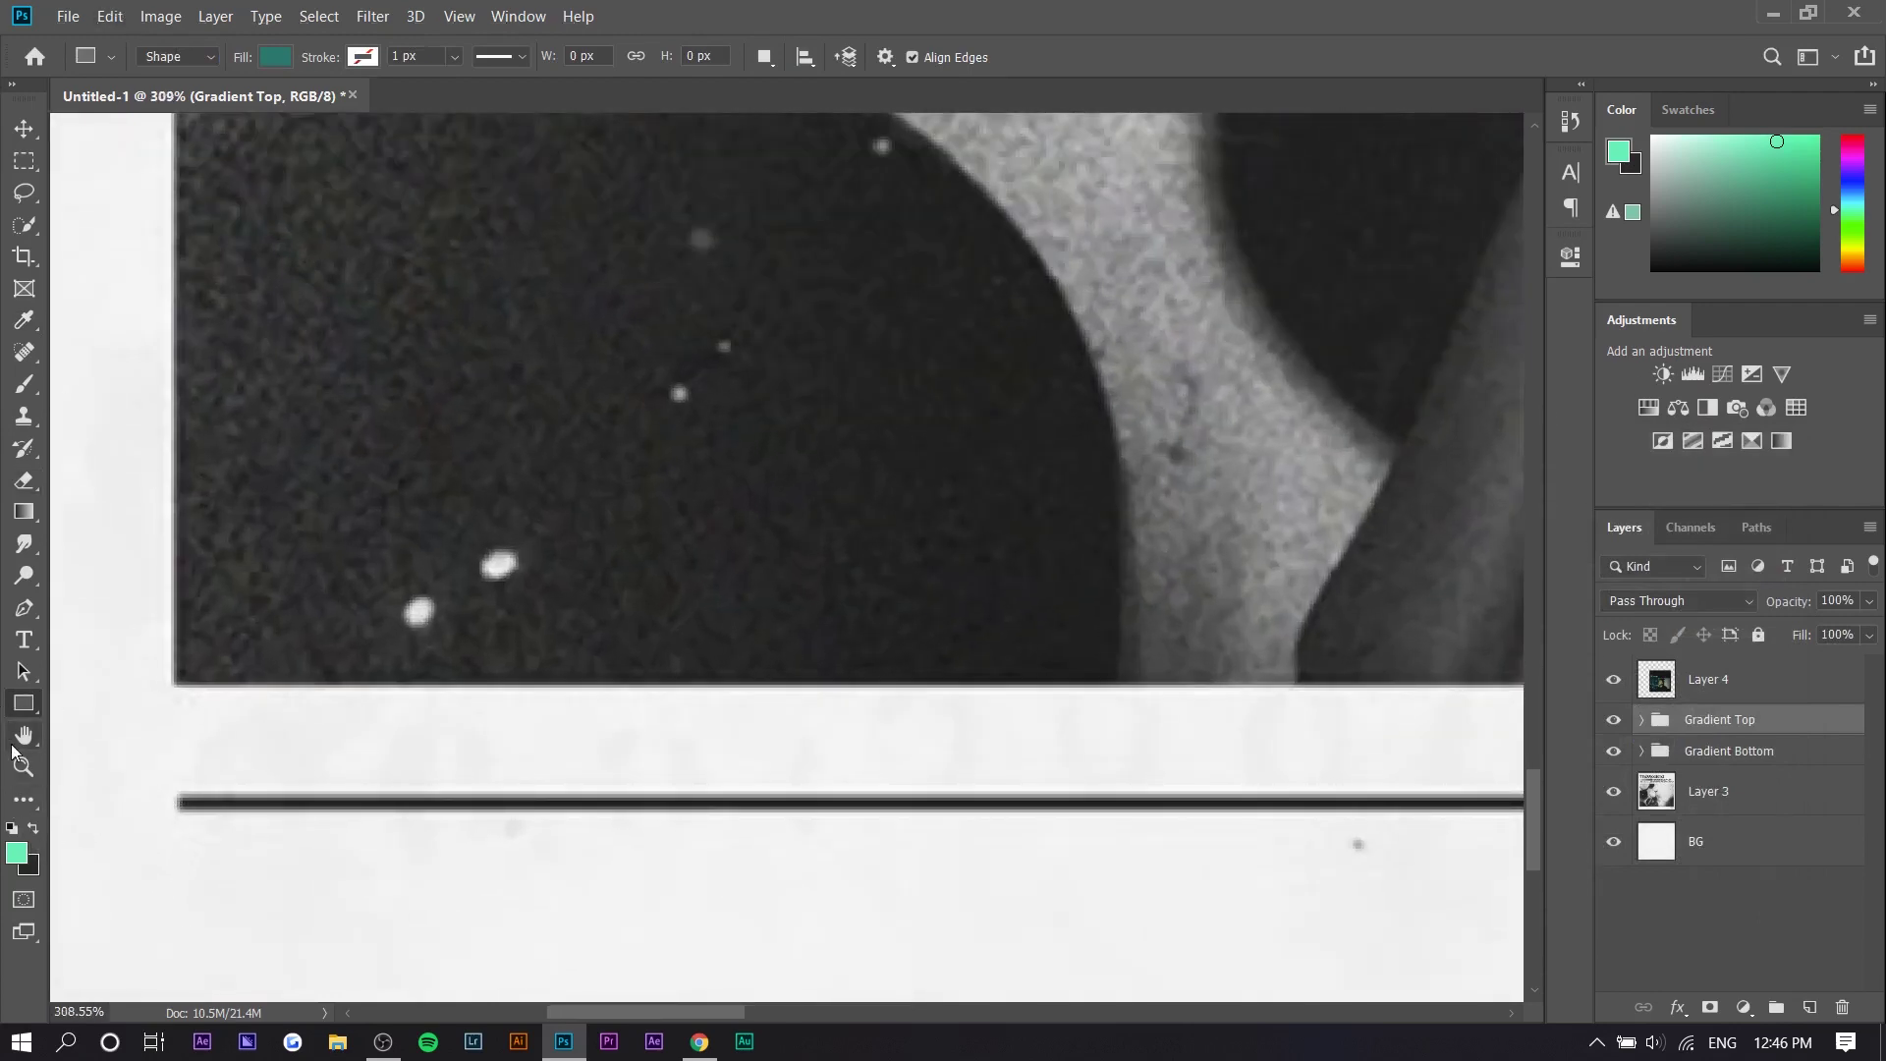
left_click(278, 57)
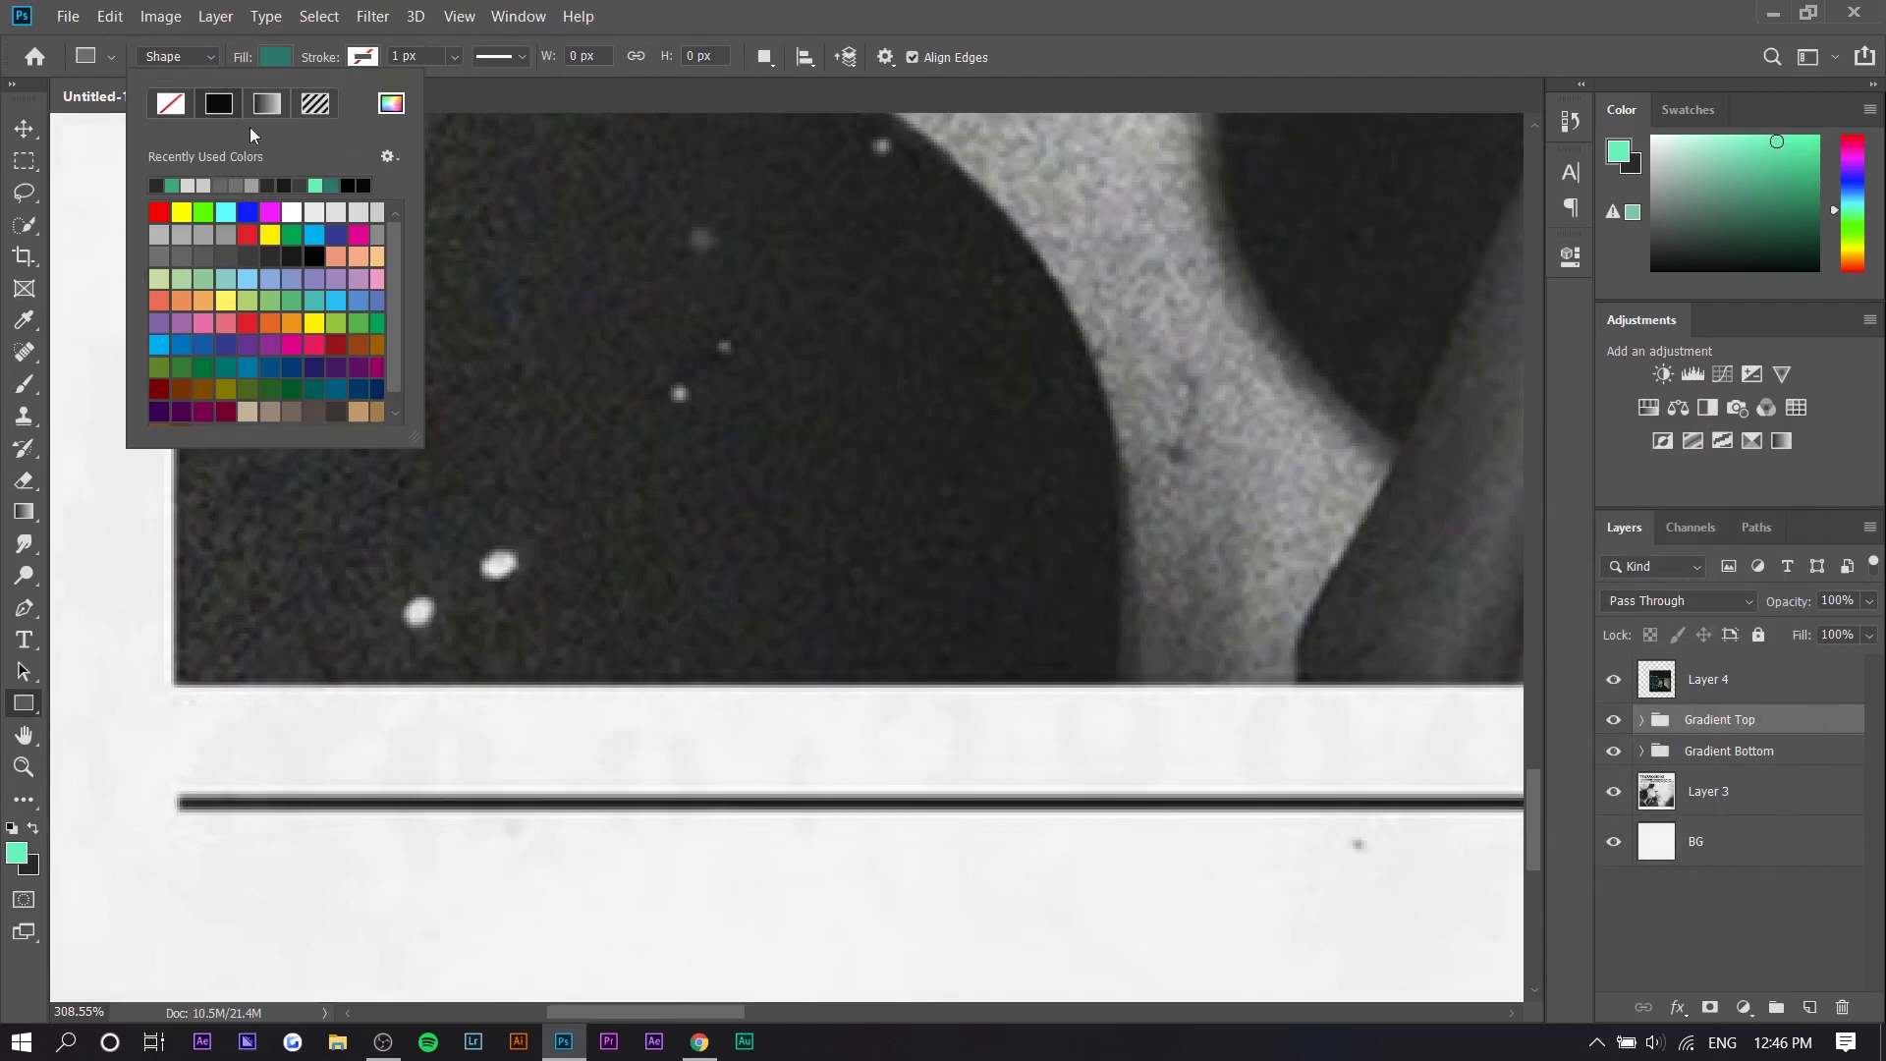
left_click(162, 184)
left_click(178, 791)
left_click_drag(178, 791, 1136, 811)
scroll(1121, 835, "up", 3)
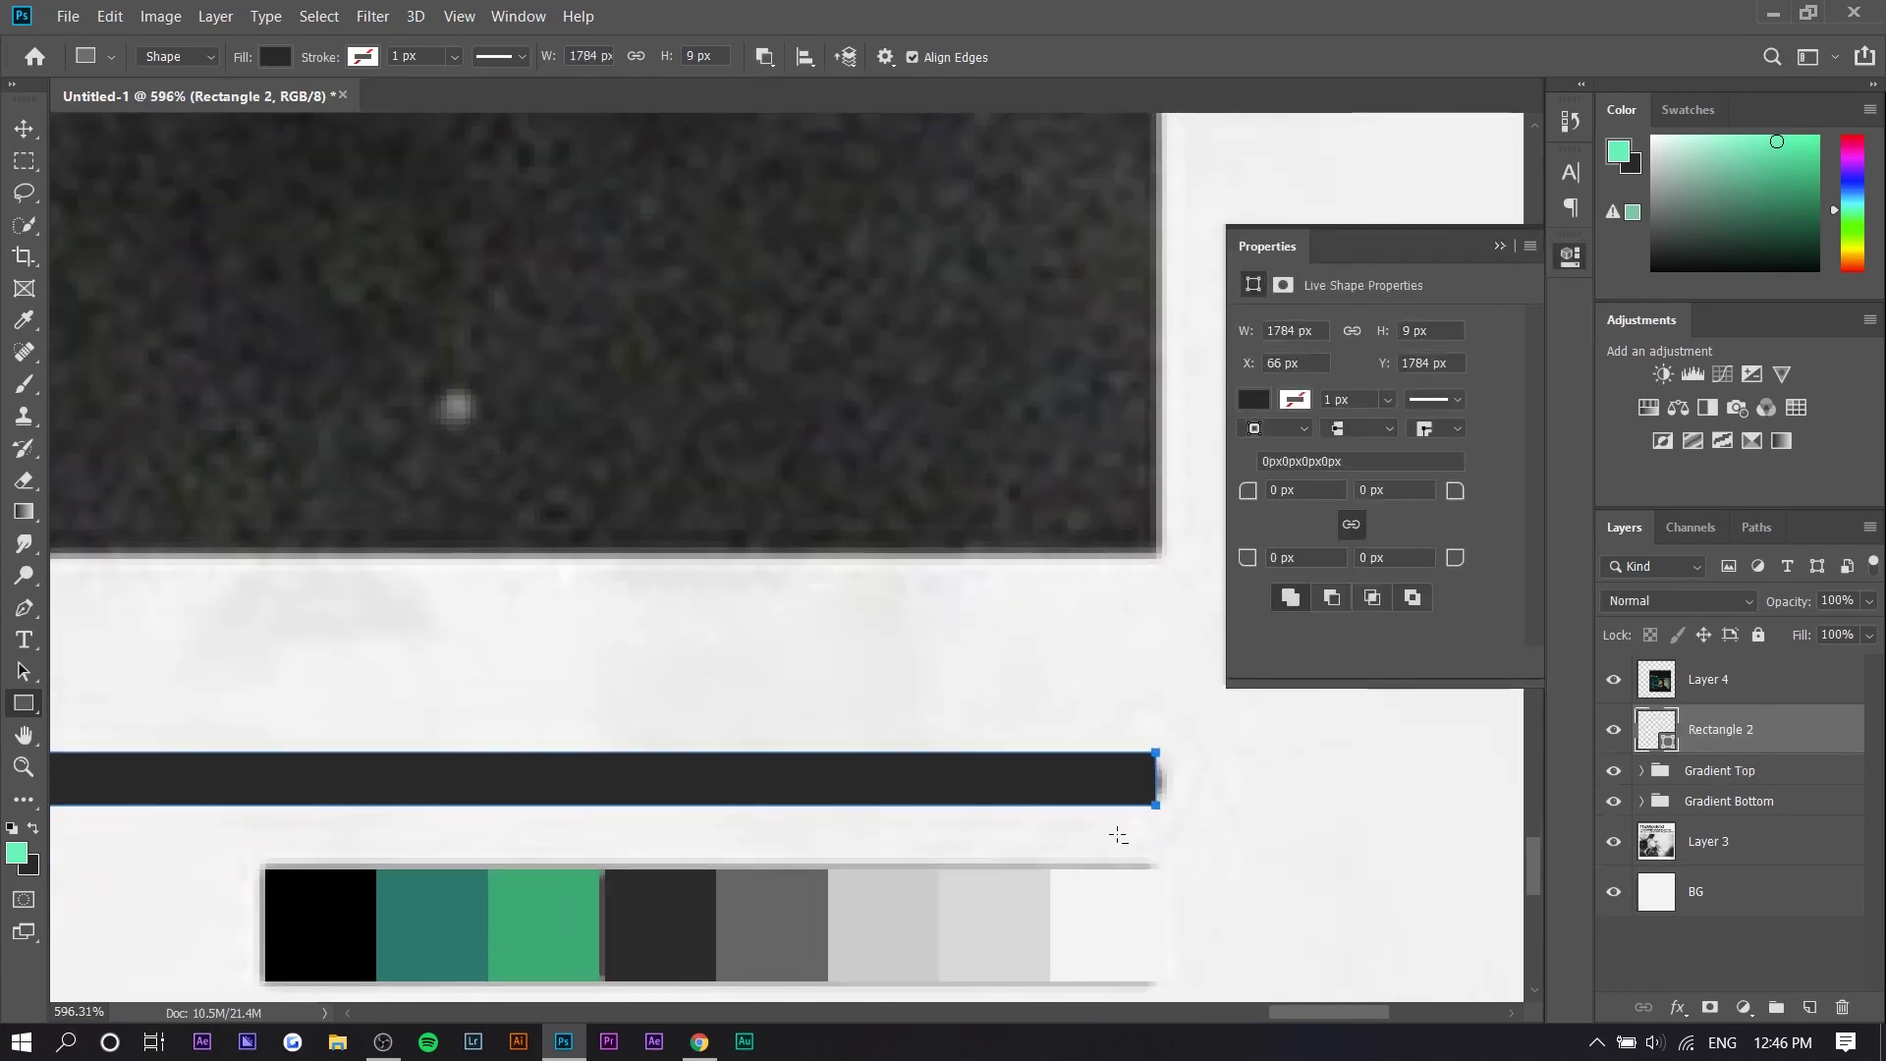
Step: Reduce the height of the new bottom line rectangle to 7 px
key("ctrl+t")
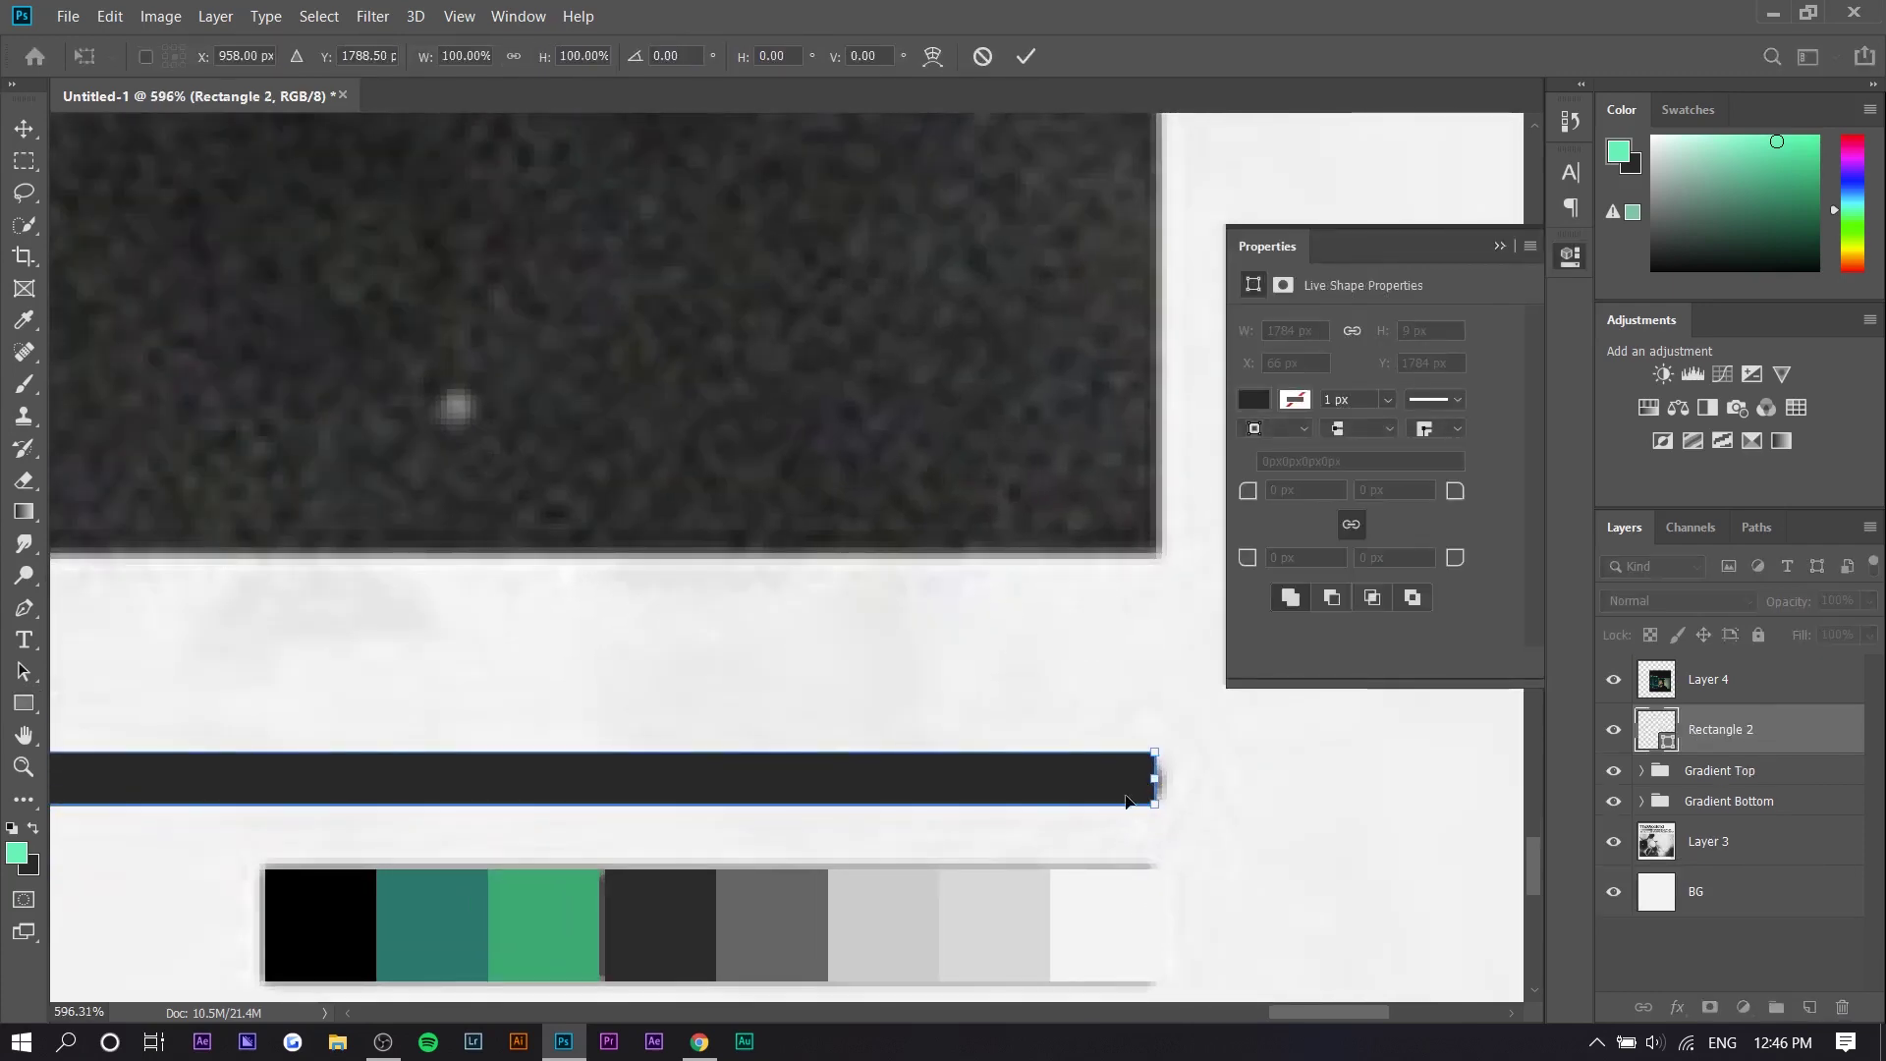
left_click_drag(1127, 813, 1127, 801)
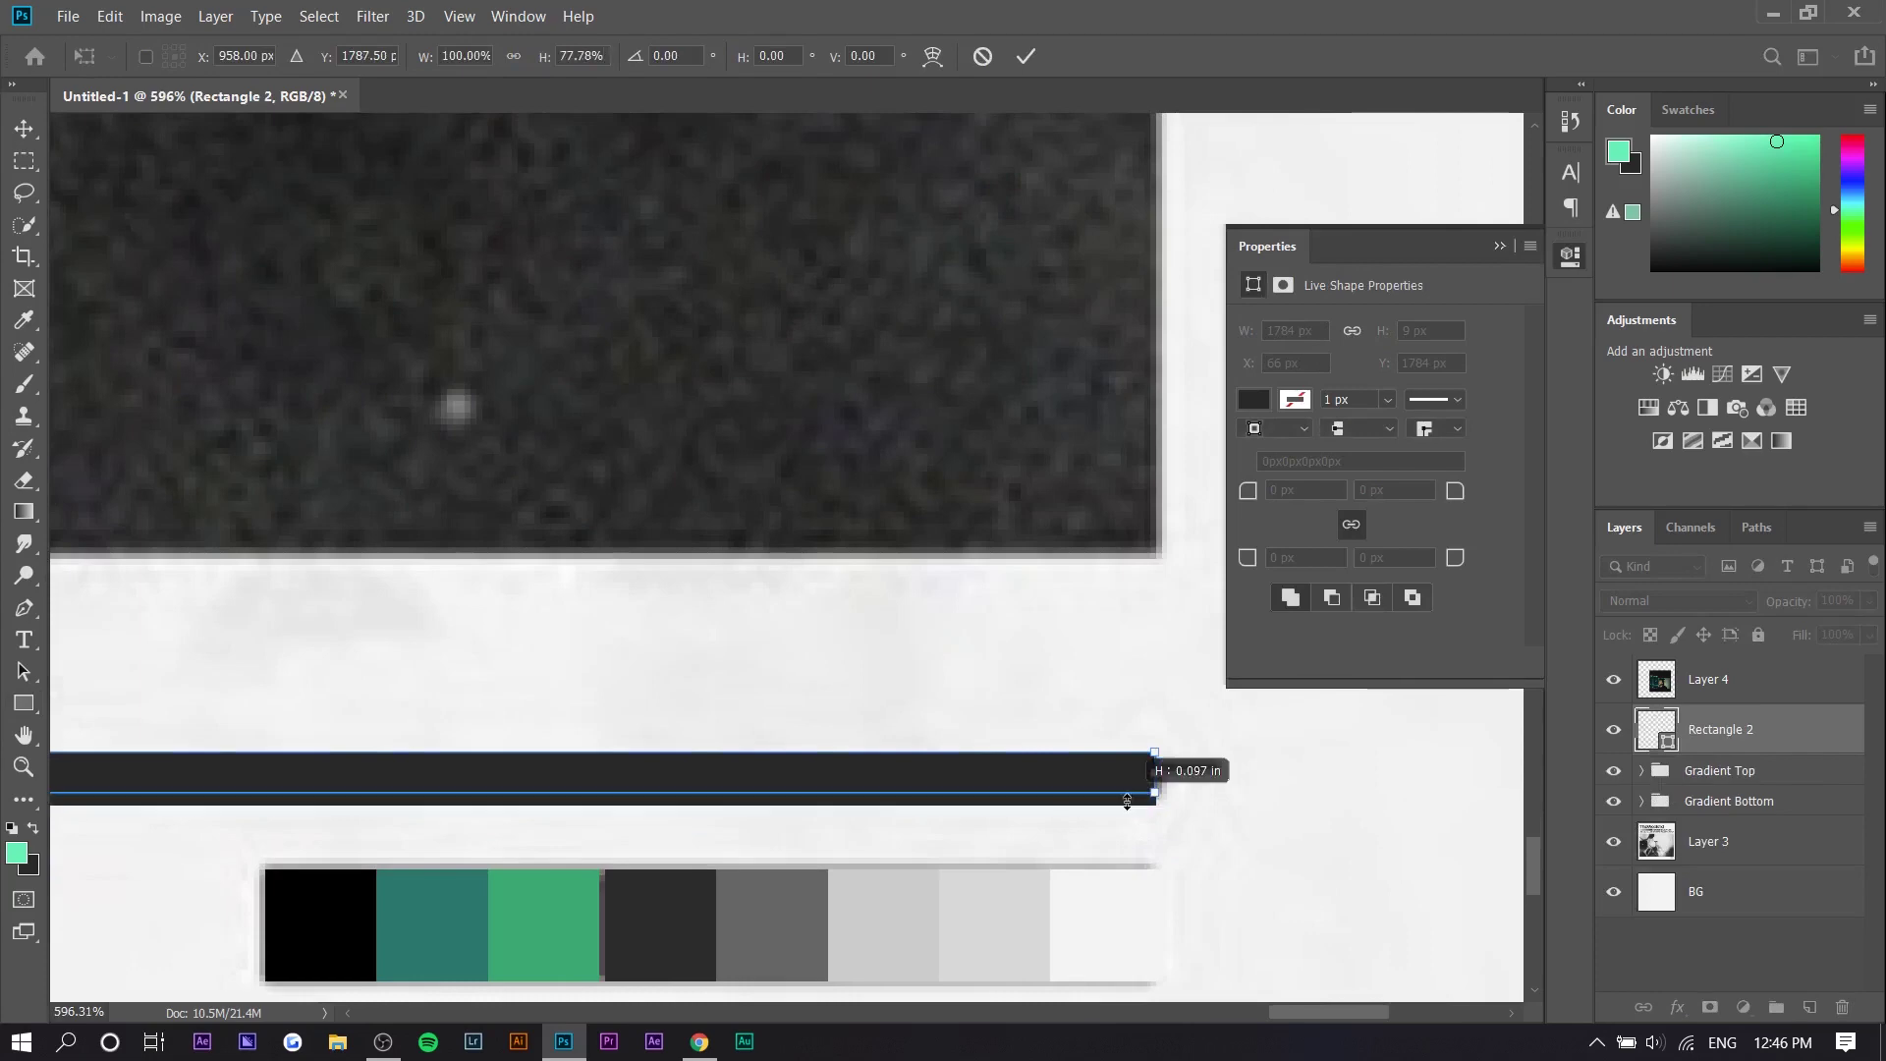
key("Return")
key("ctrl+0")
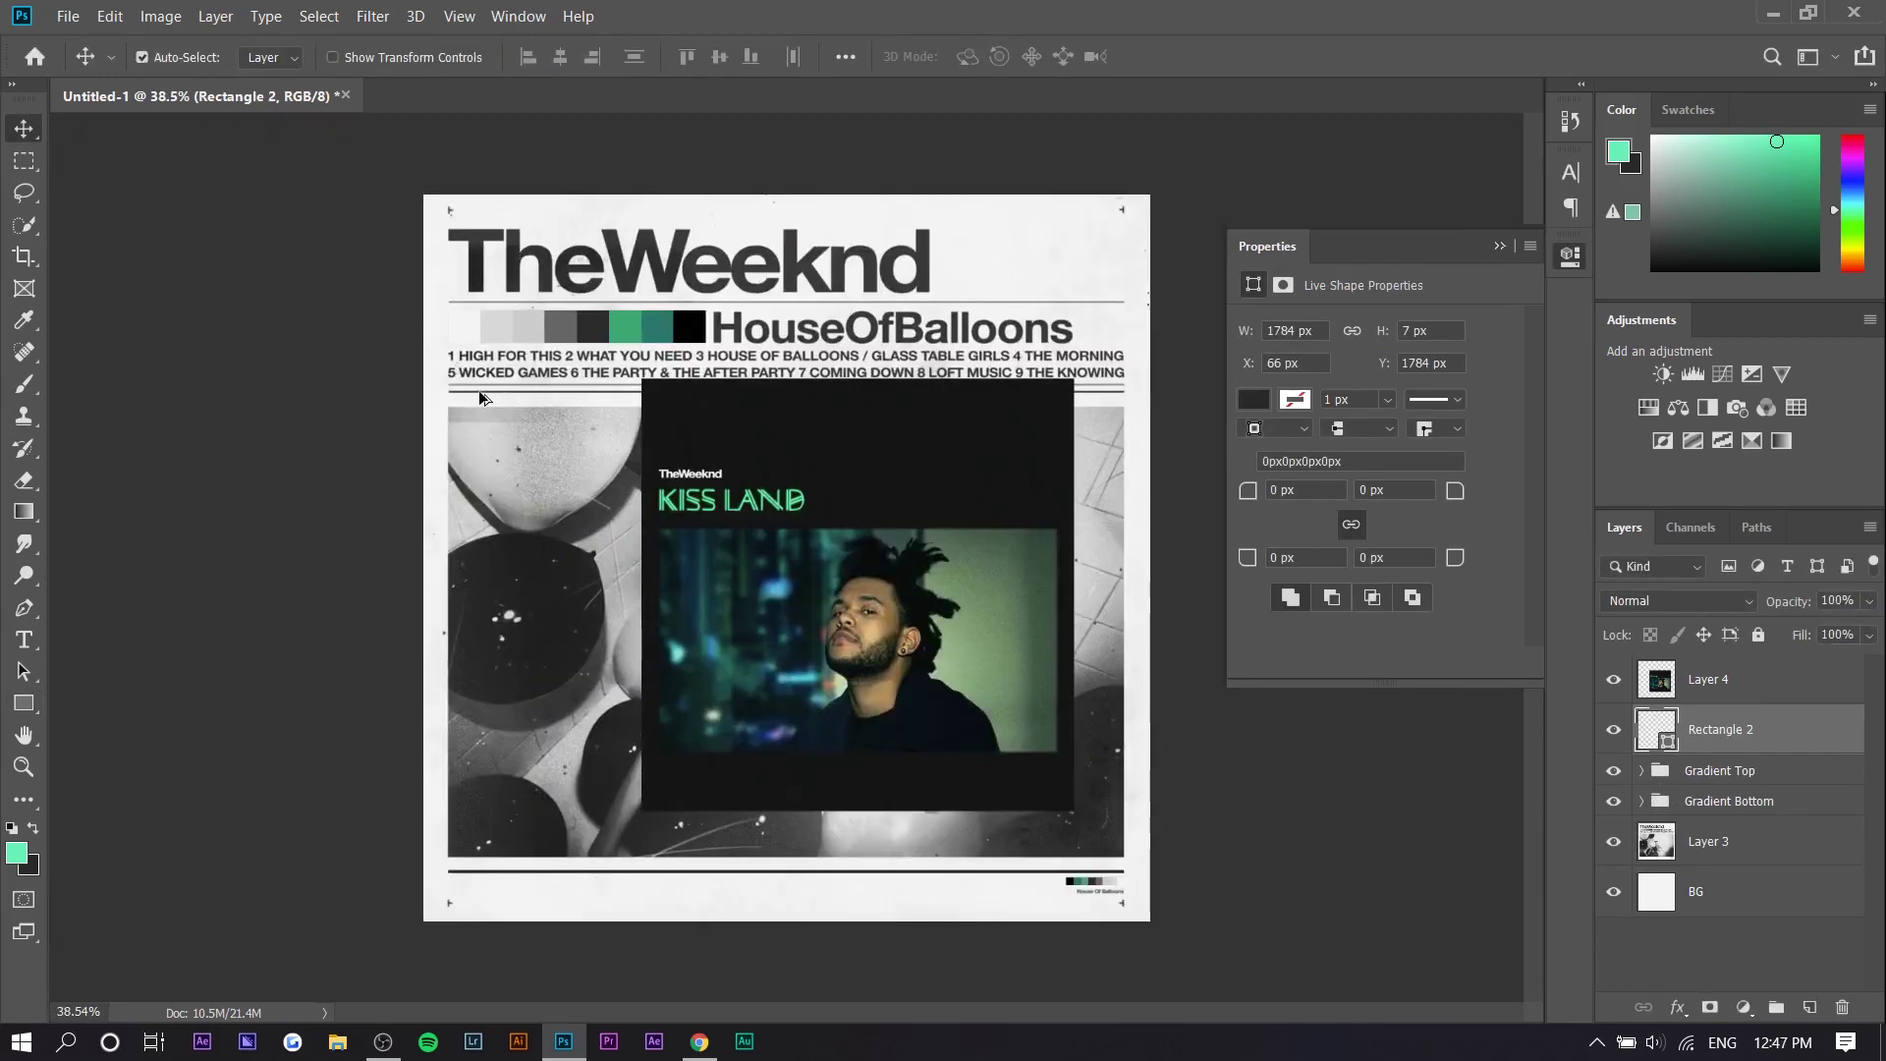
Step: Duplicate the dark bottom line to just above the large swatch strip at X 67 px, Y 298 px, and shift the Kiss Land cover lower
key("ctrl")
left_click_drag(685, 874, 667, 322)
scroll(629, 316, "up", 3)
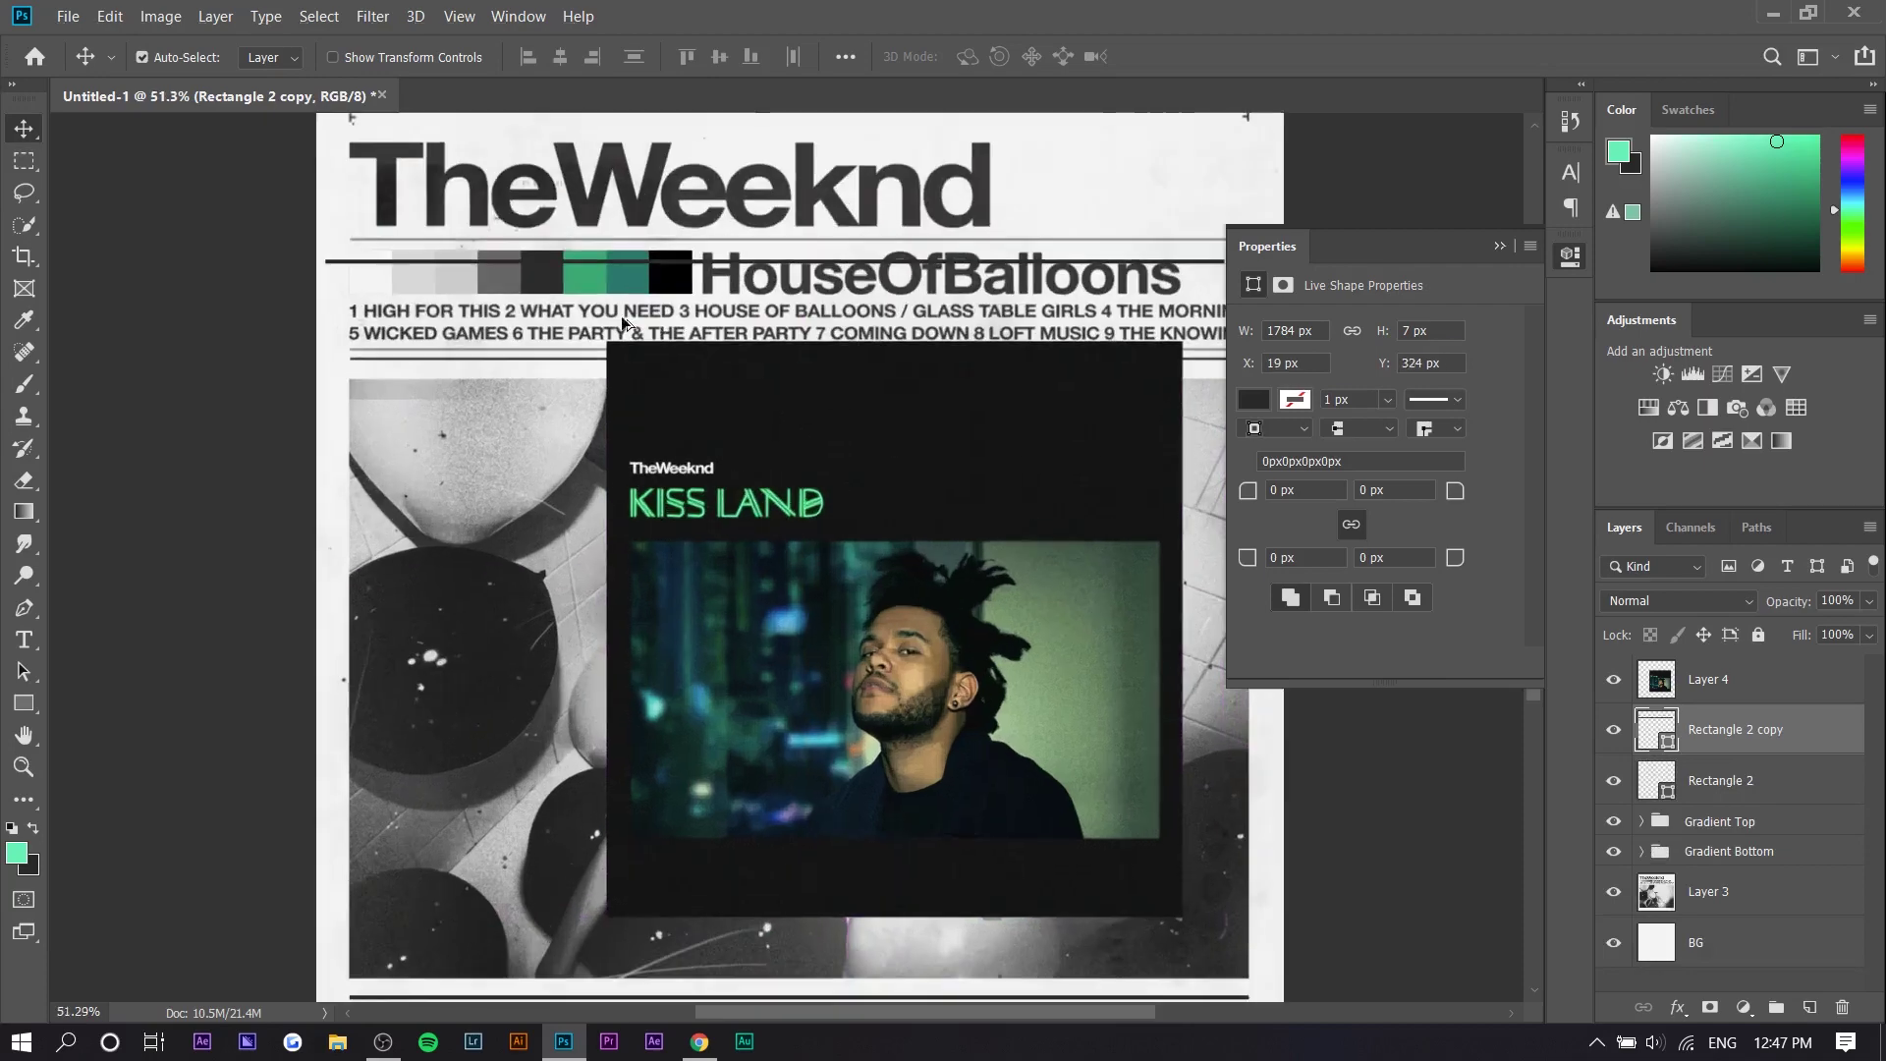
left_click_drag(753, 473, 766, 619)
scroll(362, 198, "up", 10)
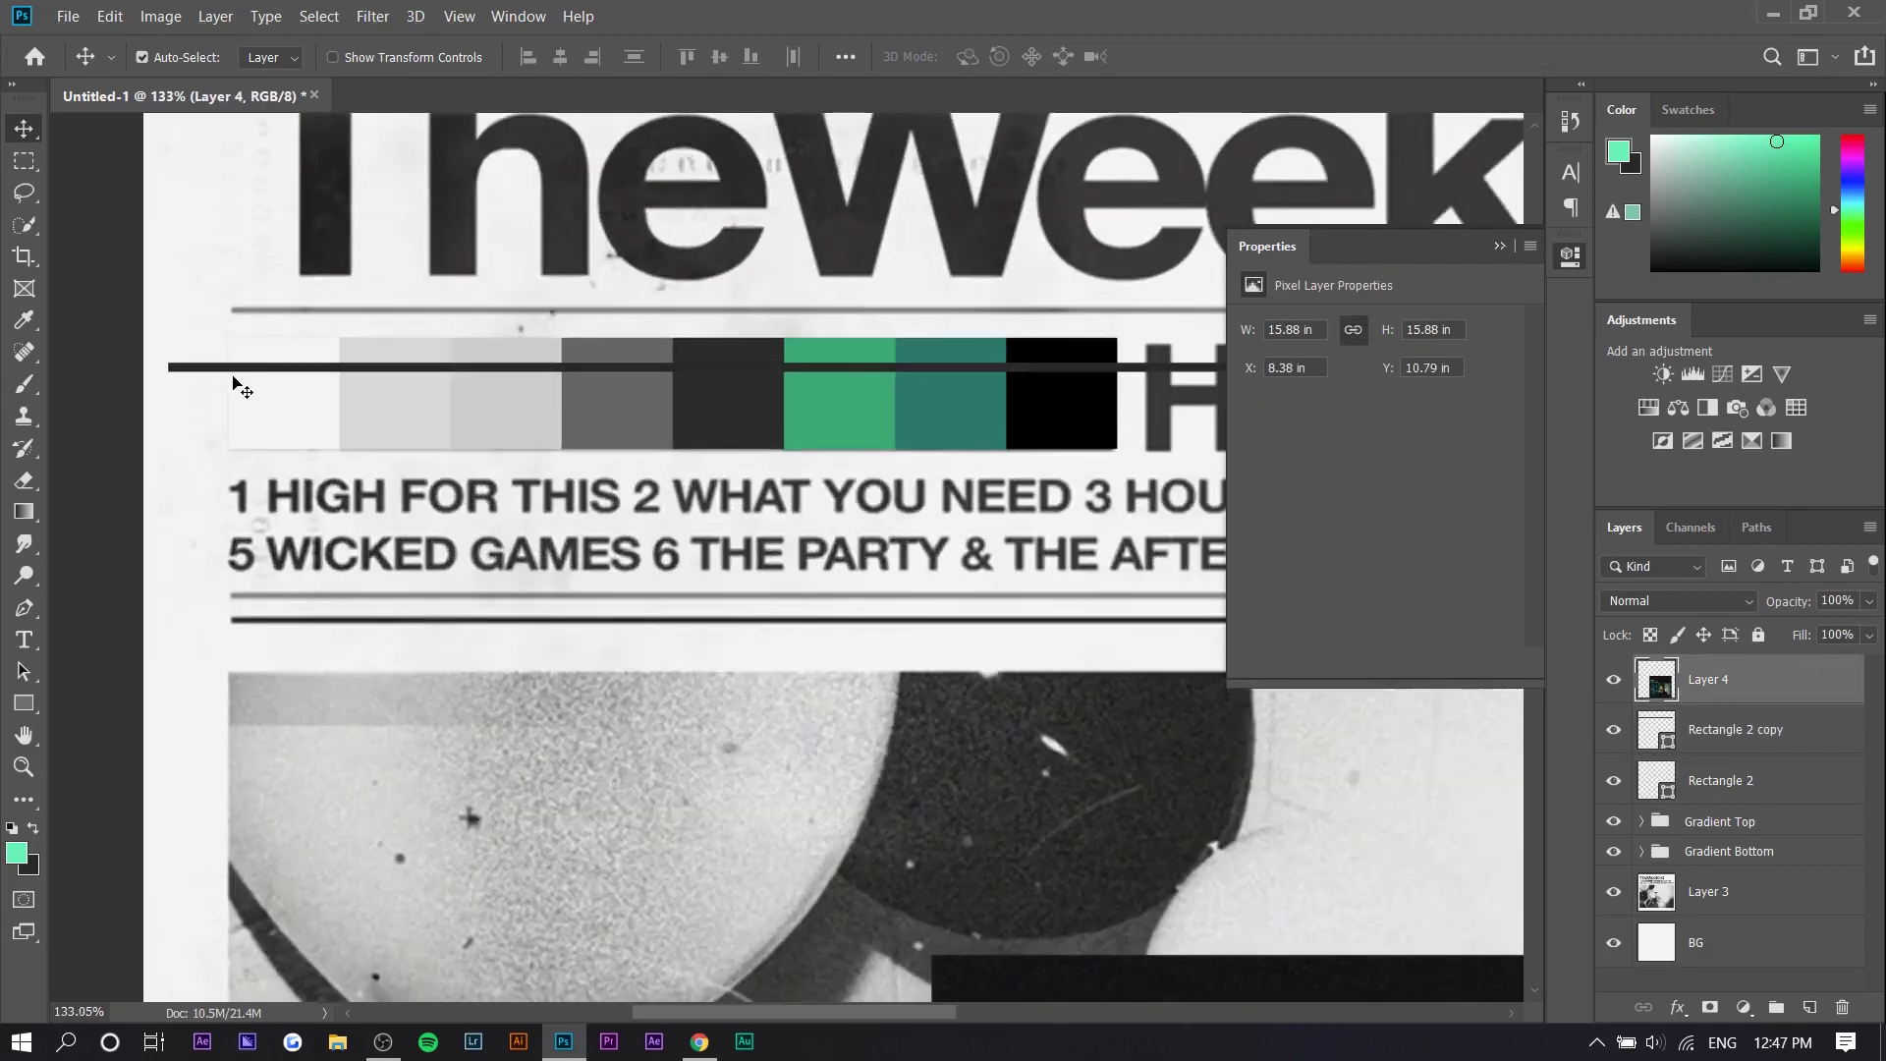
left_click_drag(236, 371, 253, 339)
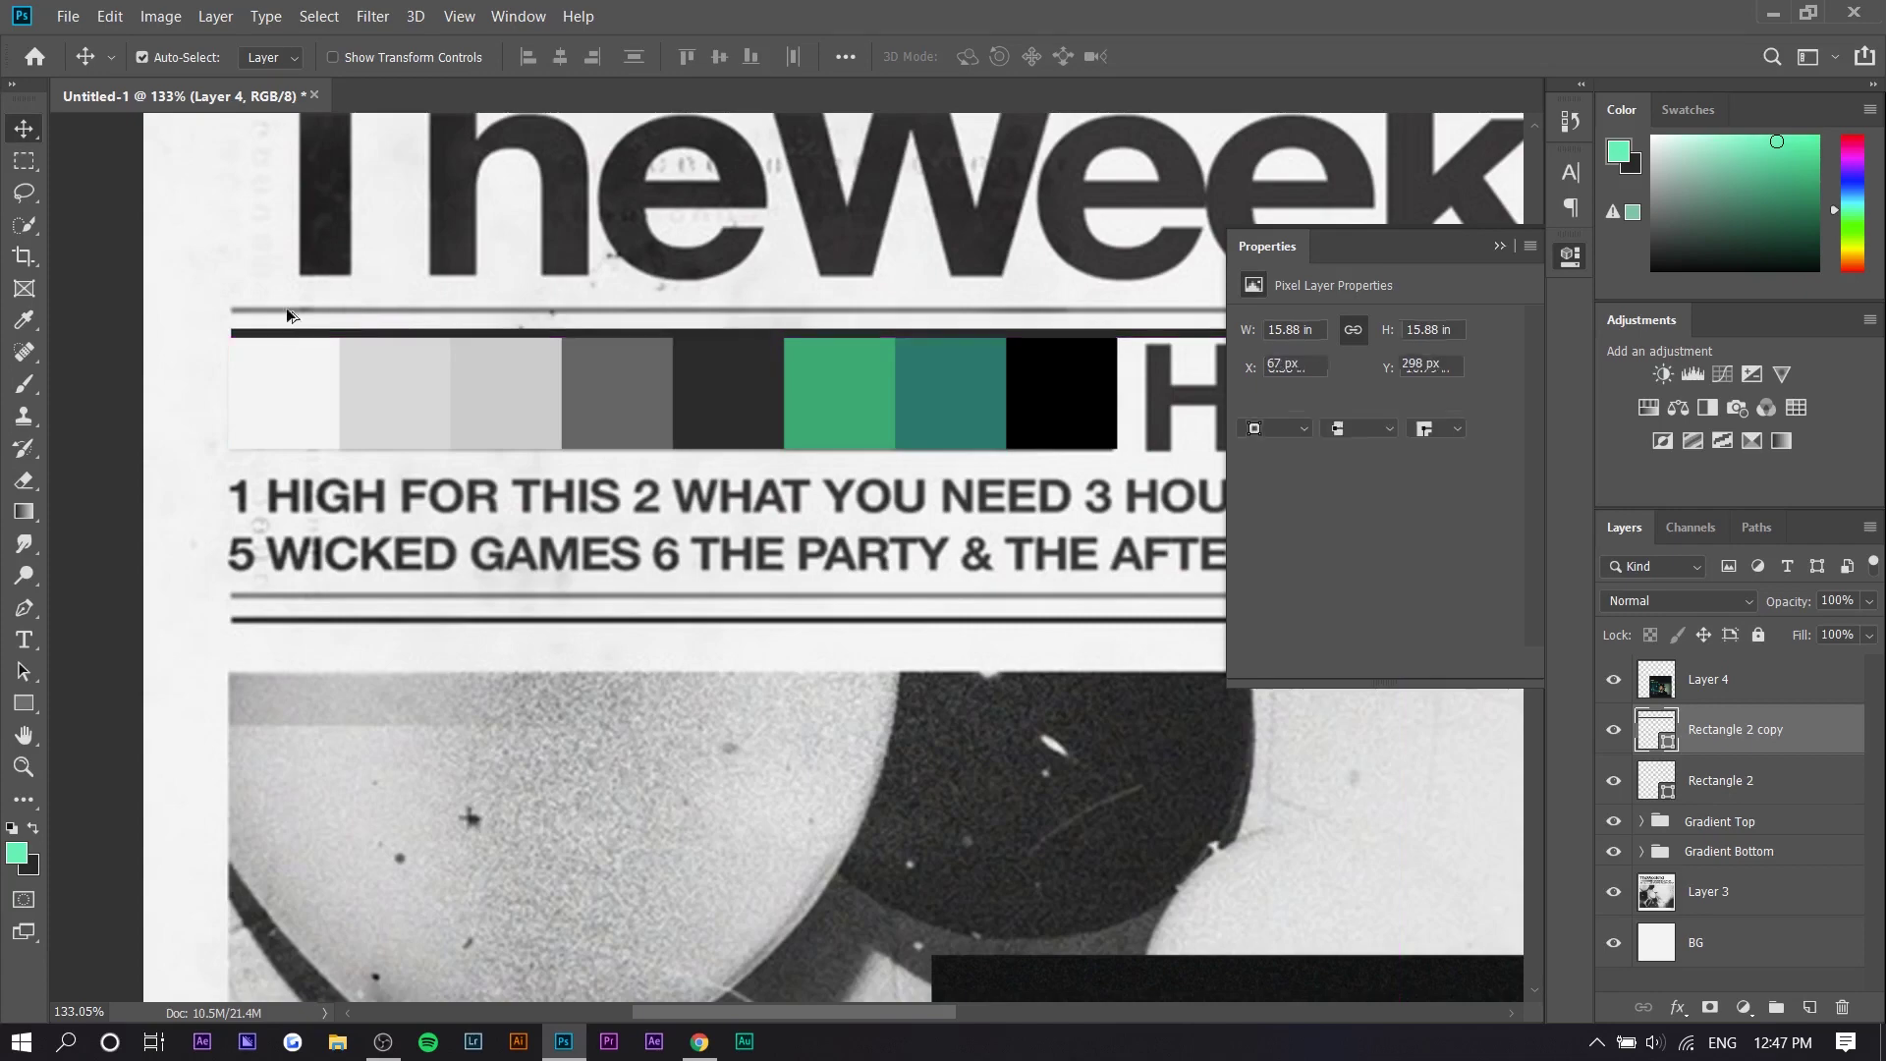
scroll(253, 280, "up", 3)
scroll(254, 267, "up", 3)
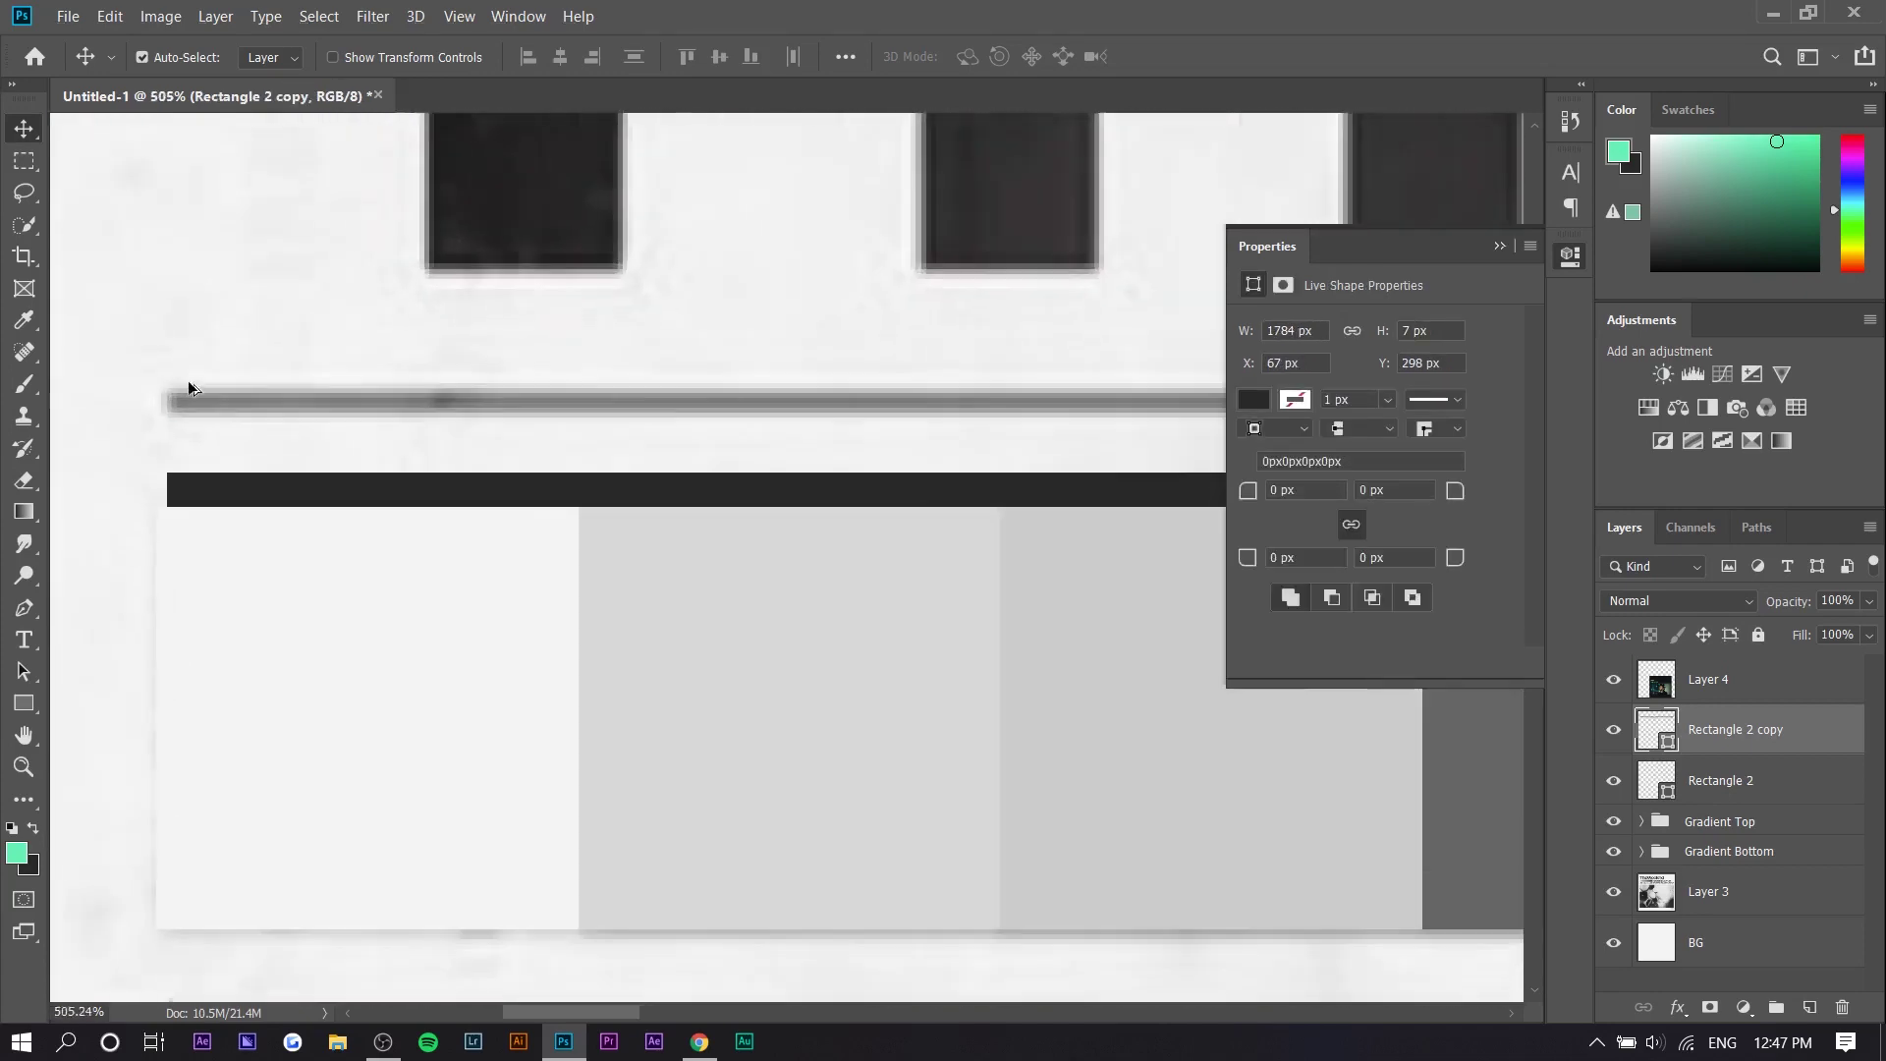
Step: Sample the gray of the thin line beneath the TheWeeknd title and fill the copied line with it
left_click(17, 855)
left_click(313, 393)
left_click(1672, 487)
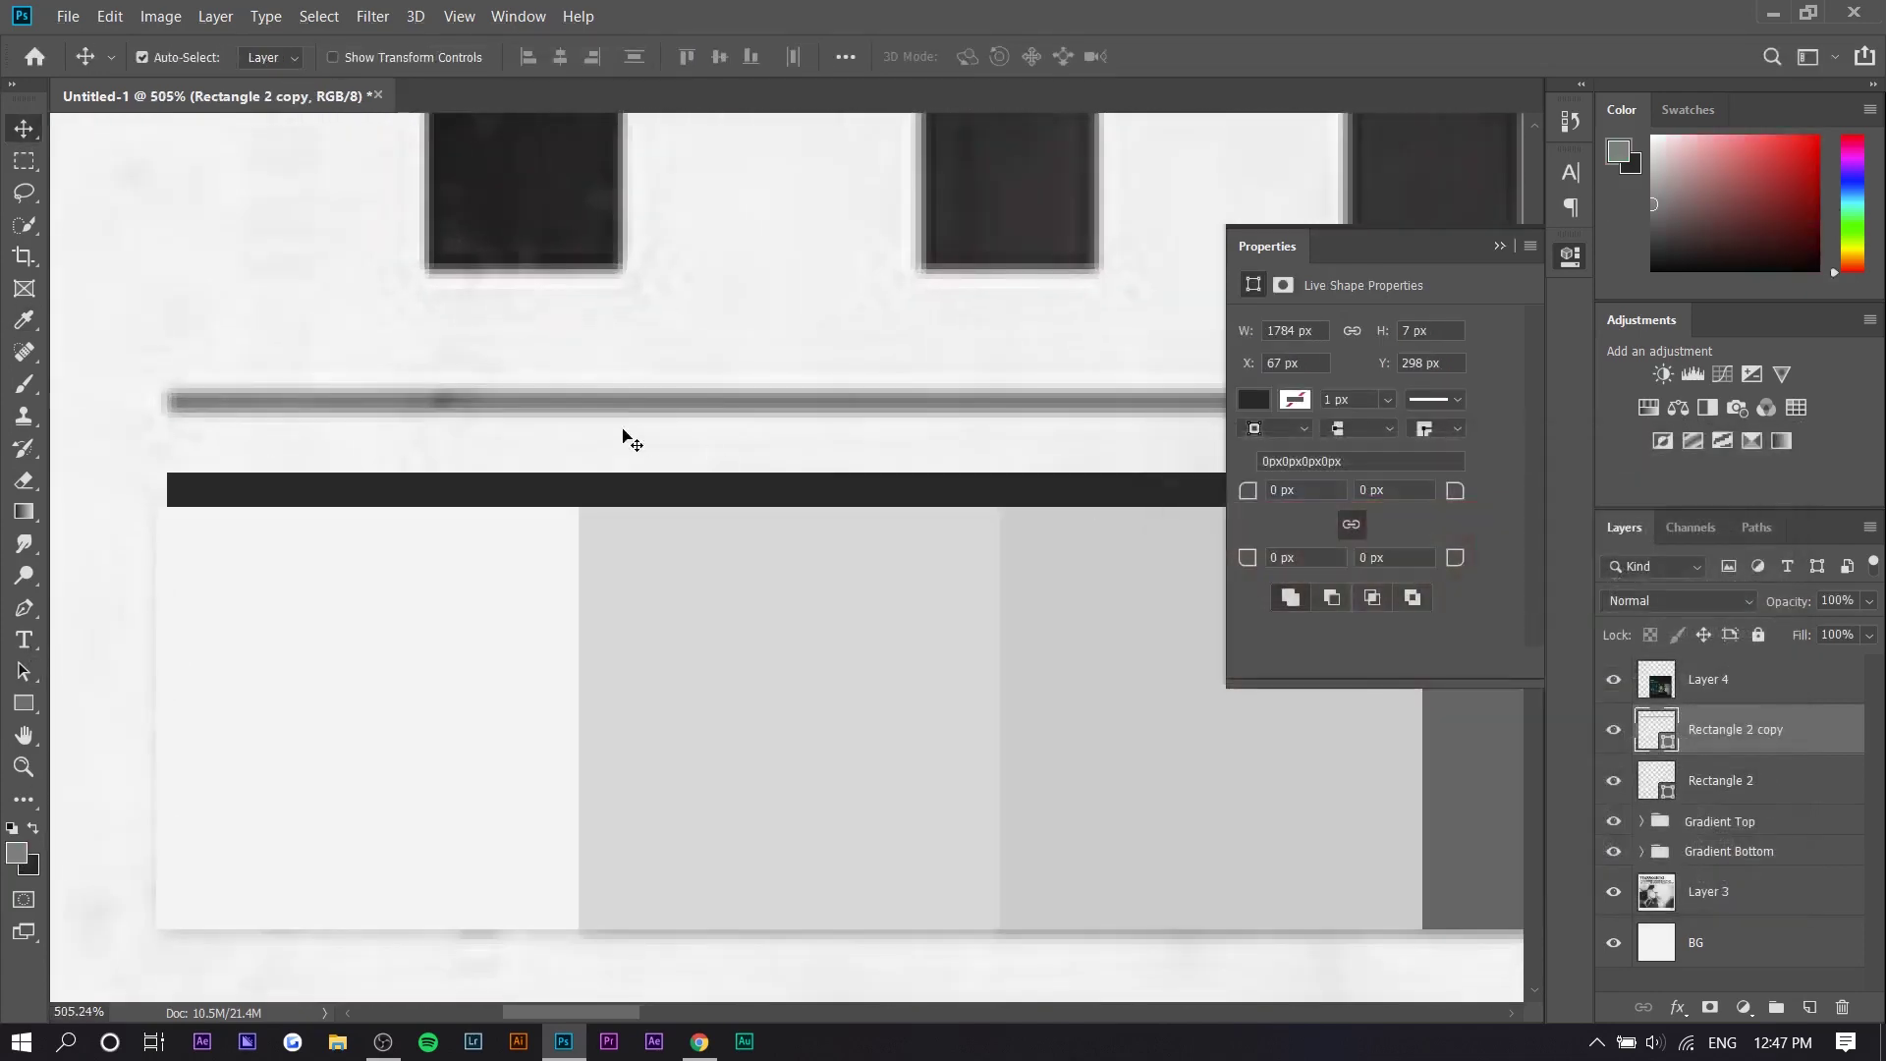
left_click(24, 703)
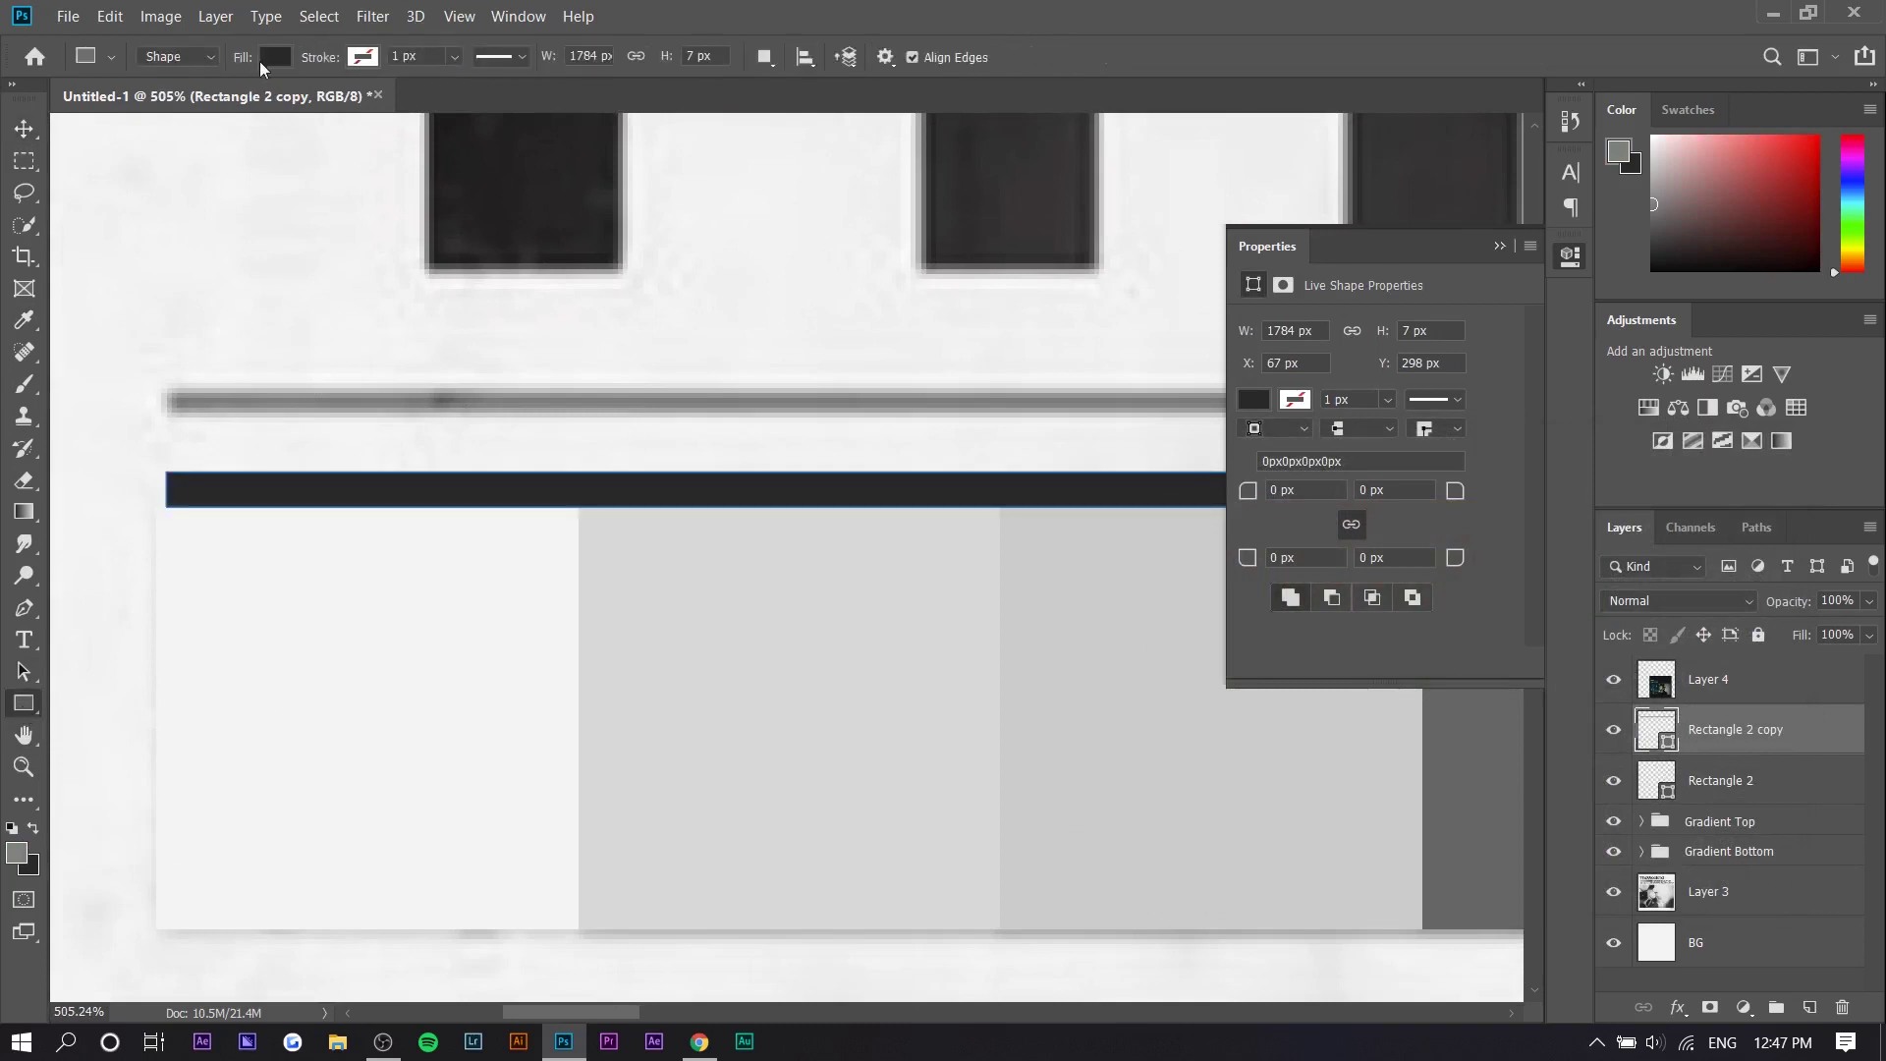
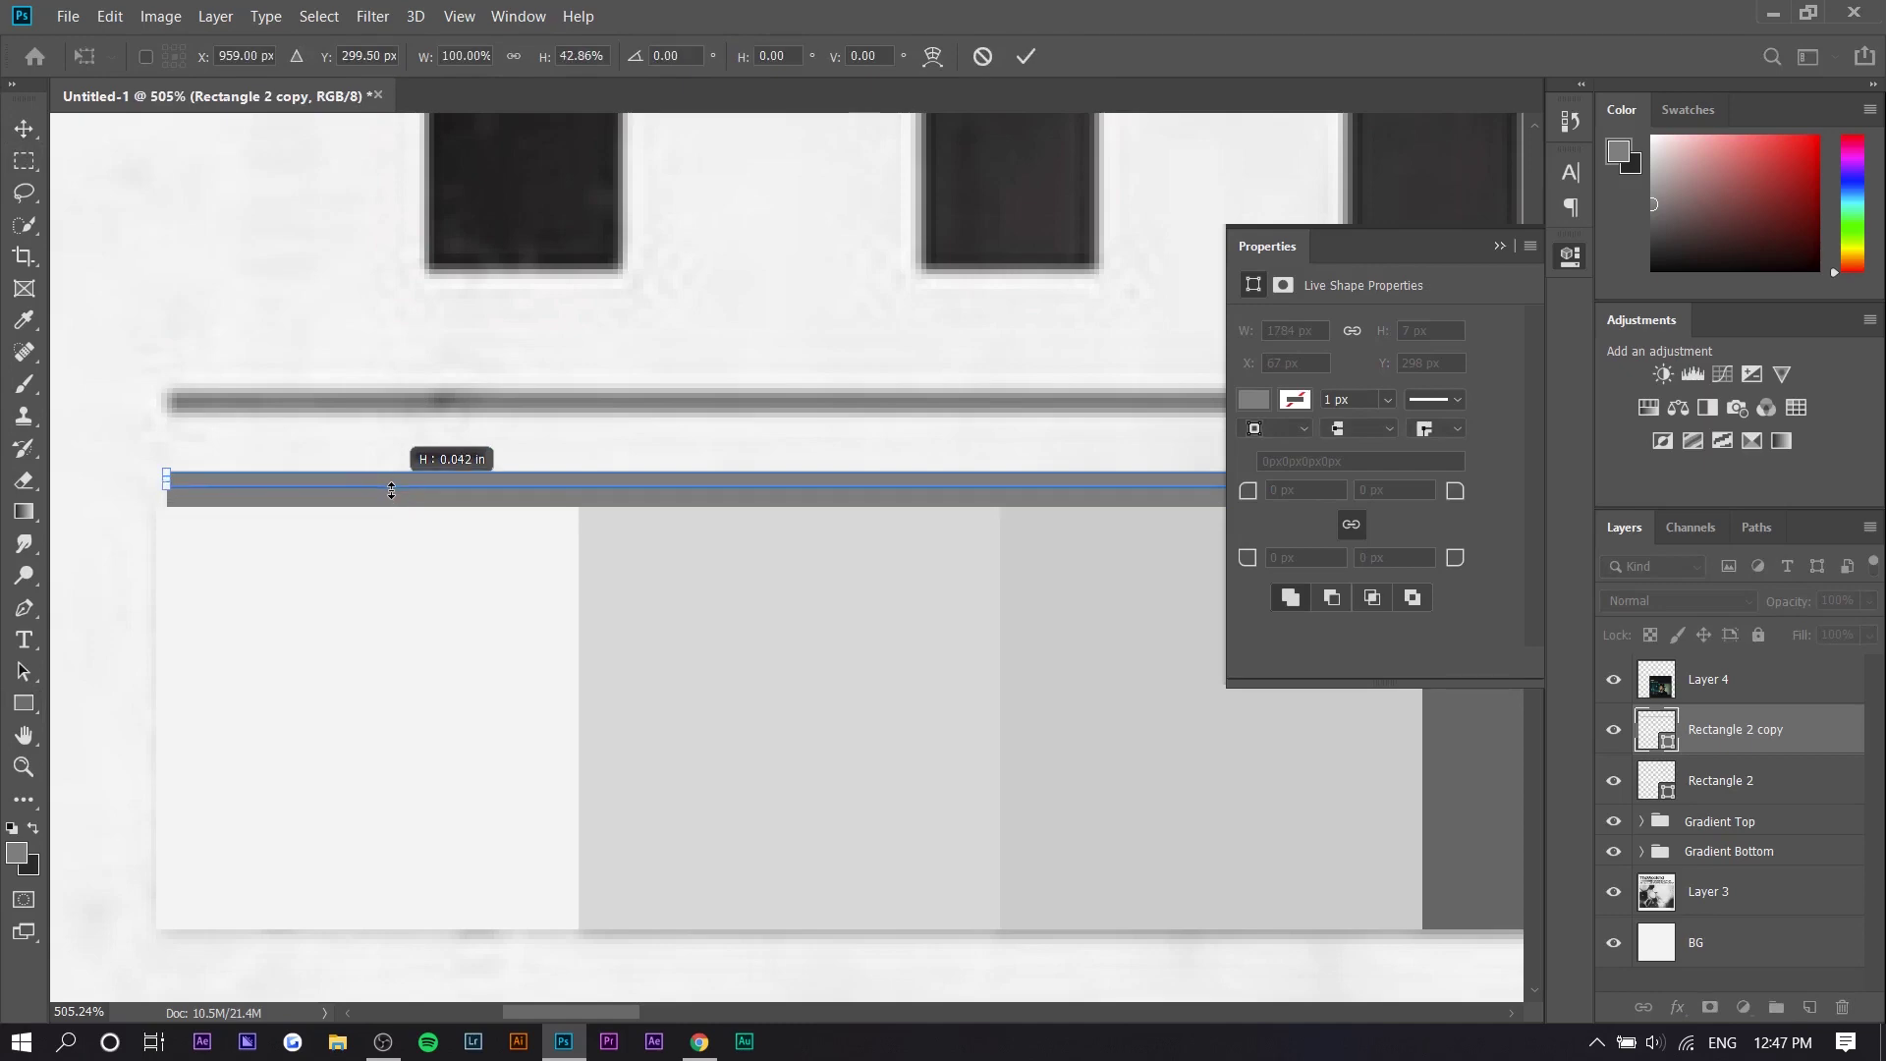
Step: Thin the gray copied line to 3 px and place it over the line beneath the title at X 68 px, Y 282 px
key("Return")
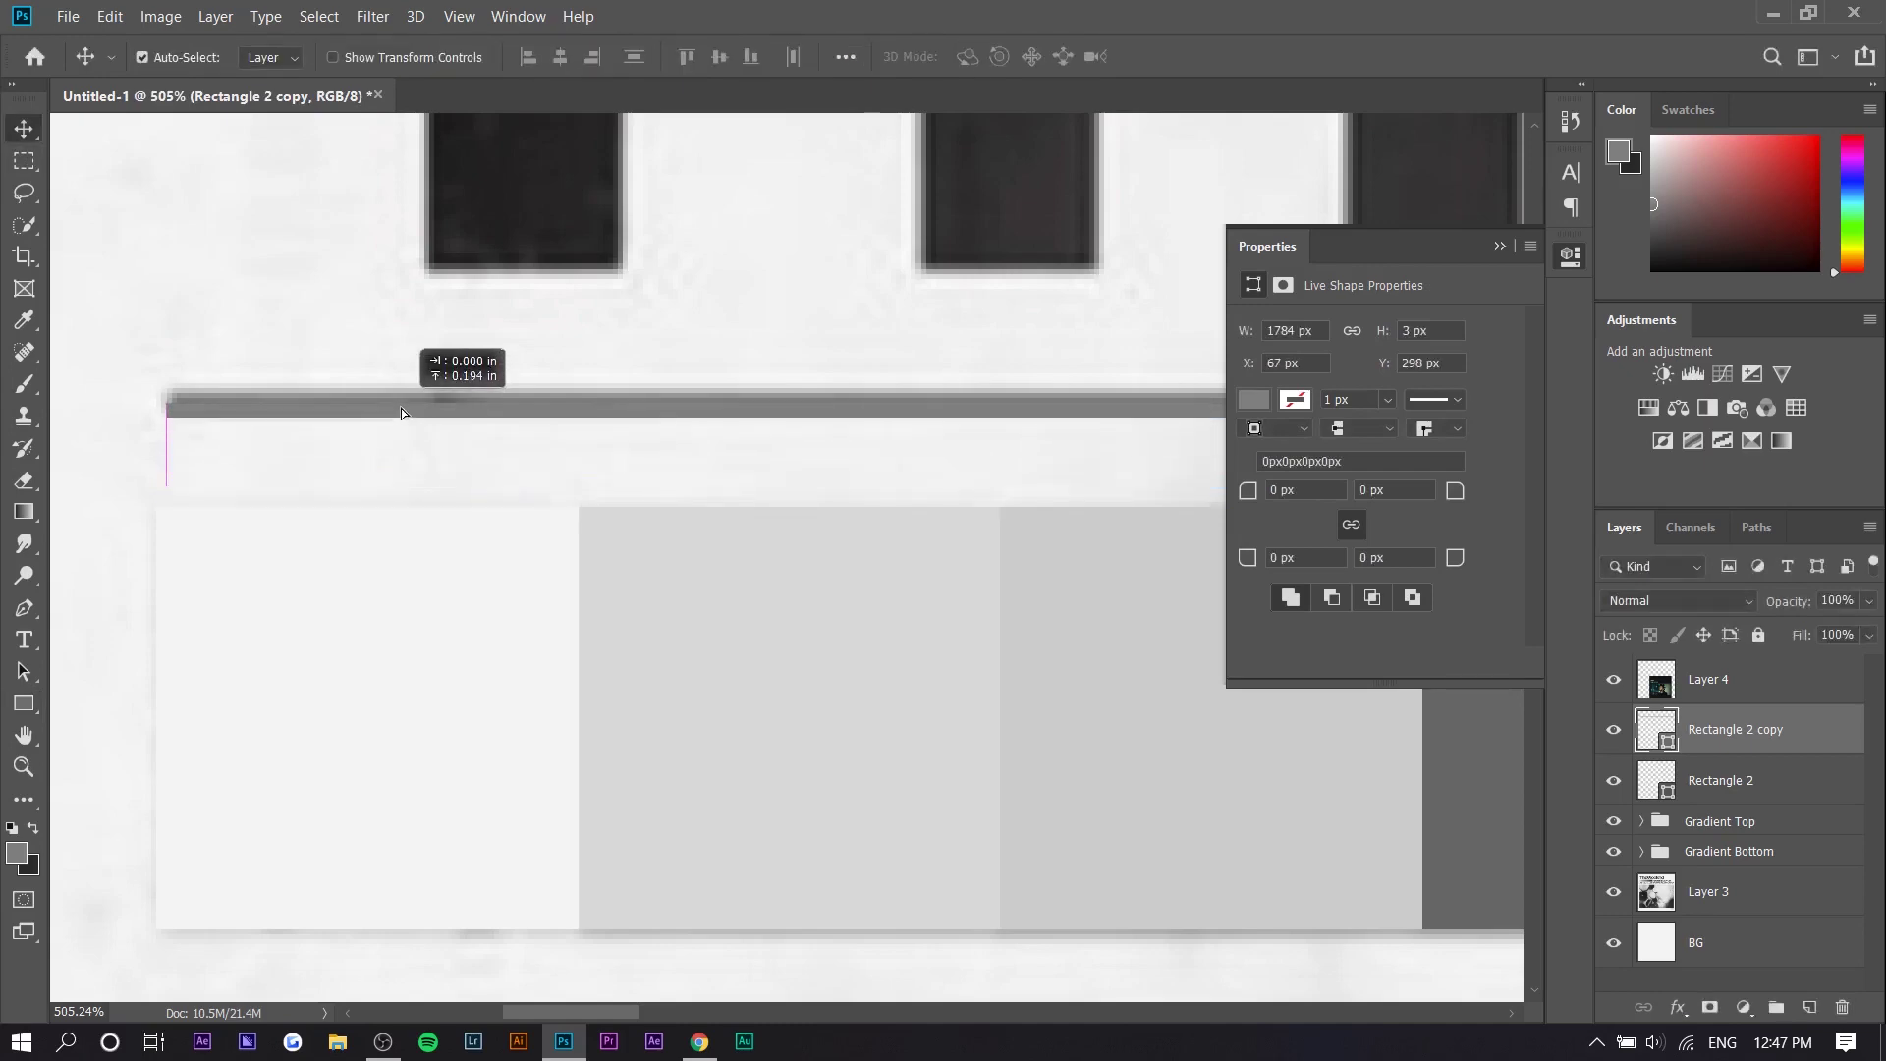
scroll(327, 528, "down", 5)
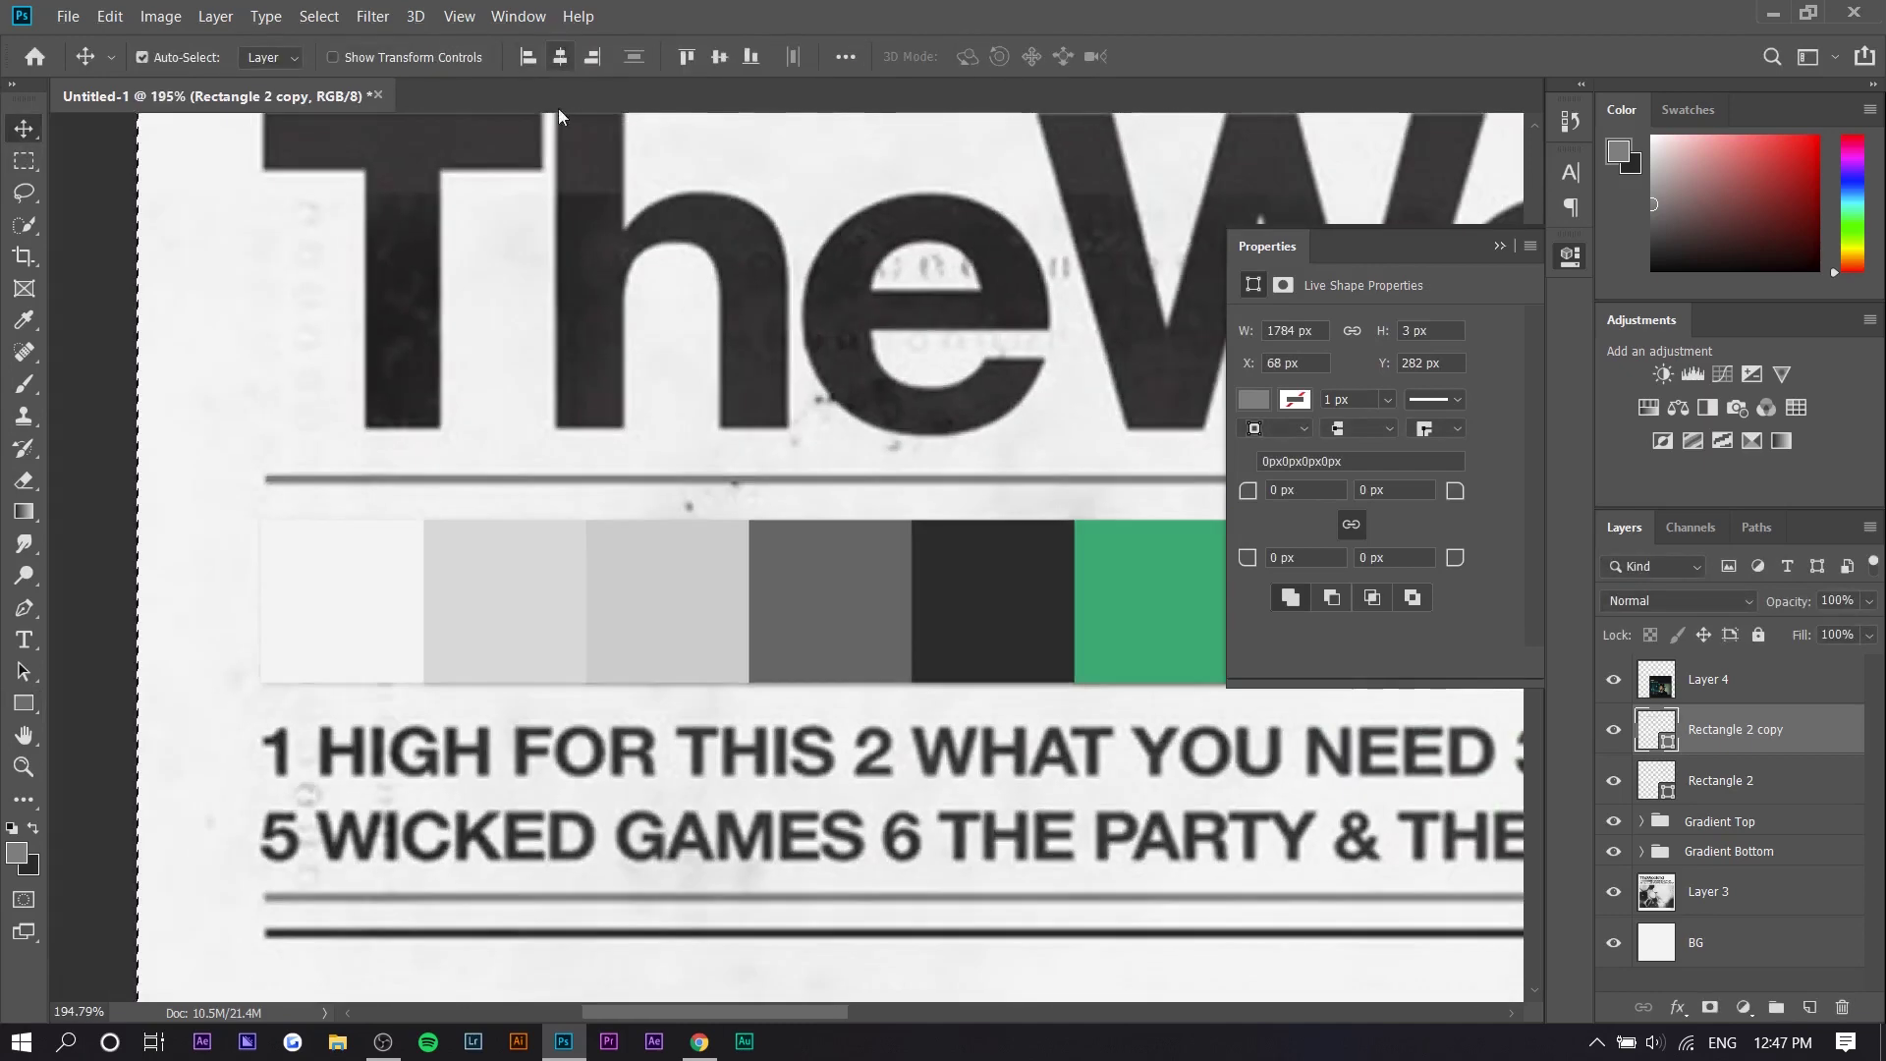
scroll(392, 720, "down", 6)
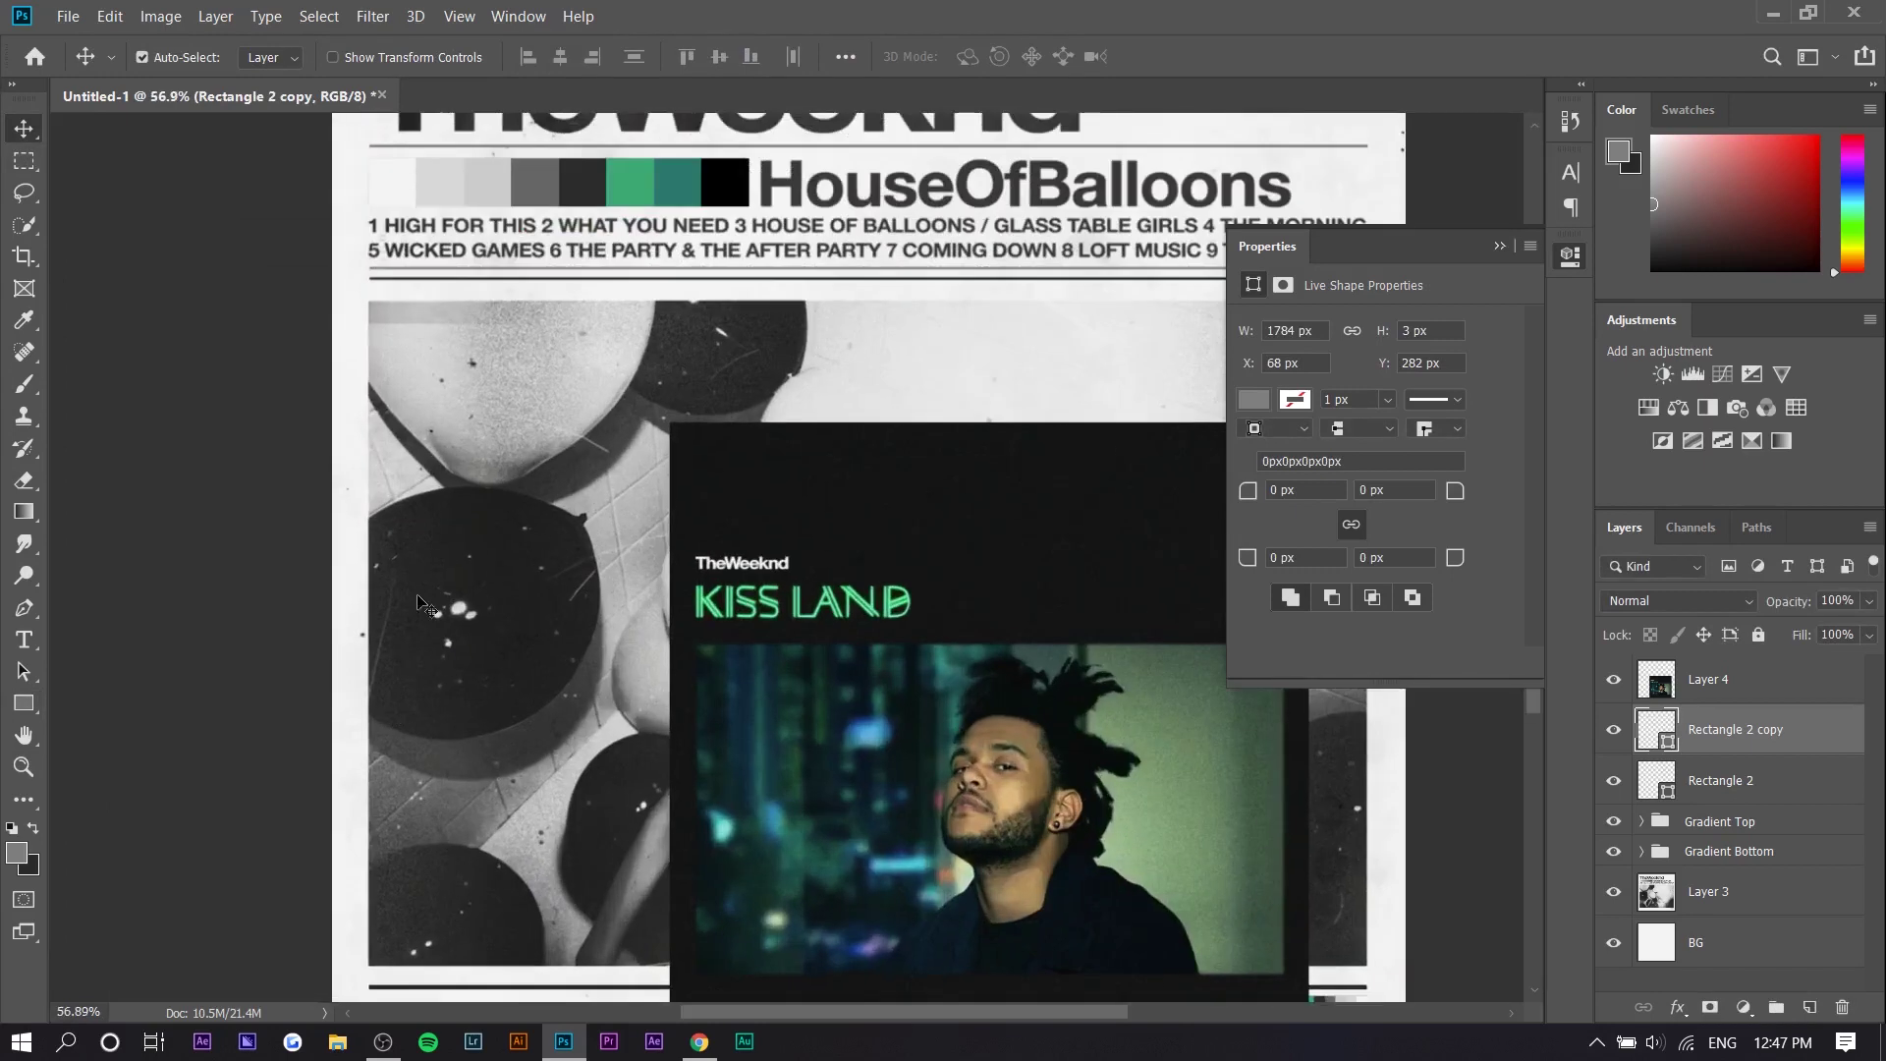
scroll(420, 603, "down", 2)
Step: Check the recreated shapes with Layer 3 hidden, restore it, then move the Kiss Land cover higher and hide it
left_click(1613, 894)
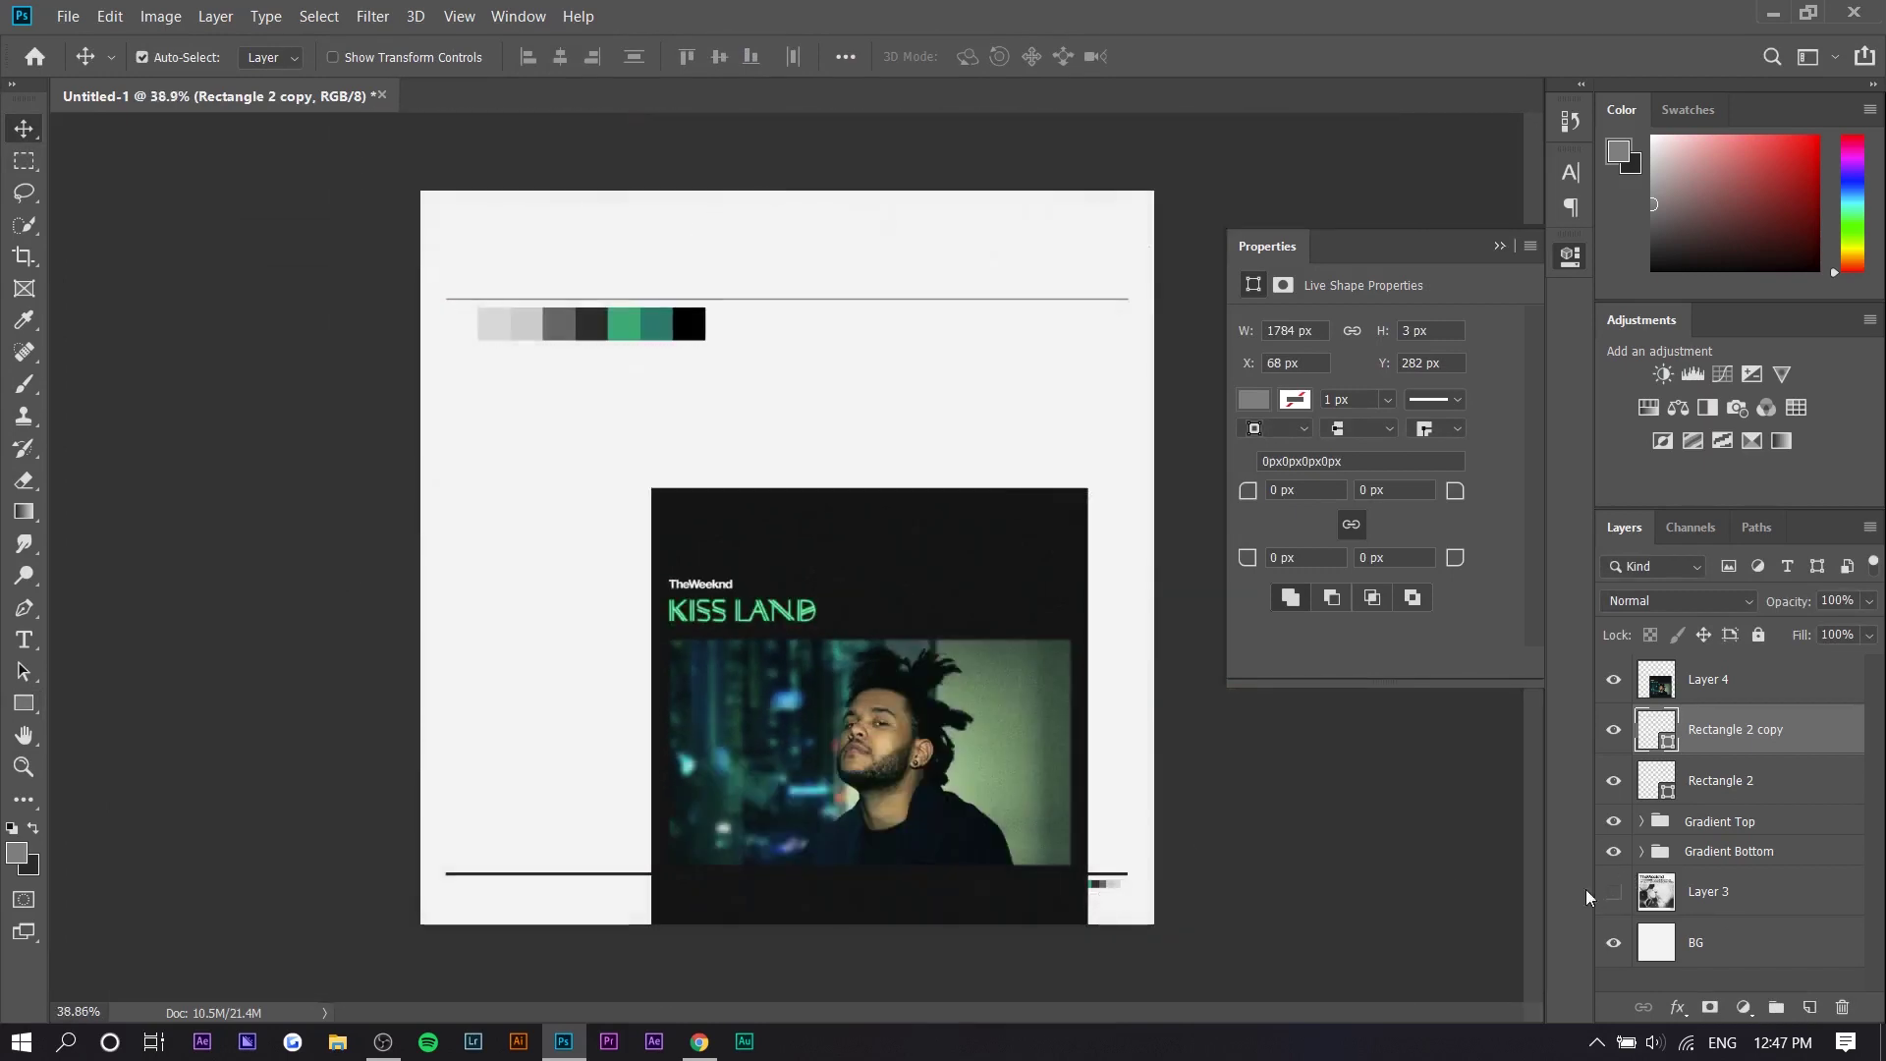
left_click_drag(813, 727, 754, 629)
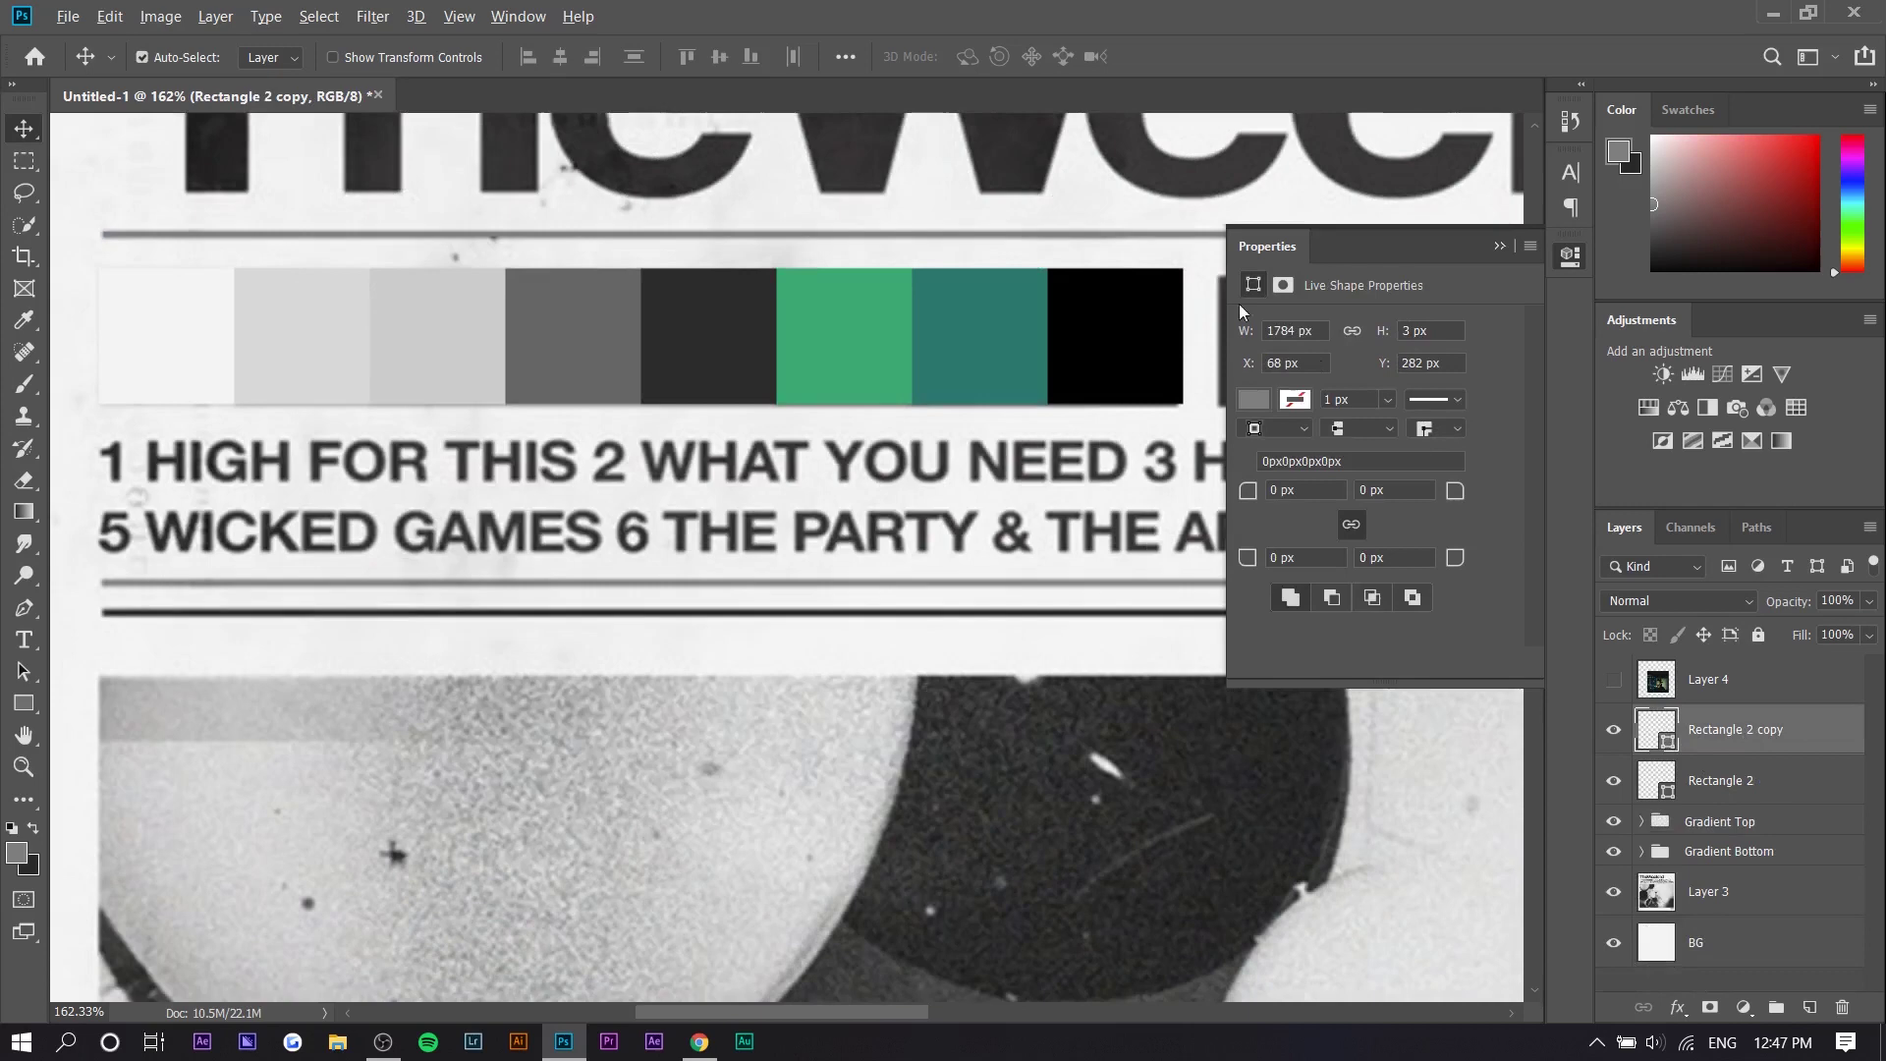
scroll(358, 245, "up", 3)
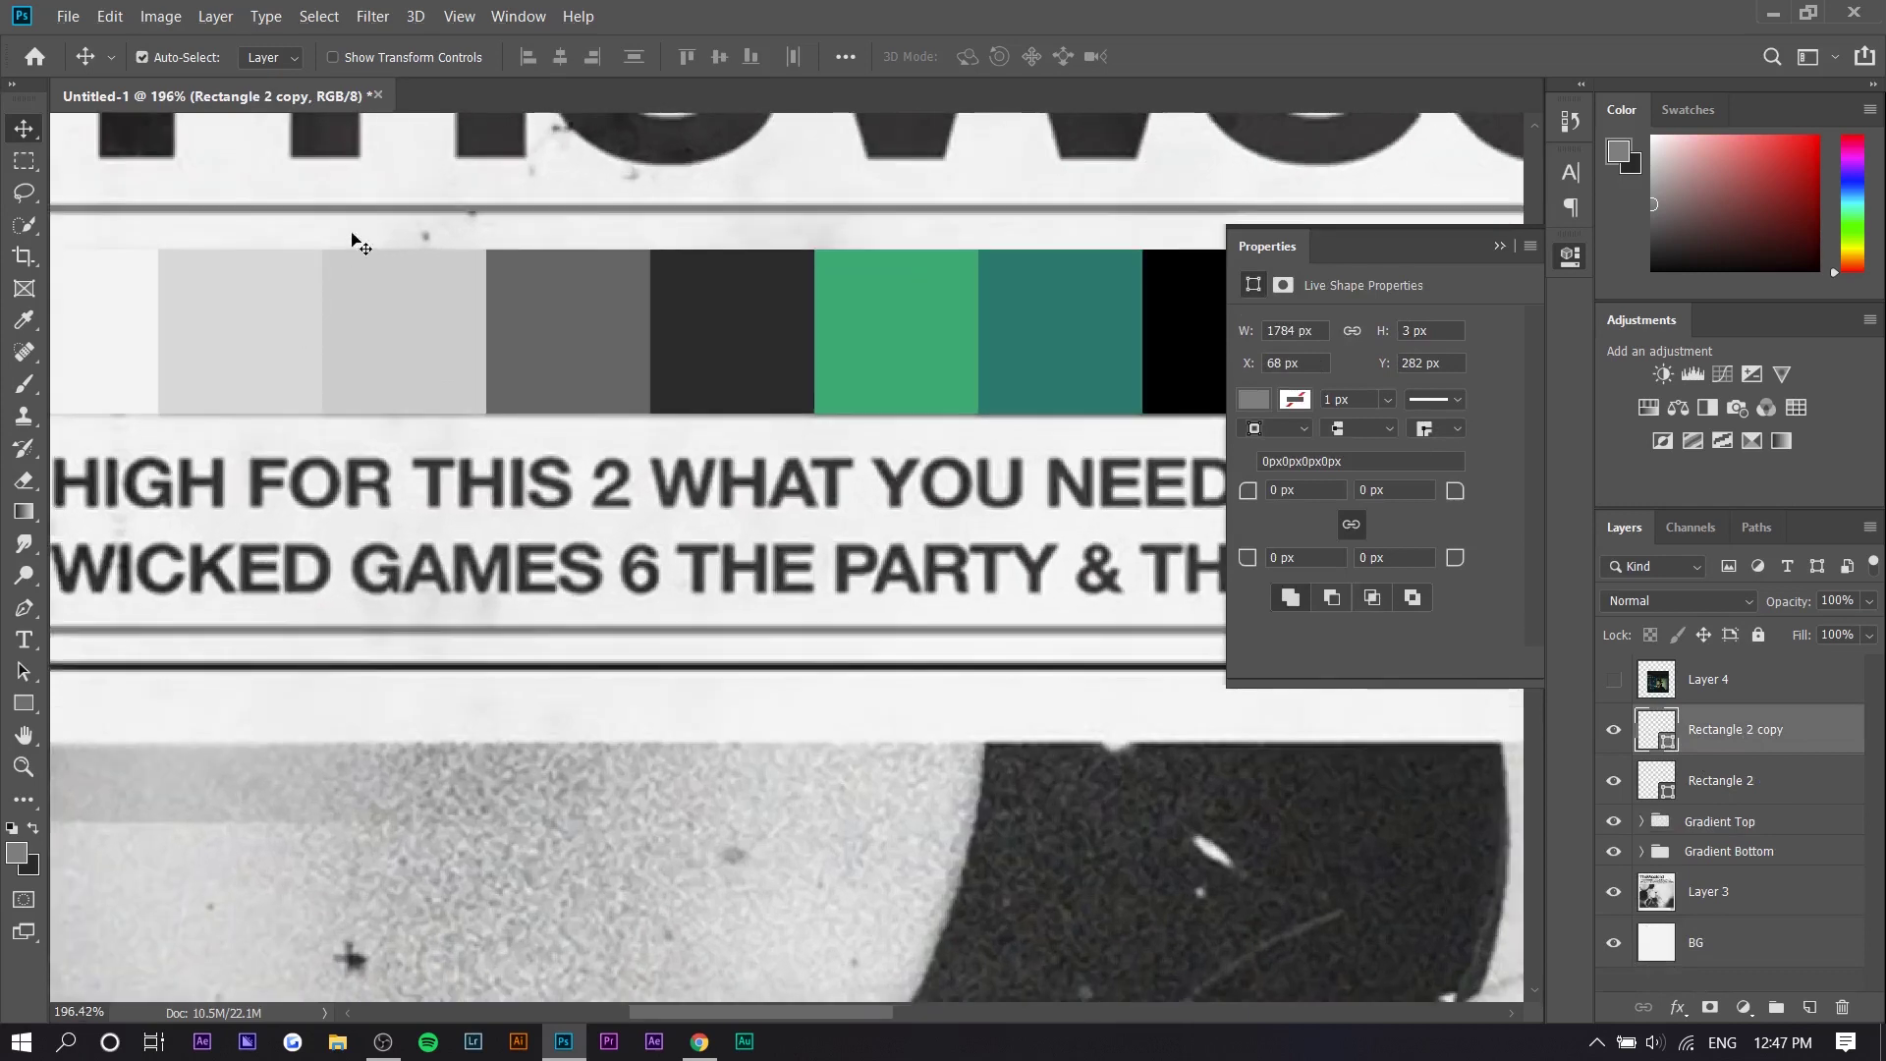
Step: Duplicate the gray line onto the upper line below the track list and set the copy's height to 5 px
key("ctrl+j")
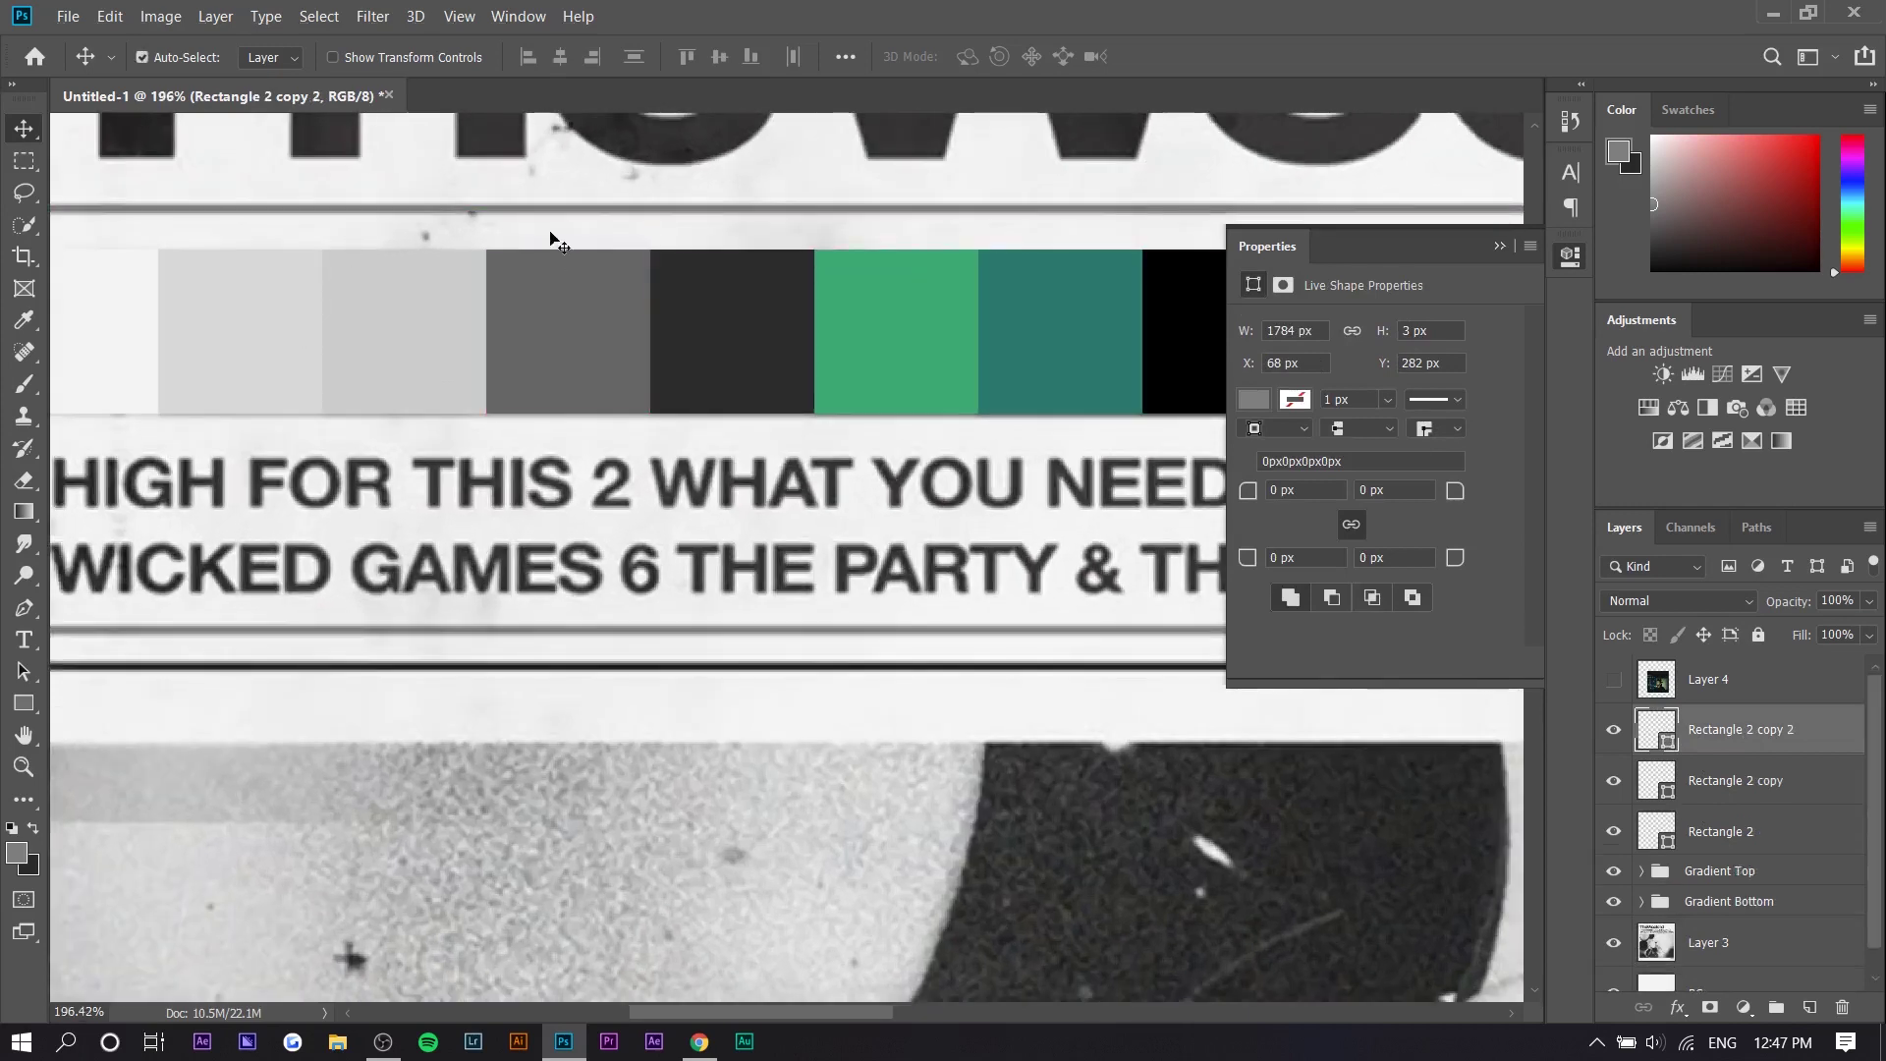
left_click_drag(547, 211, 614, 715)
scroll(568, 636, "up", 5)
key("ctrl+t")
key("Return")
key("ctrl+t")
key("Return")
Step: Duplicate the gray line for the lower line below the track list and fill it with the sampled near-black 121212
key("ctrl+j")
left_click(17, 852)
left_click(414, 725)
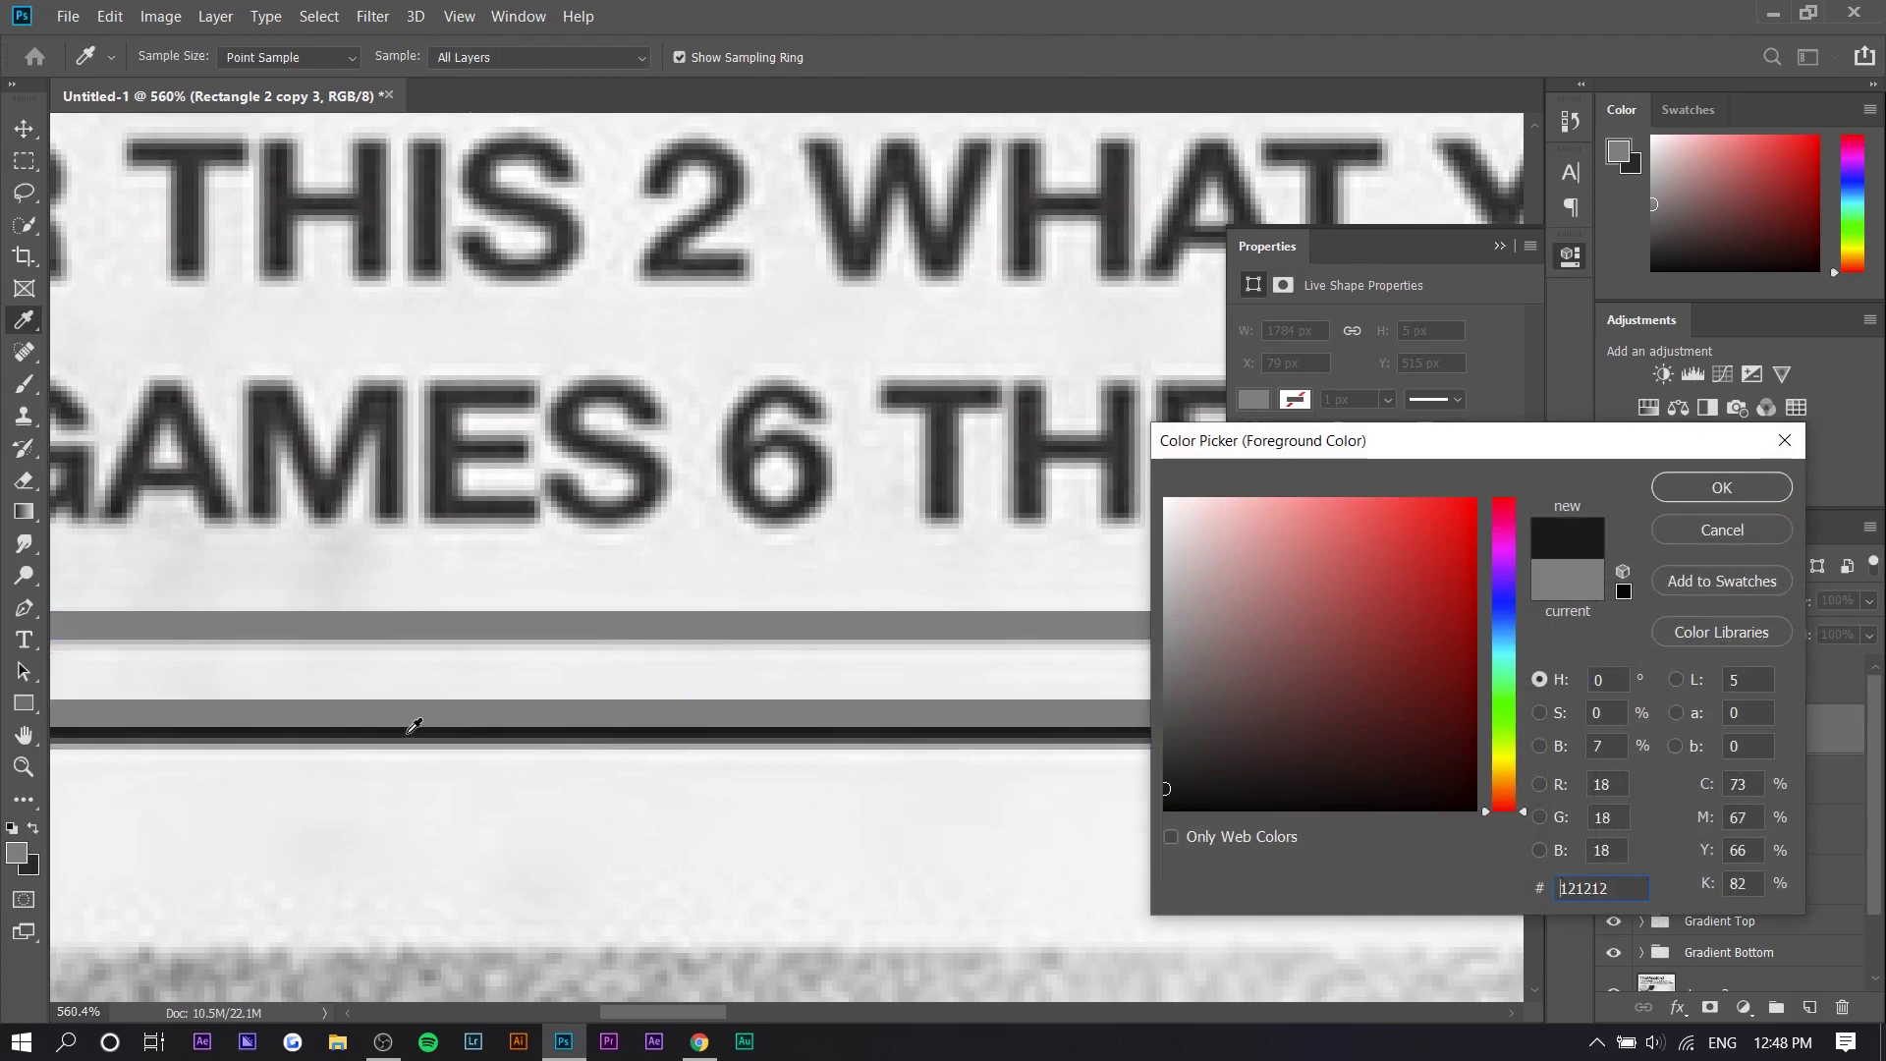
left_click(1672, 491)
left_click(17, 706)
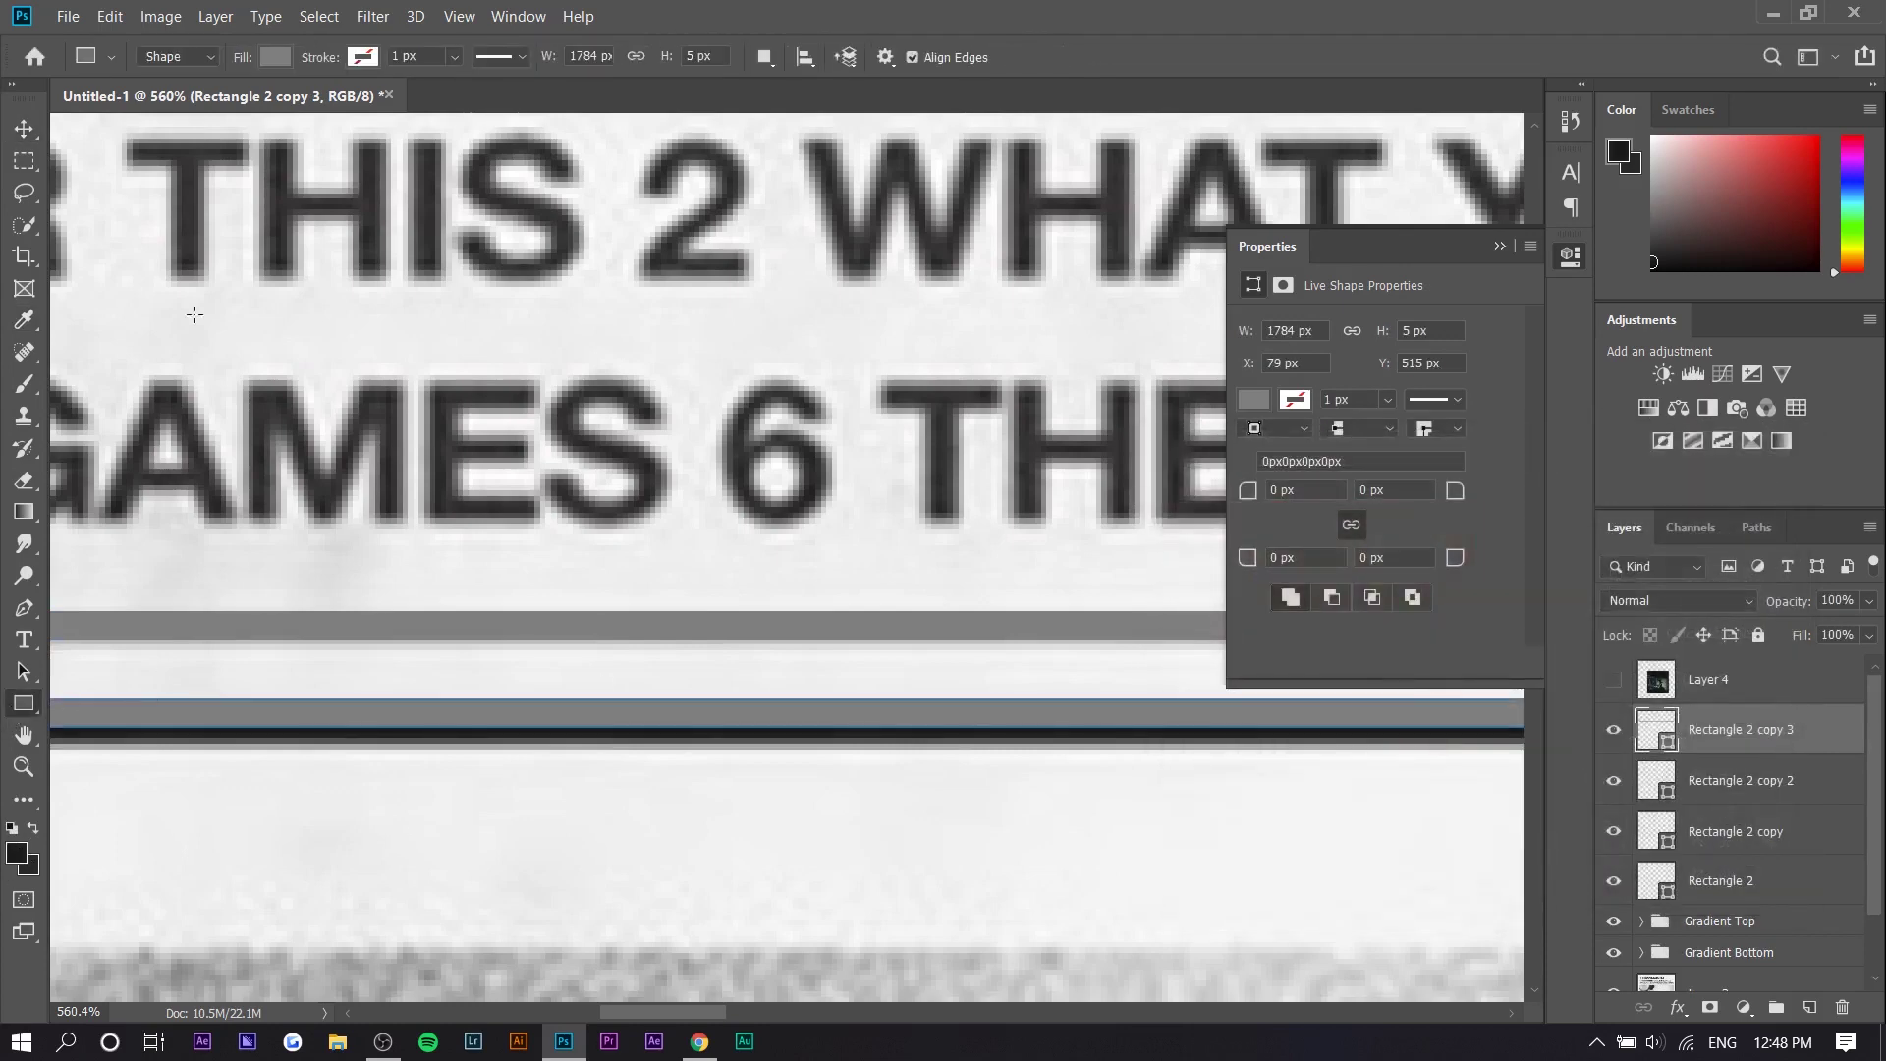
left_click(276, 57)
left_click(165, 185)
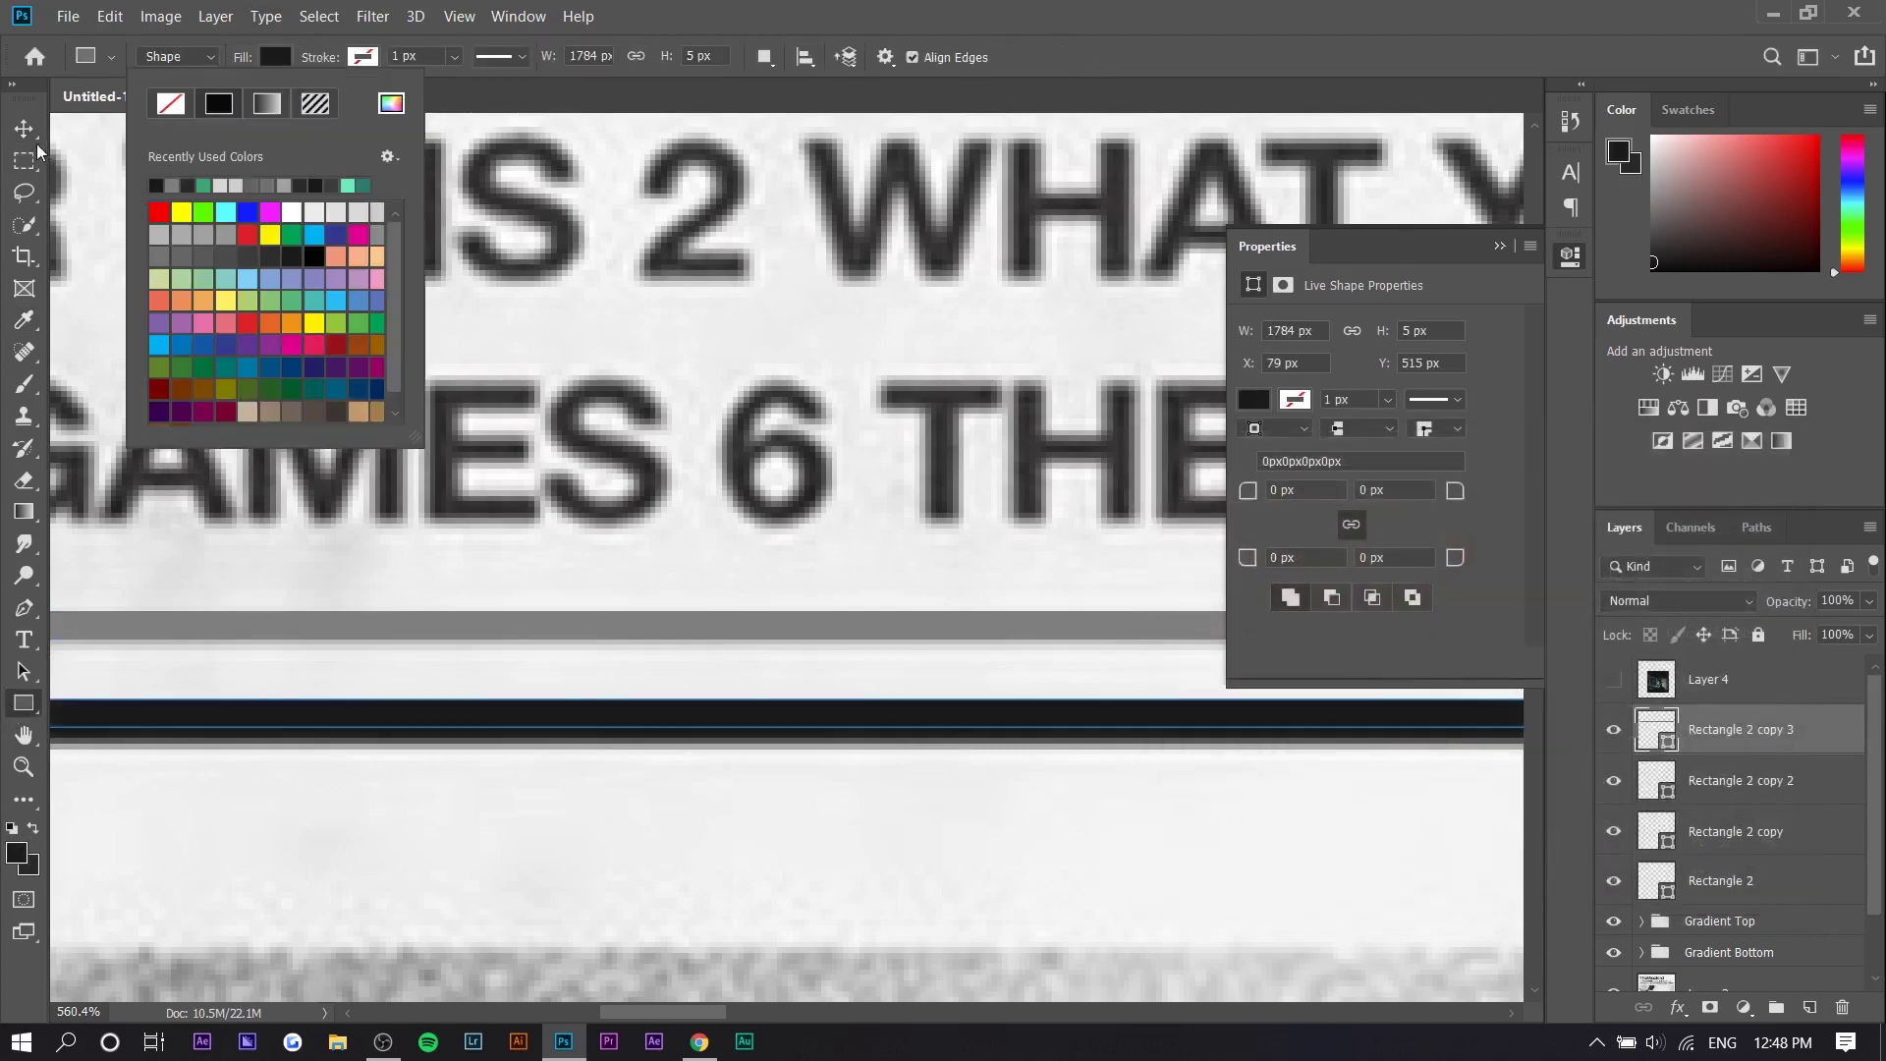
Step: Align the near-black line with the lower line below the track list at X 67 px, Y 518 px
key("v")
left_click_drag(605, 732, 610, 746)
scroll(608, 757, "down", 8)
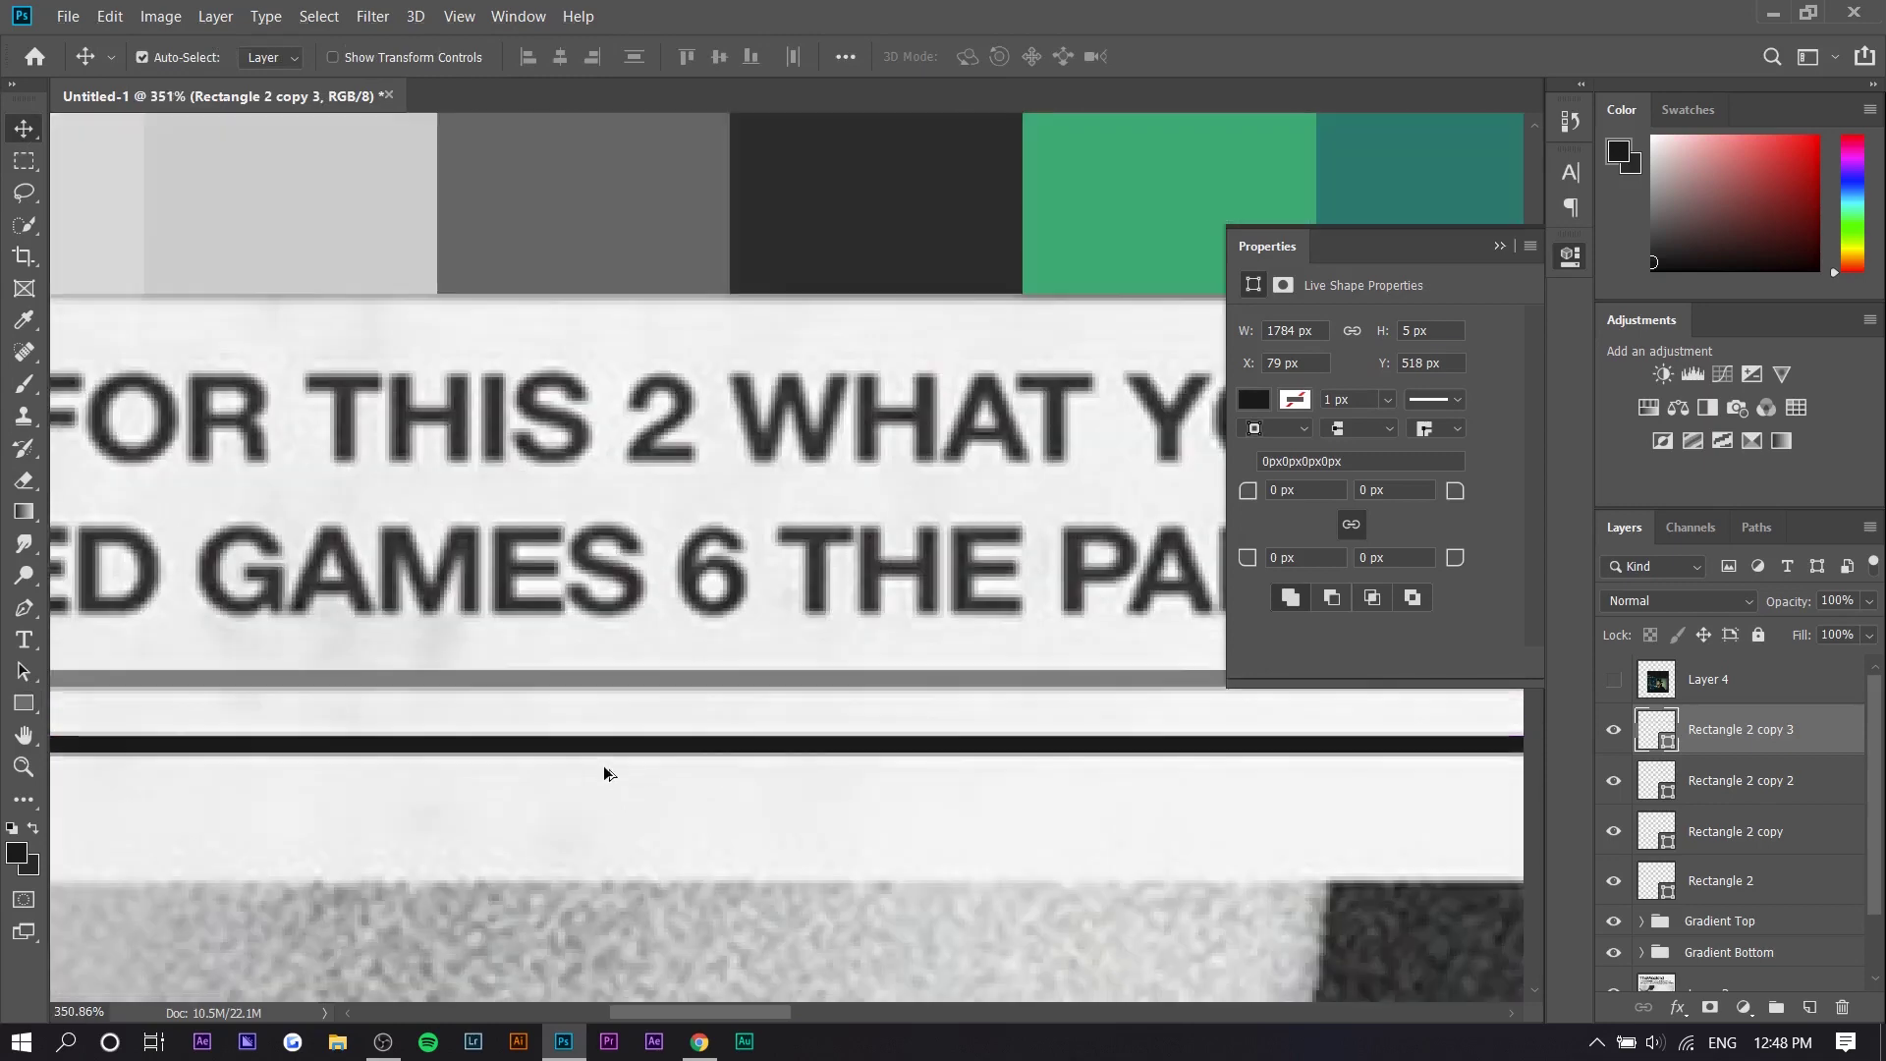
scroll(605, 775, "up", 6)
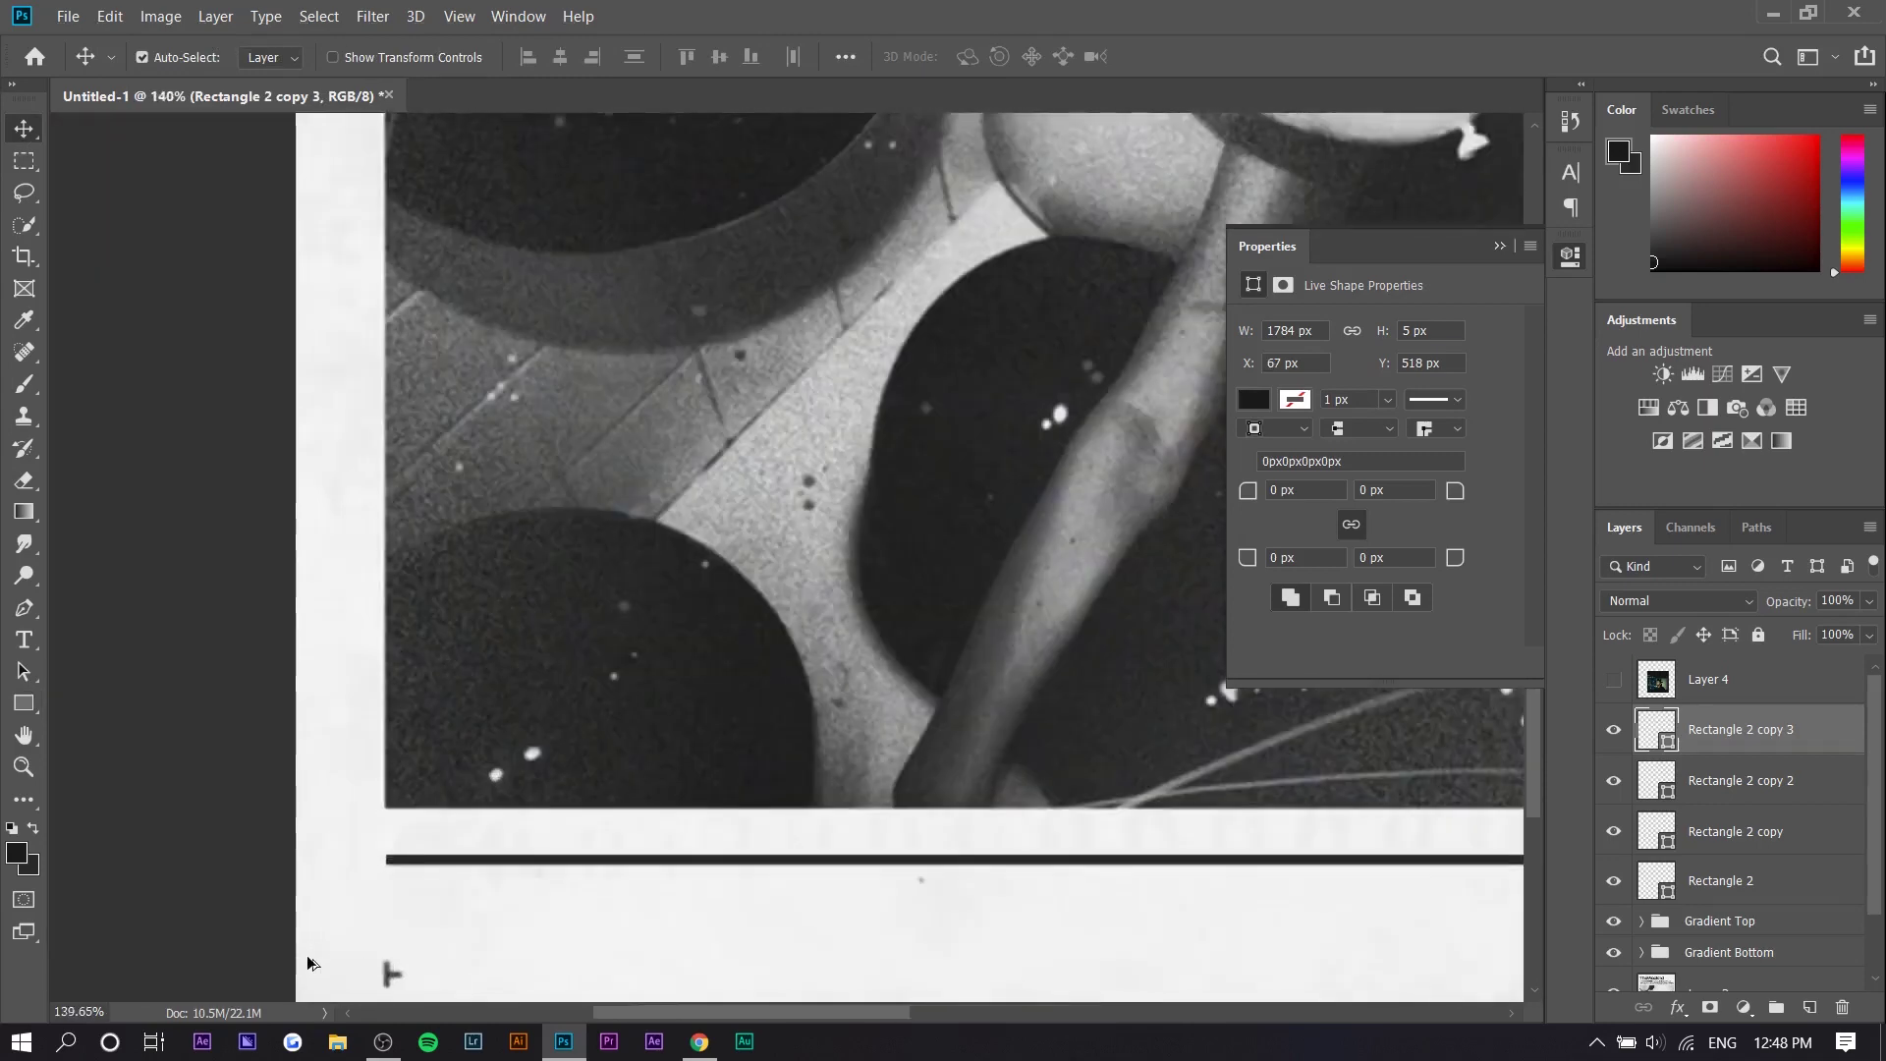
Step: Trace the sideways T mark in the cover's lower-left corner with two rectangles, about 4 × 21 px and 12 × 5 px
scroll(429, 900, "up", 2)
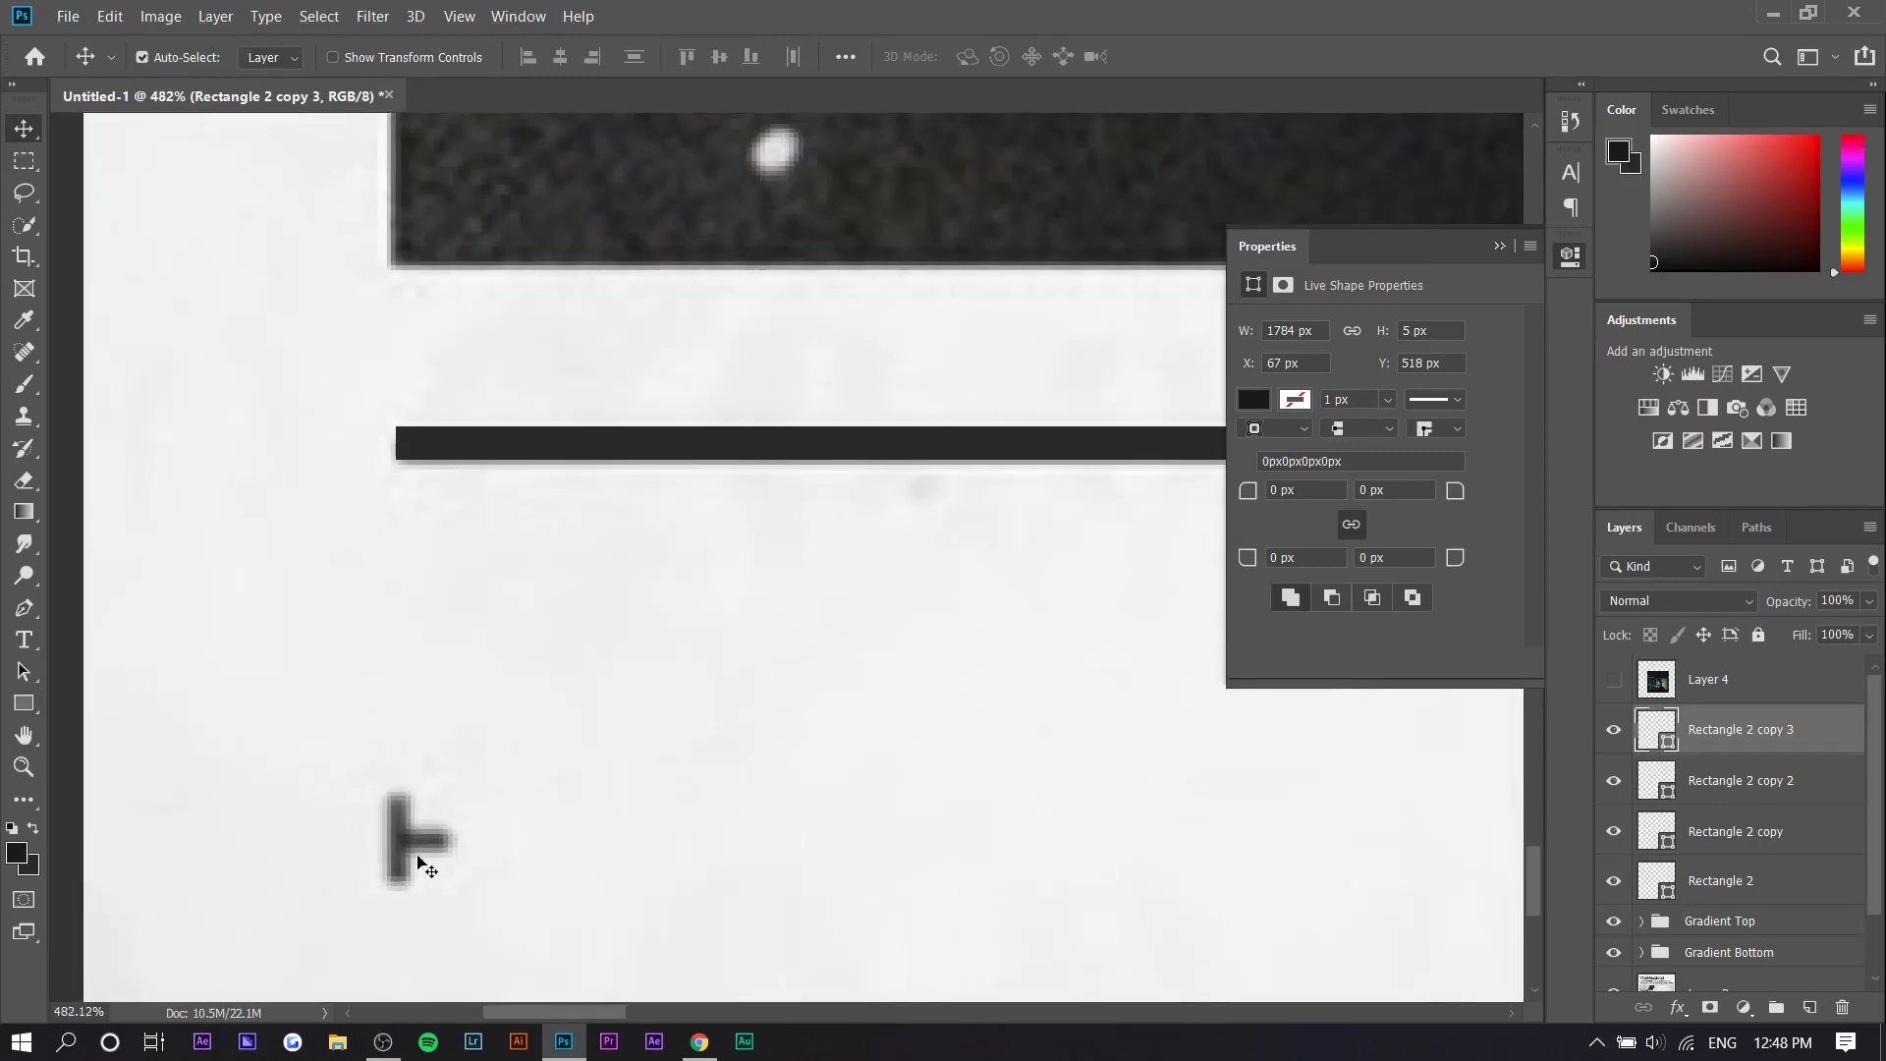
left_click(23, 705)
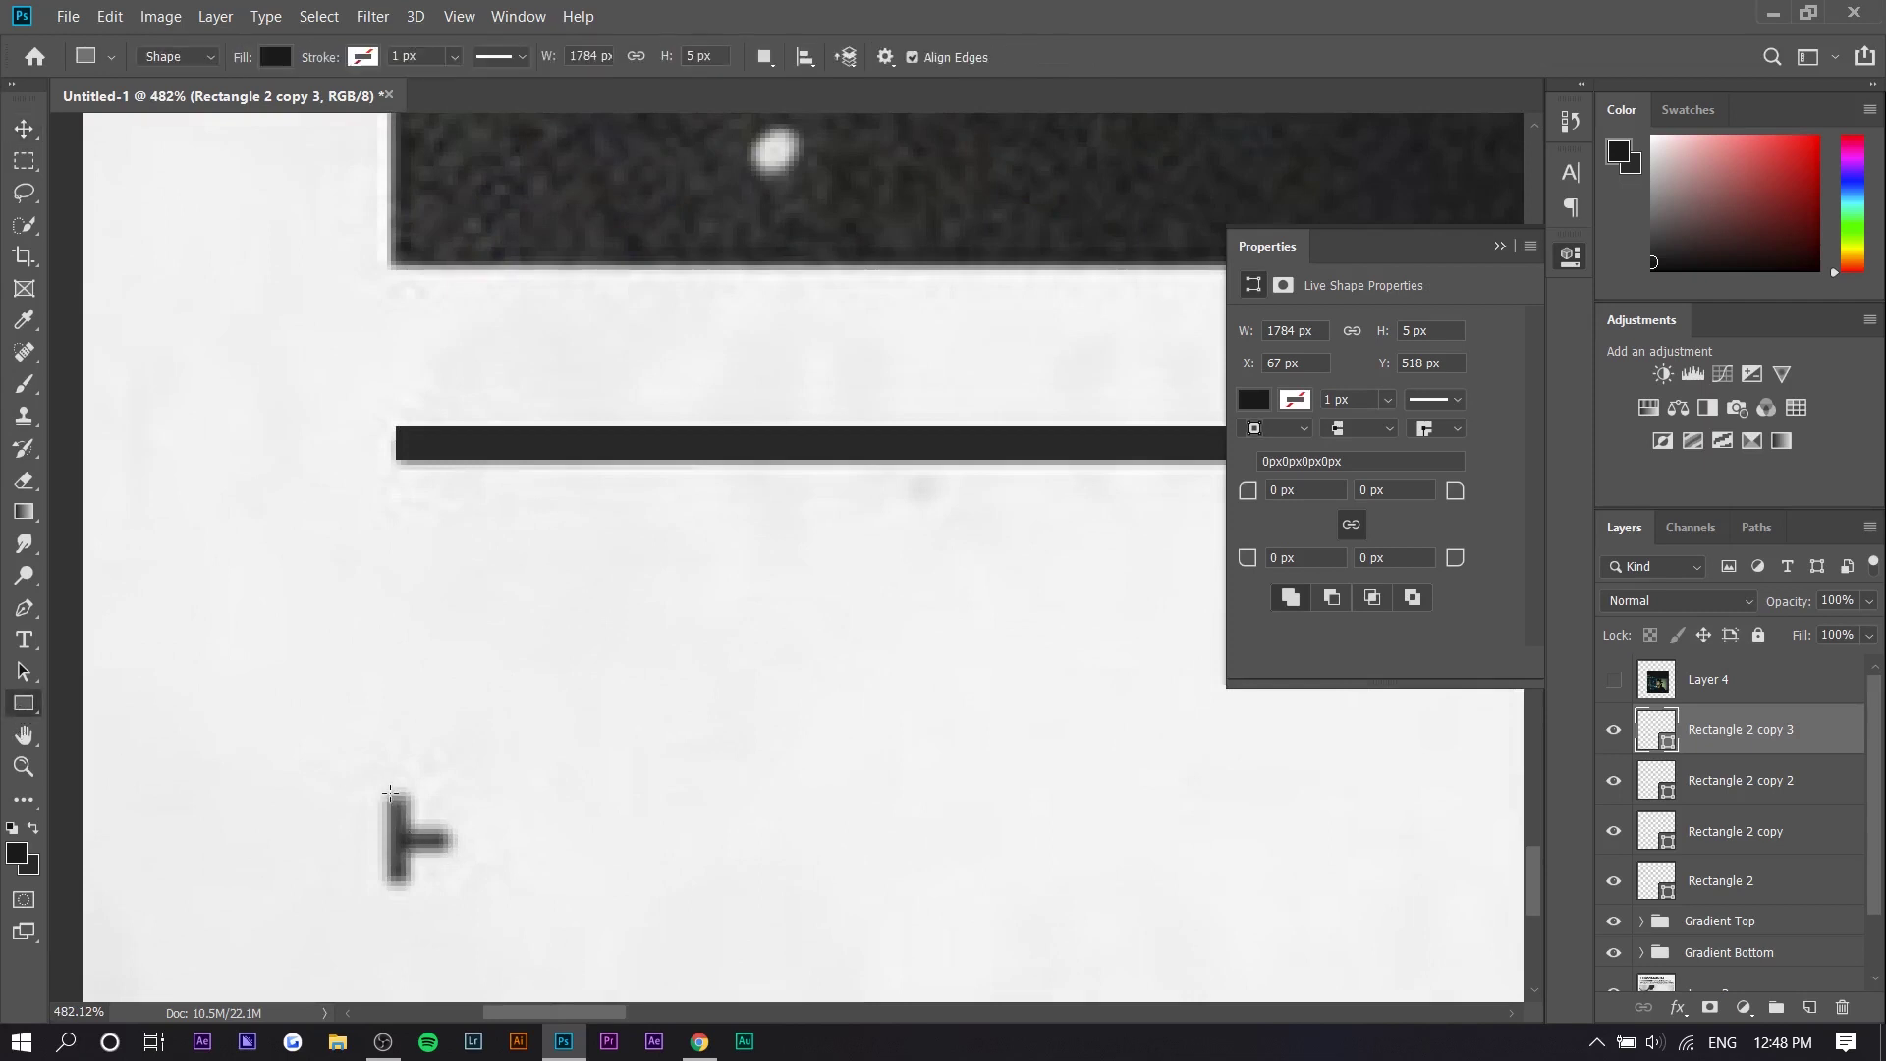
left_click_drag(390, 793, 406, 887)
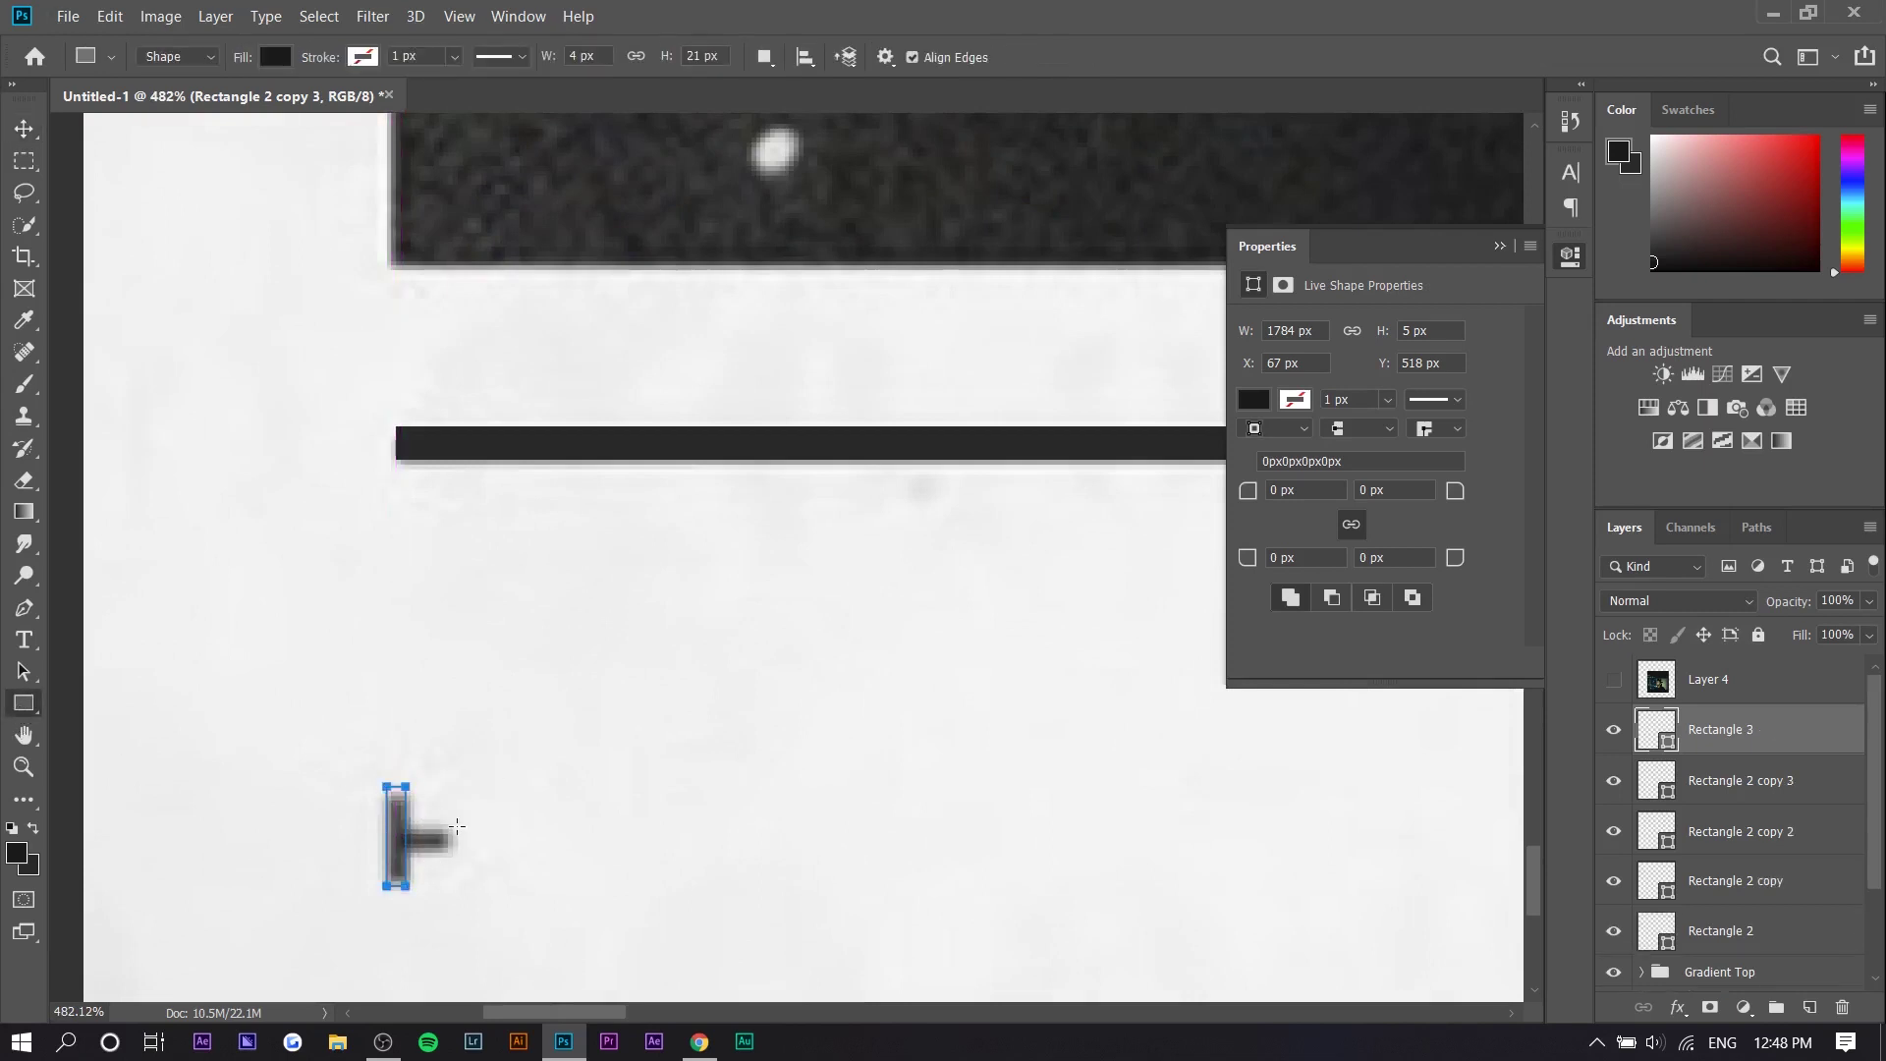
left_click_drag(448, 824, 390, 847)
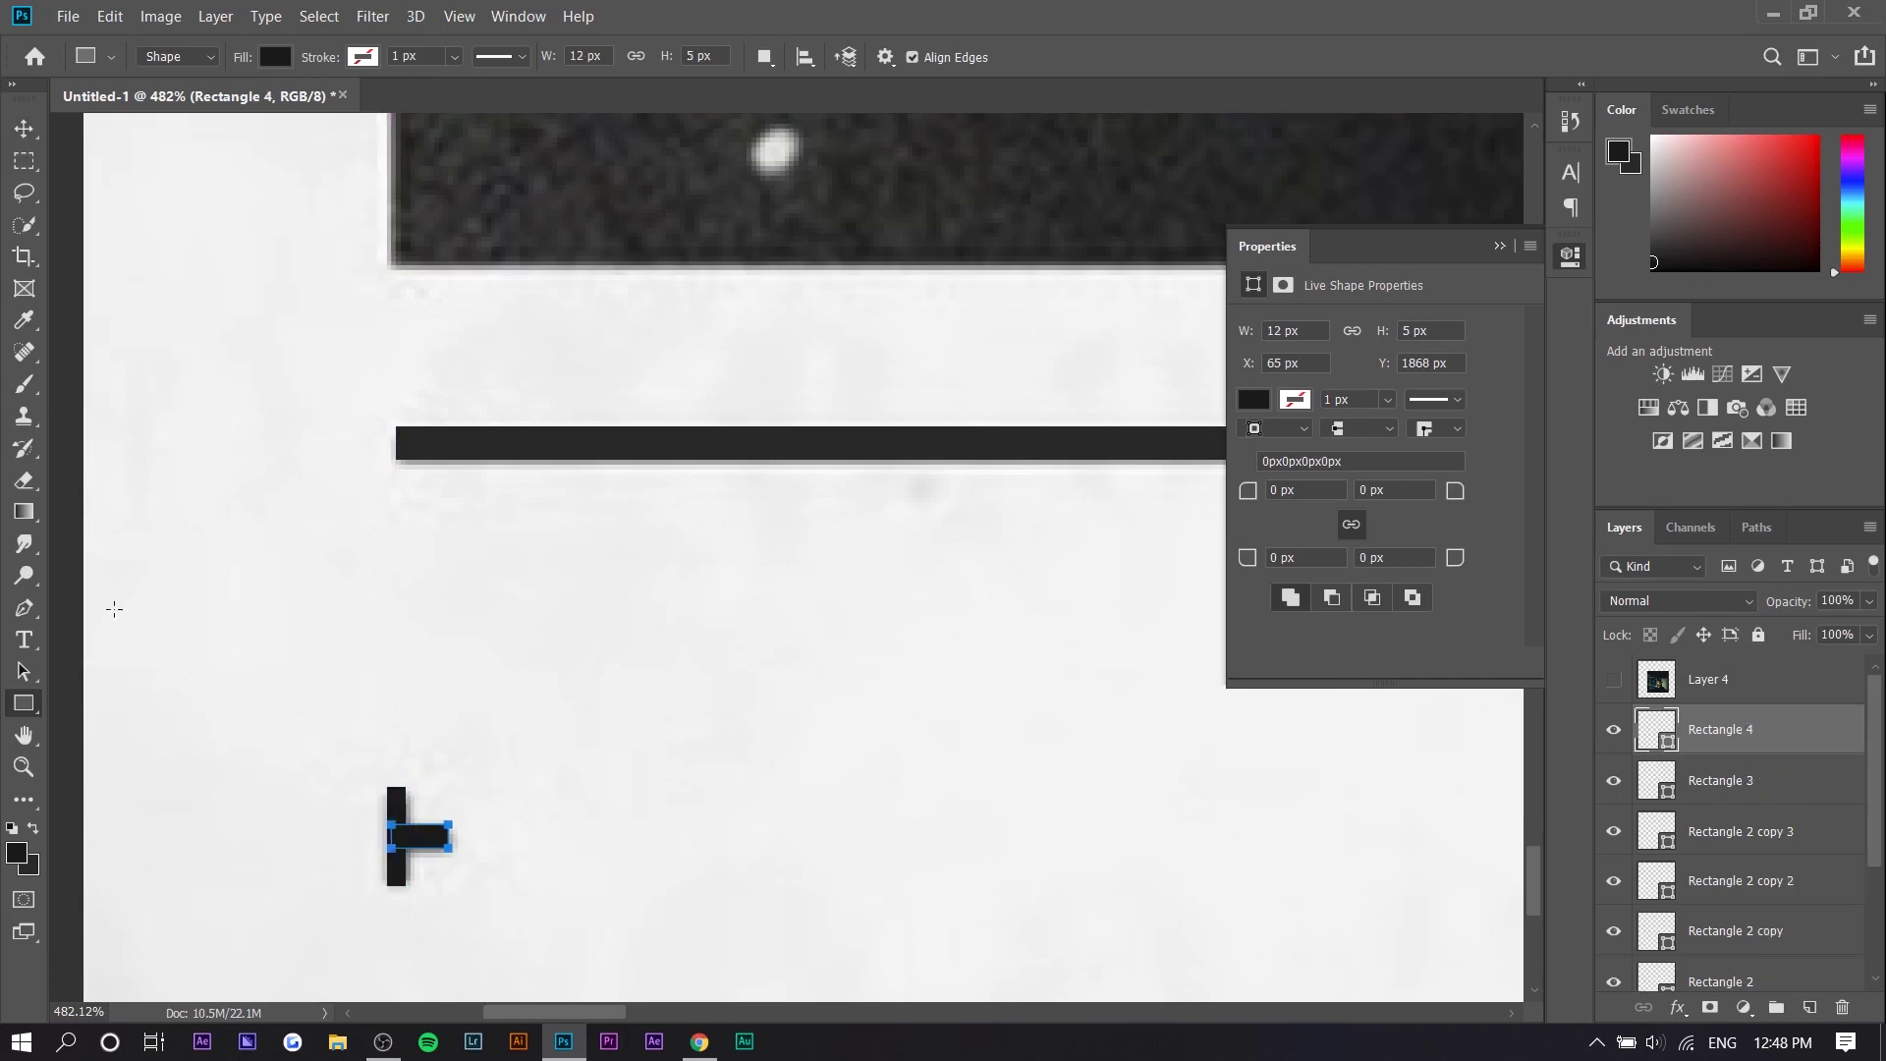
Step: Fill both rectangles of the lower-left corner mark with the recently used gray
left_click(271, 57)
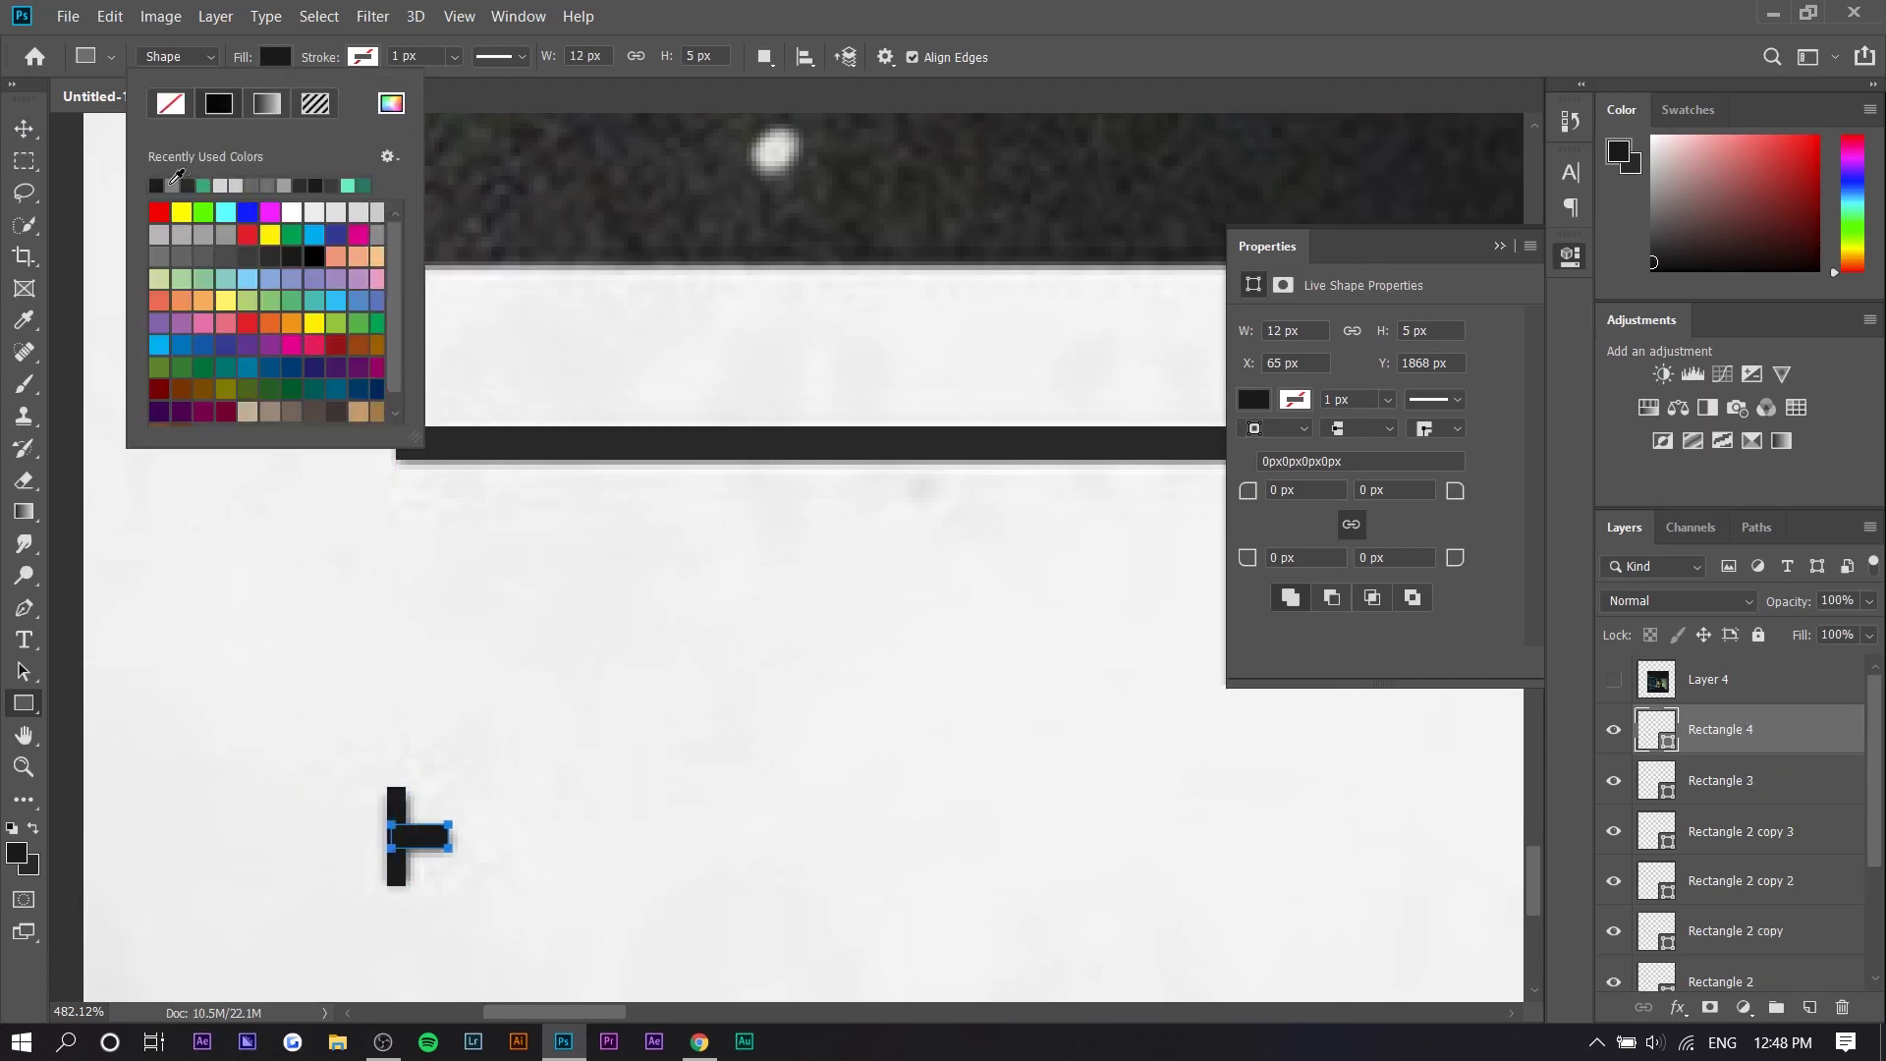
left_click(23, 132)
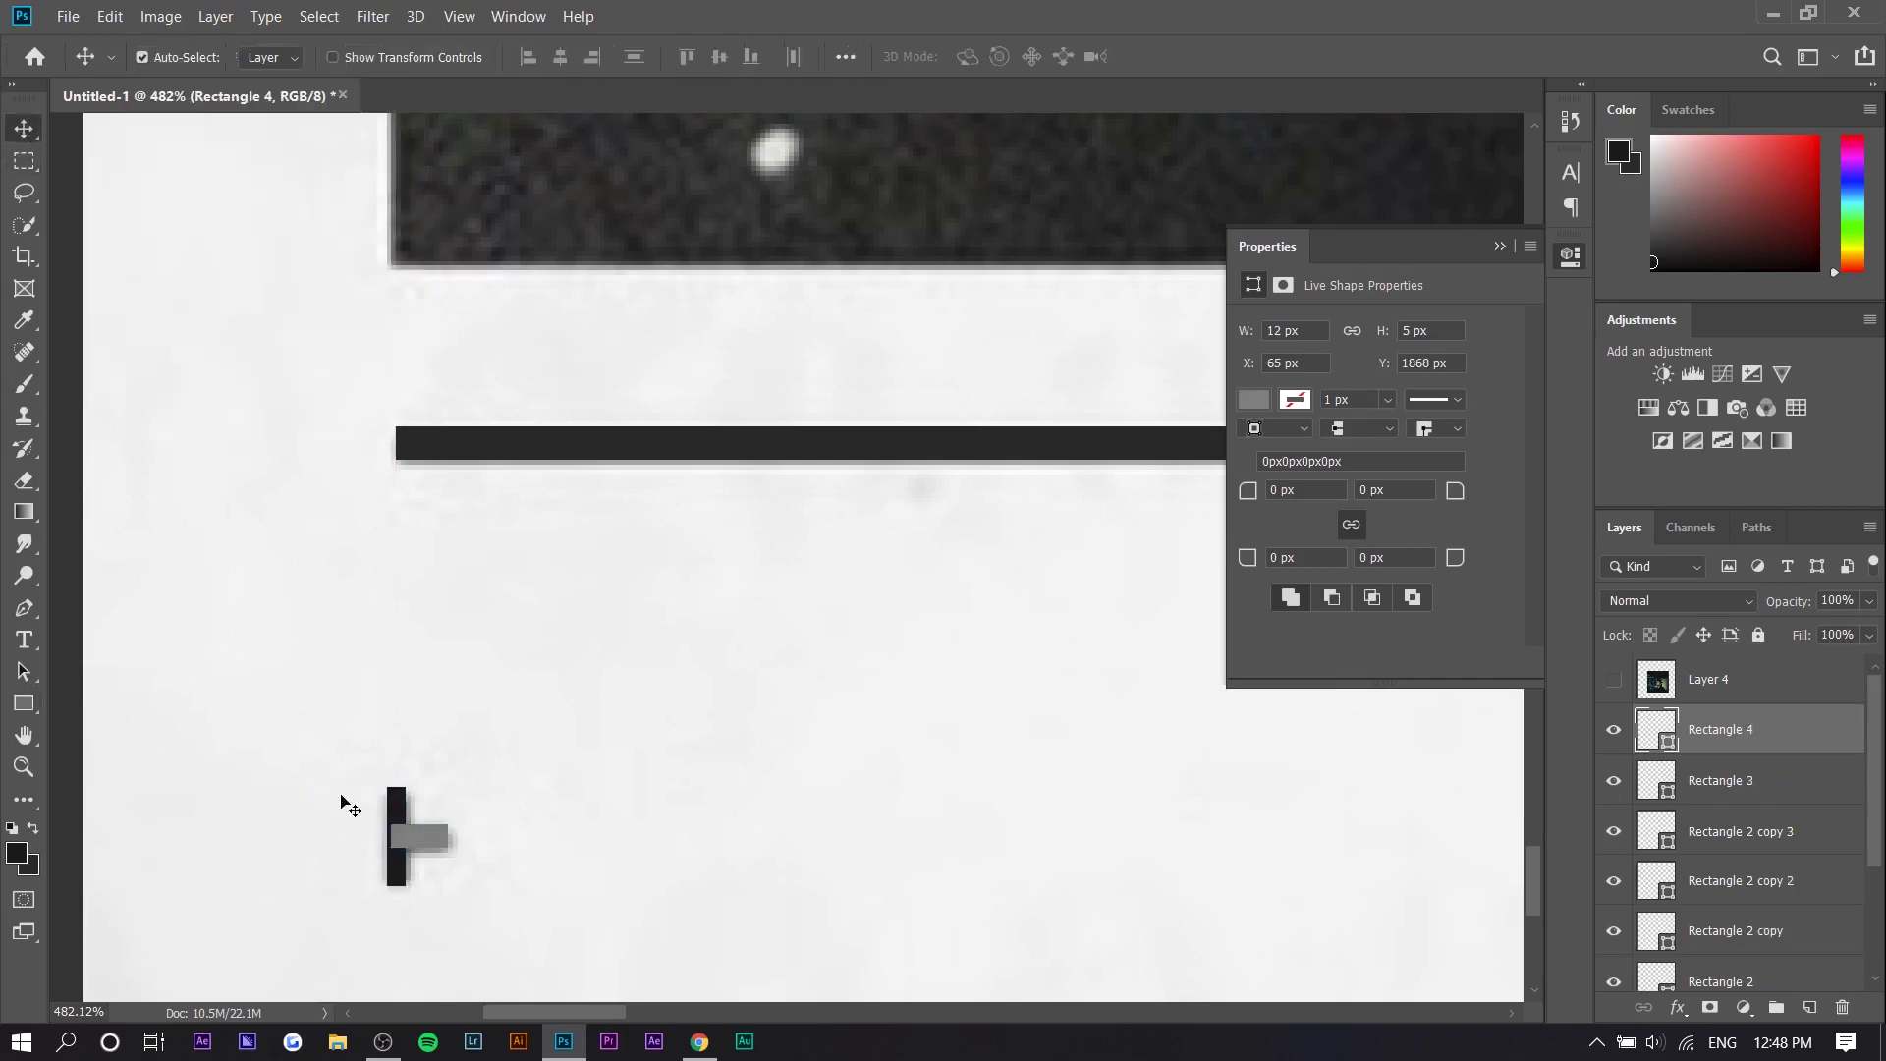
left_click(400, 810)
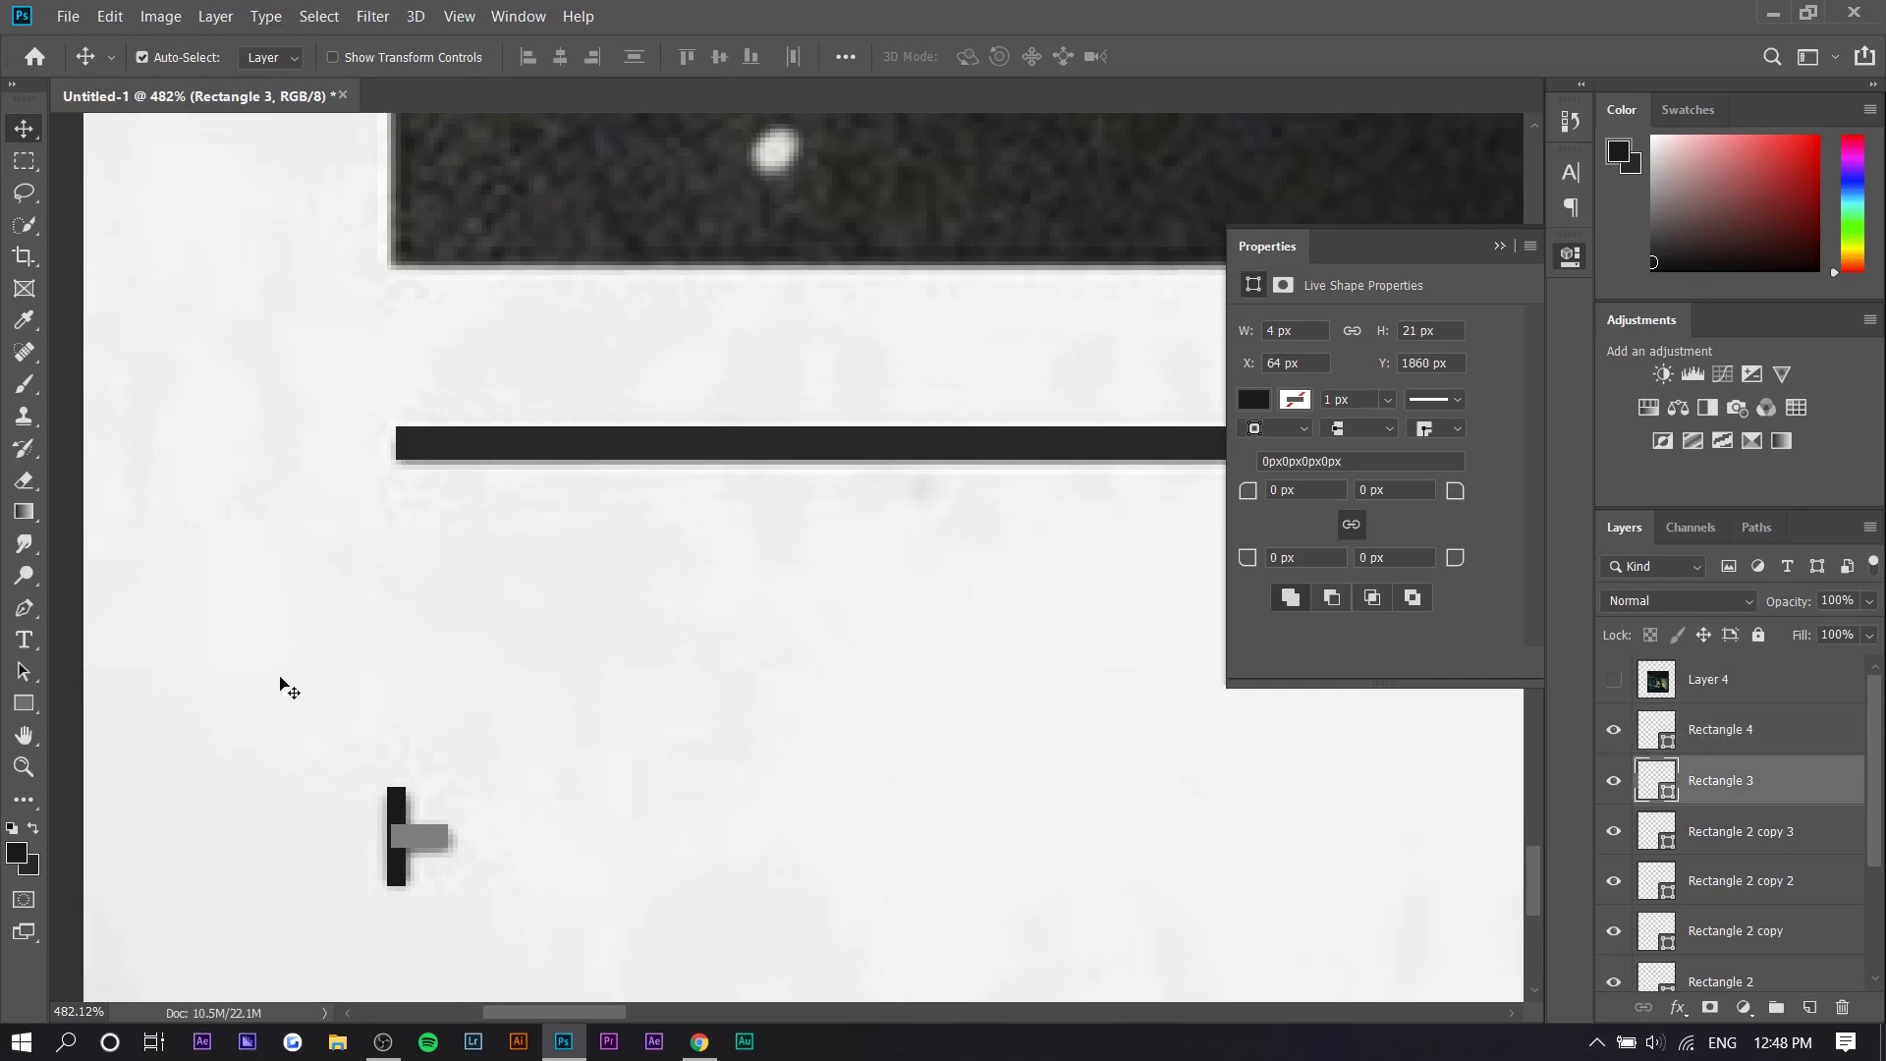
left_click(24, 705)
left_click(278, 61)
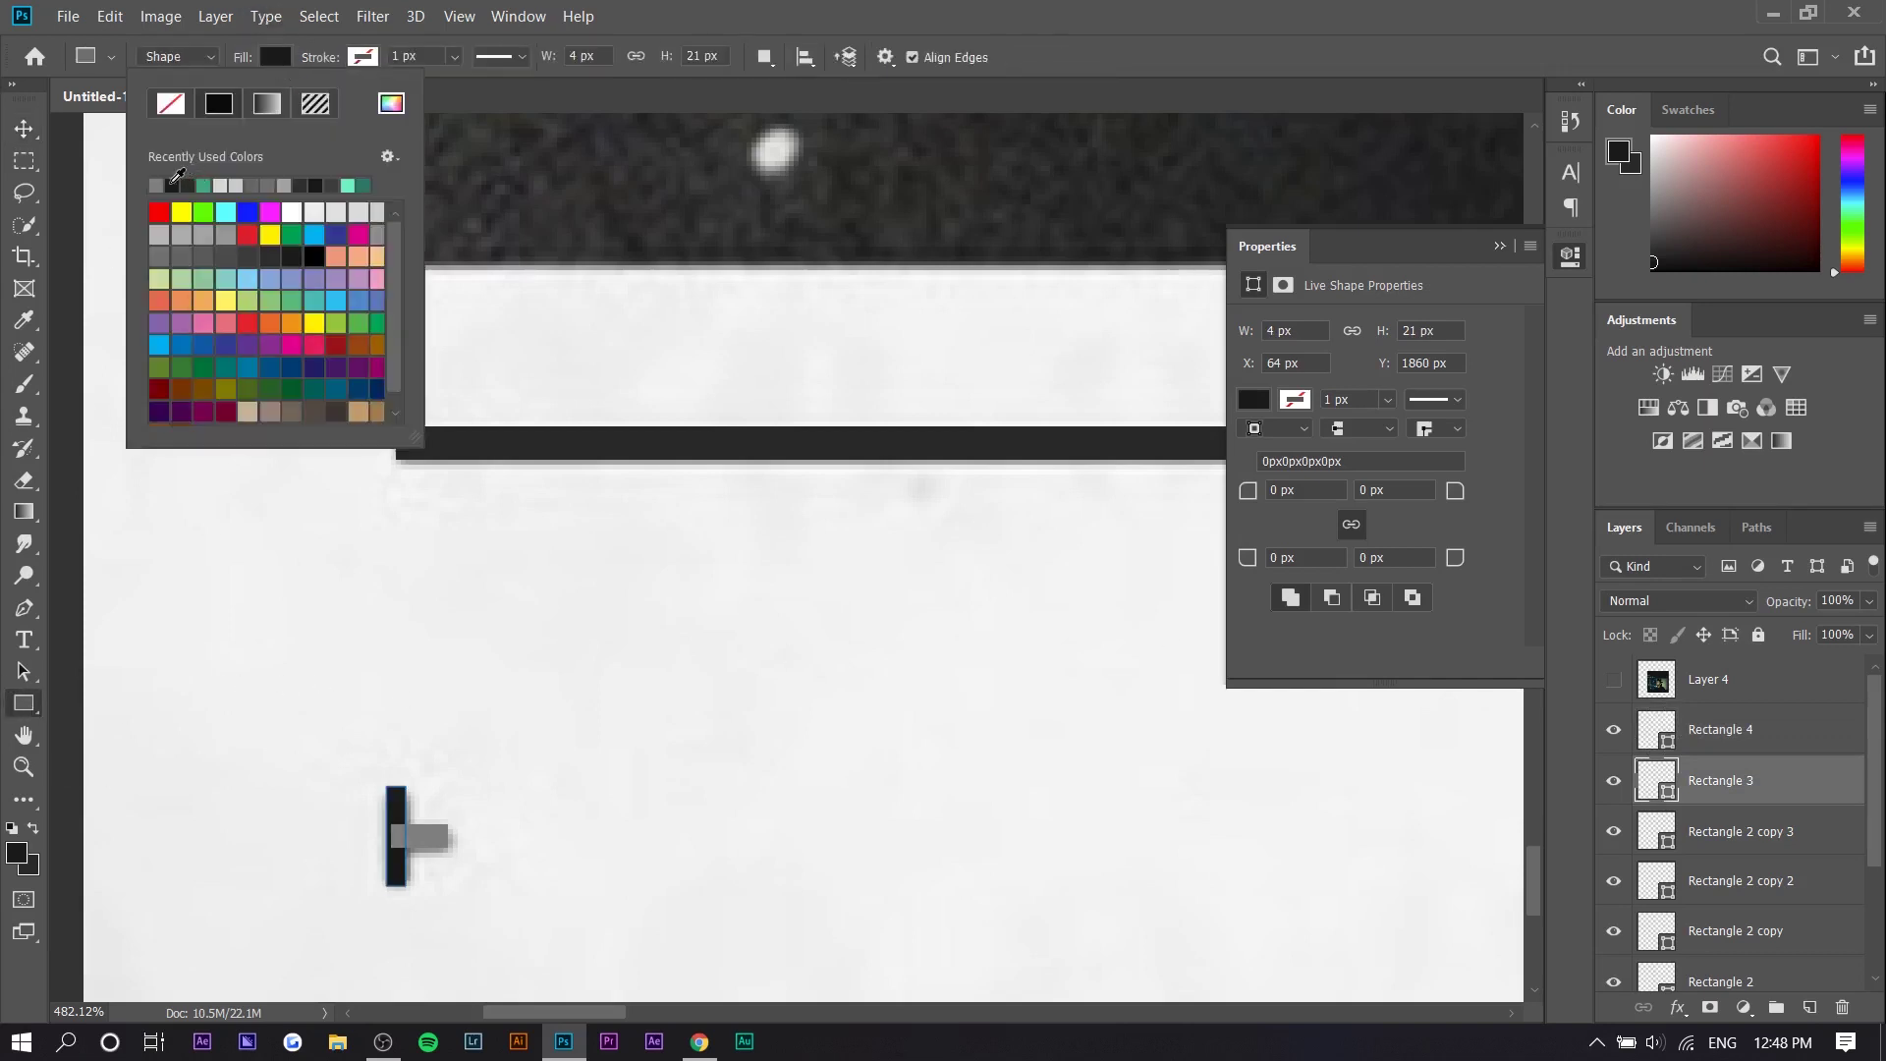
left_click(167, 183)
left_click(24, 129)
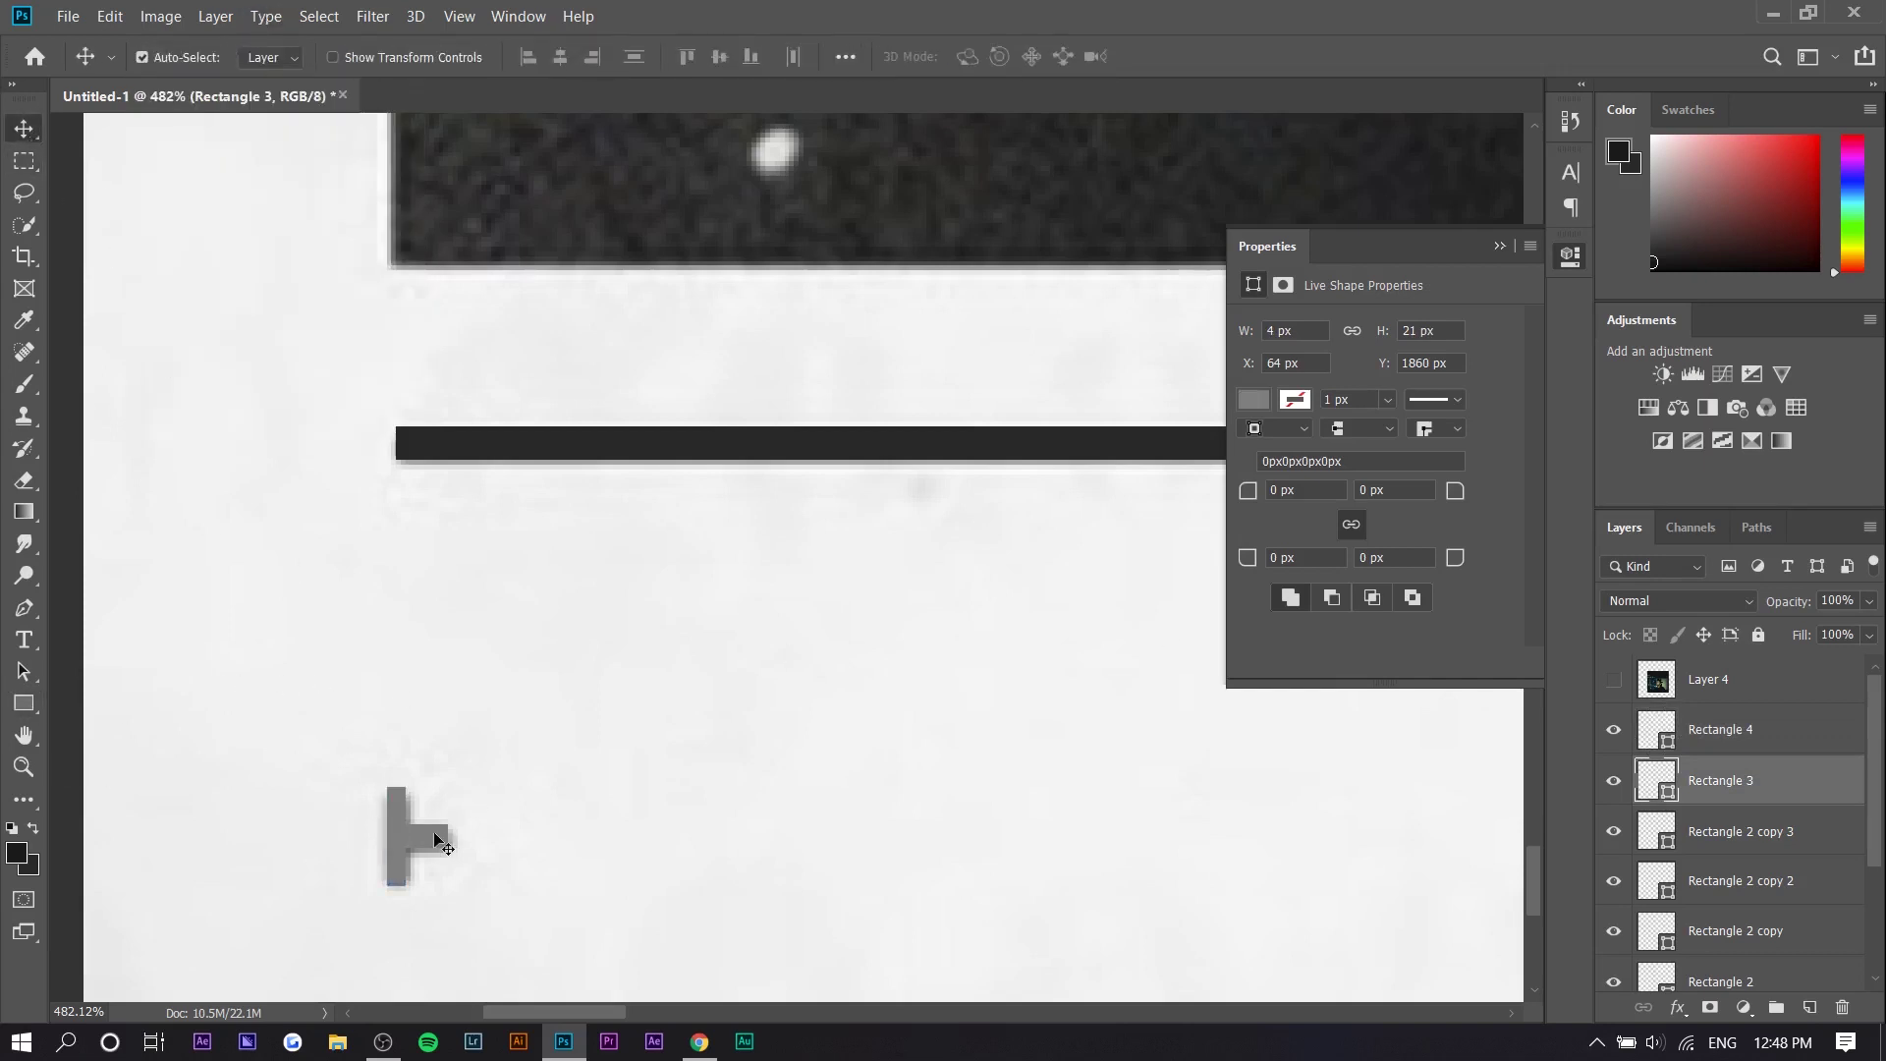
Step: Align the corner mark's short bar at X 66 px, Y 1869 px and group it with the vertical bar
mouse_move(434, 843)
left_mouse_down()
mouse_move(444, 803)
mouse_move(436, 841)
left_mouse_up()
scroll(435, 877, "up", 4)
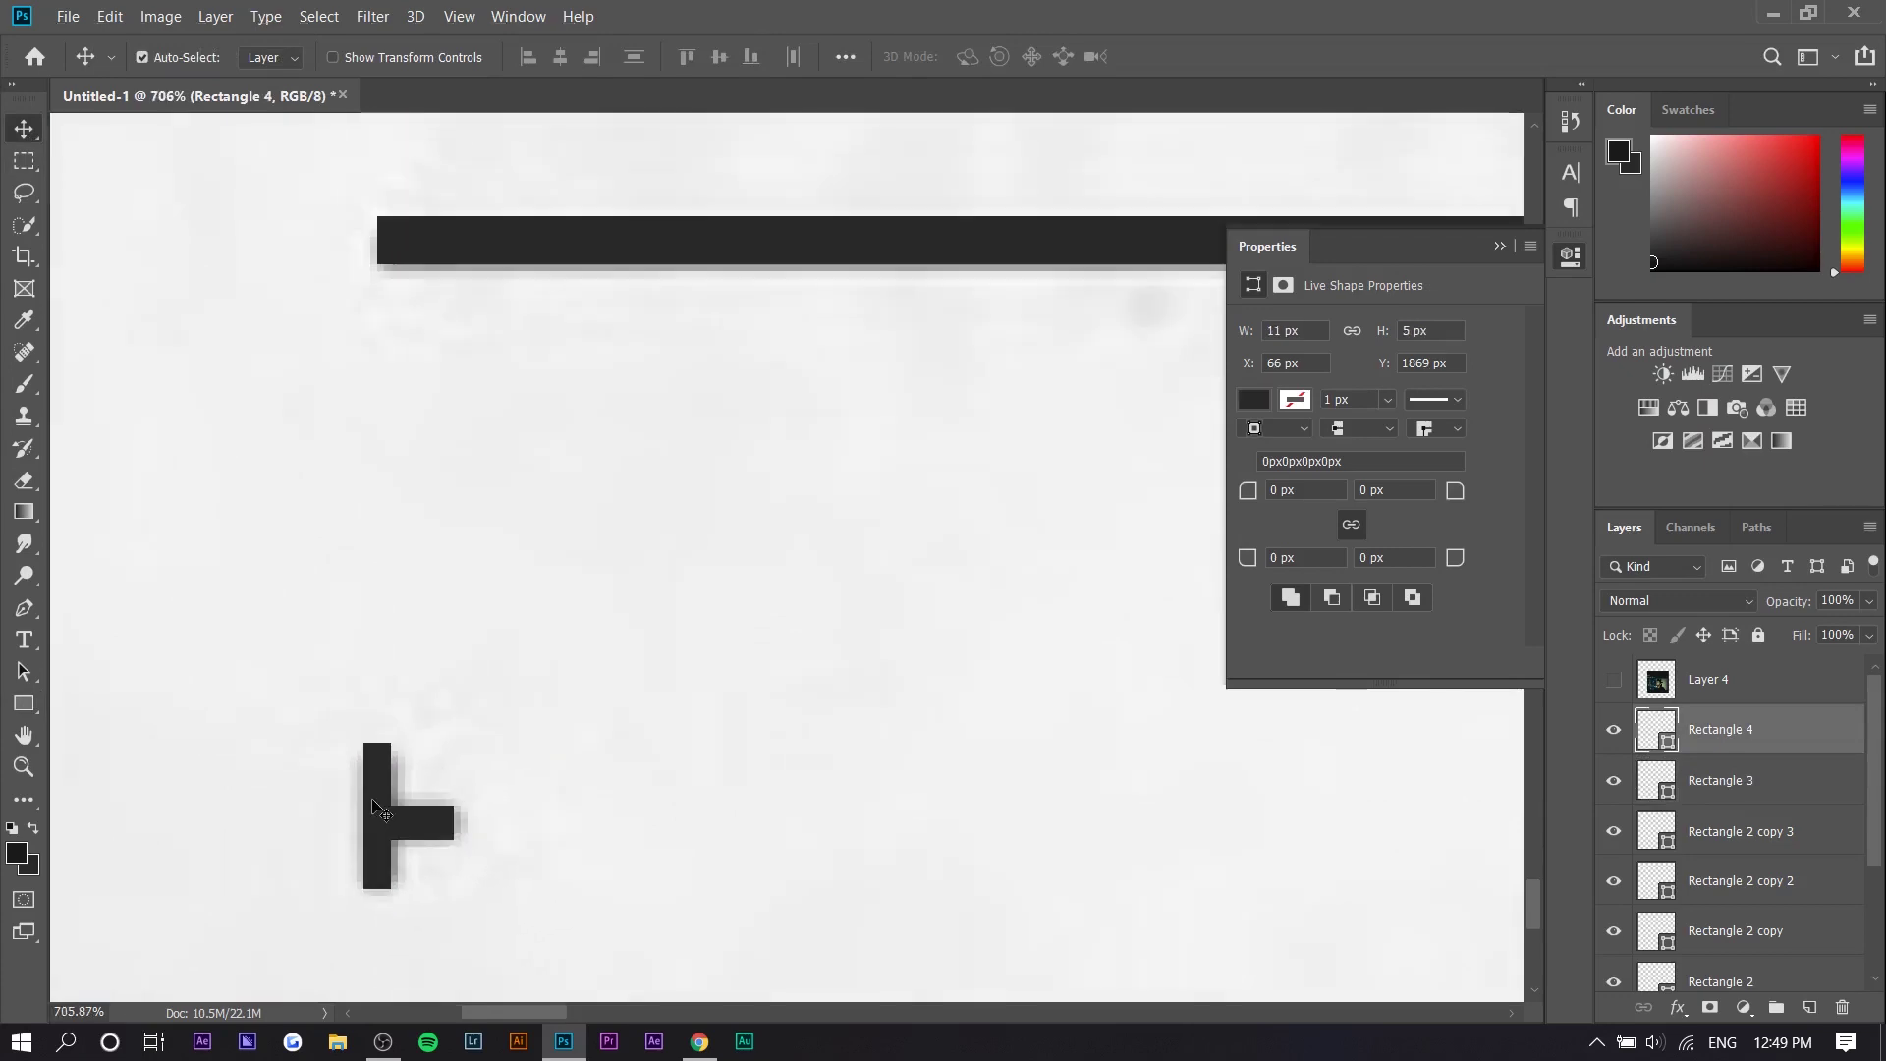
left_click(1768, 782, "shift")
key("ctrl+g")
Step: Duplicate the corner mark group and align the copy with the original mark in the cover's upper-left corner
scroll(334, 857, "down", 6)
scroll(334, 858, "down", 2)
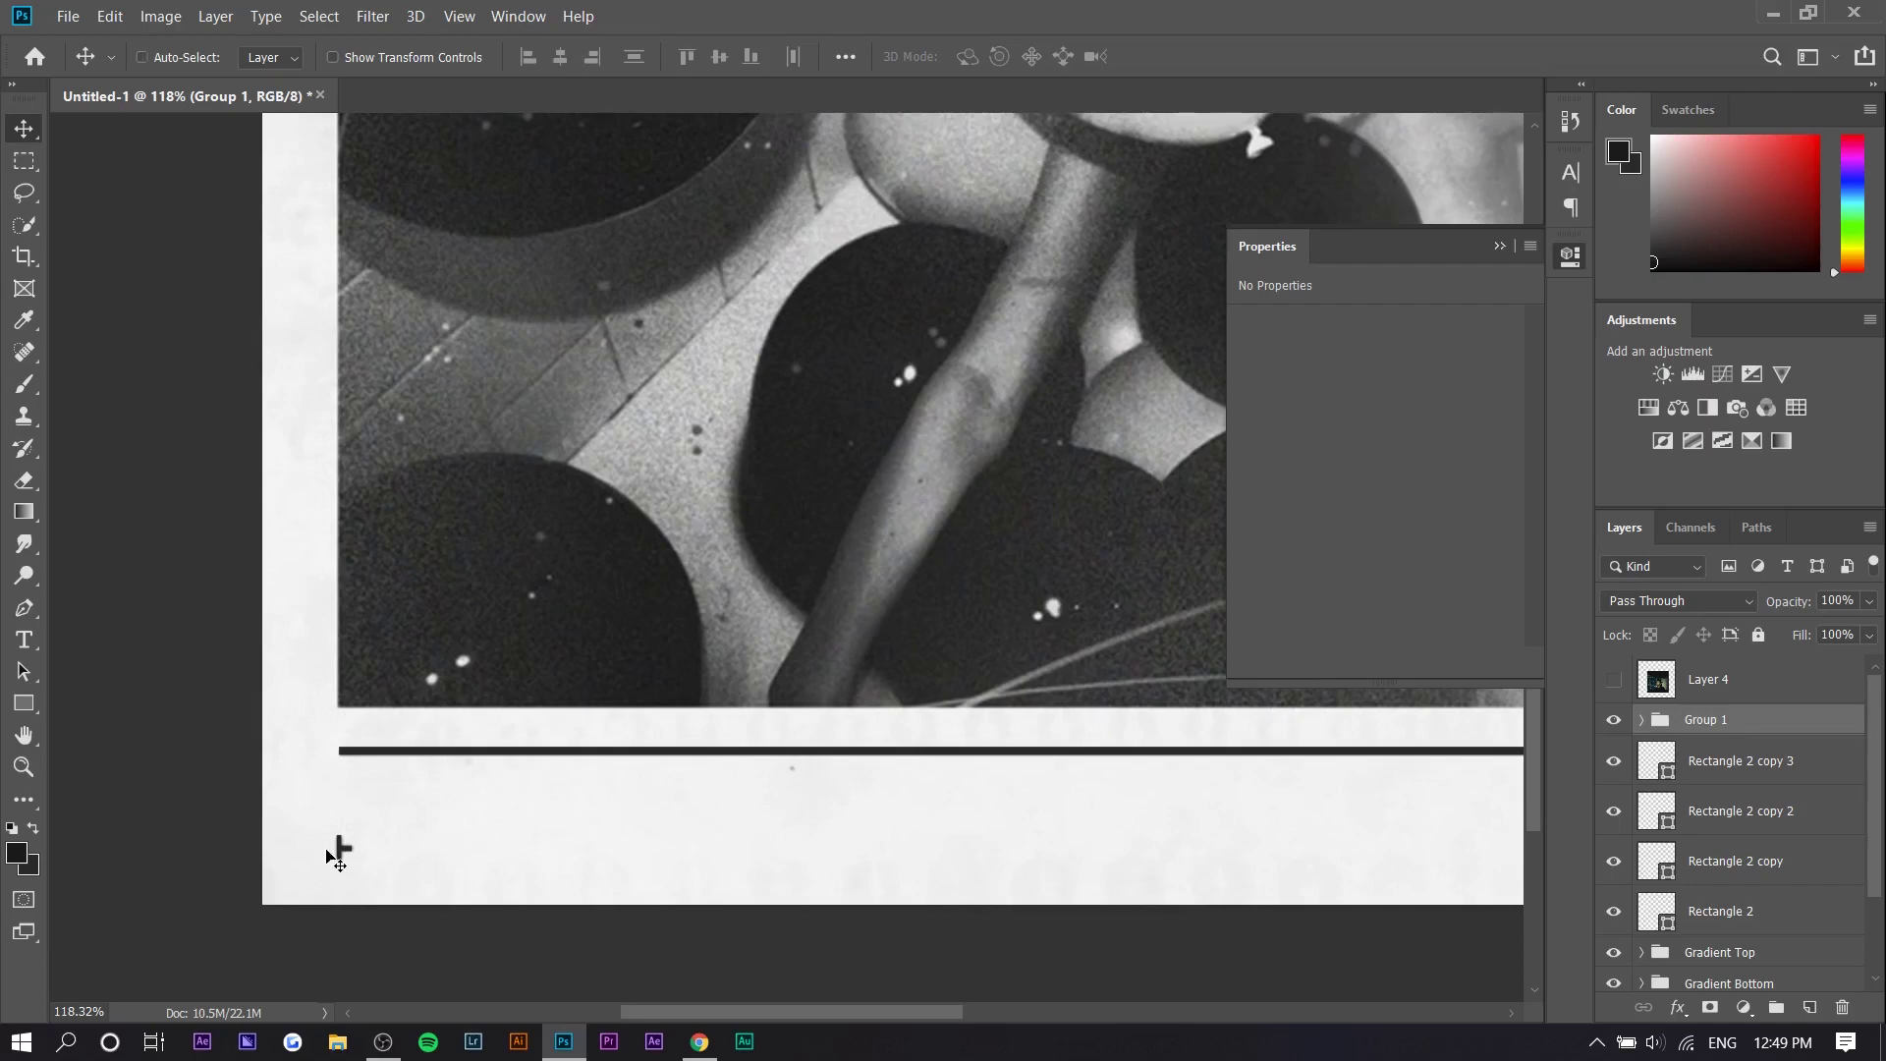
left_click_drag(334, 858, 246, 2)
key("ctrl+j")
left_click_drag(330, 105, 344, 747)
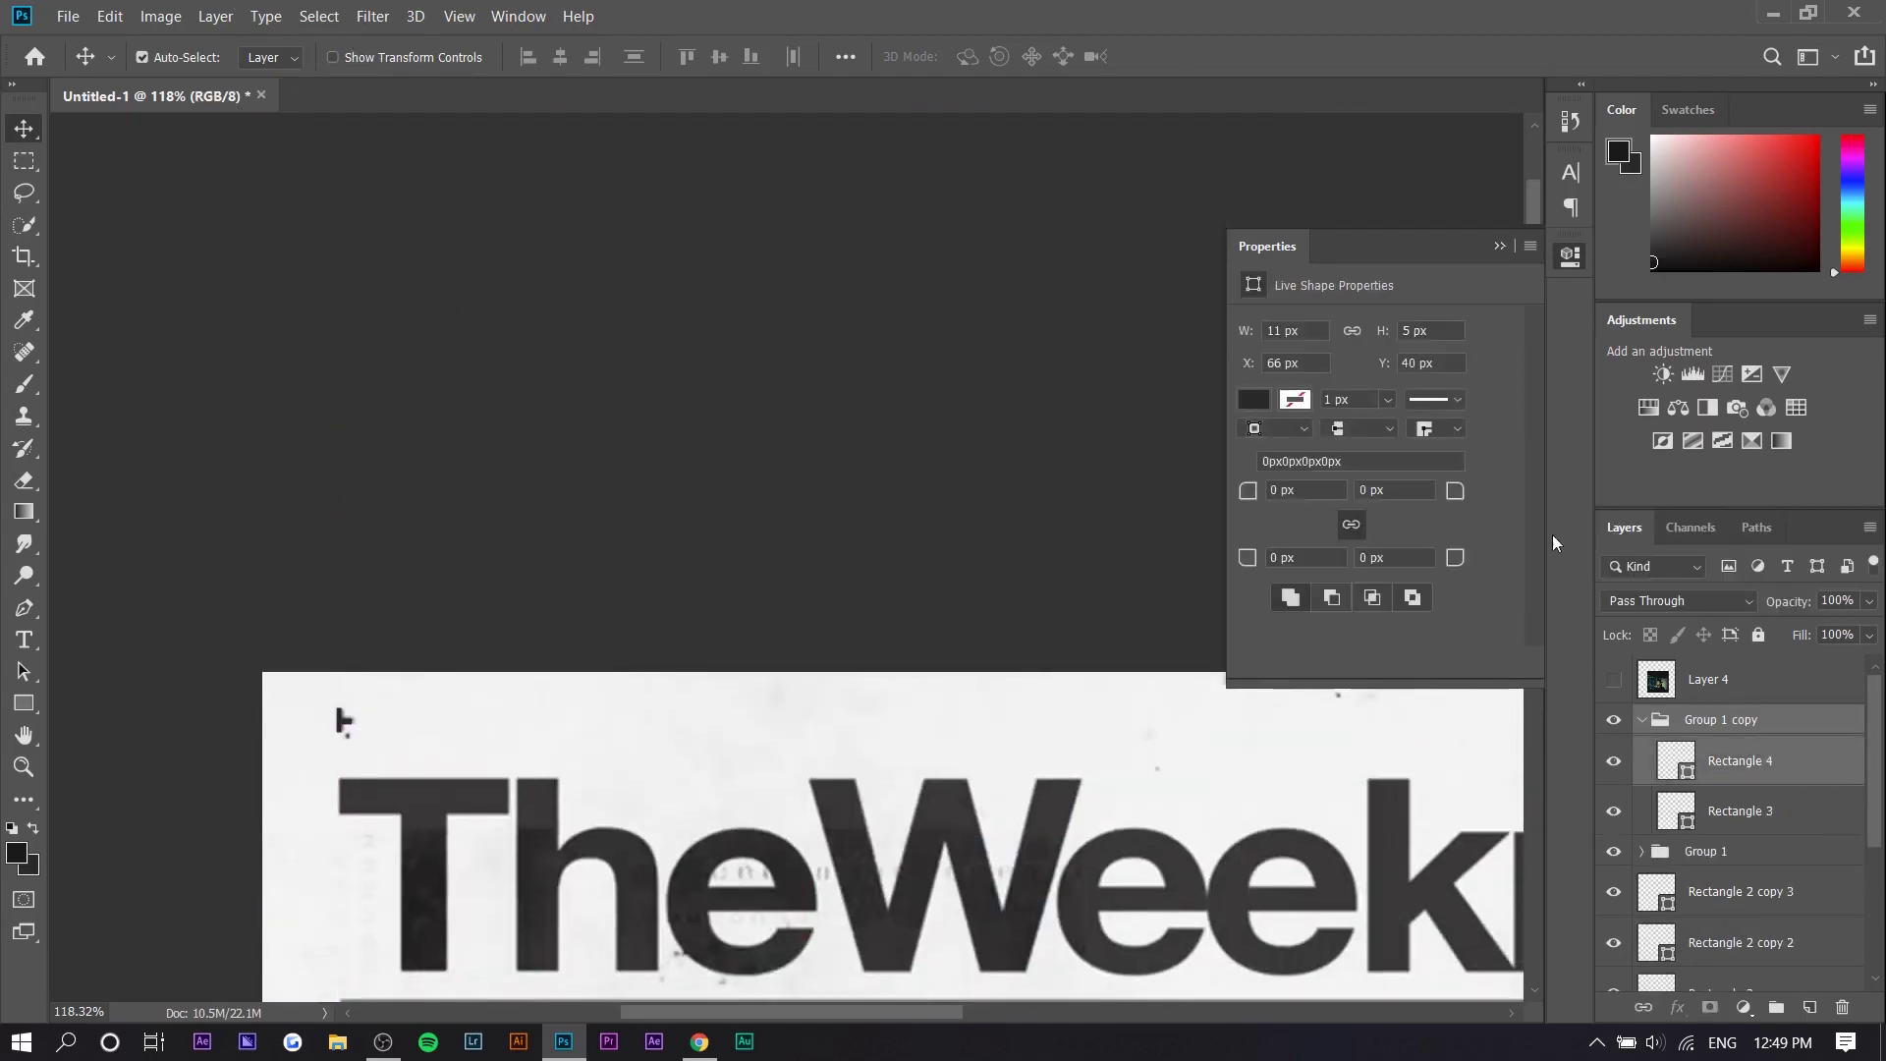
scroll(340, 717, "up", 6)
scroll(339, 716, "up", 1)
left_click_drag(353, 686, 364, 681)
scroll(258, 725, "down", 5)
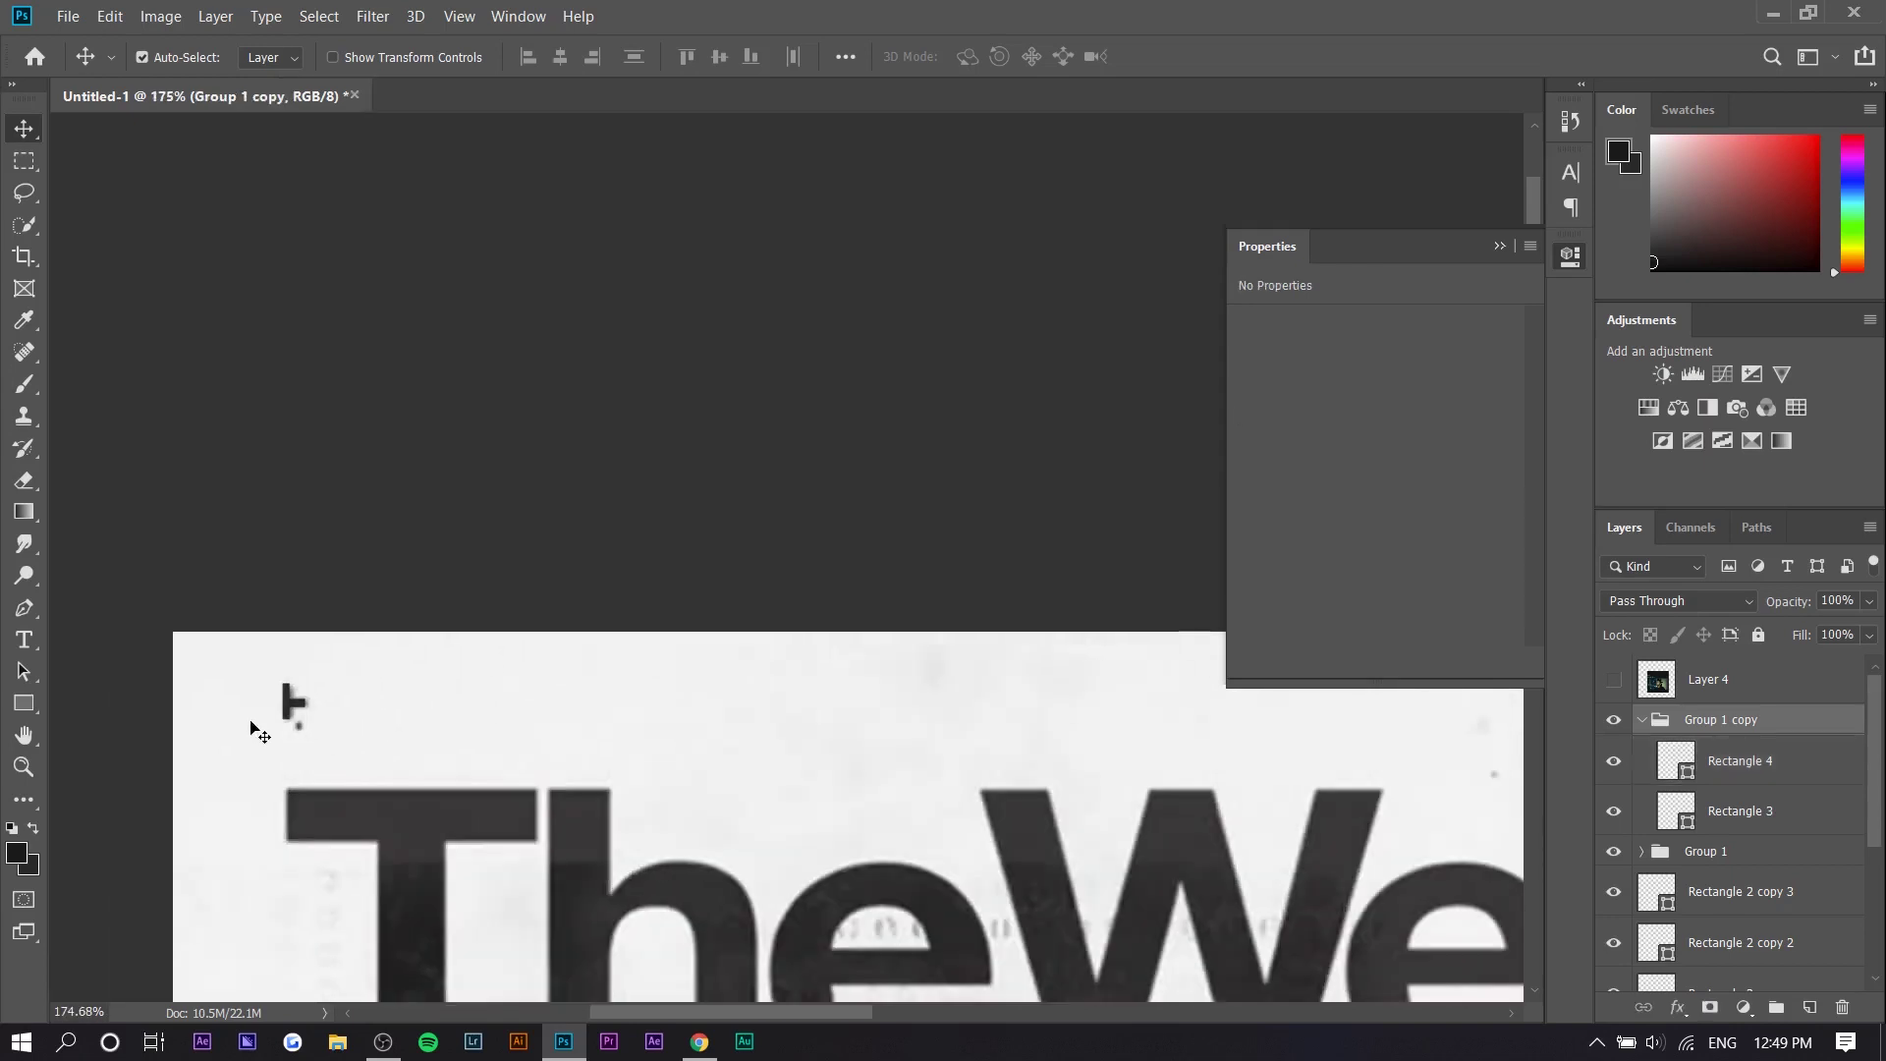
Step: Place a horizontally flipped copy of the corner mark over the mark in the cover's upper-right corner
left_click_drag(262, 727, 868, 1056)
key("ctrl+t")
right_click(465, 699)
left_click(531, 665)
scroll(881, 702, "up", 6)
key("Return")
Step: Duplicate the flipped corner mark, align the copy with the cover's lower-right mark, and collapse the shape properties
key("ctrl+j")
left_click_drag(893, 560, 893, 565)
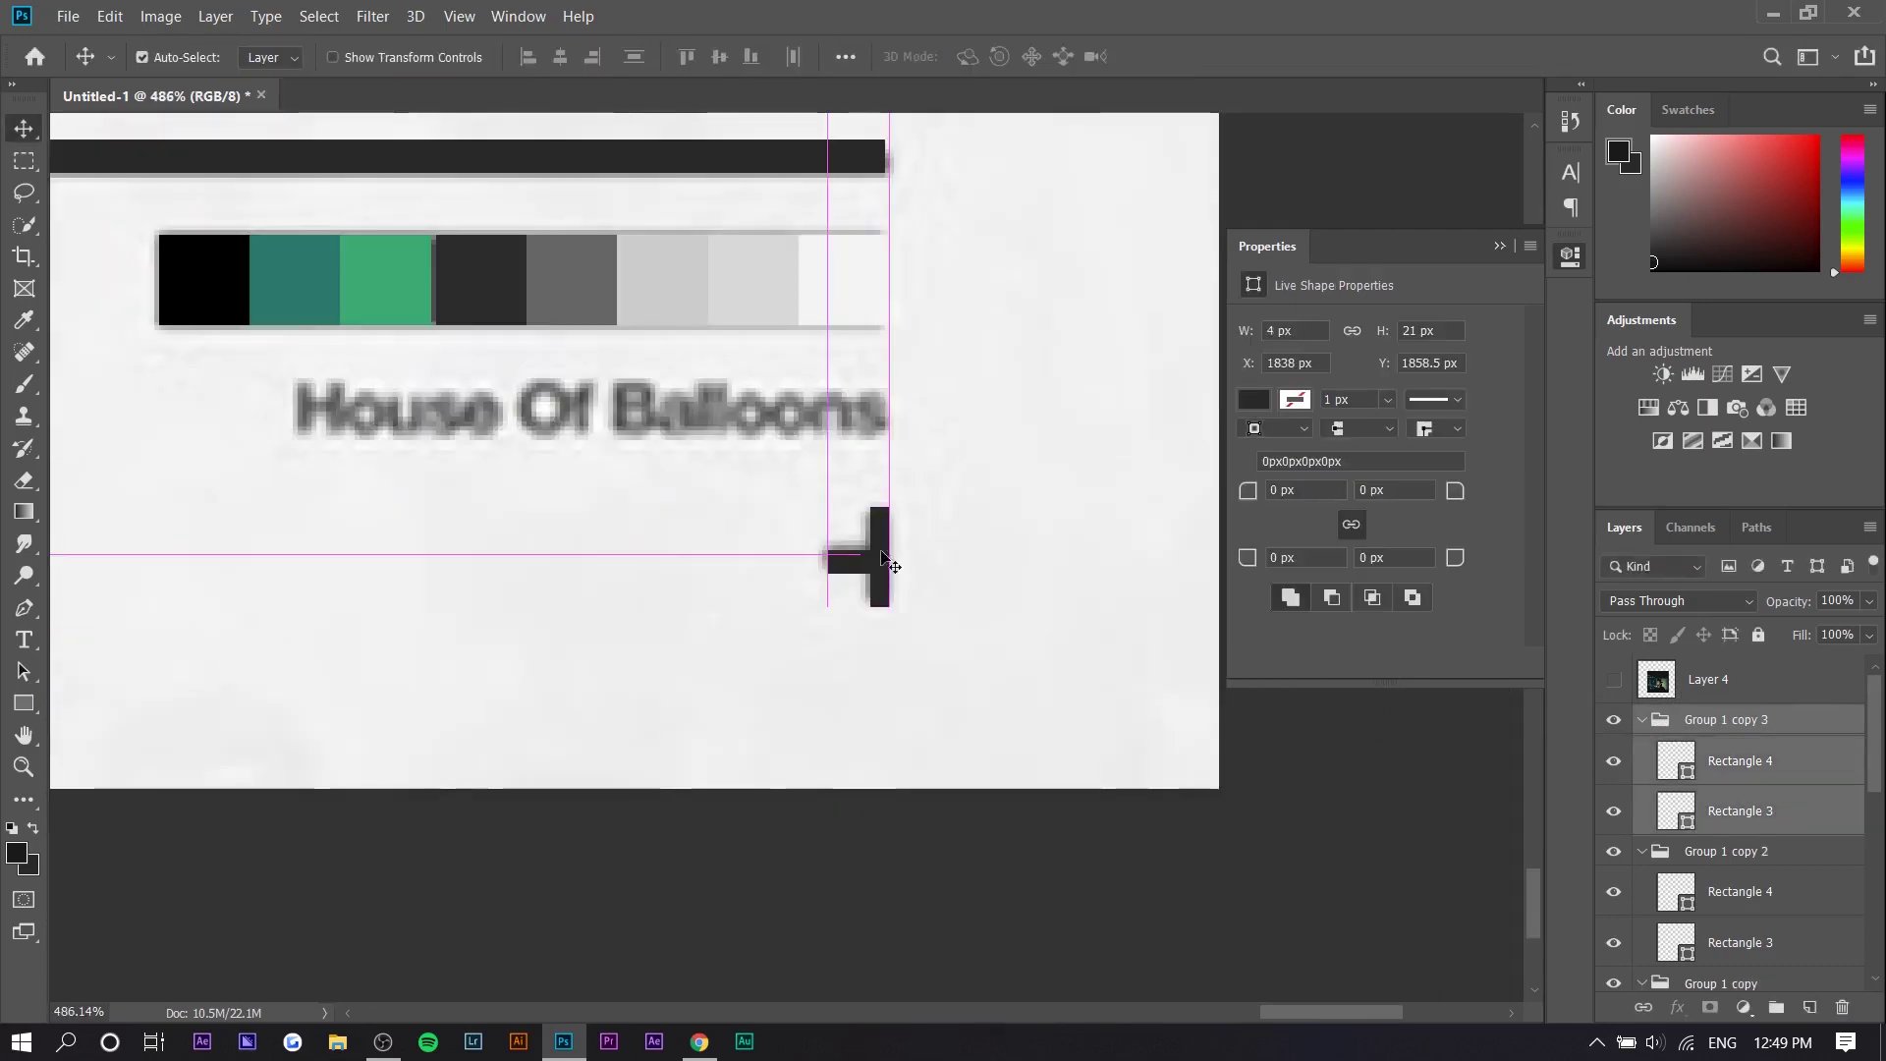
scroll(795, 627, "down", 14)
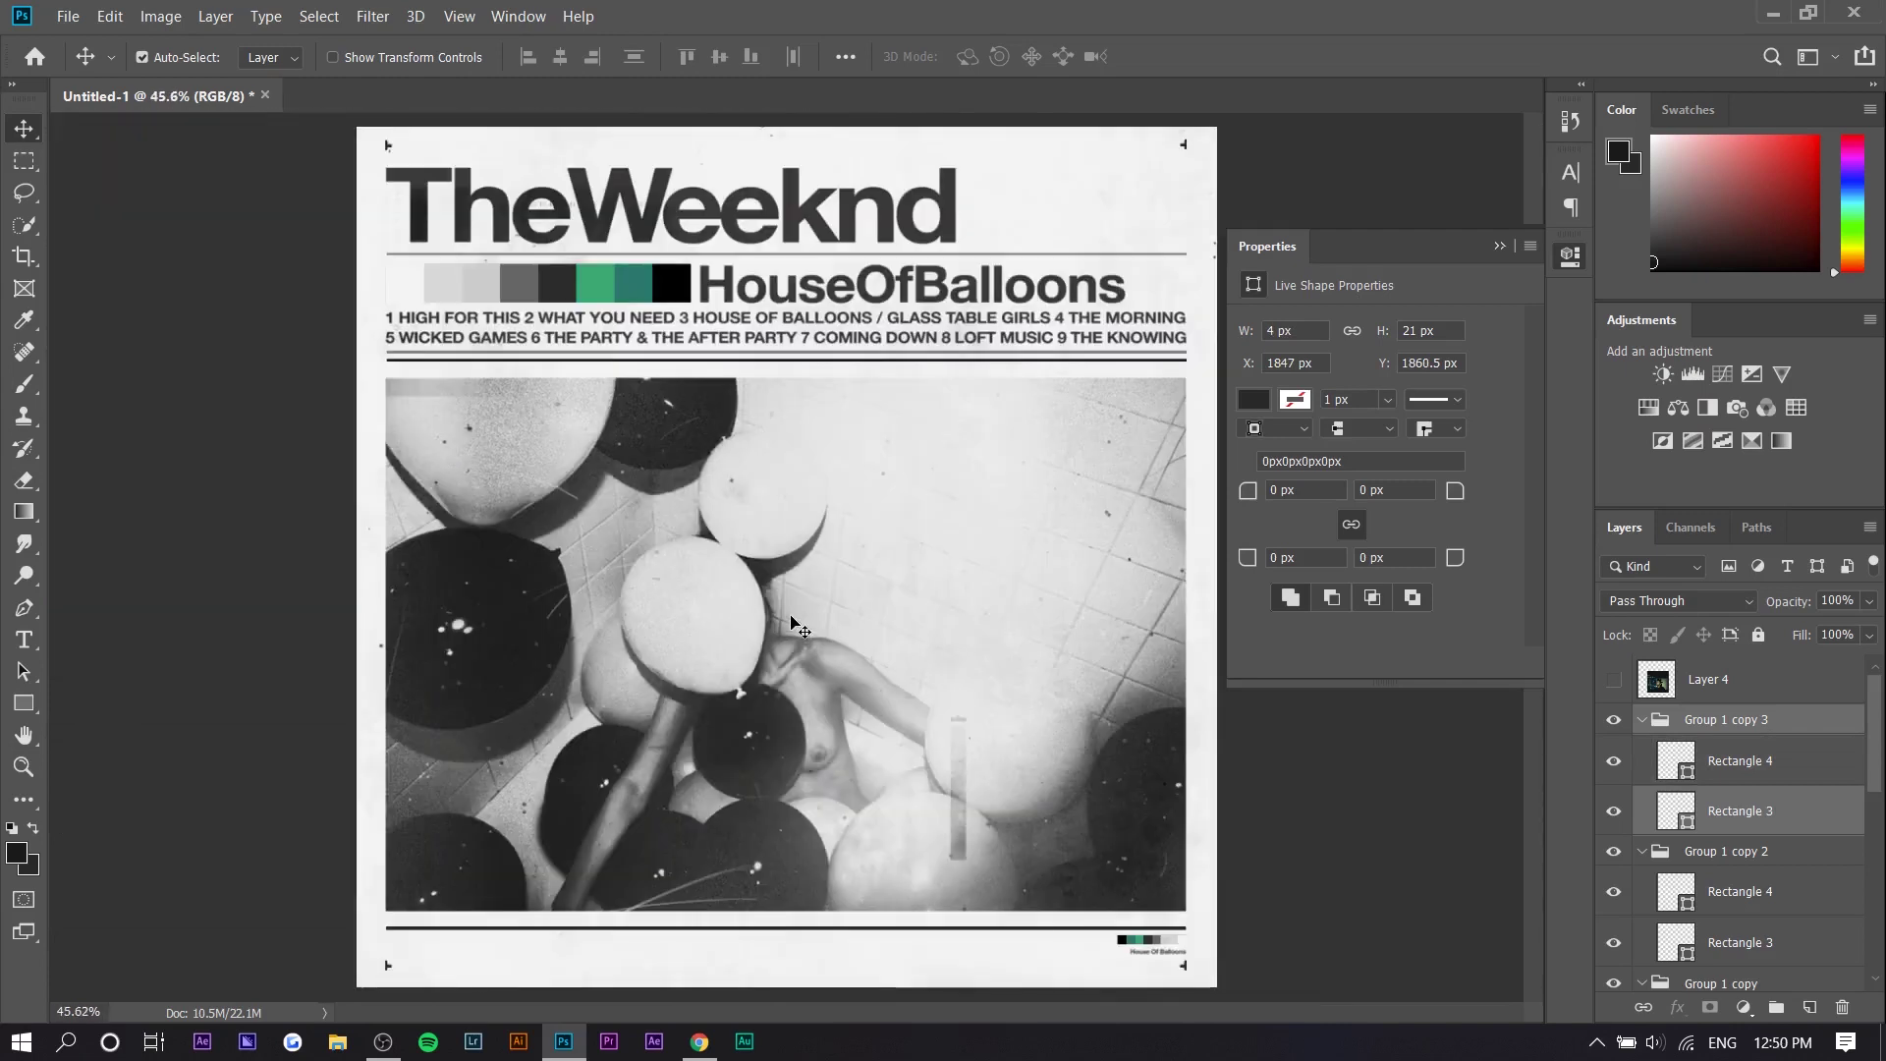
left_click(1500, 247)
Step: Switch to Chrome, search Google Images for "the weeknd kiss land" and preview the custom cover art from Reddit
key("alt+Tab")
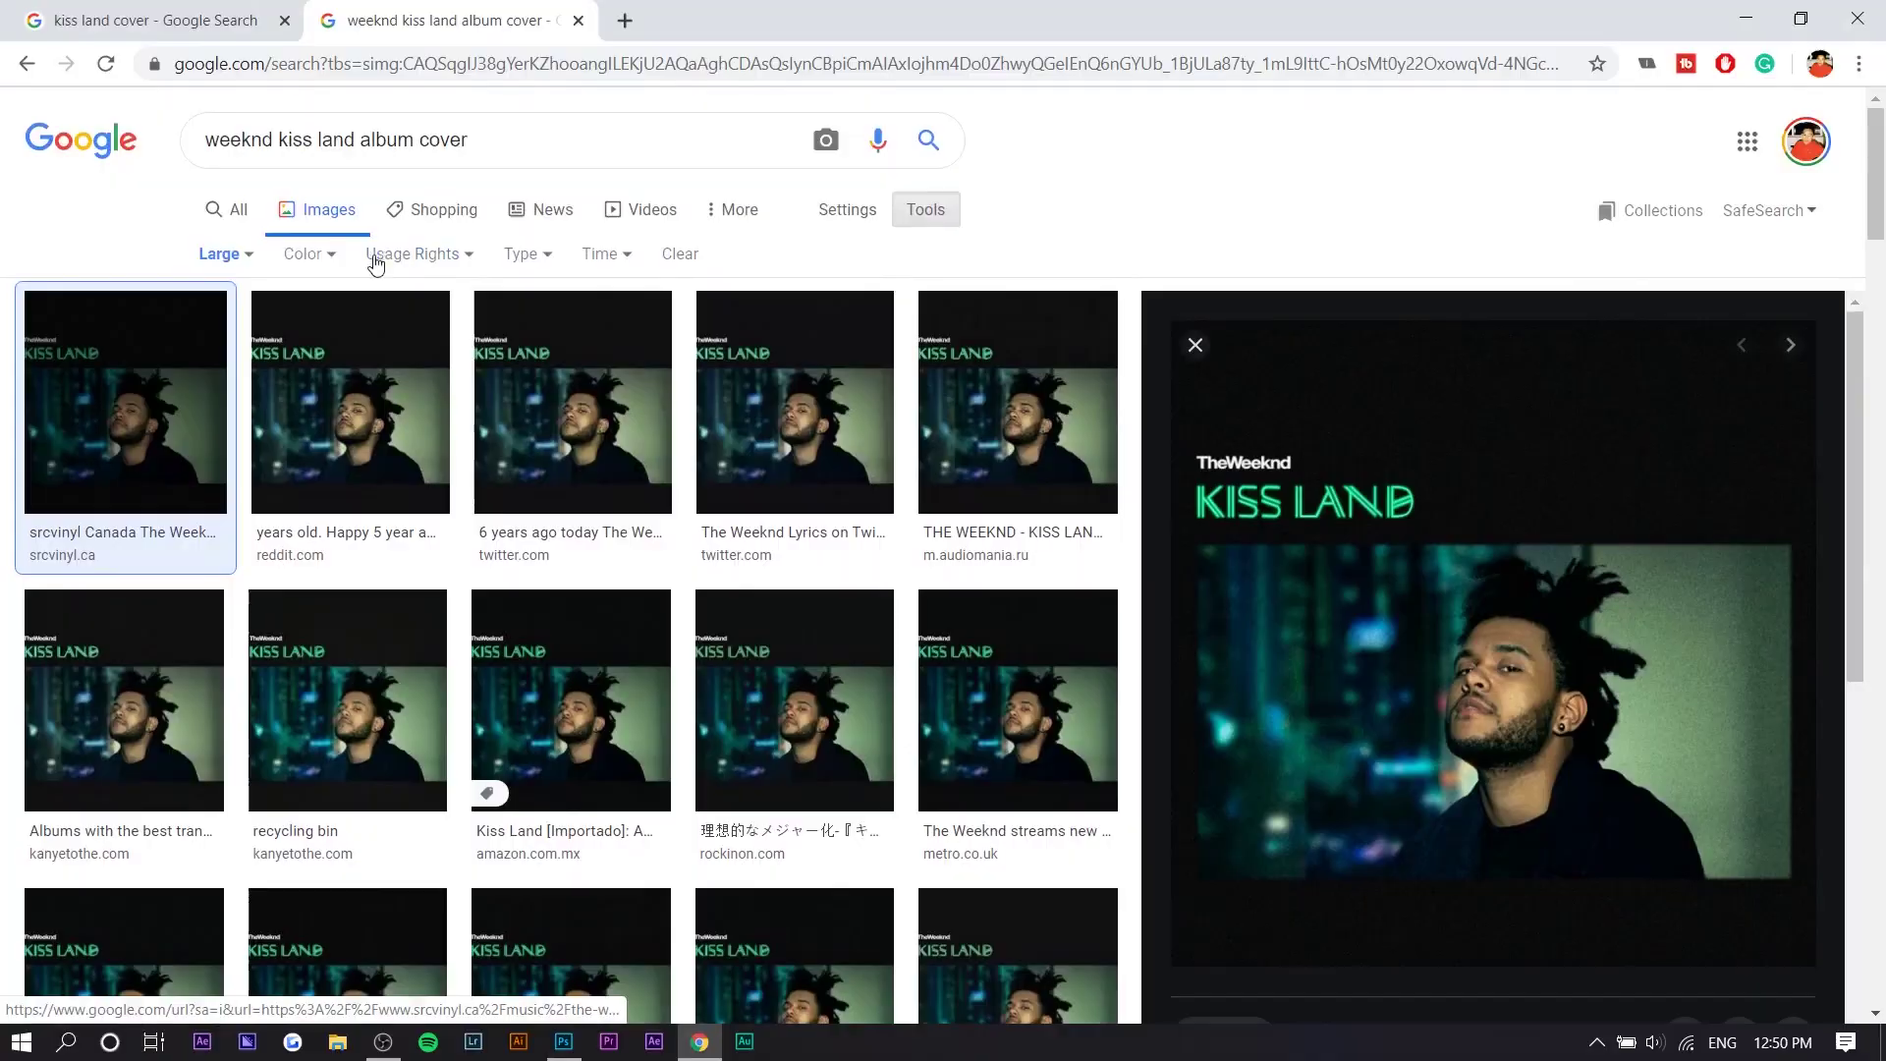
left_click_drag(366, 141, 482, 143)
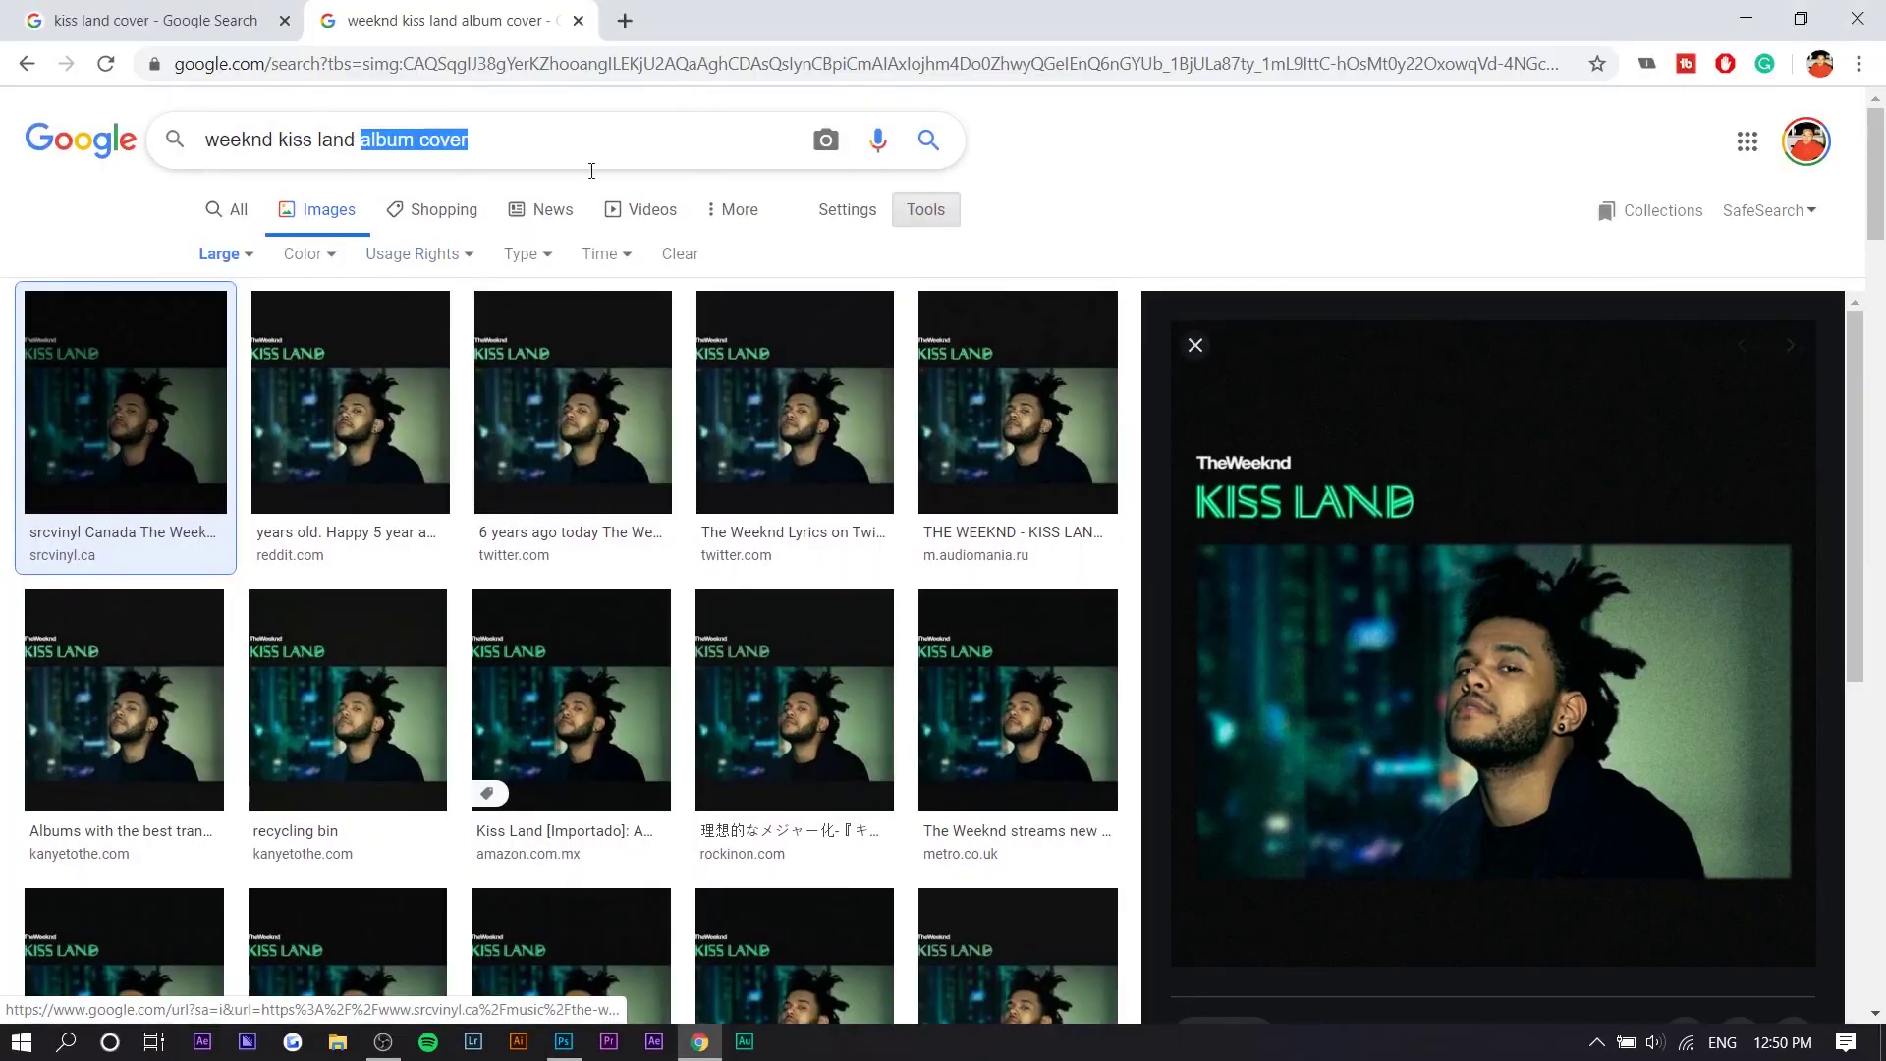
type("wal")
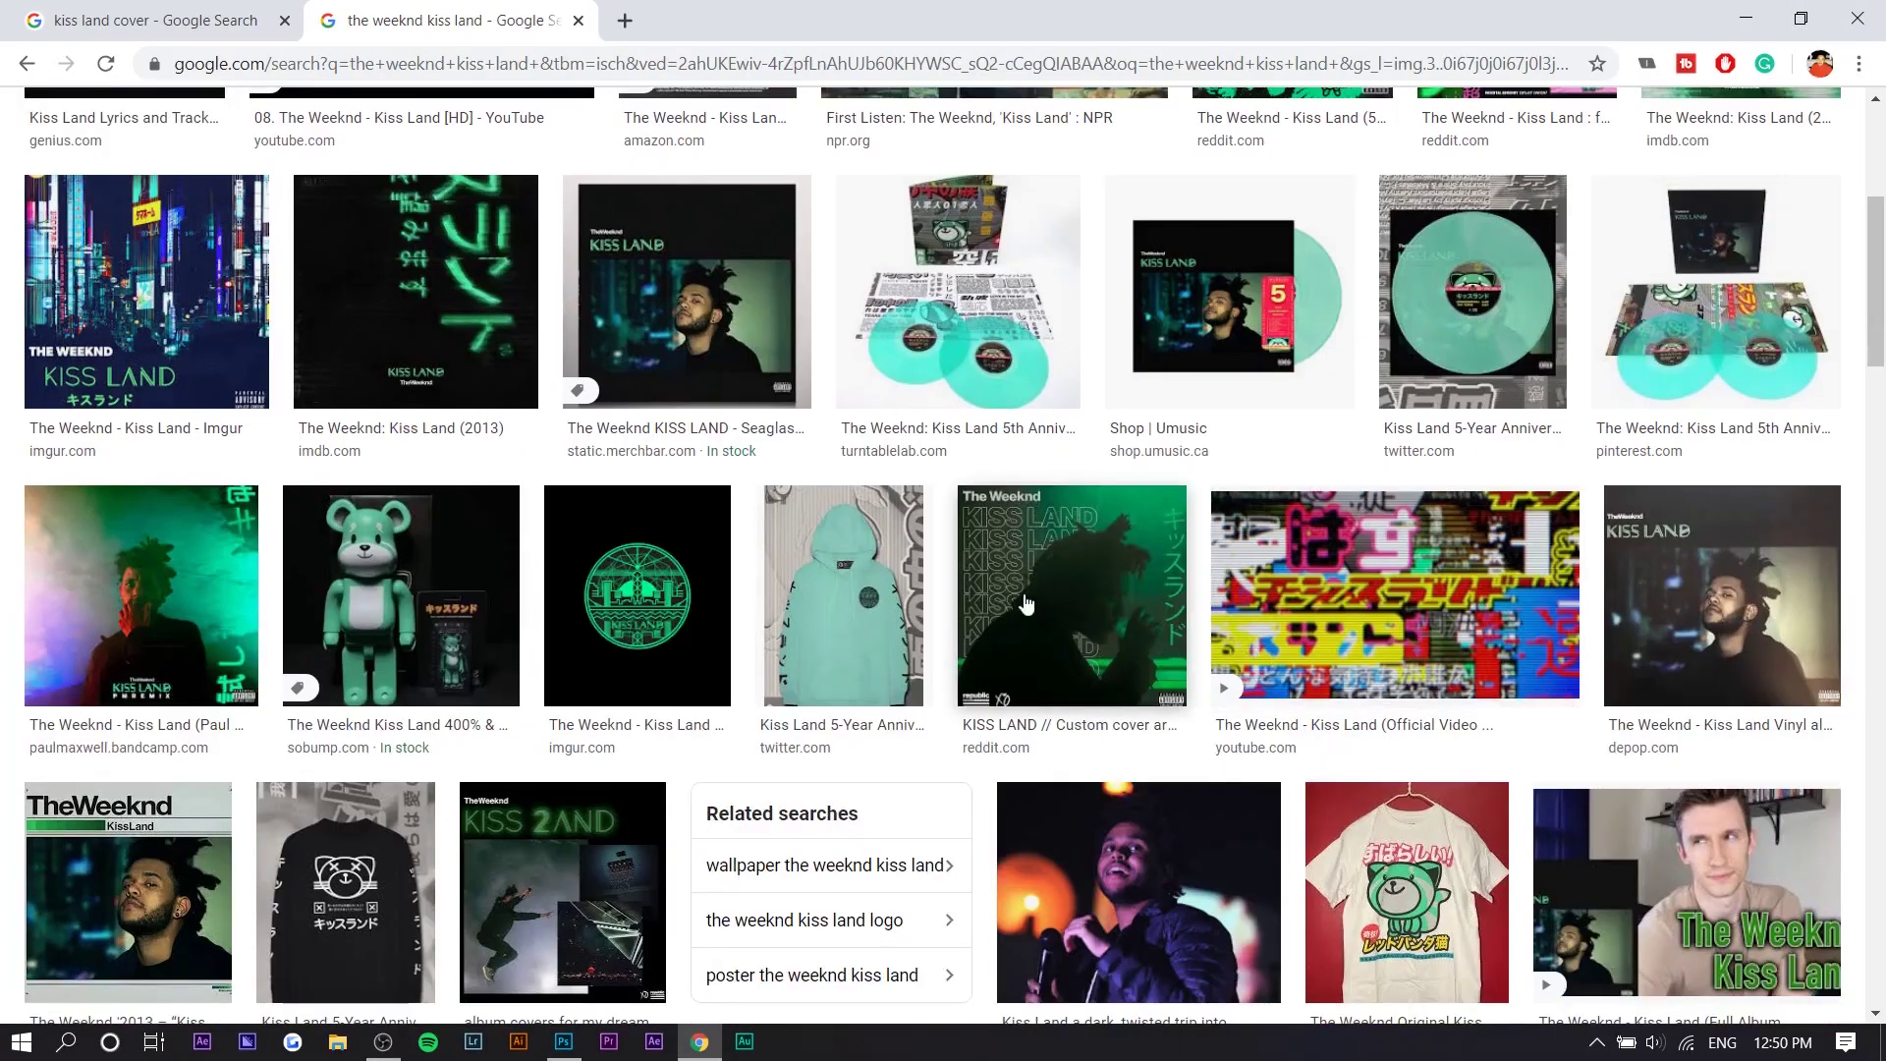
left_click(1025, 604)
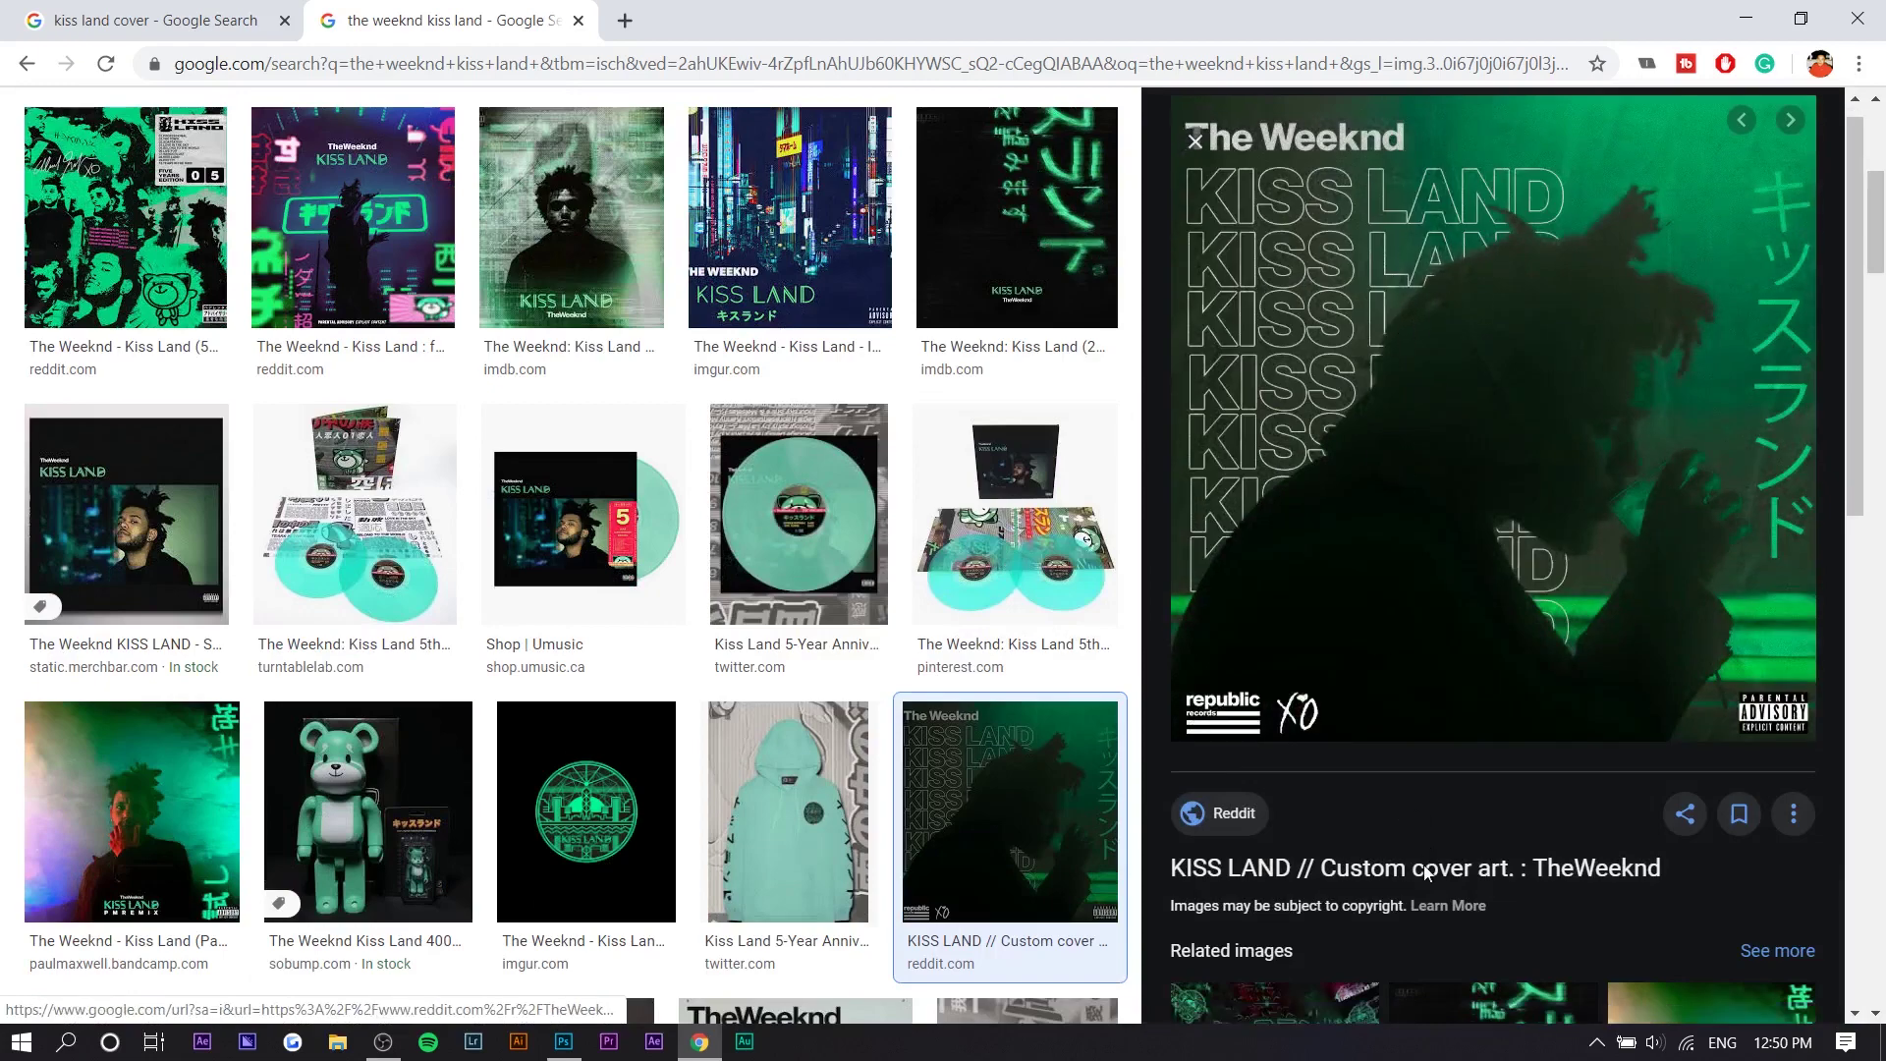
Step: Find and copy the 1920 × 1080 "Belong To The World" still, then paste it into the cover document in Photoshop
scroll(1336, 226, "down", 3)
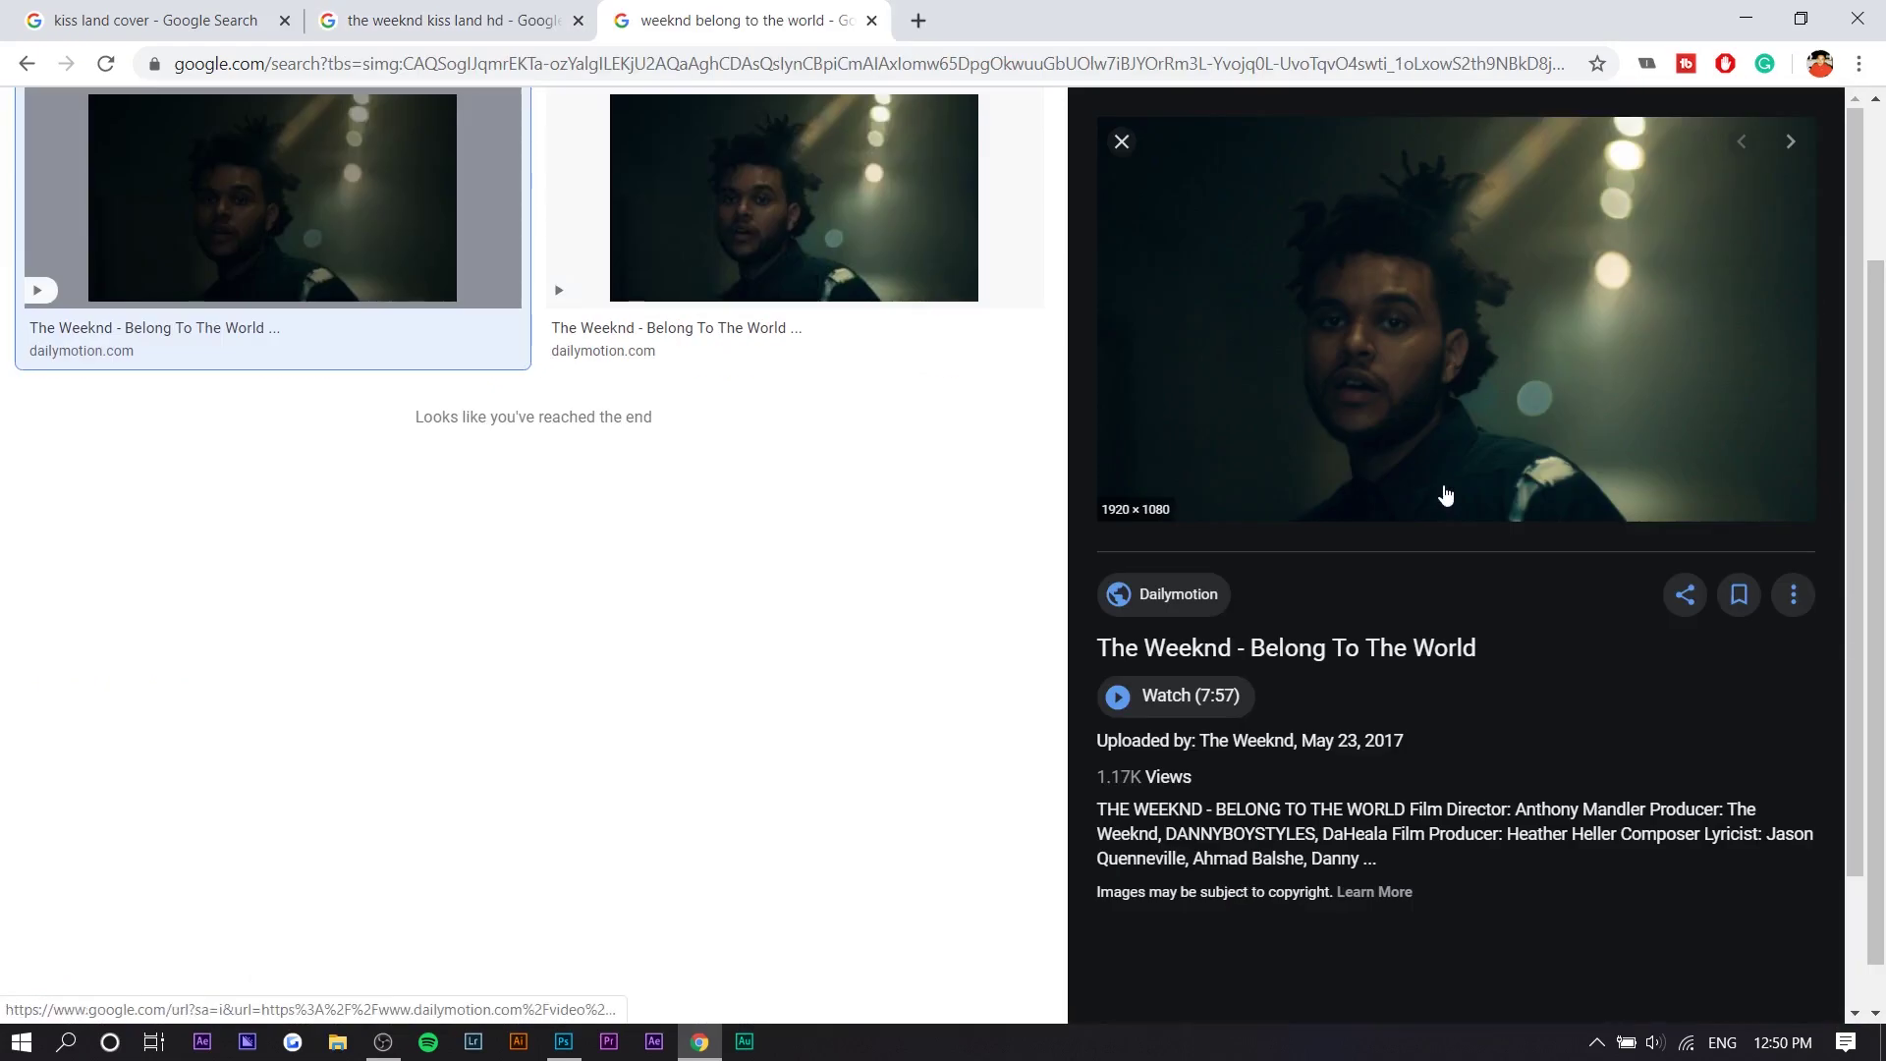
right_click(1441, 496)
left_click(1591, 644)
key("alt+Tab")
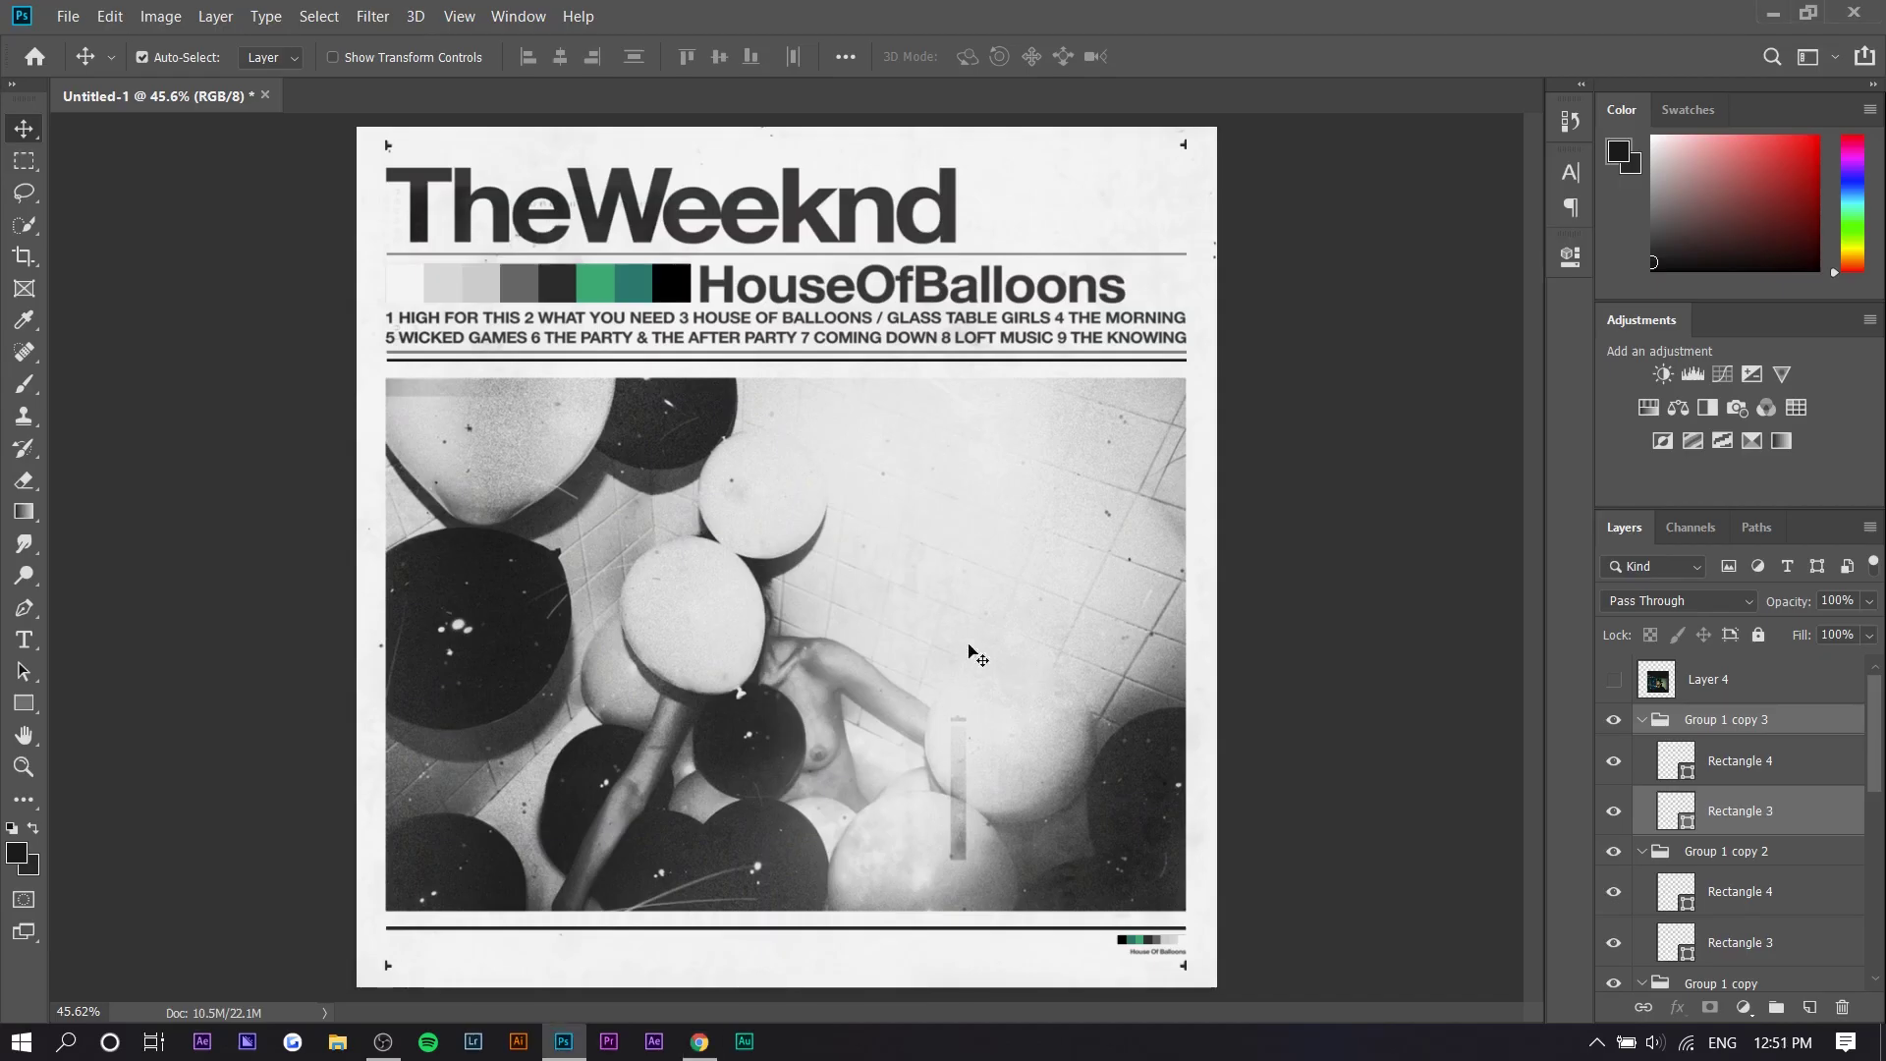
key("ctrl+v")
Step: Scale the pasted still to about 110% and position it over the balloon photo area
key("ctrl+t")
left_click_drag(1000, 639, 999, 652)
left_click_drag(828, 429, 830, 372)
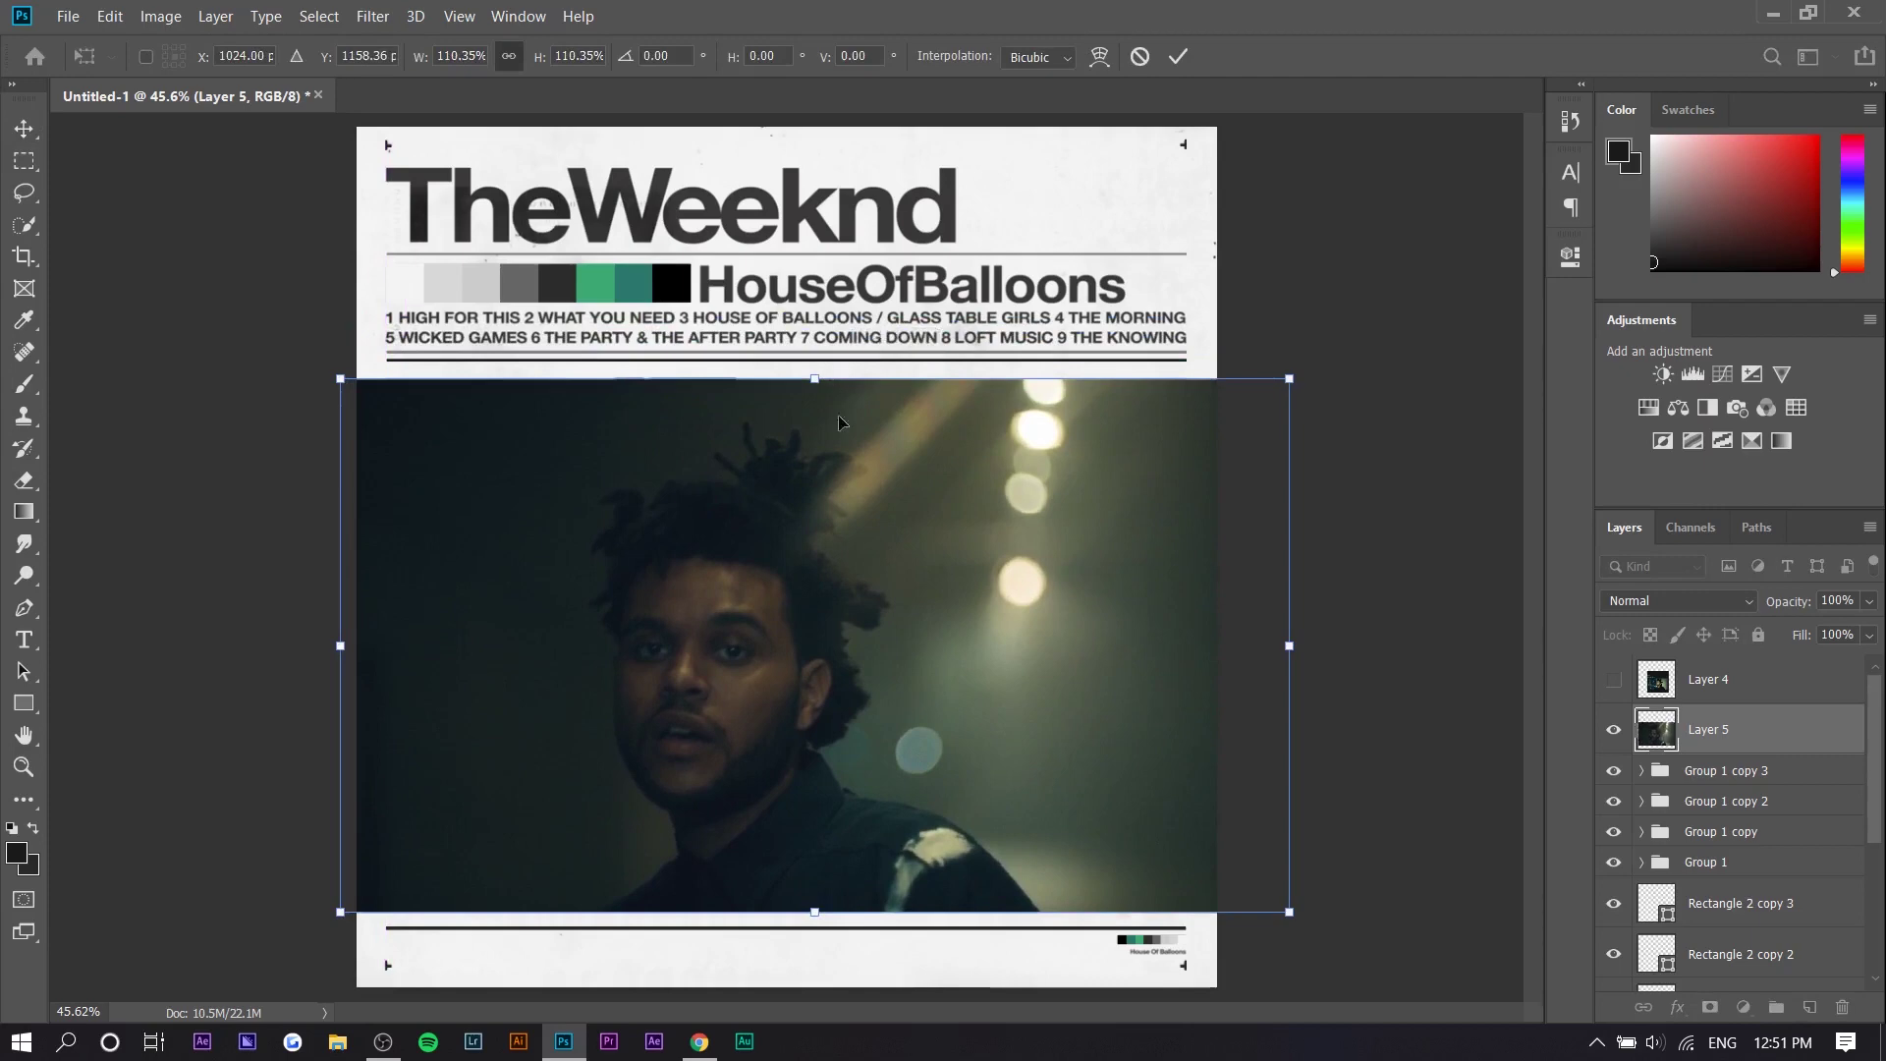
key("Return")
Step: Trim the still's overhang past the photo's right edge, using 77% opacity to select it and restoring the layer to 100%
left_click_drag(1868, 609, 1840, 629)
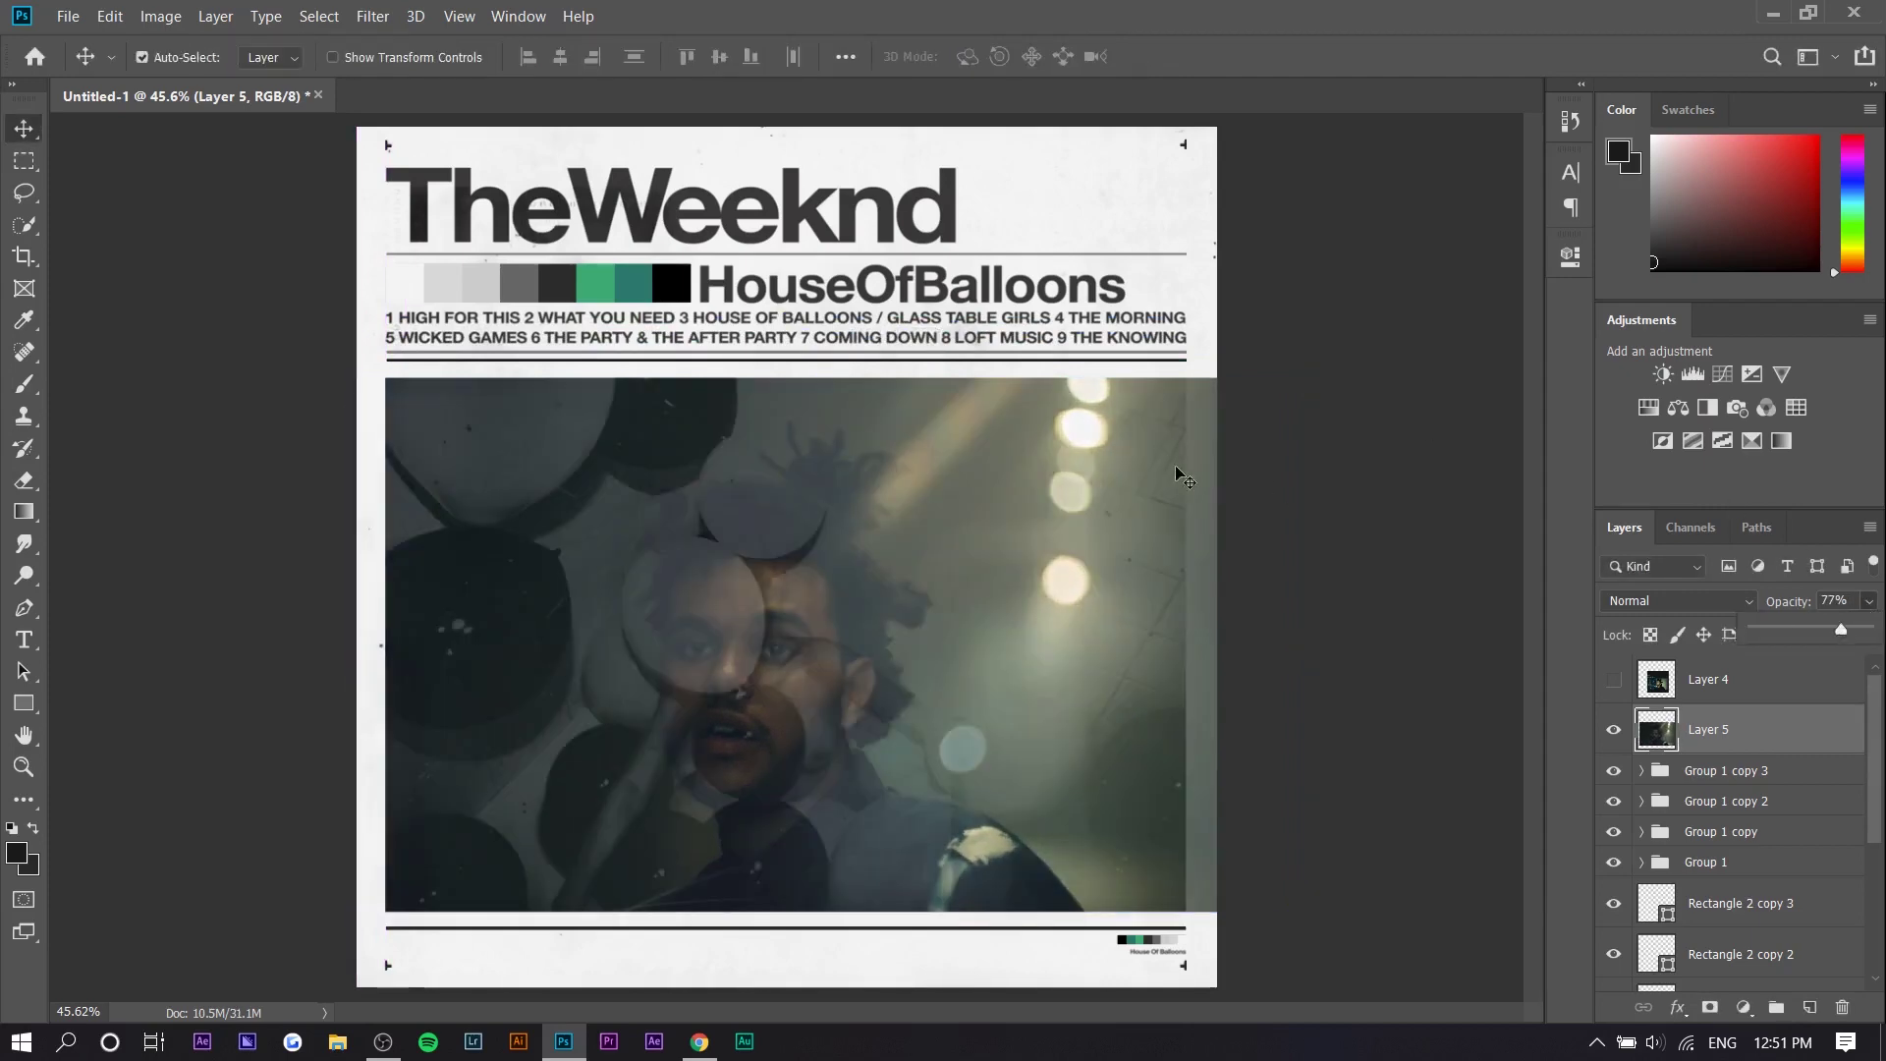
left_click(24, 160)
left_click_drag(1283, 324, 1189, 968)
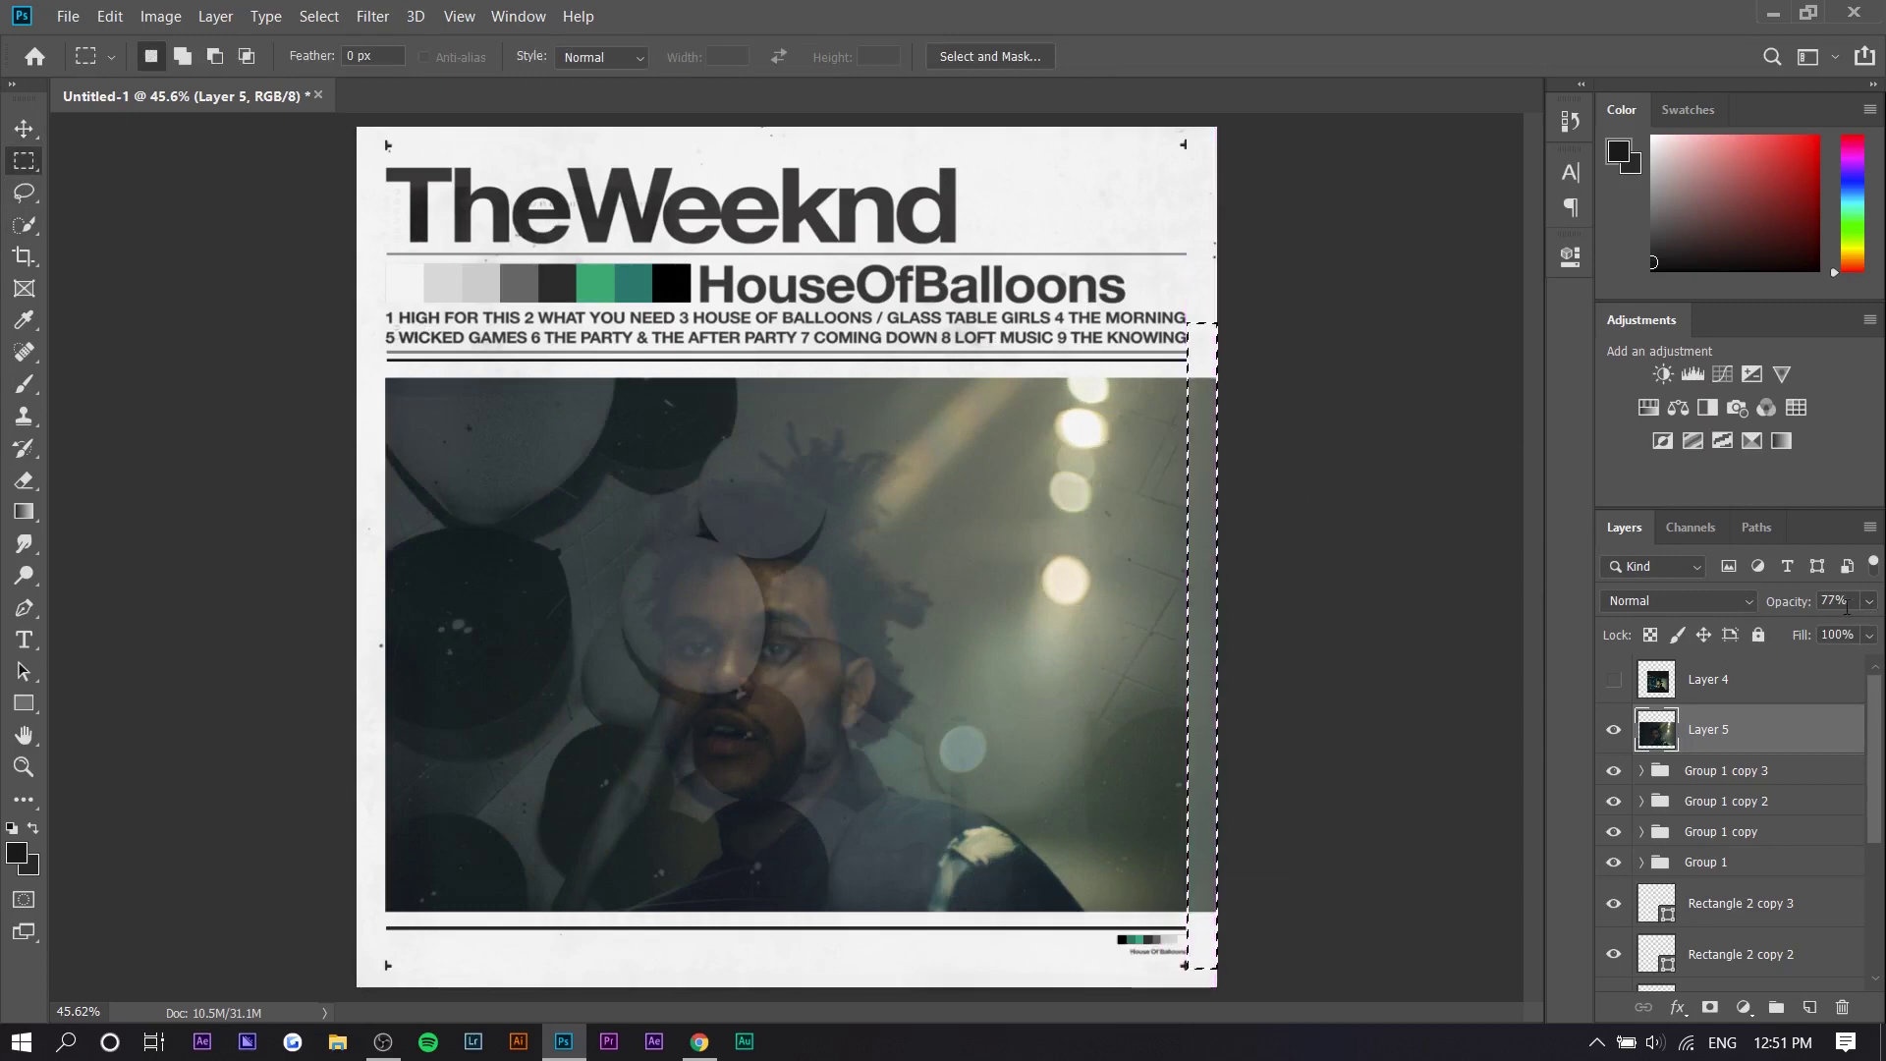
mouse_move(1868, 601)
left_mouse_down()
mouse_move(1846, 633)
mouse_move(1866, 634)
left_mouse_up()
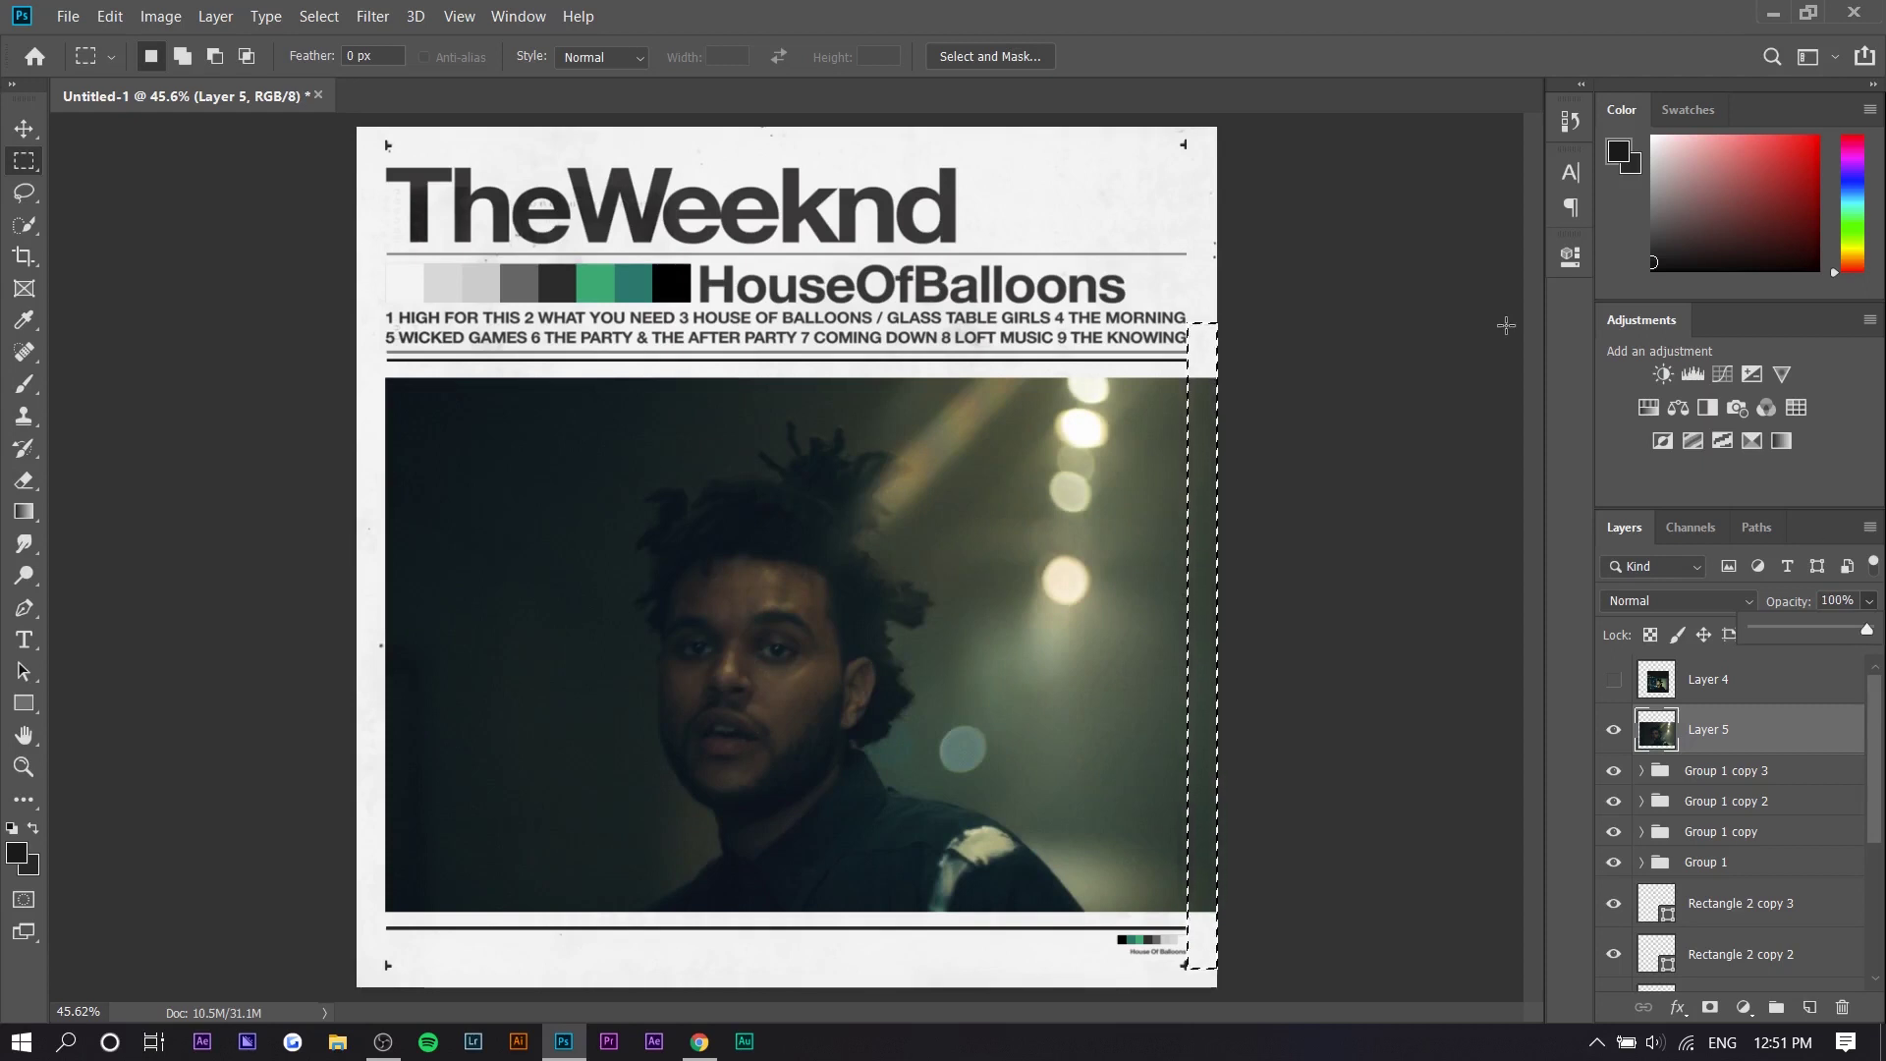
left_click(1755, 700)
left_click(1758, 719)
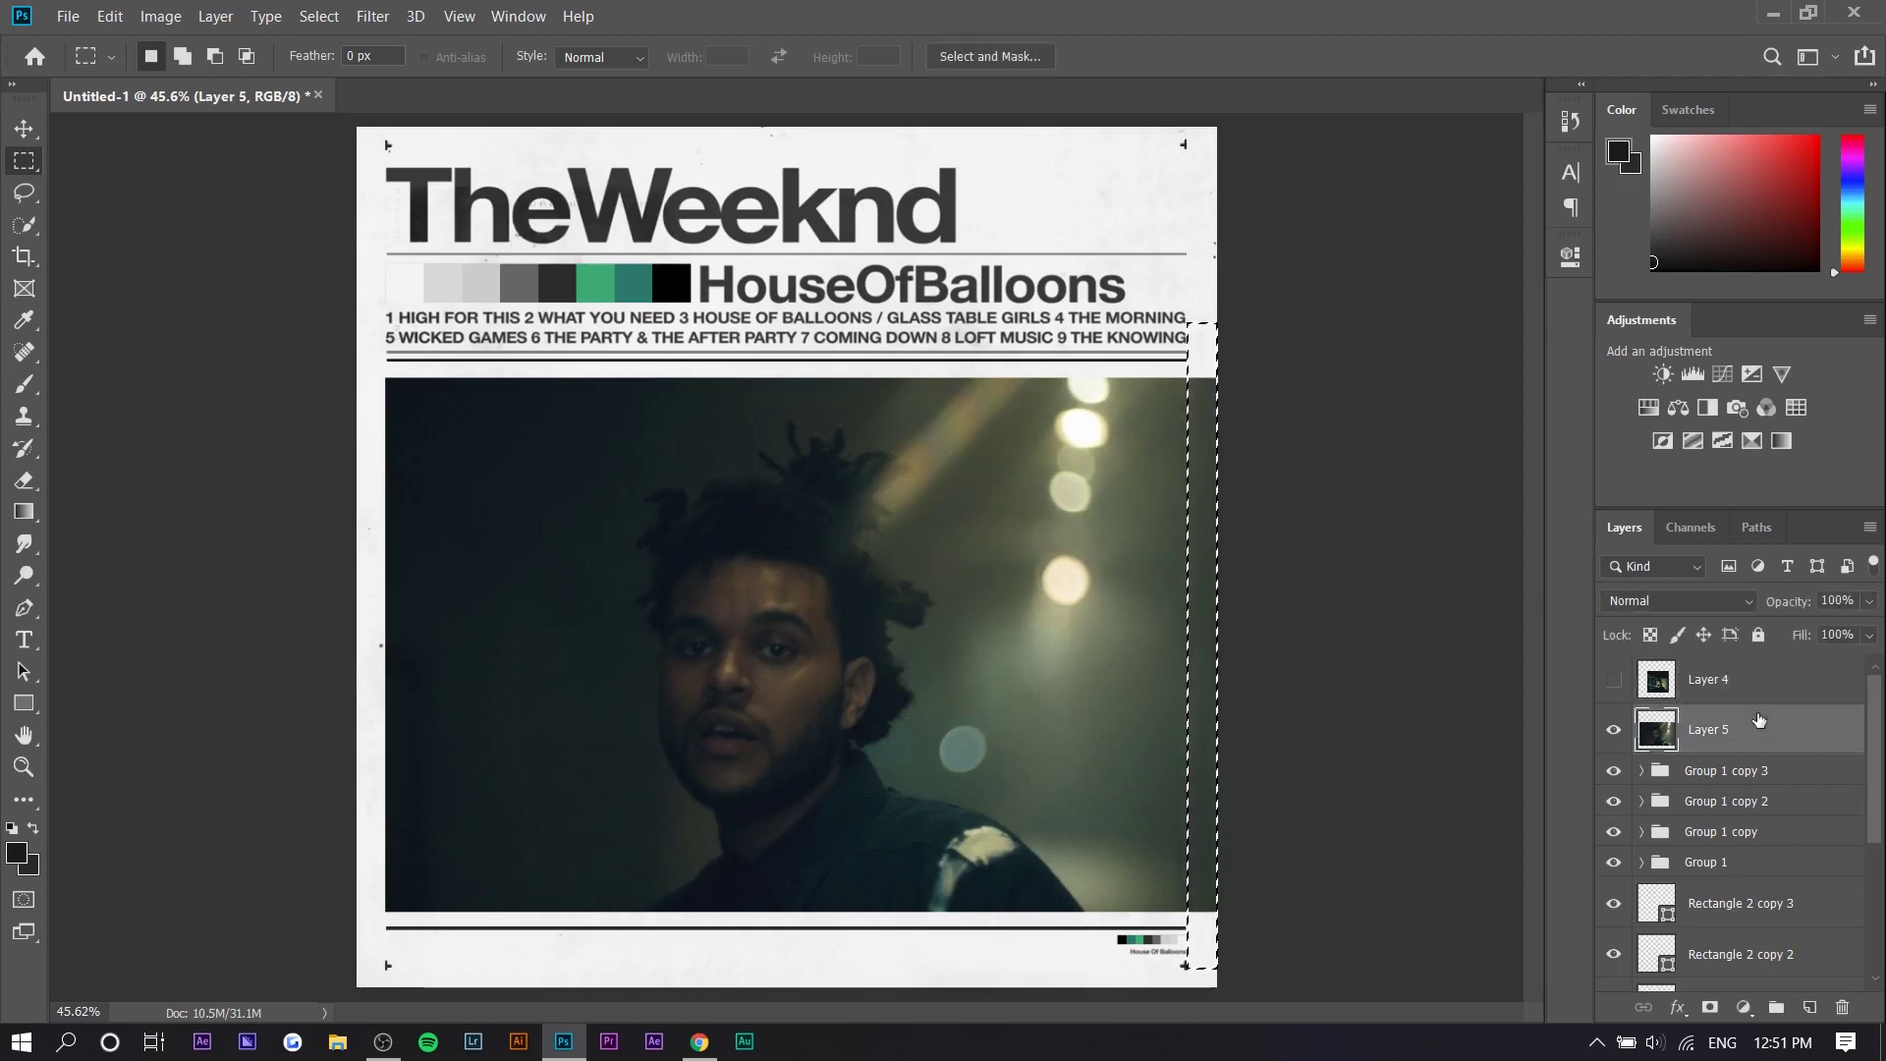
scroll(1086, 576, "down", 2)
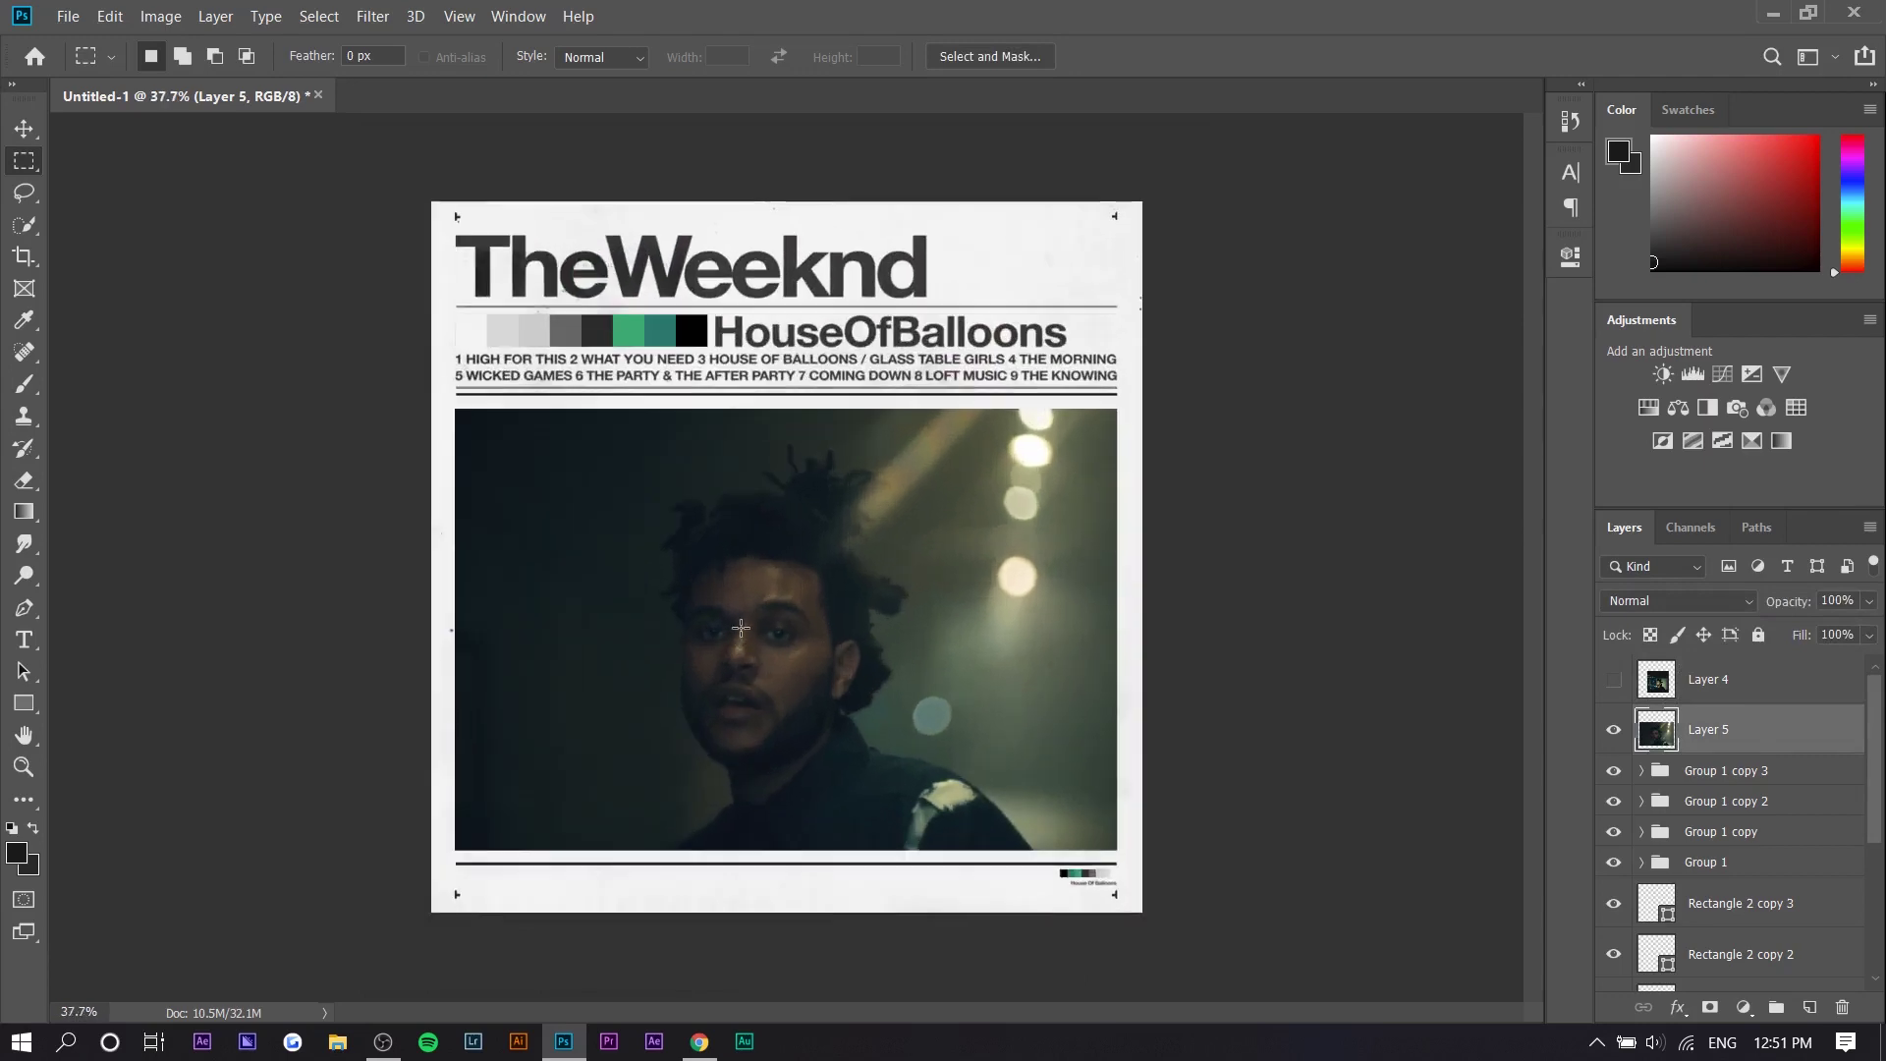
left_click(25, 129)
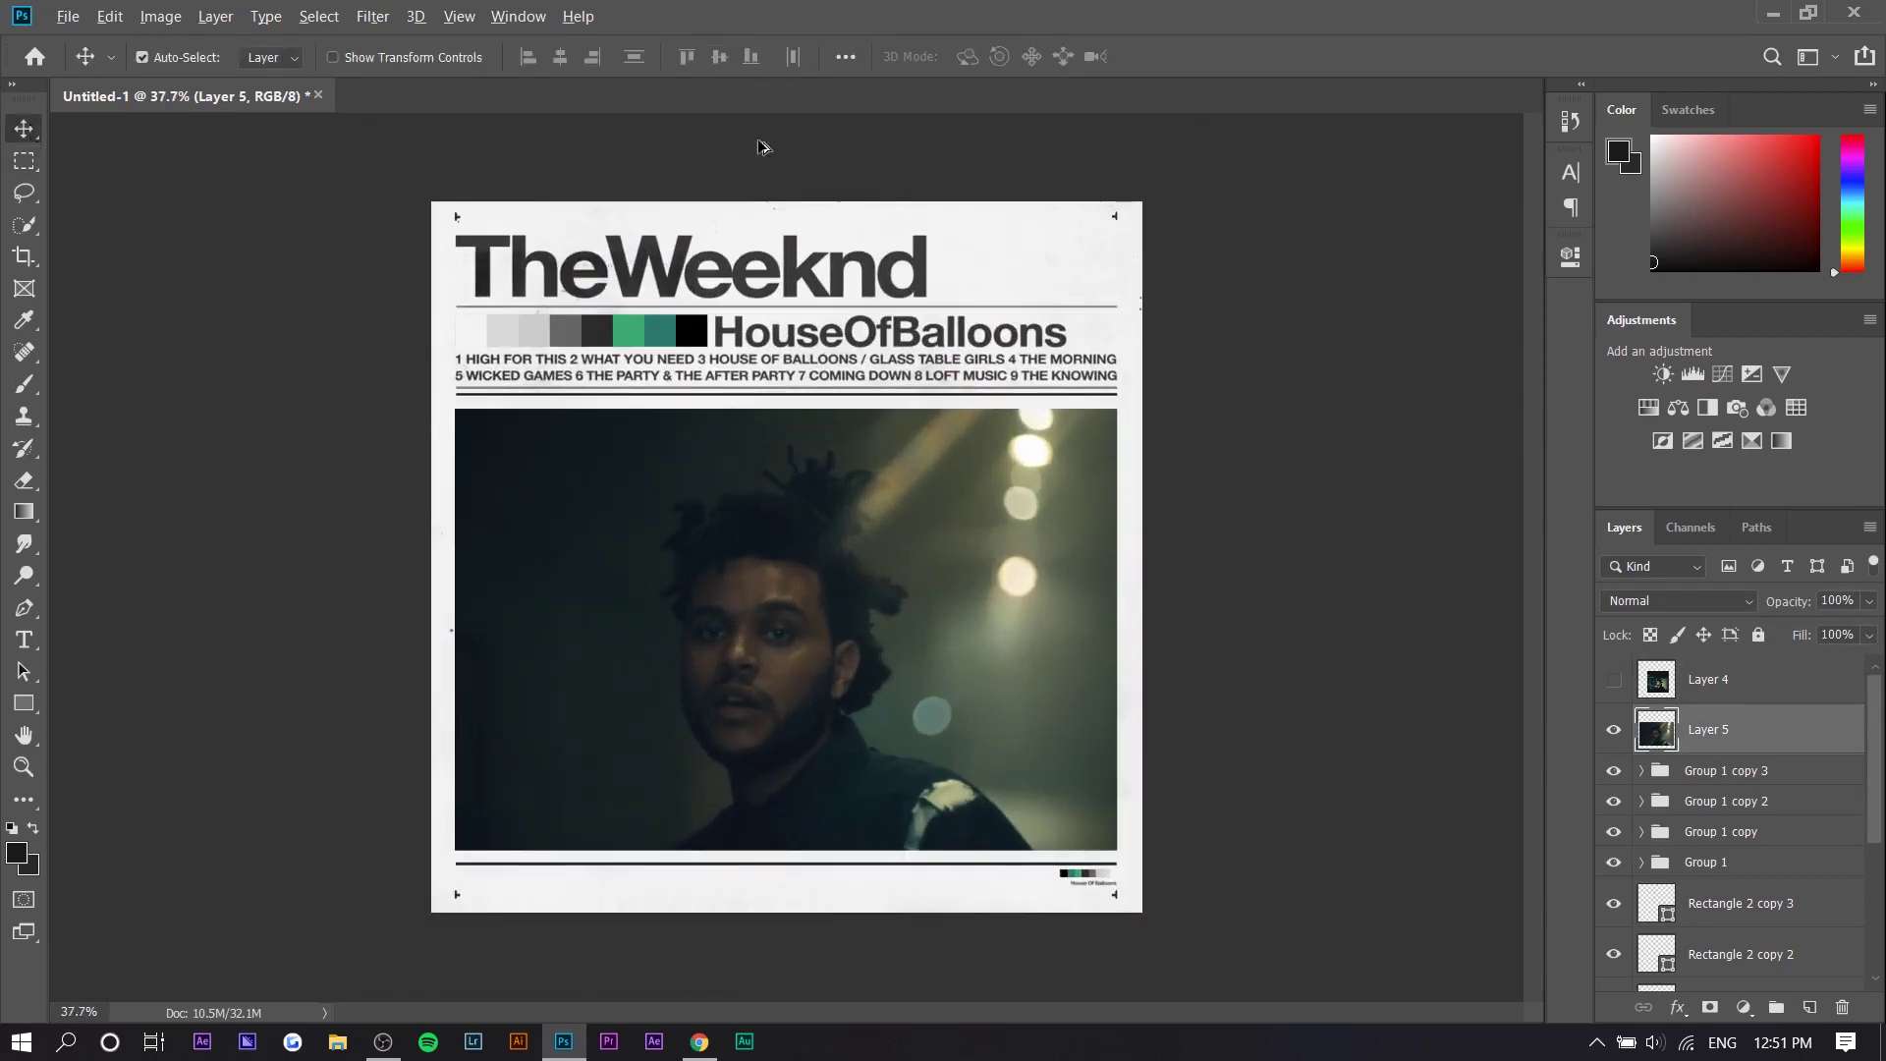
scroll(680, 372, "up", 5)
scroll(585, 326, "up", 1)
left_click(640, 303)
left_click(25, 703)
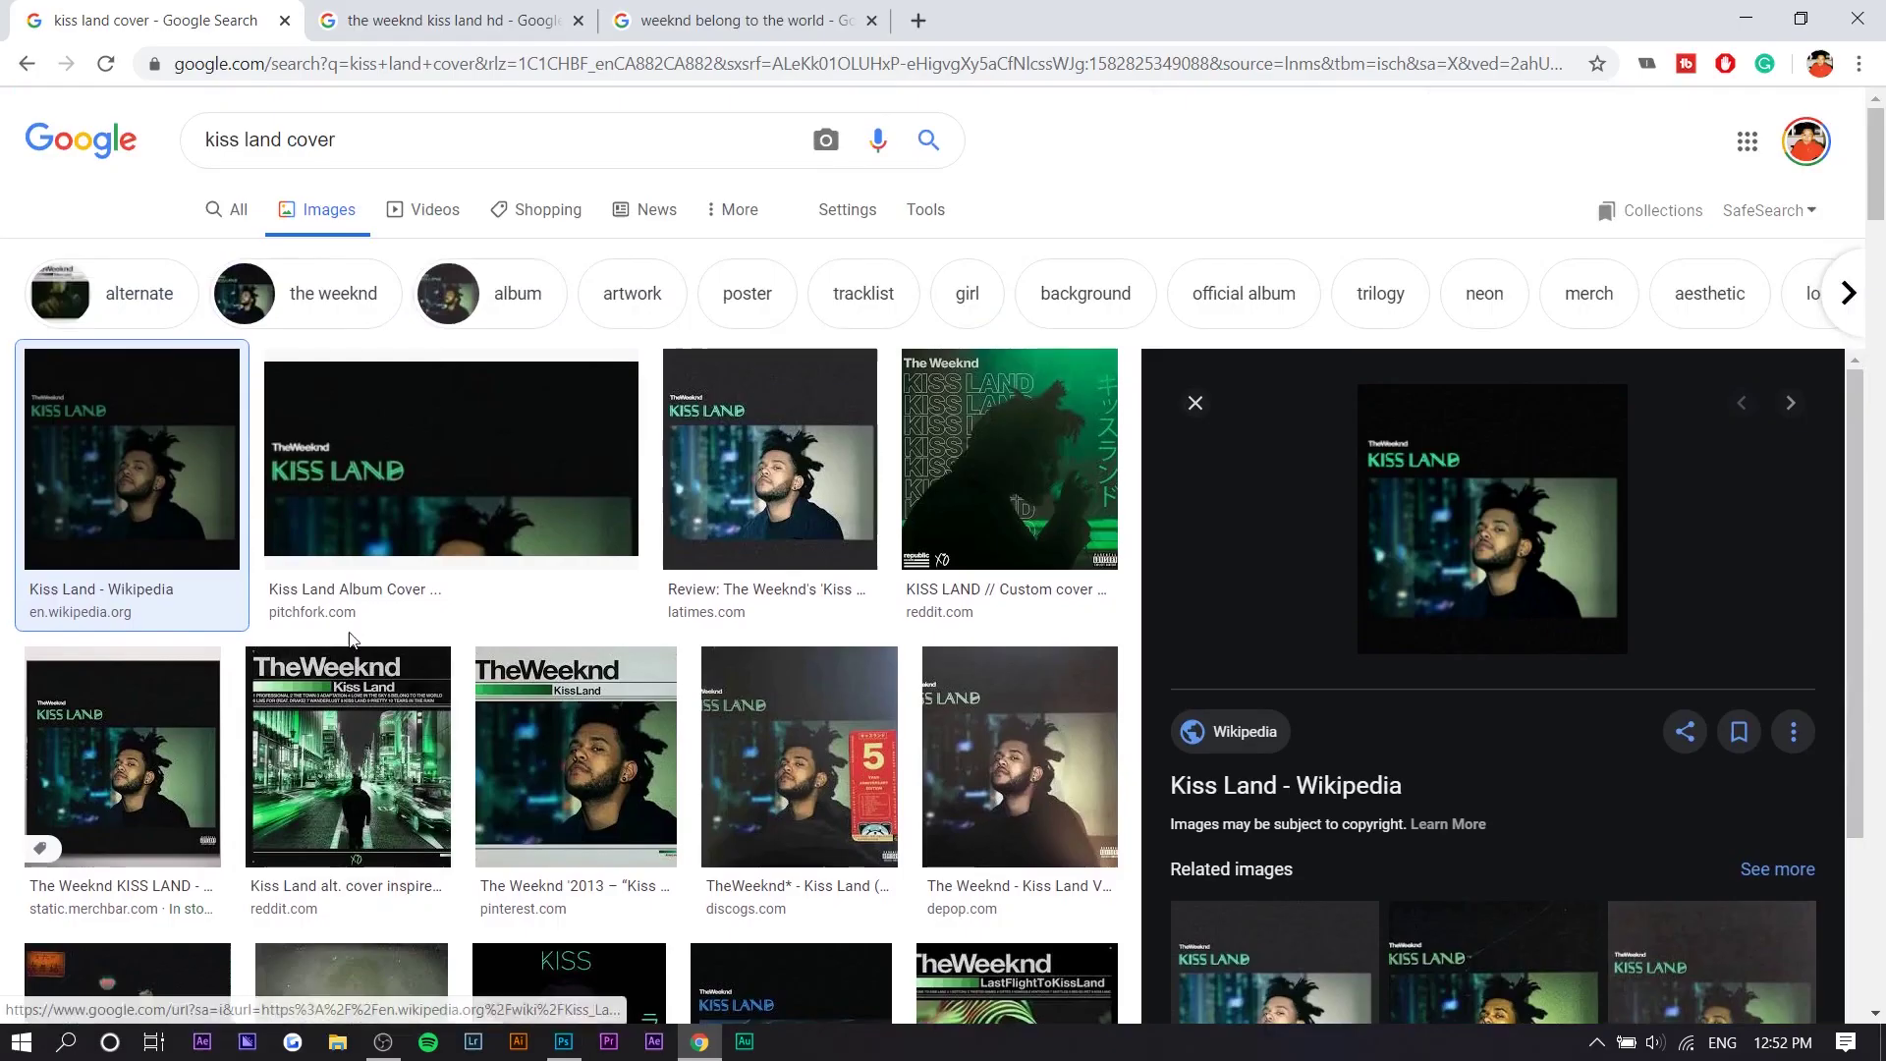
Step: In Chrome, browse the image results for "the weeknd green" and copy the 1200 × 800 Kiss Land album review picture
scroll(43, 527, "down", 5)
scroll(1210, 770, "down", 10)
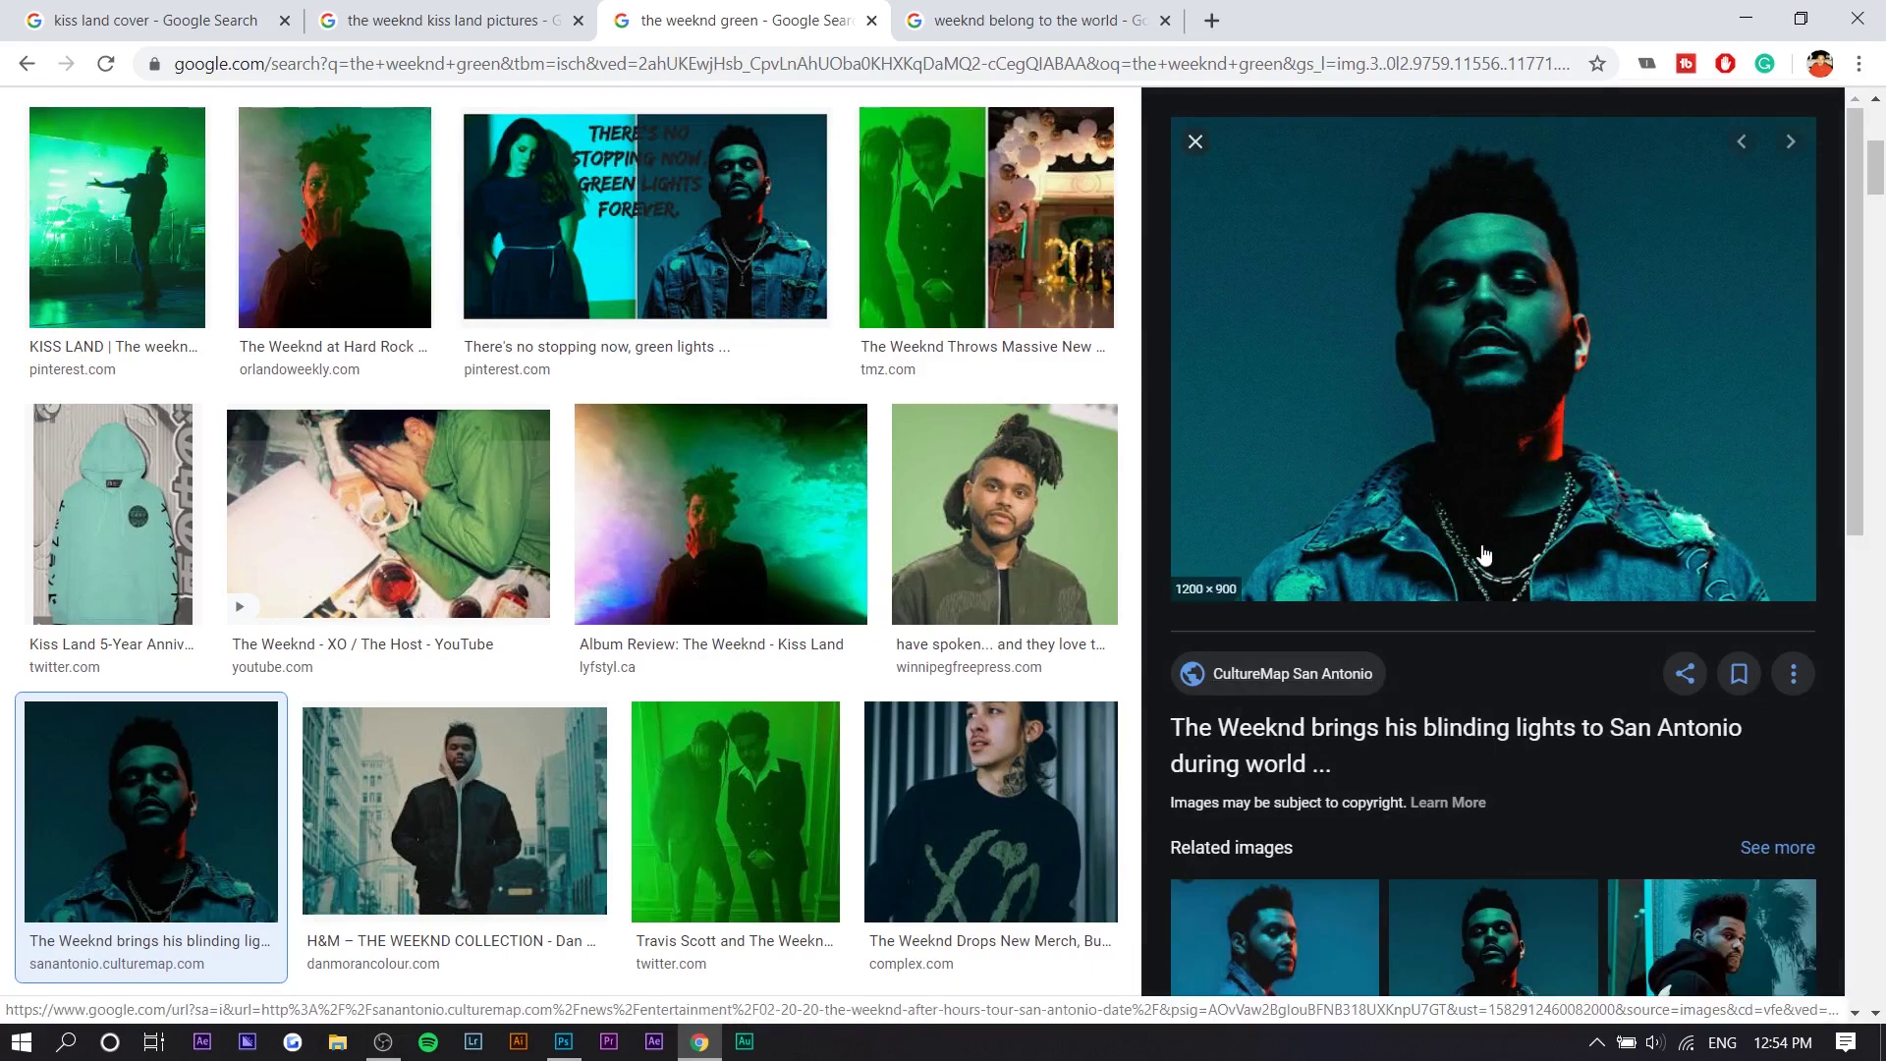
left_click(743, 484)
right_click(1517, 296)
left_click(1568, 539)
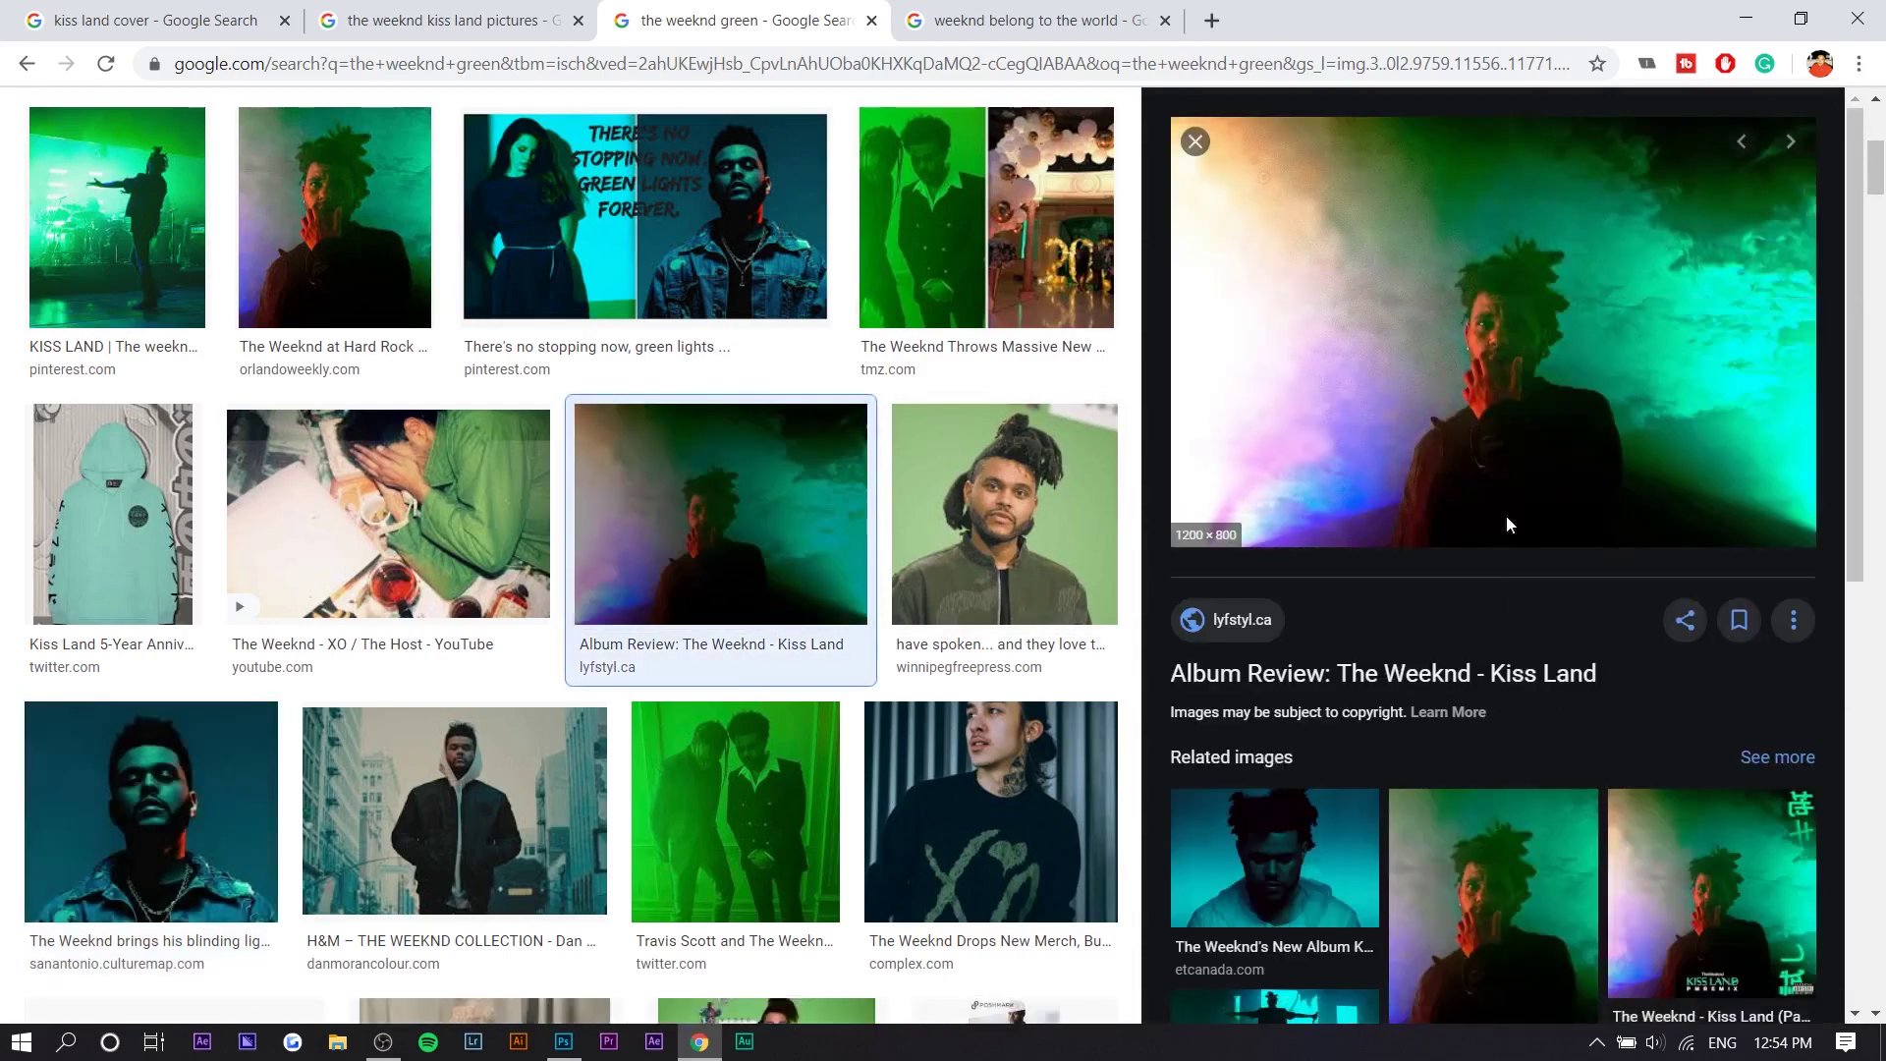
Step: Paste the copied picture into the cover in Photoshop and clip it to Layer 5
key("alt+Tab")
key("ctrl+v")
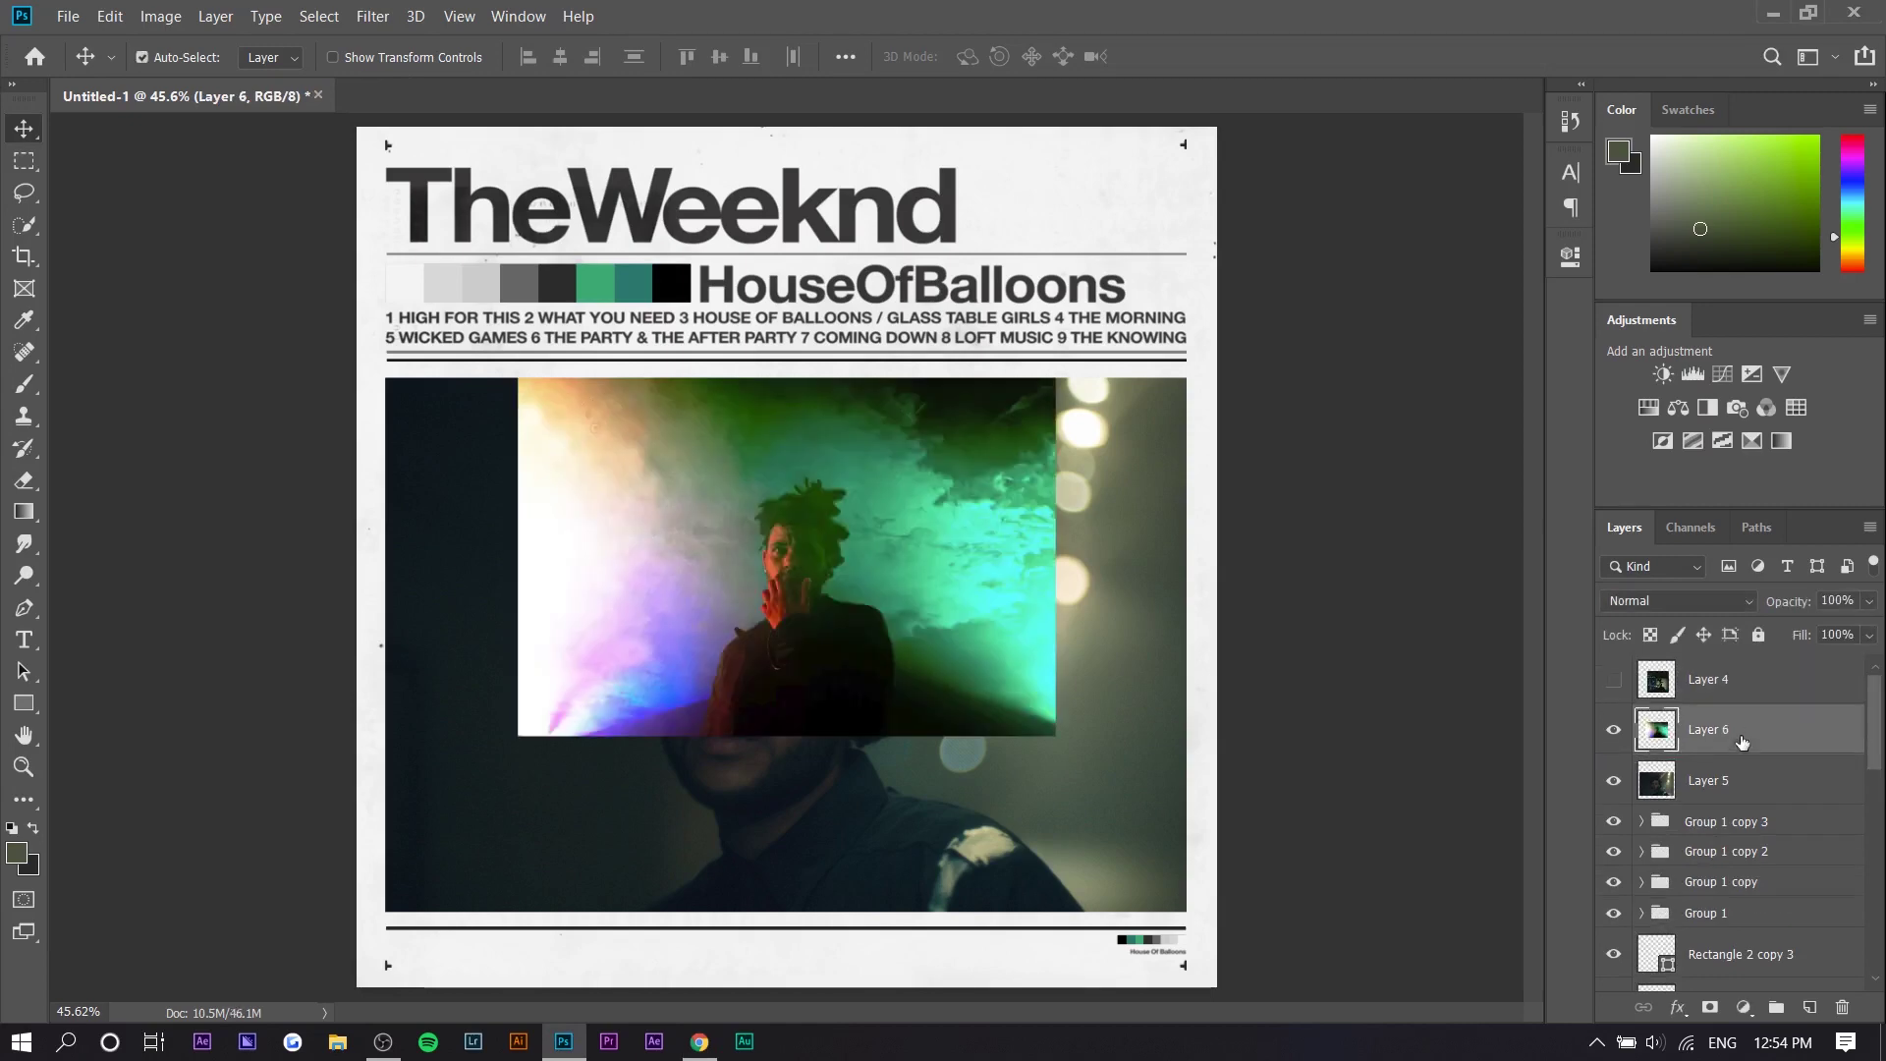
right_click(1743, 731)
left_click(1600, 459)
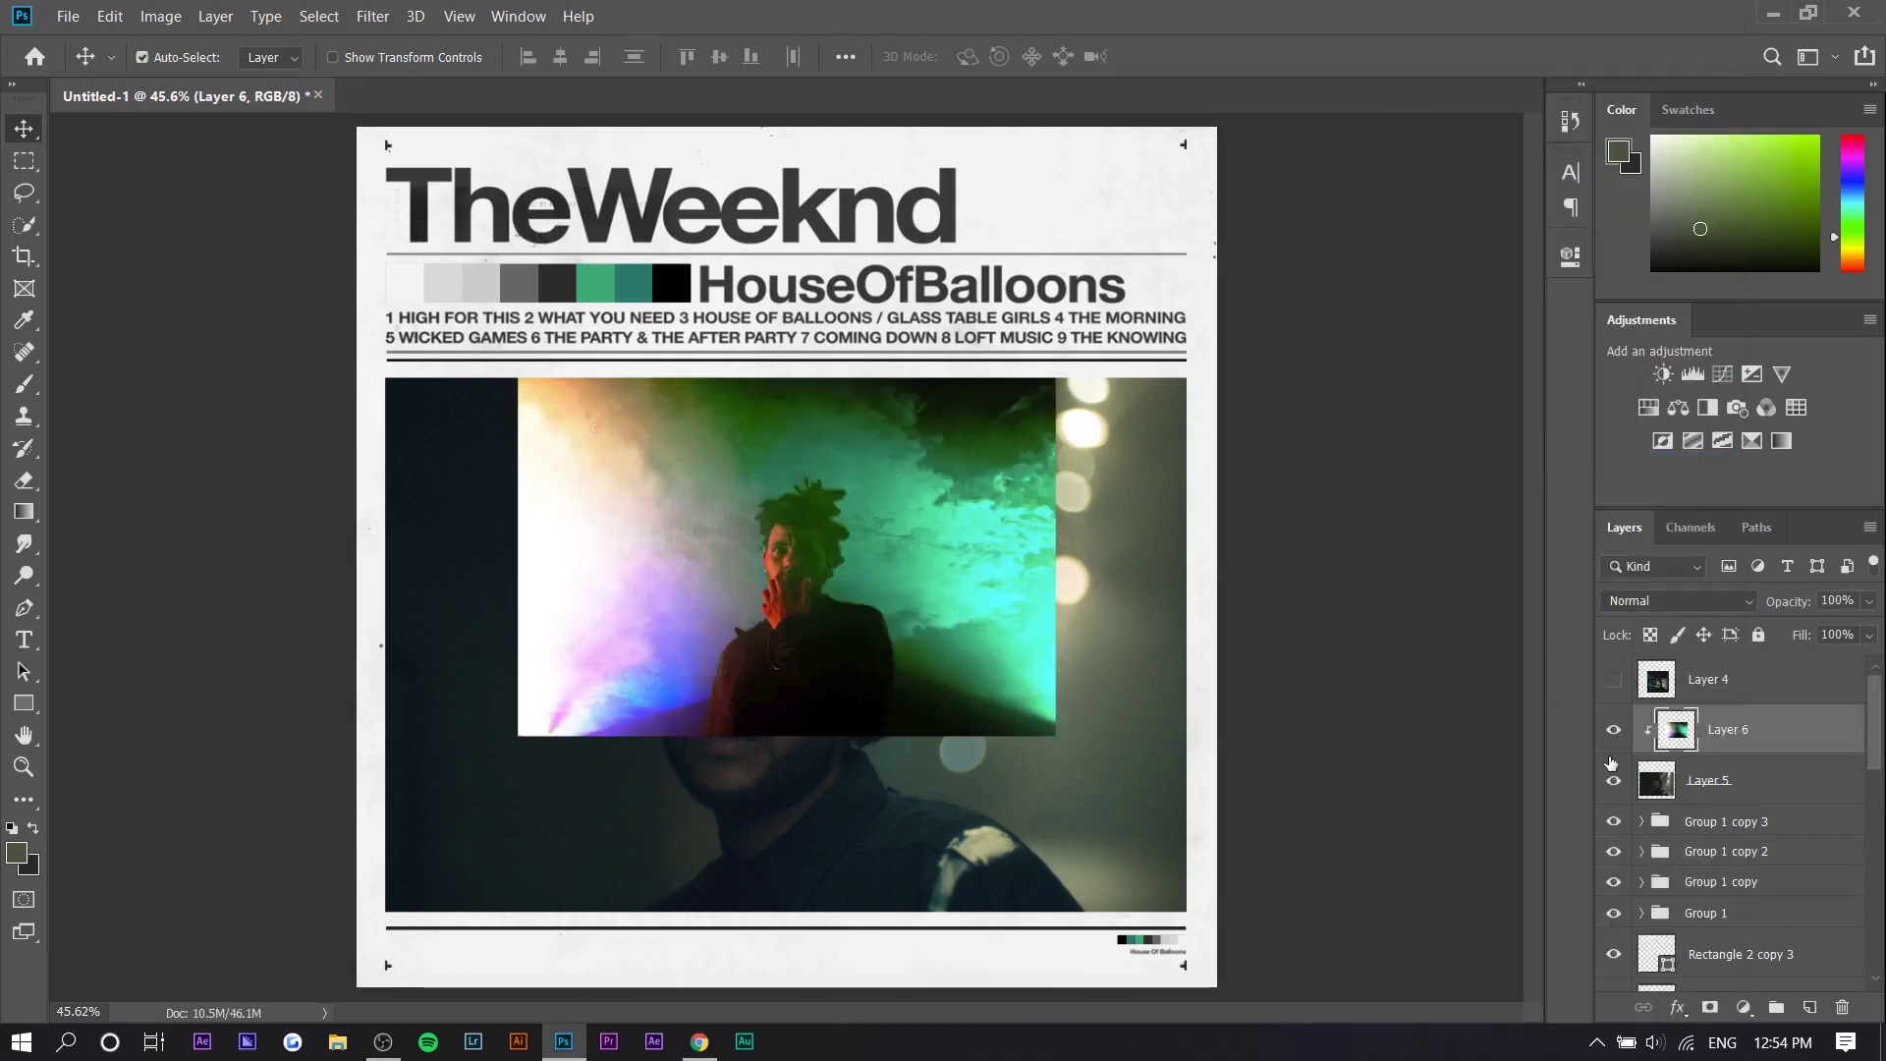
Step: Enlarge the clipped picture to about 28.85 × 19.22 in and position it to fill the photo area
key("ctrl+t")
left_click_drag(1055, 560, 1446, 555)
left_click_drag(1219, 560, 987, 610)
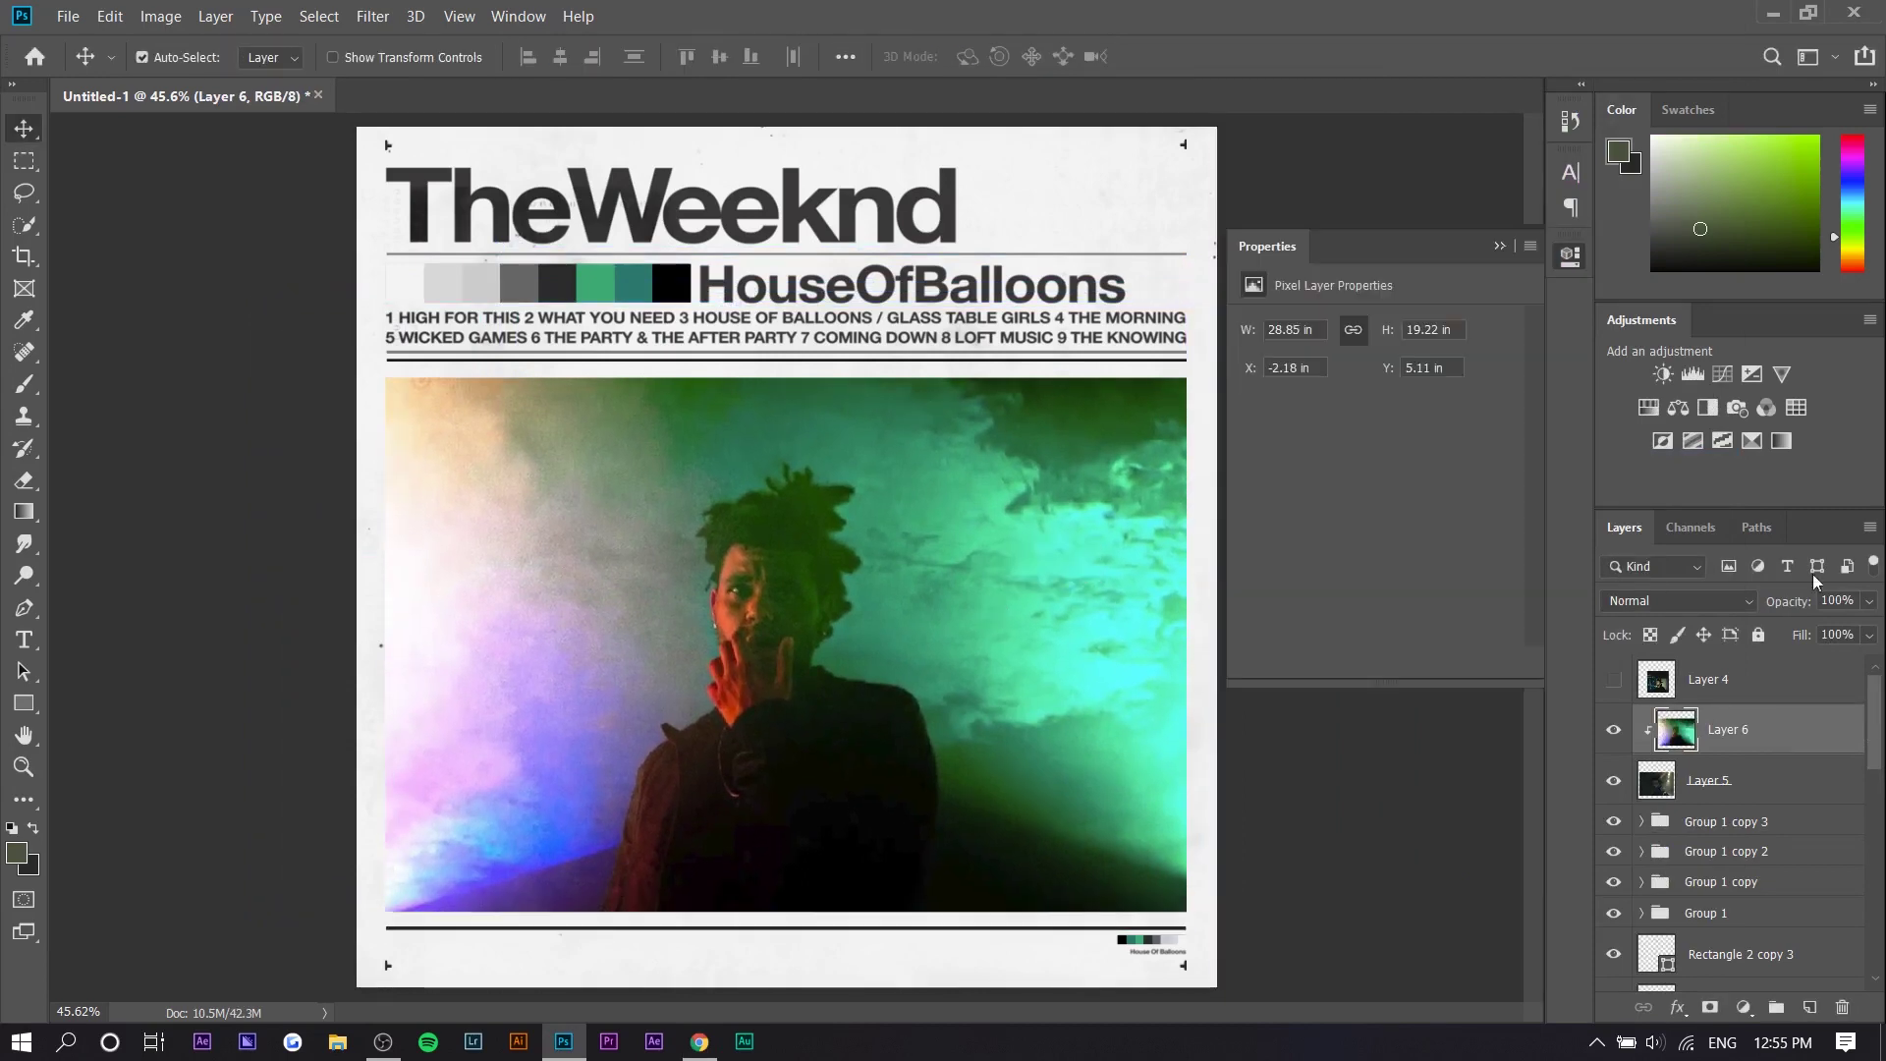
Step: Add a Gradient Map adjustment above the clipped picture and set the gradient's starting stop to green #3ea400
left_click(1782, 442)
left_click(1366, 333)
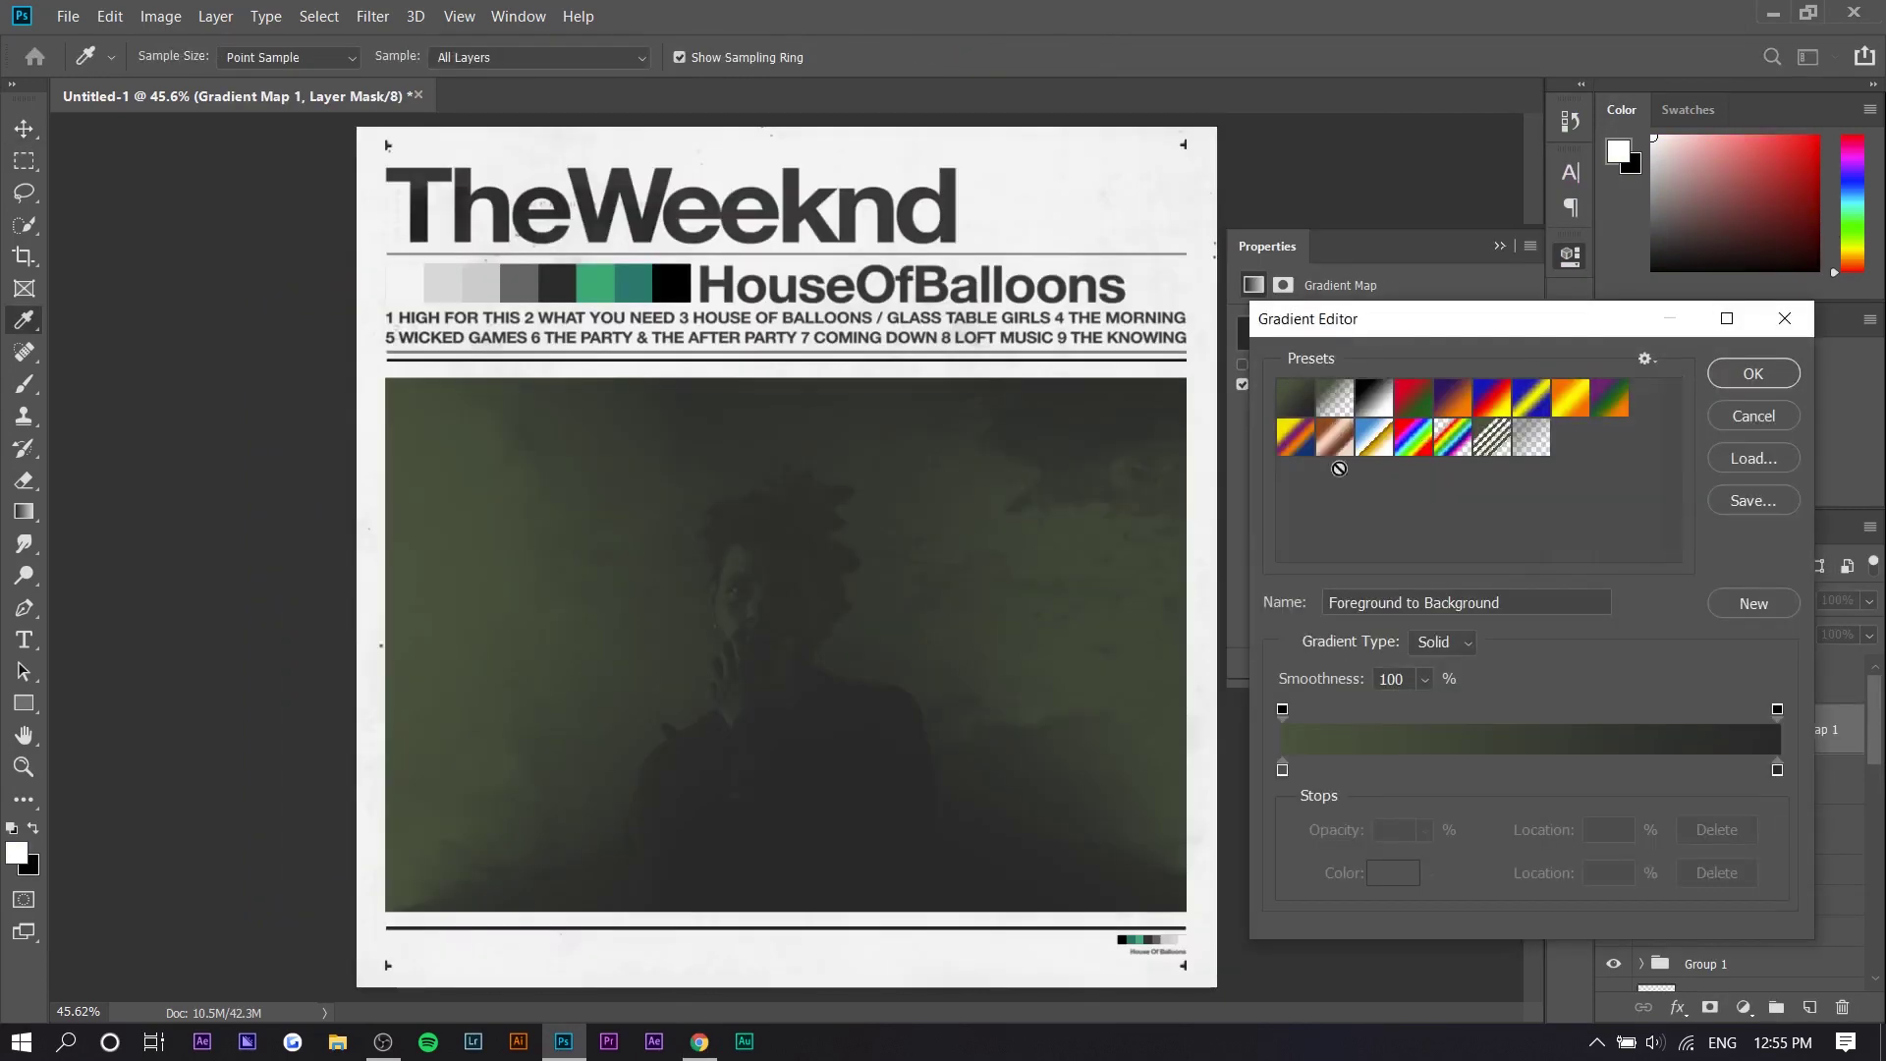
double_click(1281, 771)
type("3b7500")
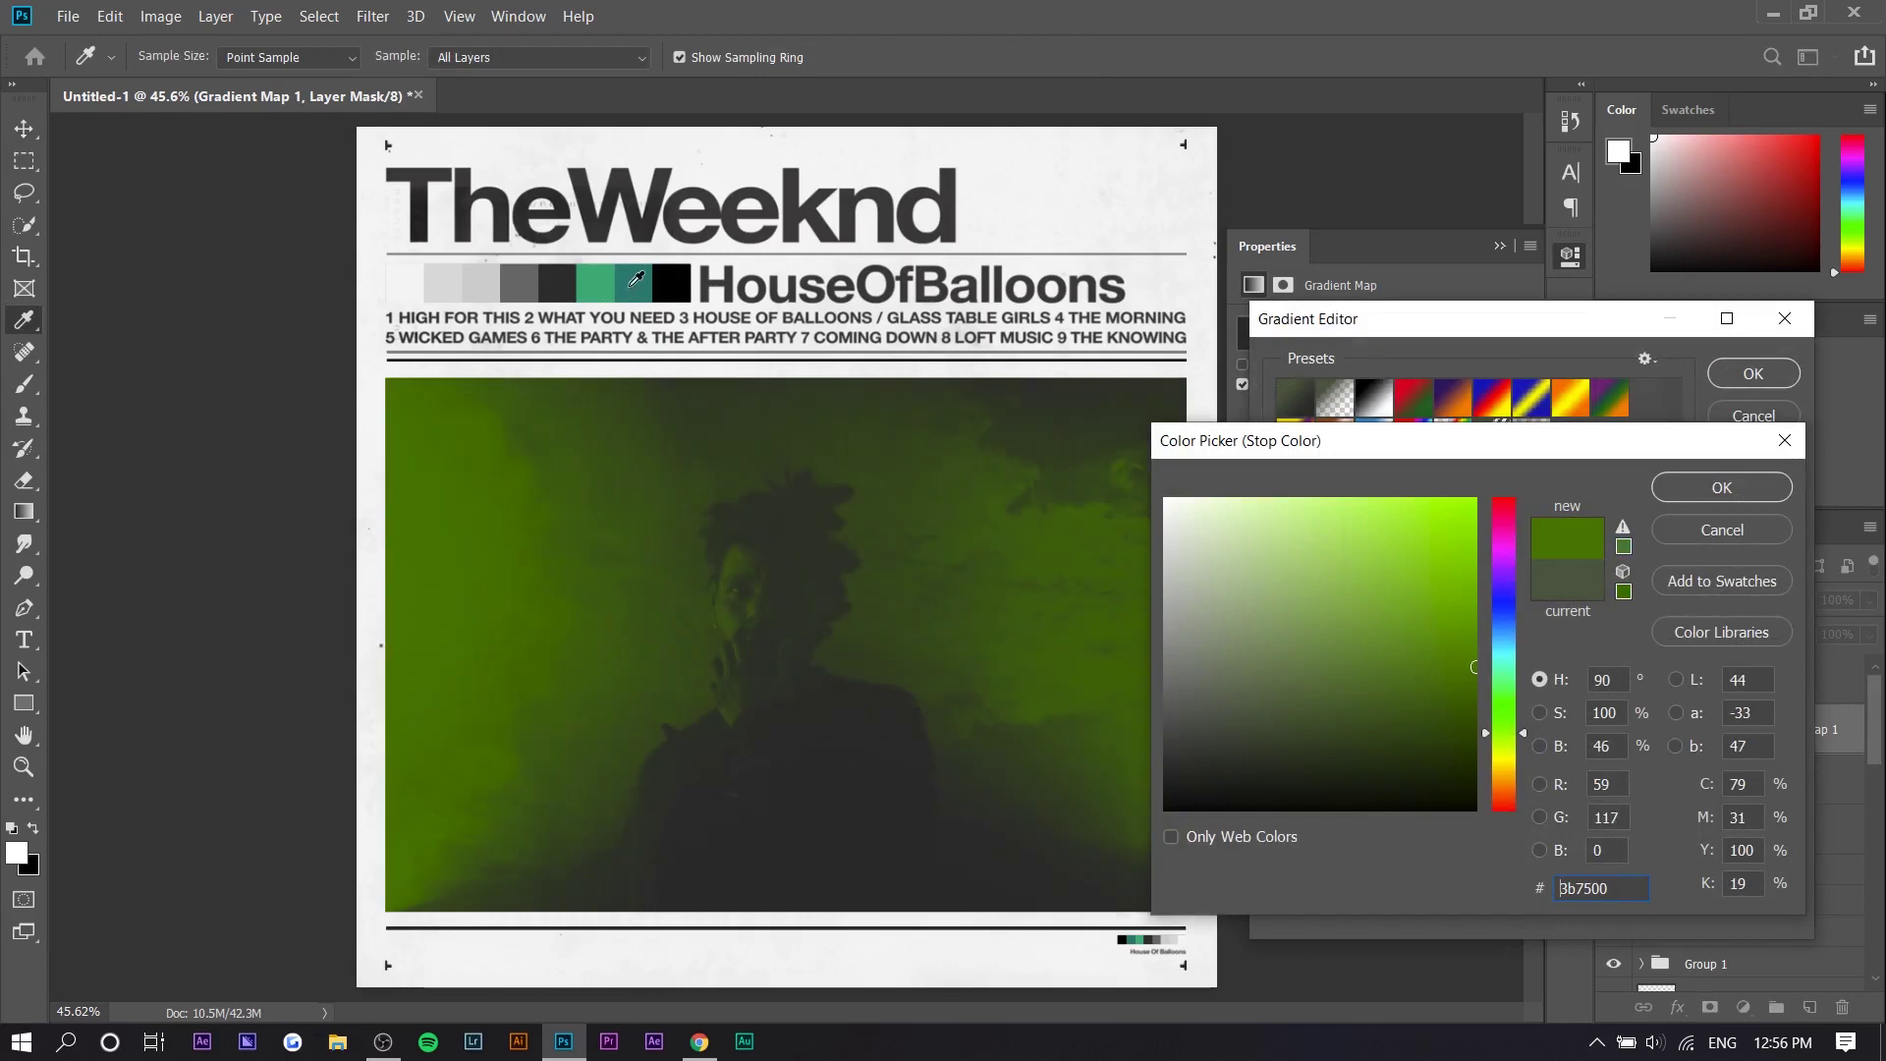
left_click_drag(1499, 757, 1494, 727)
left_click(1412, 683)
left_click_drag(1429, 663, 1473, 610)
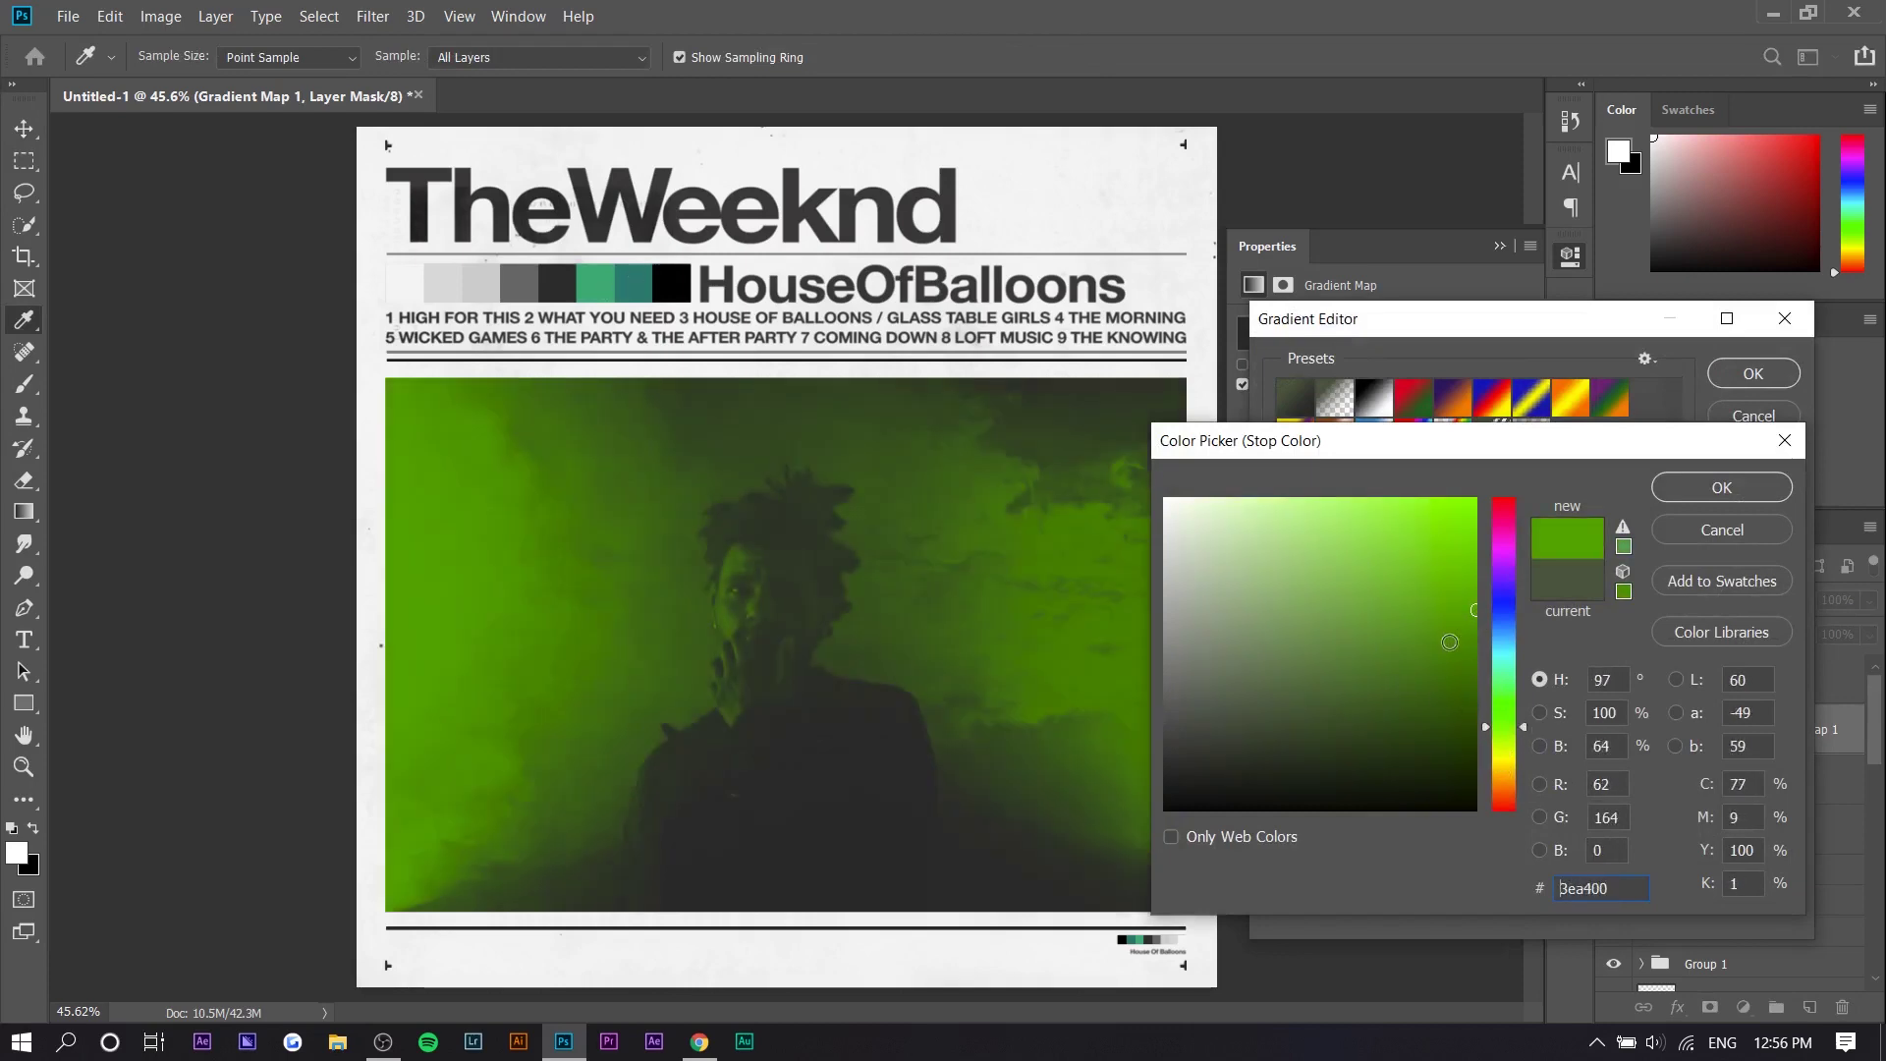
left_click(1718, 494)
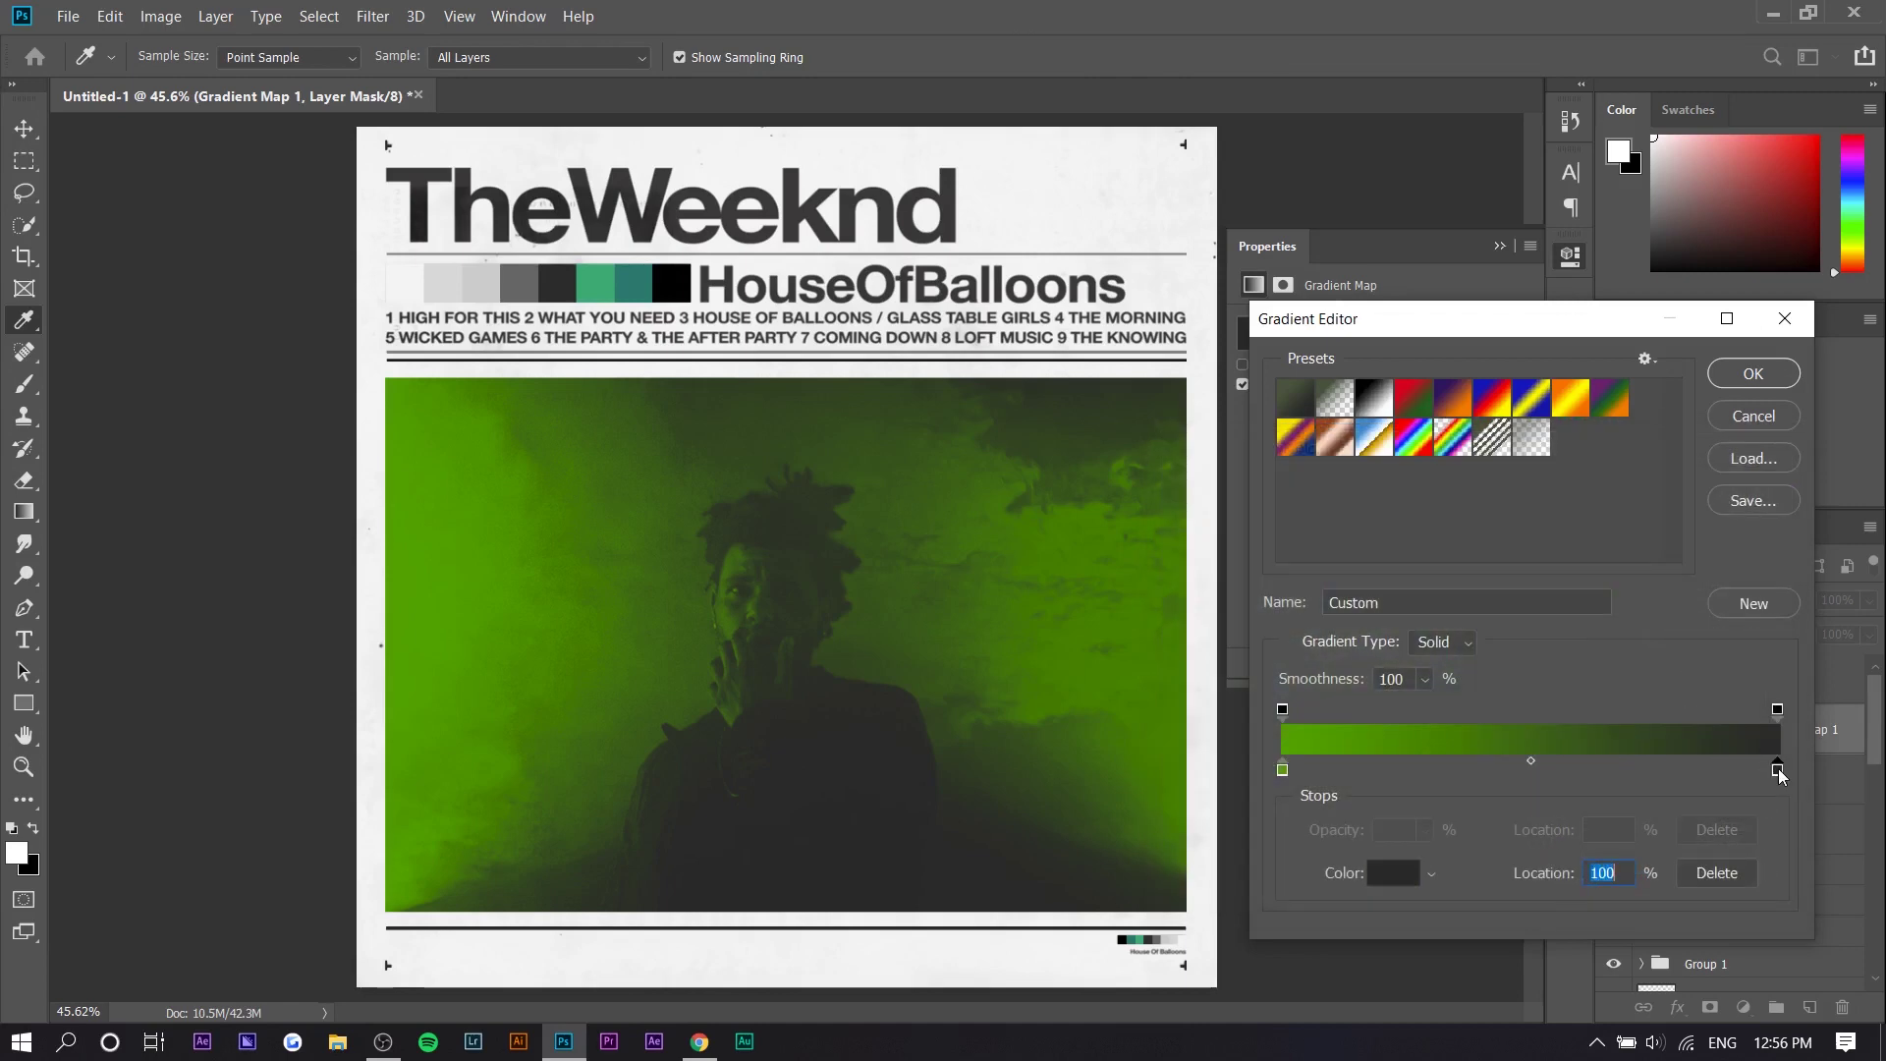
Step: Set the gradient map's end stop to black #000000 and accept the gradient
double_click(1777, 769)
type("000000")
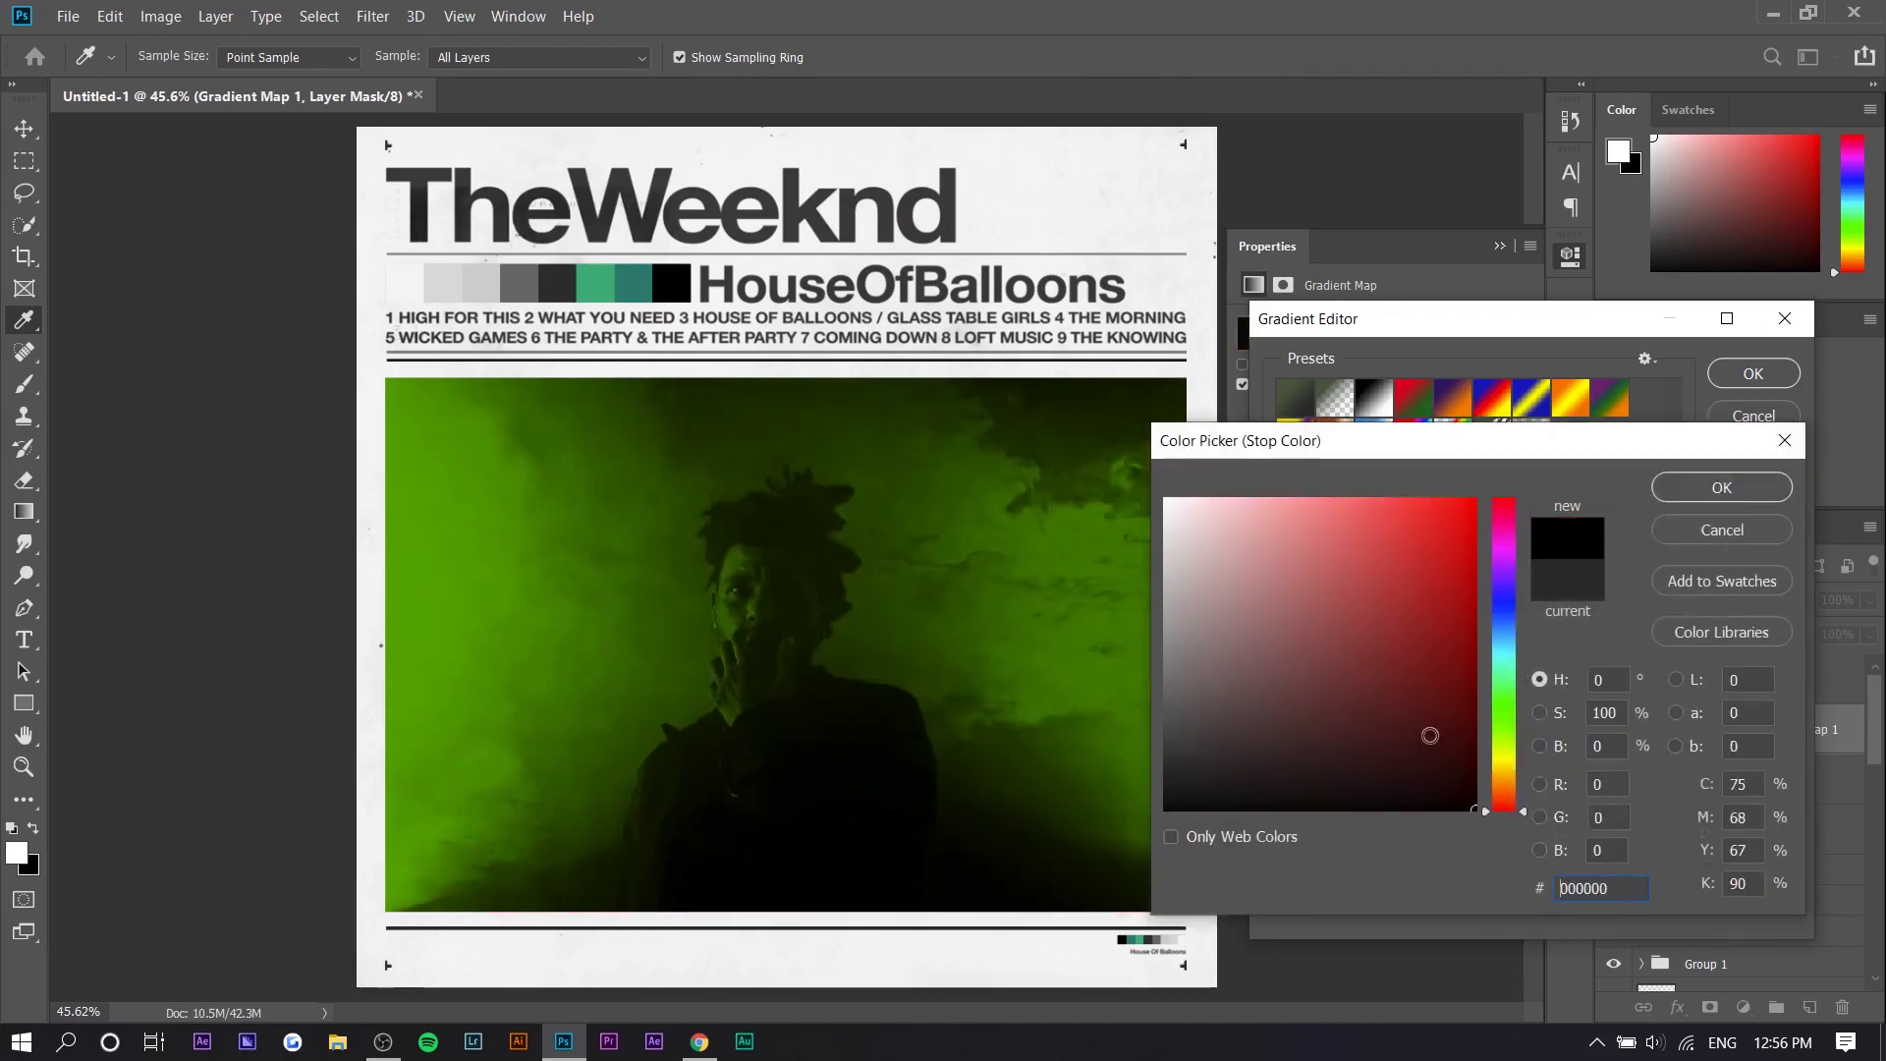
left_click(1693, 486)
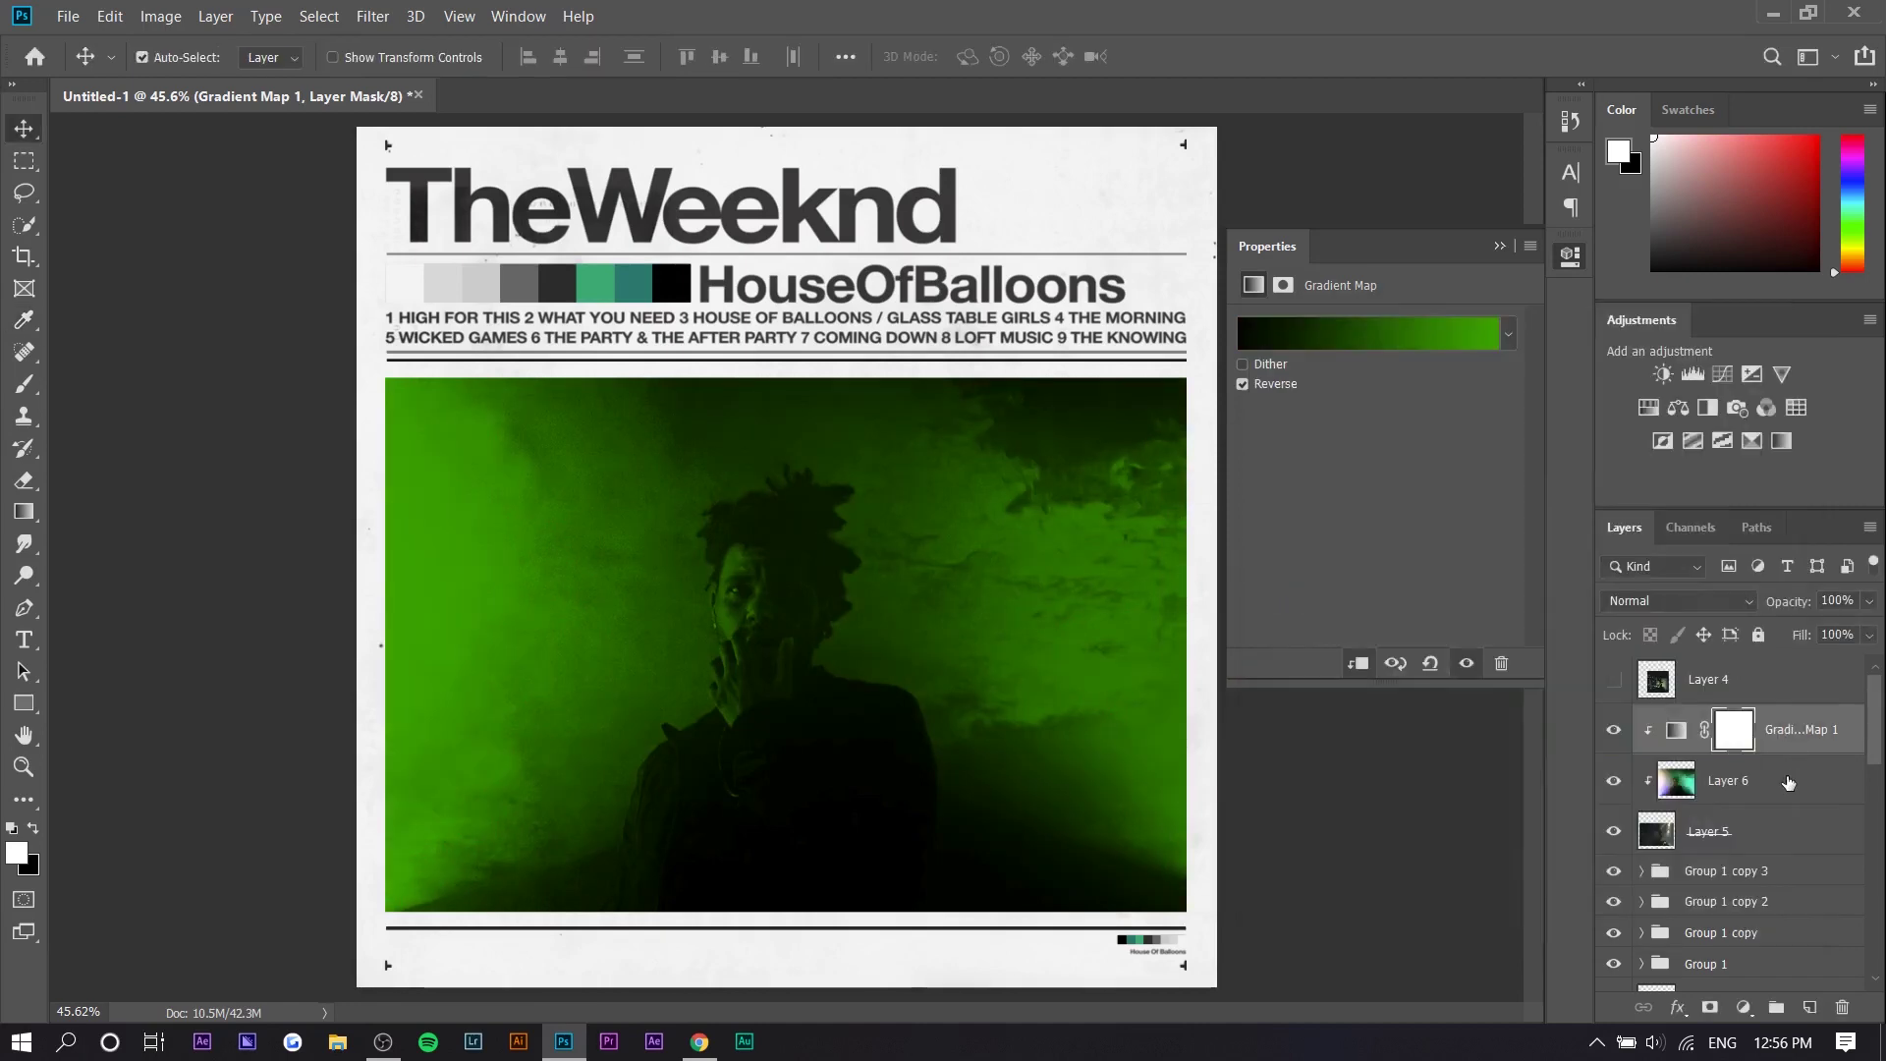
Step: Enlarge the Layer 6 picture to about 34.15 × 22.75 in and reposition it within the photo area
left_click(1789, 783)
key("ctrl+t")
left_click_drag(748, 290, 751, 180)
left_click_drag(825, 341, 798, 342)
key("Return")
Step: Change the fill of the light green swatch in the top colour row to green #079700
scroll(637, 326, "up", 5)
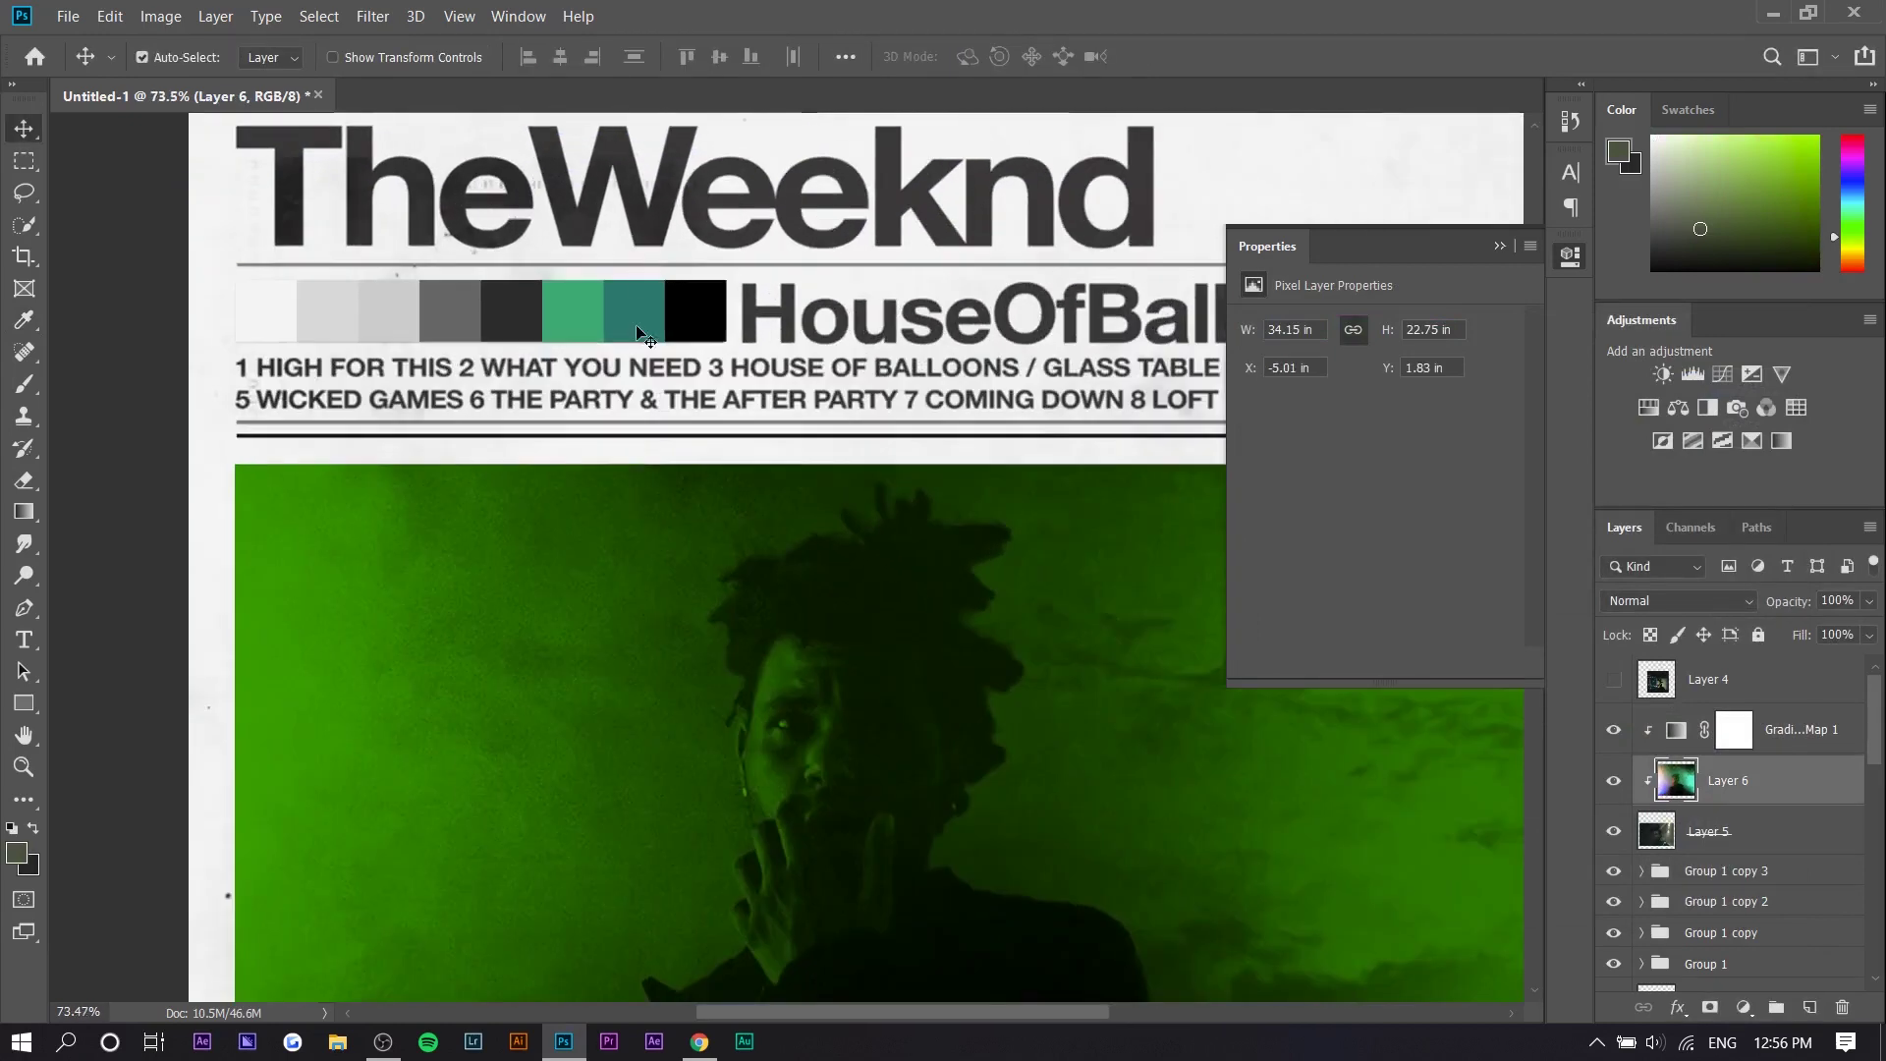
left_click(577, 320)
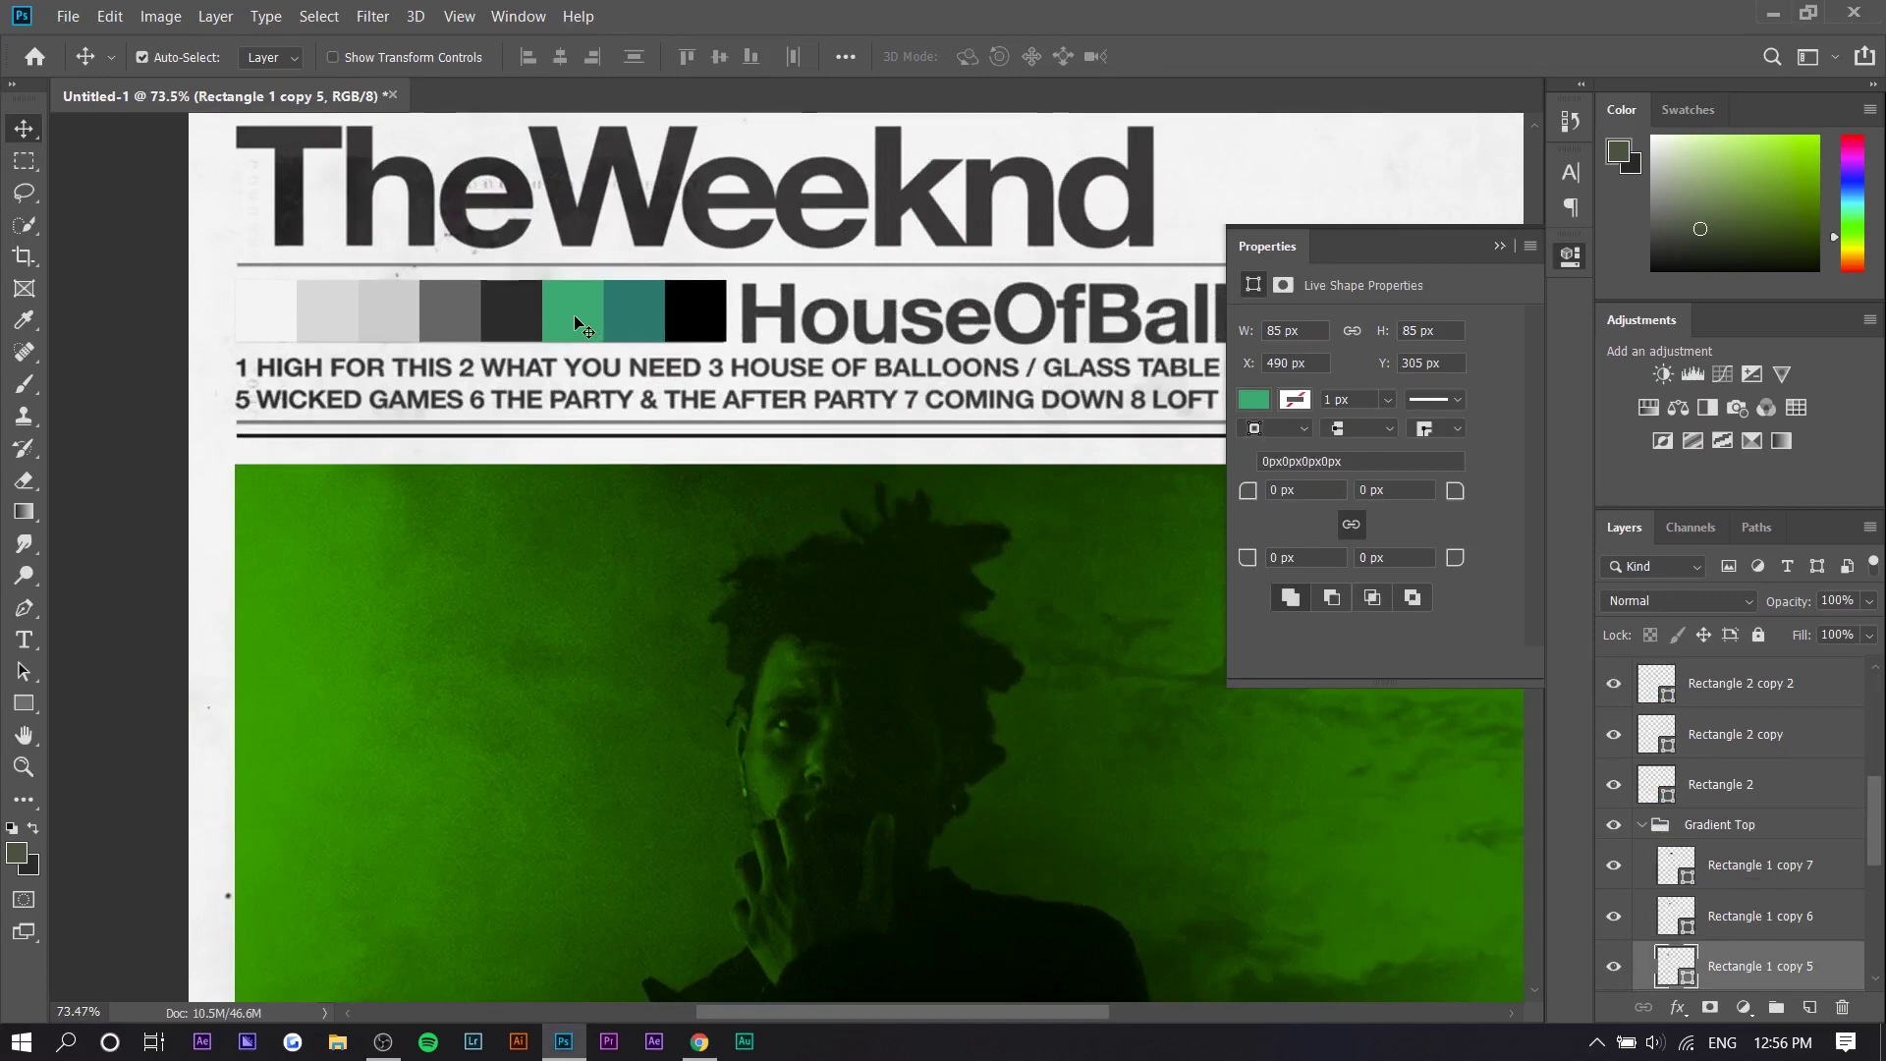
left_click(1253, 400)
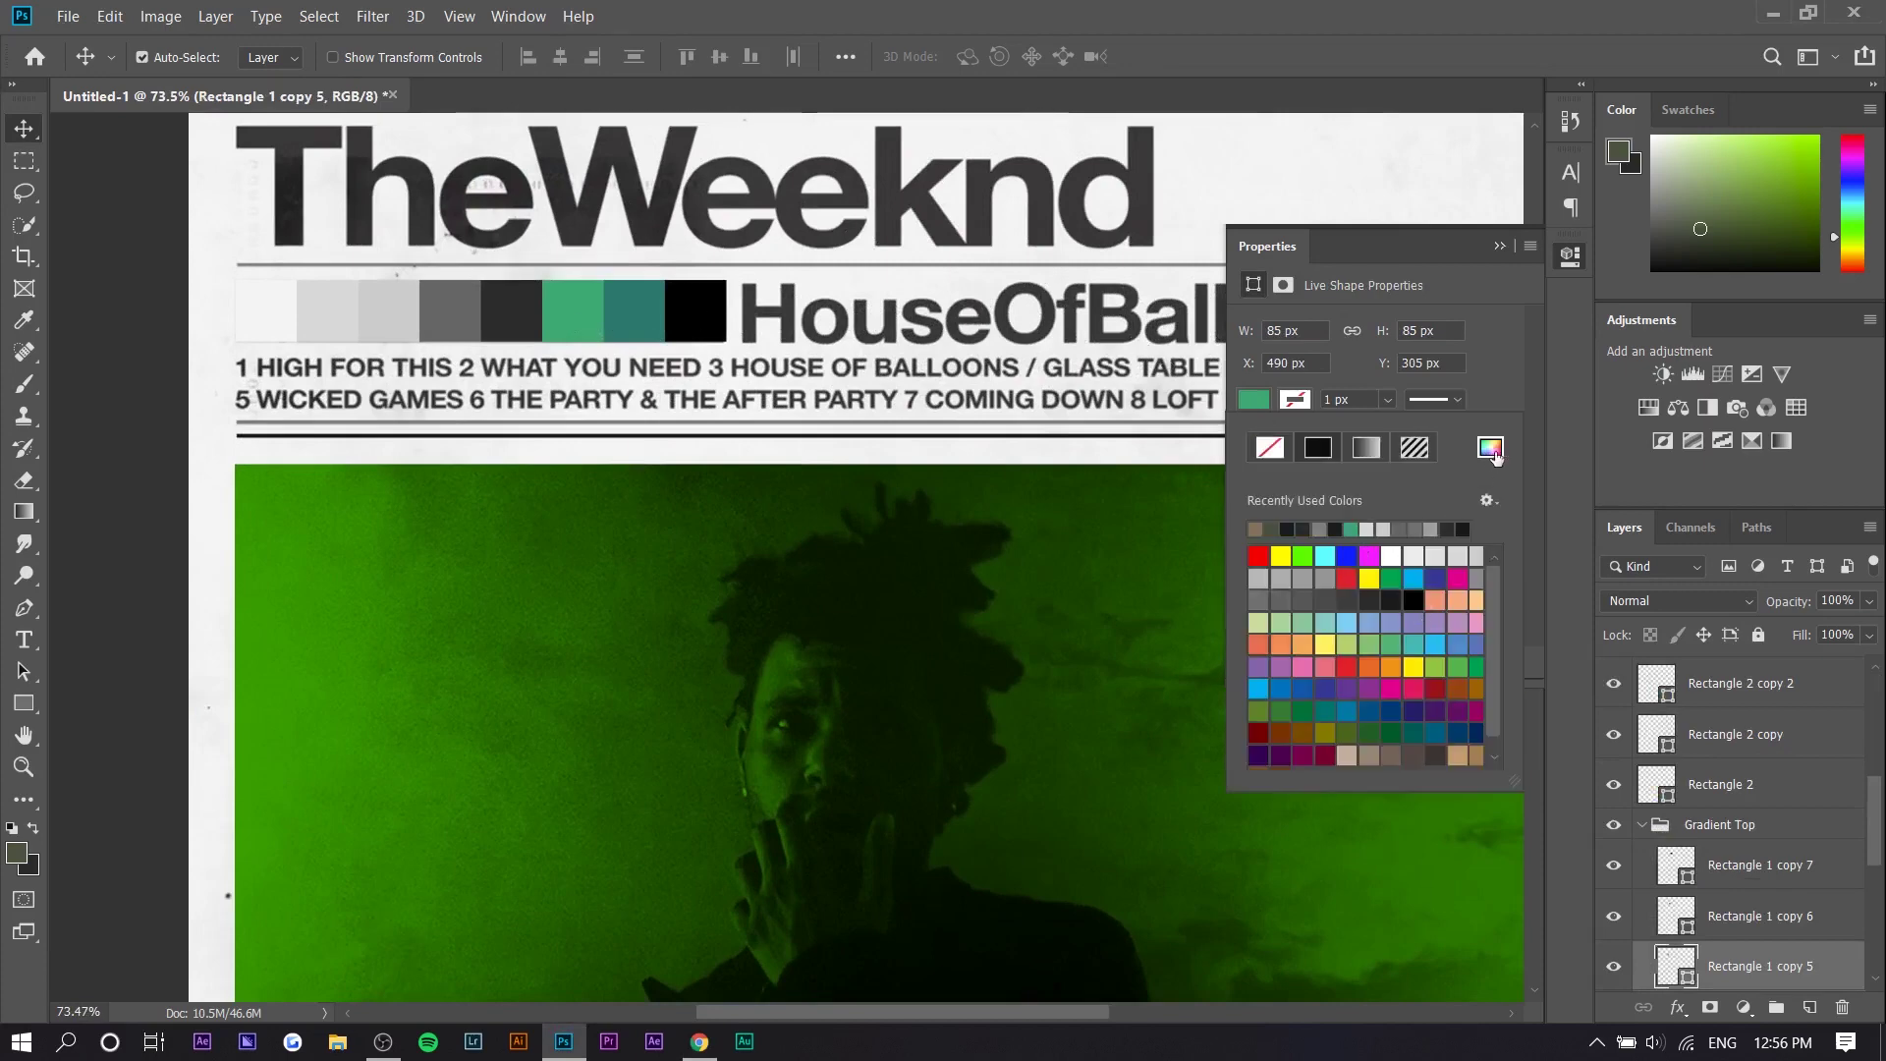
left_click(1491, 450)
left_click_drag(1466, 538, 1524, 464)
left_click(1500, 709)
key("Return")
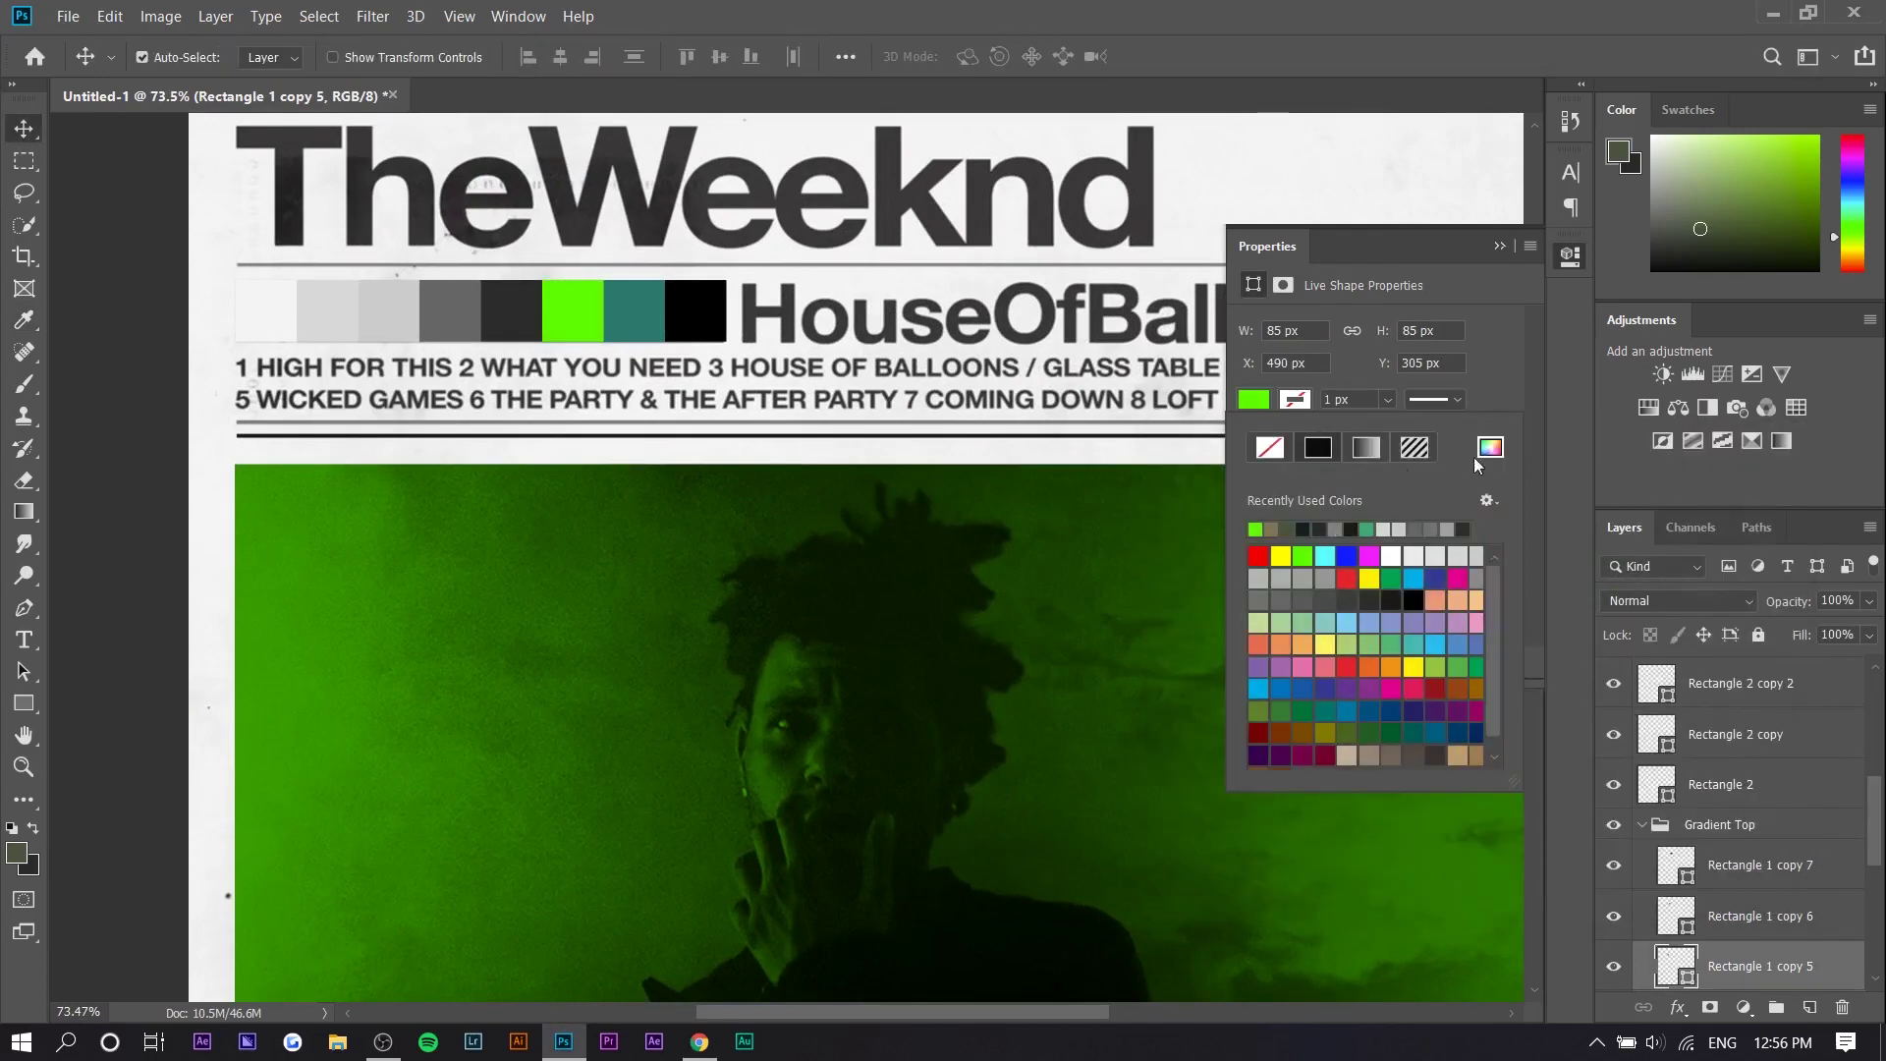
left_click(1484, 452)
left_click_drag(1437, 621, 1524, 625)
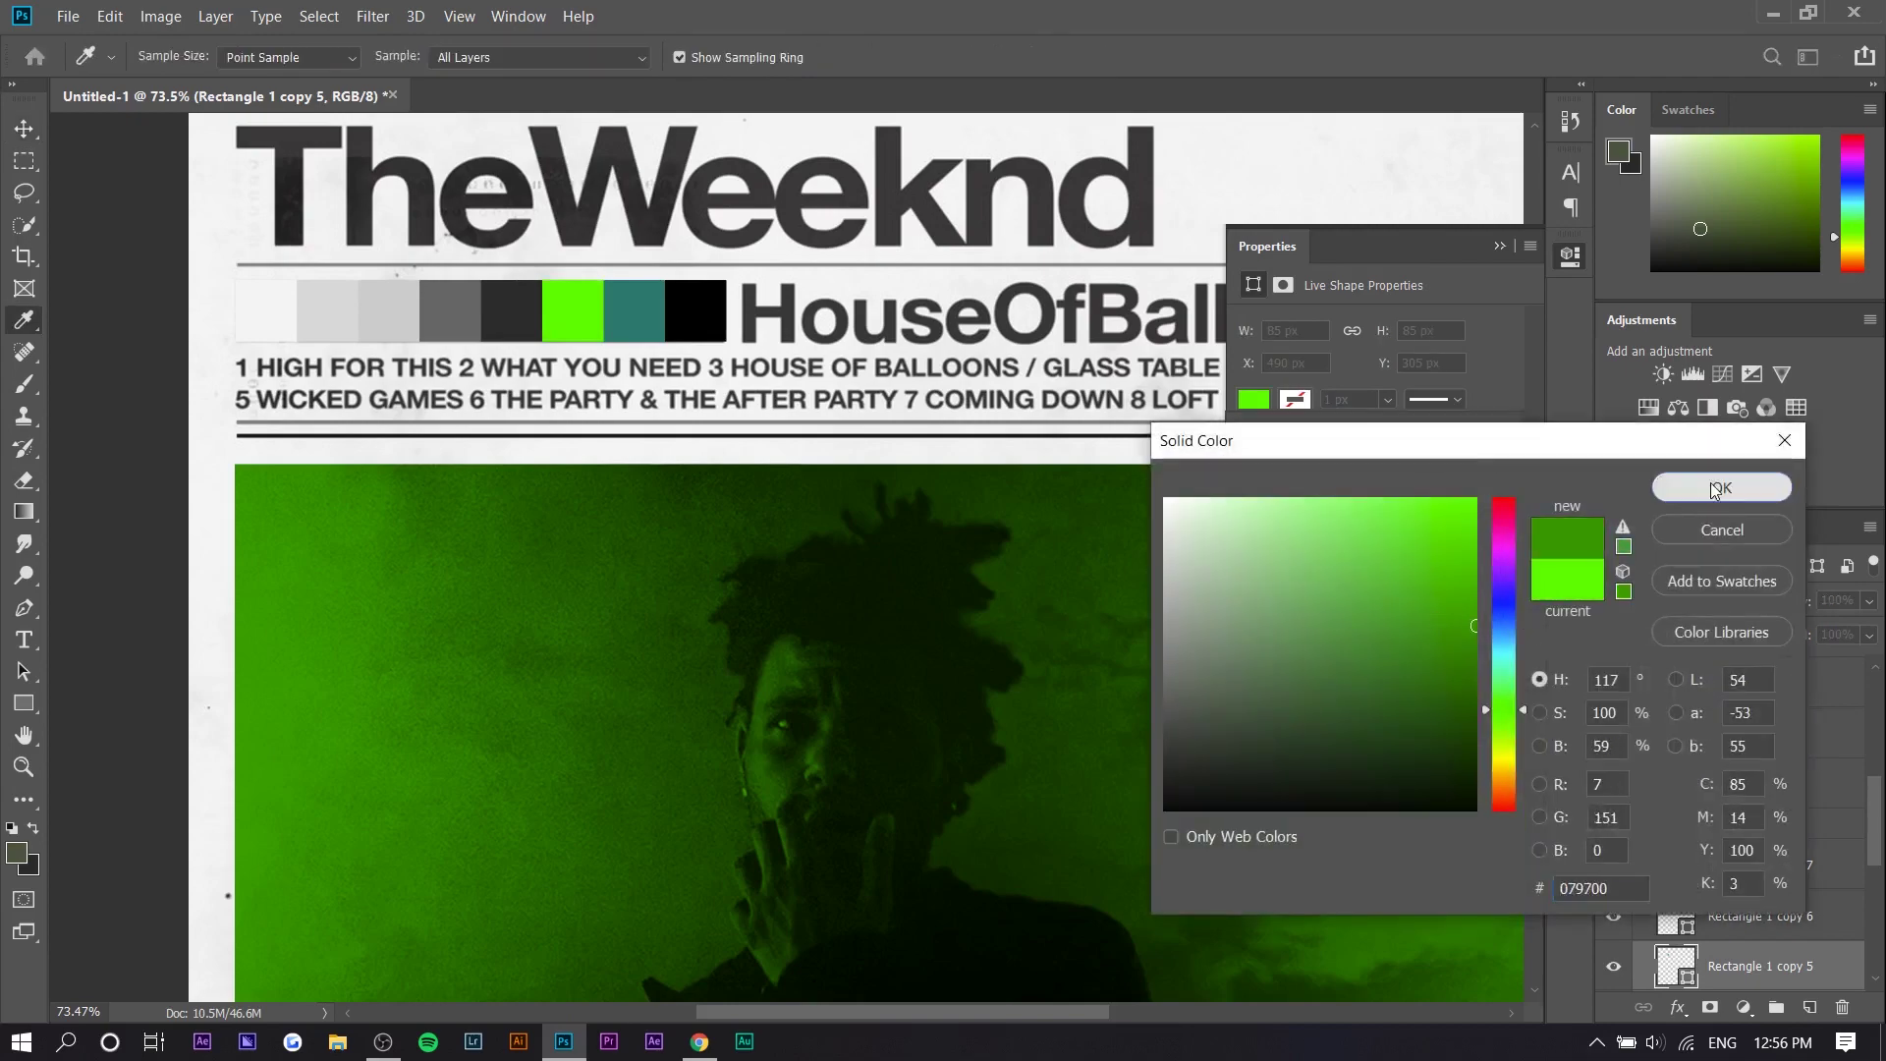
left_click(1717, 488)
Step: Recolour the teal swatch in the top colour row to a darker green, #056700
scroll(294, 570, "down", 3)
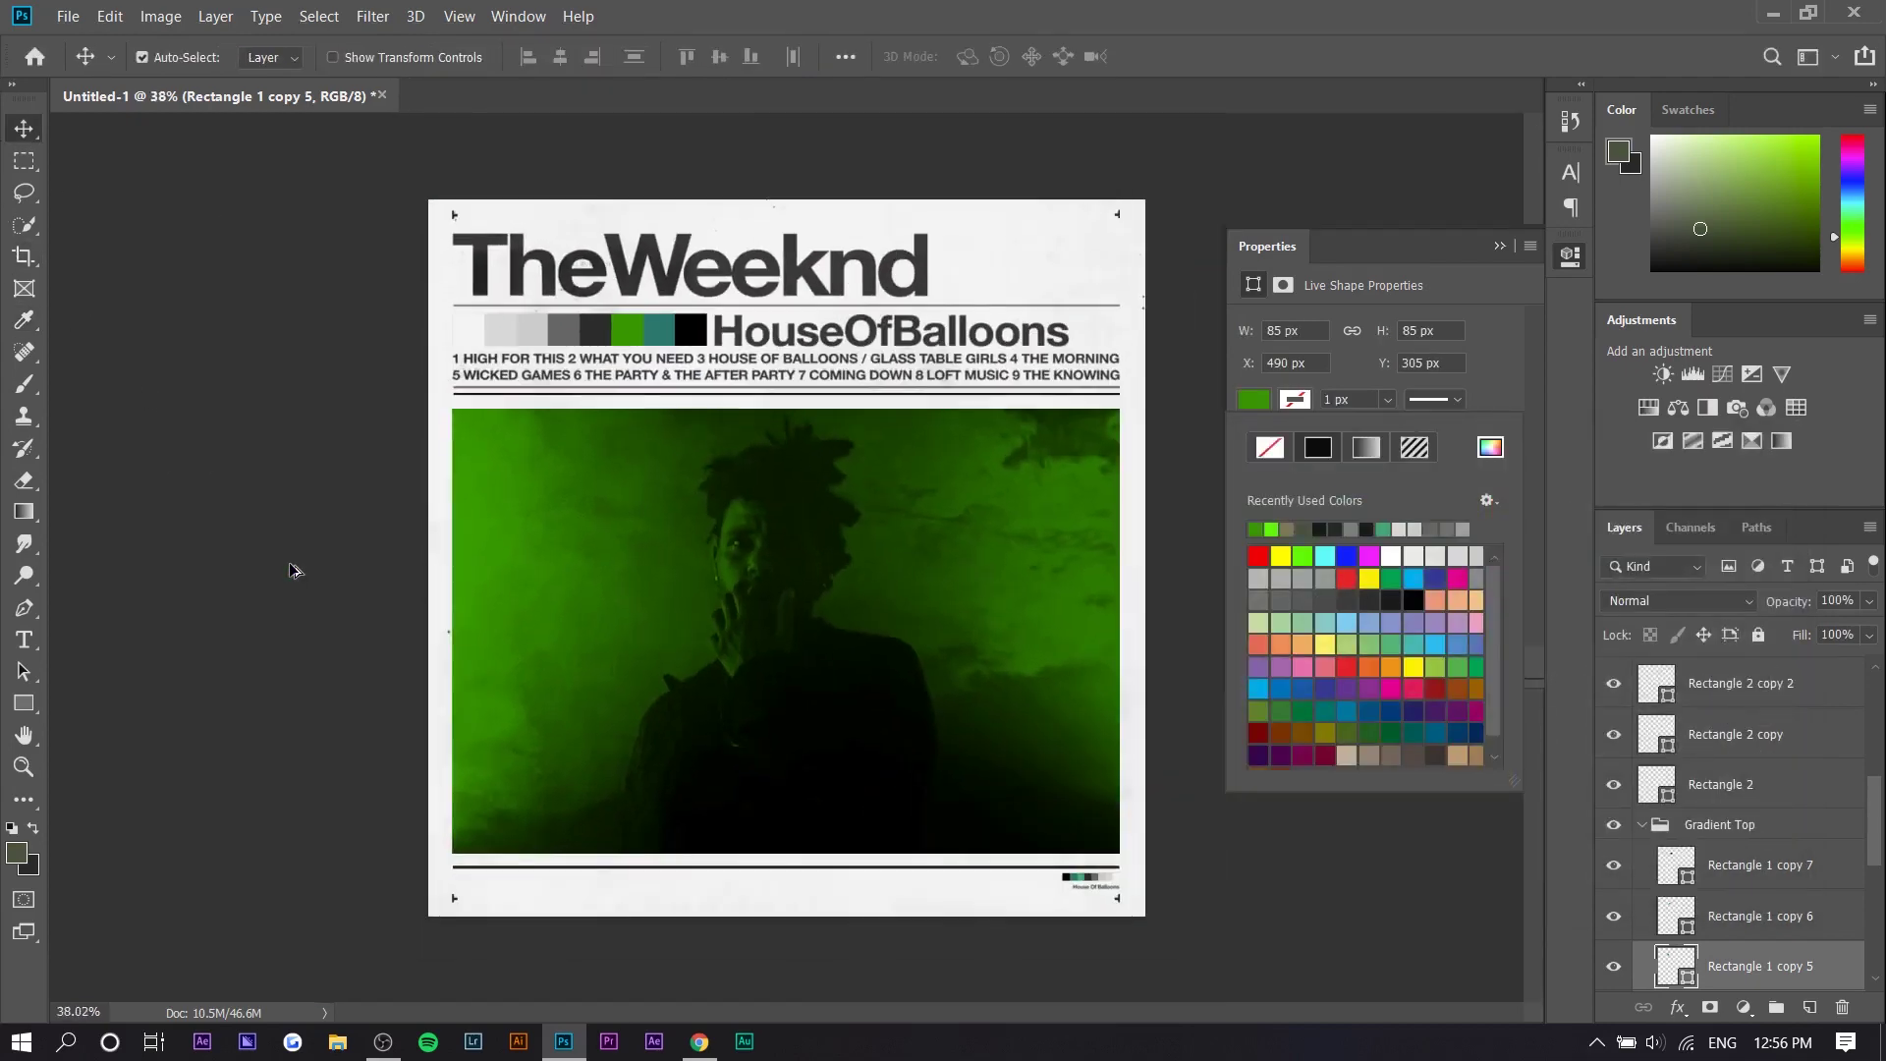
left_click(650, 310)
left_click(649, 309)
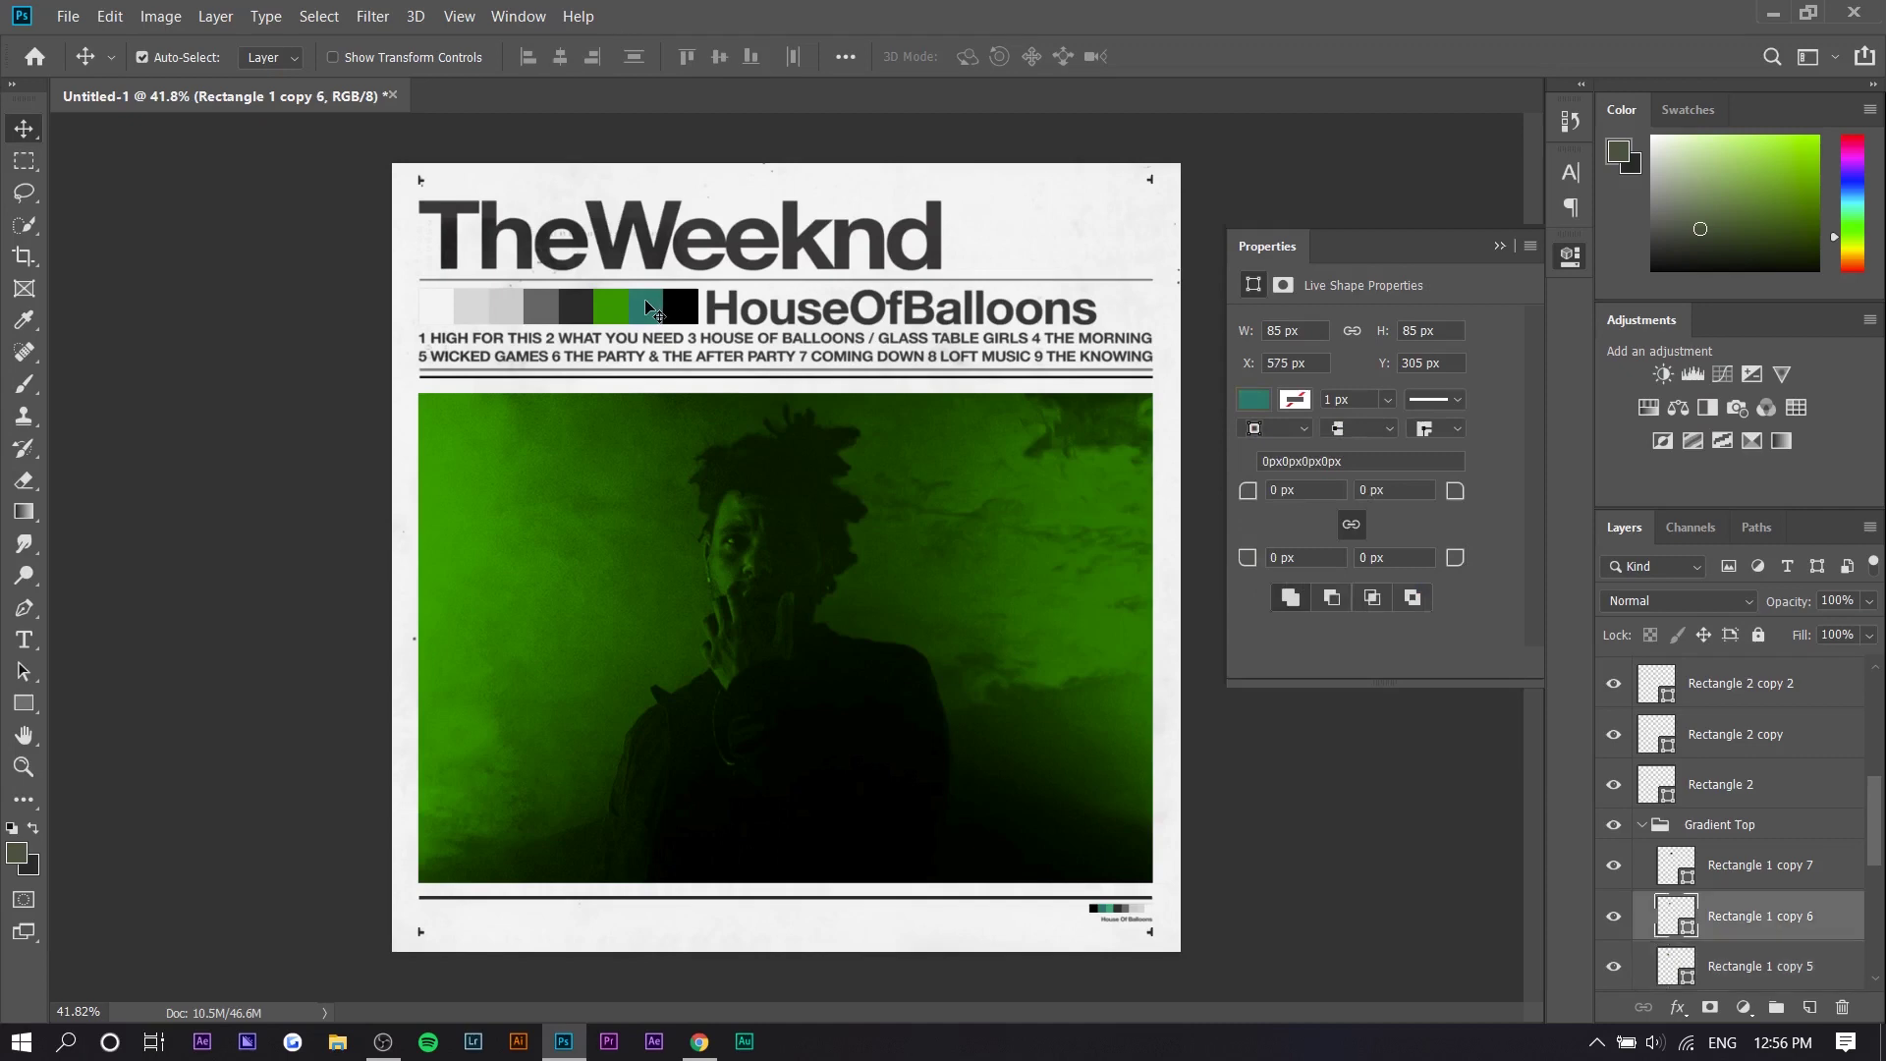
left_click(1259, 403)
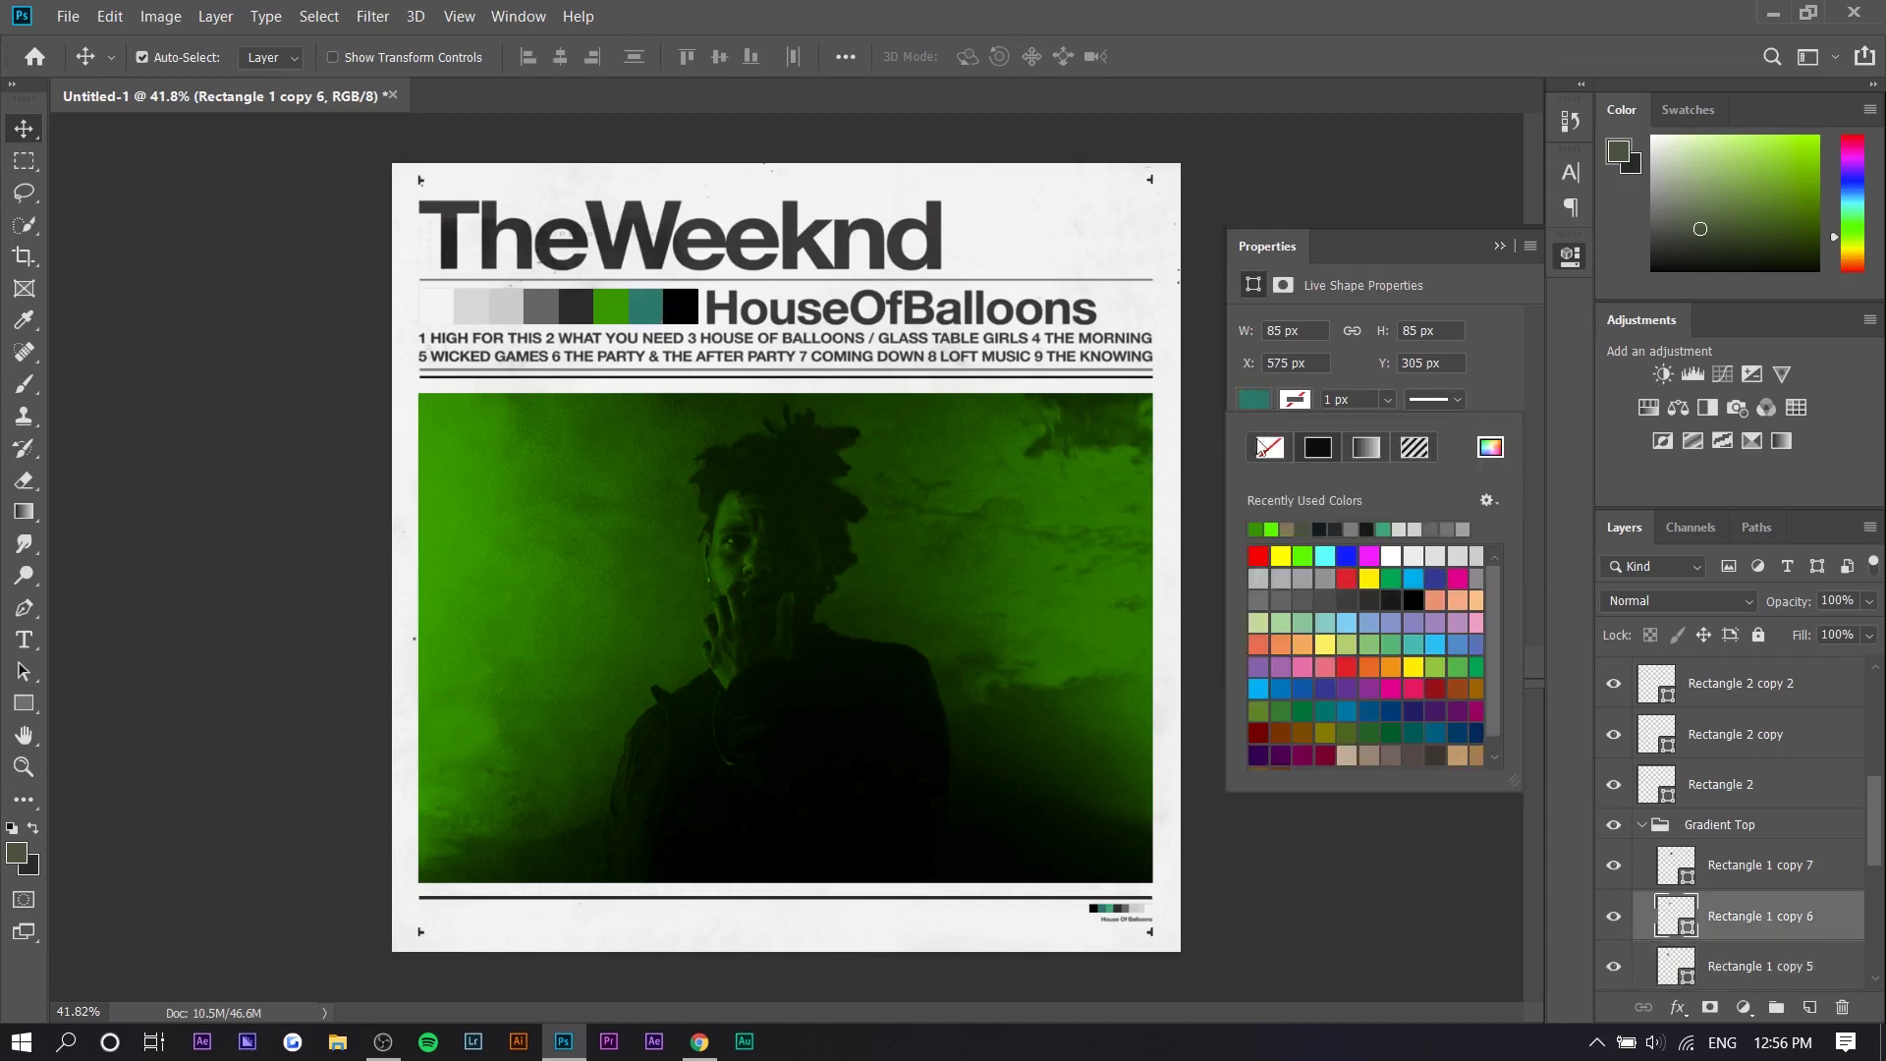
left_click(1268, 528)
left_click(1490, 447)
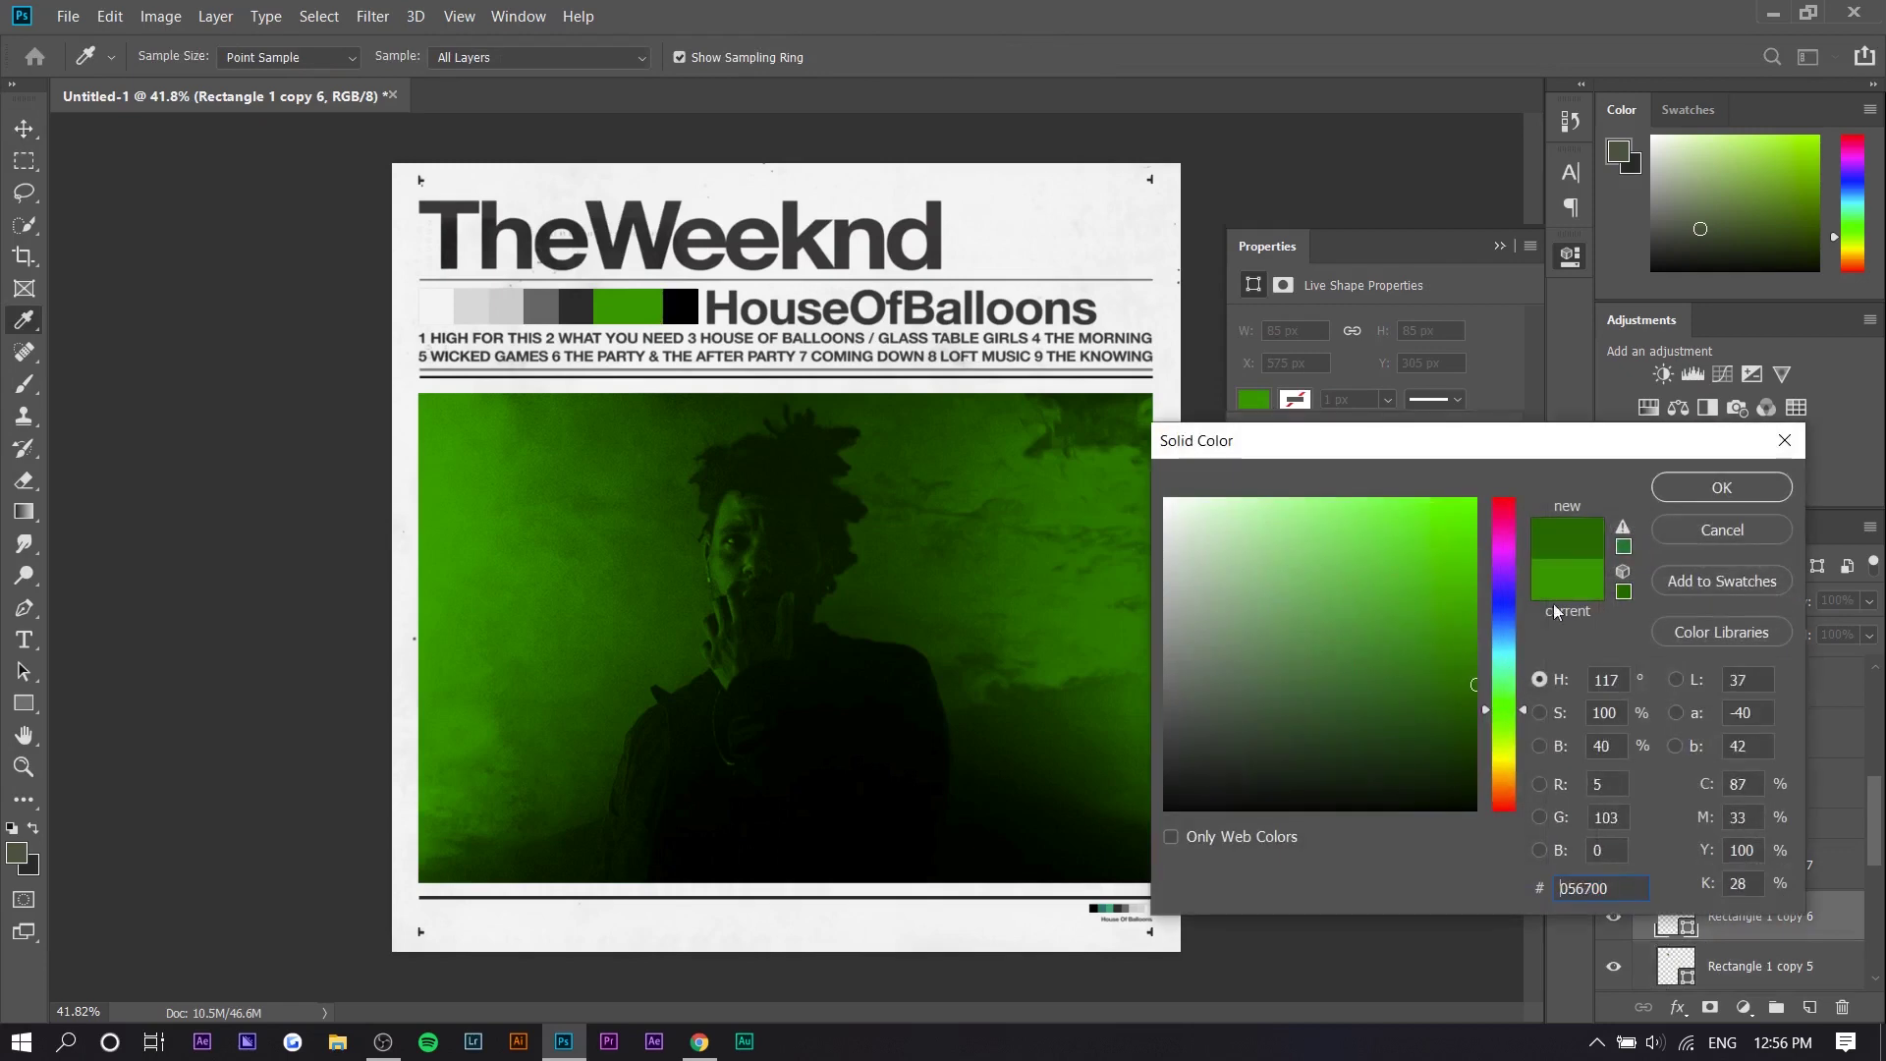
left_click(1670, 491)
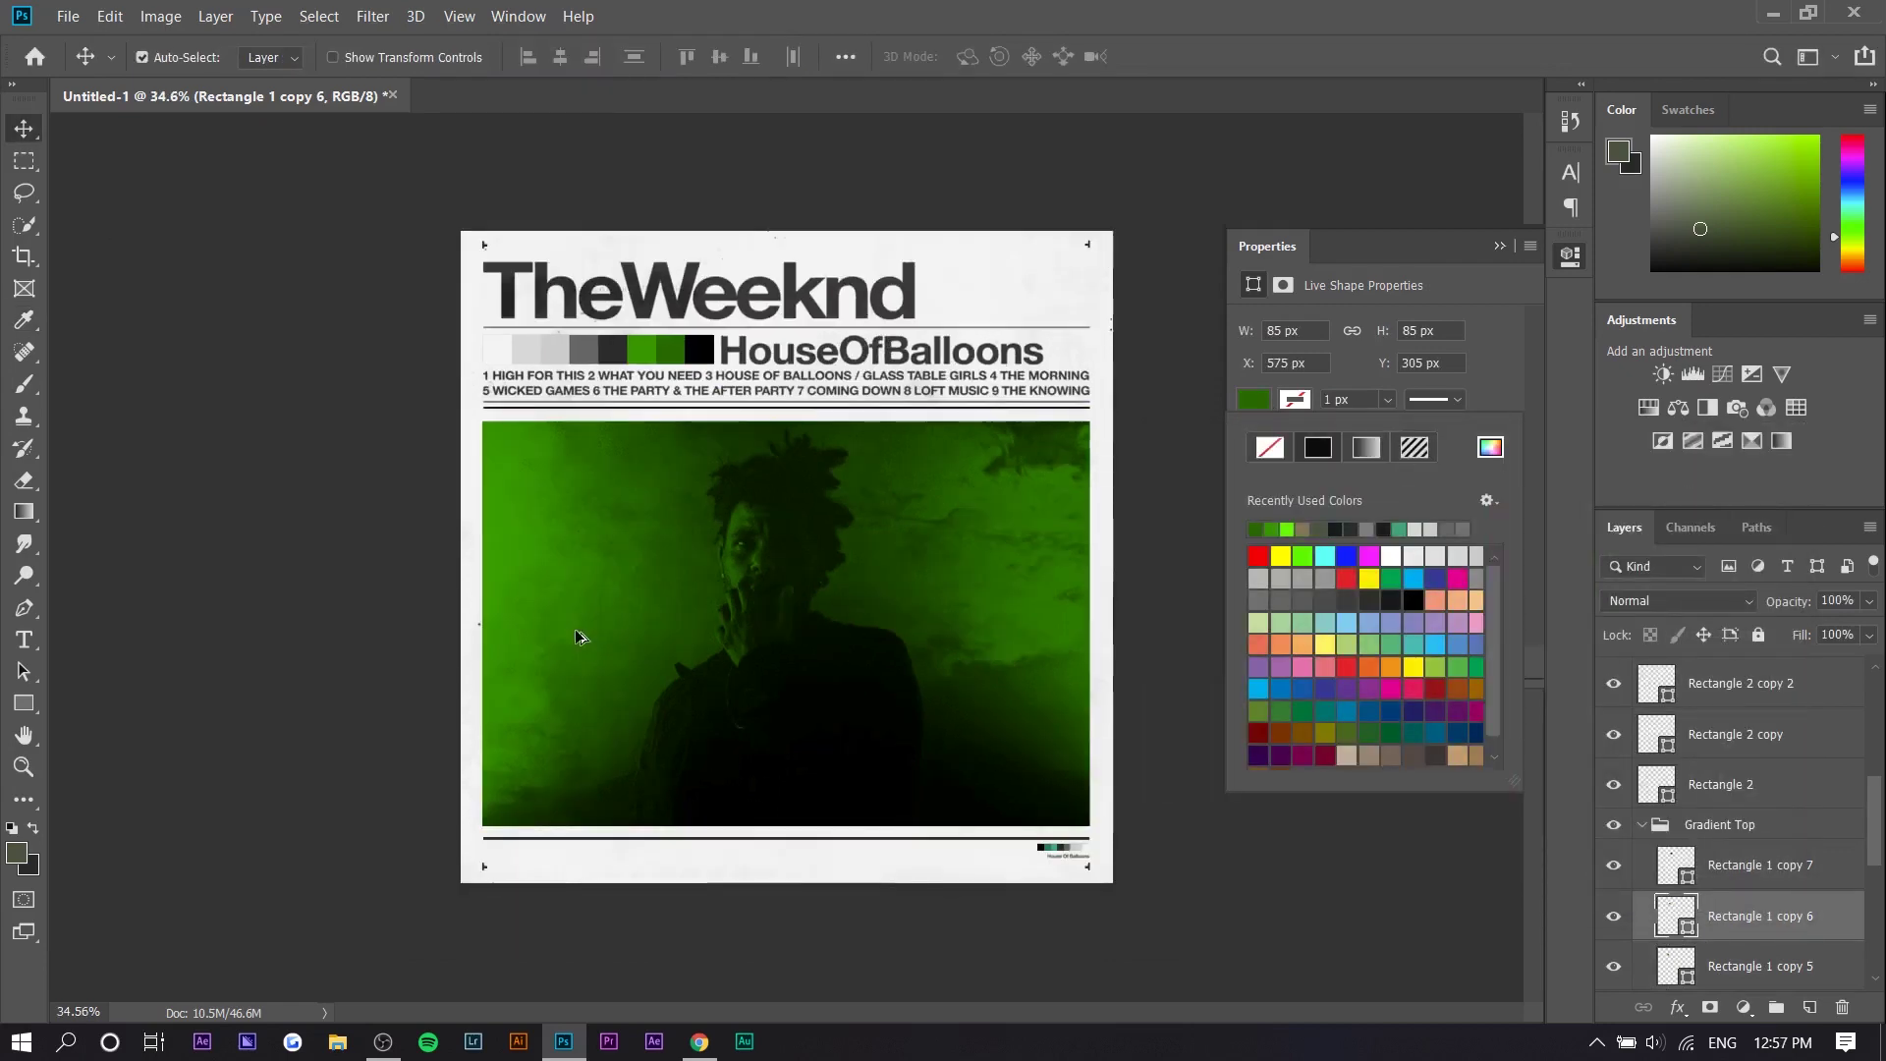
scroll(575, 631, "up", 2)
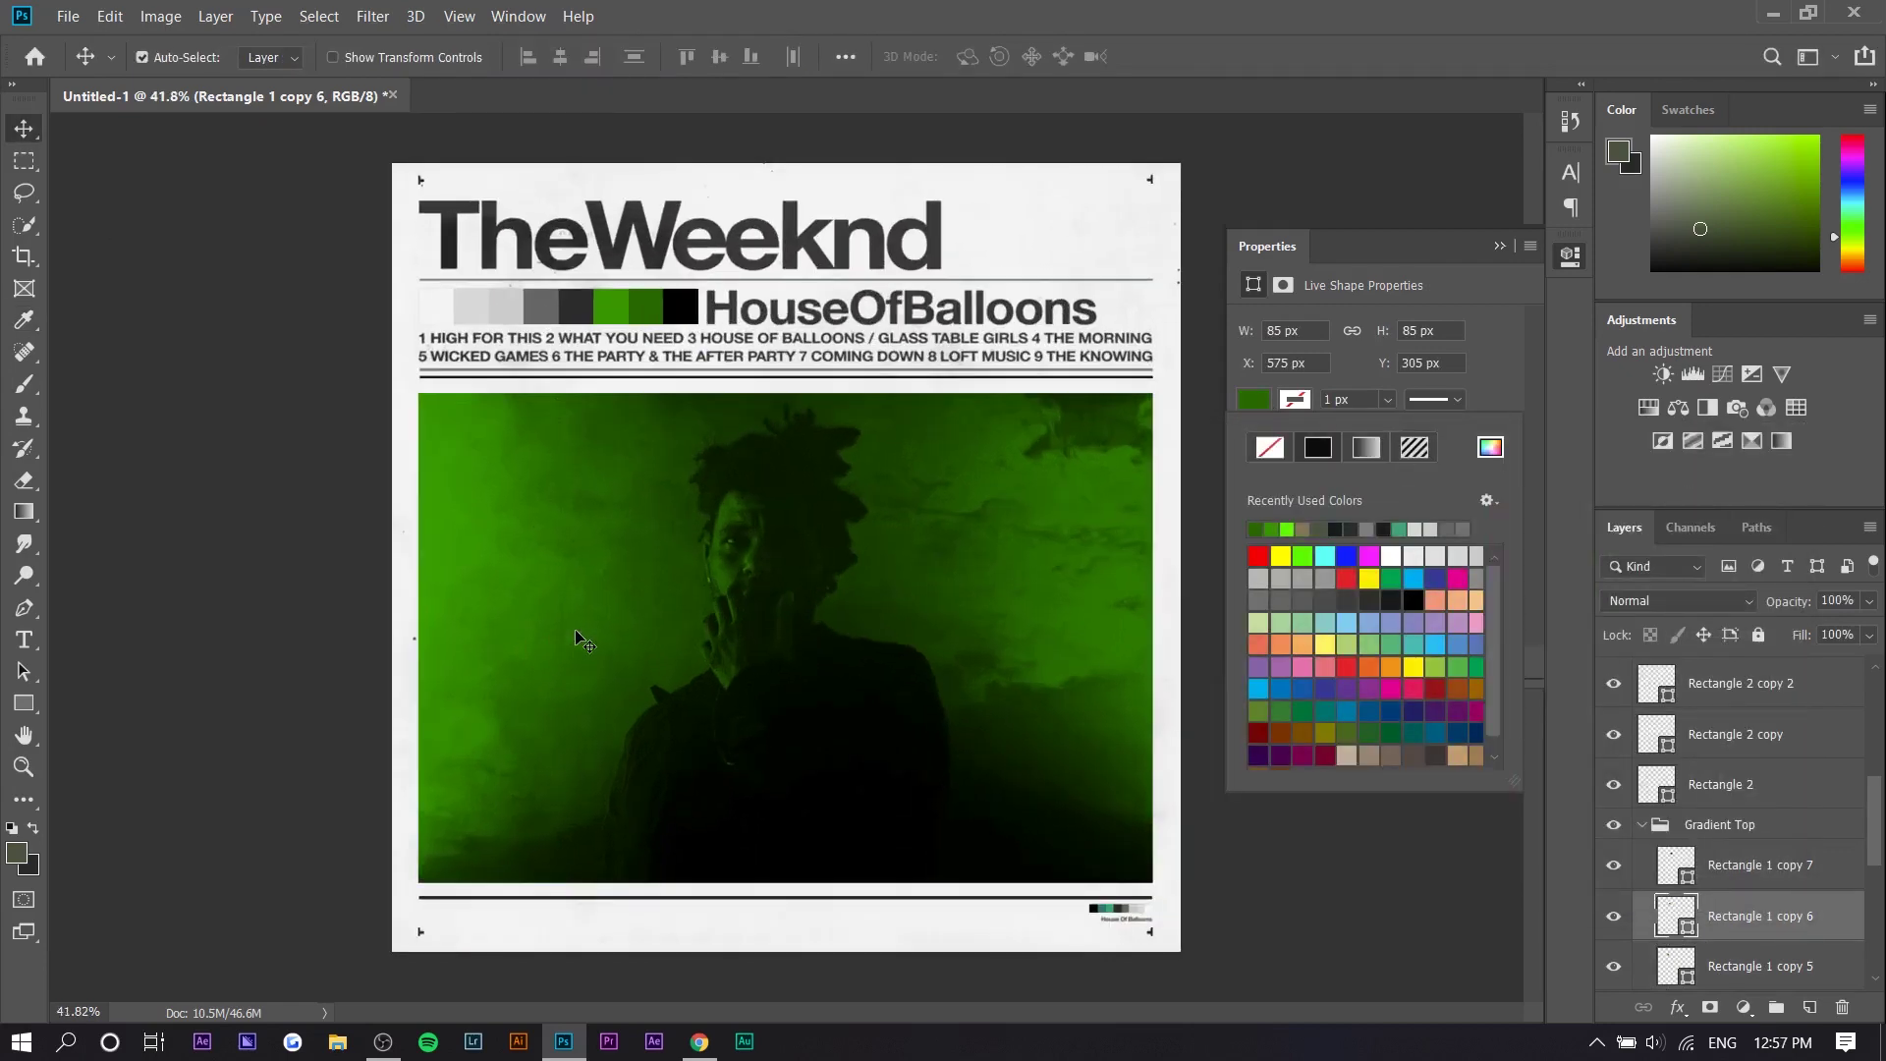
Step: Collapse the Gradient Top group and add the text "TheWeeknd" in Helvetica Bold over the existing title
left_click(1642, 825)
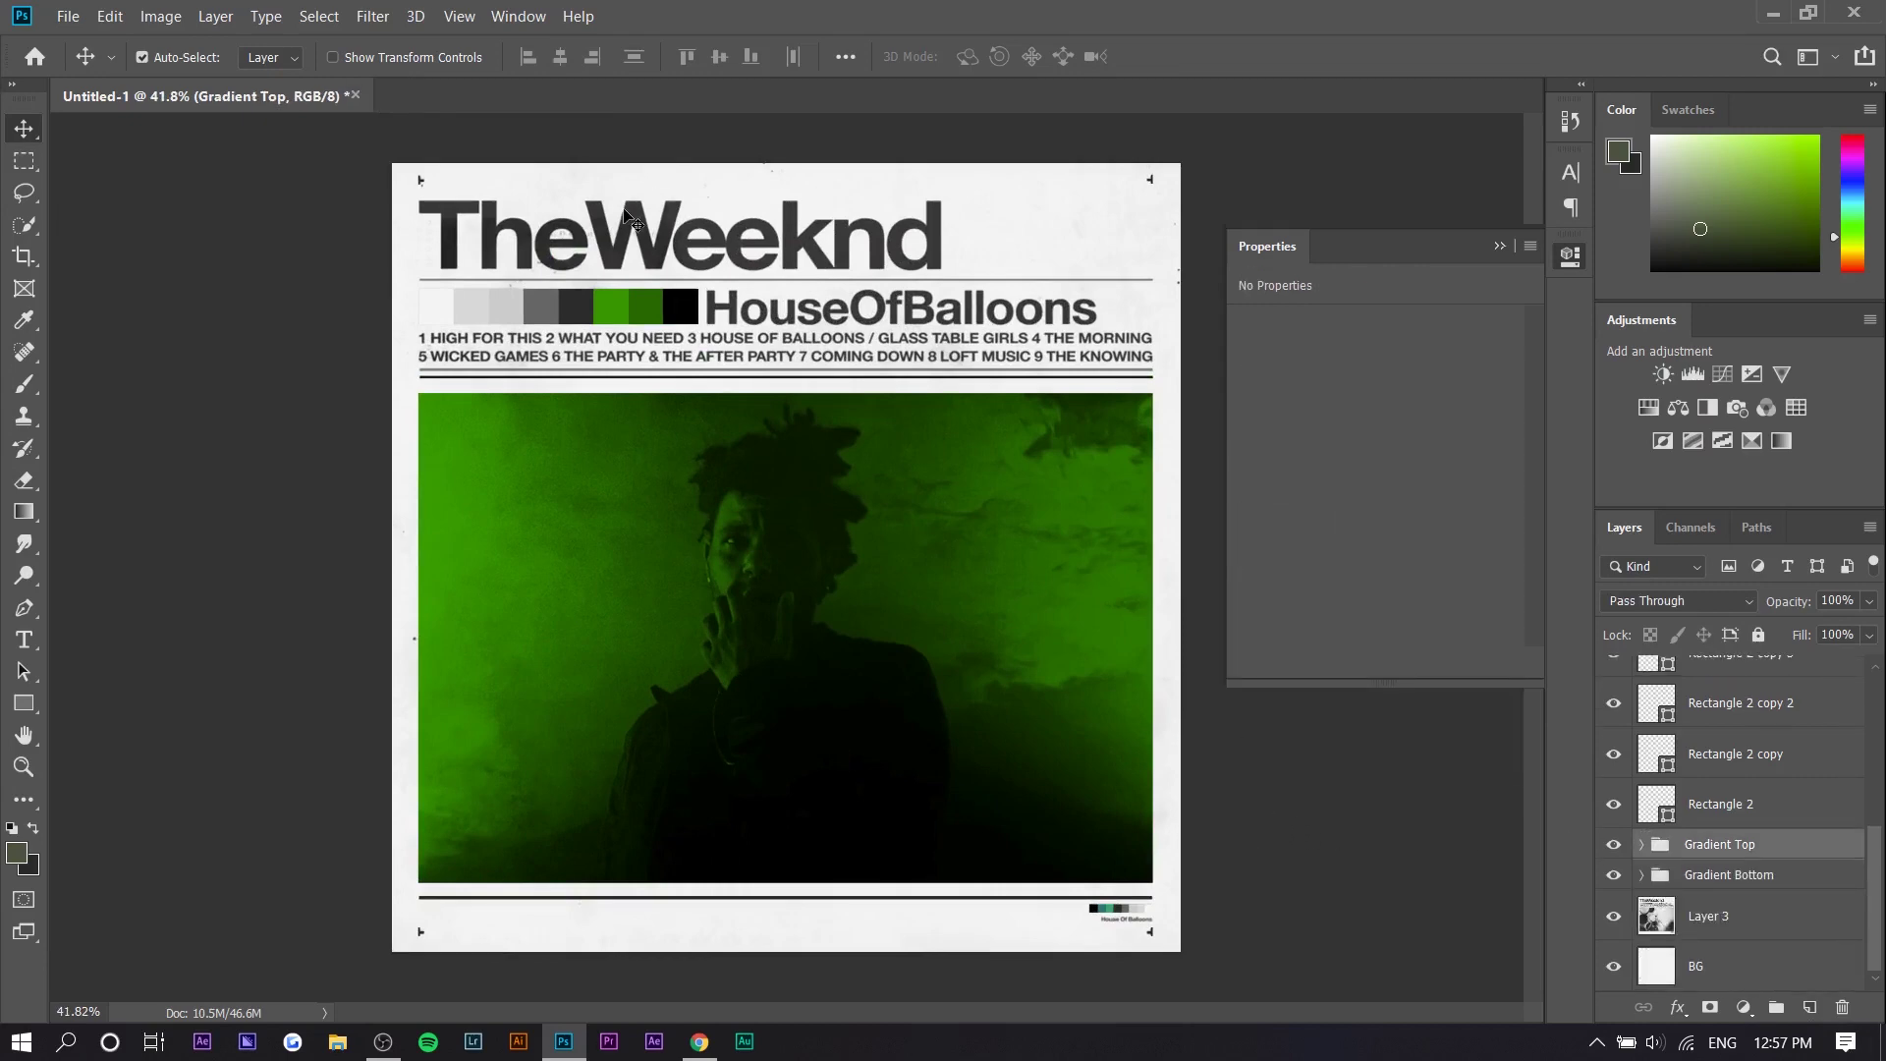
scroll(507, 216, "up", 2)
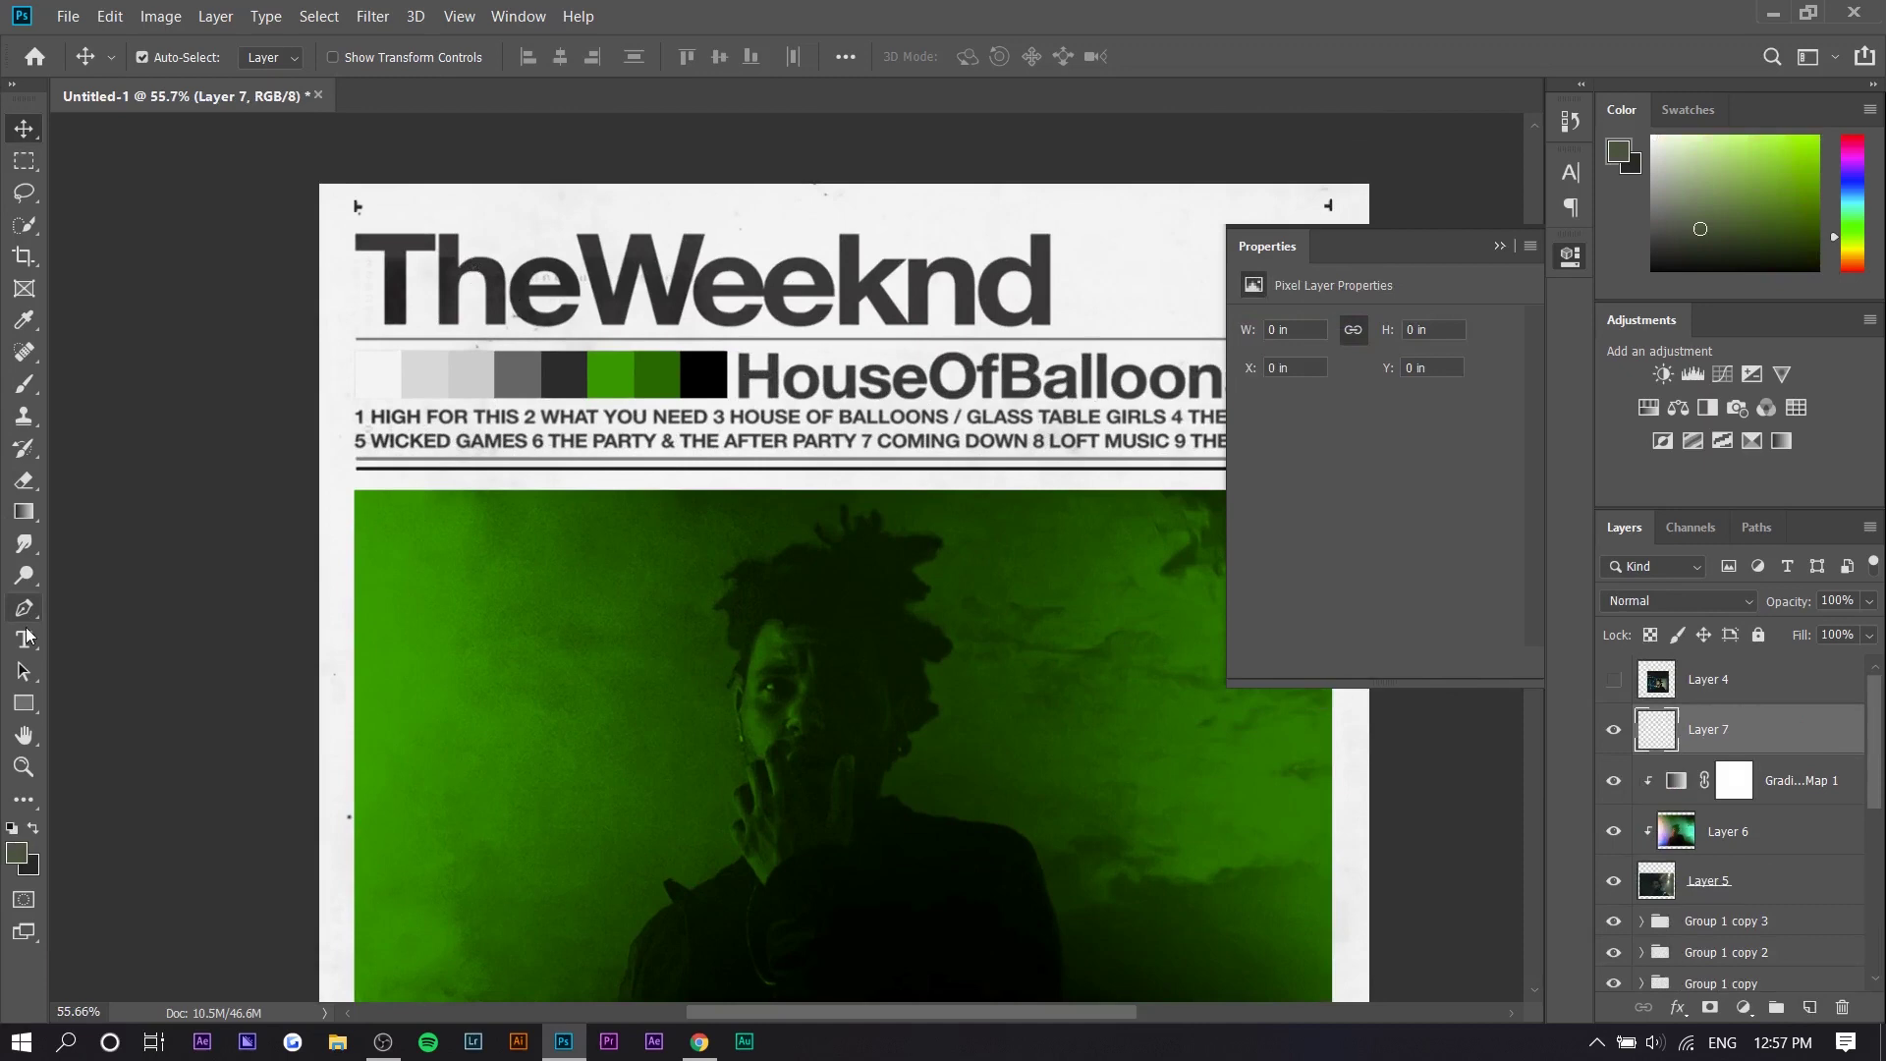
left_click(24, 640)
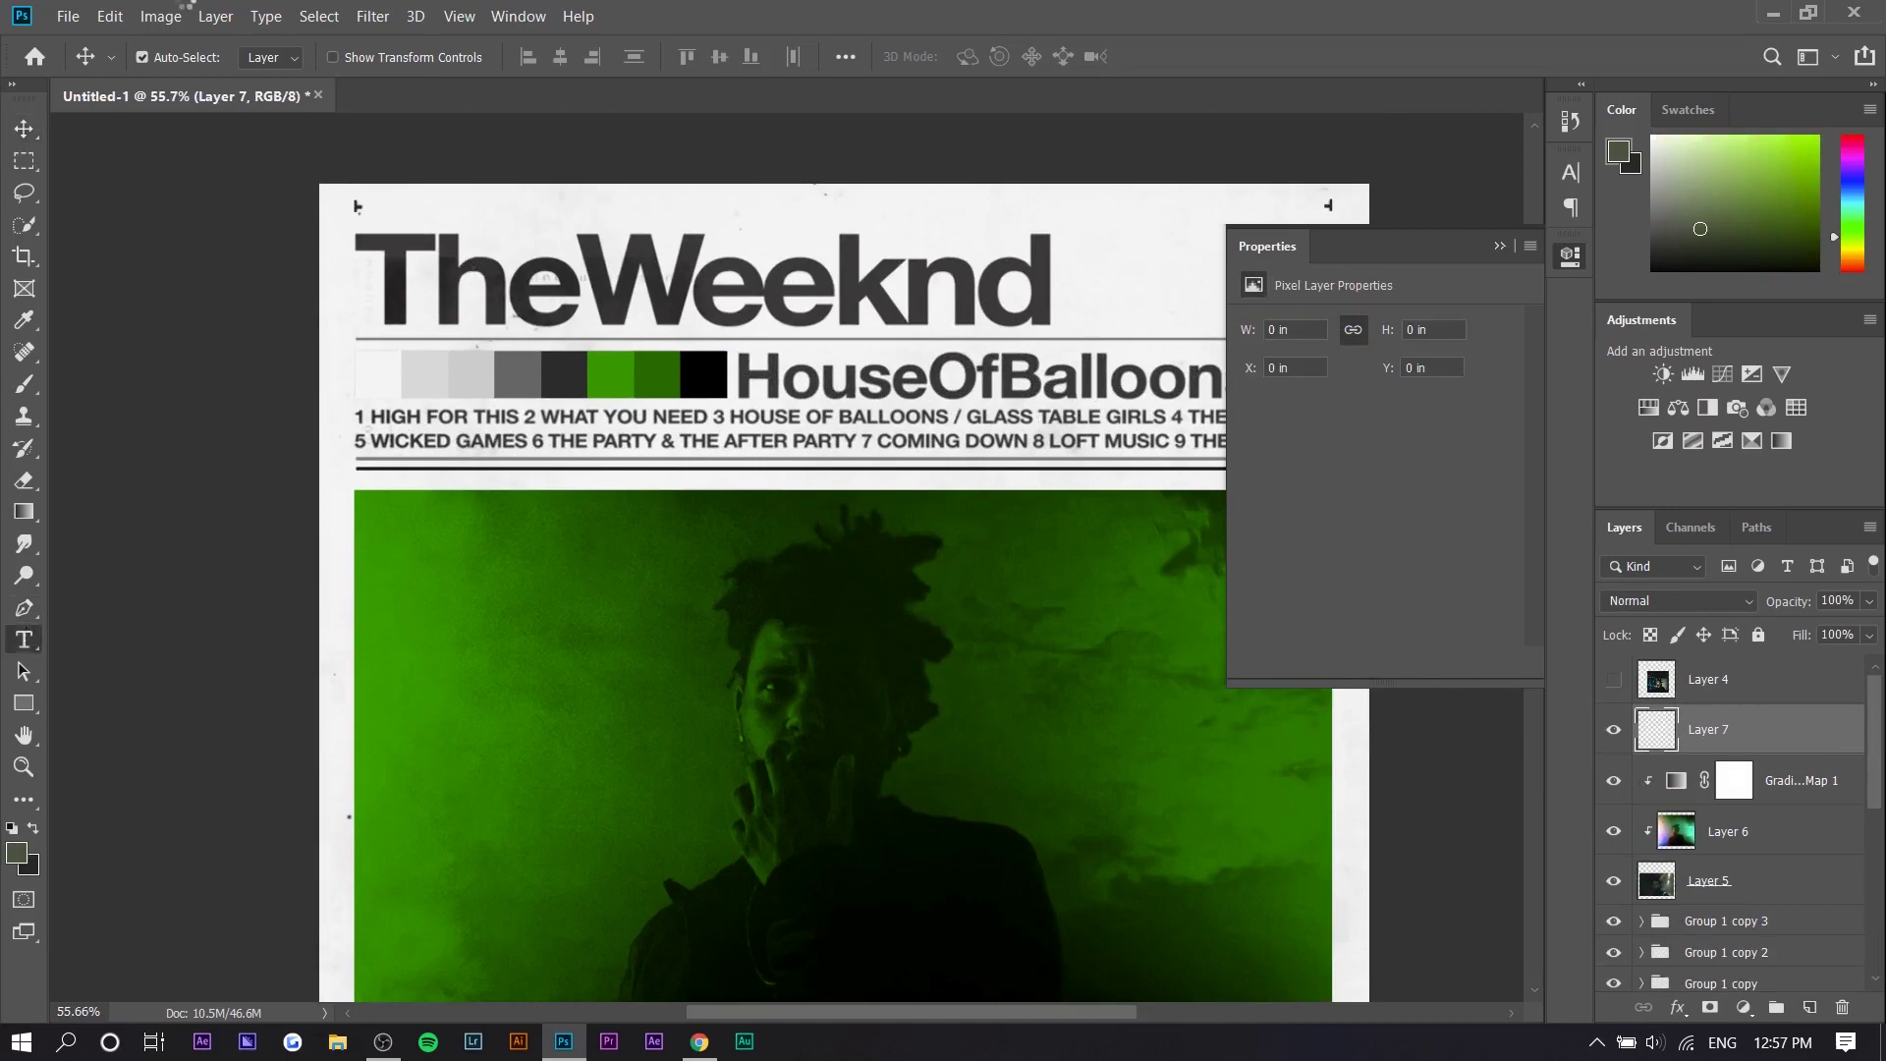
left_click(315, 53)
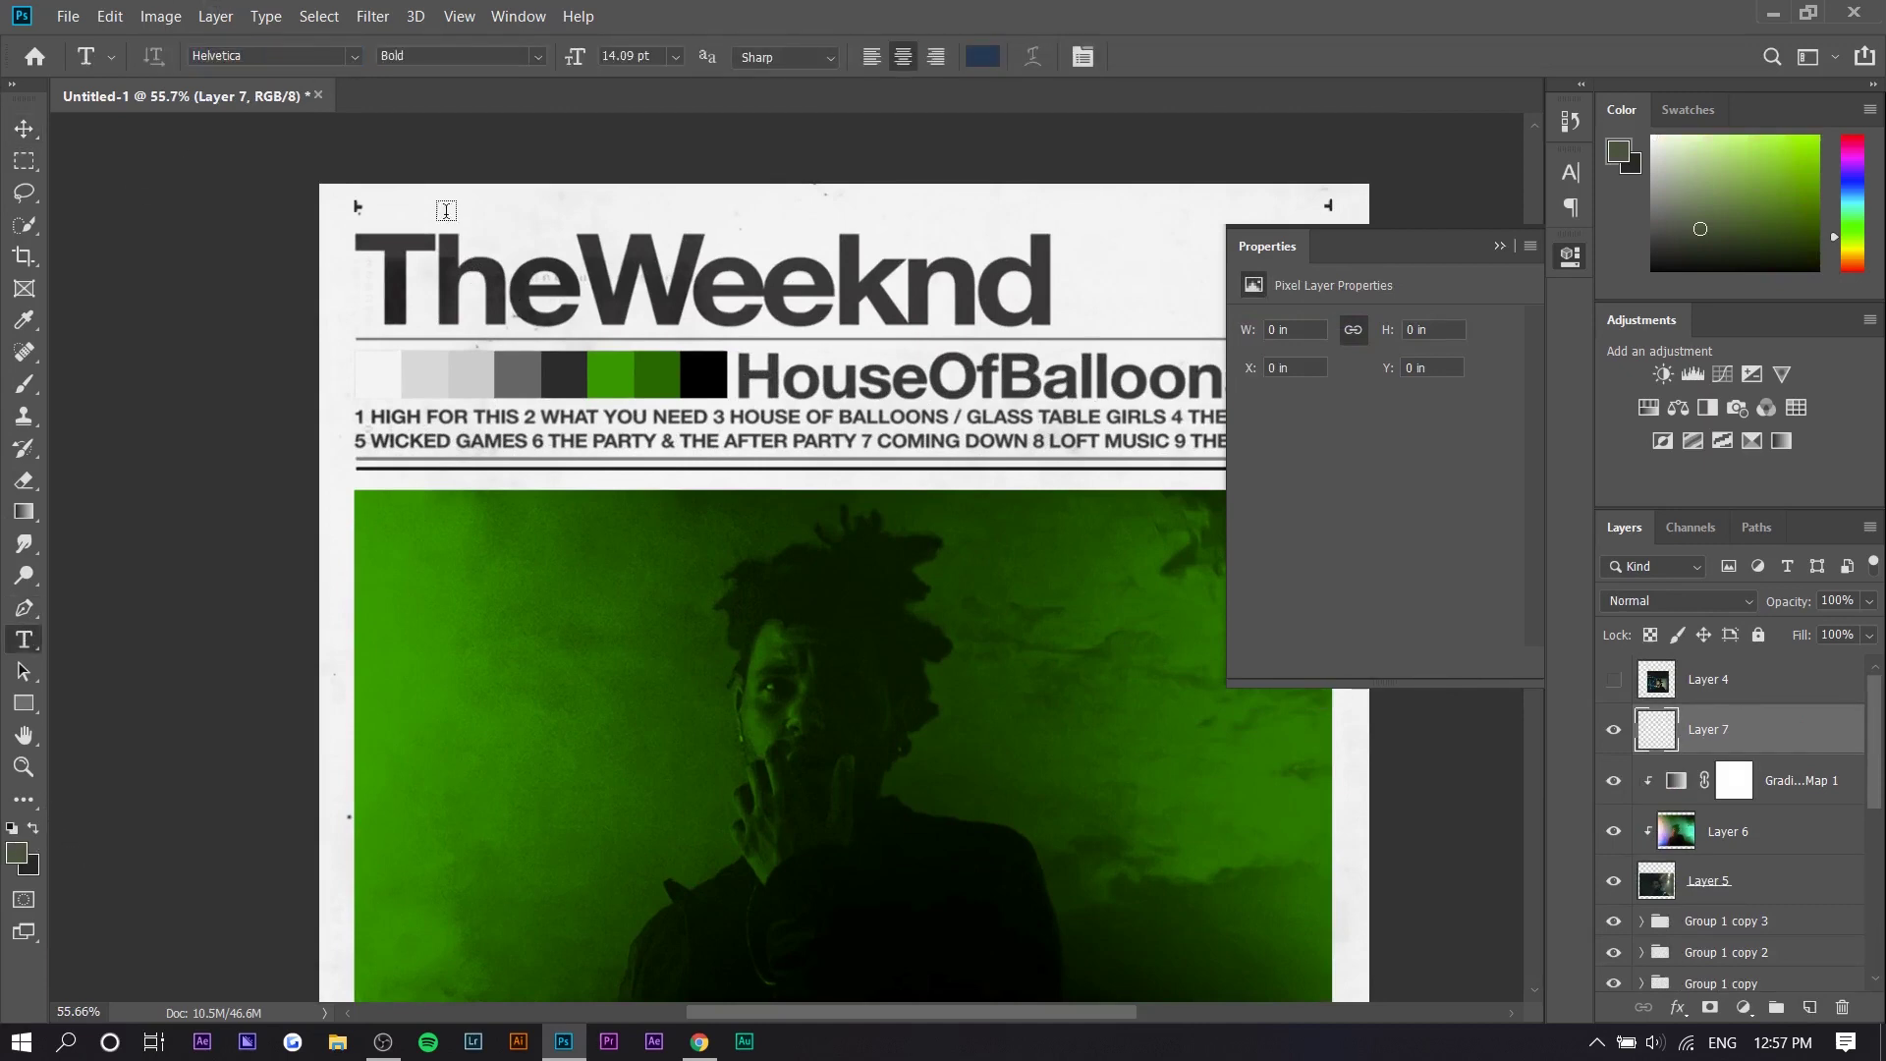
scroll(447, 190, "up", 2)
left_click(424, 324)
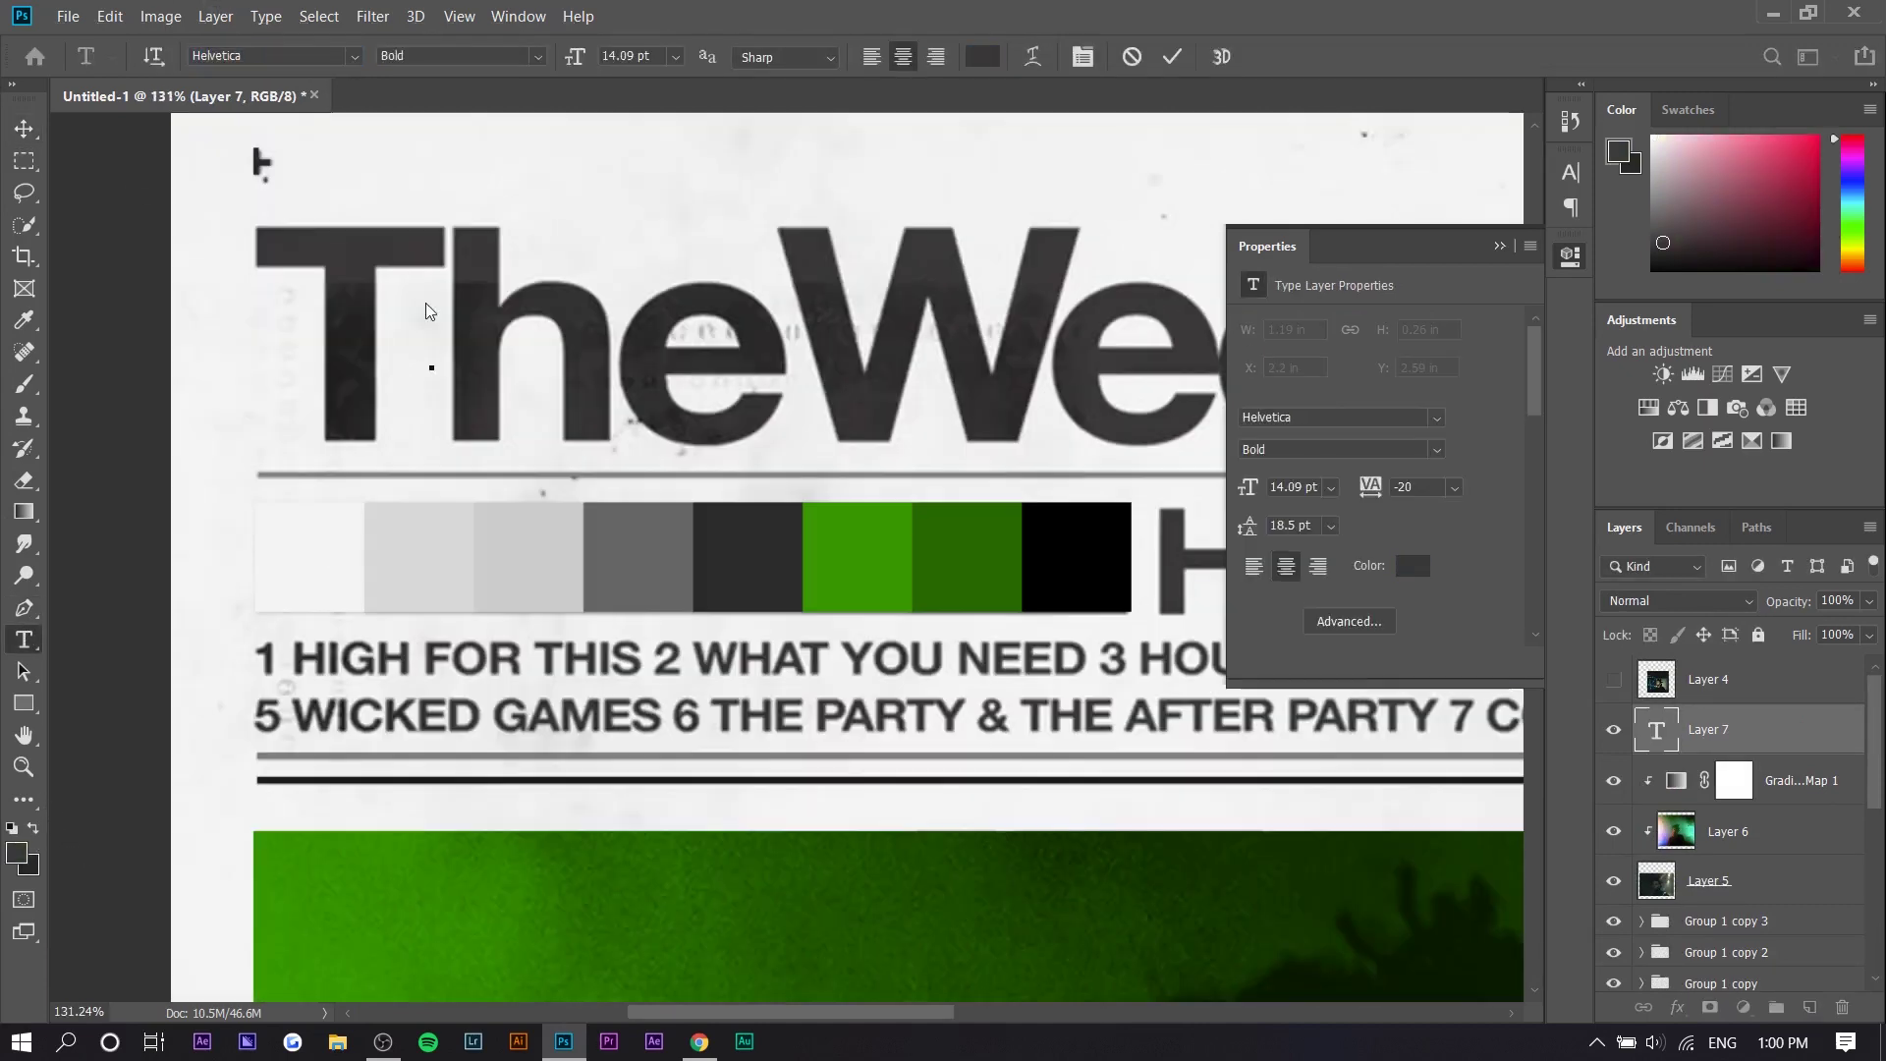
type("TheWe")
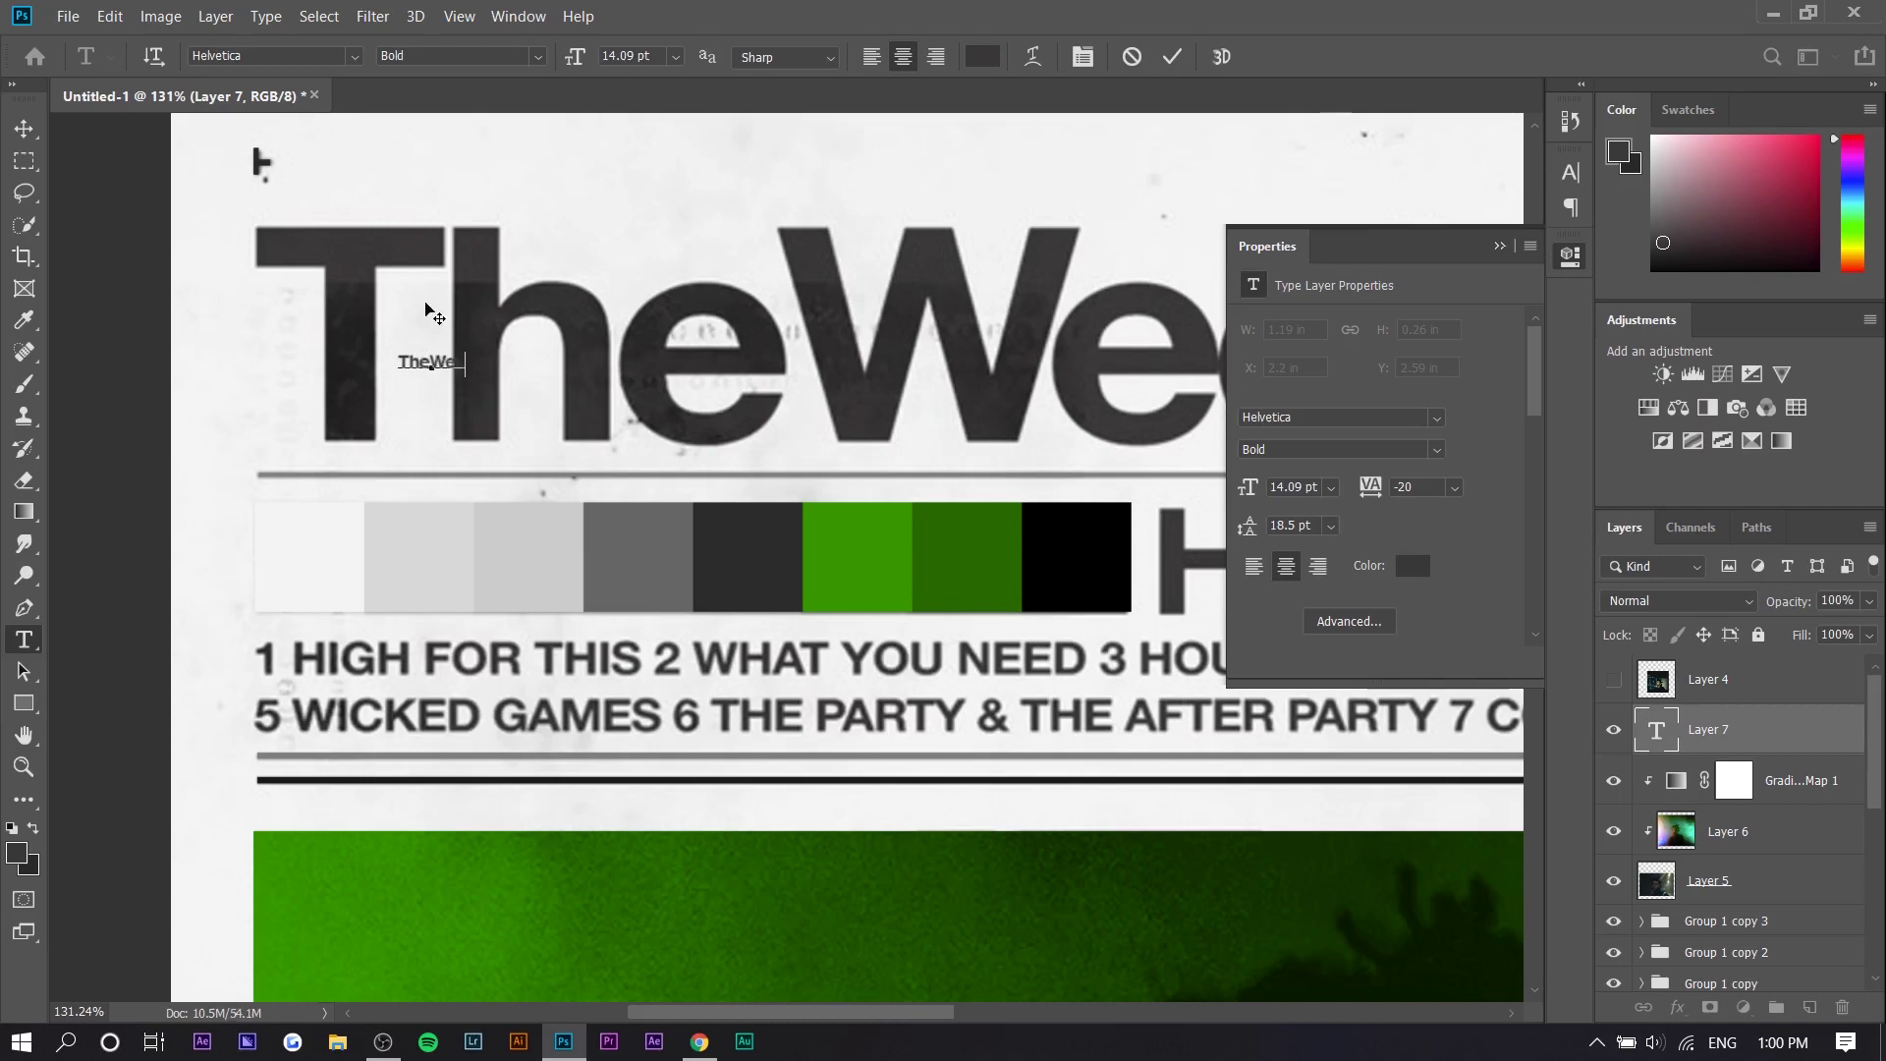
type("eknd")
left_click(25, 130)
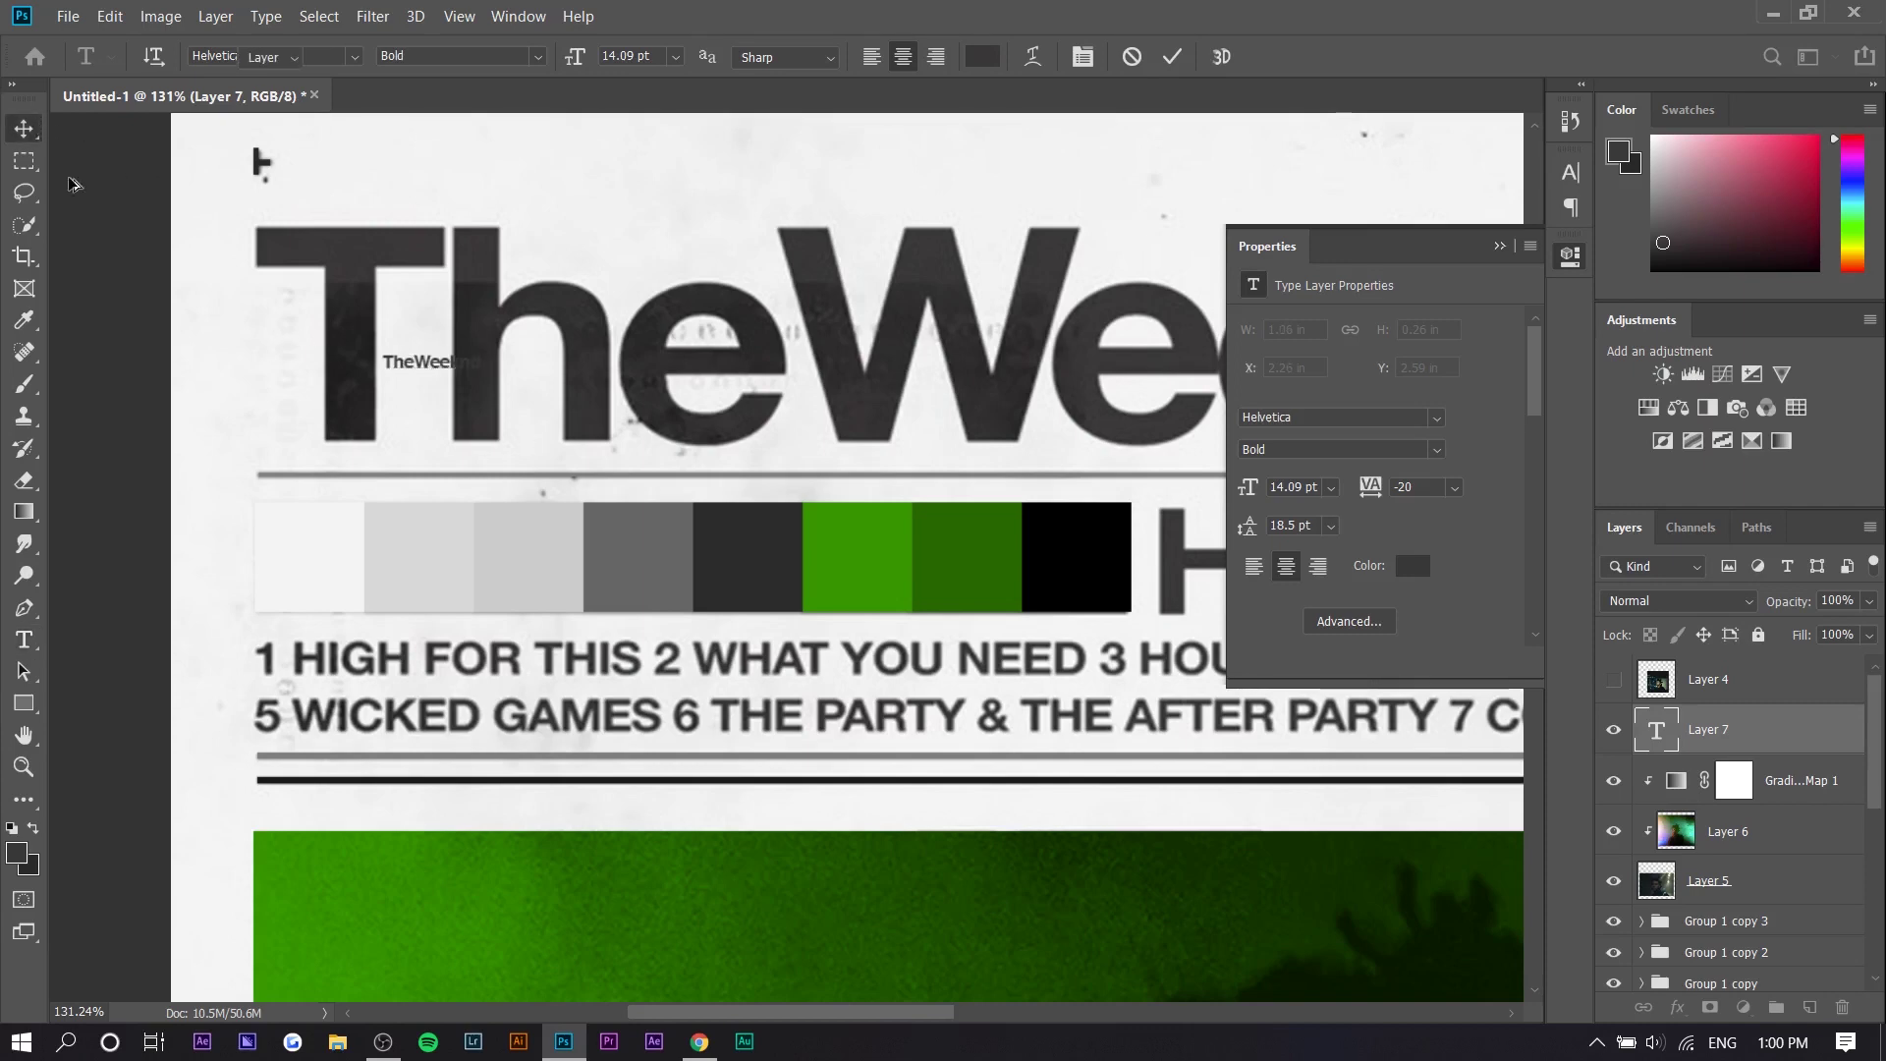
Step: Scale the new TheWeeknd text to about 1677% so it matches the width of the original title
scroll(332, 443, "down", 4)
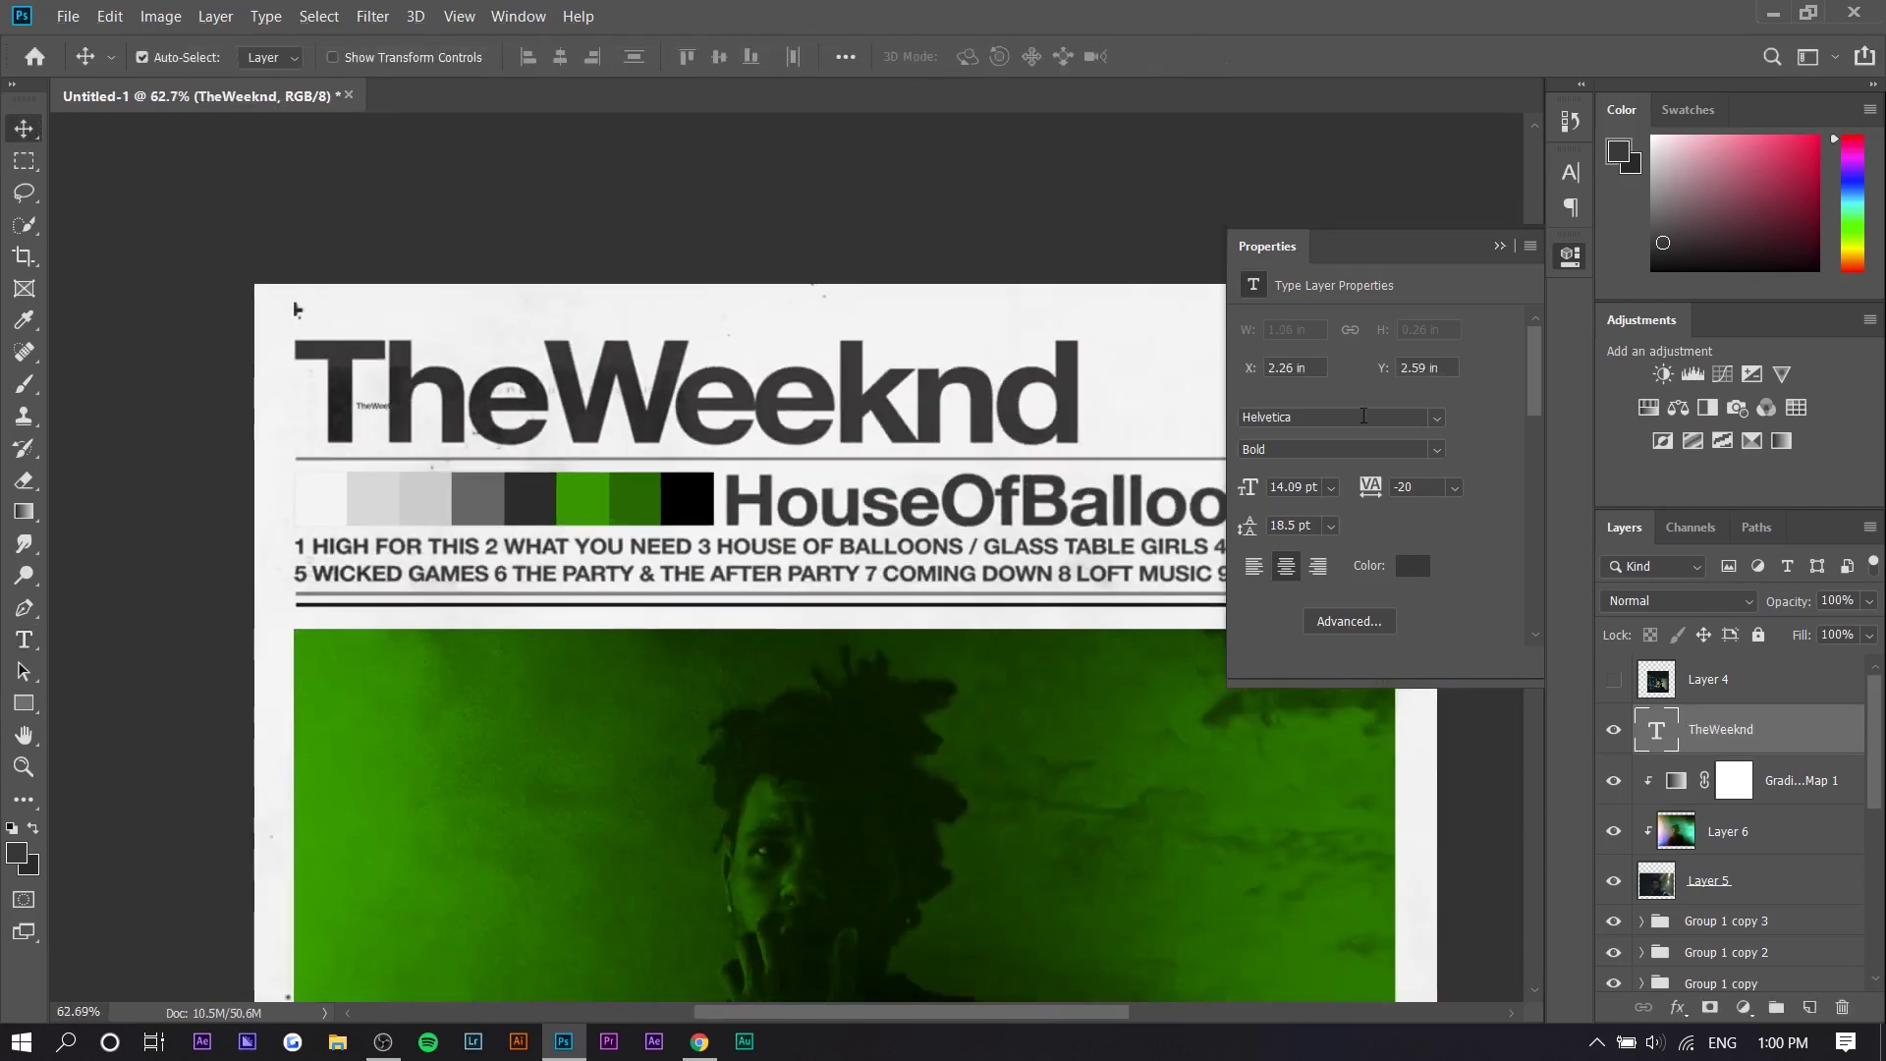
left_click(1500, 245)
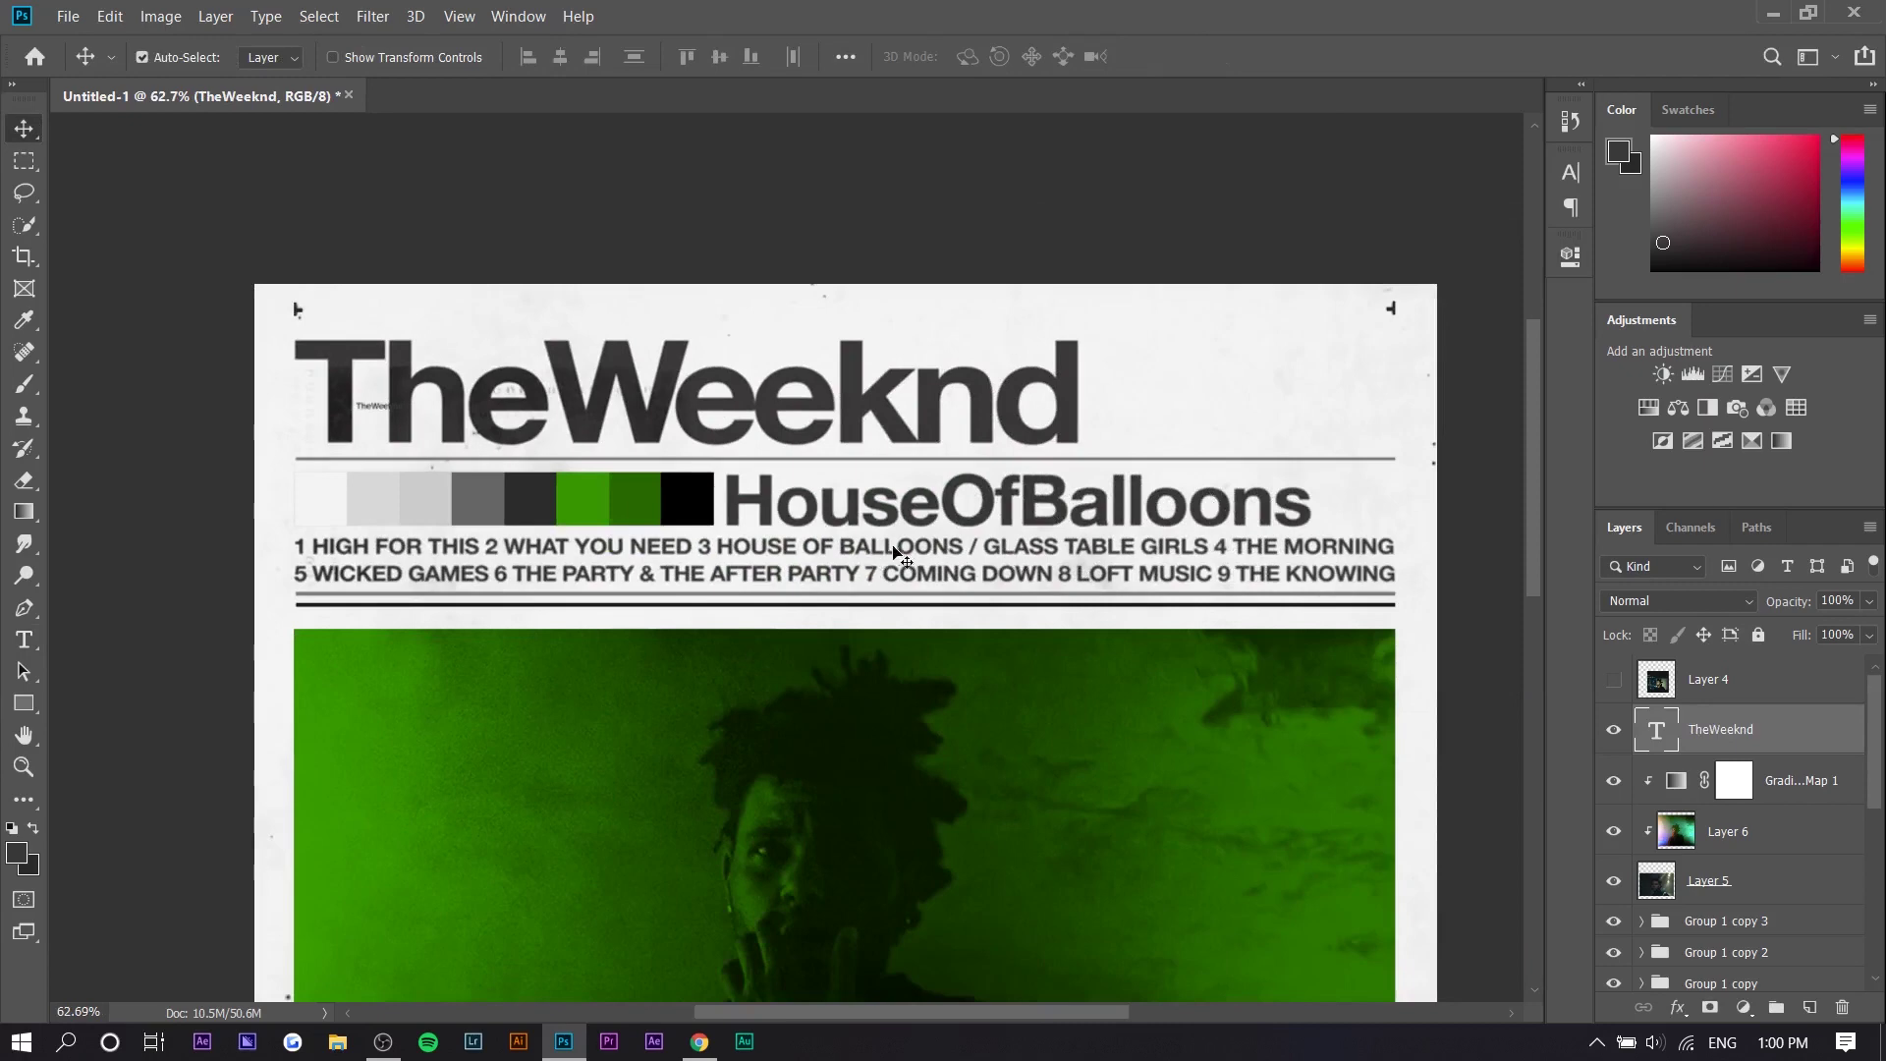
key("ctrl+t")
left_click_drag(404, 413, 1179, 467)
left_click_drag(1010, 467, 949, 396)
left_click_drag(1102, 527, 1080, 507)
left_click_drag(1005, 389, 1006, 386)
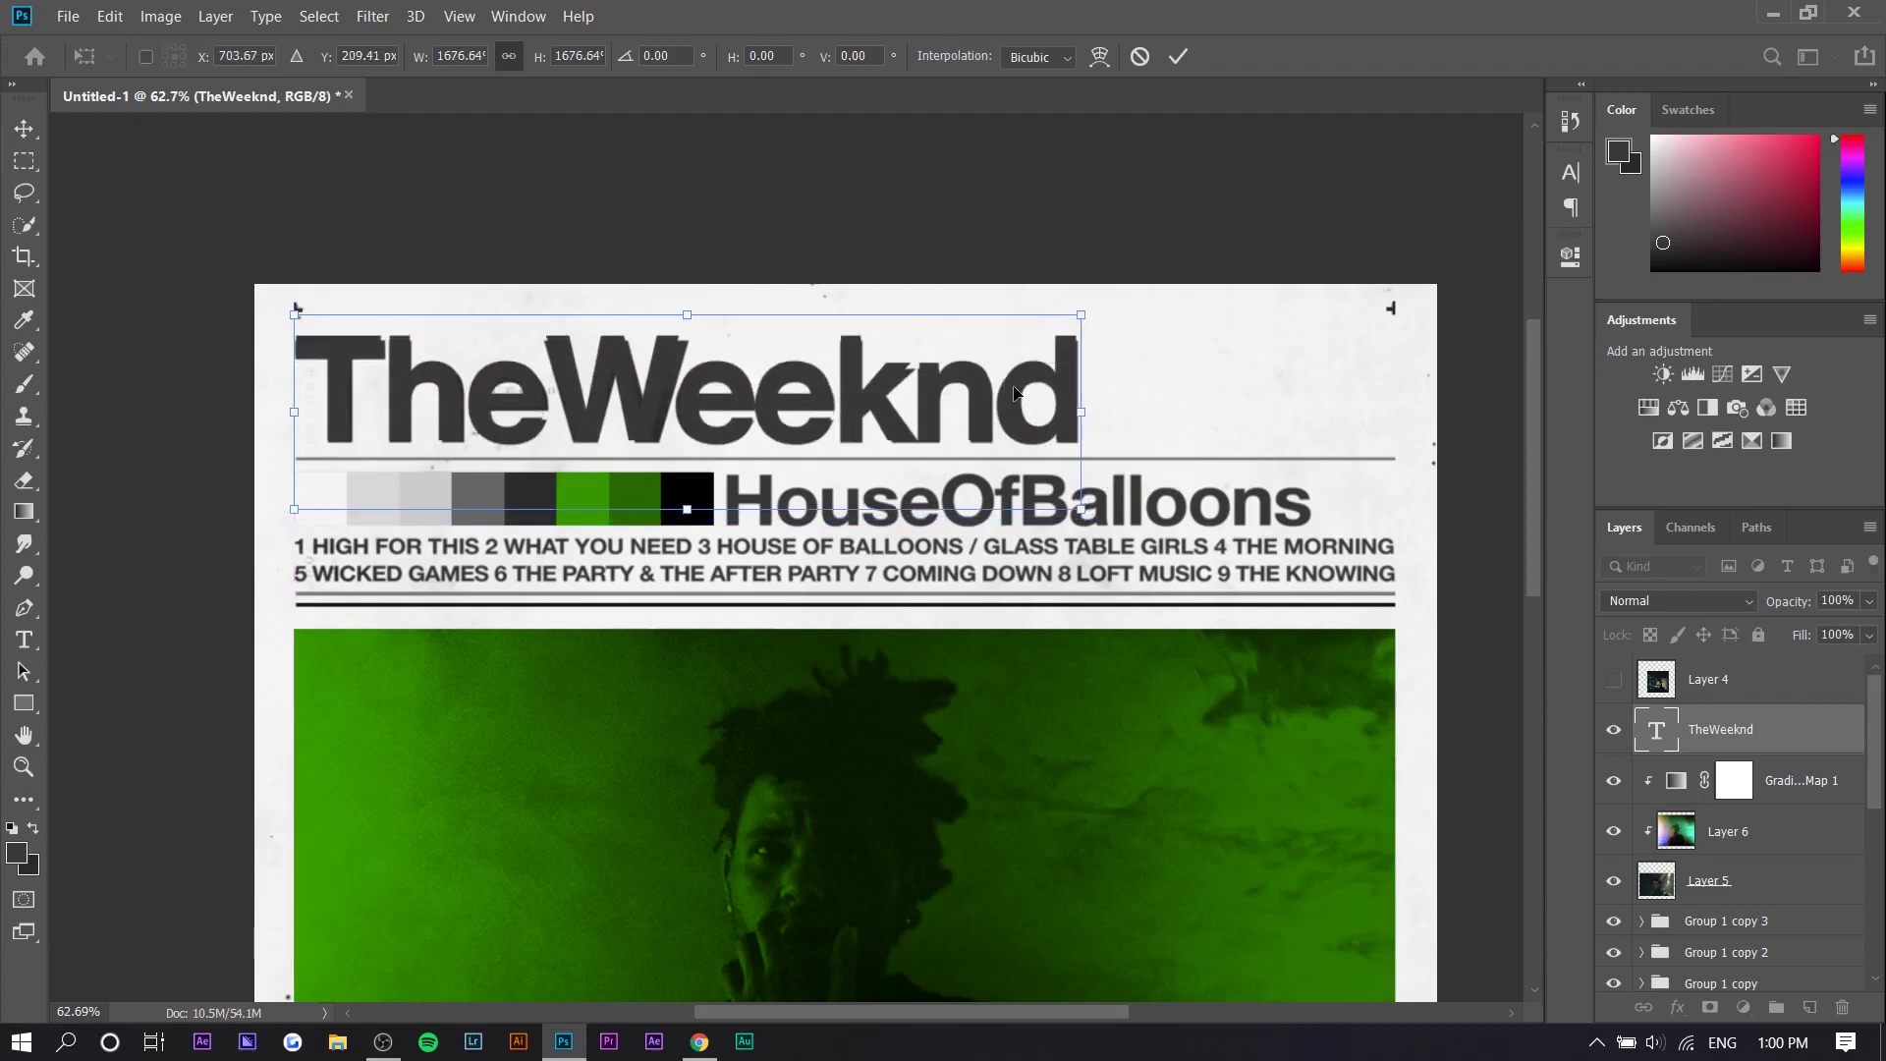
key("Return")
Step: Move the enlarged TheWeeknd text down over the original title lettering
scroll(785, 408, "up", 3)
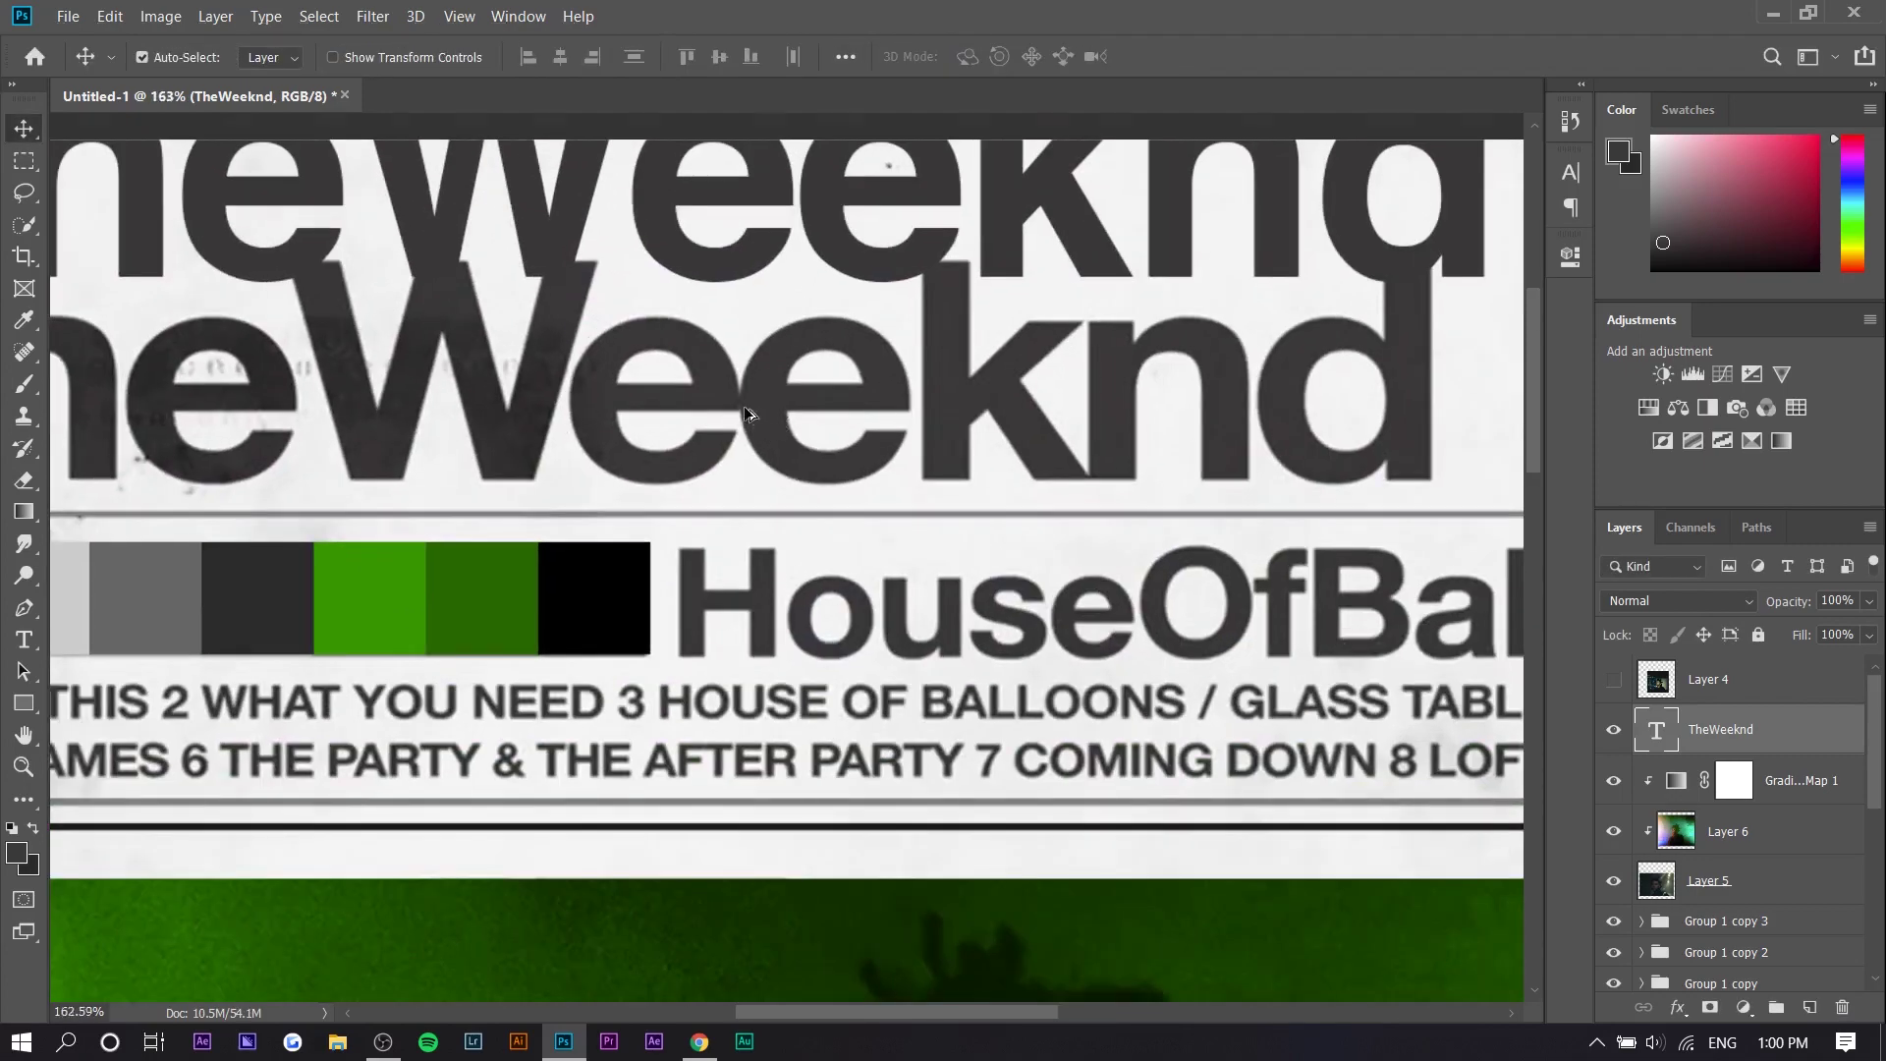
scroll(744, 423, "up", 2)
scroll(751, 417, "down", 5)
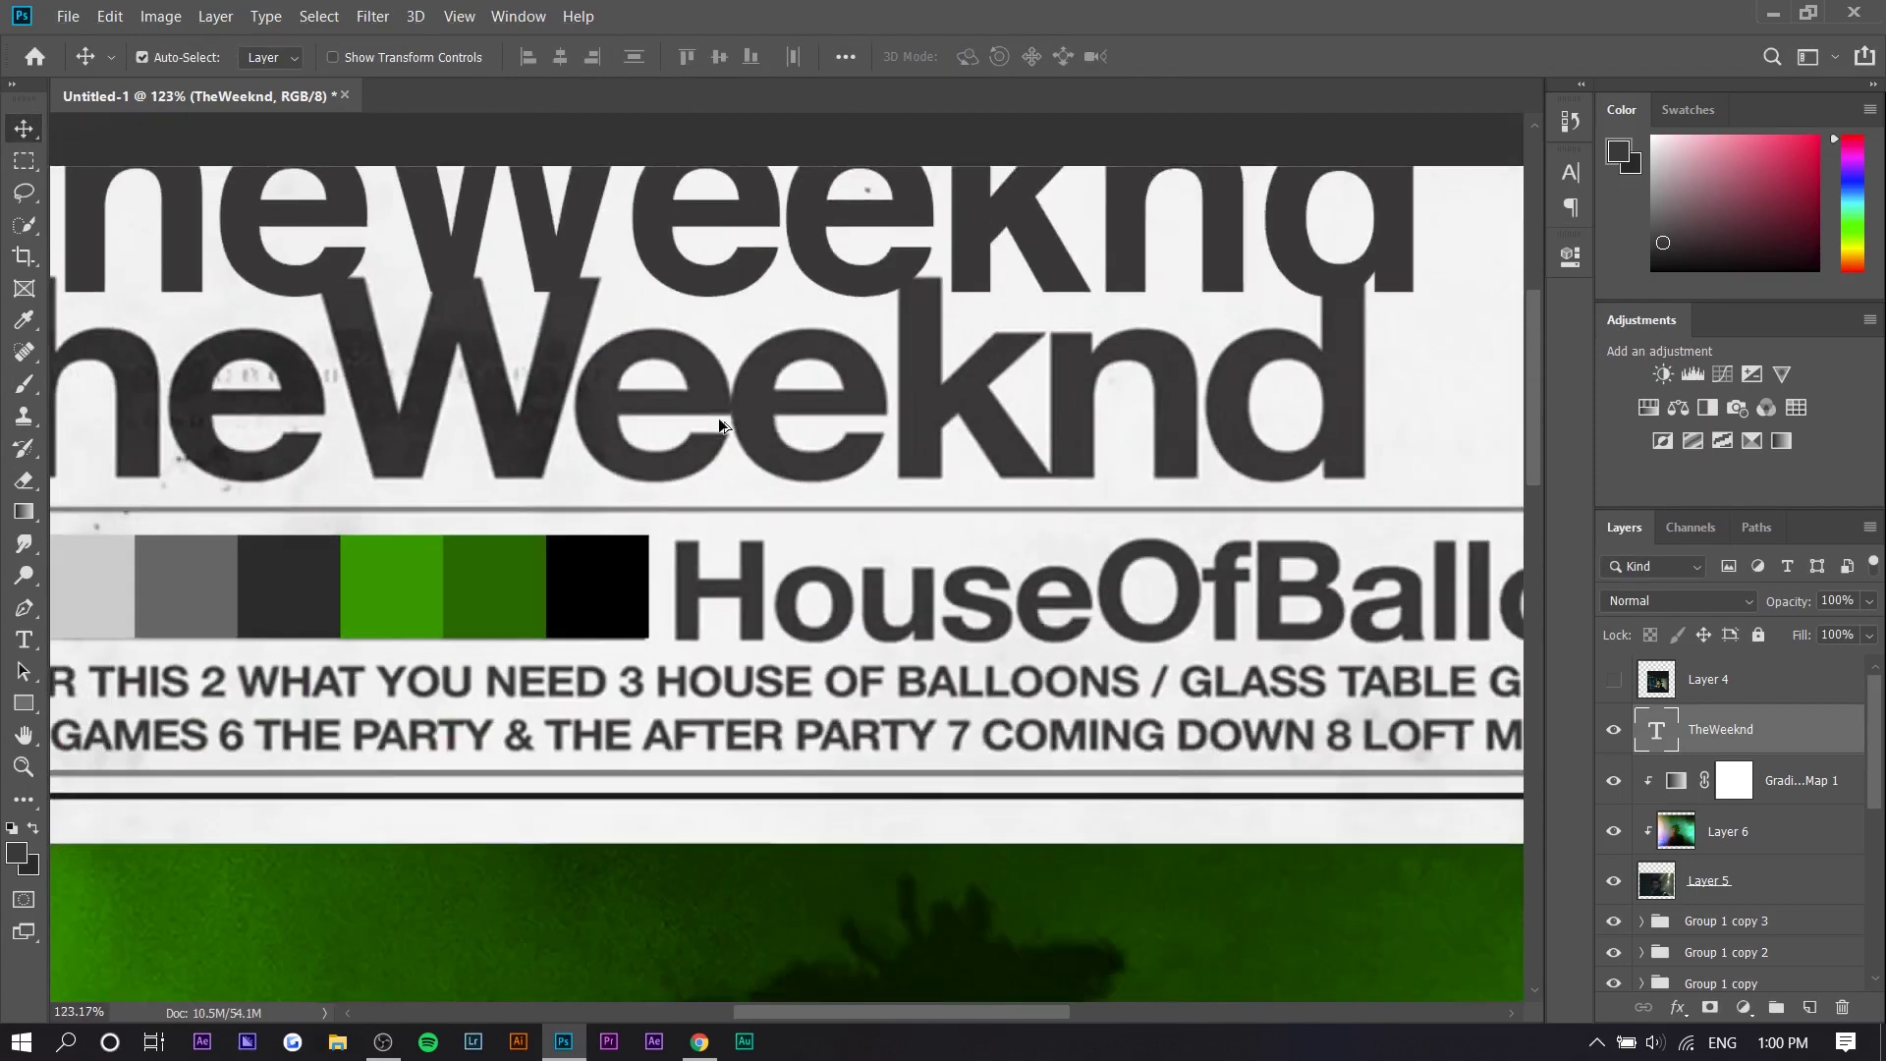
left_click_drag(768, 339, 757, 422)
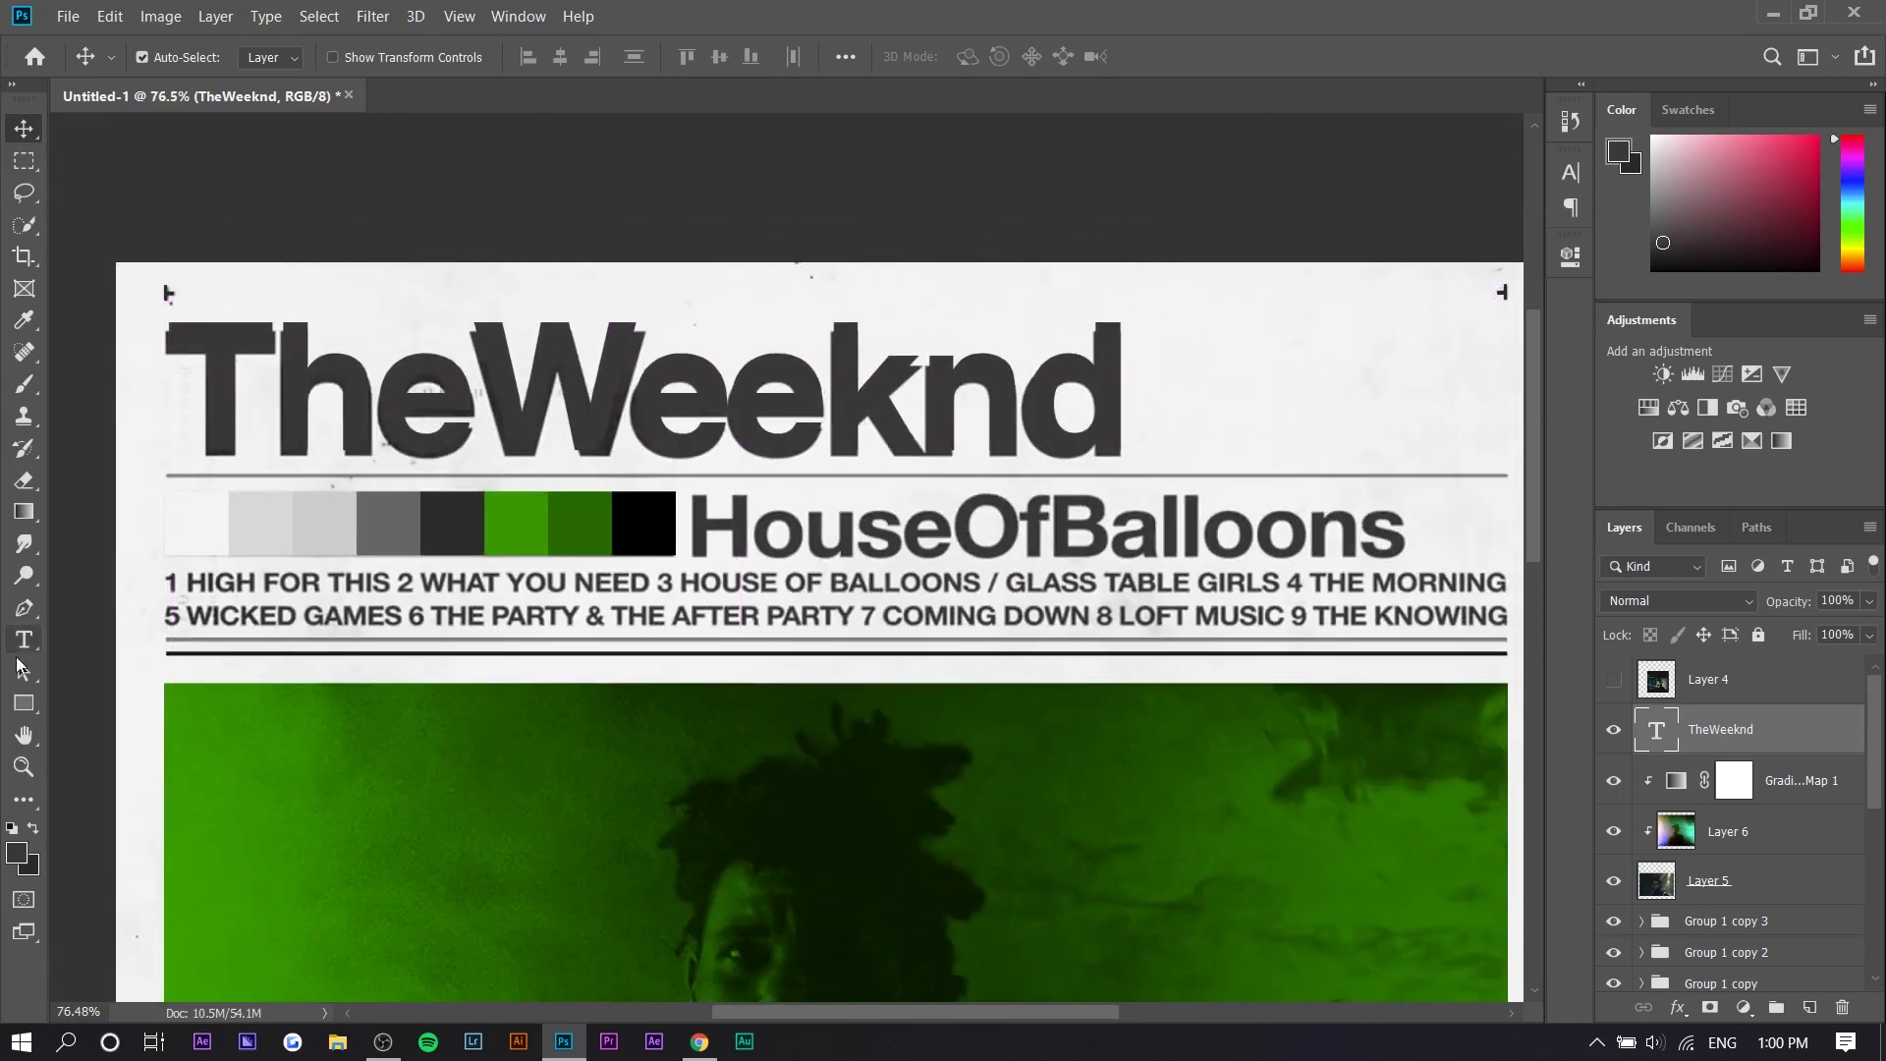
Step: Tighten the tracking of the whole TheWeeknd text to -40
key("t")
left_click(762, 421)
key("ctrl+a")
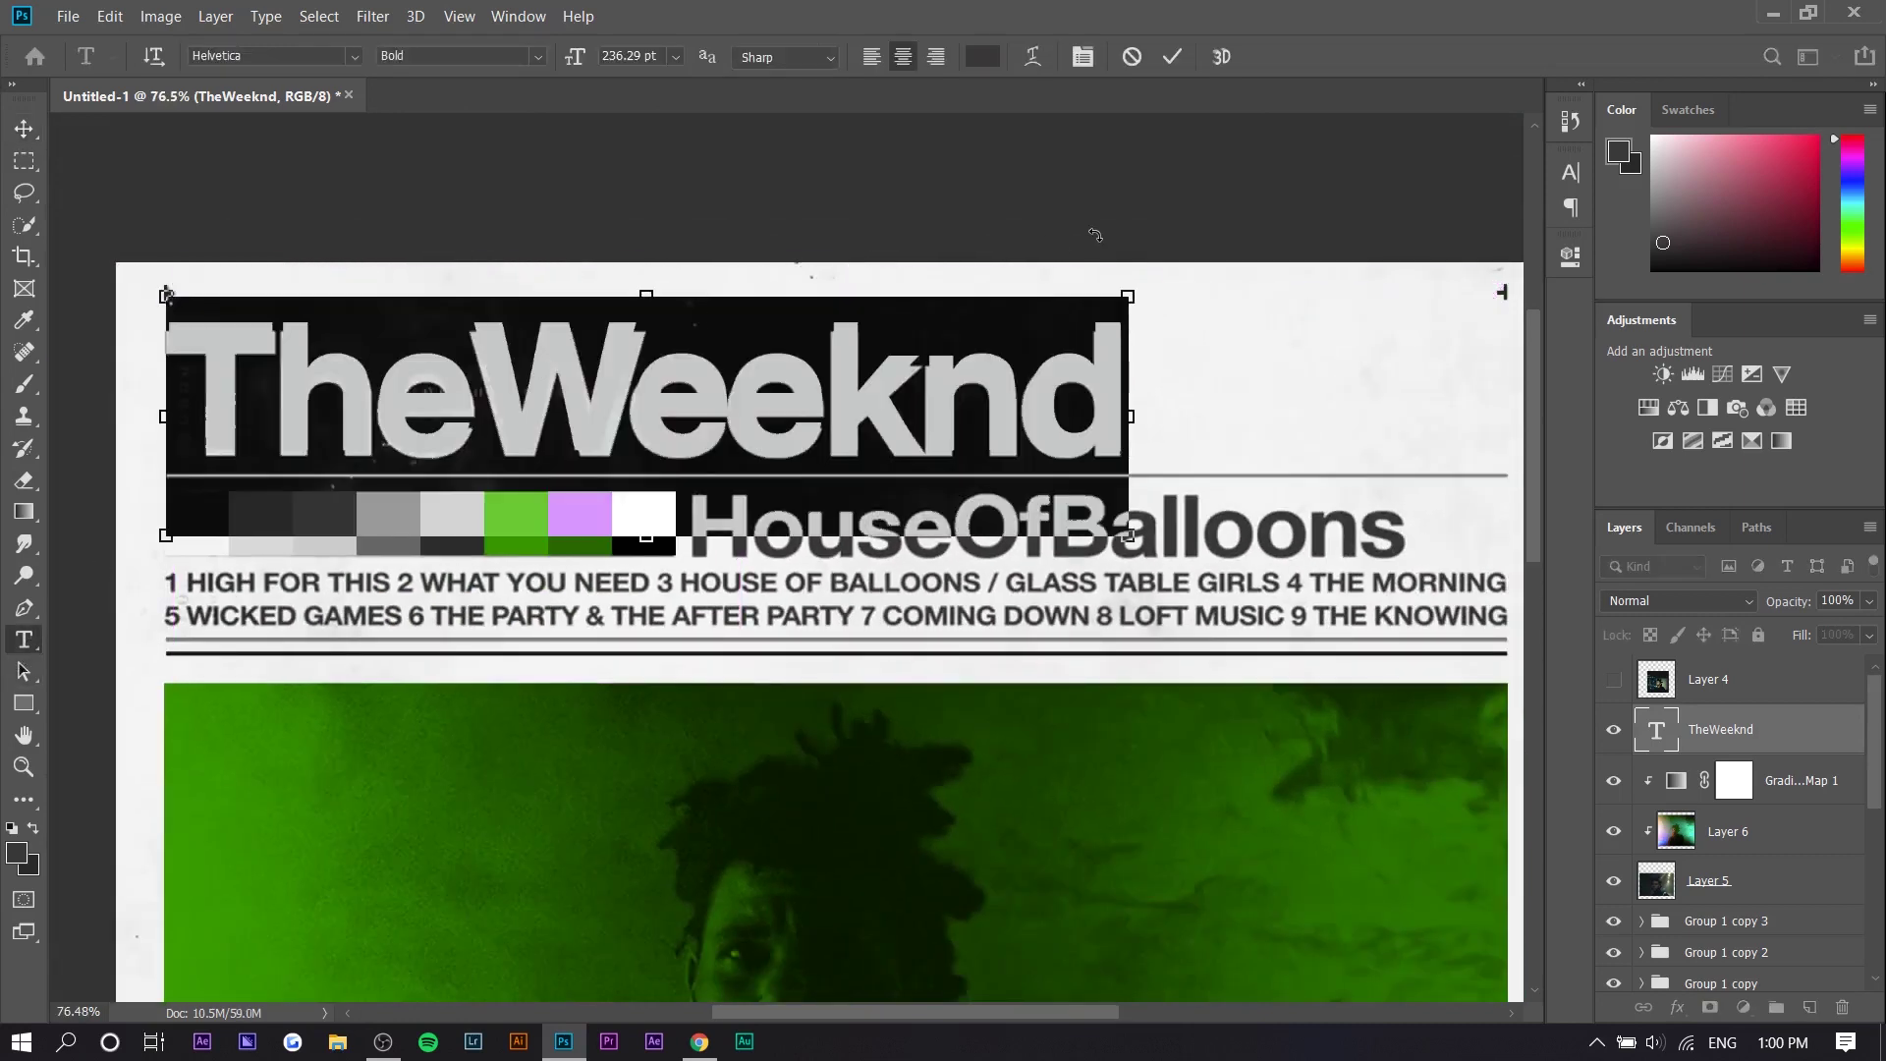
key("ctrl+t")
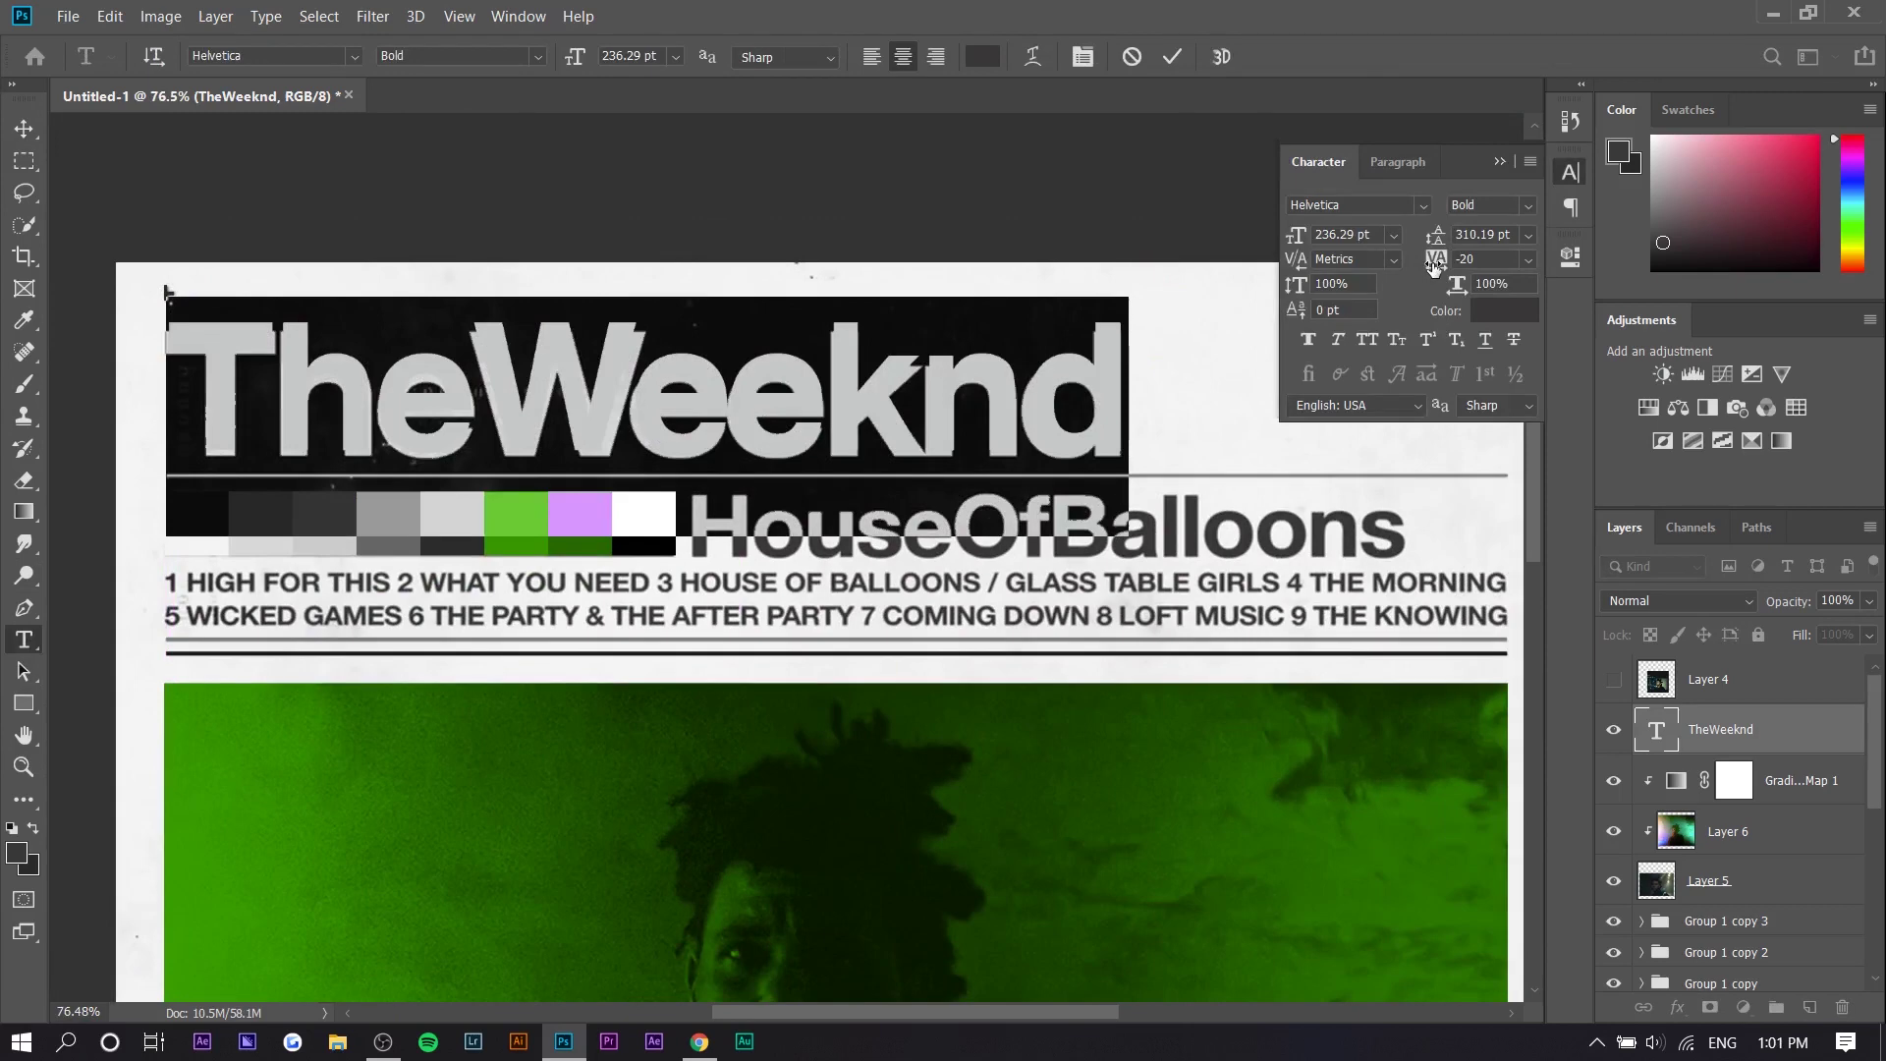
left_click_drag(1434, 266, 1433, 267)
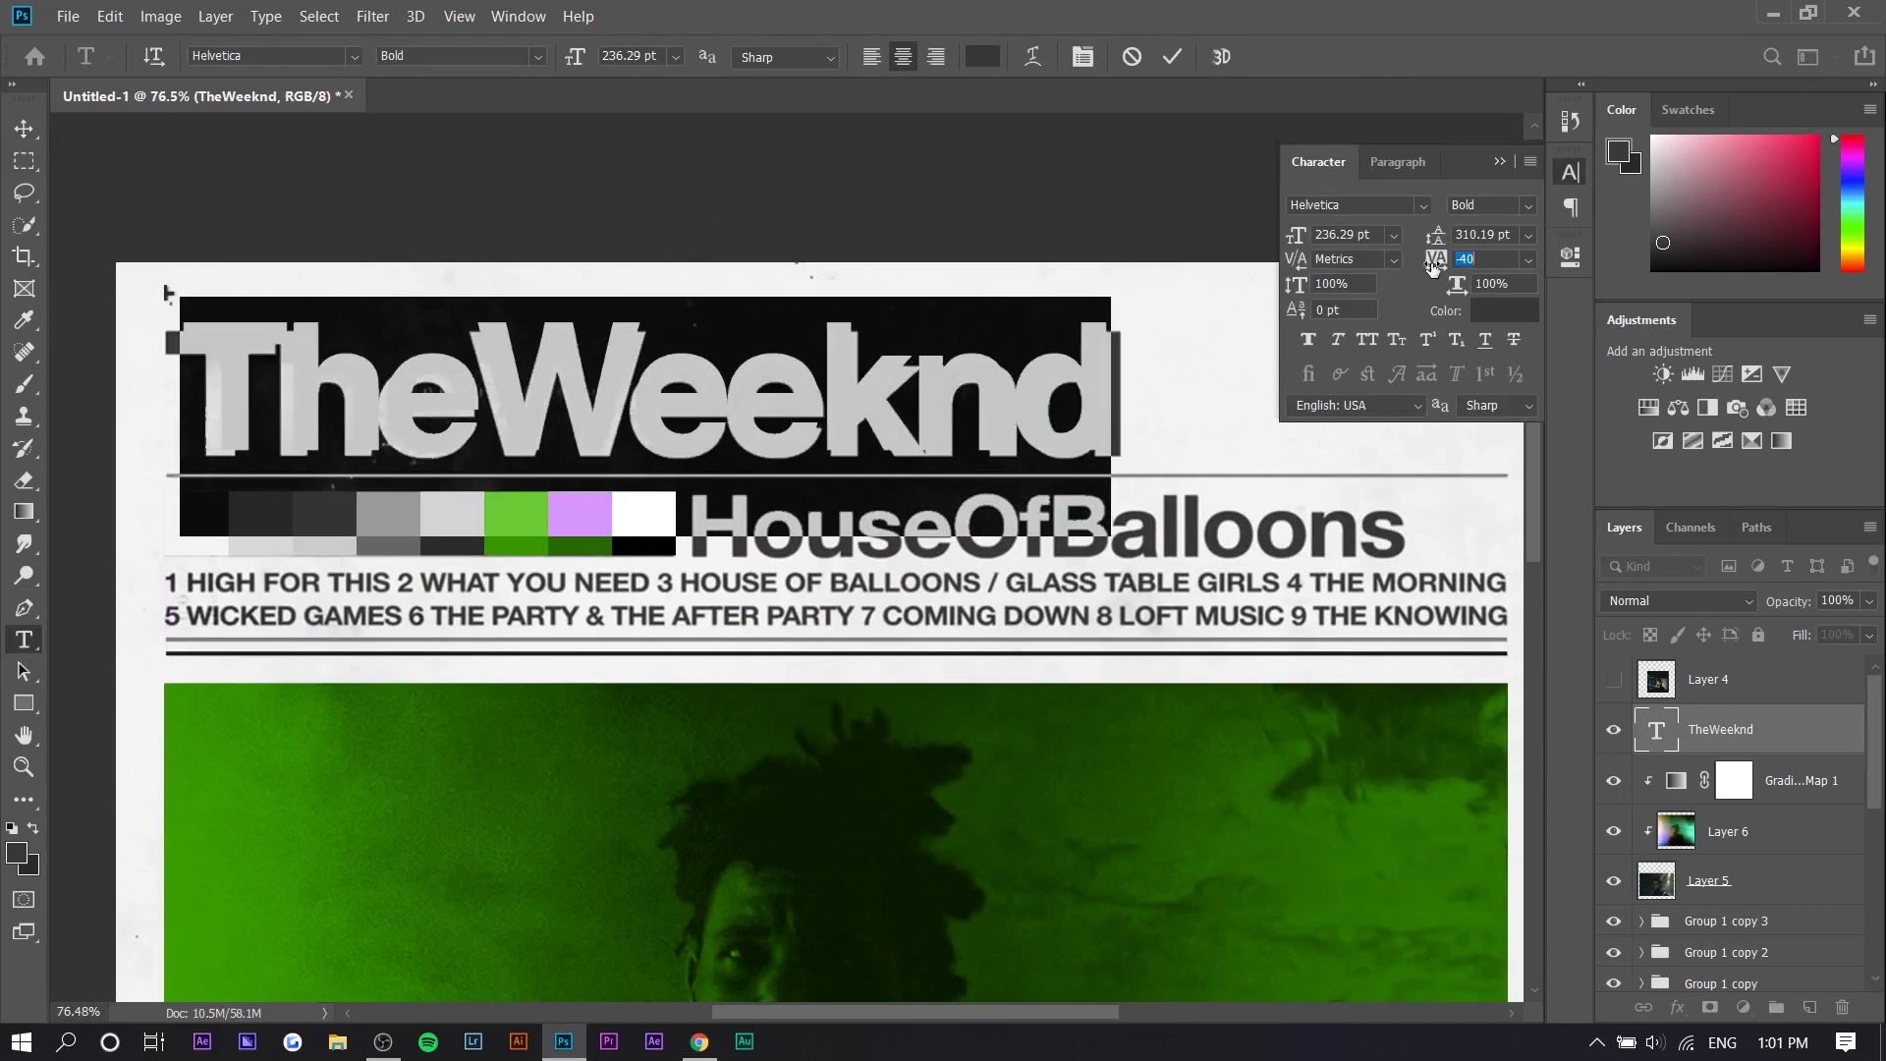
left_click_drag(1433, 267, 1432, 267)
Step: Shift the TheWeeknd text so its first letter lines up with the original title's T
left_click(24, 127)
scroll(74, 412, "up", 3)
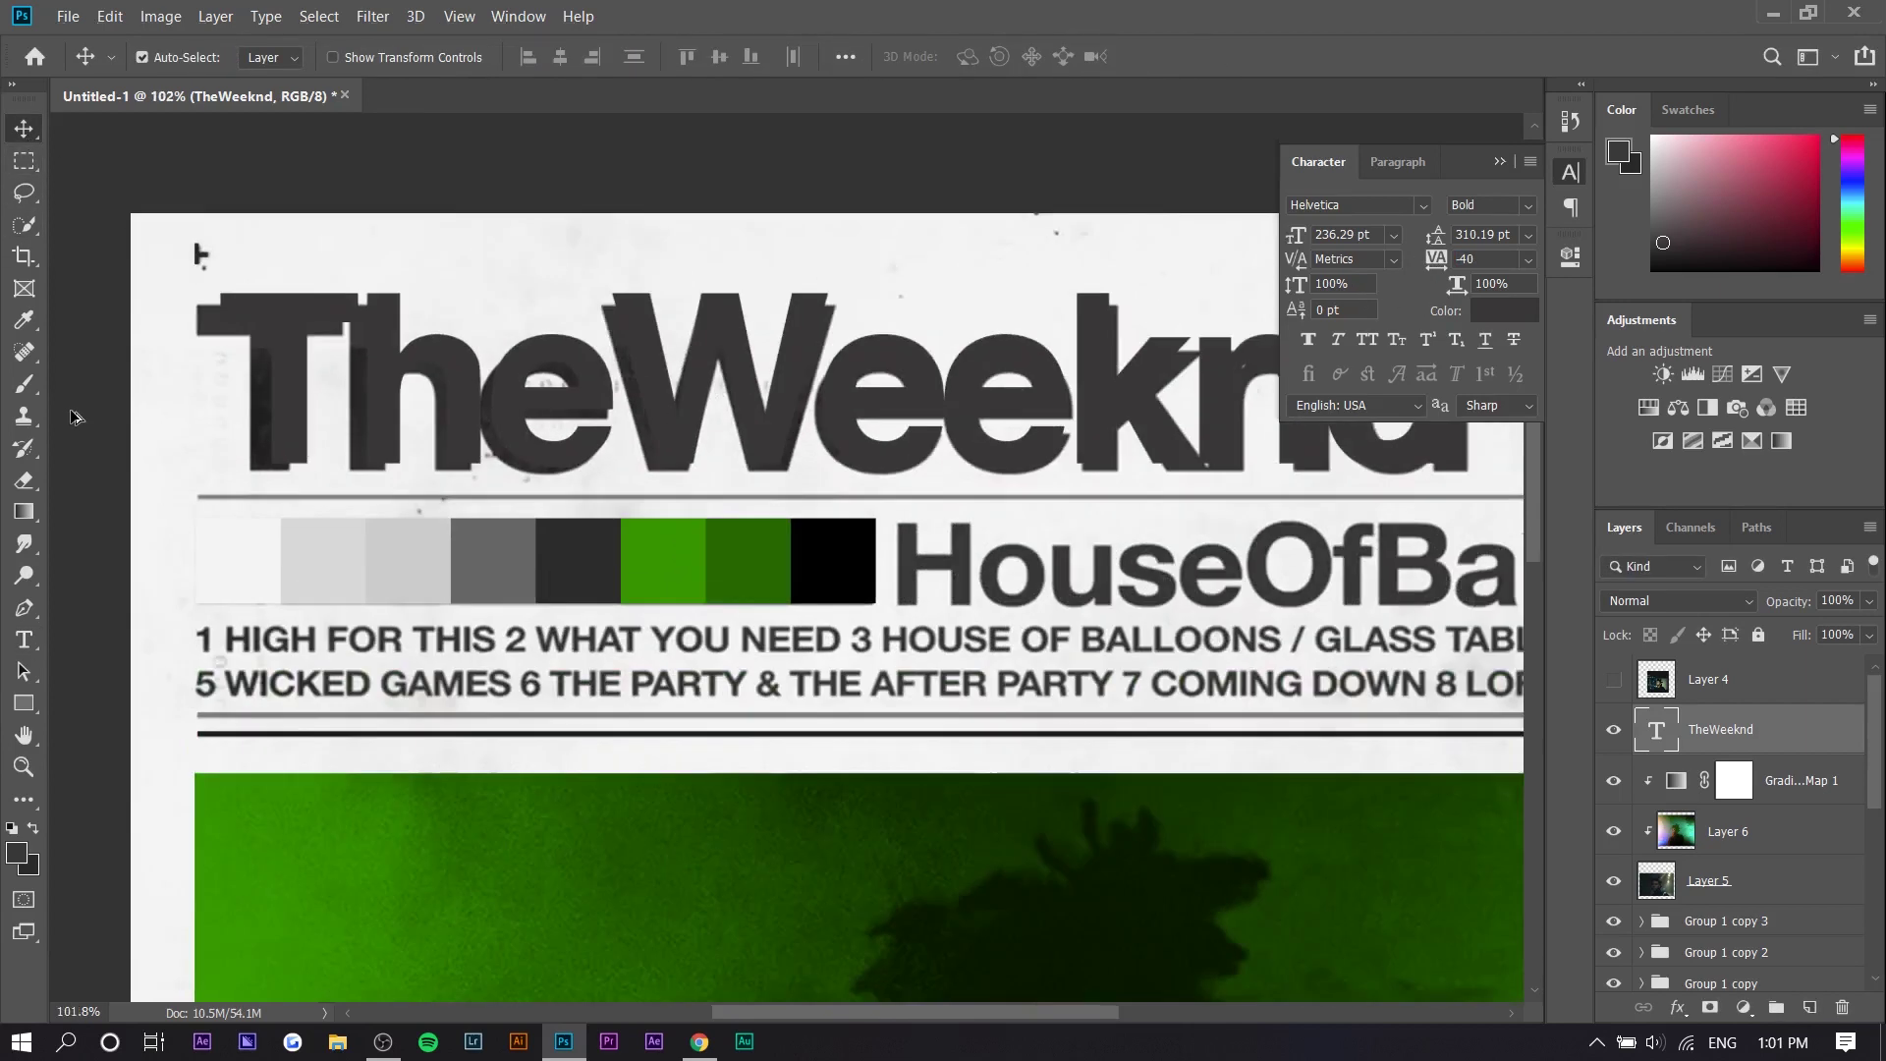
left_click_drag(285, 366, 260, 378)
Step: Set the tracking of the whole TheWeeknd text to -25 and nudge it into line with the original title lettering
key("t")
double_click(1141, 335)
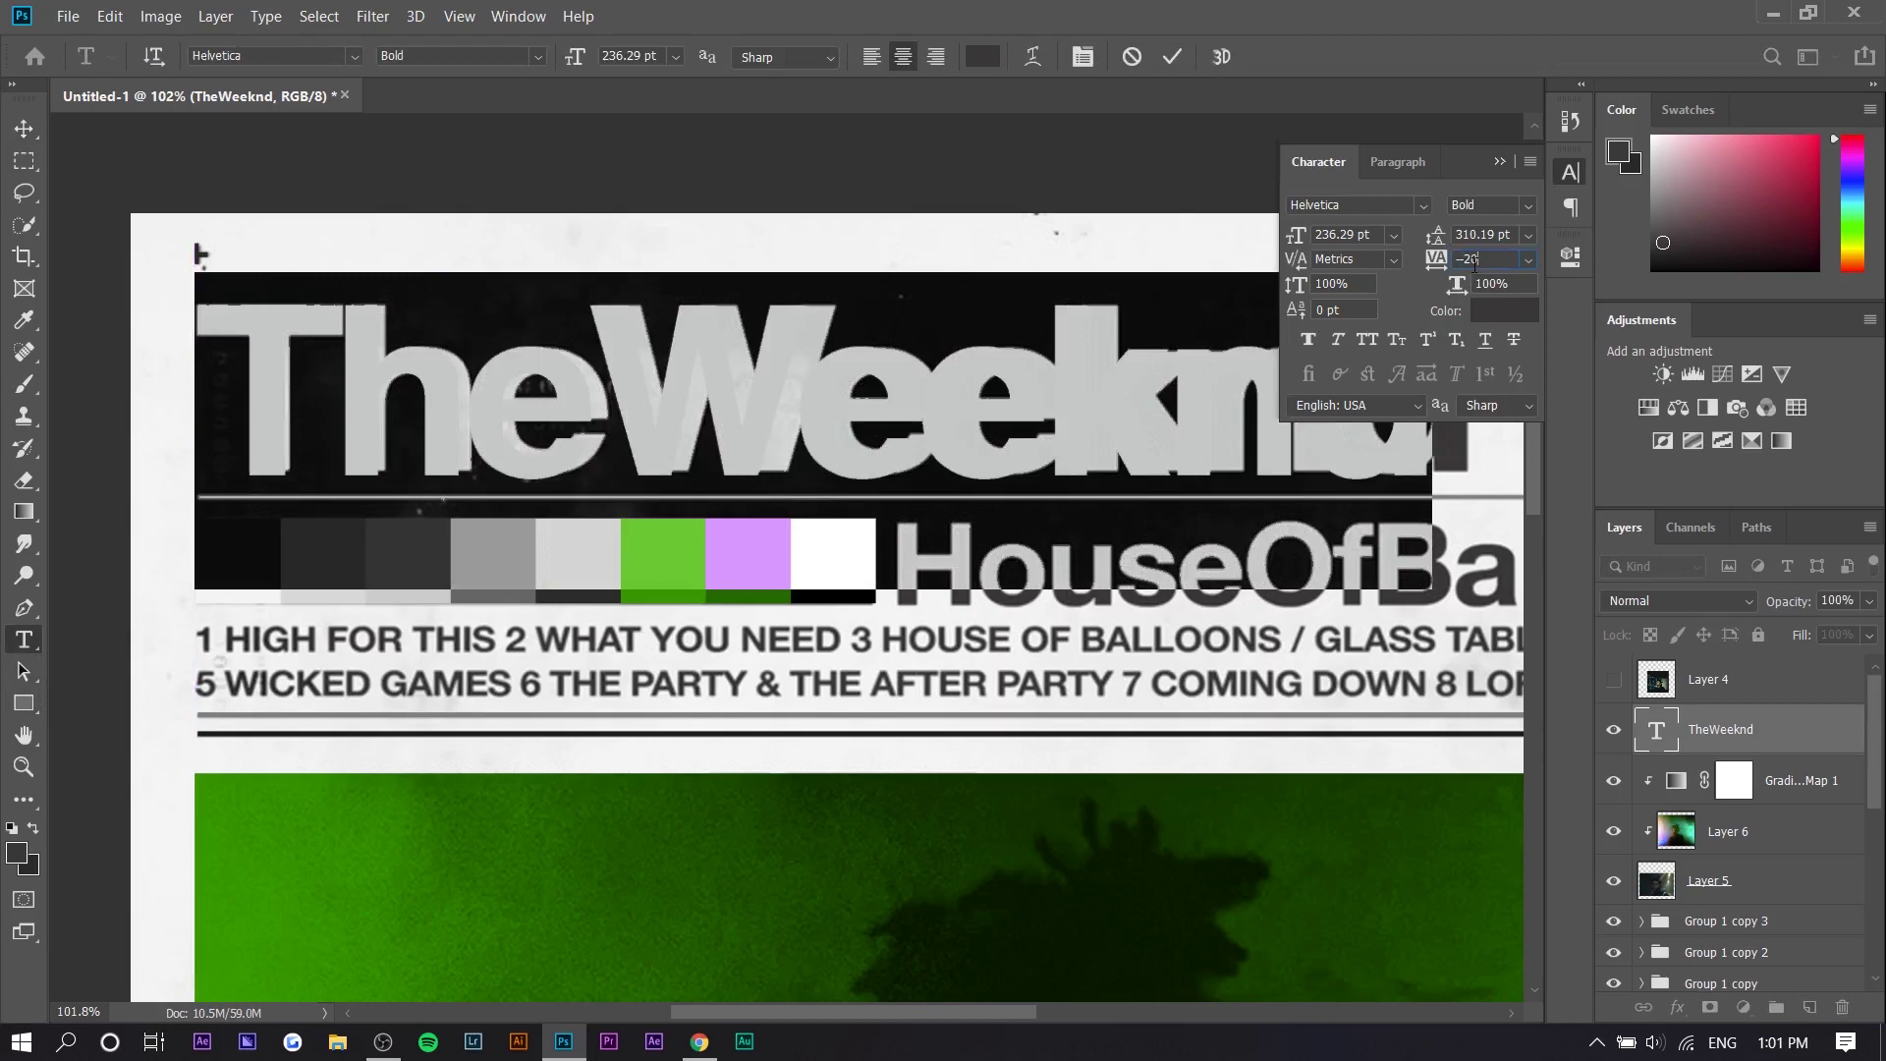
key("Return")
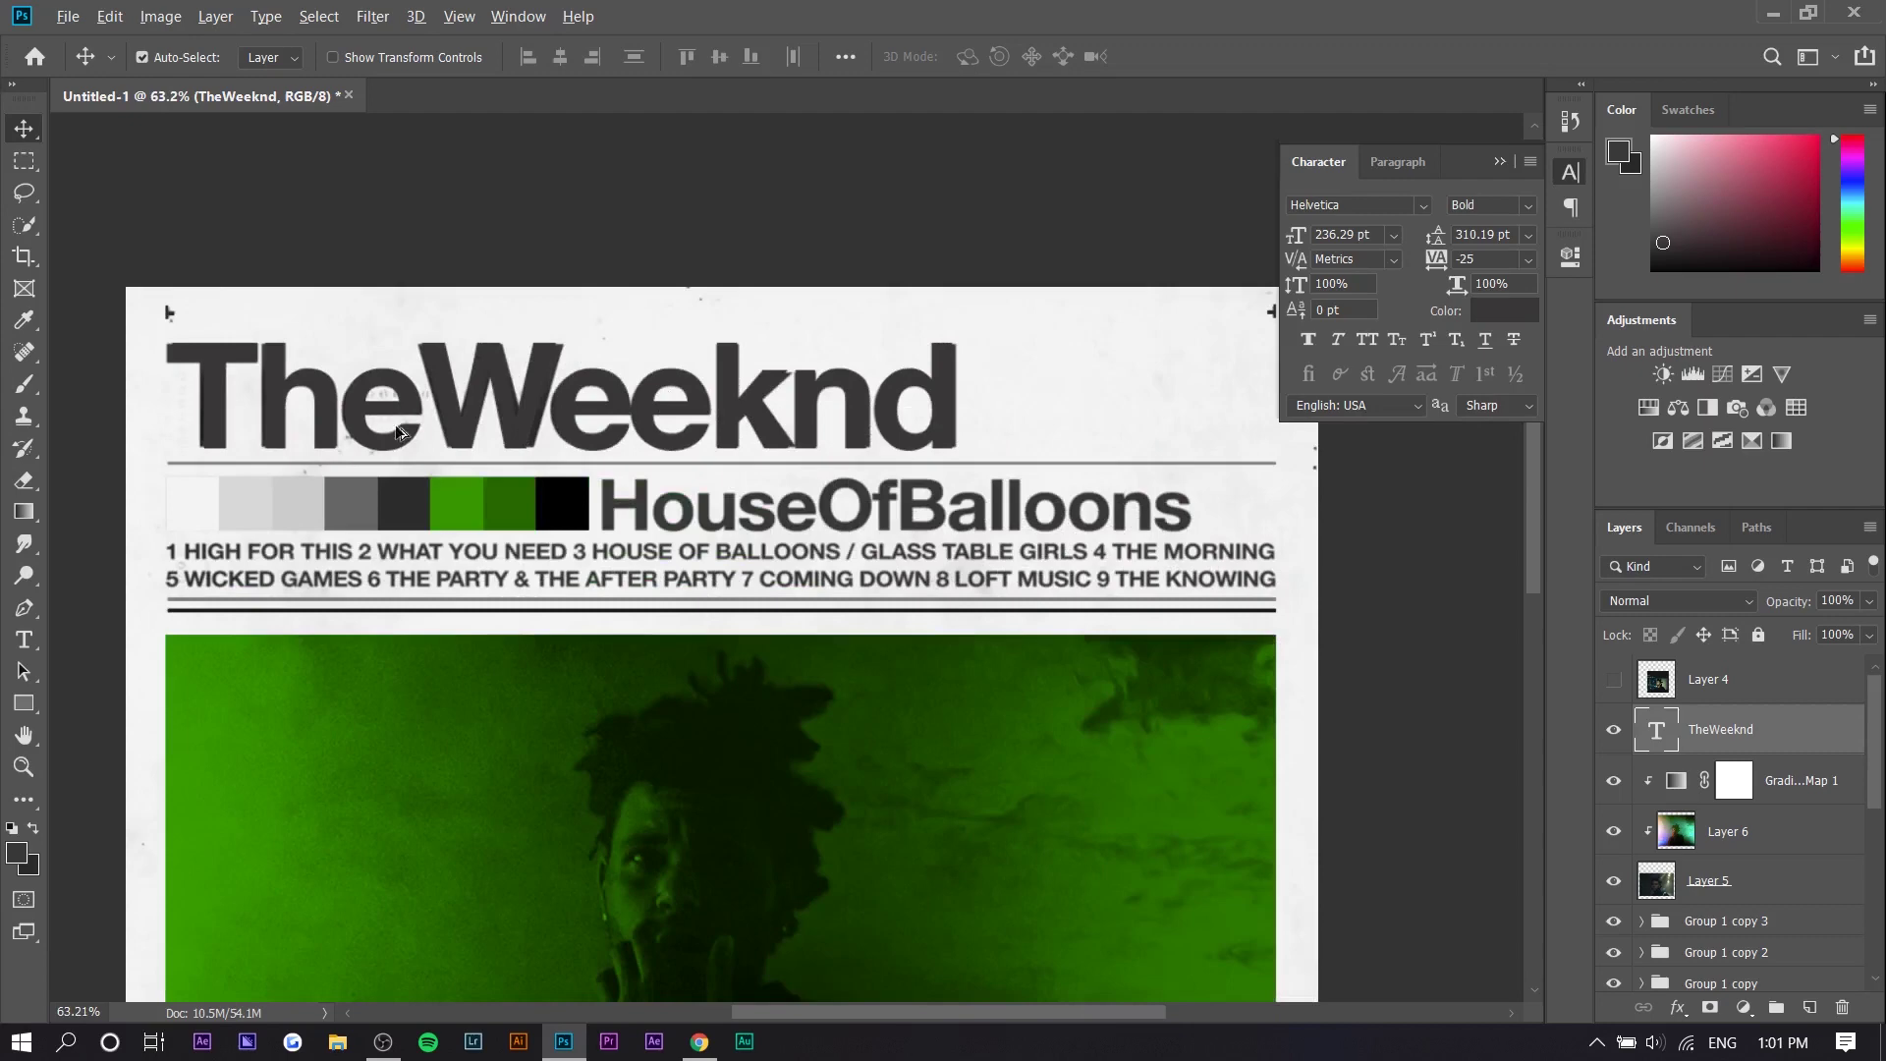
scroll(364, 423, "up", 4)
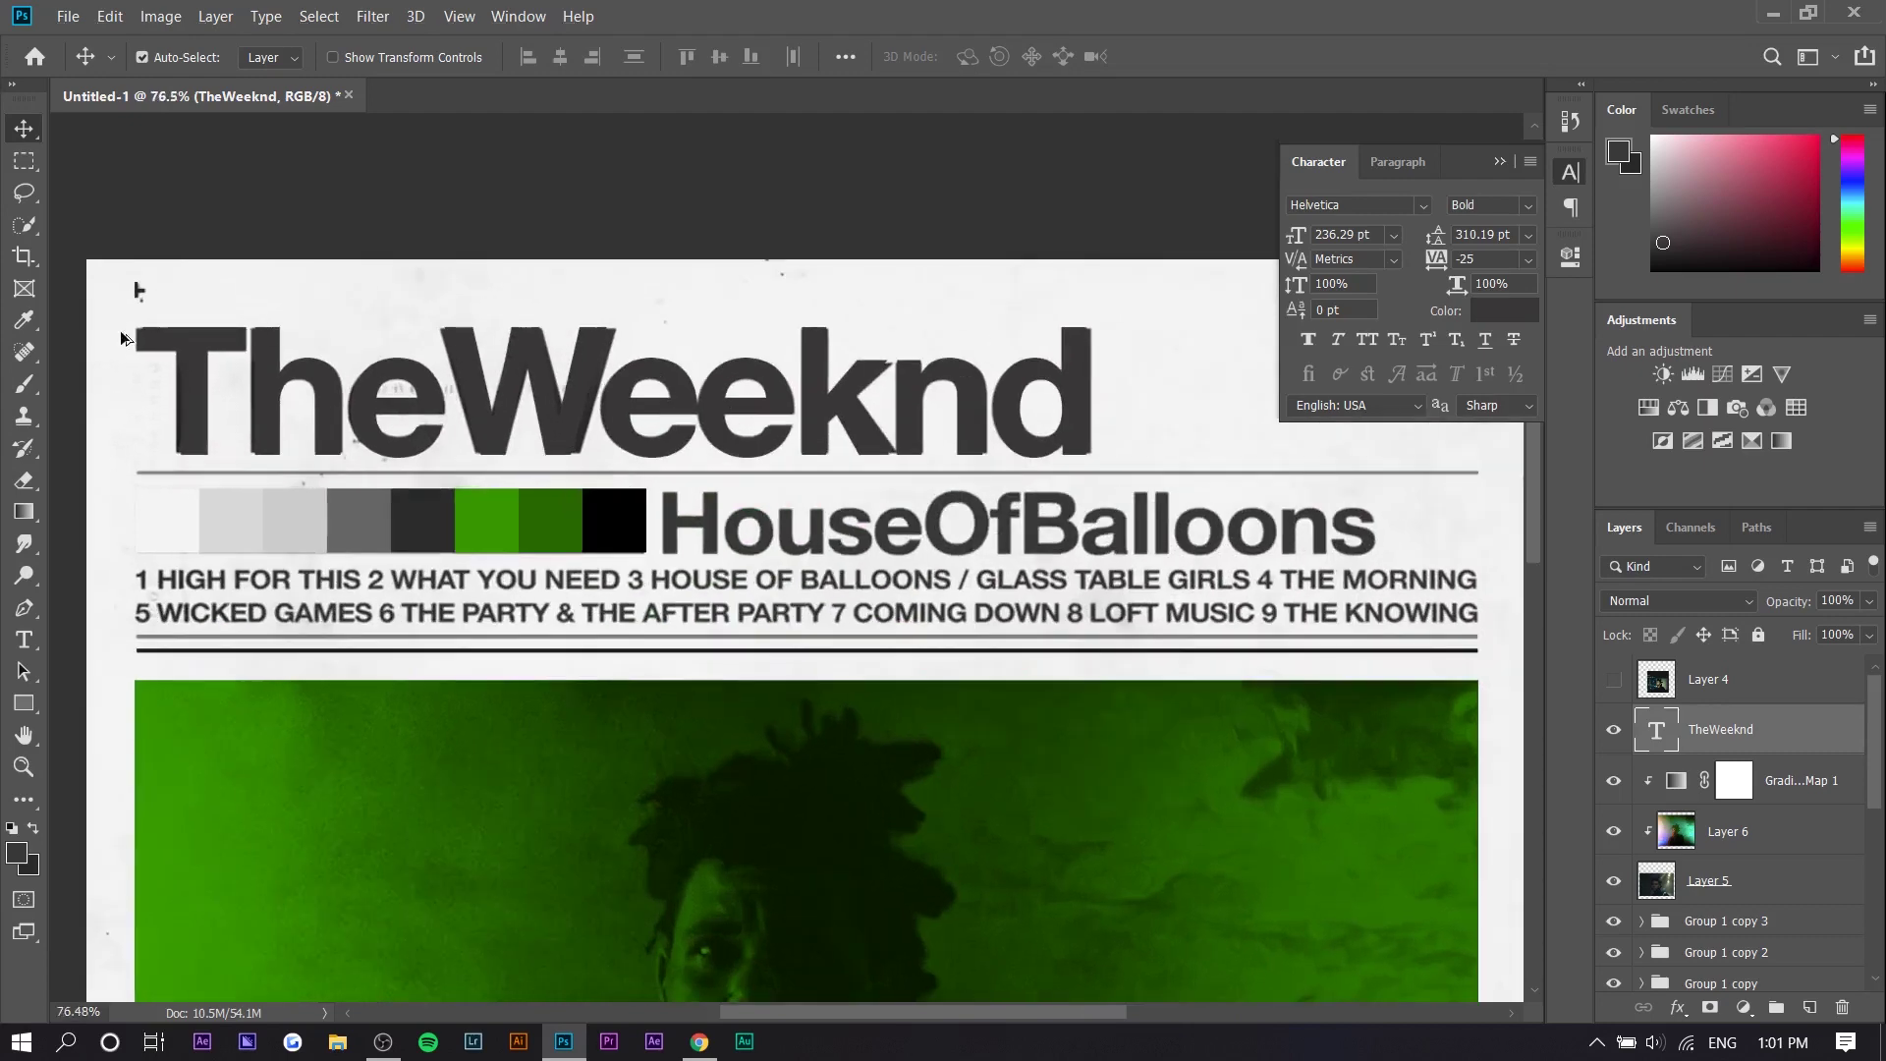
left_click_drag(195, 352, 193, 351)
Step: Toggle the visibility of Layer 3, the original cover, to compare the new title with the original lettering
scroll(1736, 842, "down", 3)
scroll(1735, 842, "down", 2)
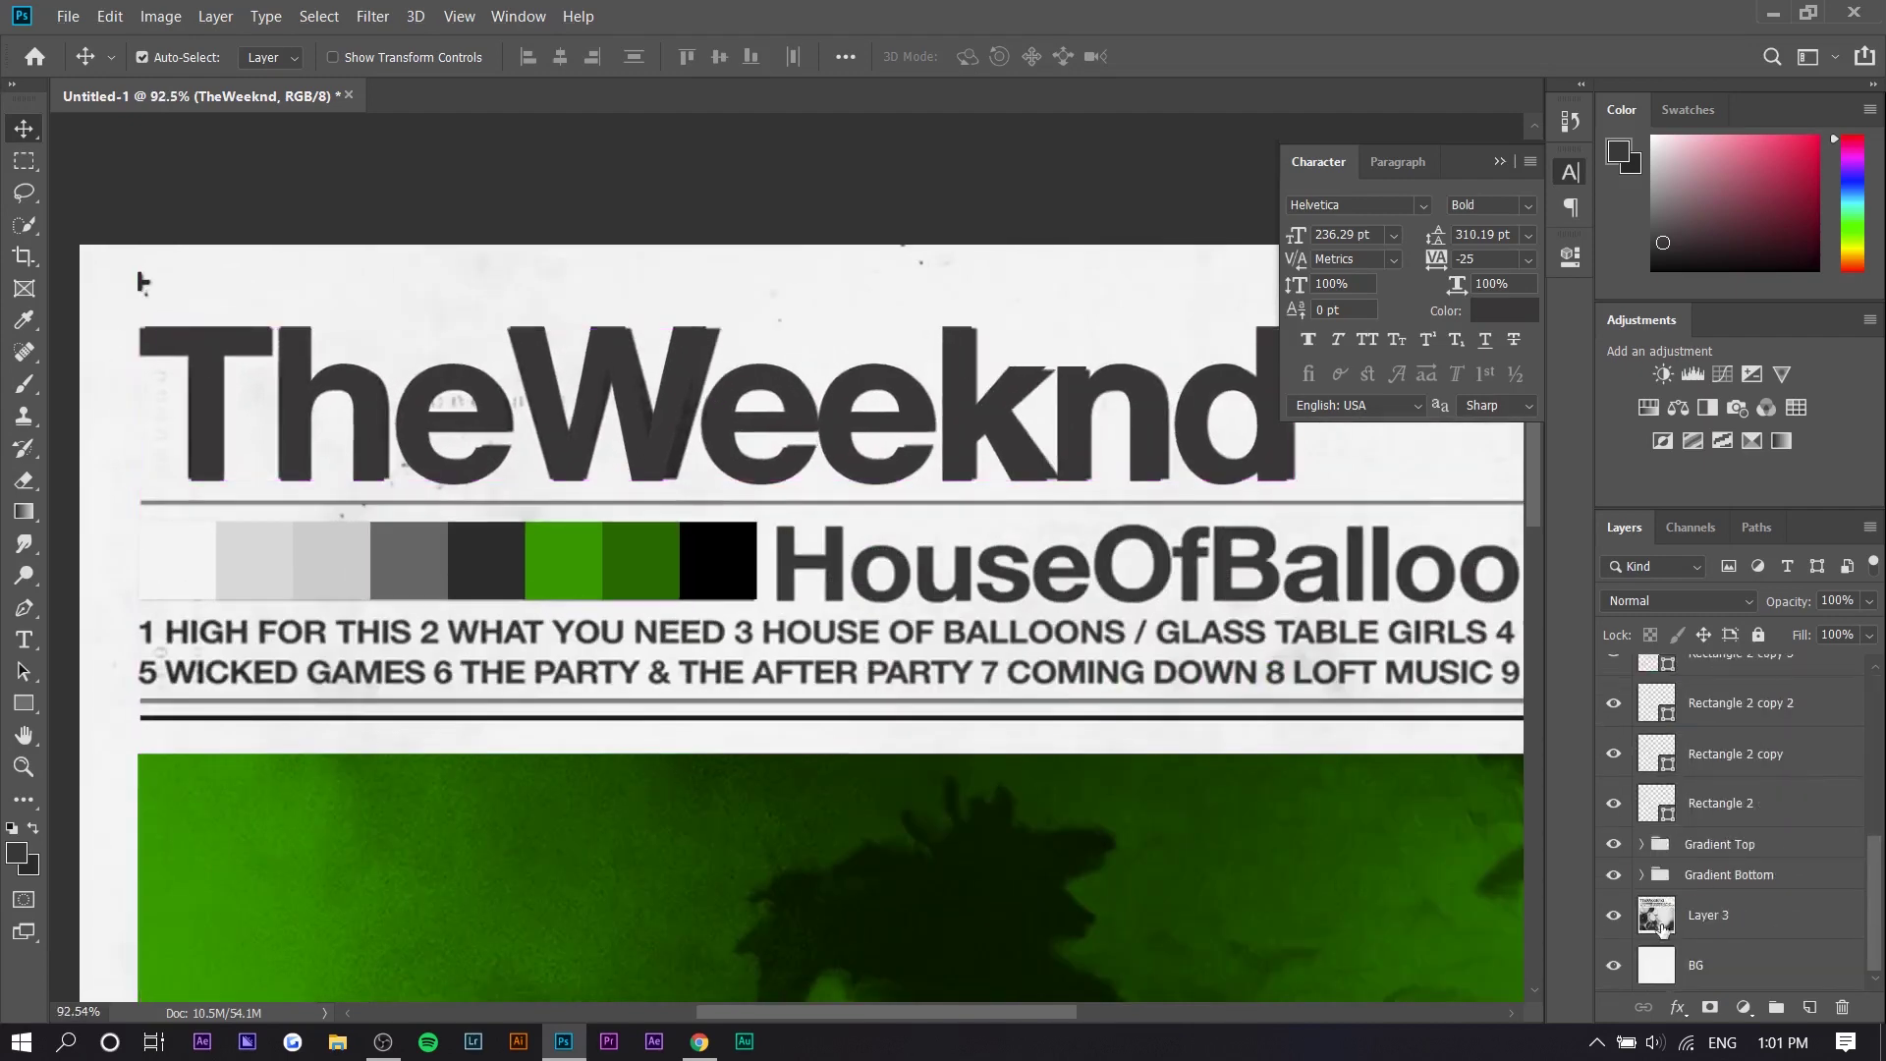
left_click(1613, 917)
scroll(749, 757, "down", 5)
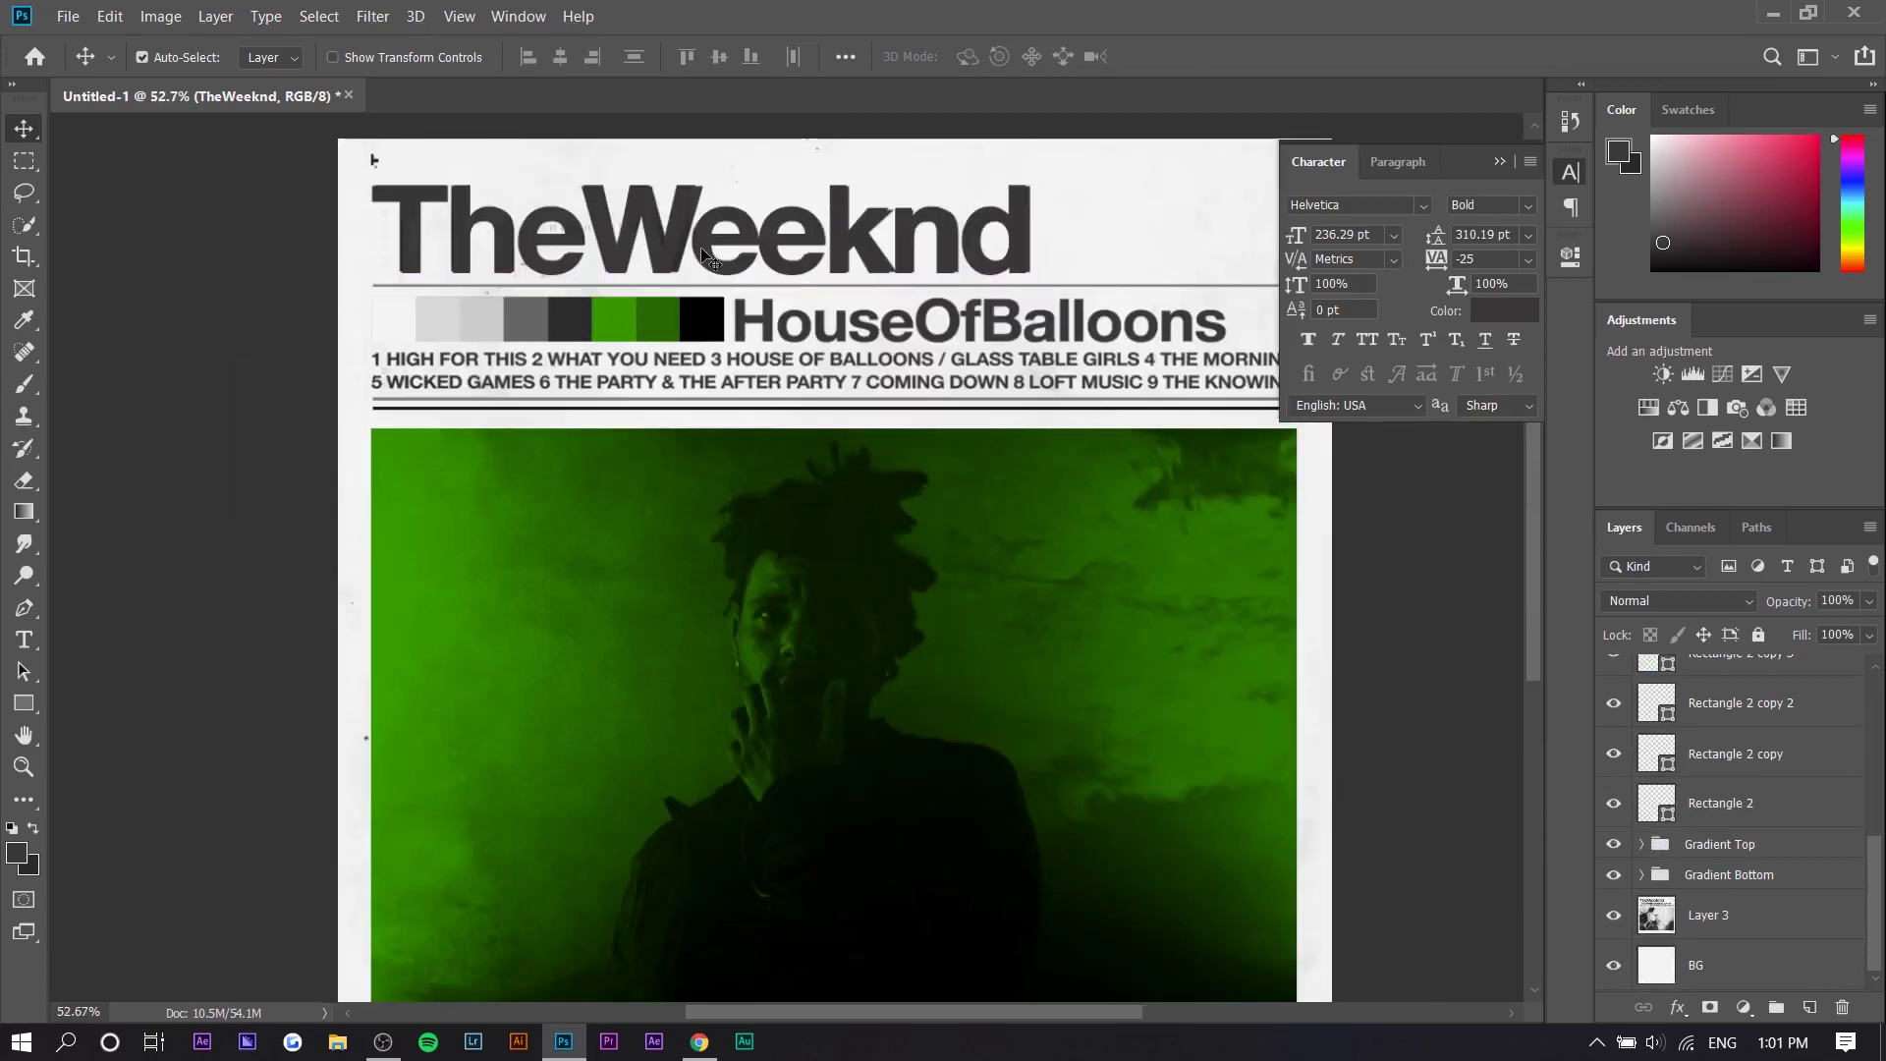
scroll(864, 345, "up", 2)
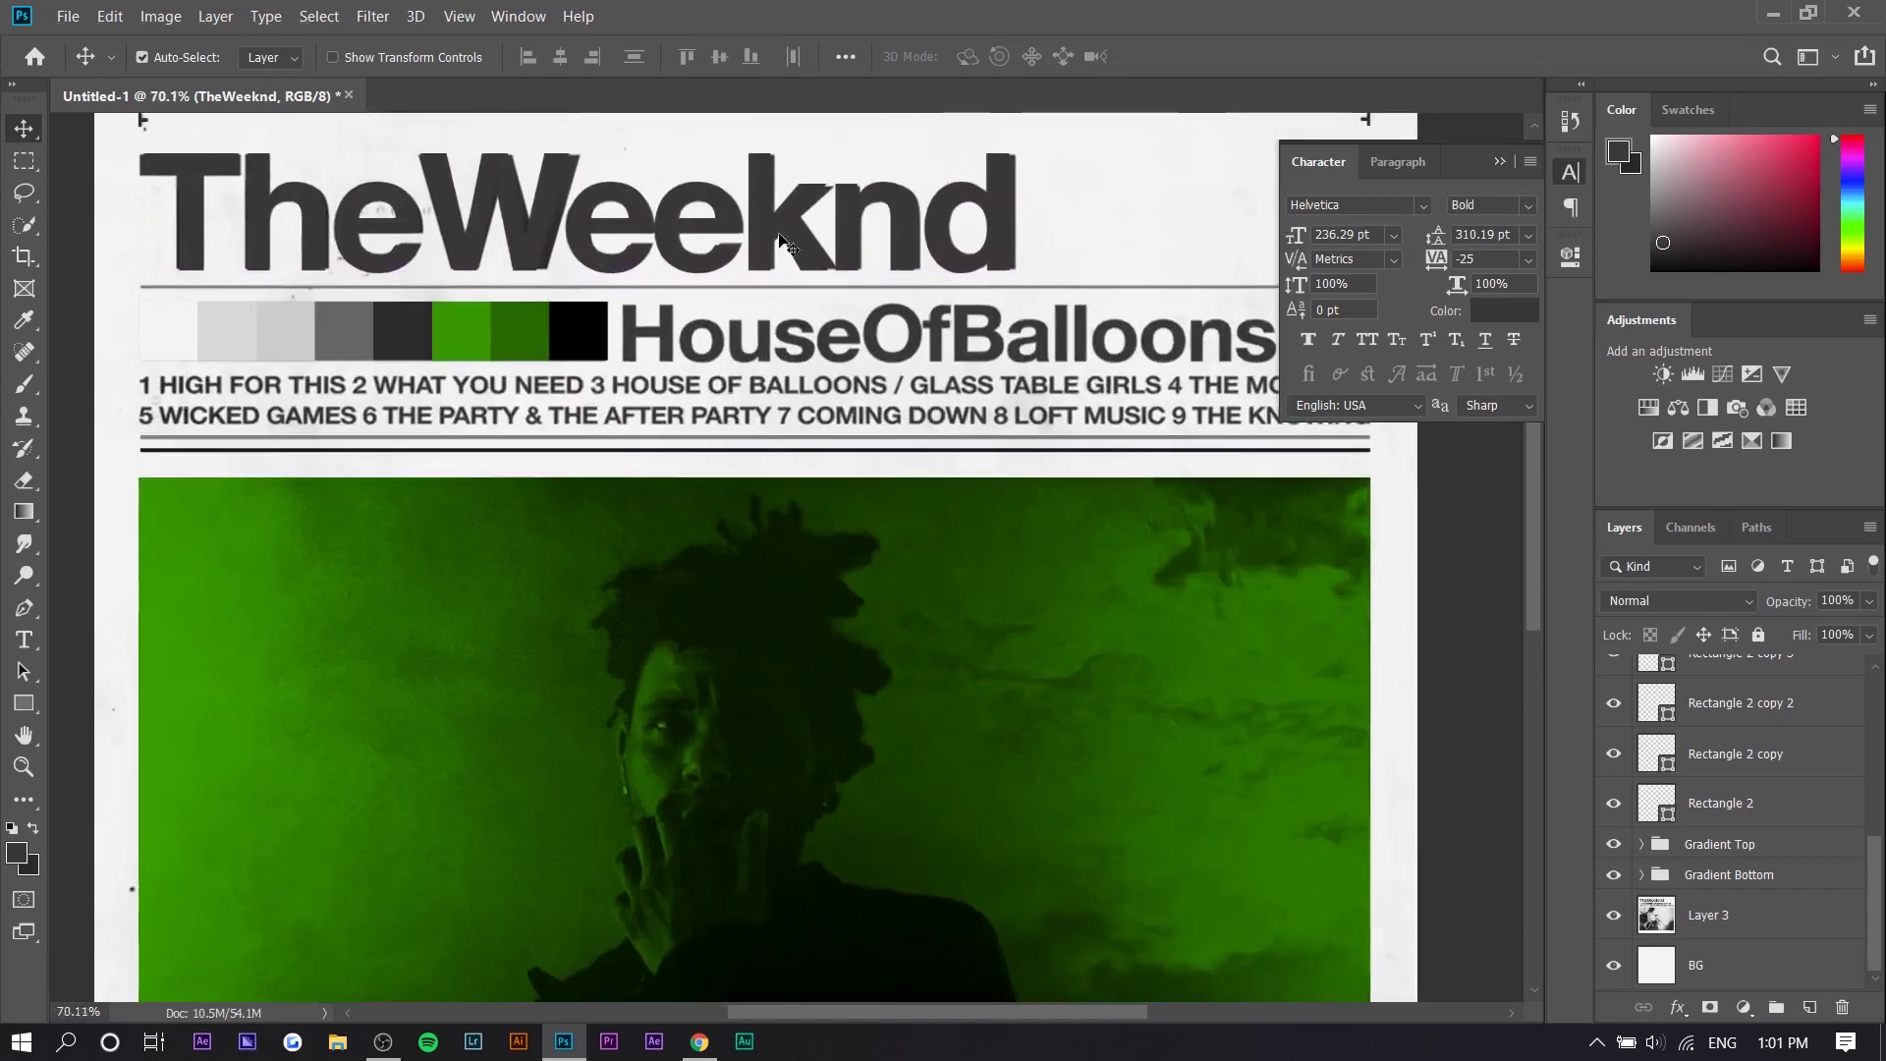
Step: Duplicate the TheWeeknd text, scale the copy to about 59% and place it over the HouseOfBalloons lettering
key("ctrl")
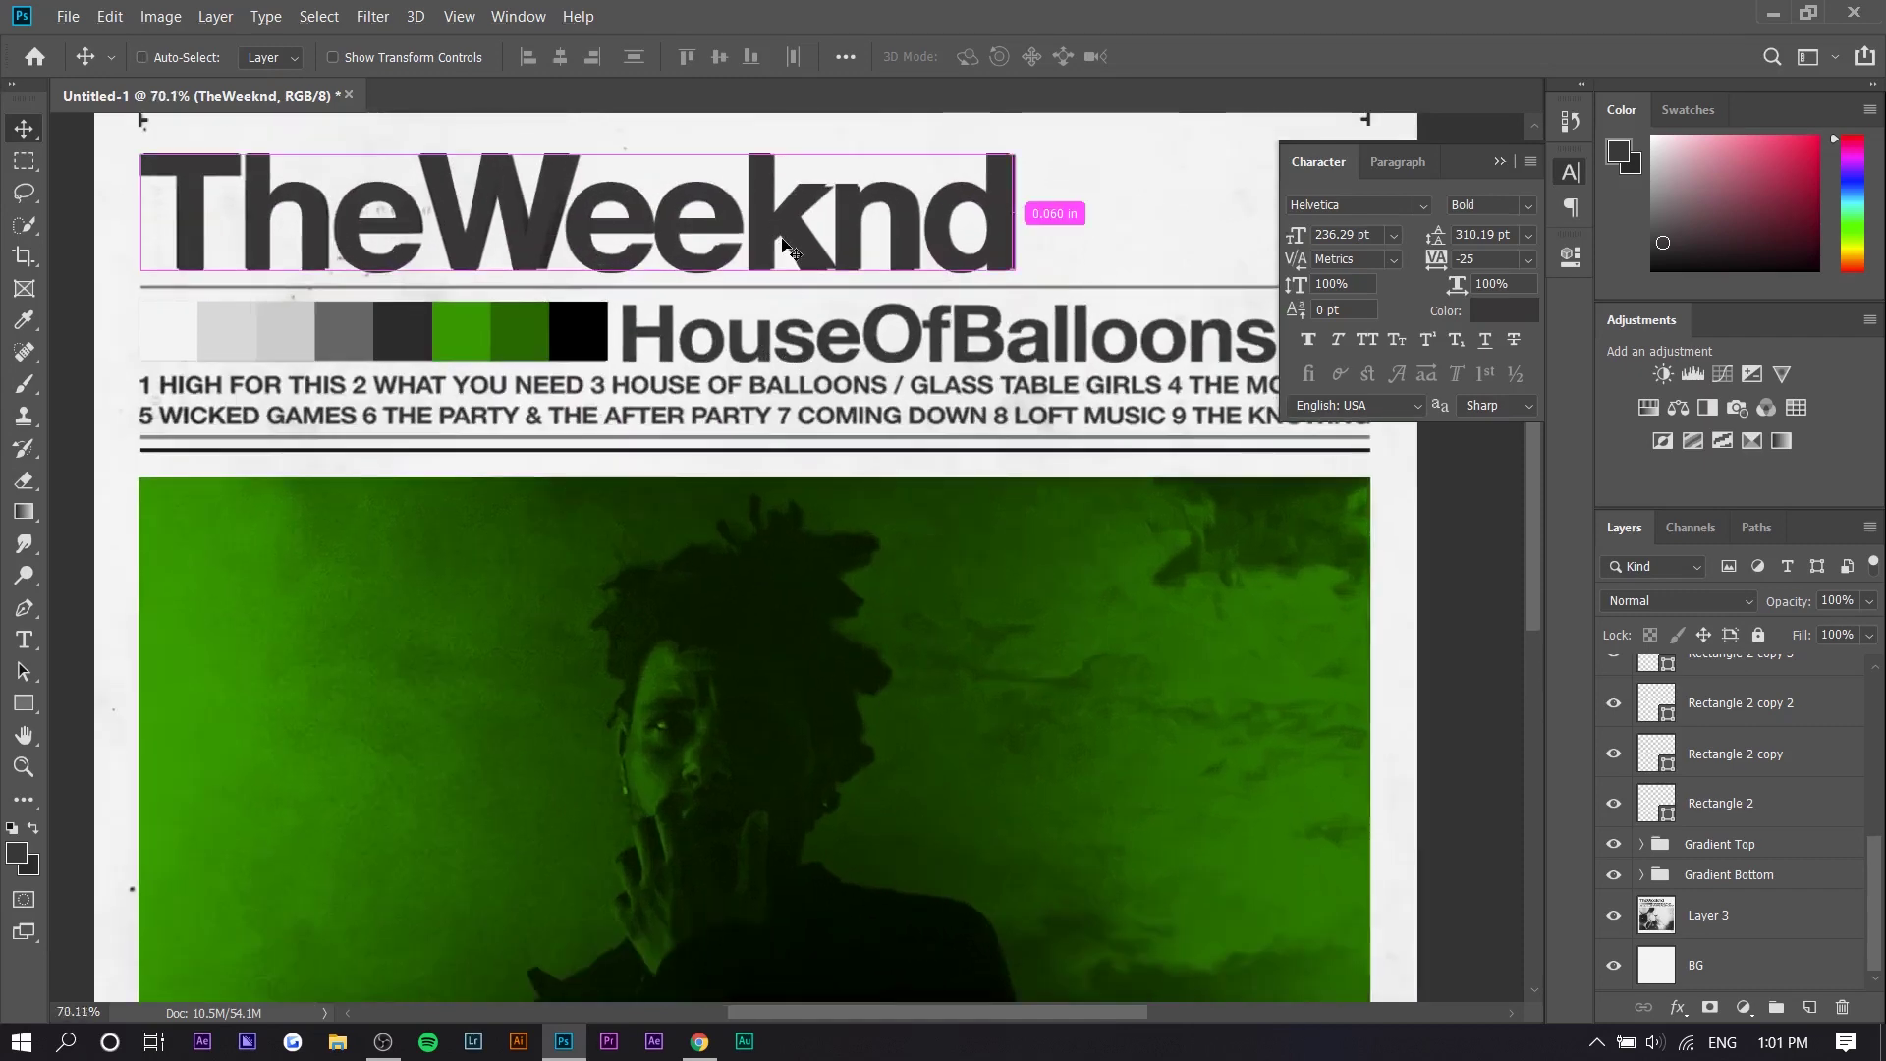
key("ctrl+j")
key("ctrl+t")
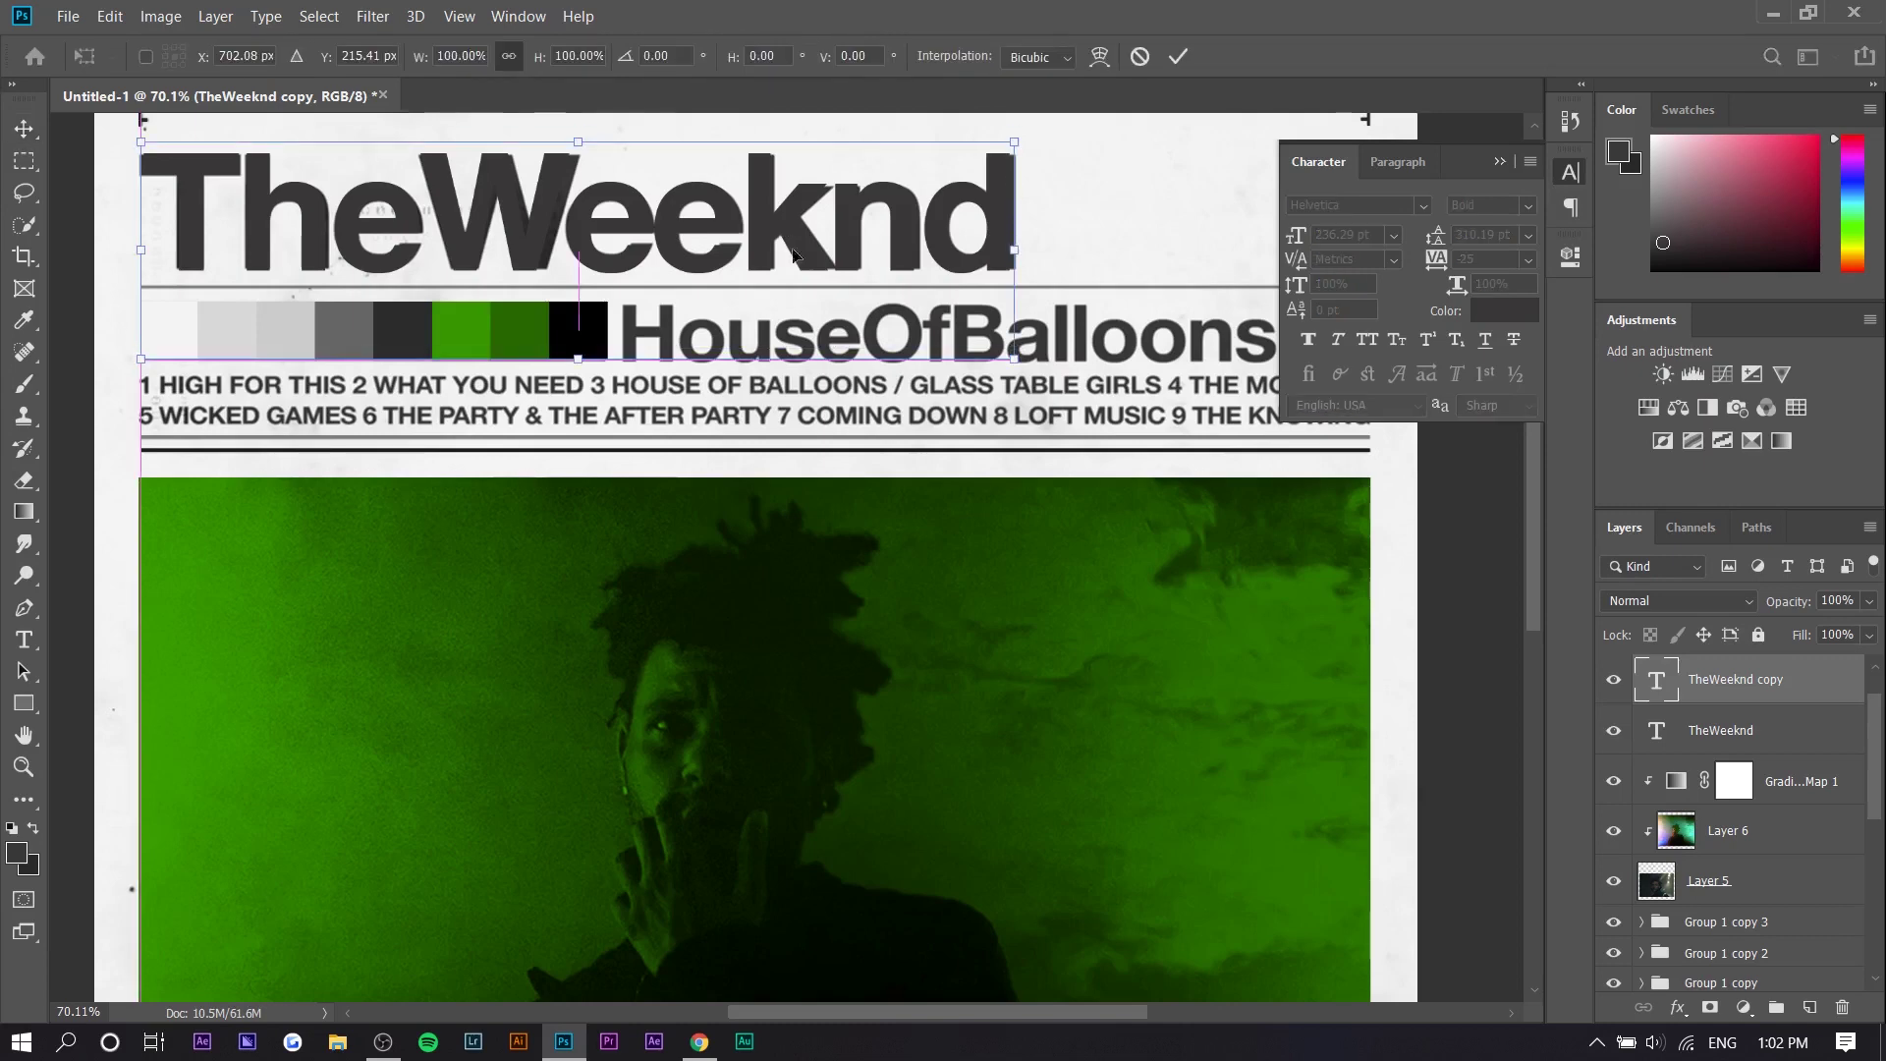
left_click_drag(798, 239, 950, 430)
left_click_drag(1159, 542, 797, 453)
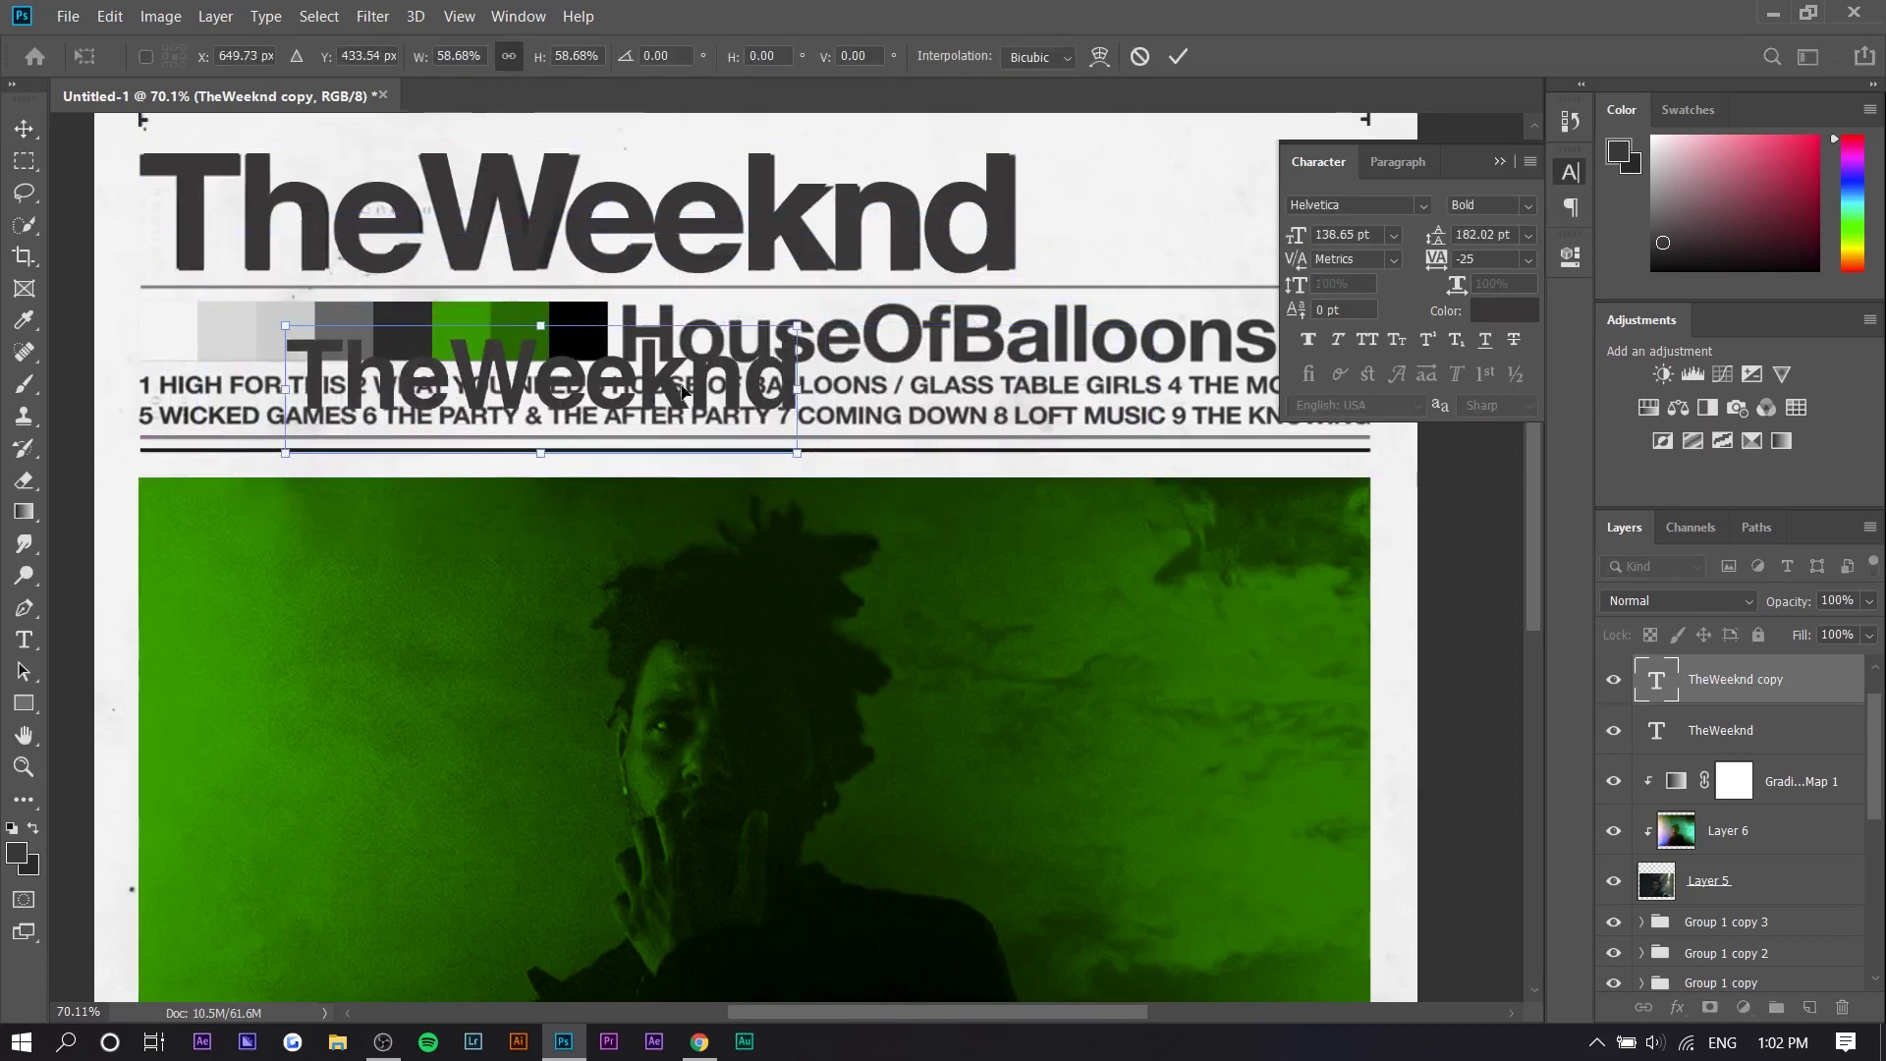
left_click_drag(721, 390, 1071, 365)
key("Return")
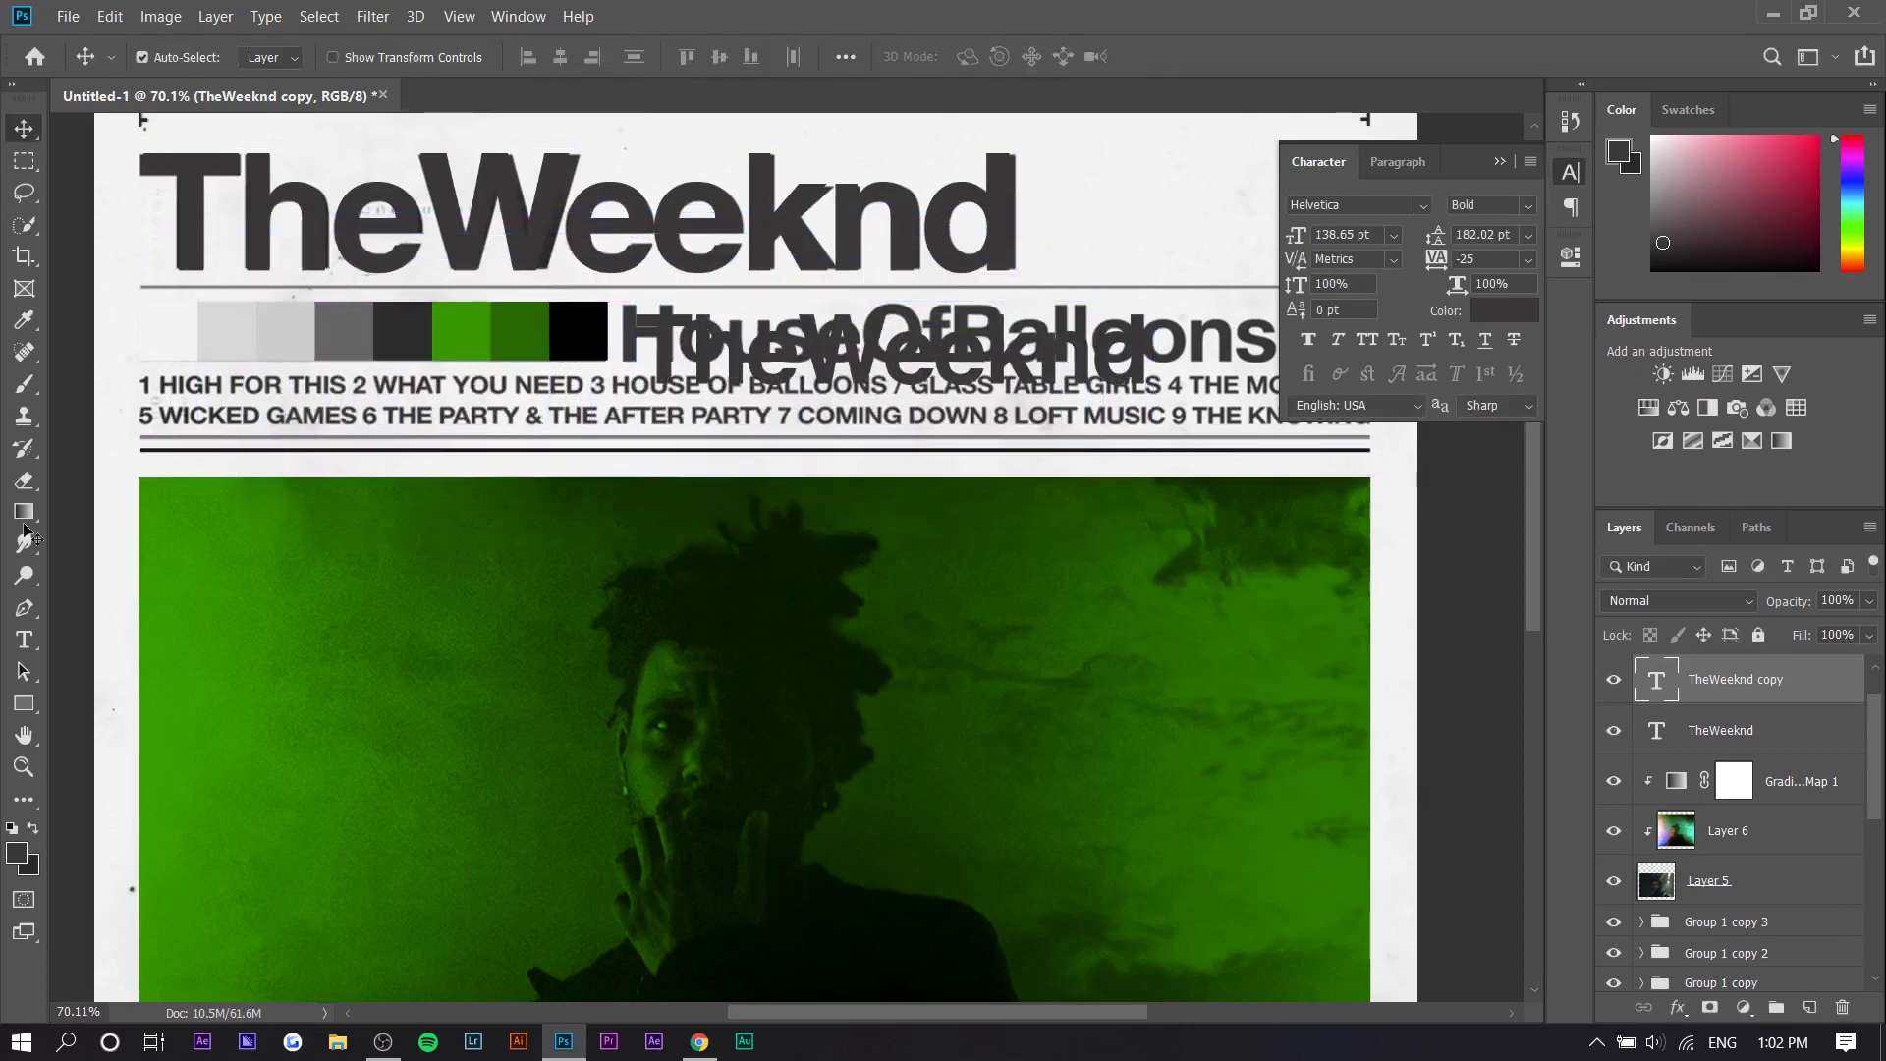
Step: Replace the wording of the smaller text copy with KissLand
left_click(24, 639)
double_click(923, 376)
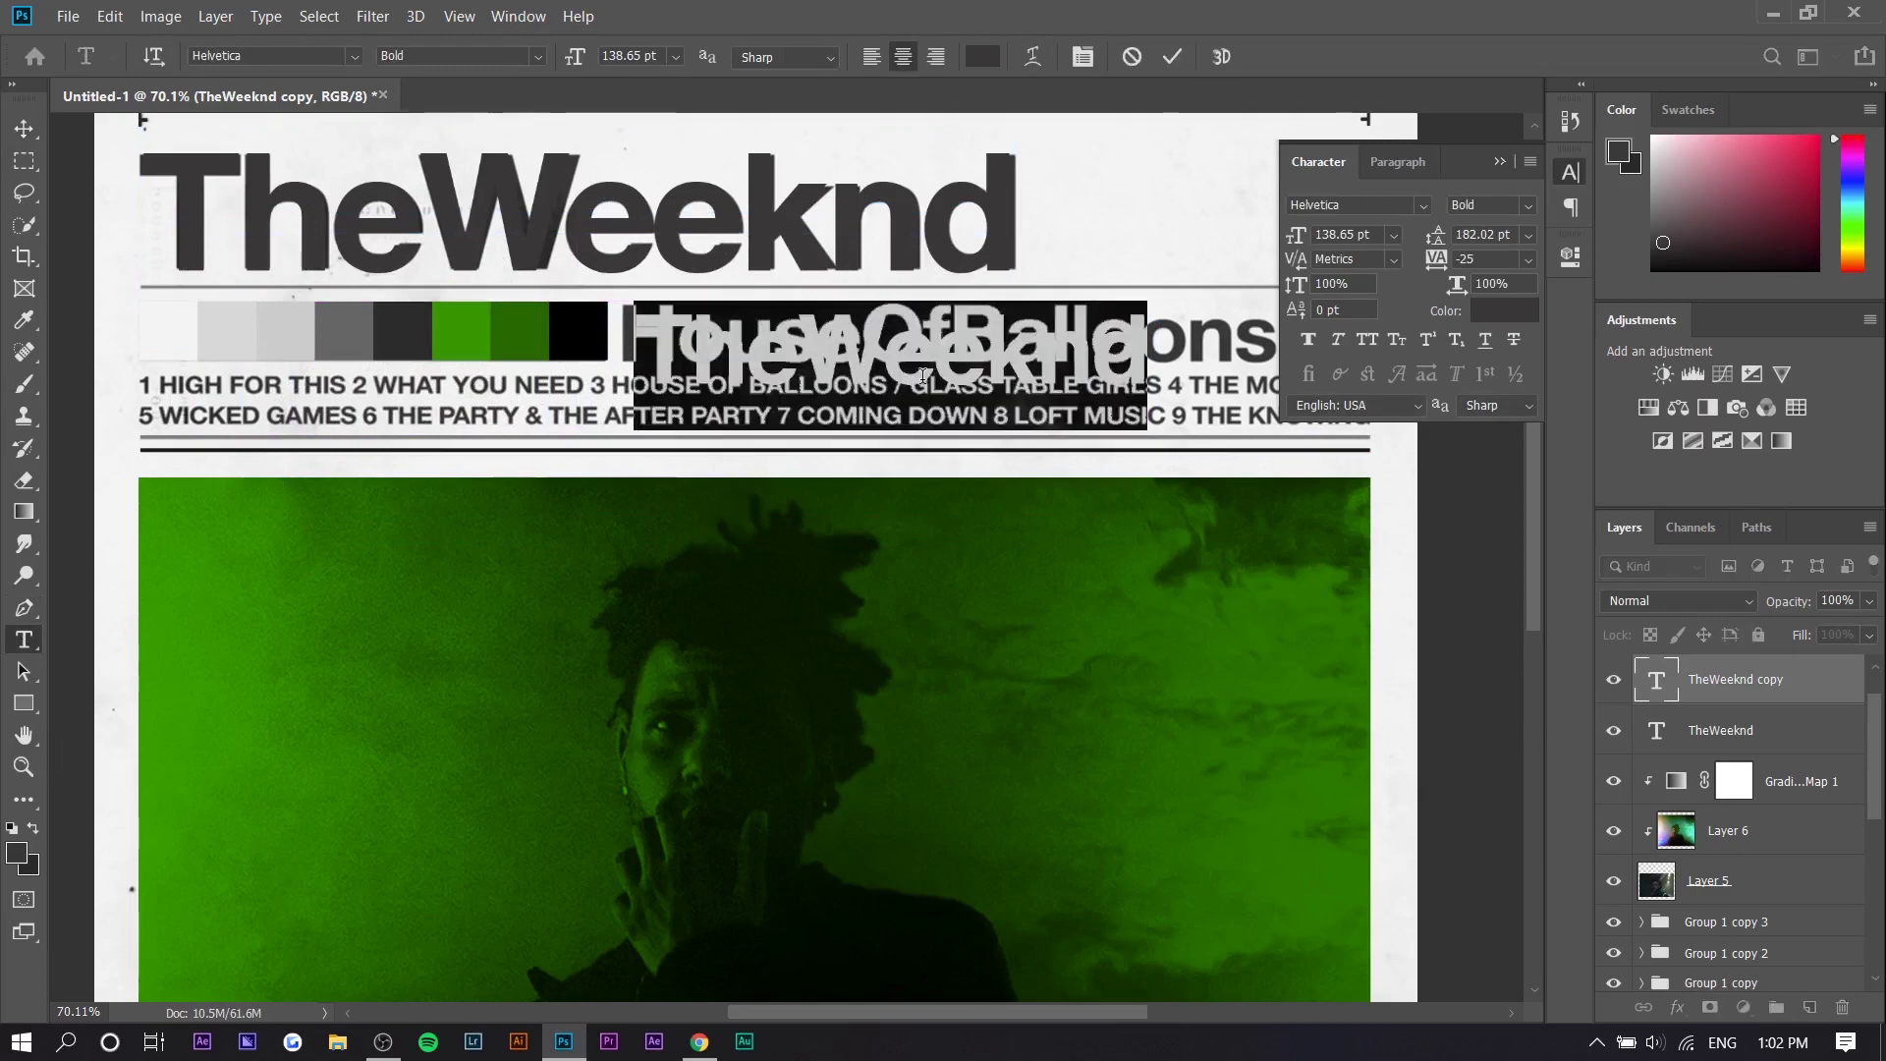
type("KISS")
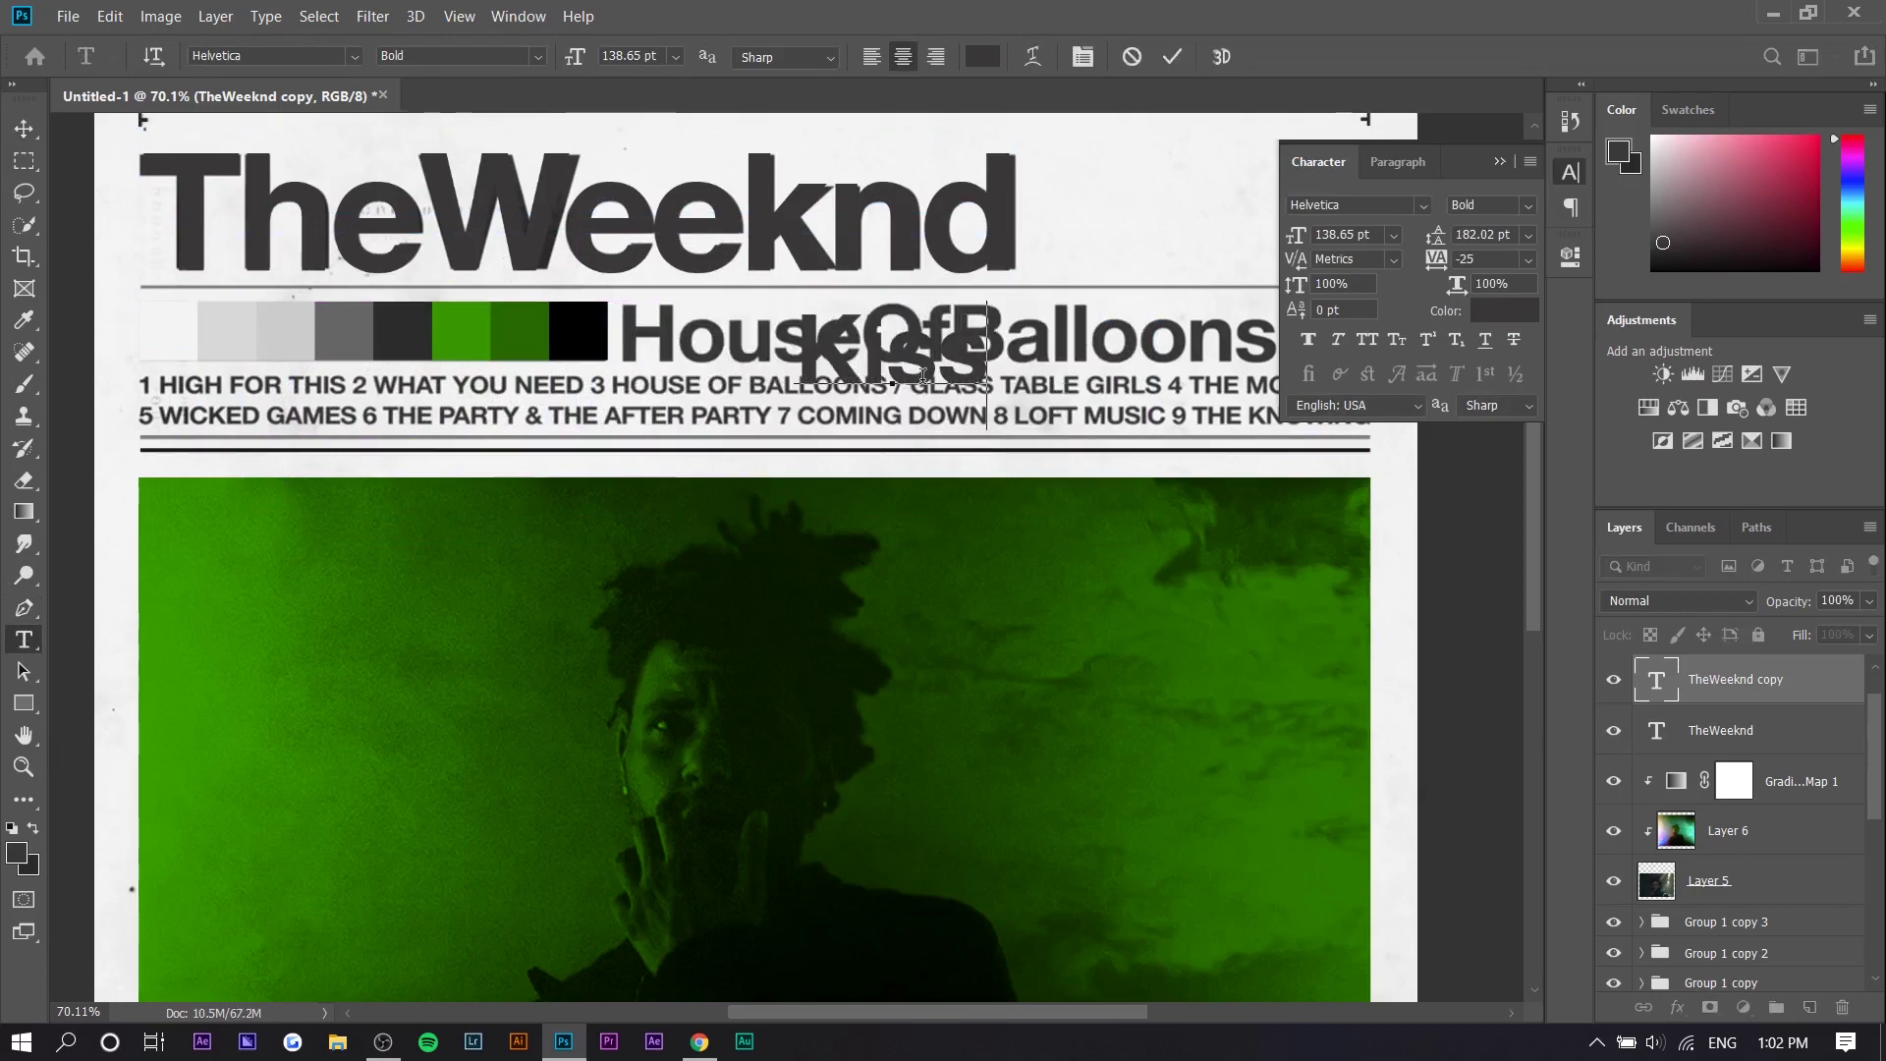
key("alt+Tab")
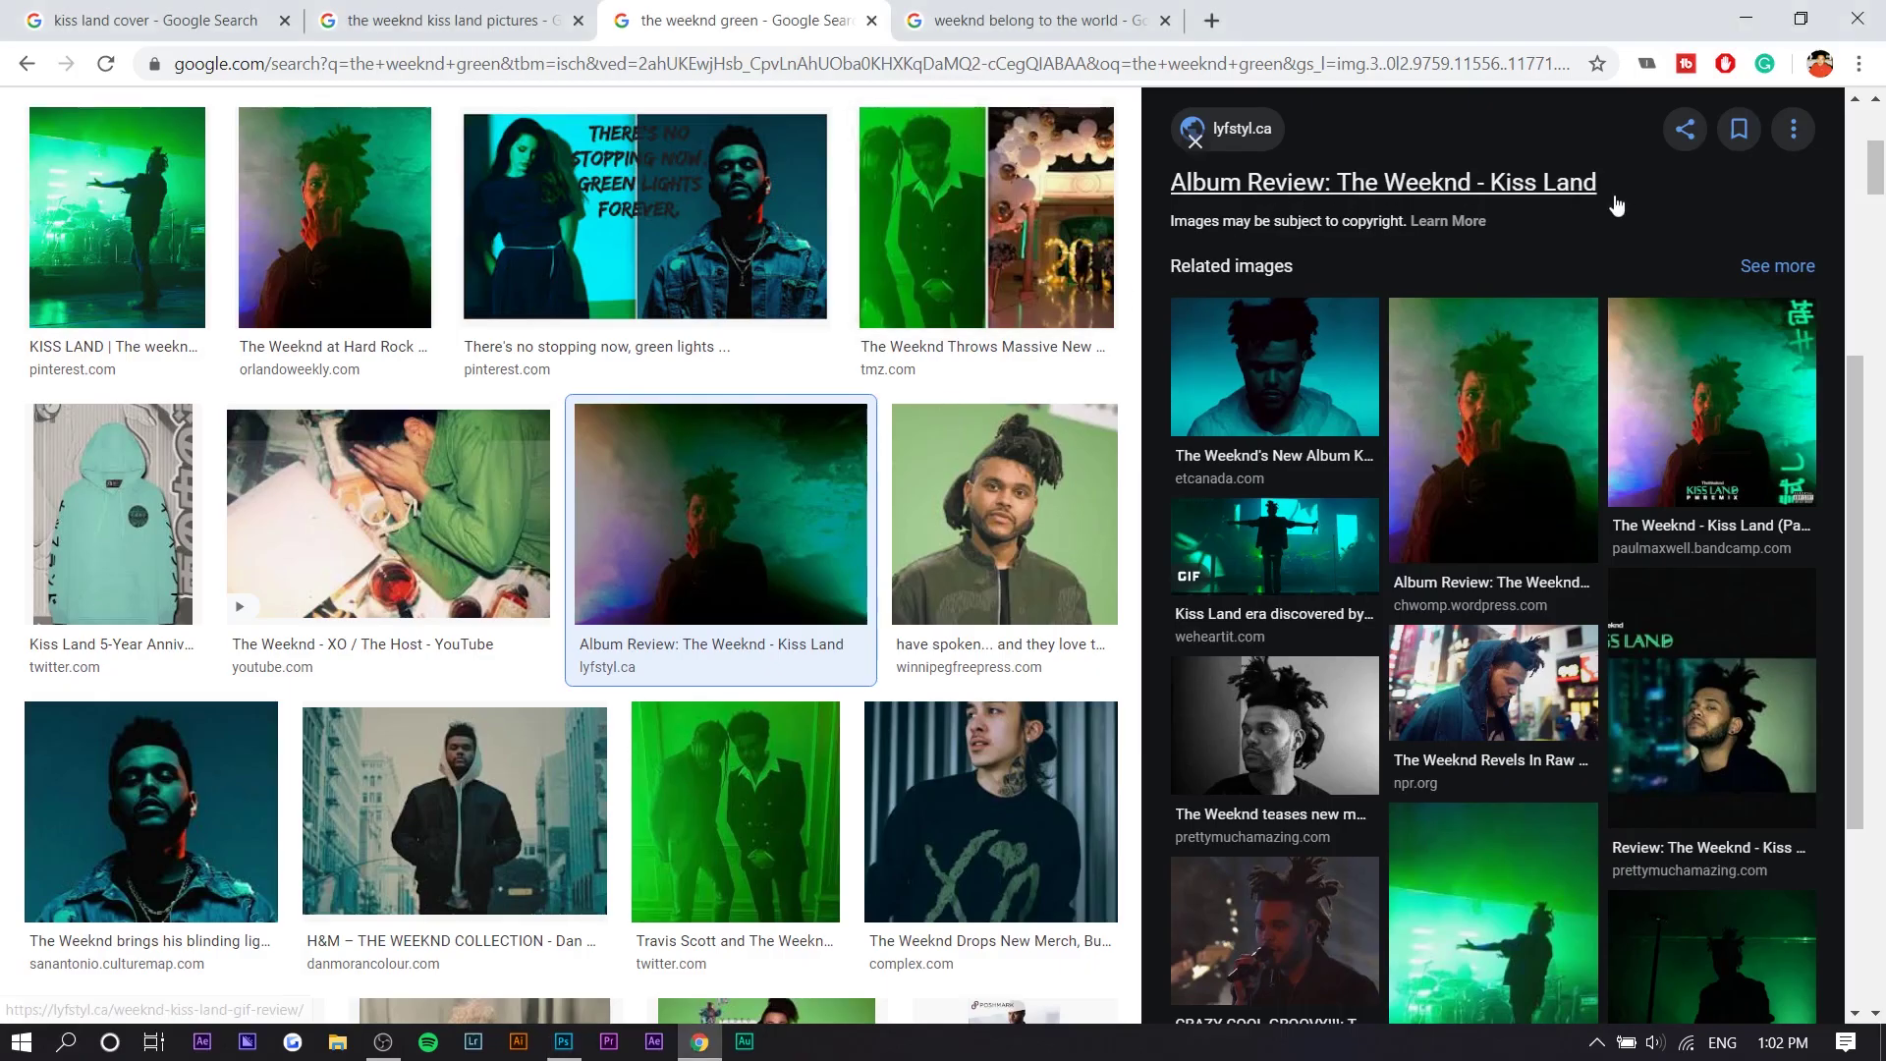
key("alt+Tab")
type("Land")
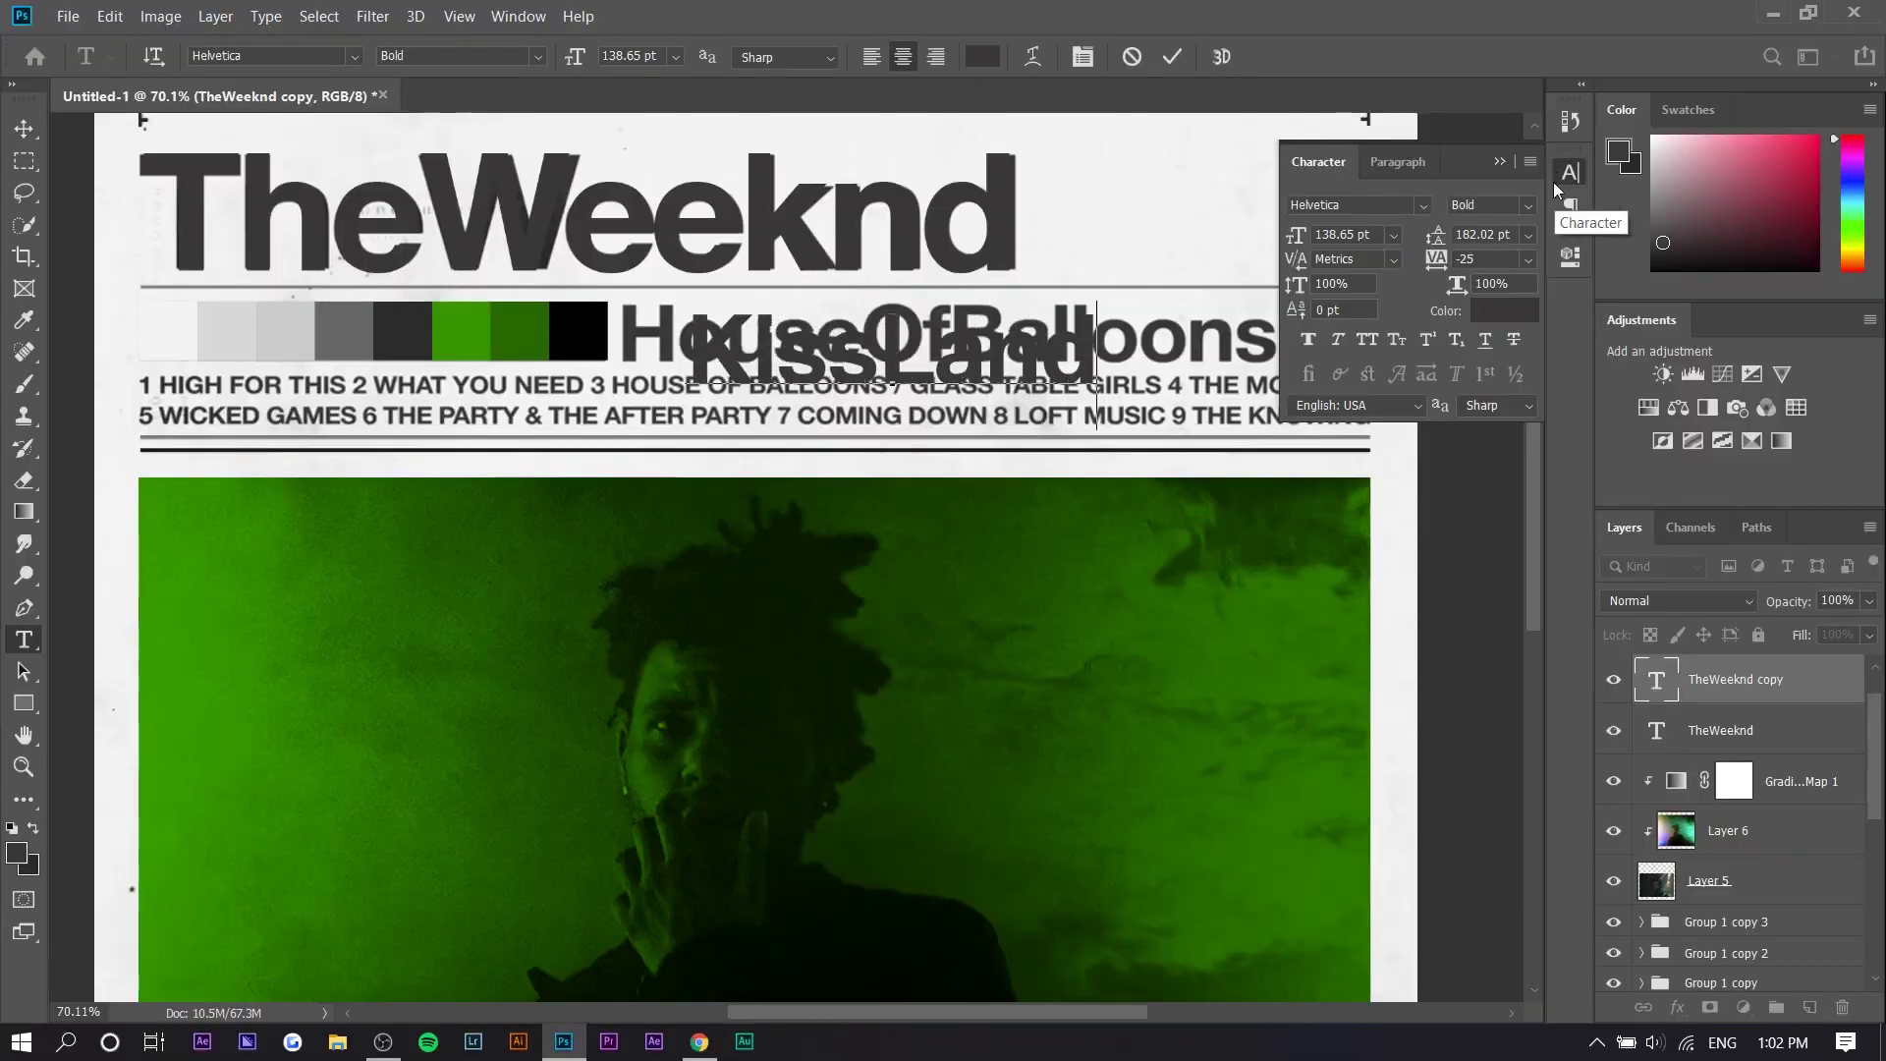
left_click(21, 164)
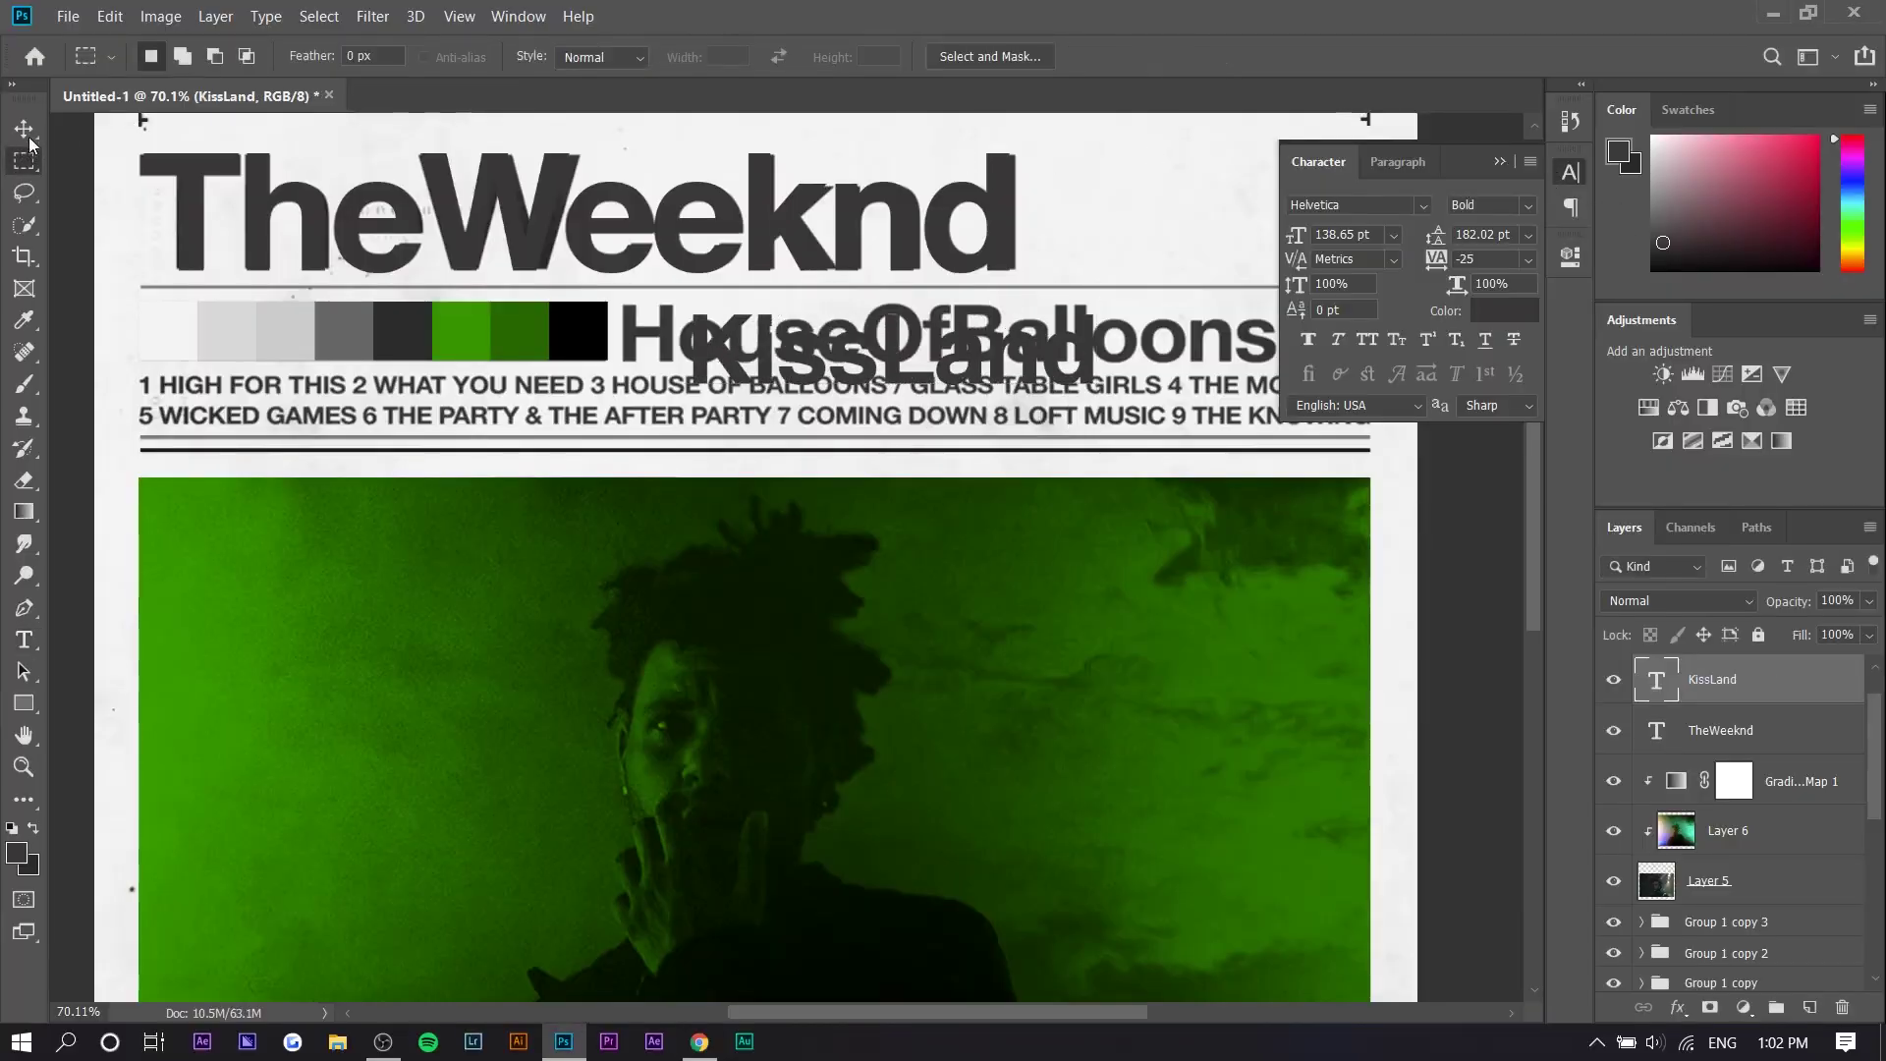
Step: Scale the KissLand text to about 82% and align it with the start and height of the HouseOfBalloons lettering
left_click(22, 132)
scroll(873, 270, "up", 7)
left_click_drag(825, 459, 689, 408)
key("ctrl+t")
left_click_drag(1172, 296, 1029, 356)
left_click_drag(916, 380, 919, 365)
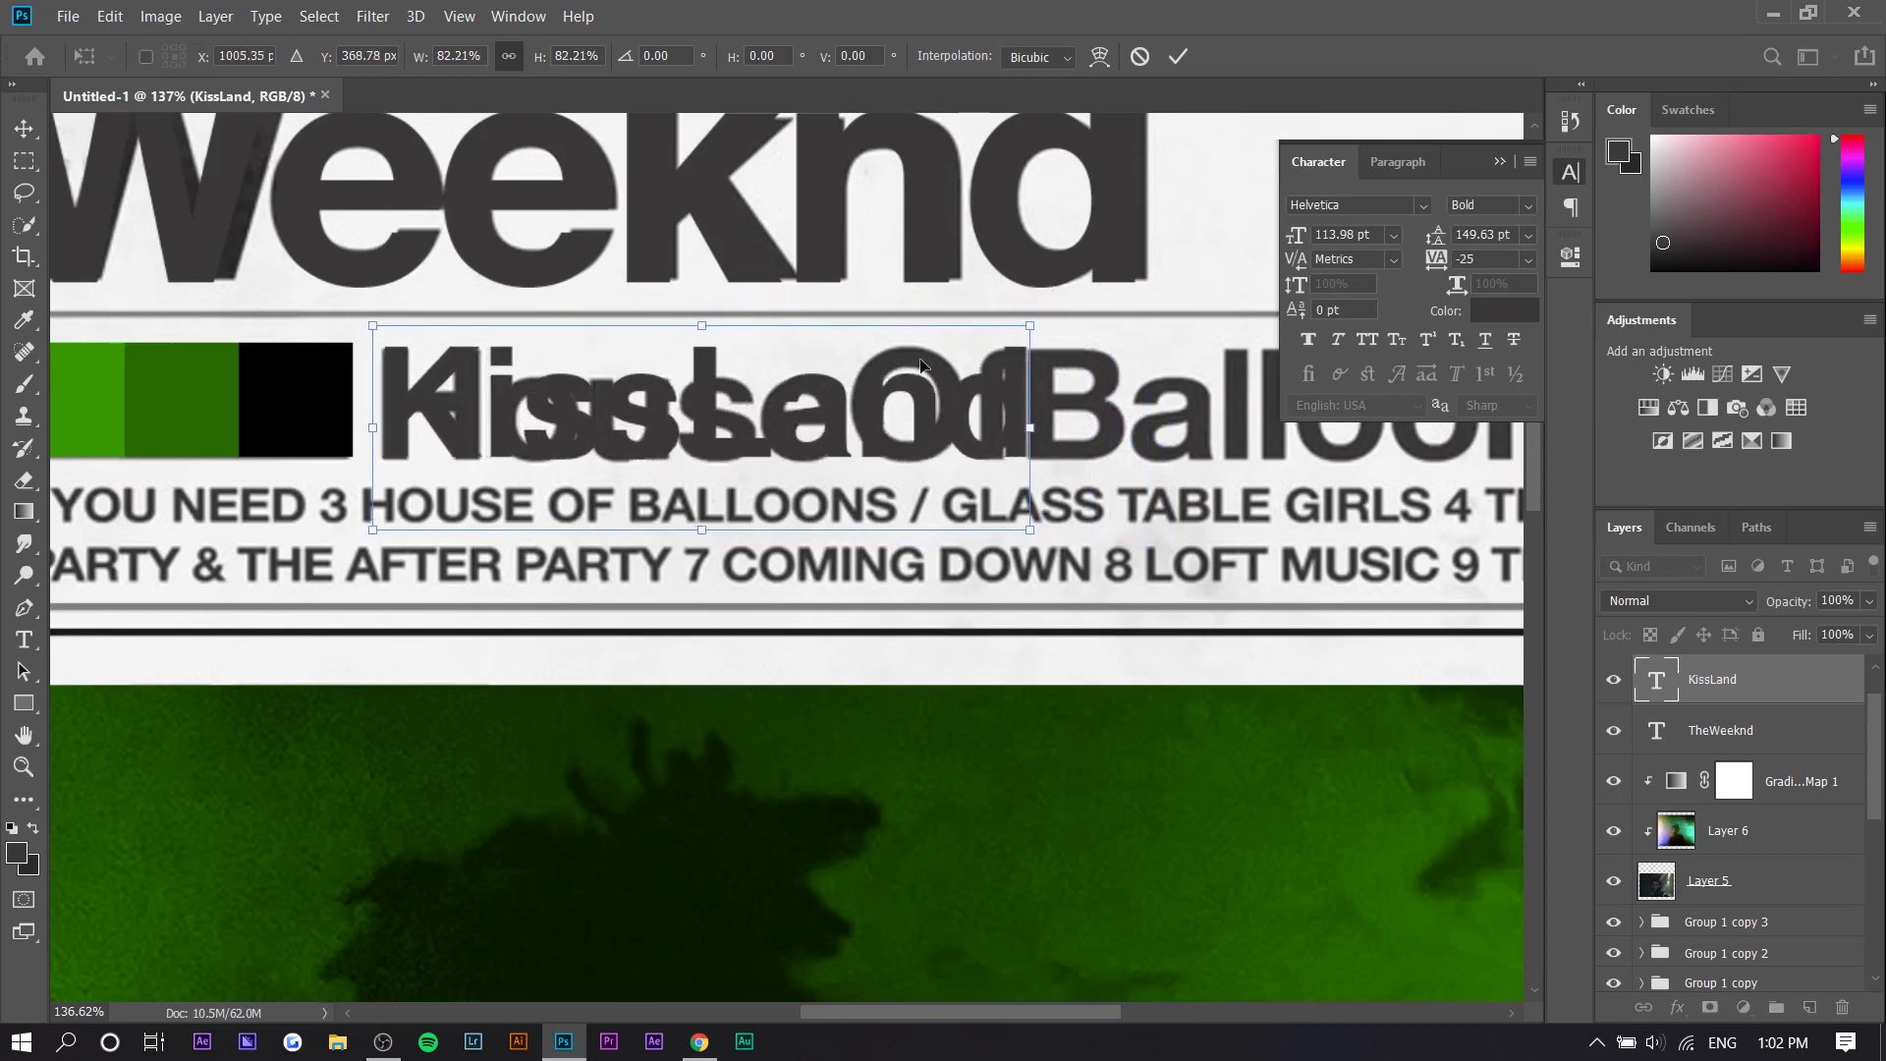
key("Return")
Step: Place a black copy of the KissLand text beside the small House Of Balloons caption at the cover's lower right
key("ctrl+0")
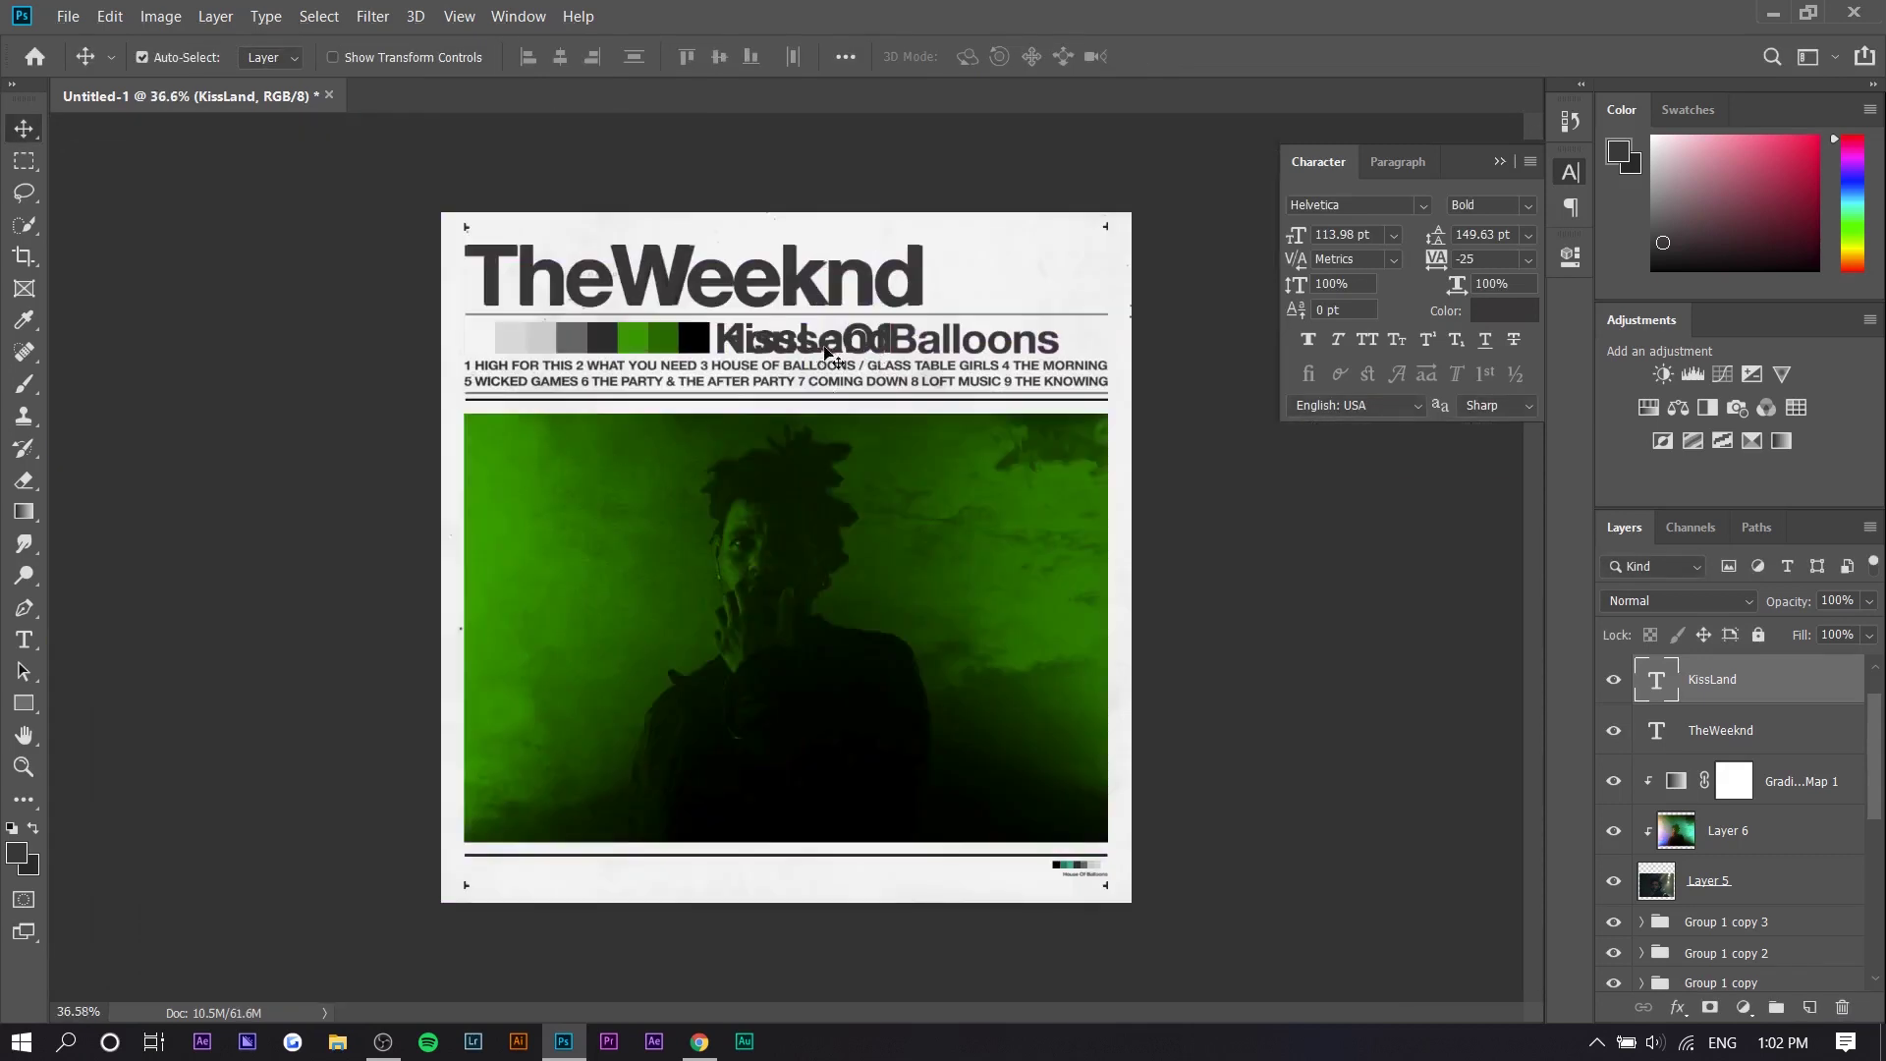
left_click_drag(828, 357, 960, 842)
scroll(1112, 906, "up", 2)
scroll(1112, 908, "up", 4)
left_click_drag(793, 804, 908, 881)
scroll(913, 885, "down", 1)
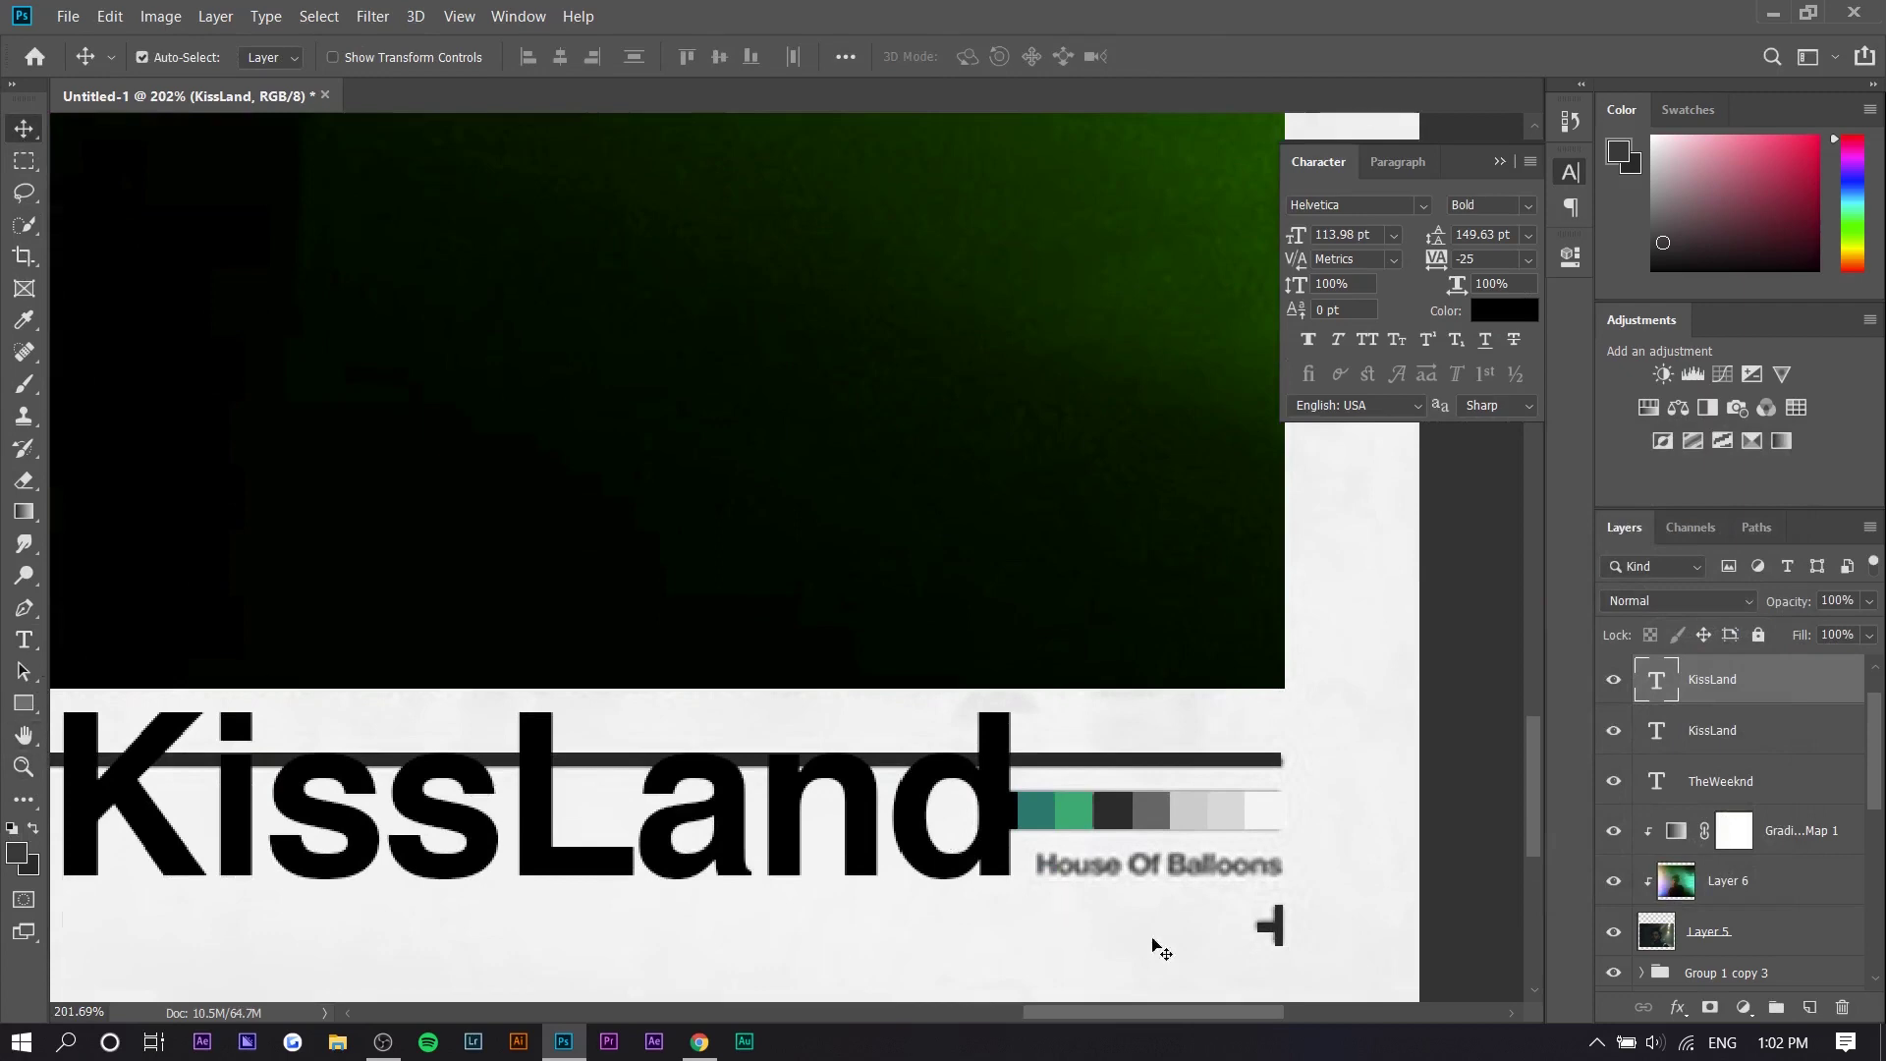
Step: Insert a space in the lower text copy so it reads Kiss Land
left_click(27, 644)
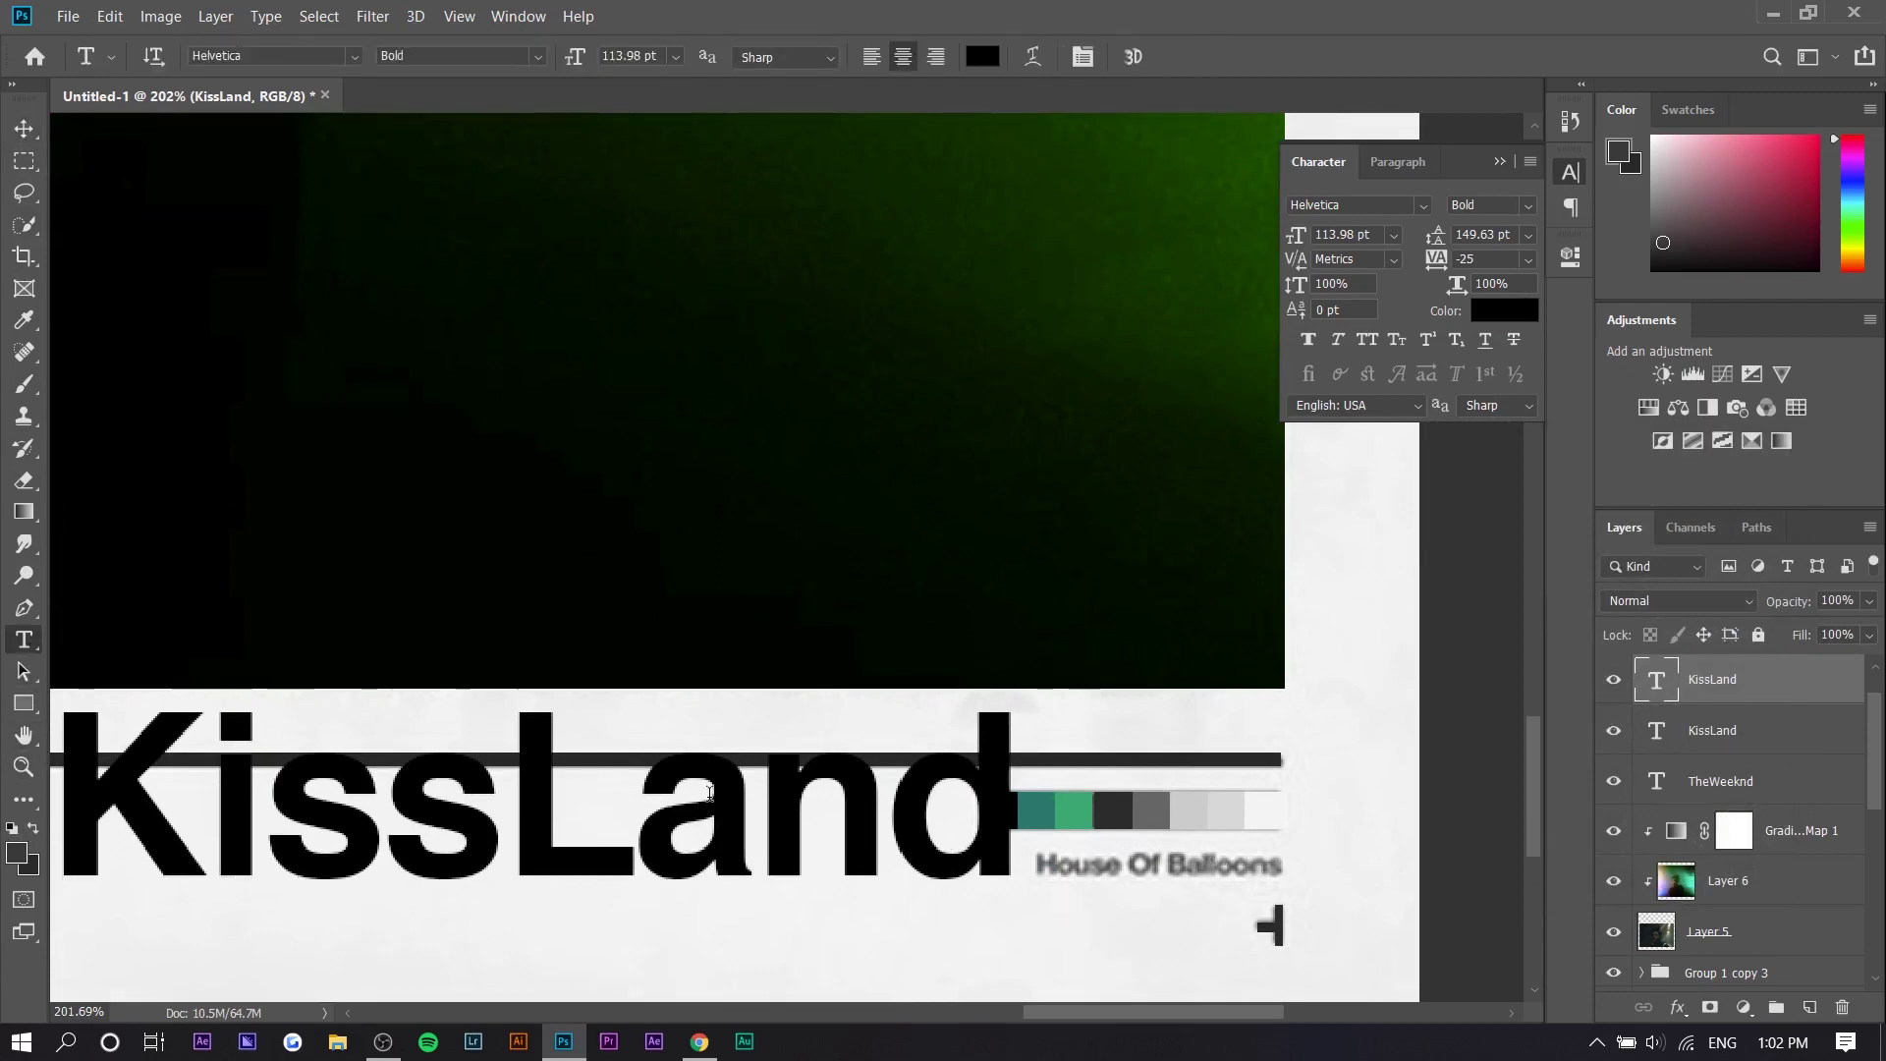
left_click(520, 801)
left_click(25, 128)
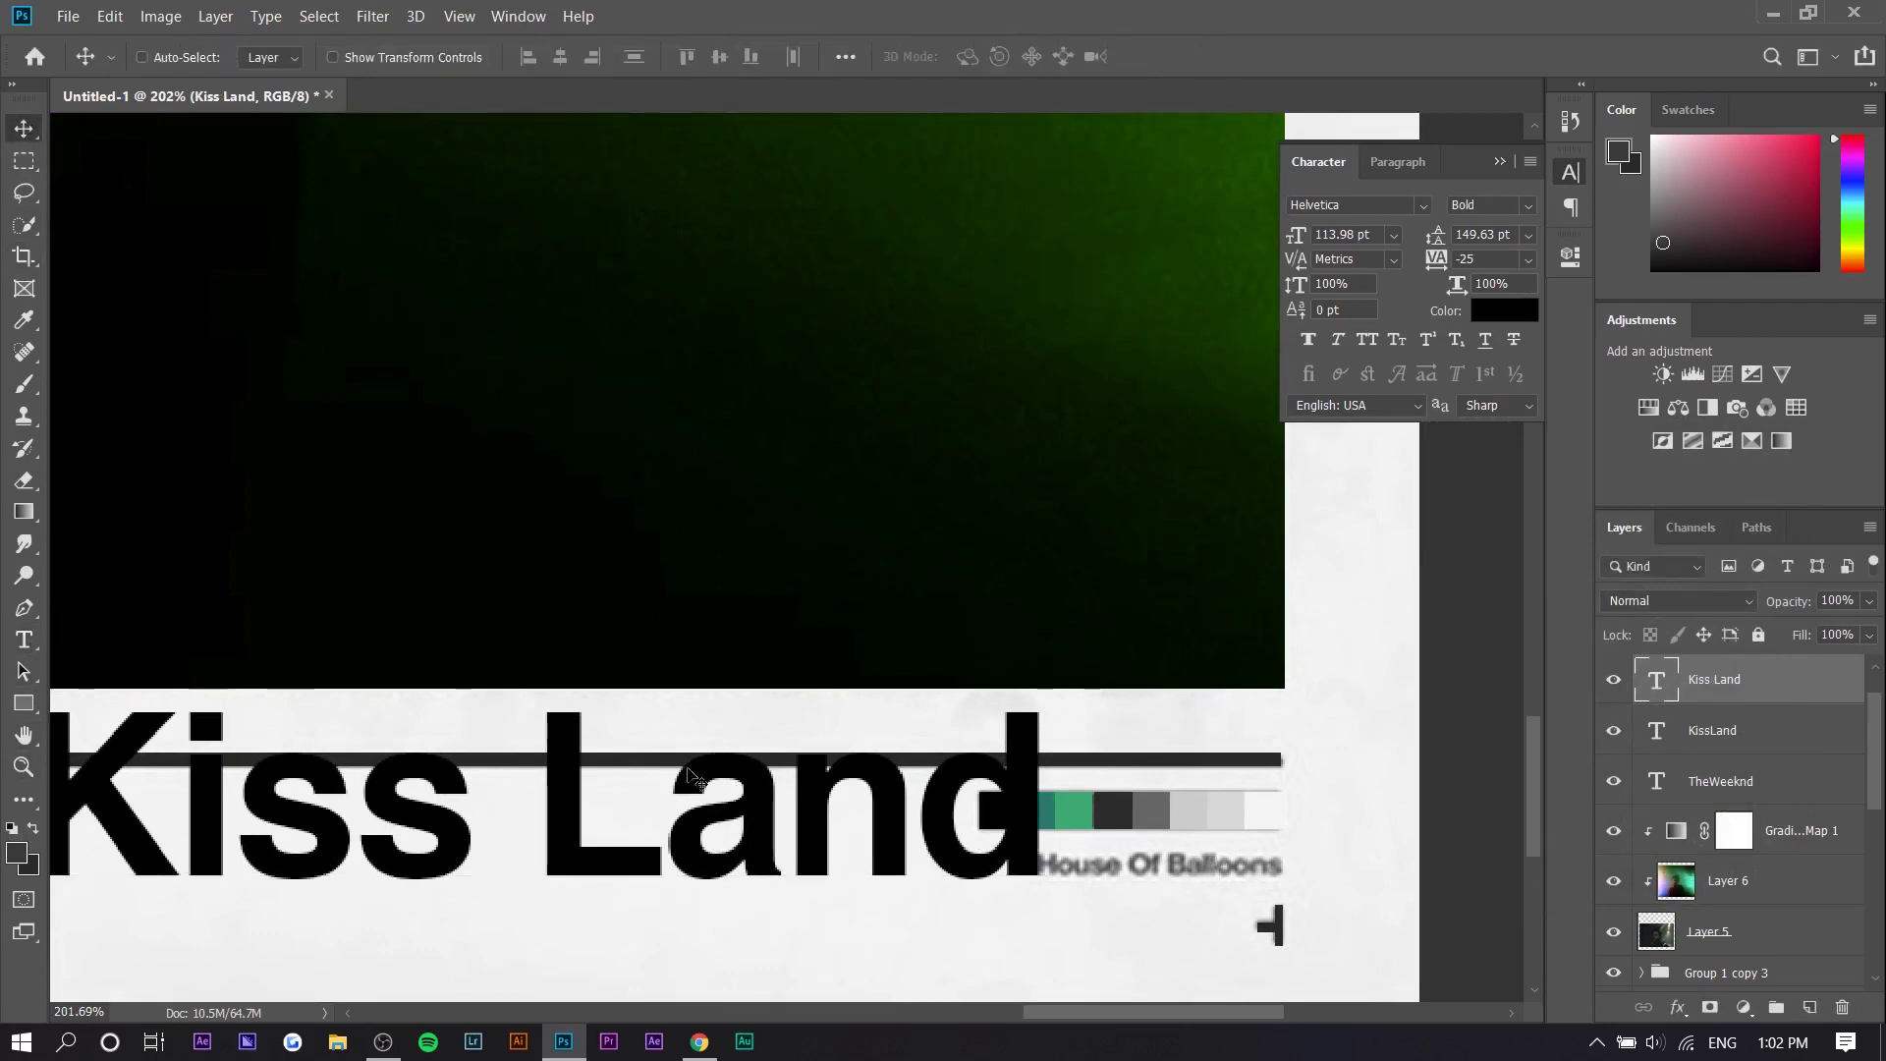
Step: Scale the Kiss Land copy to about 15% and right-align it over the small House Of Balloons caption beneath the swatches
key("ctrl+t")
left_click_drag(1056, 677, 552, 889)
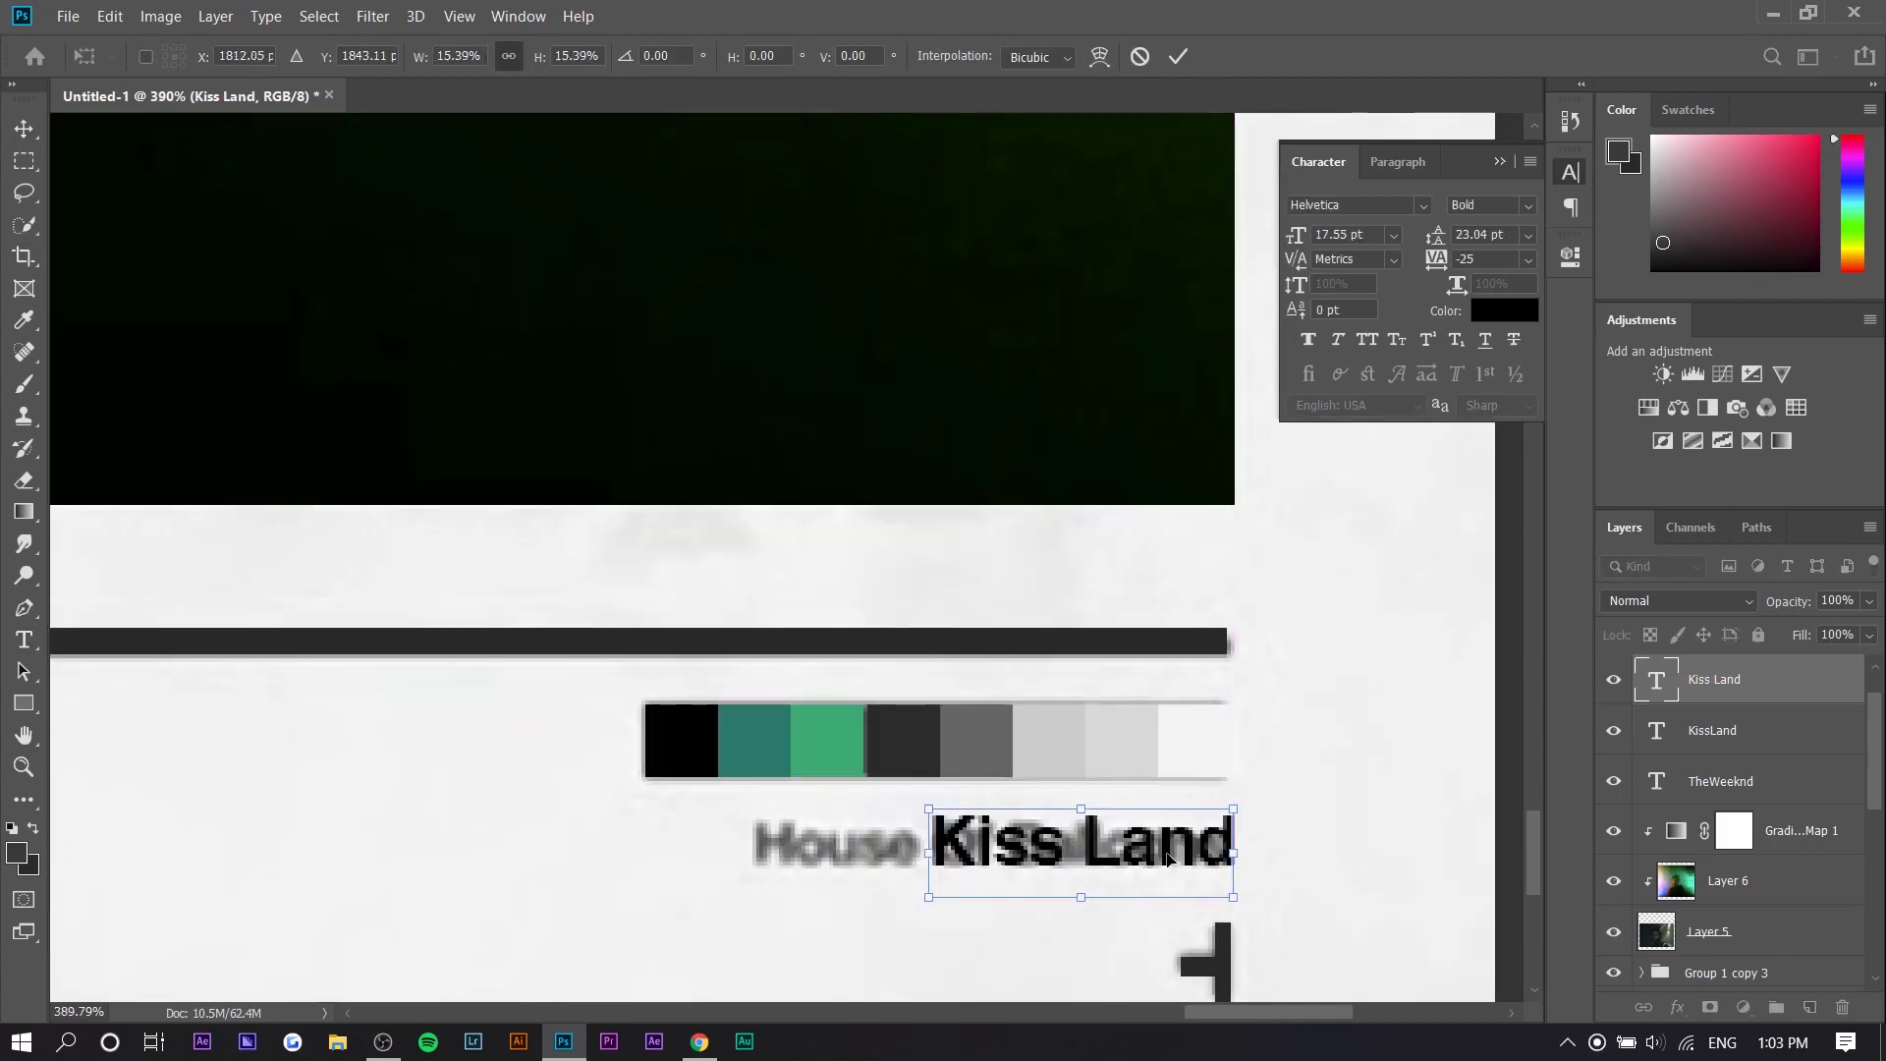
key("Return")
scroll(1177, 873, "down", 7)
scroll(727, 650, "up", 3)
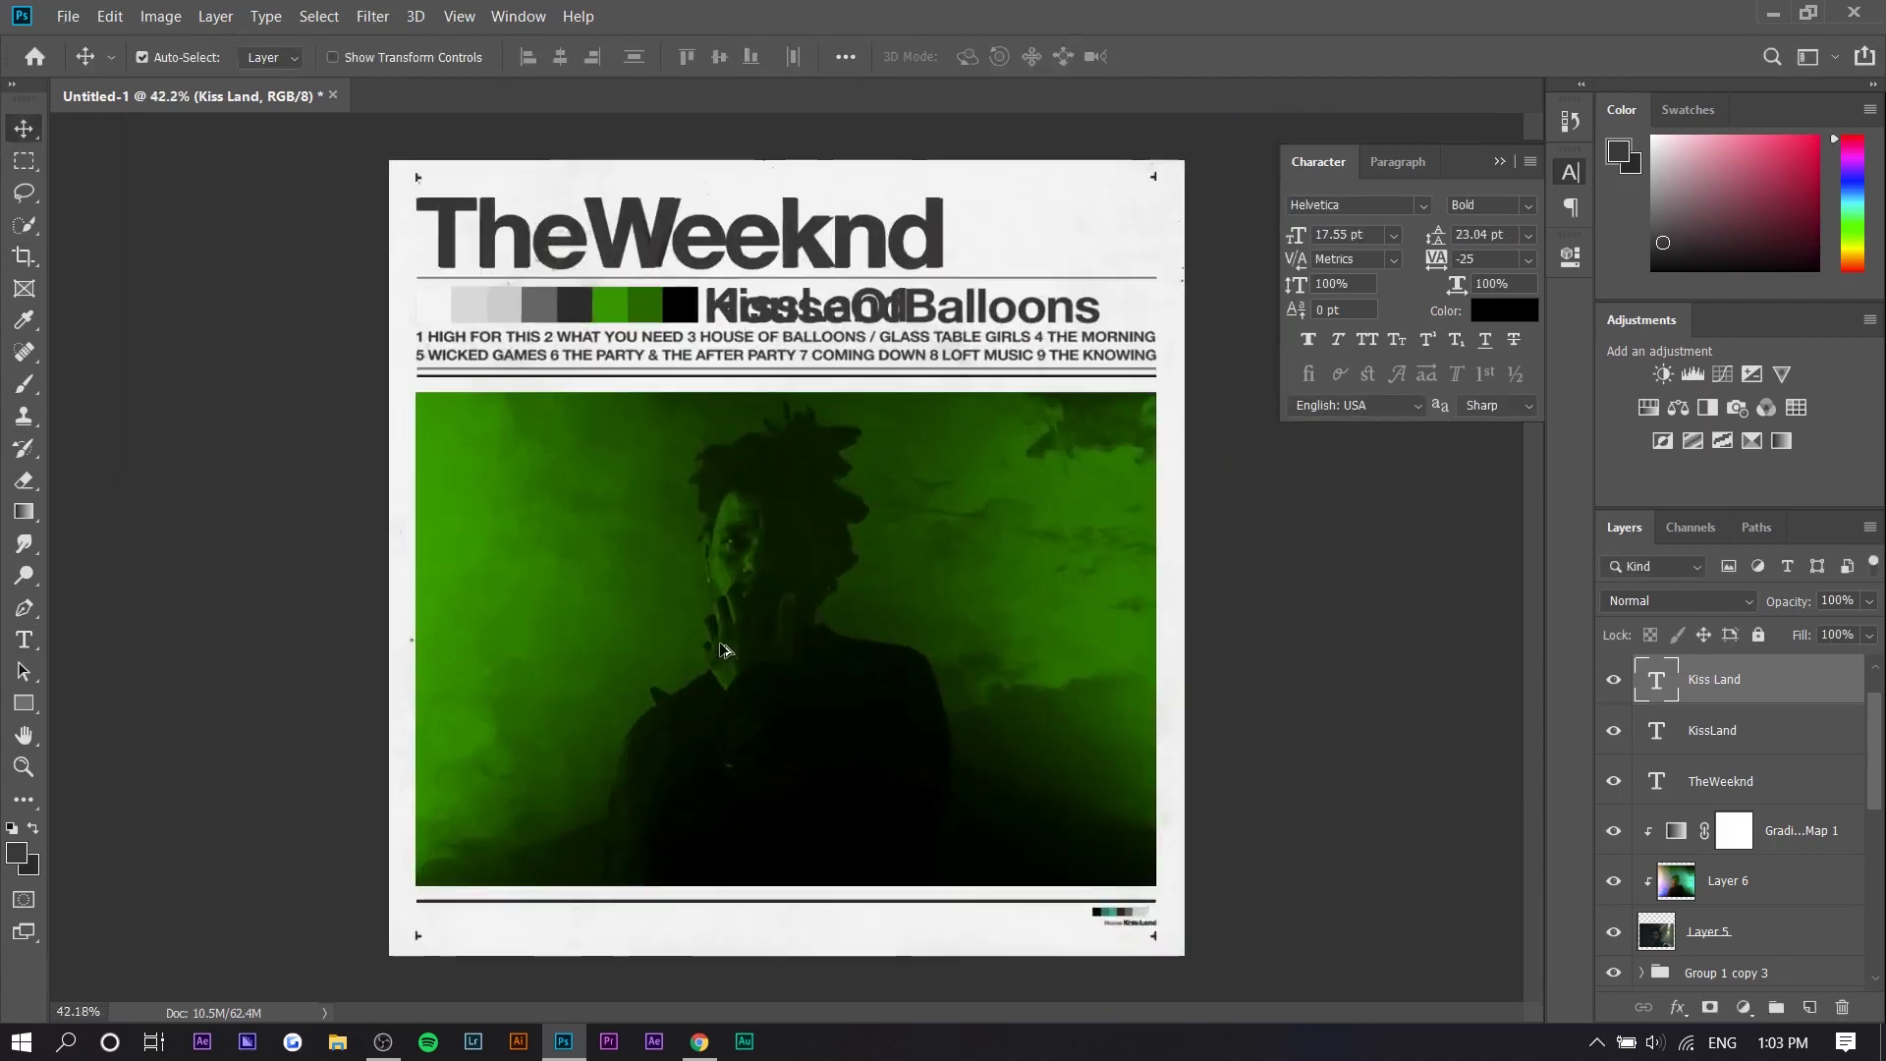
Step: Toggle the visibility of Layer 3 to check the rebuilt cover with and without the original artwork
scroll(1749, 946, "down", 10)
left_click(1612, 914)
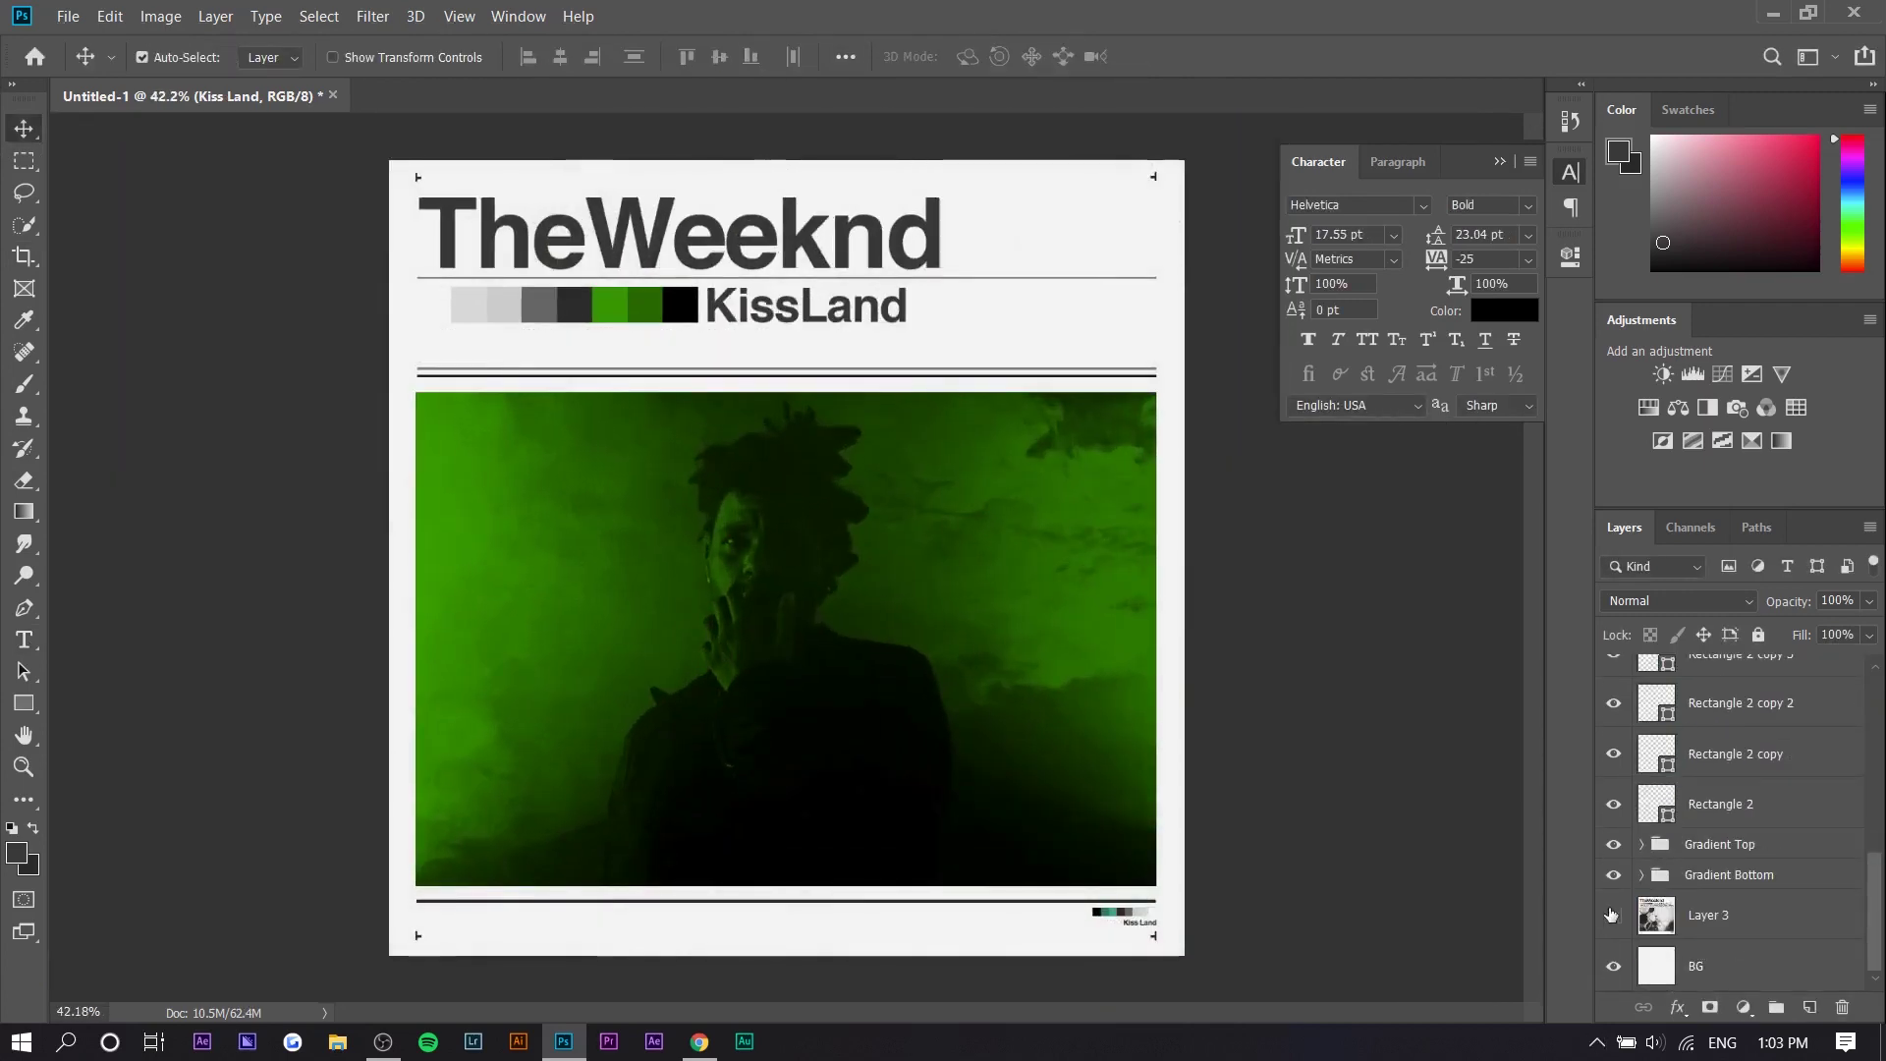
left_click(1613, 915)
left_click(1612, 914)
scroll(749, 727, "down", 2)
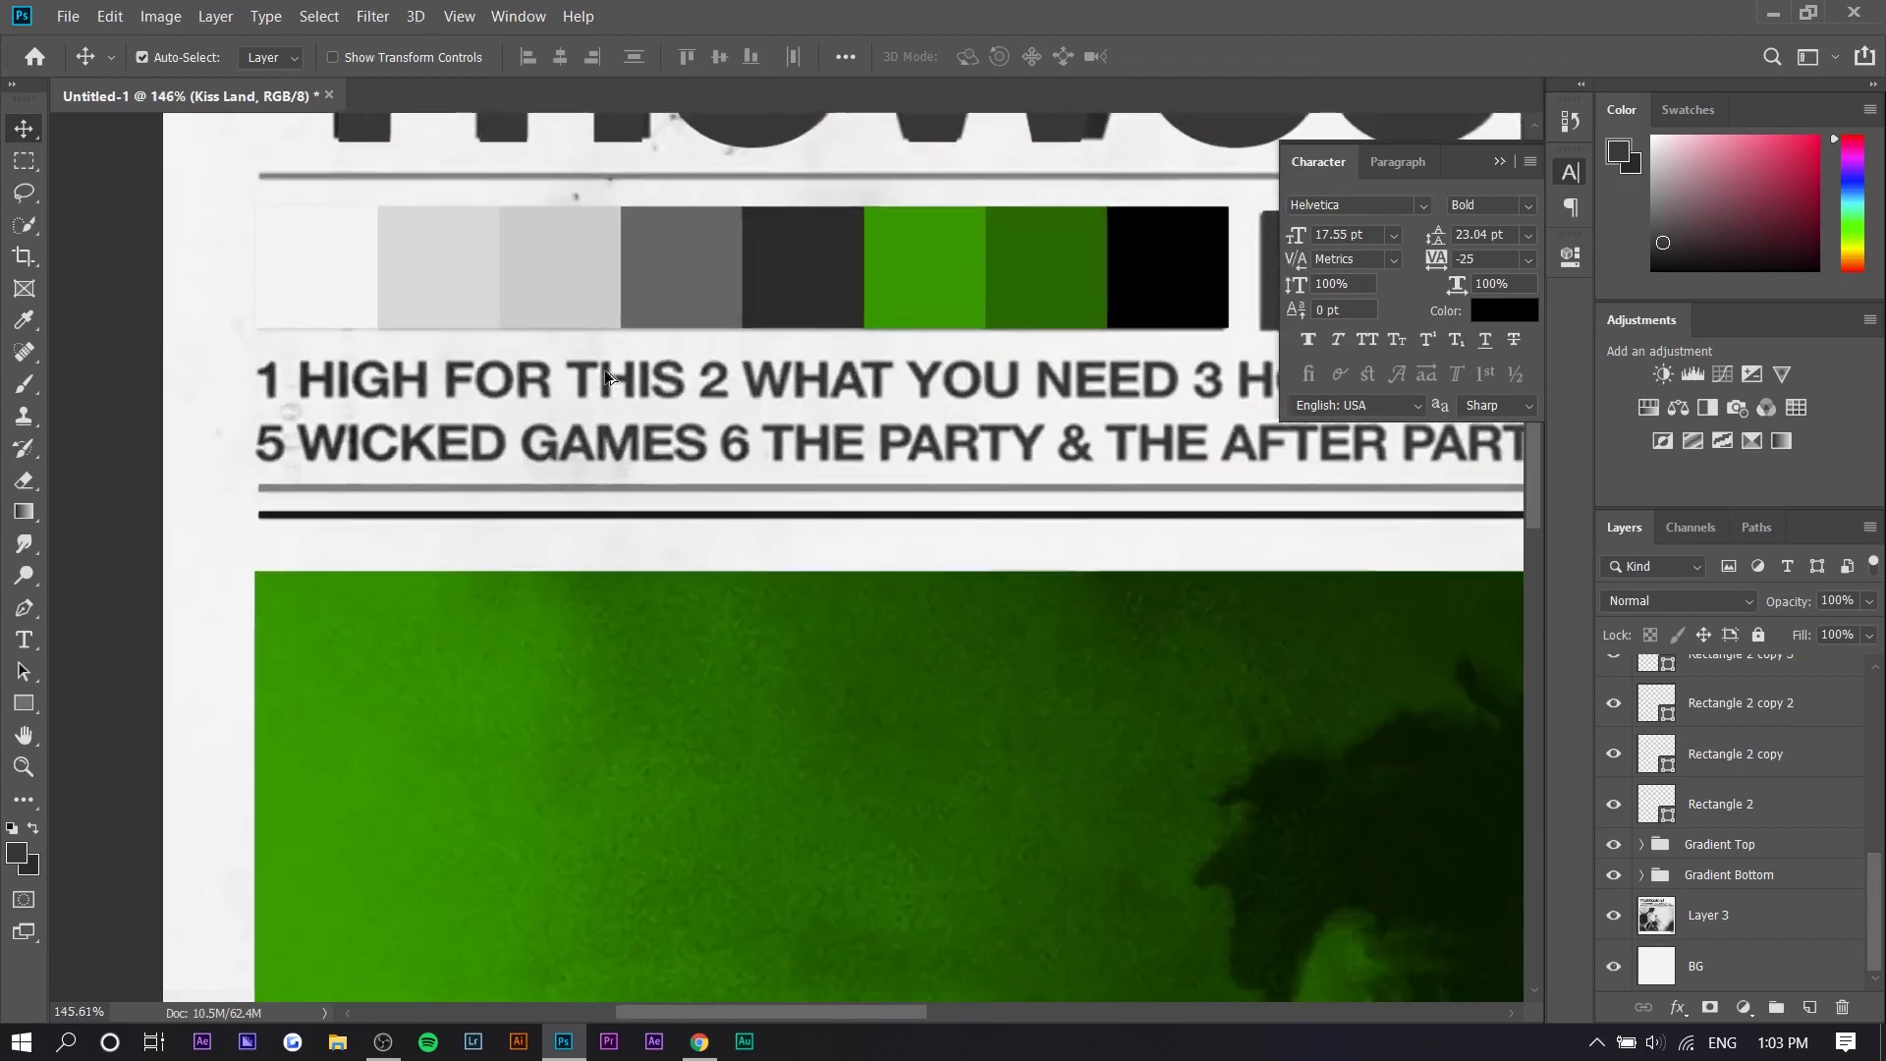
Step: Switch to Chrome and search Google for "tracklist kissland"
left_click(699, 1041)
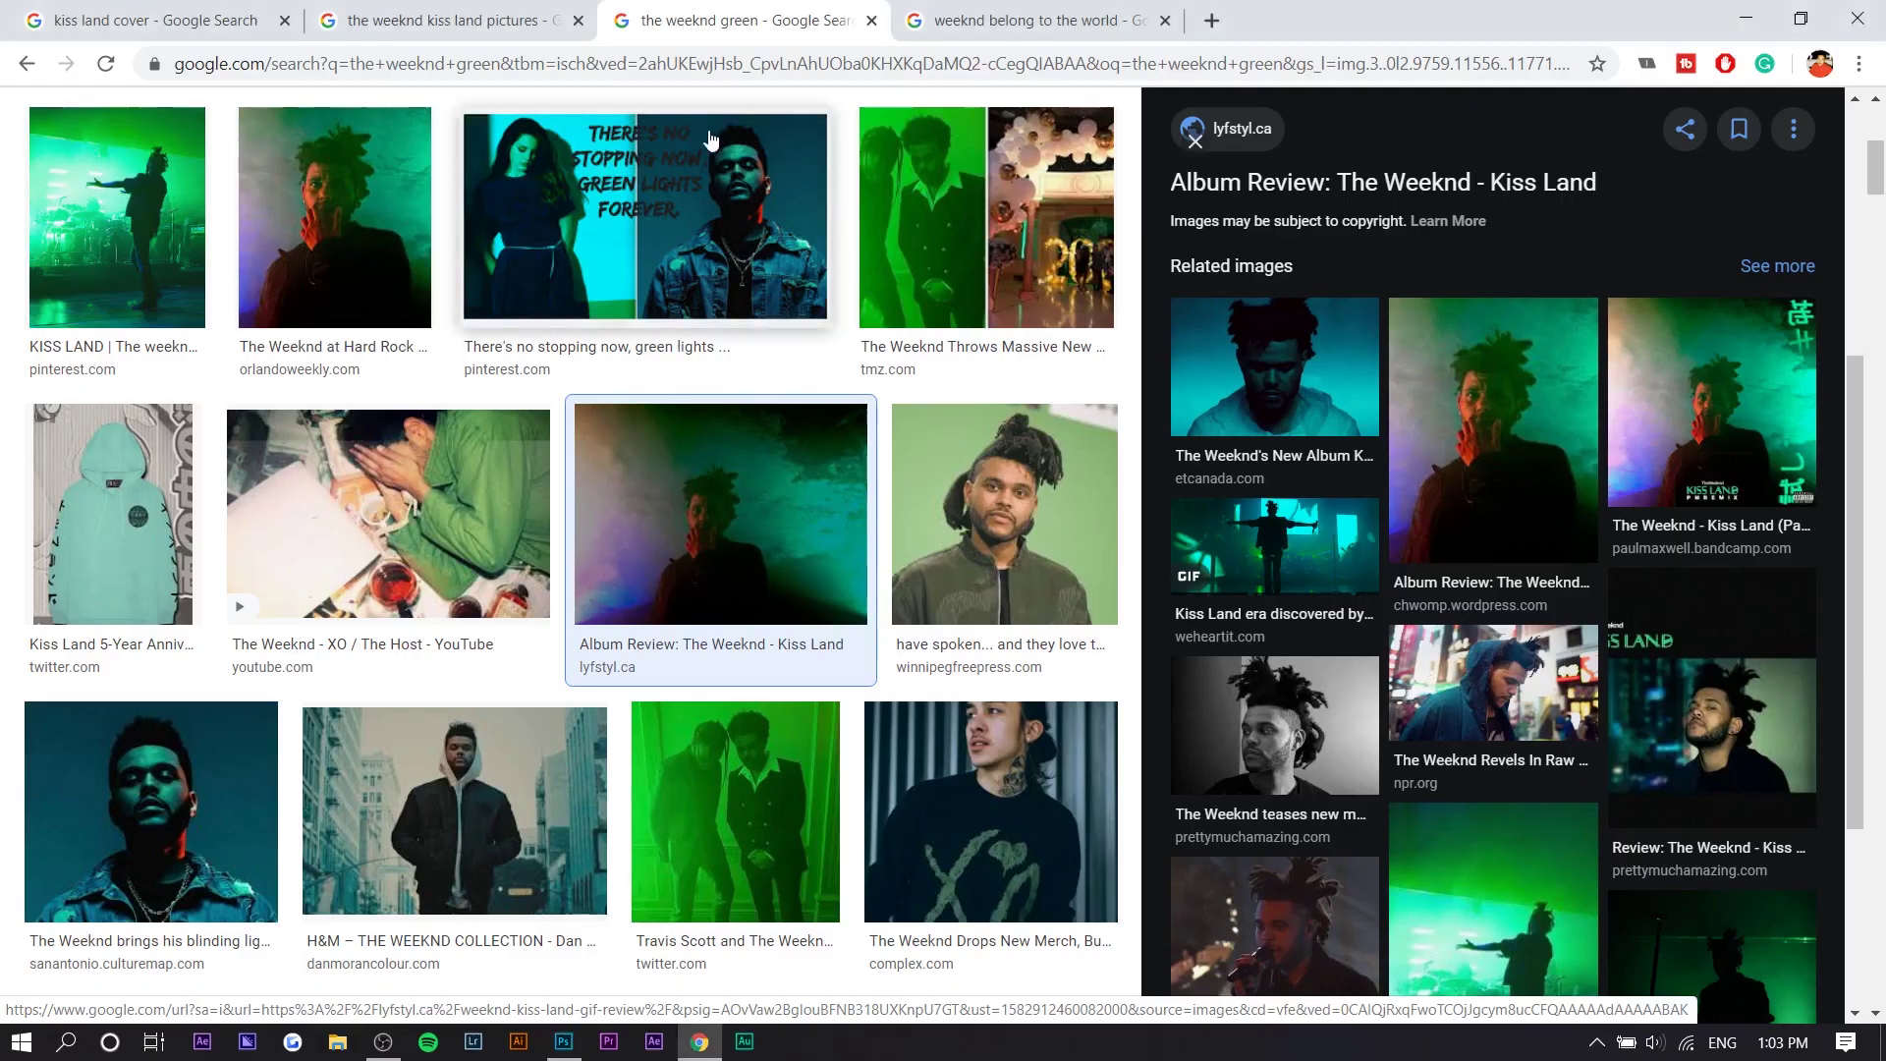
left_click(713, 65)
type("trackl")
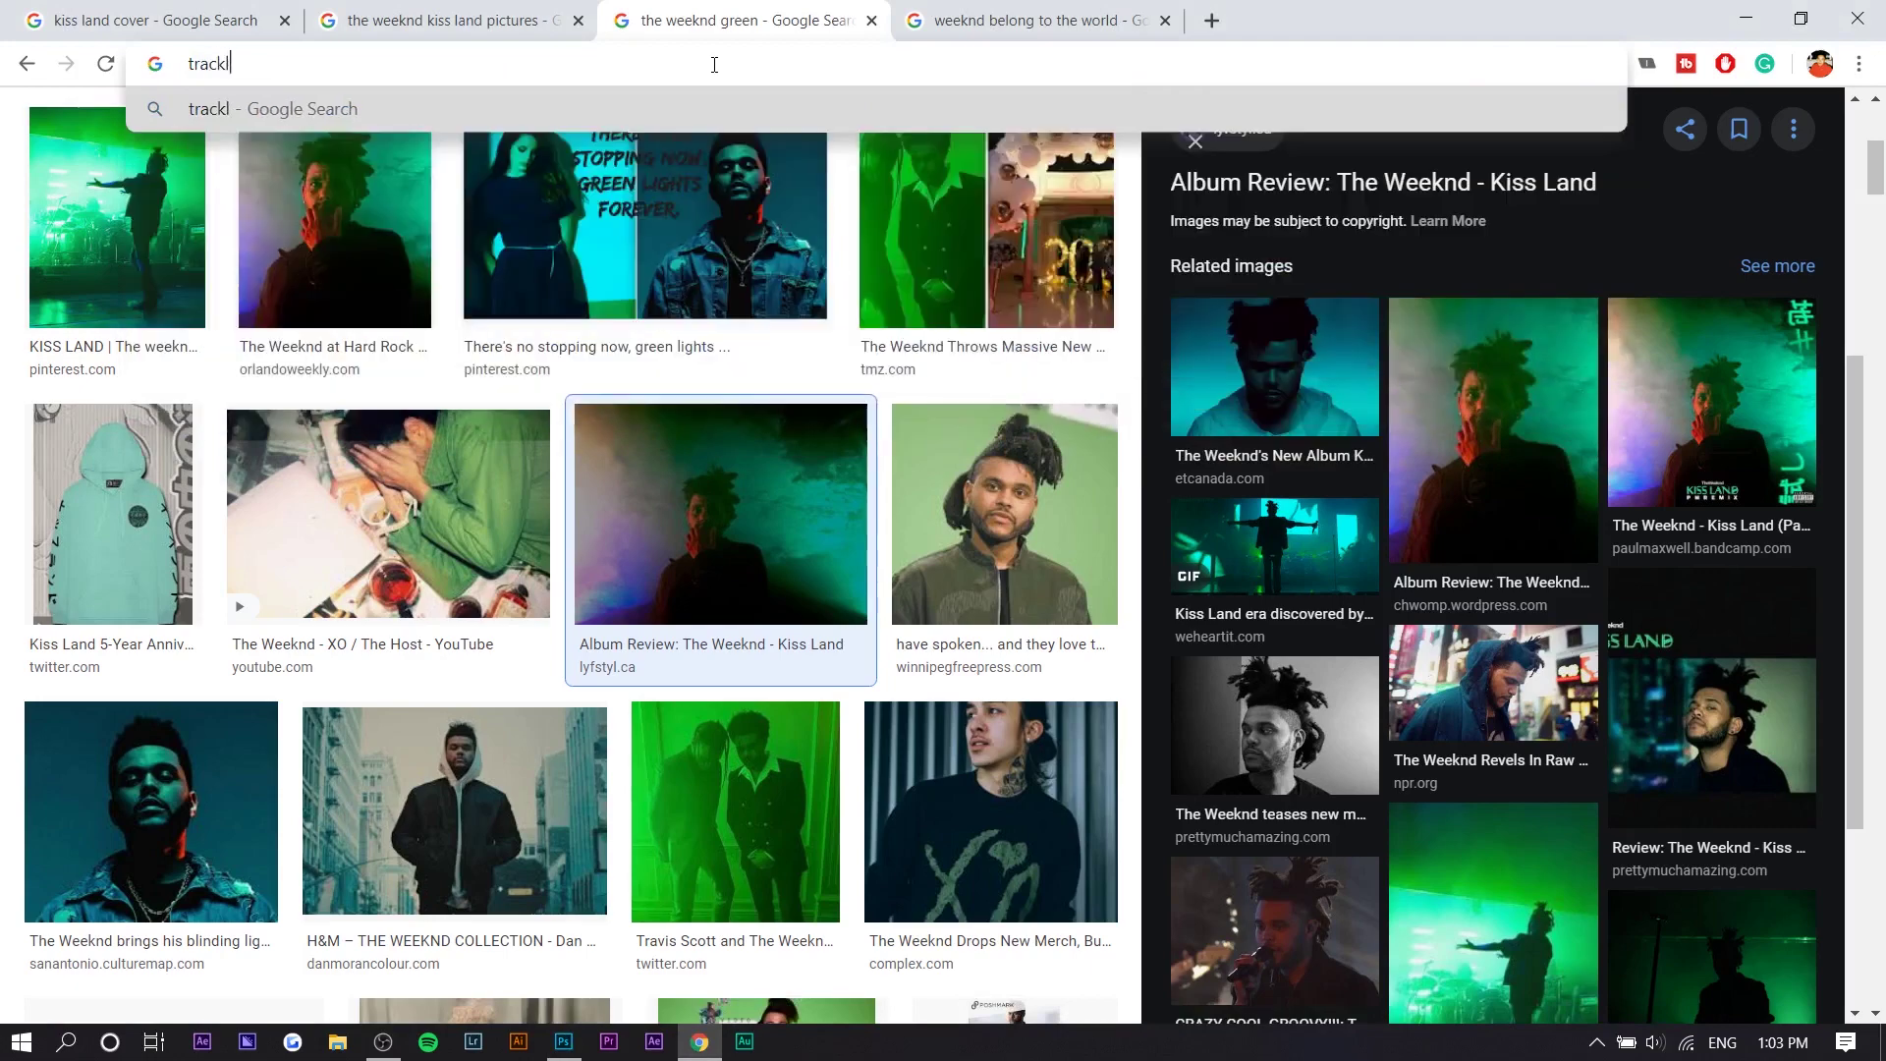
type("ist kissland")
key("Return")
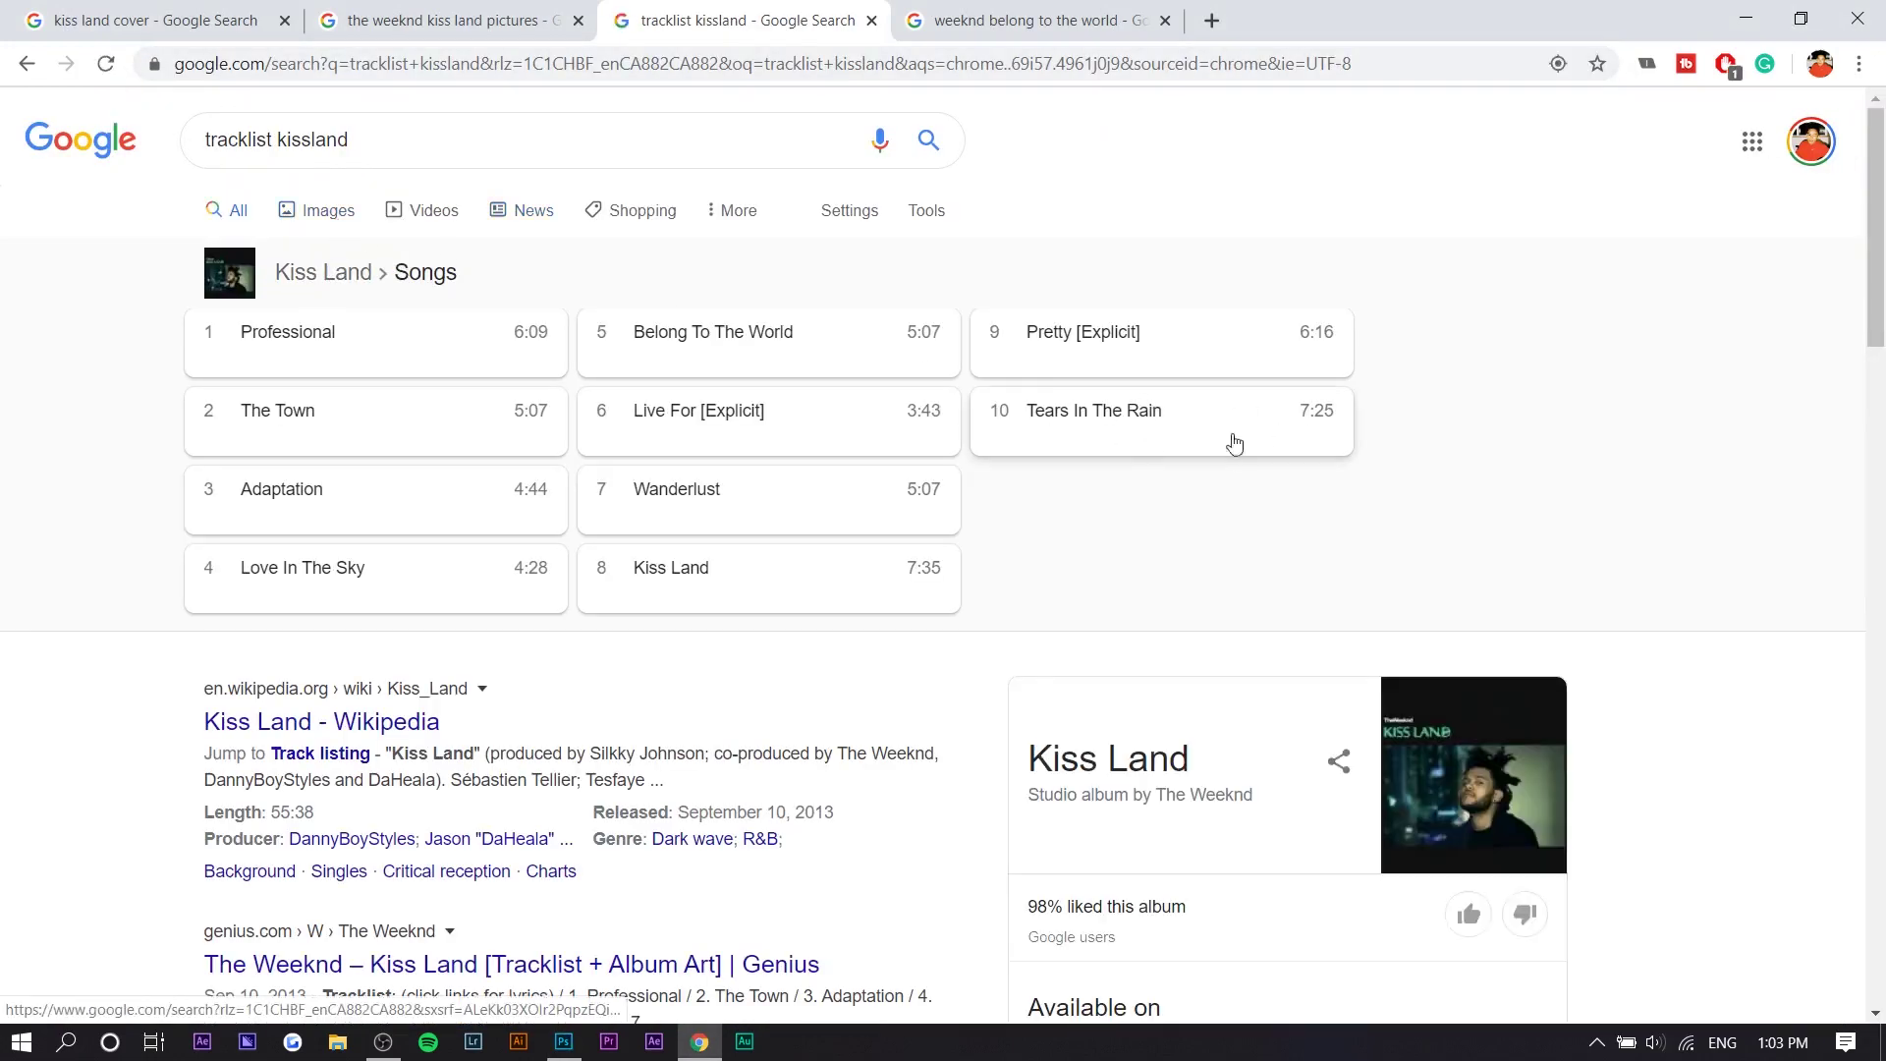
Step: Switch to Photoshop and start a Helvetica Bold text layer over the old track list reading 1 PROFESSIONAL 2
key("alt+Tab")
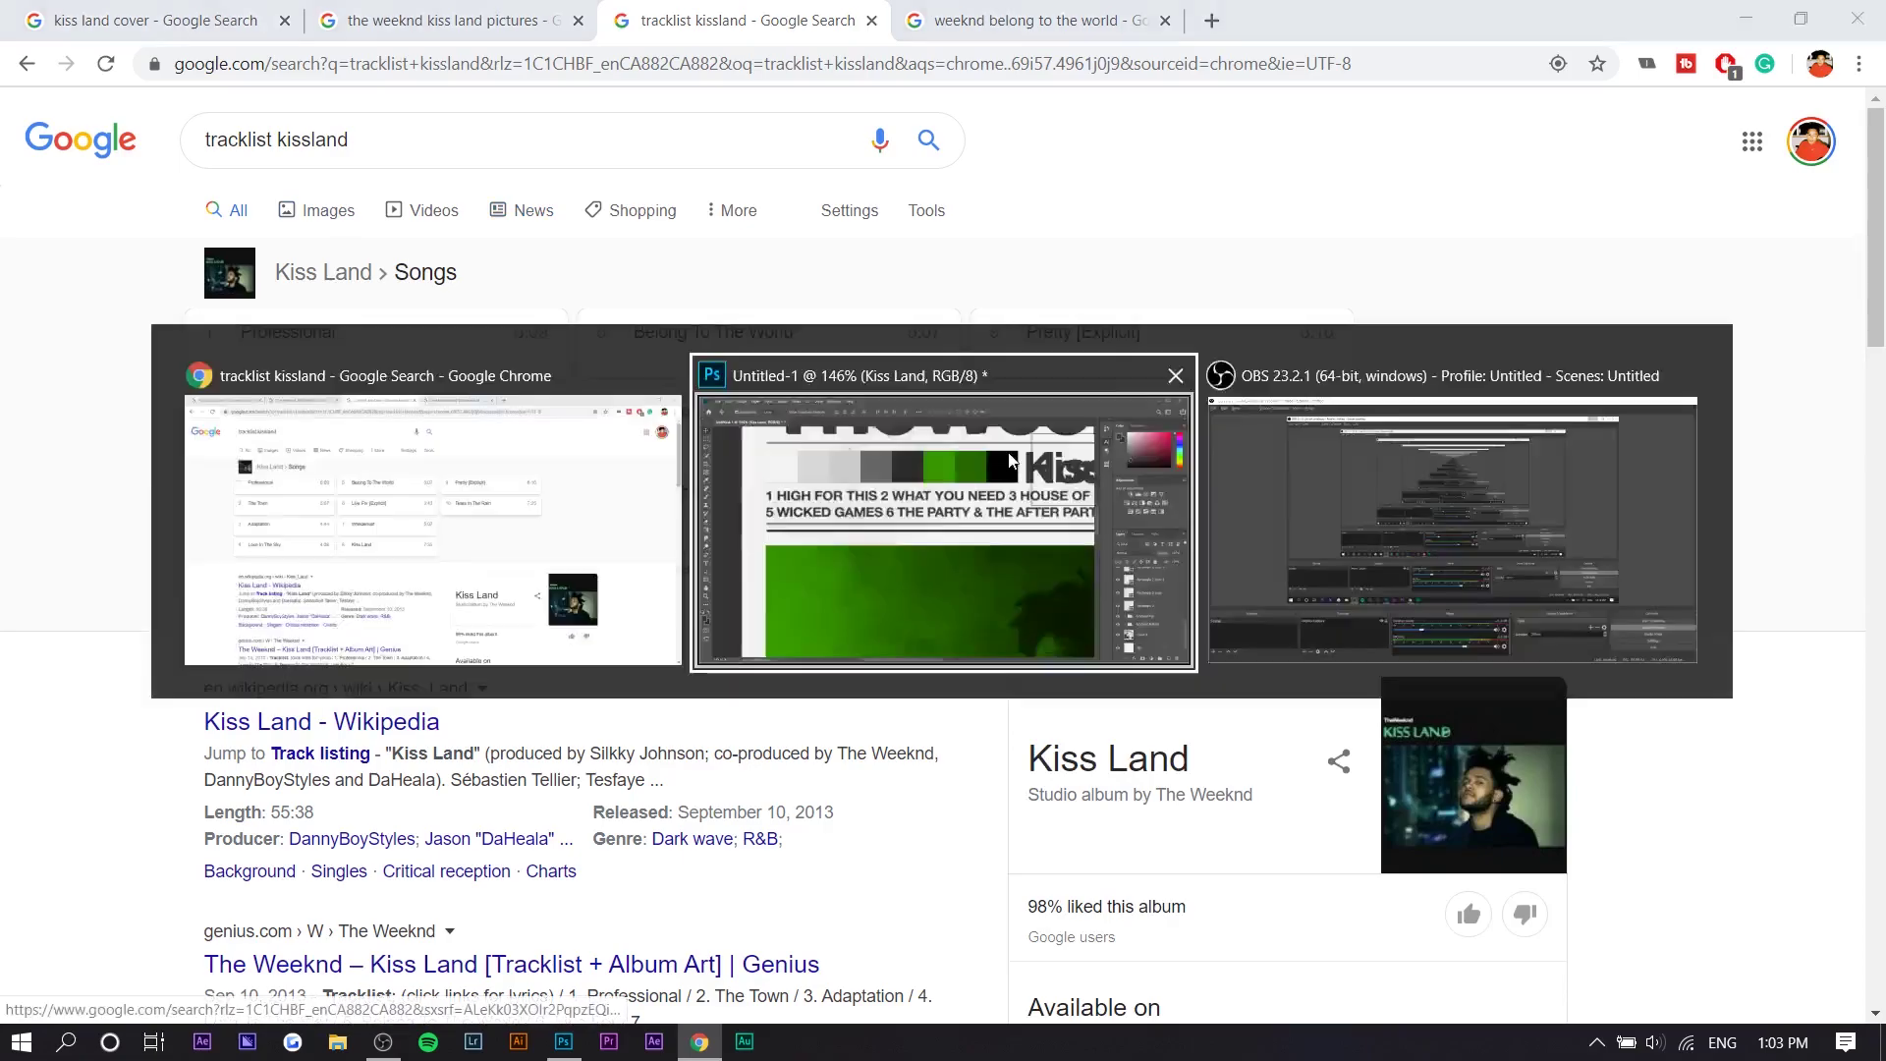
key("ctrl+0")
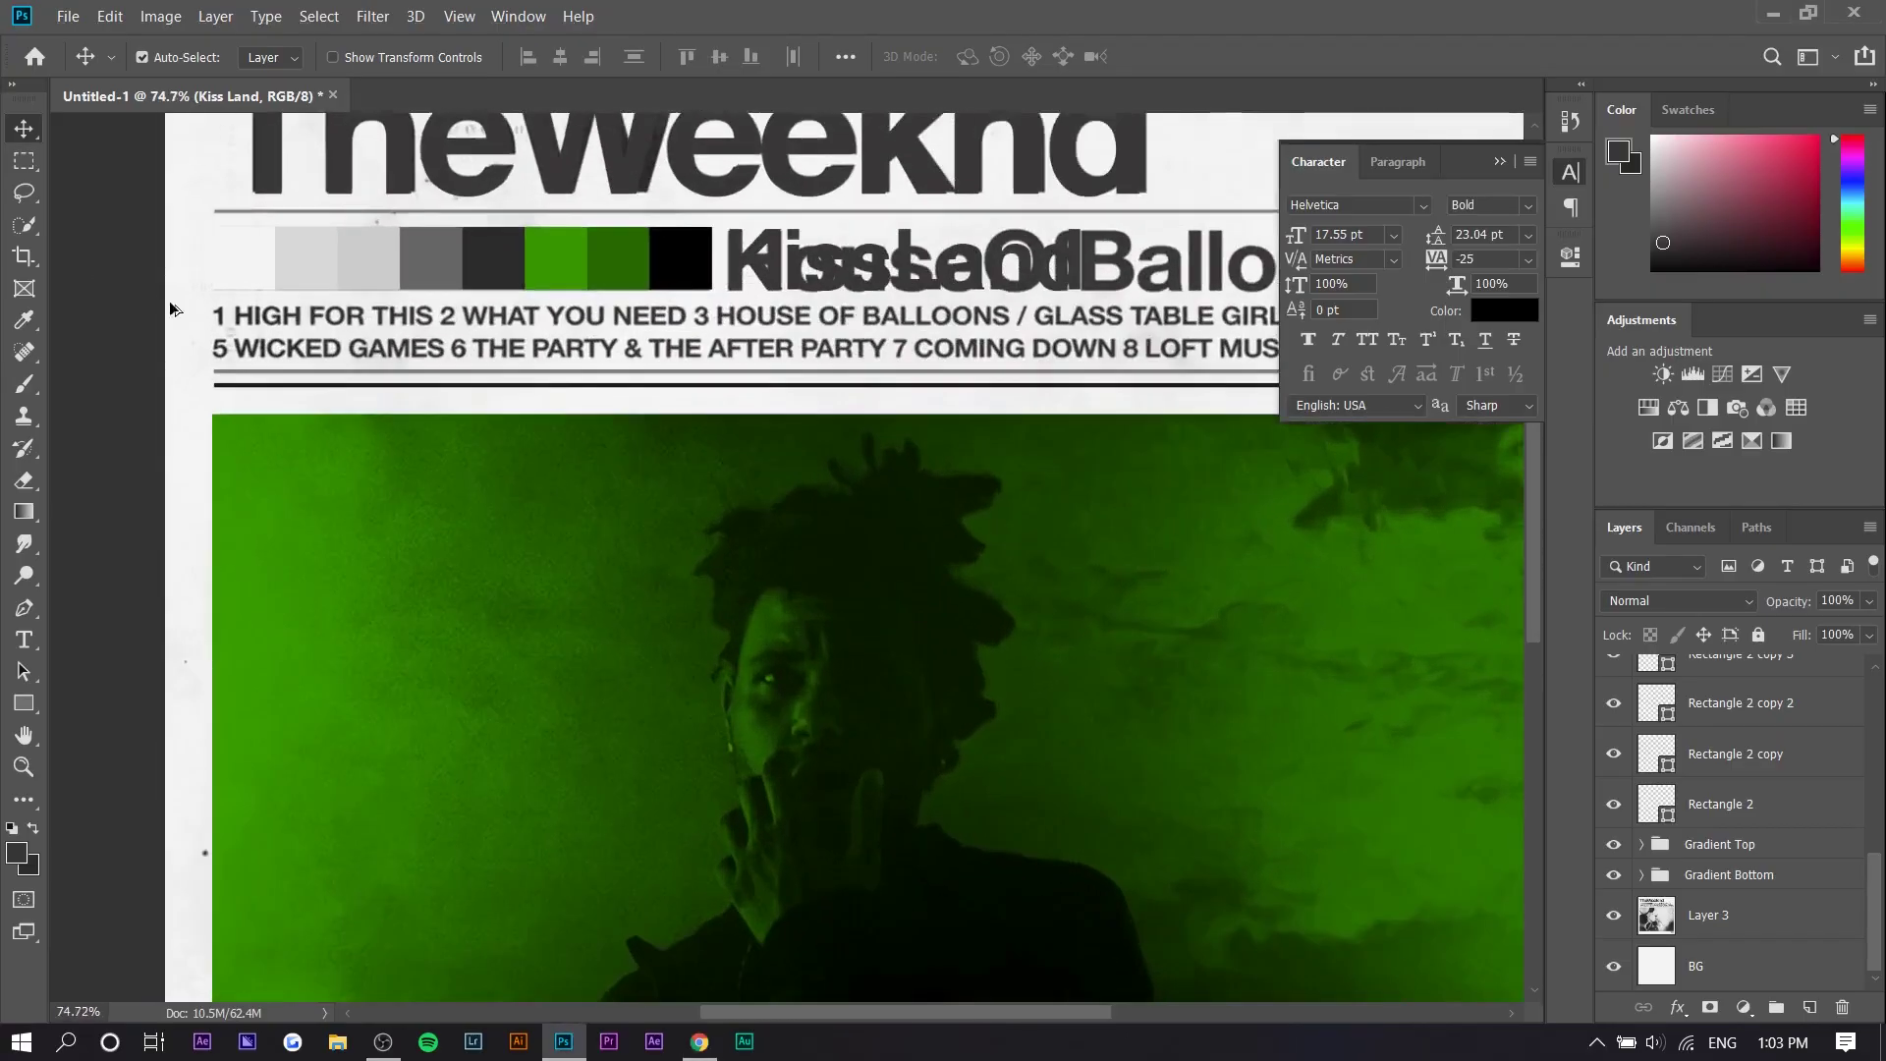
scroll(1097, 337, "up", 3)
scroll(714, 356, "down", 4)
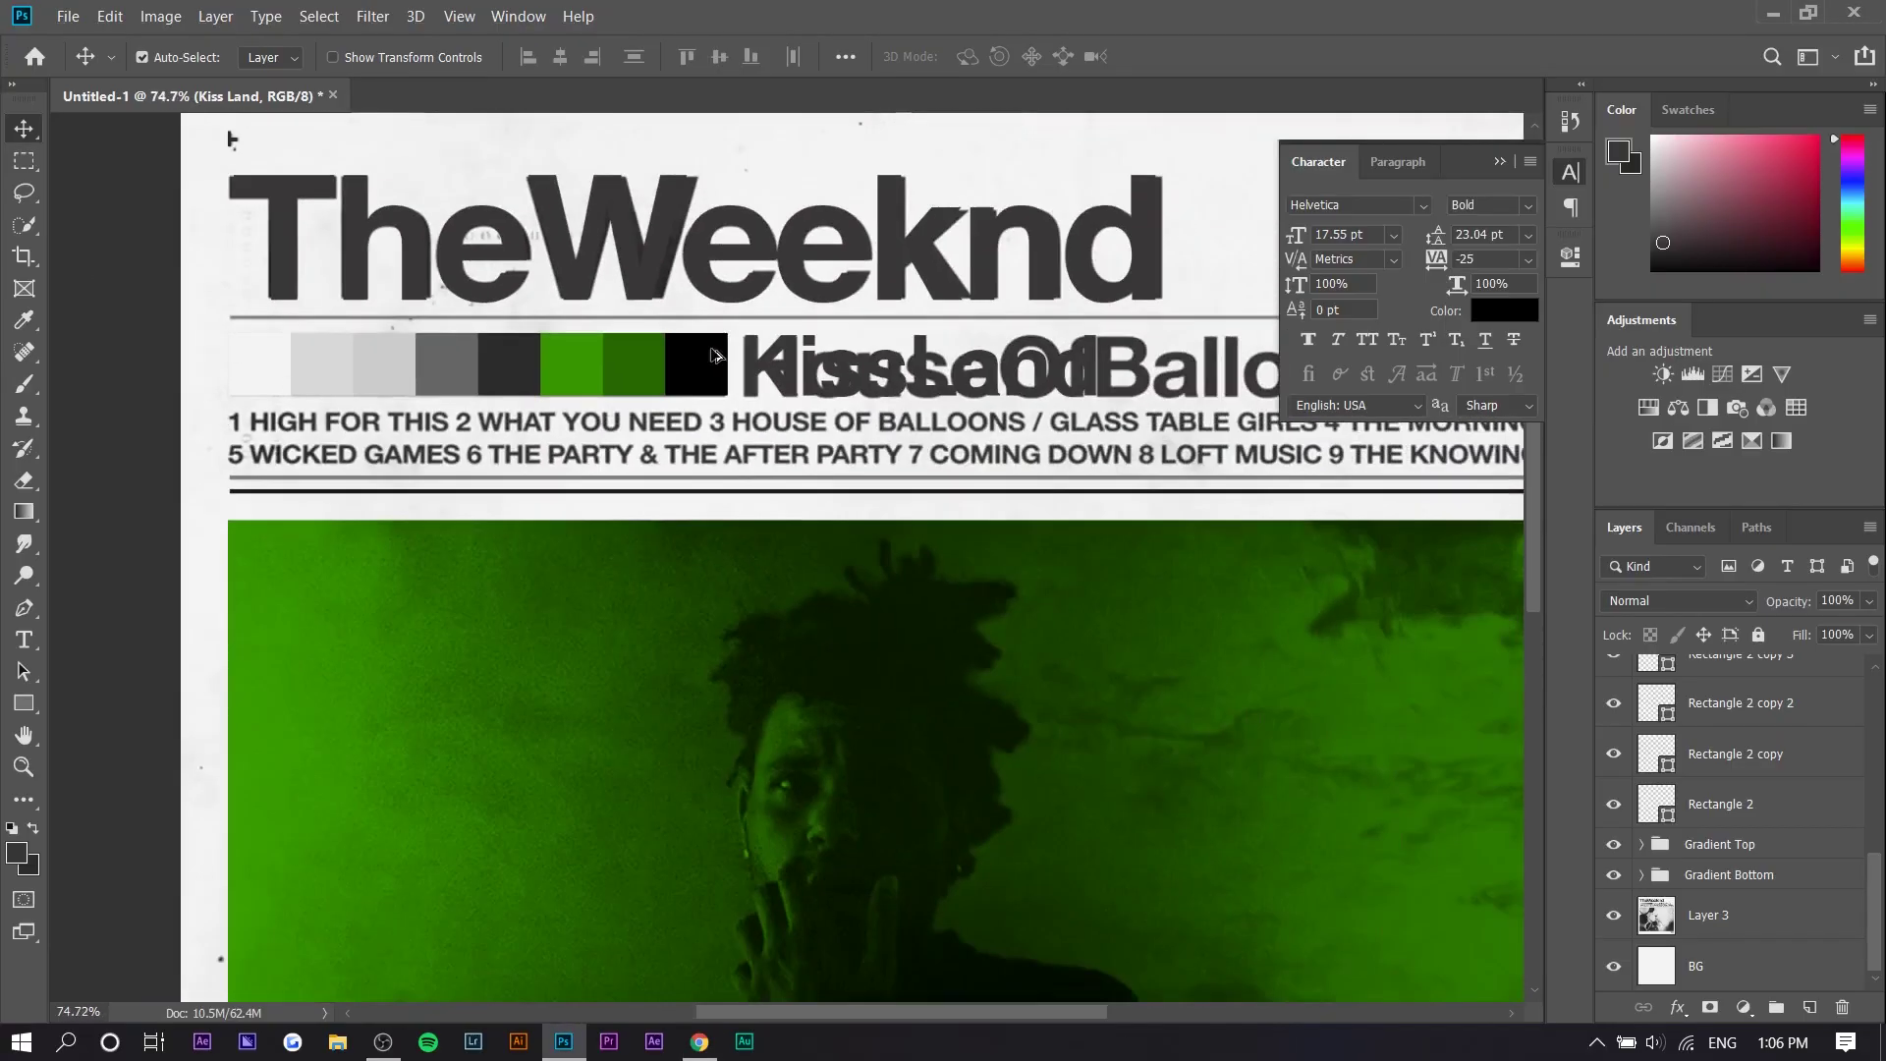
scroll(258, 405, "up", 5)
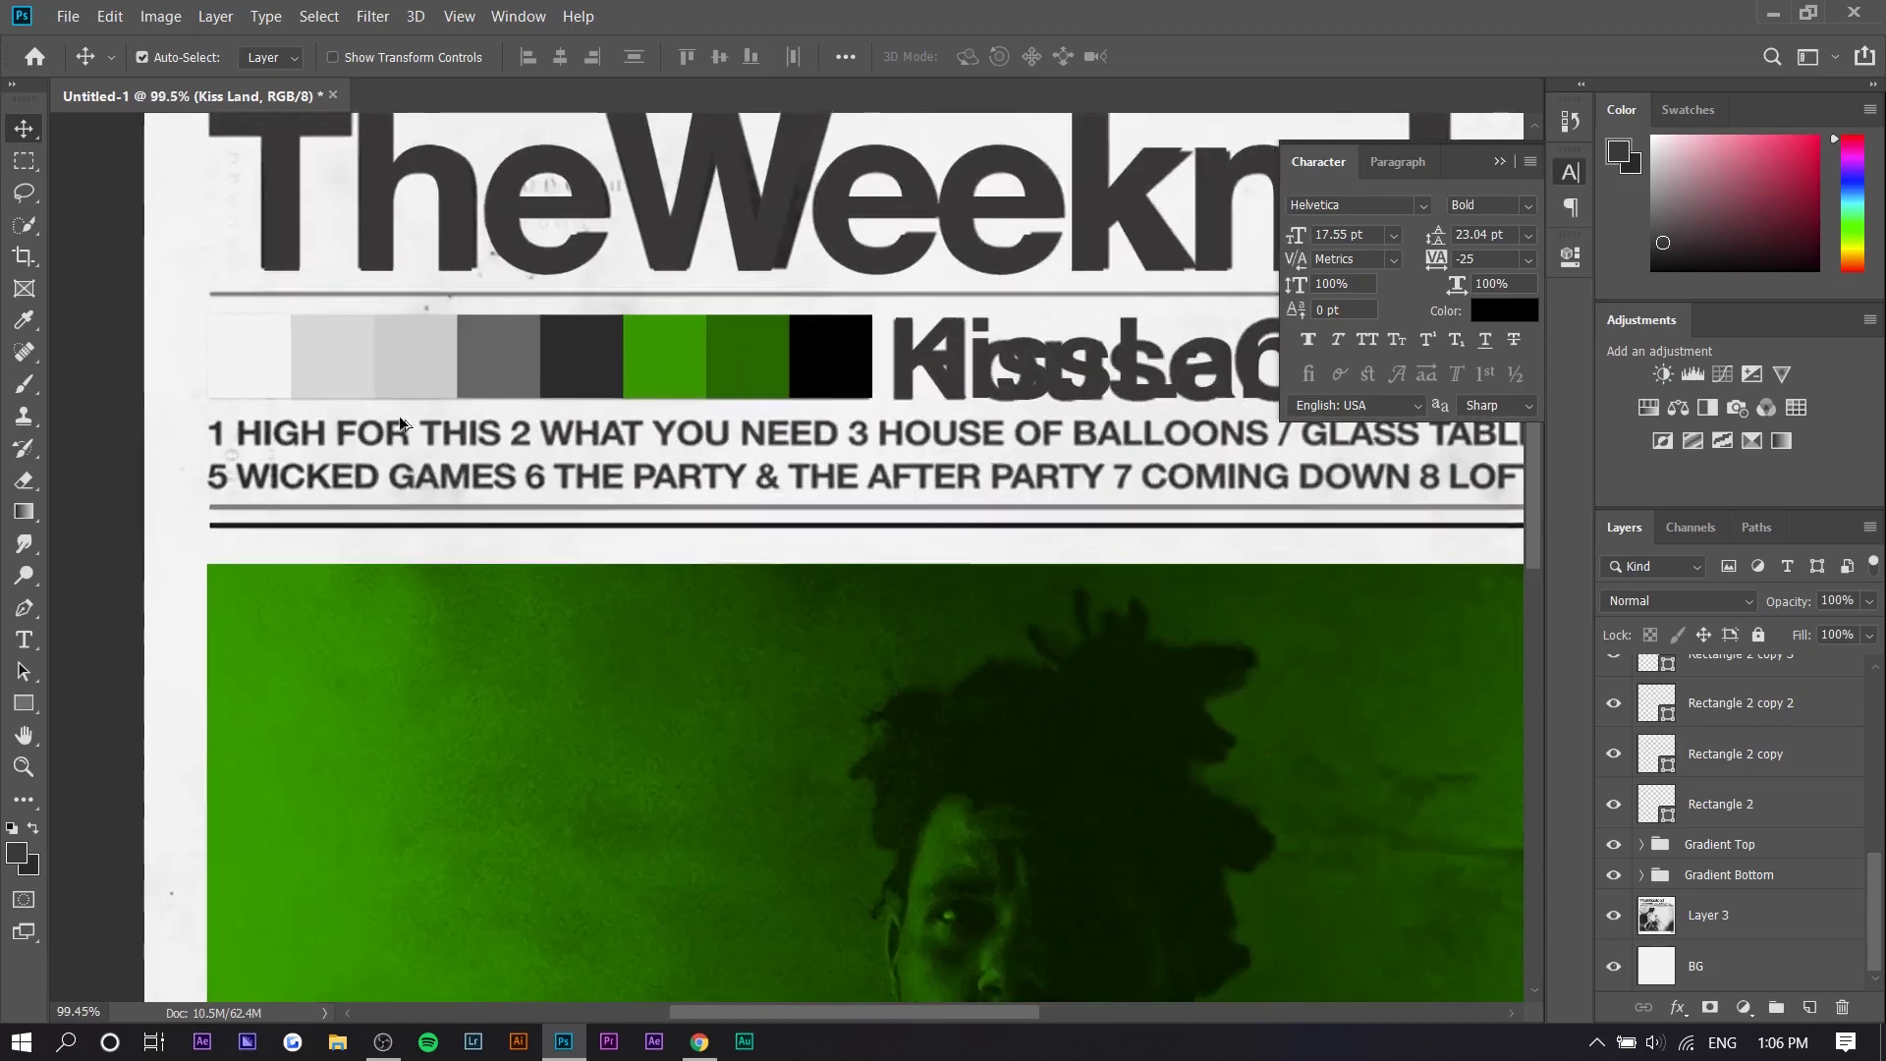
scroll(589, 453, "up", 4)
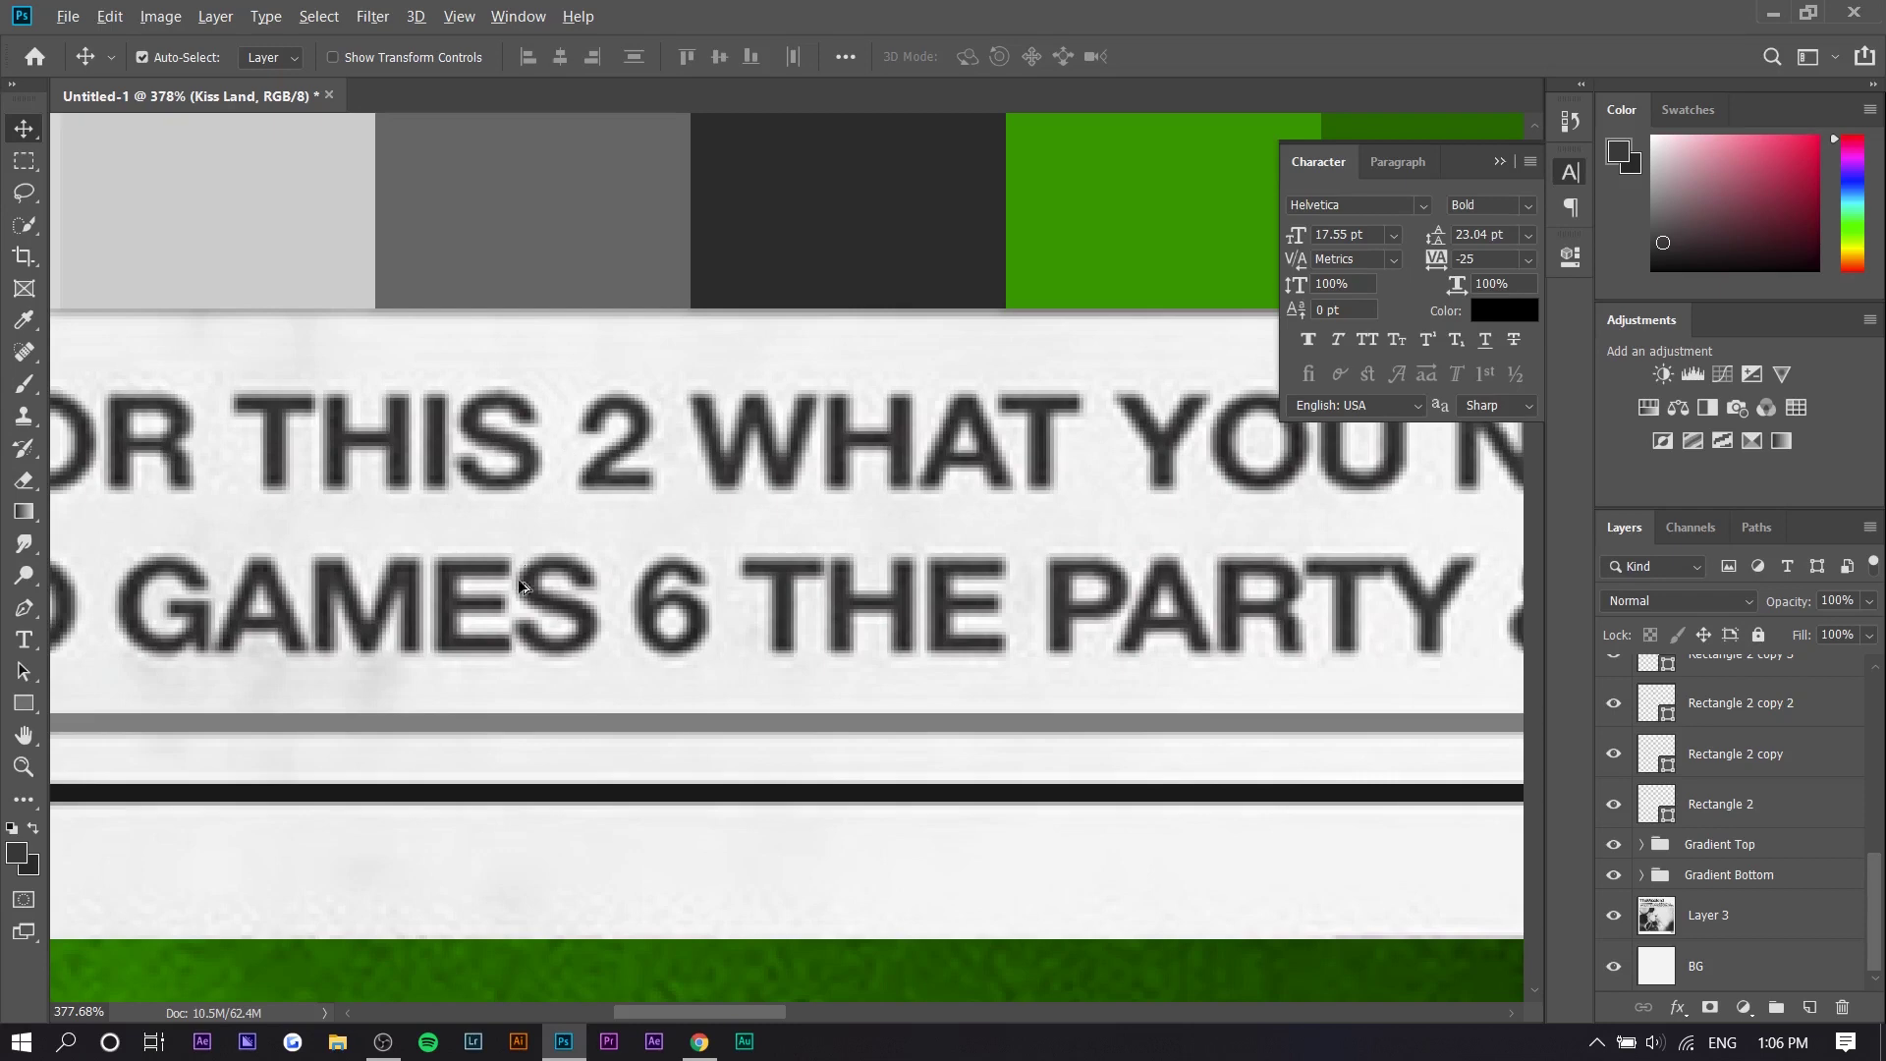
scroll(521, 587, "down", 5)
left_click_drag(811, 1019, 768, 1017)
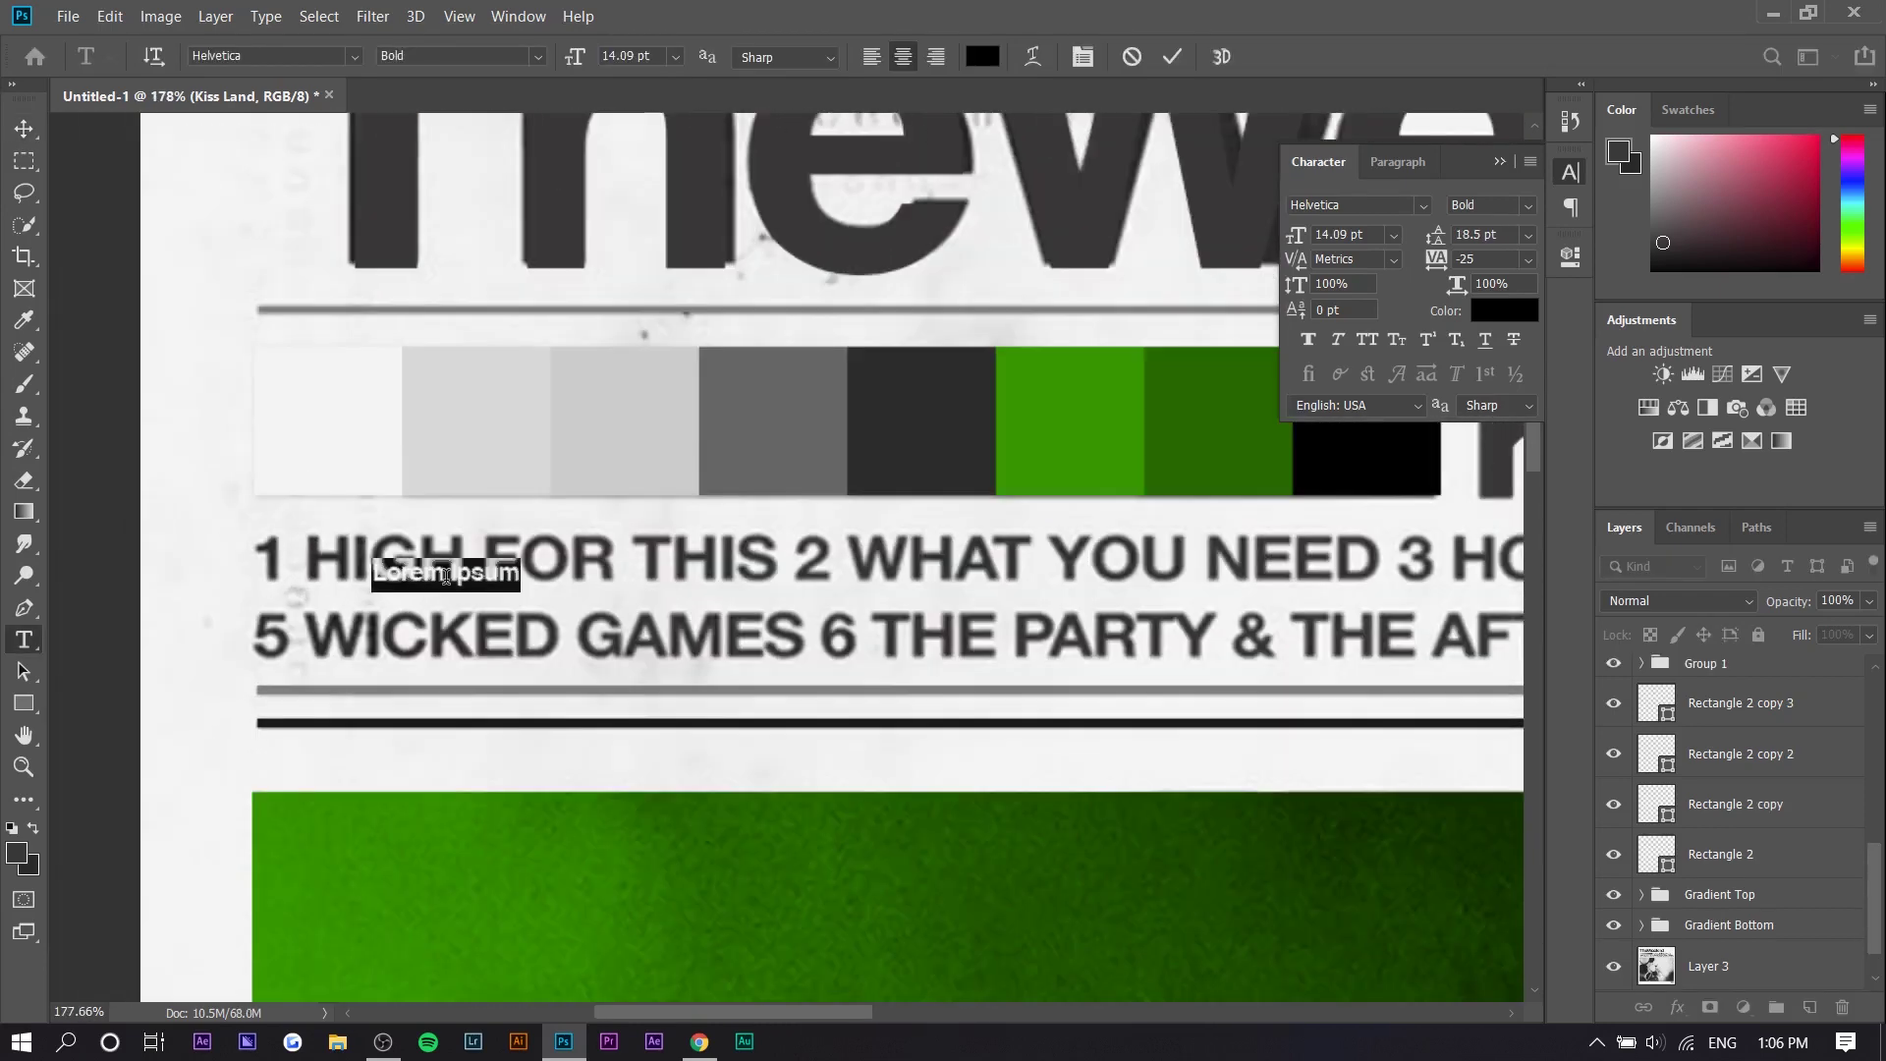
key("BackSpace")
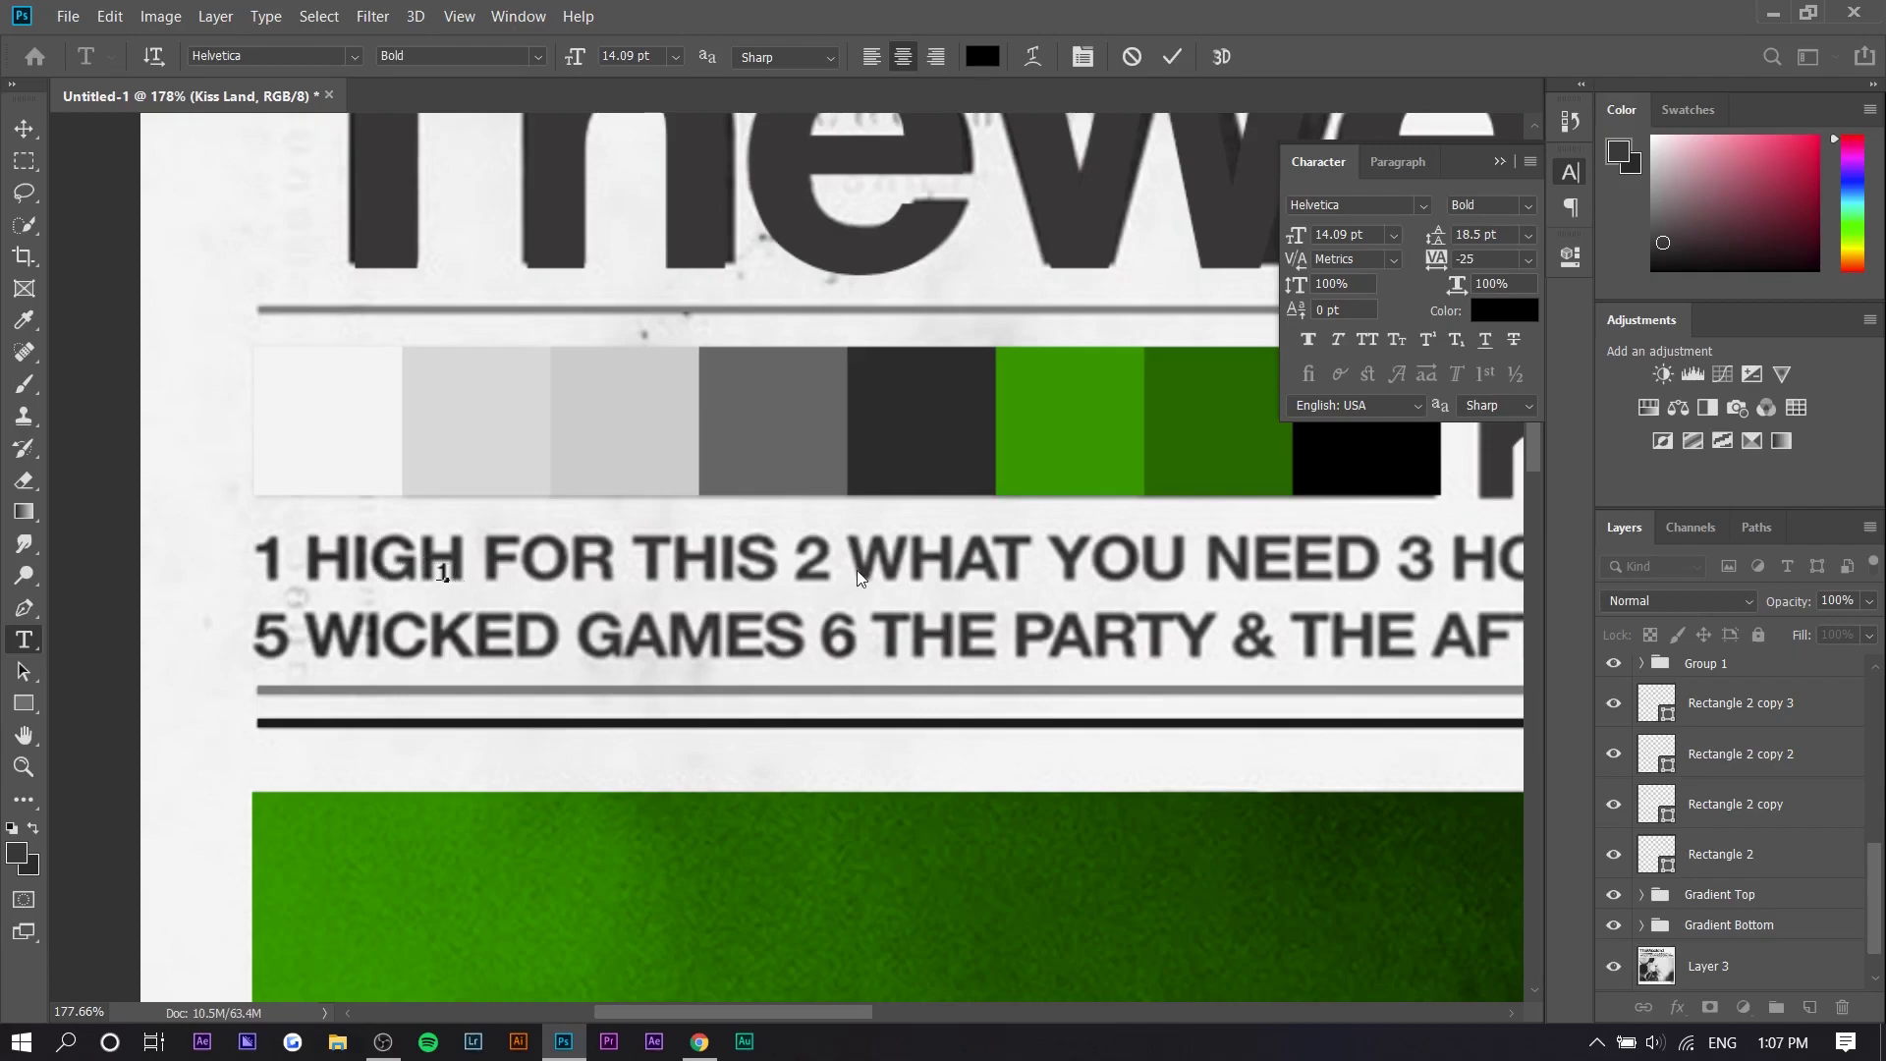
type("1")
key("alt+Tab")
key("alt+Tab")
type("PROFESSIONAL")
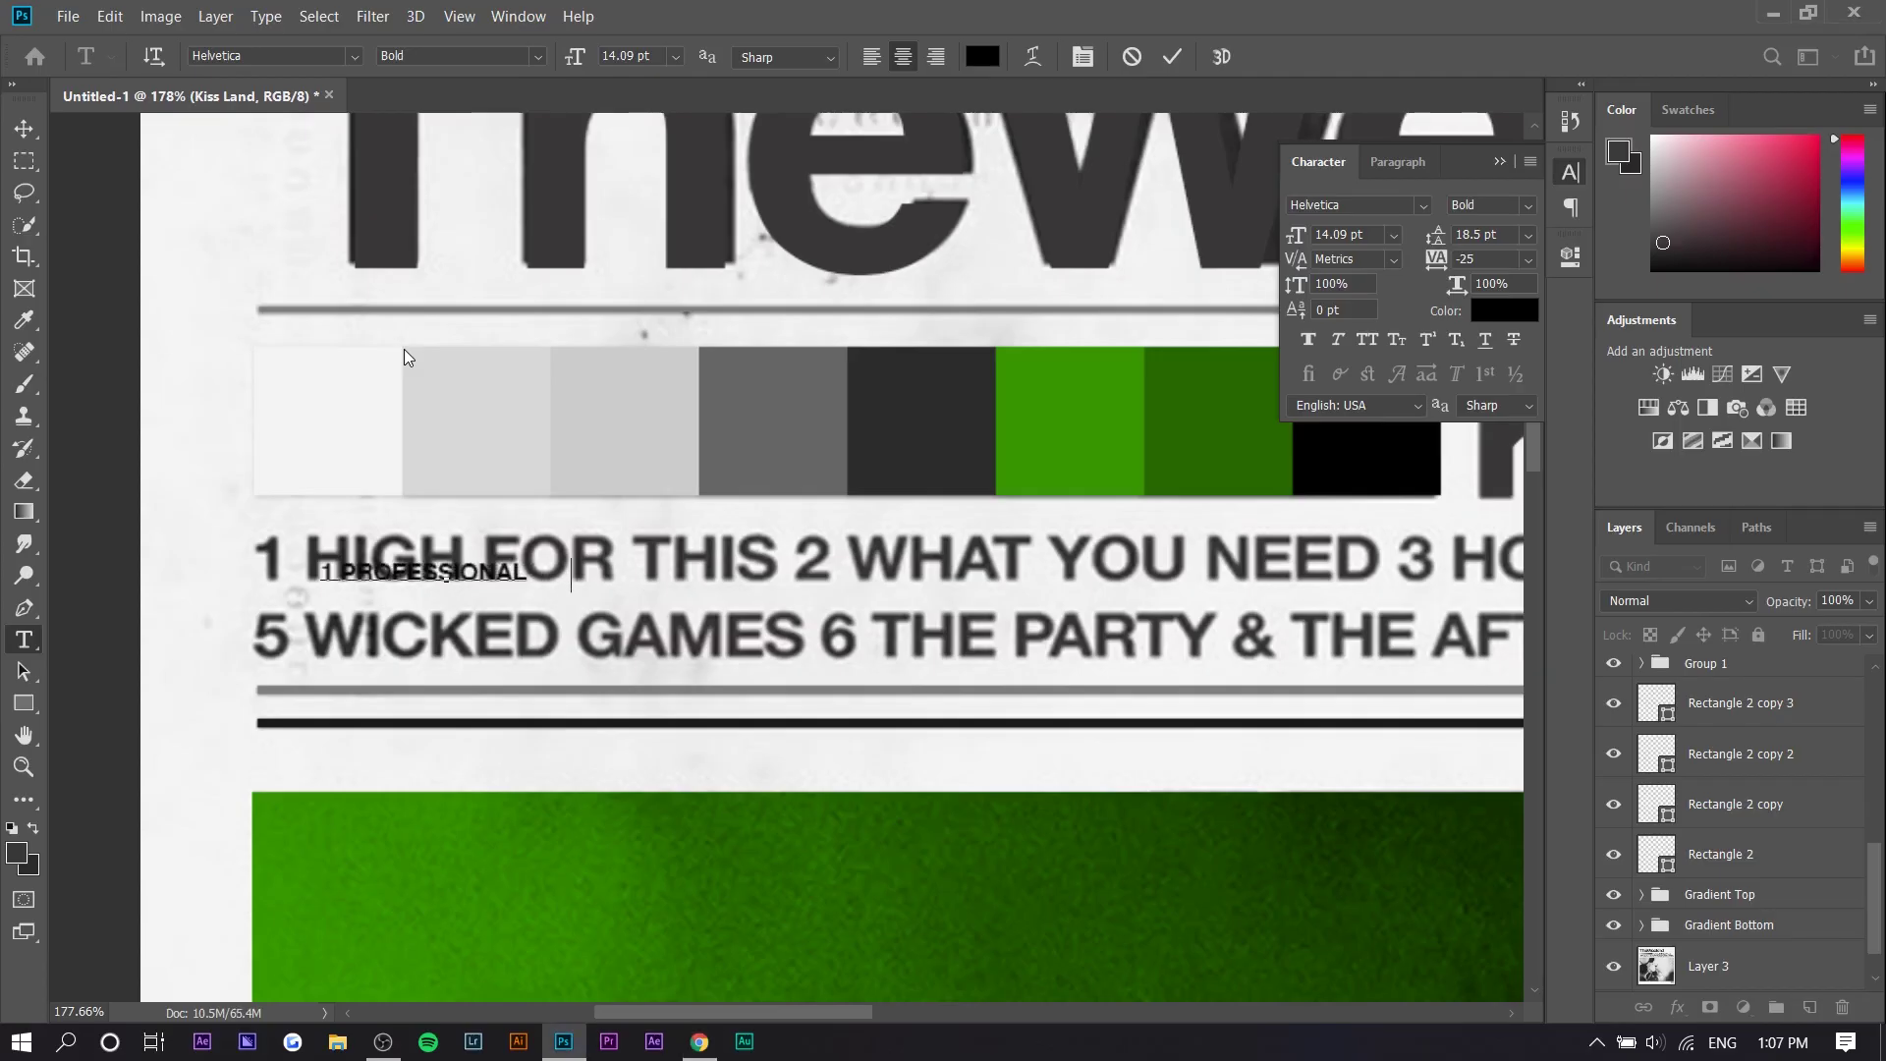
type(" 2")
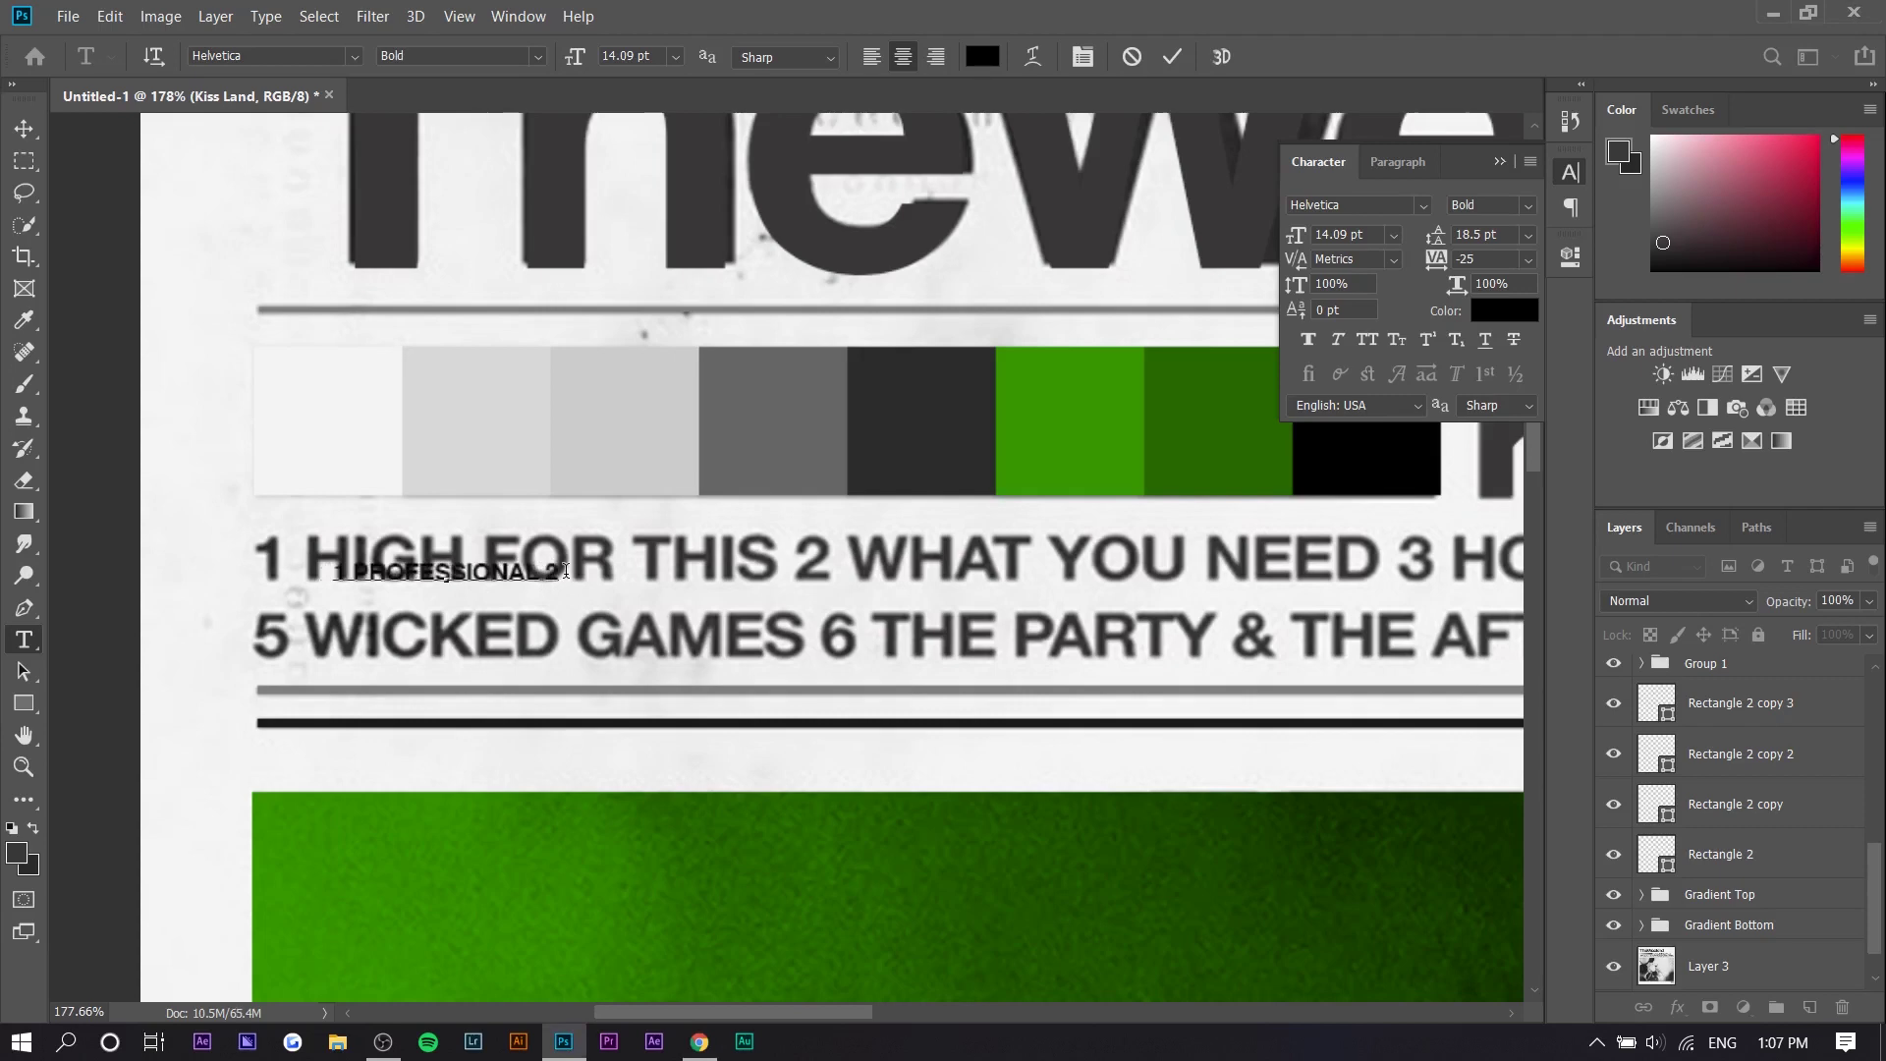
Step: Enlarge the track text to 36.68 pt and extend it with THE TOWN 3 ADAPTION 4 LOVE IN THE SKY 5 BELONG TO THE WORLD
left_click(24, 128)
type("THE T")
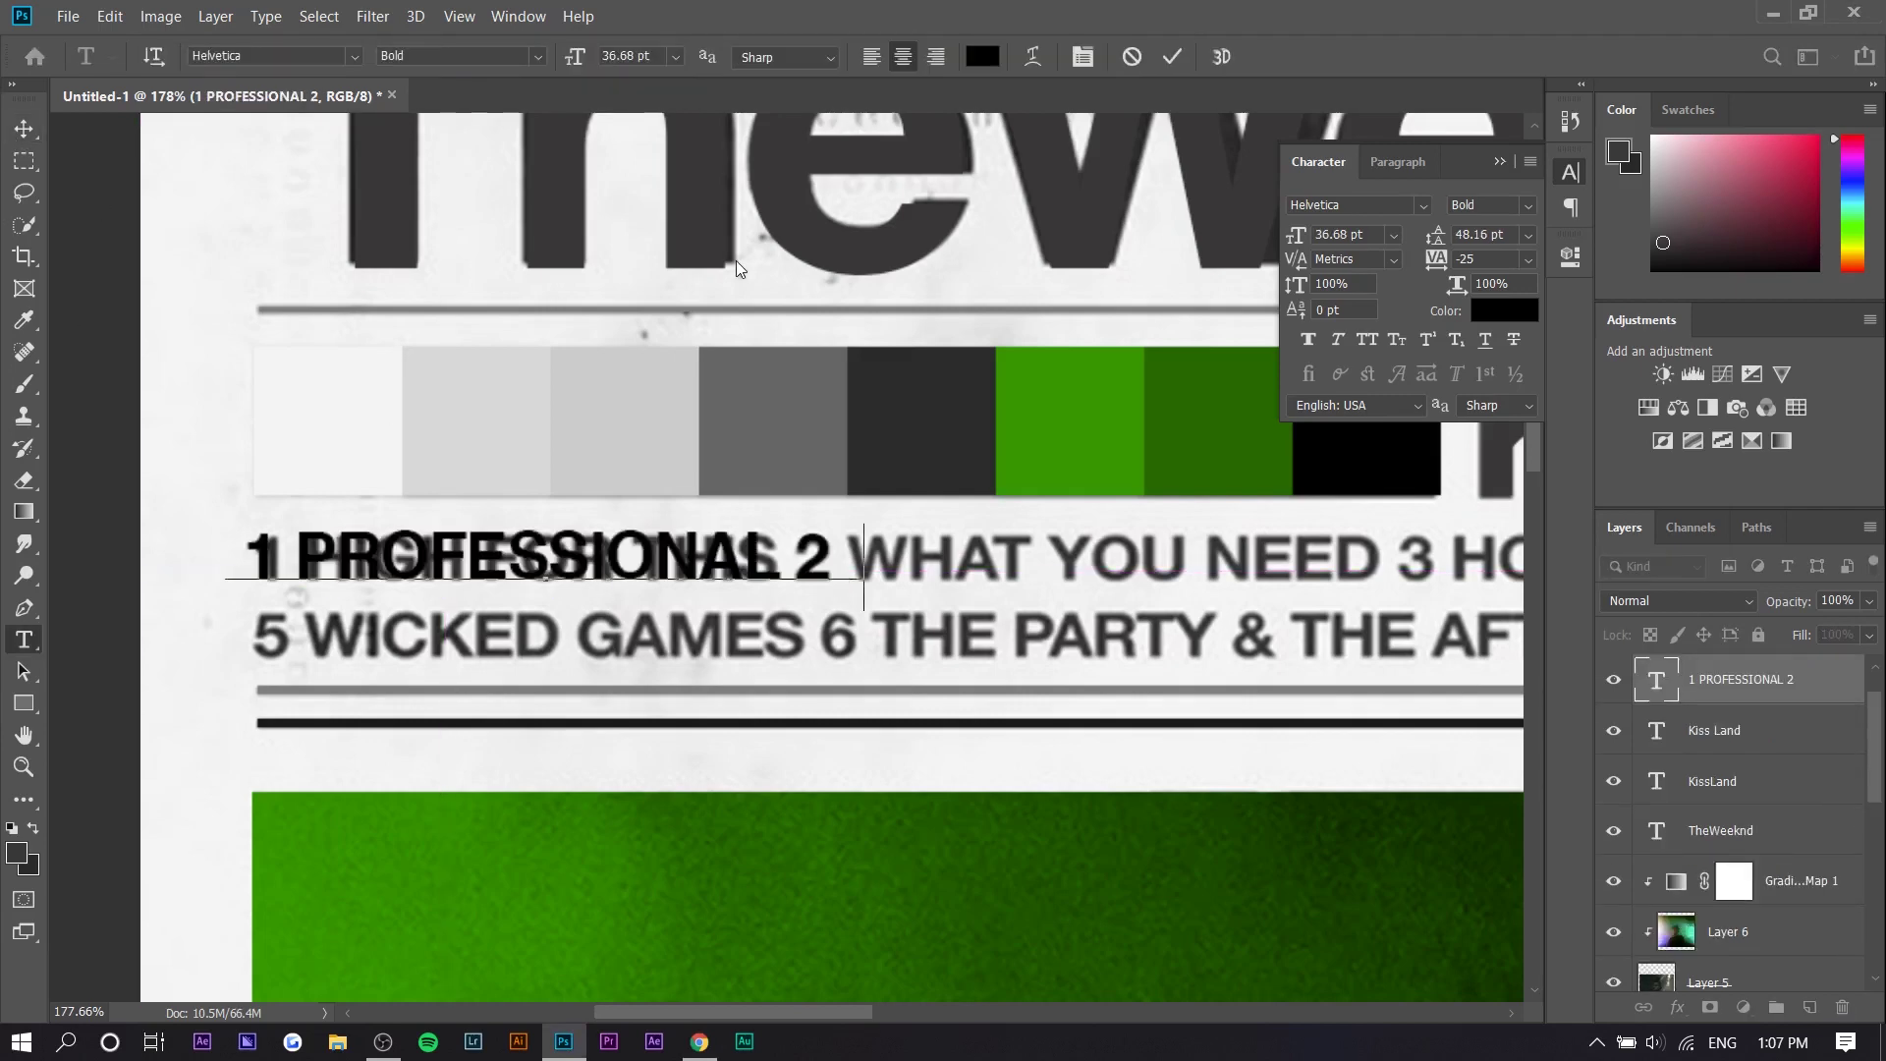
type("OWN 3")
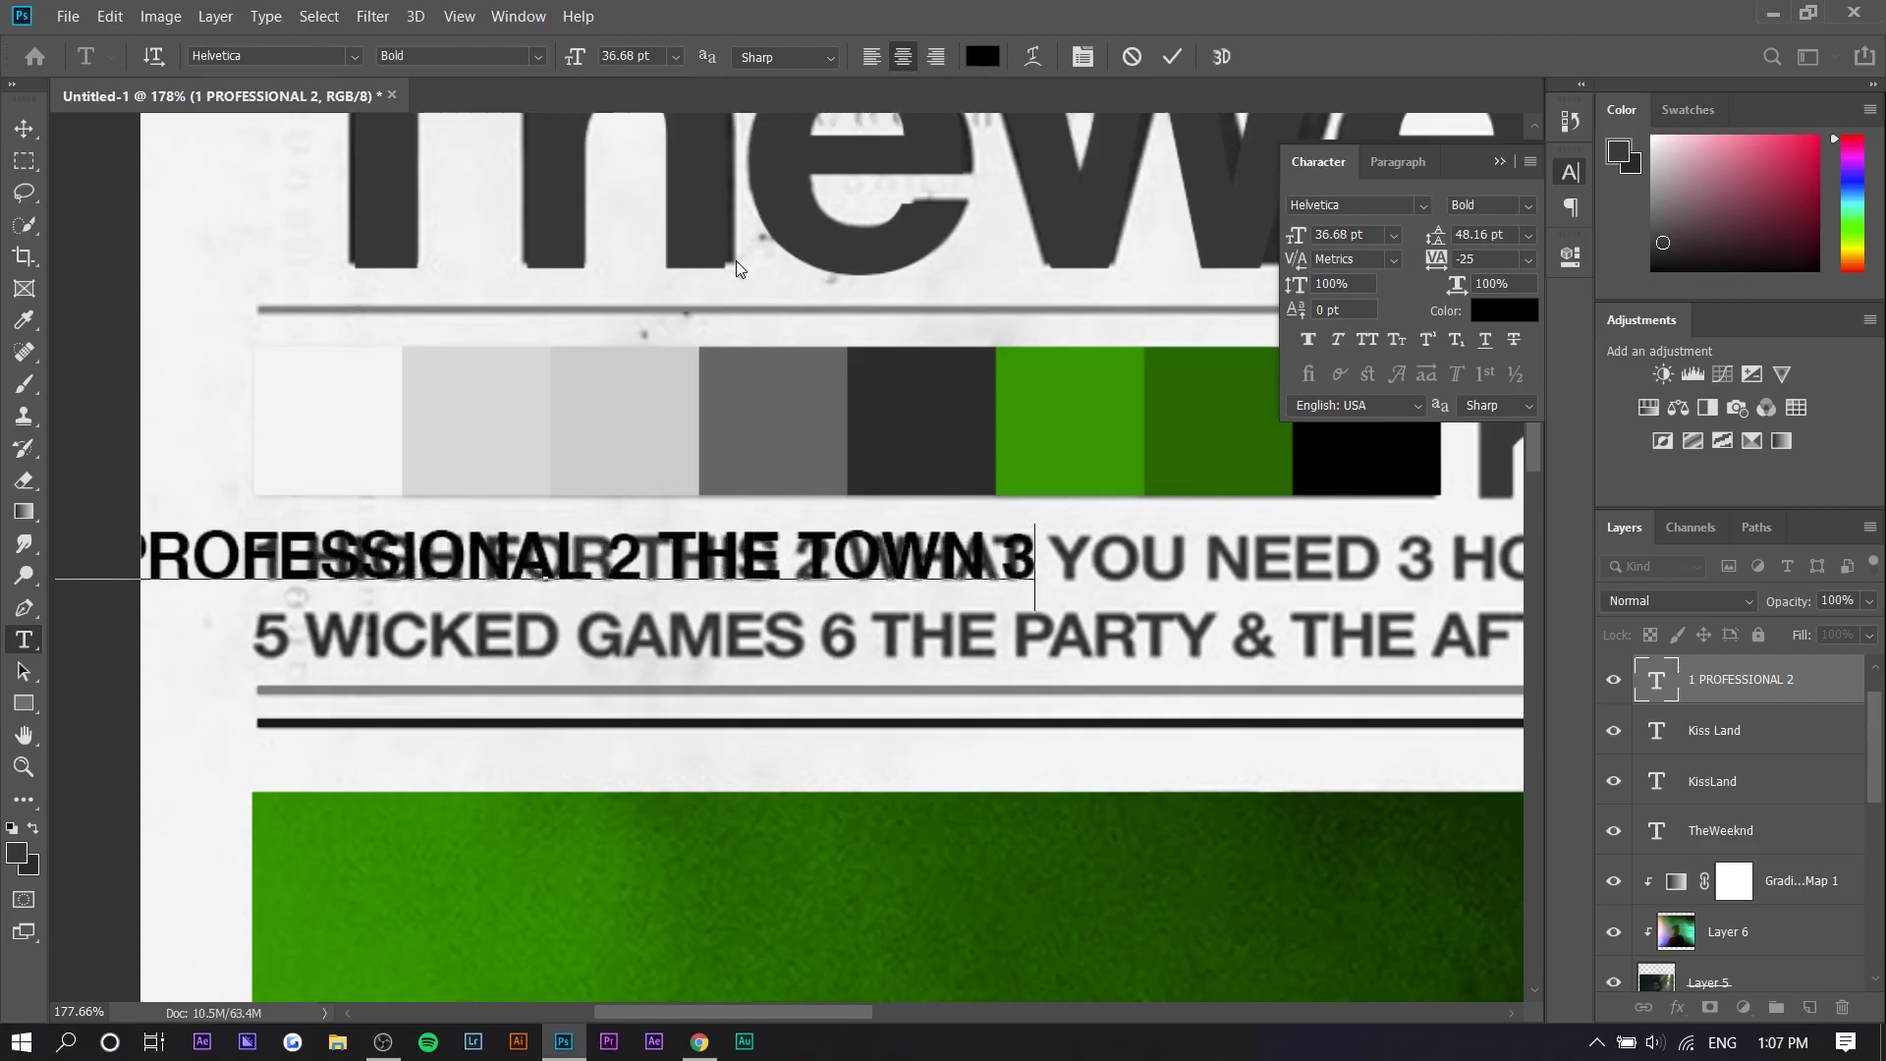
key("alt+Tab")
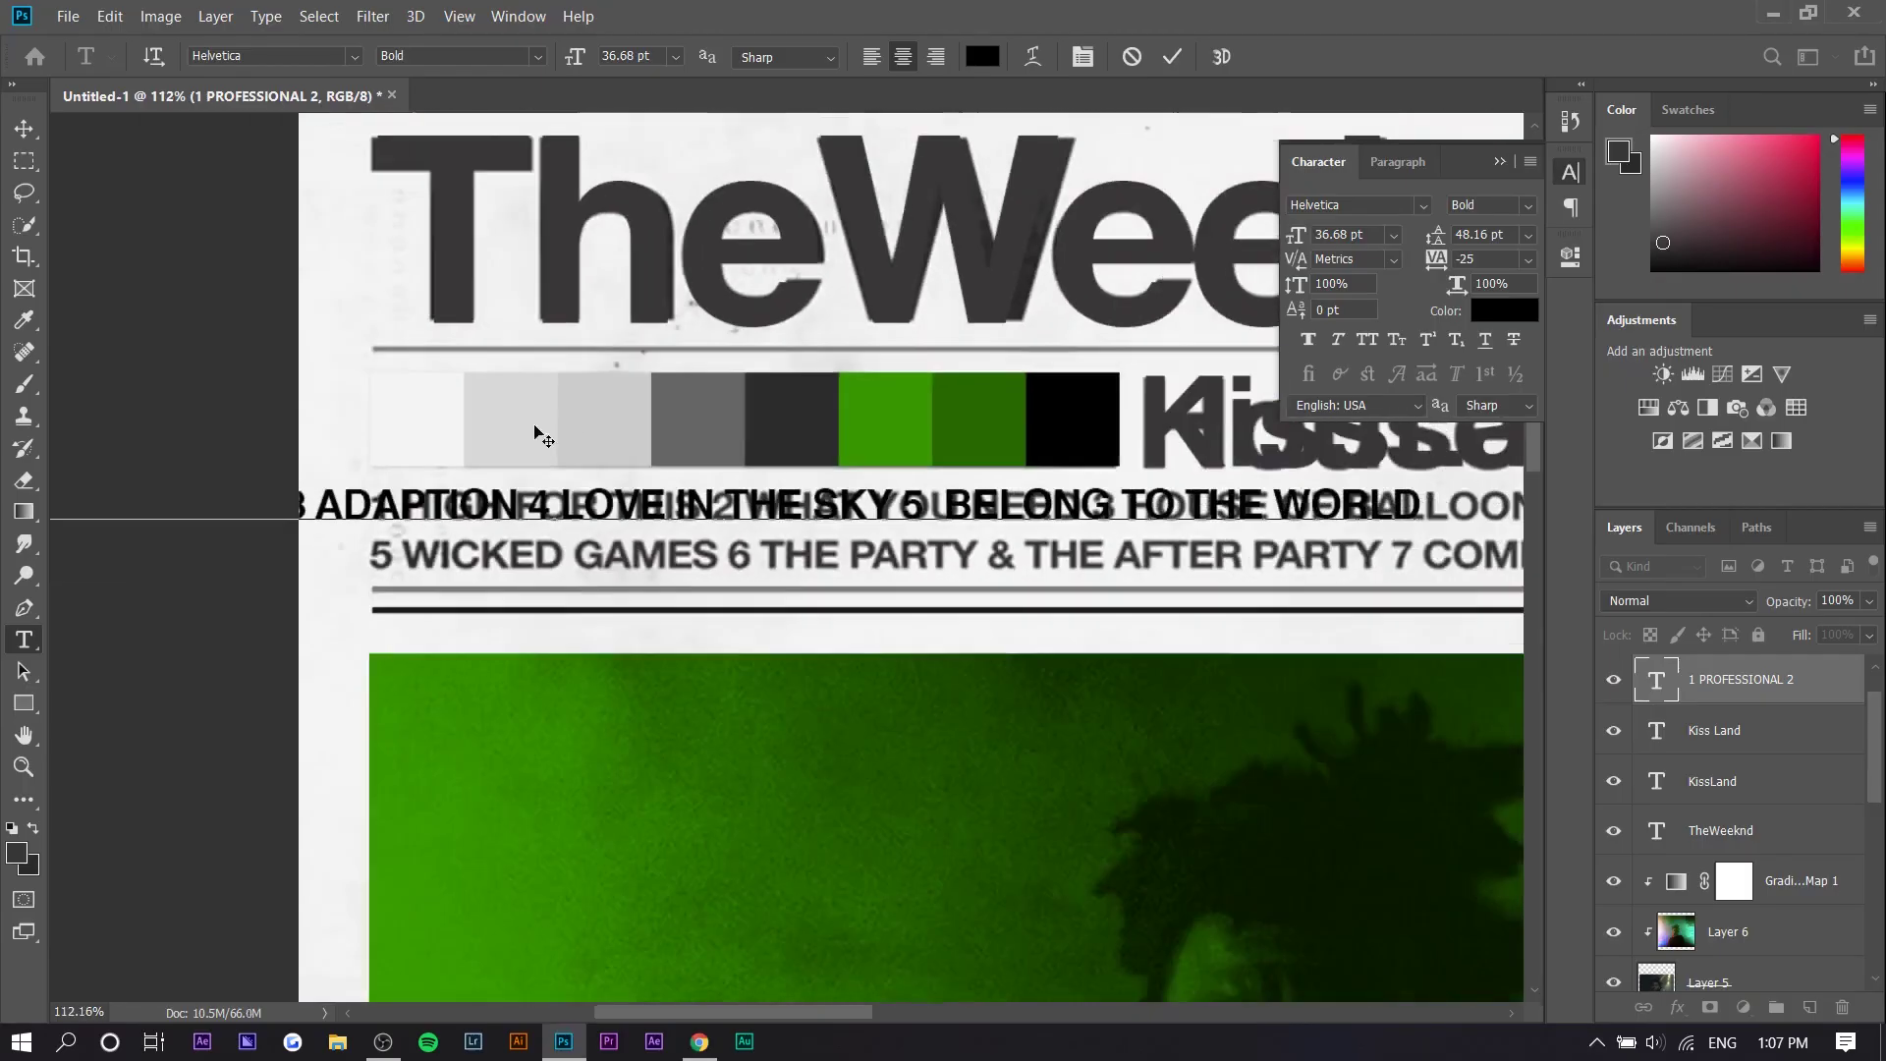
Step: Move the new track line over the first line of the original track list so their starting edges line up
scroll(295, 437, "down", 8)
left_click(23, 129)
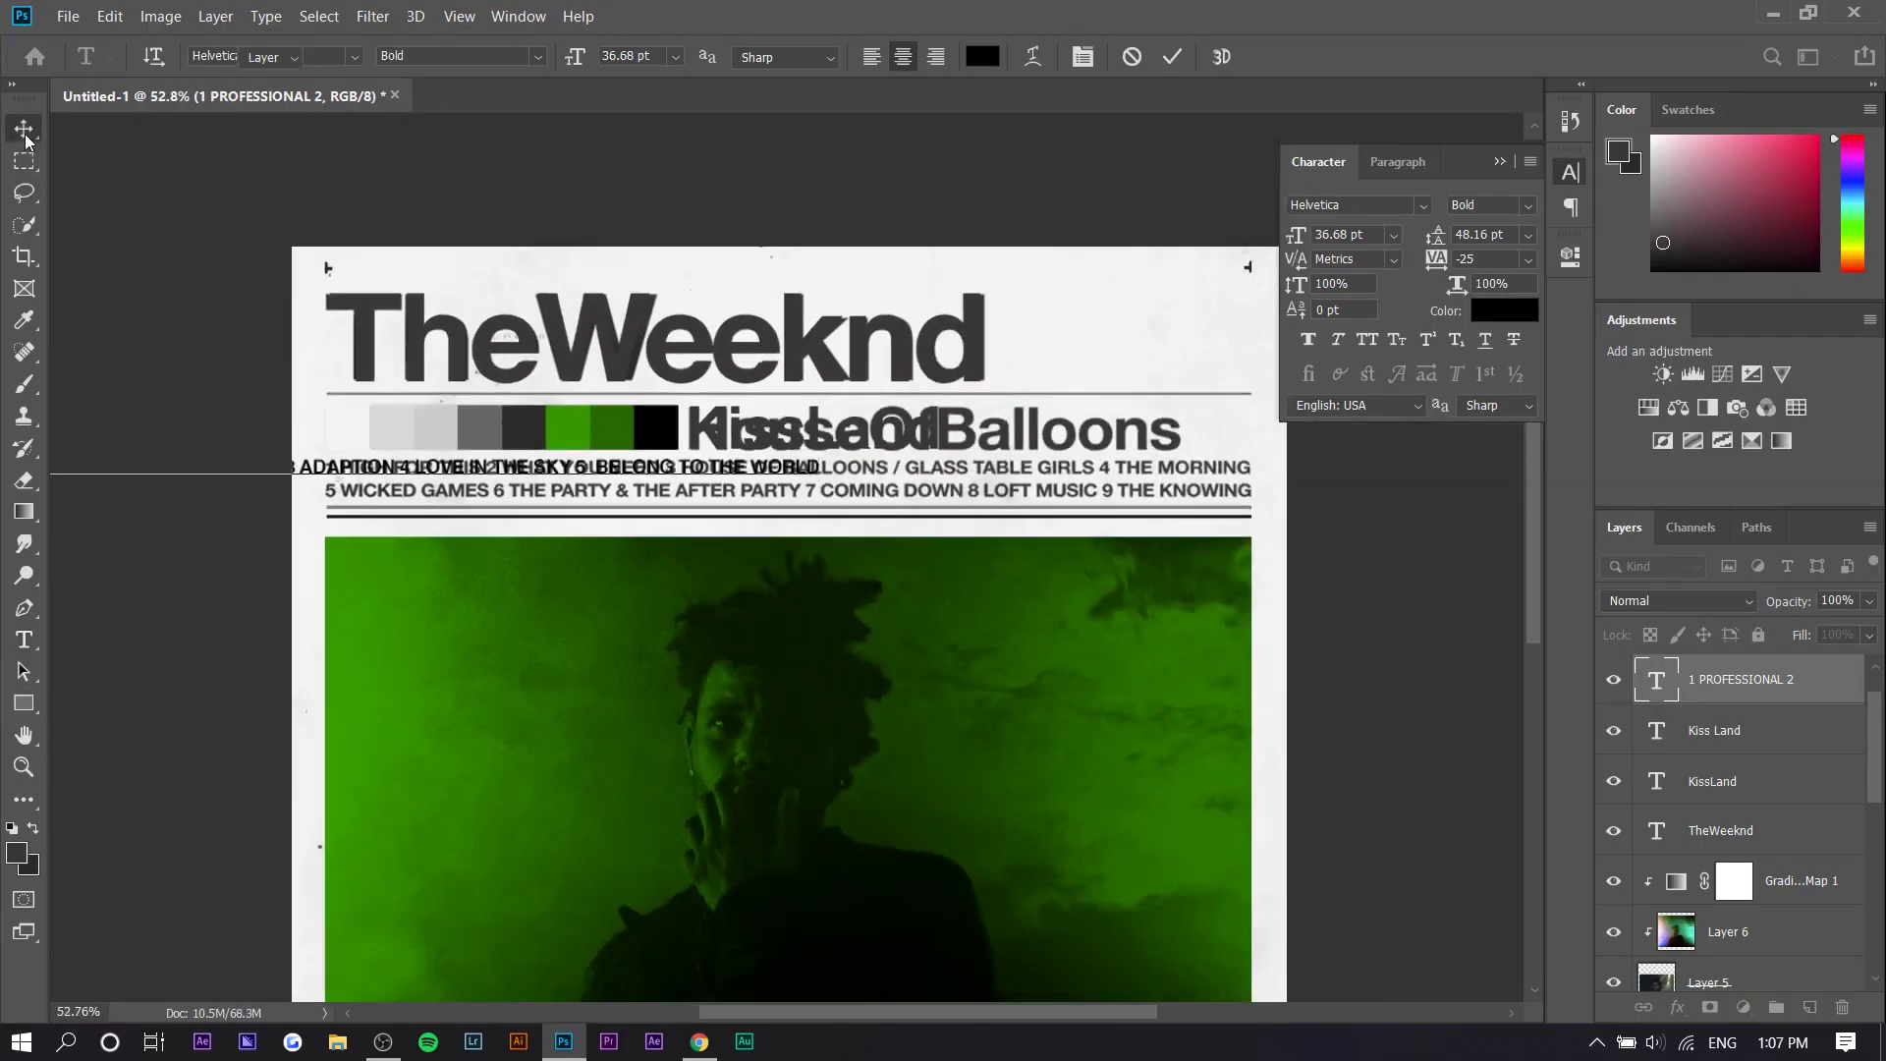
left_click_drag(579, 474, 908, 464)
key("alt+Tab")
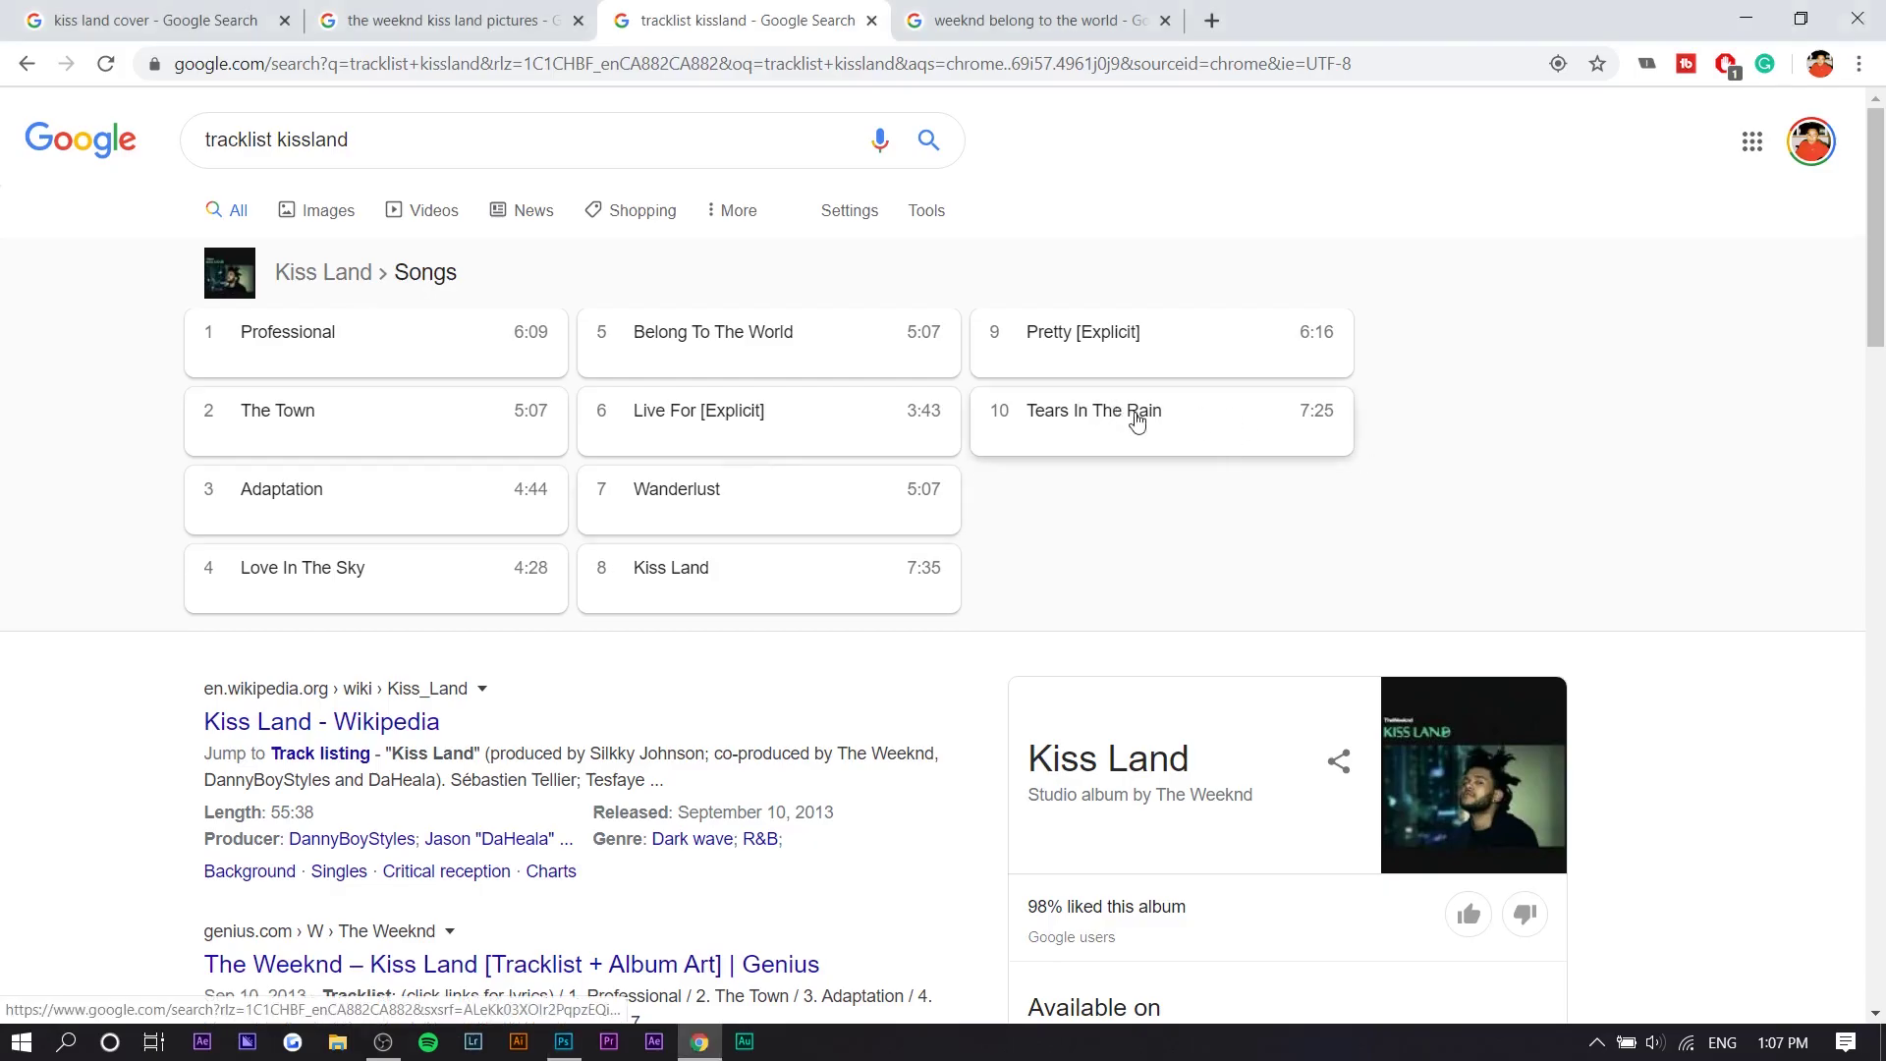
key("alt+Tab")
scroll(924, 476, "up", 5)
scroll(737, 471, "down", 5)
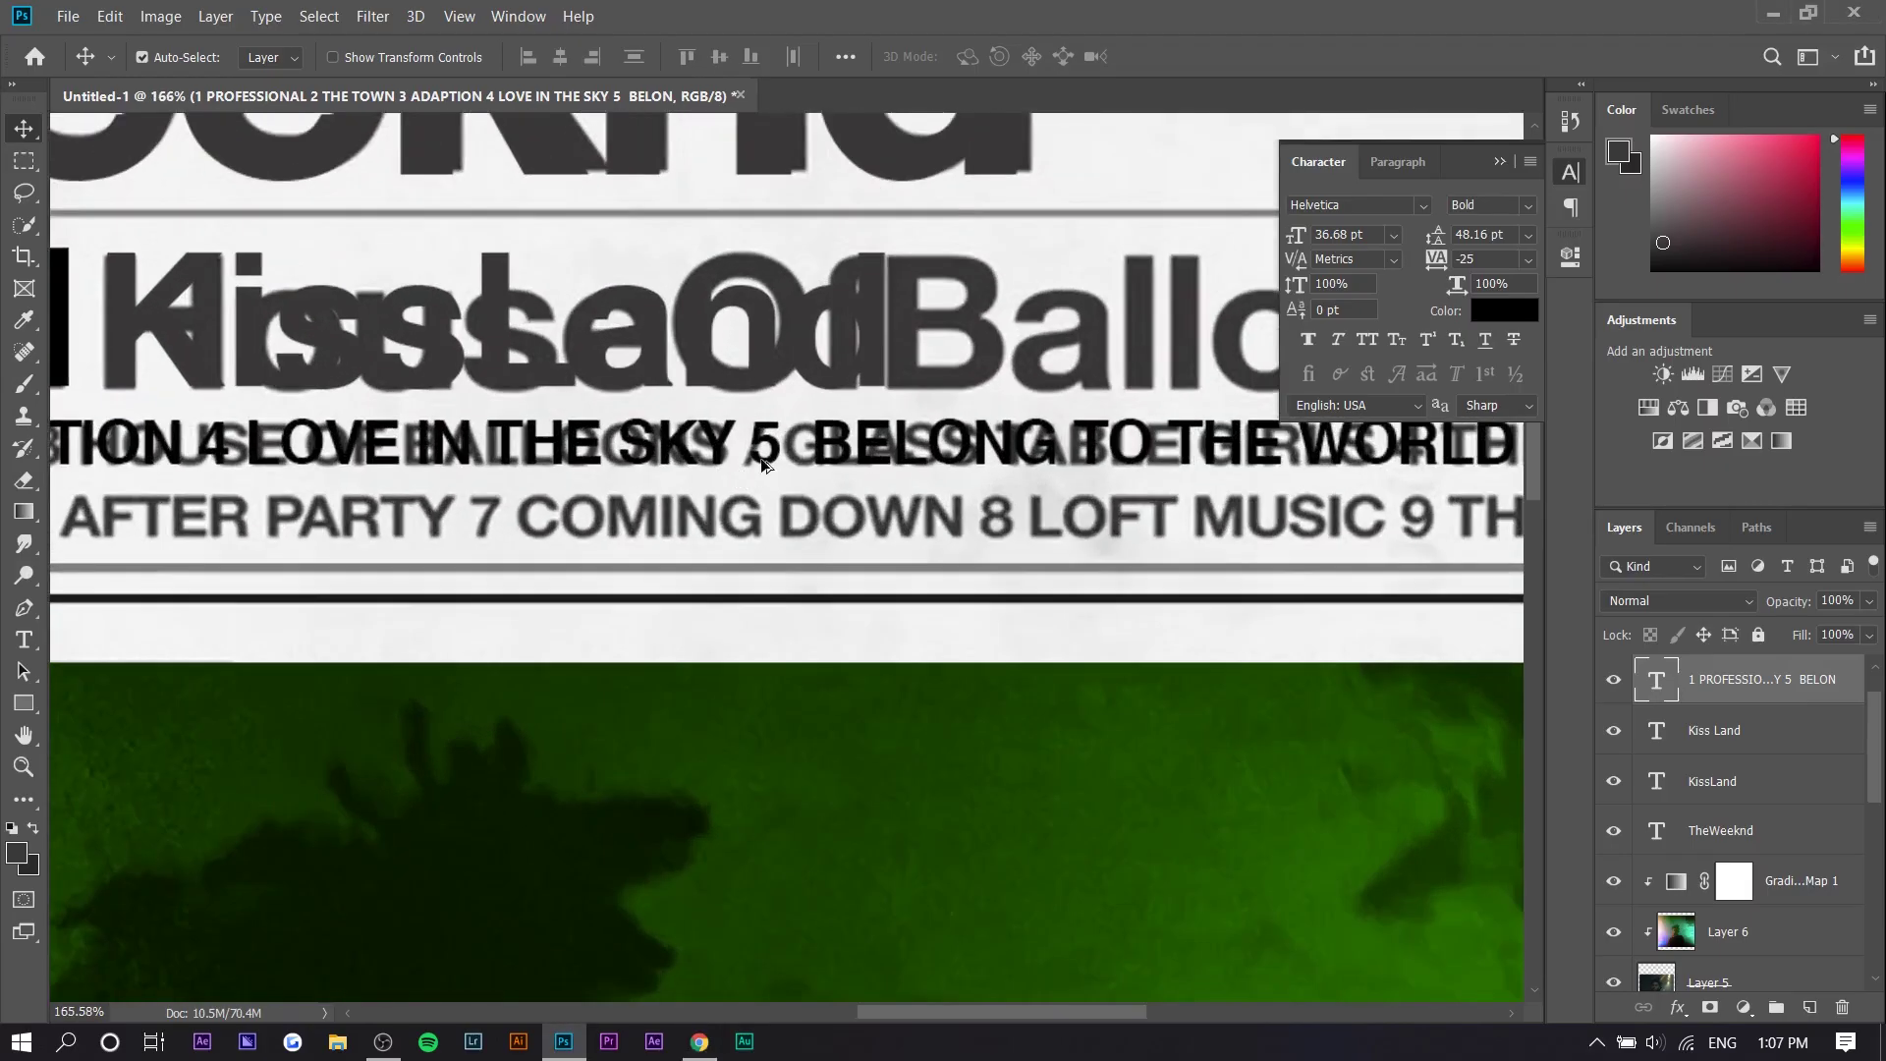
scroll(295, 471, "up", 6)
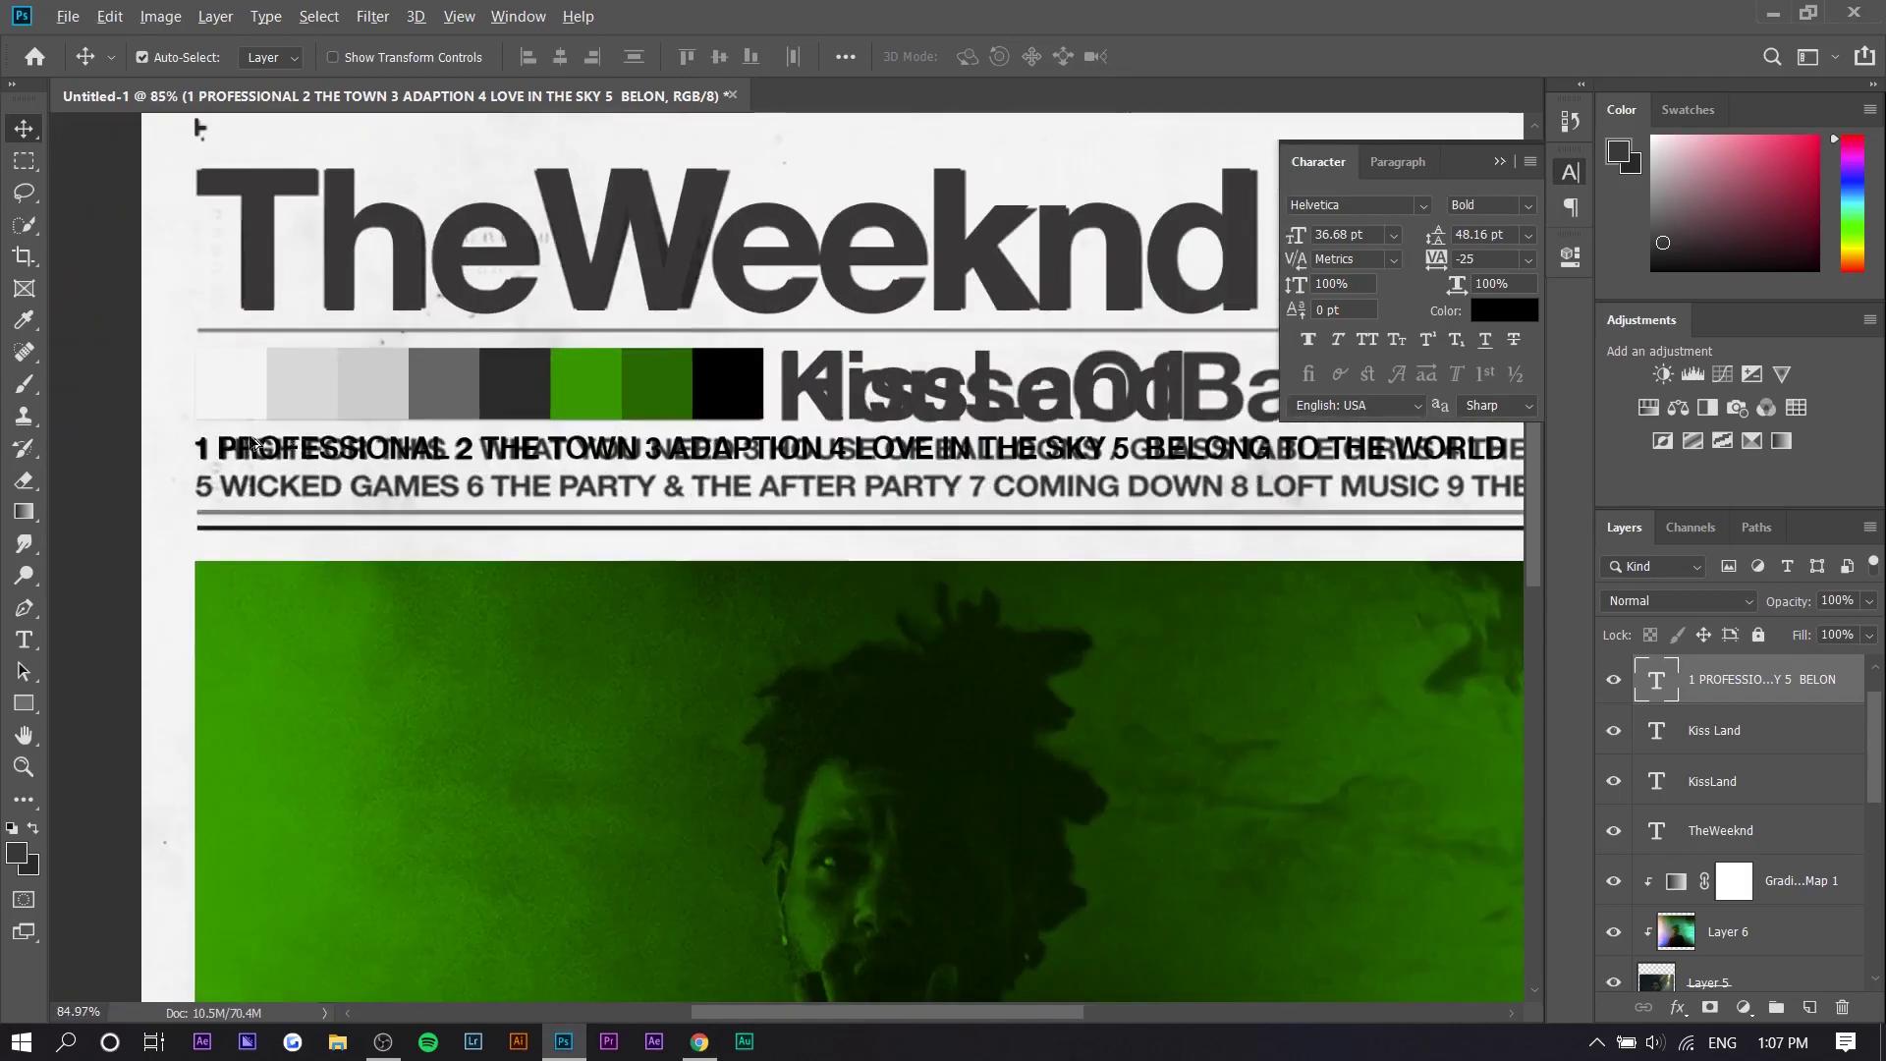
Step: Toggle the visibility of Layer 3 to compare the new track line with the original artwork
scroll(399, 653, "down", 8)
scroll(1659, 858, "down", 4)
scroll(1660, 857, "down", 2)
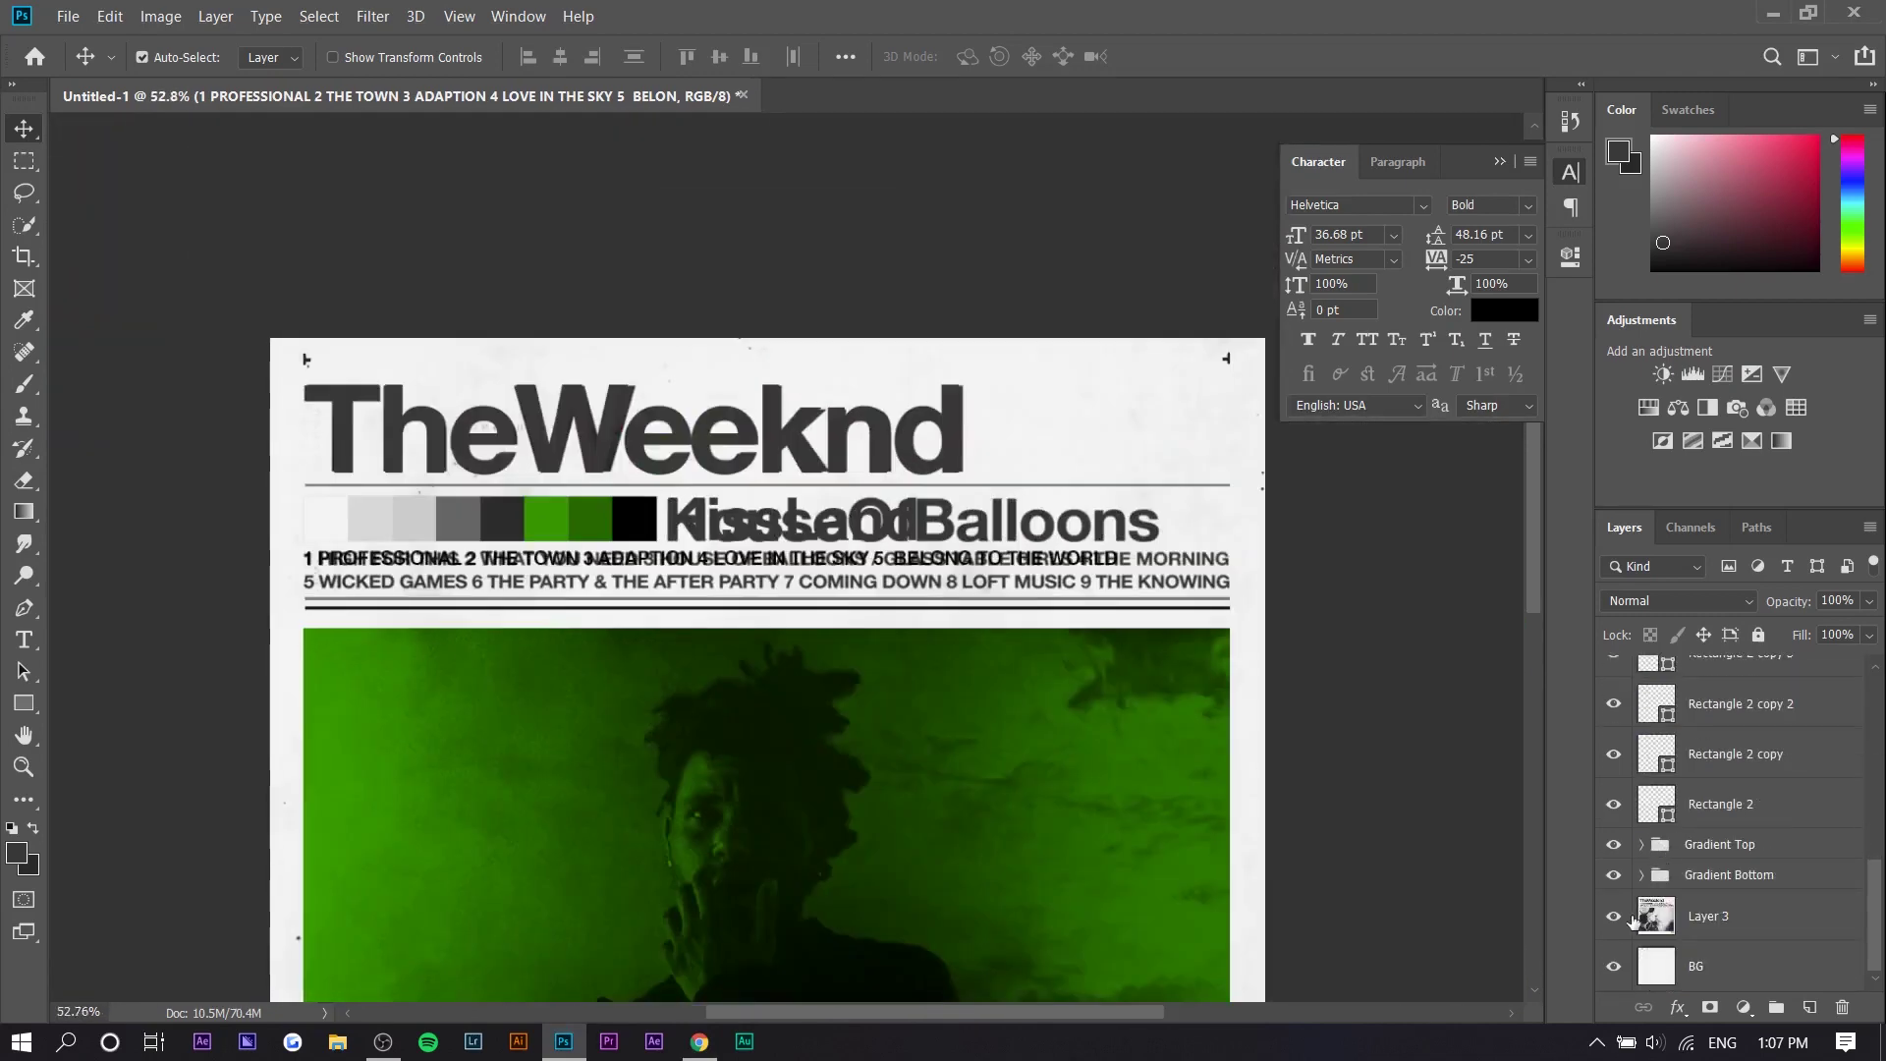
left_click(1613, 915)
scroll(1103, 589, "up", 5)
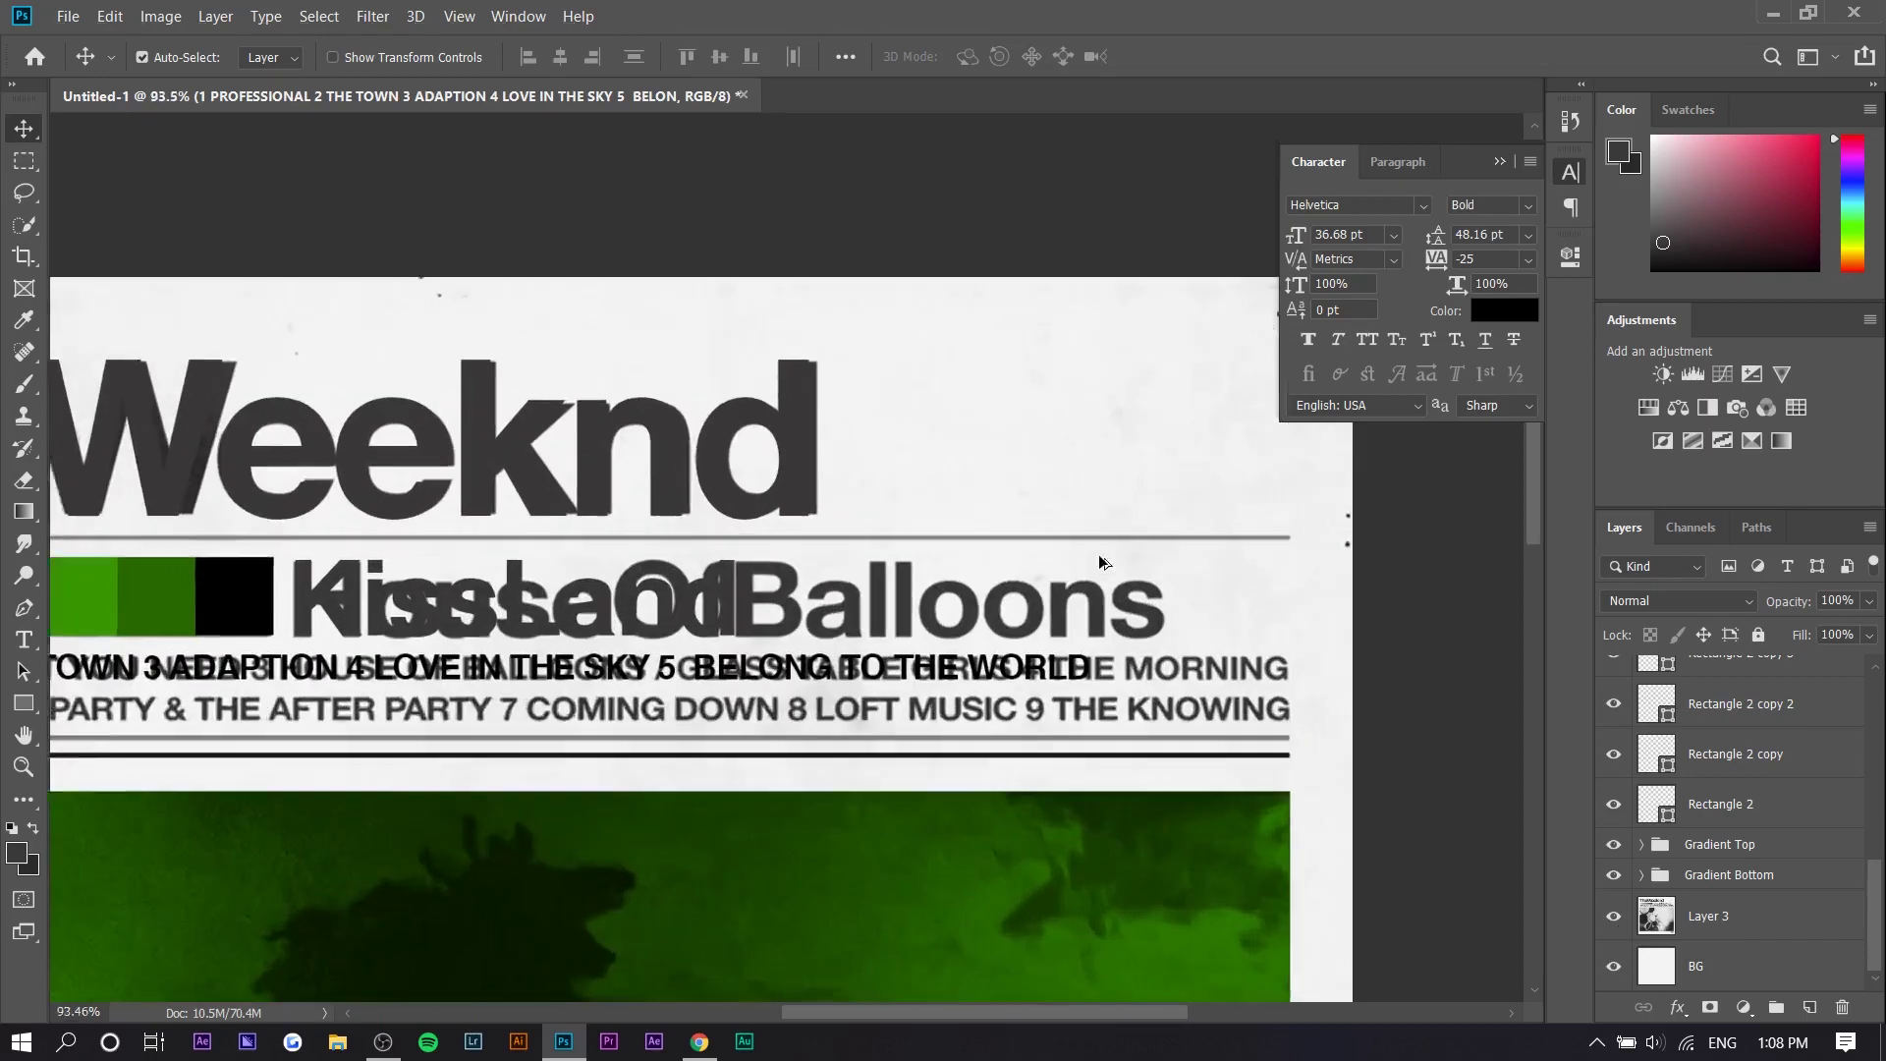
Step: Add a second line with the placeholder SSS after THE WORLD in the track list text
left_click(1036, 700)
key("t")
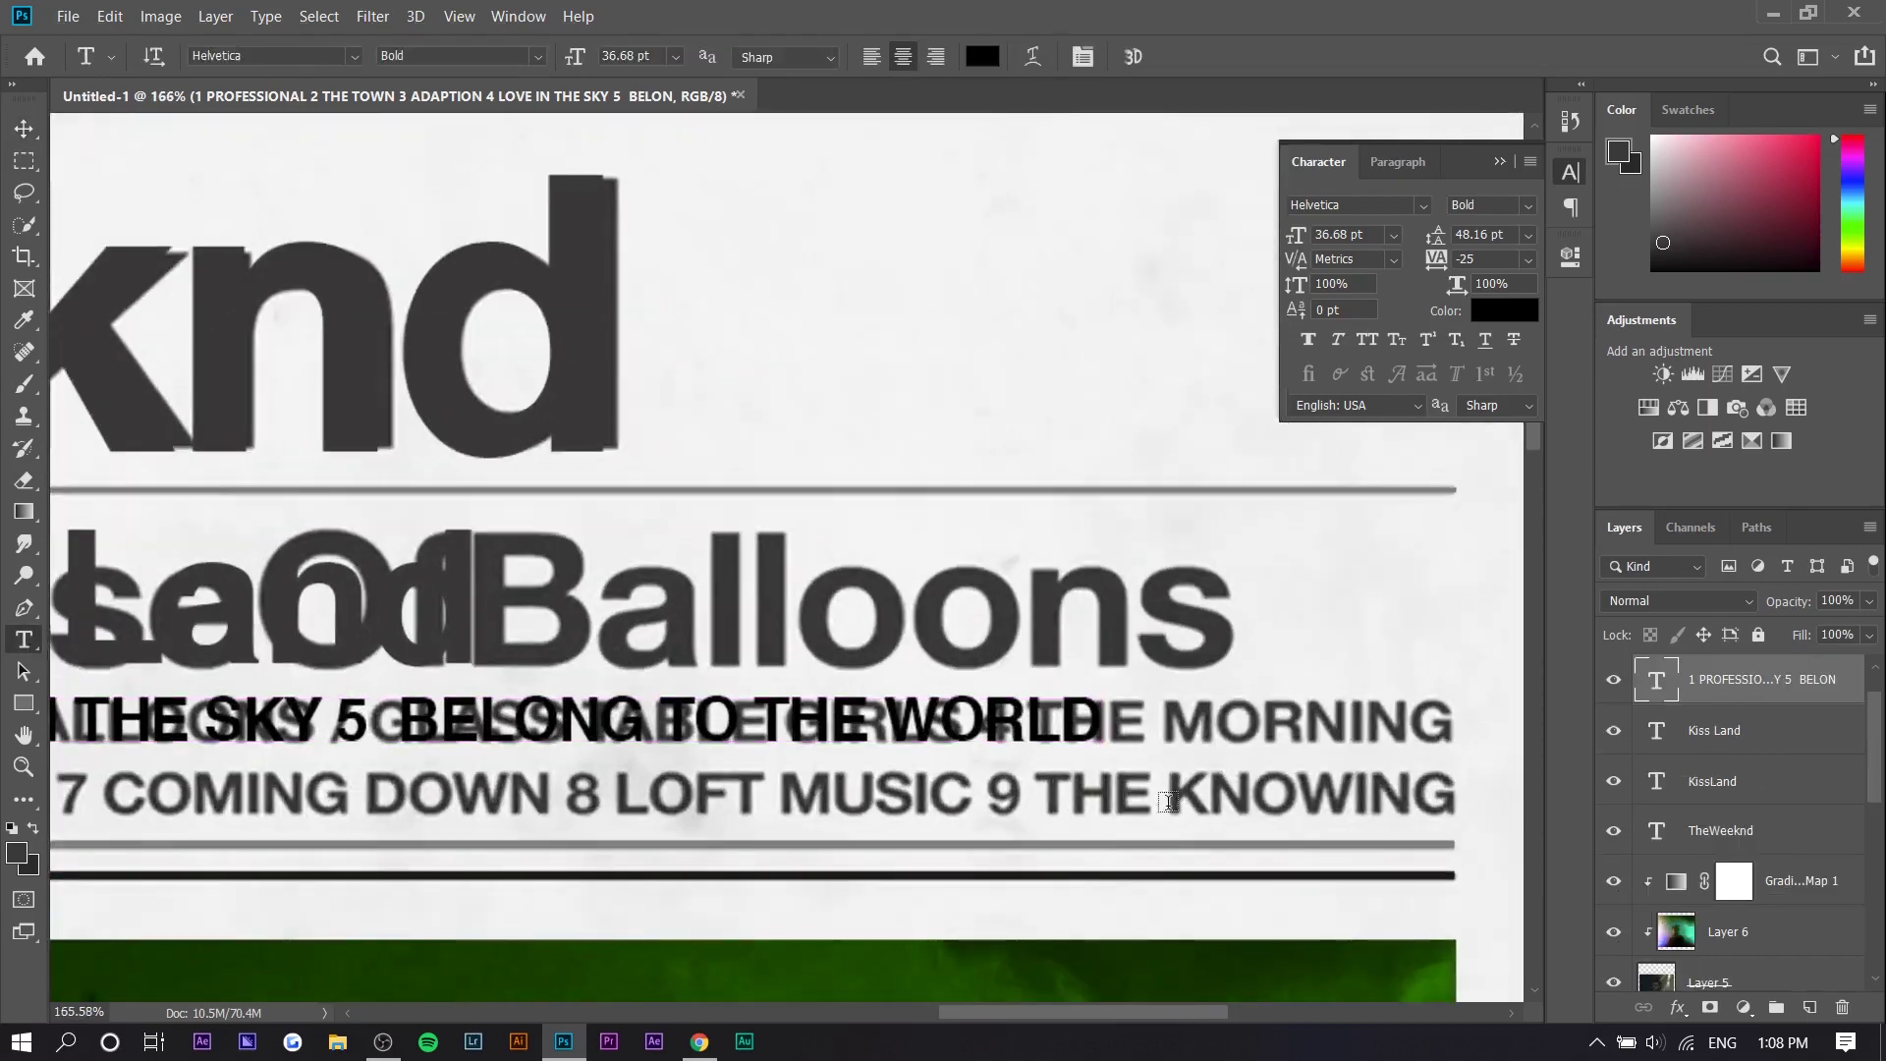
scroll(1093, 793, "up", 2)
scroll(1093, 794, "up", 1)
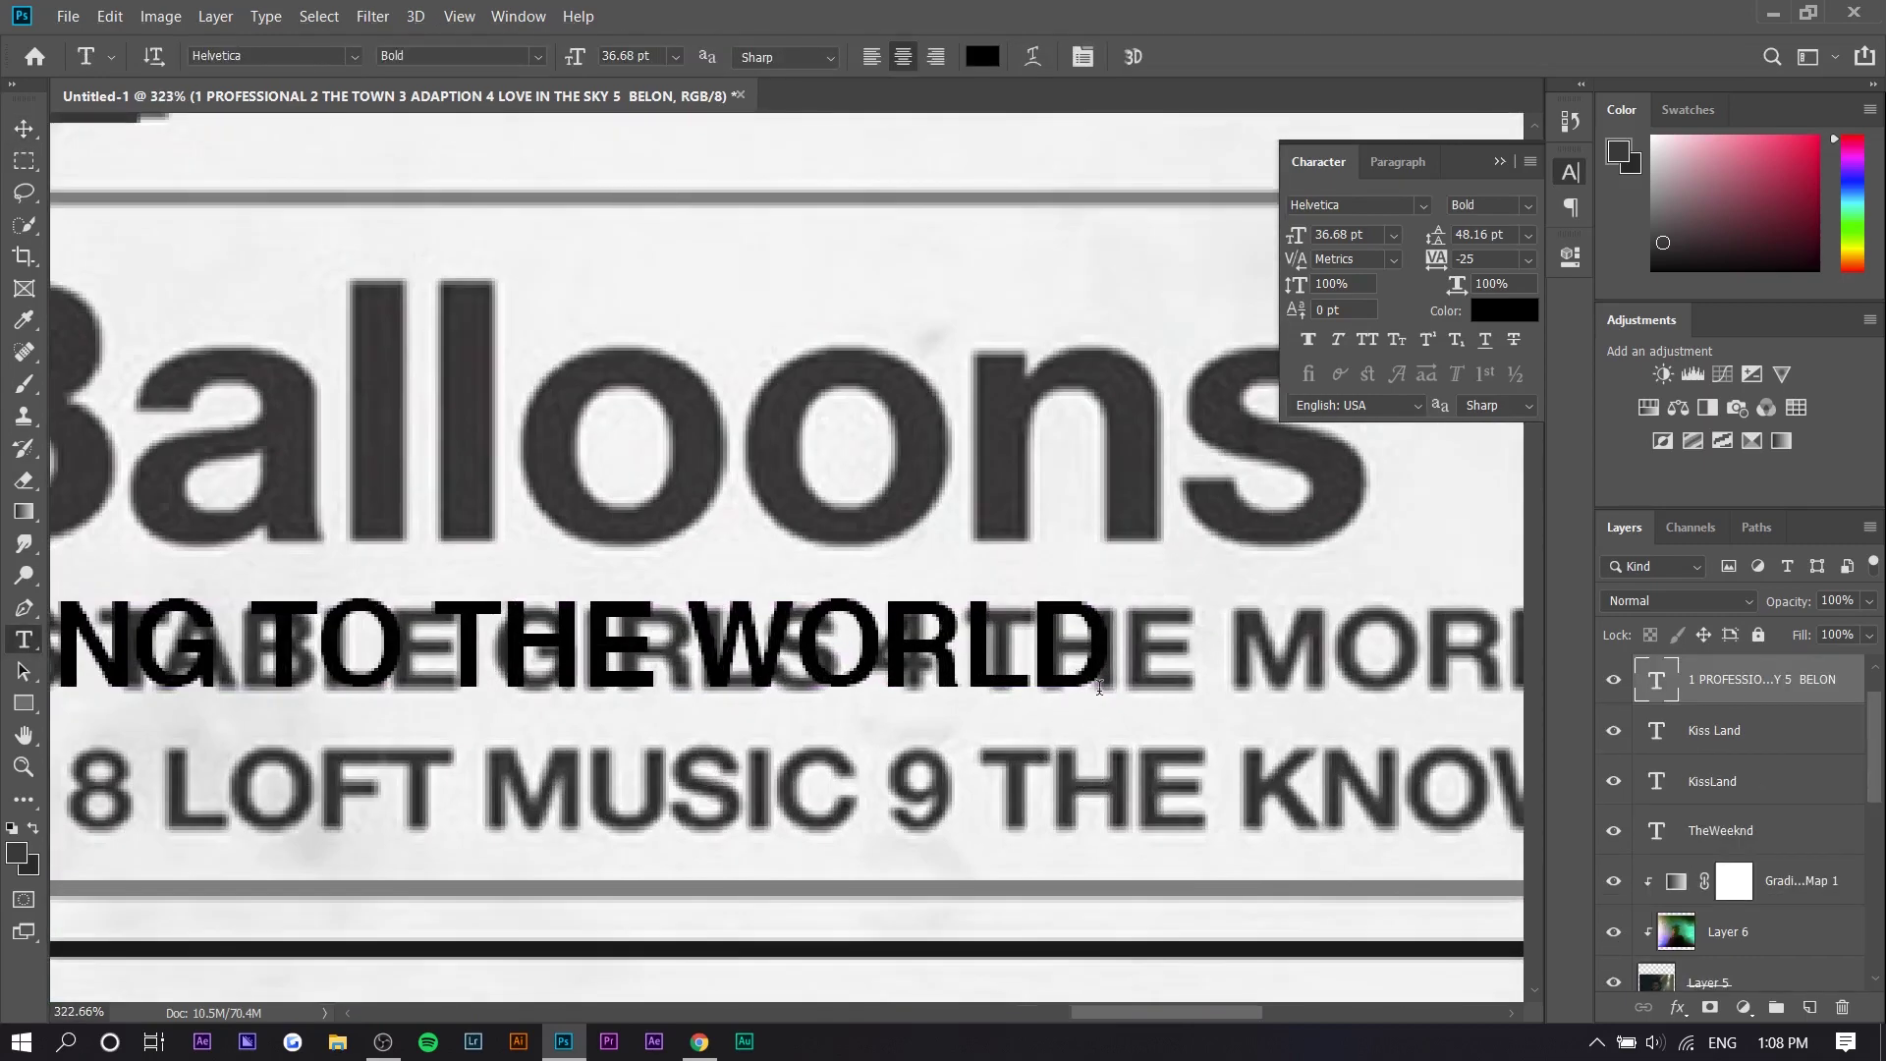
left_click(1100, 655)
scroll(1104, 655, "down", 3)
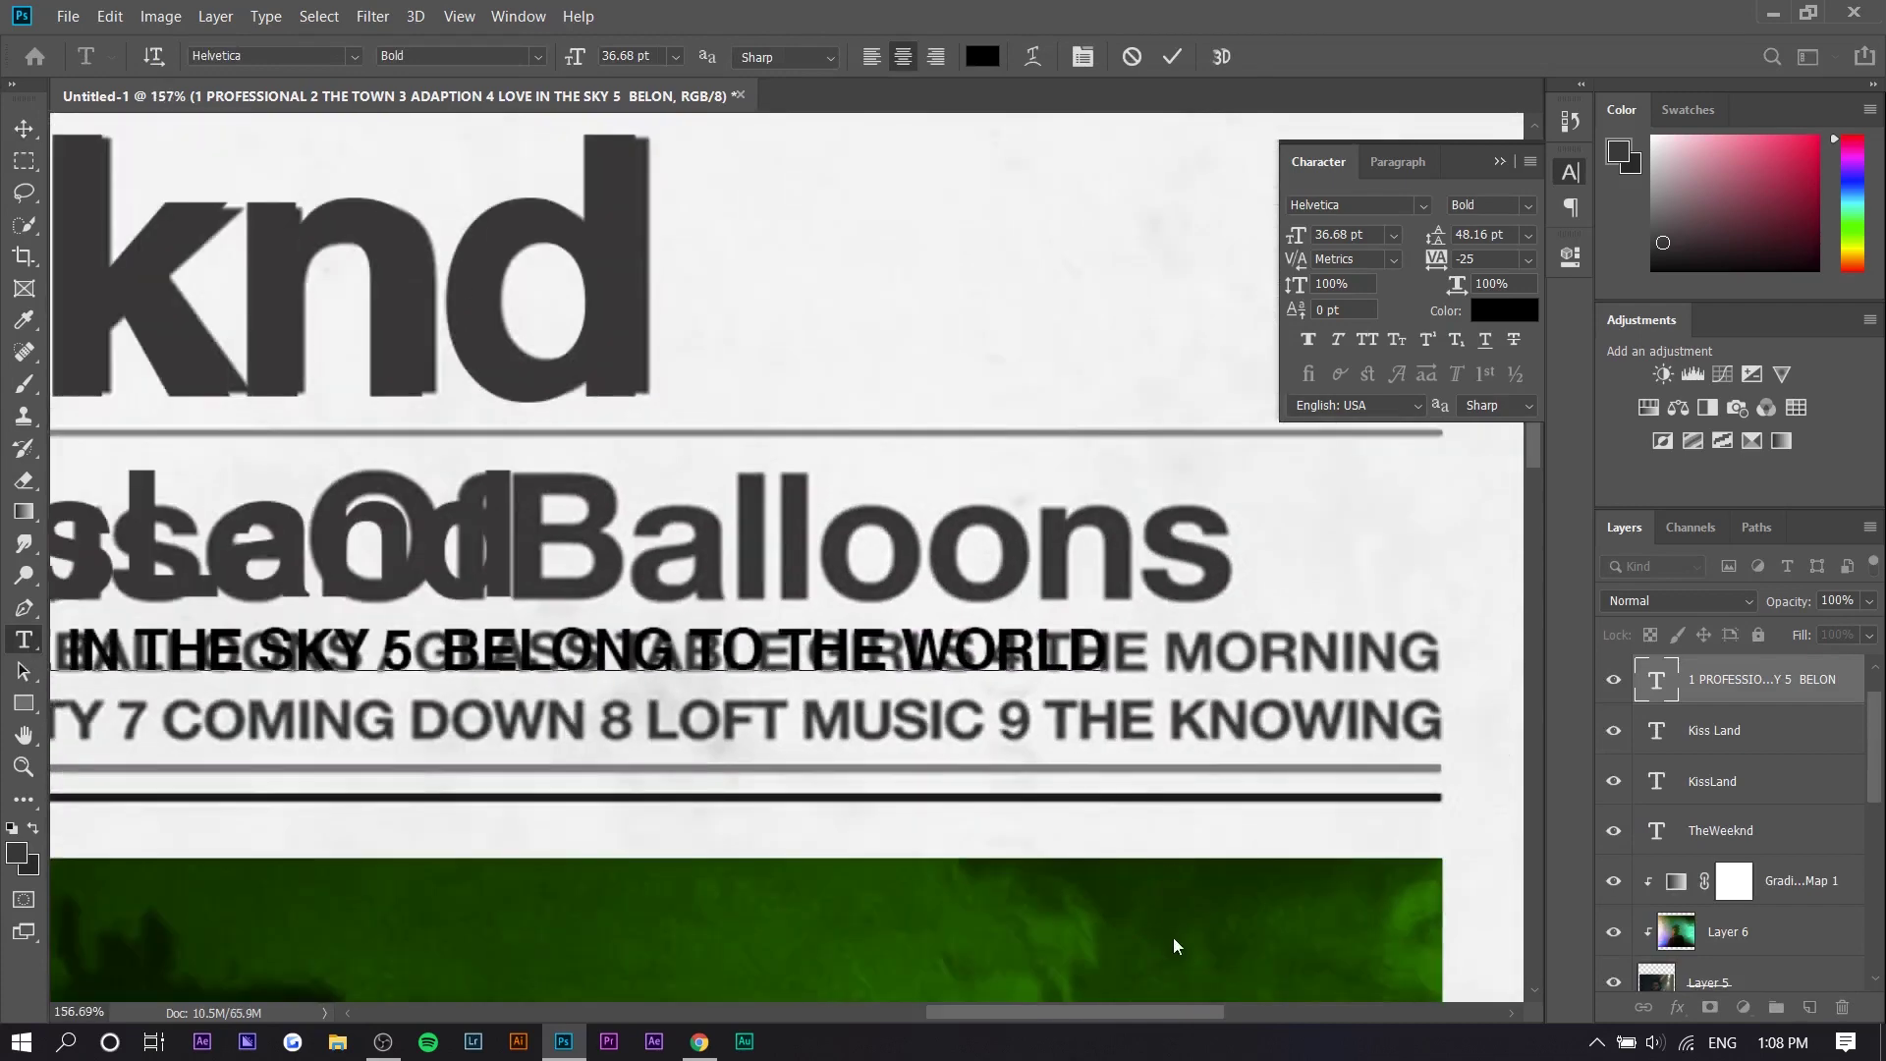
left_click_drag(1165, 1013, 832, 987)
scroll(462, 687, "up", 1)
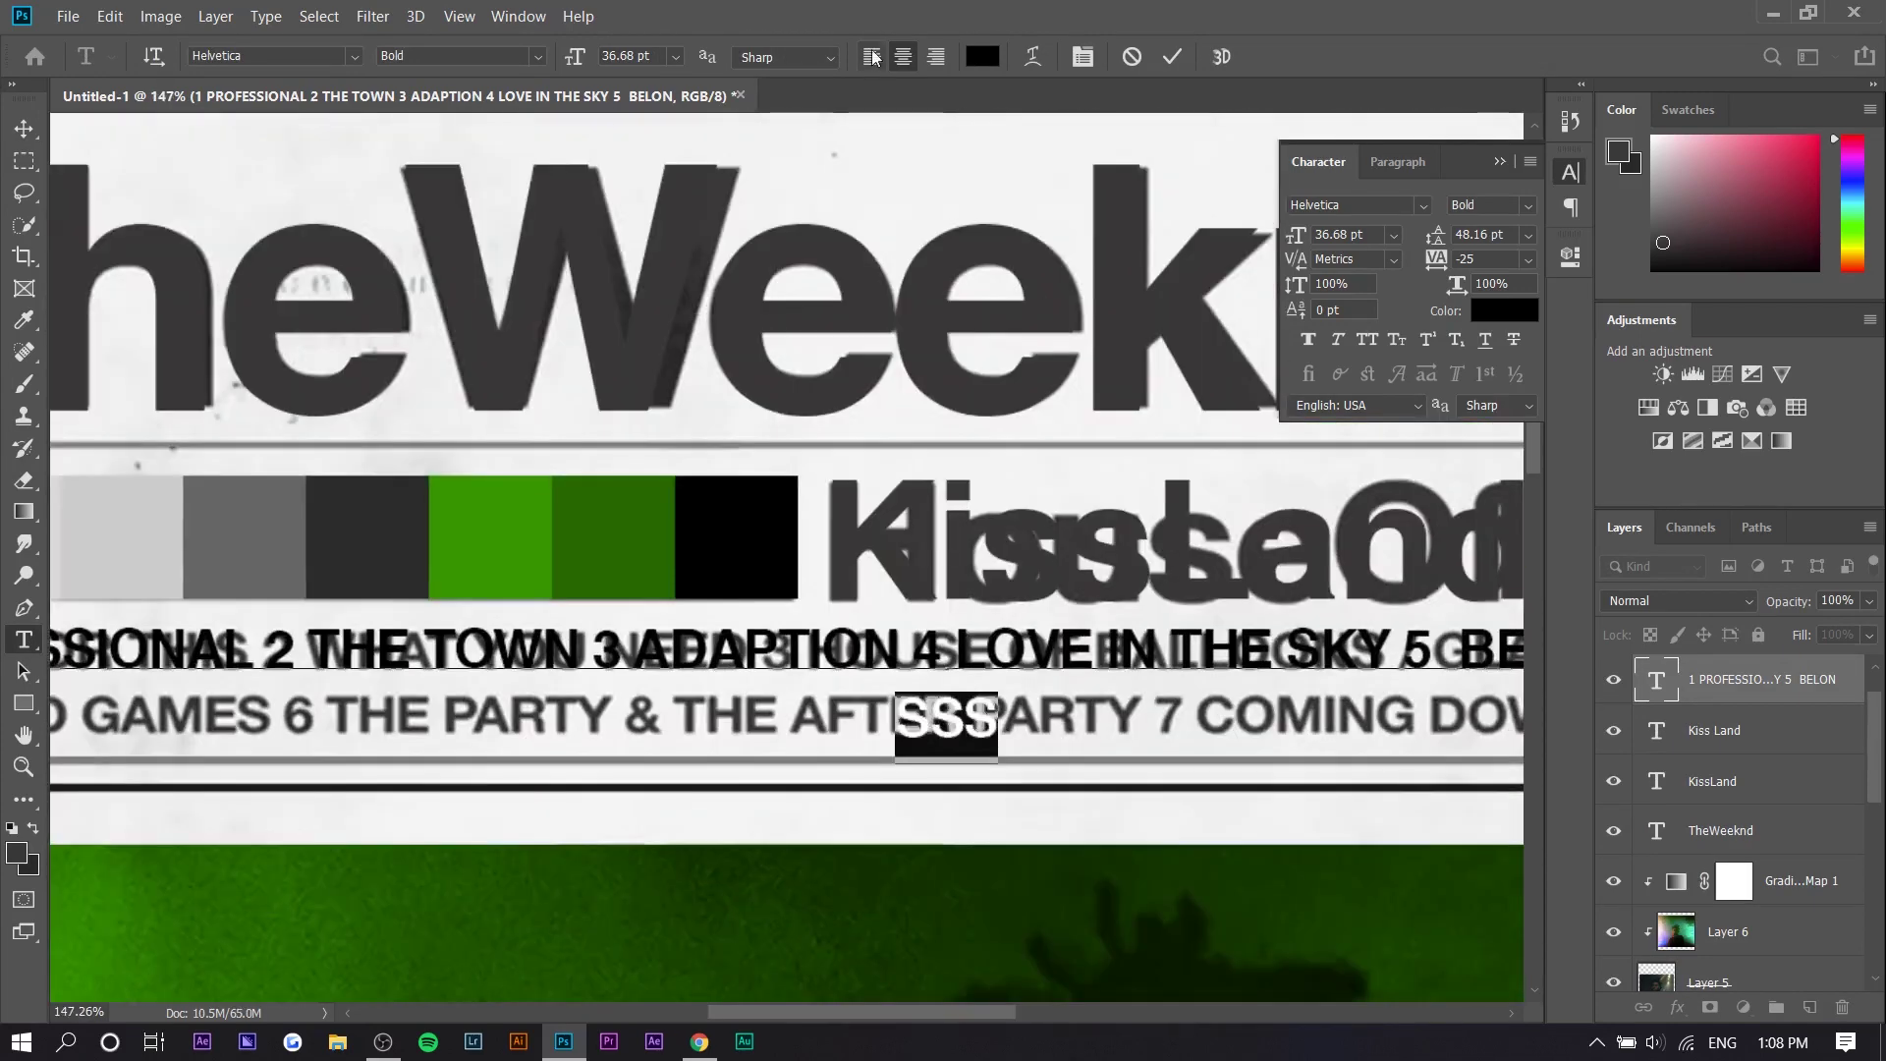
Step: Left-align both lines of the track list text and line them up with the start of the original list
key("ctrl+q")
key("Escape")
key("ctrl+a")
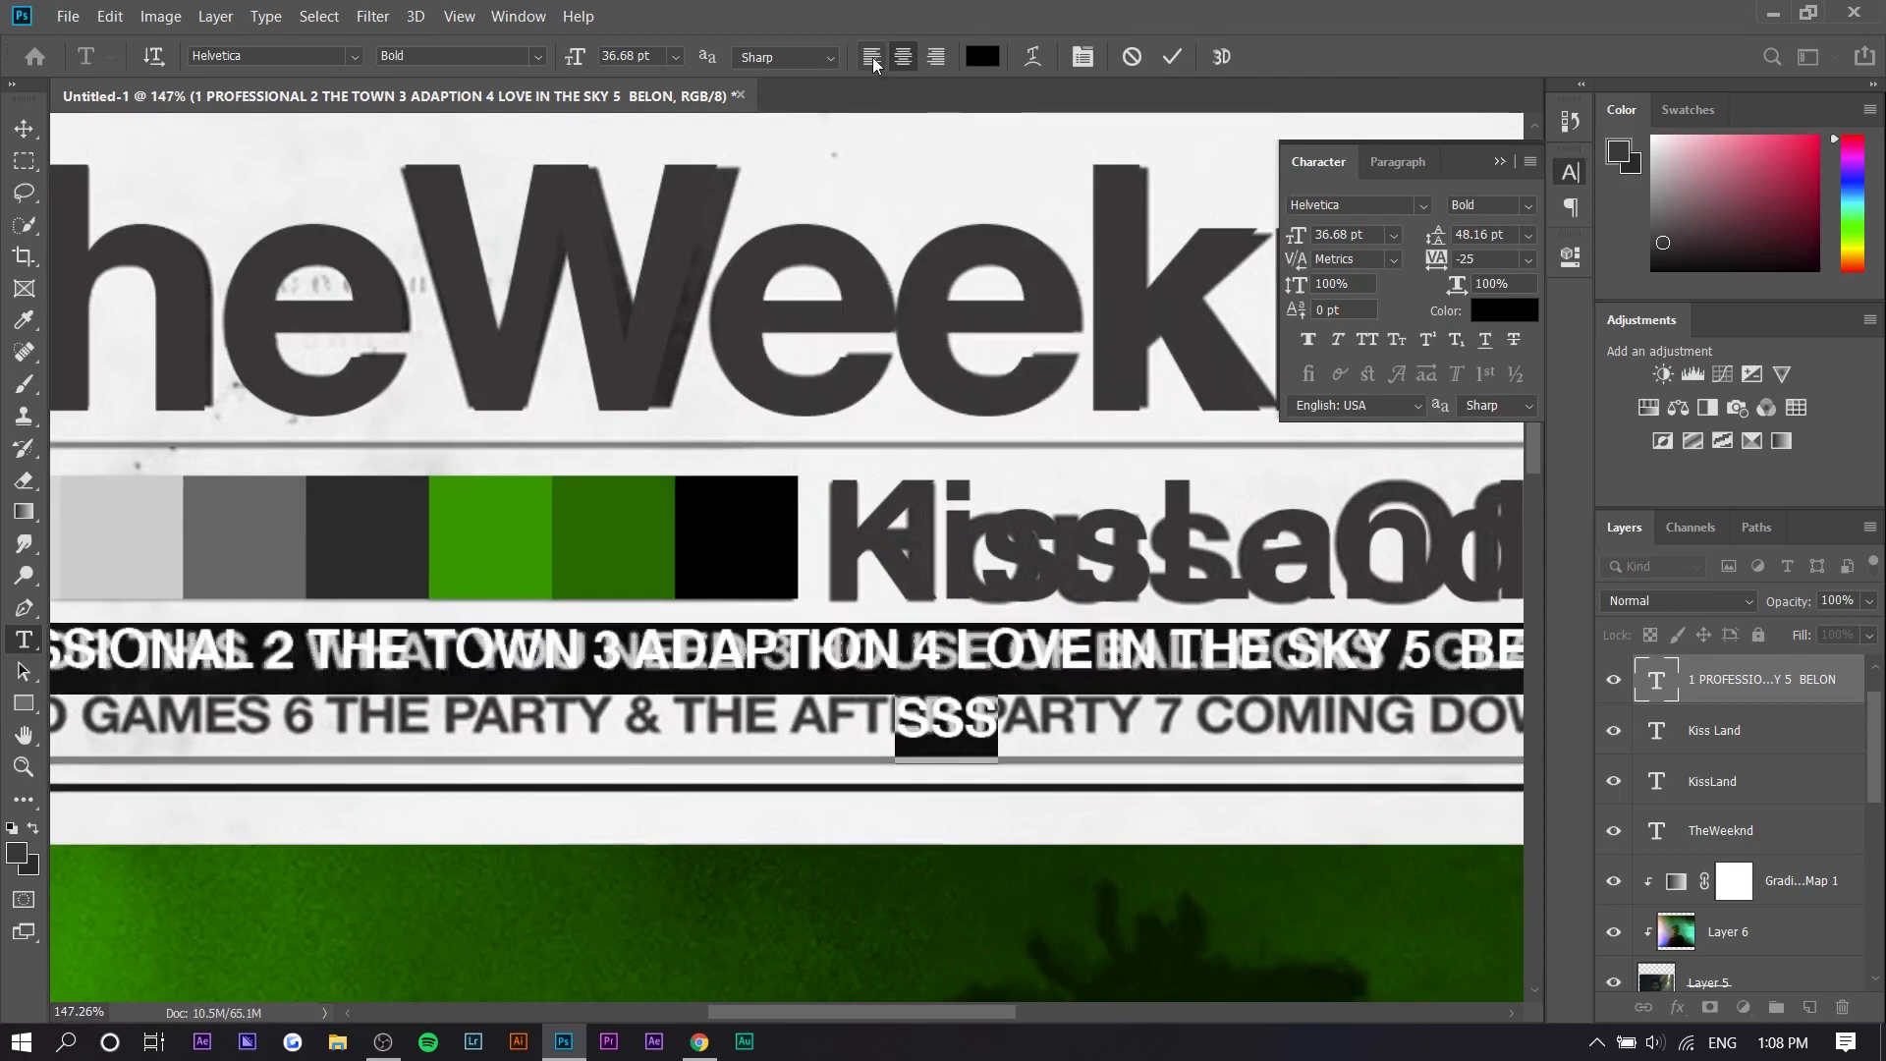
left_click(873, 61)
scroll(608, 538, "down", 3)
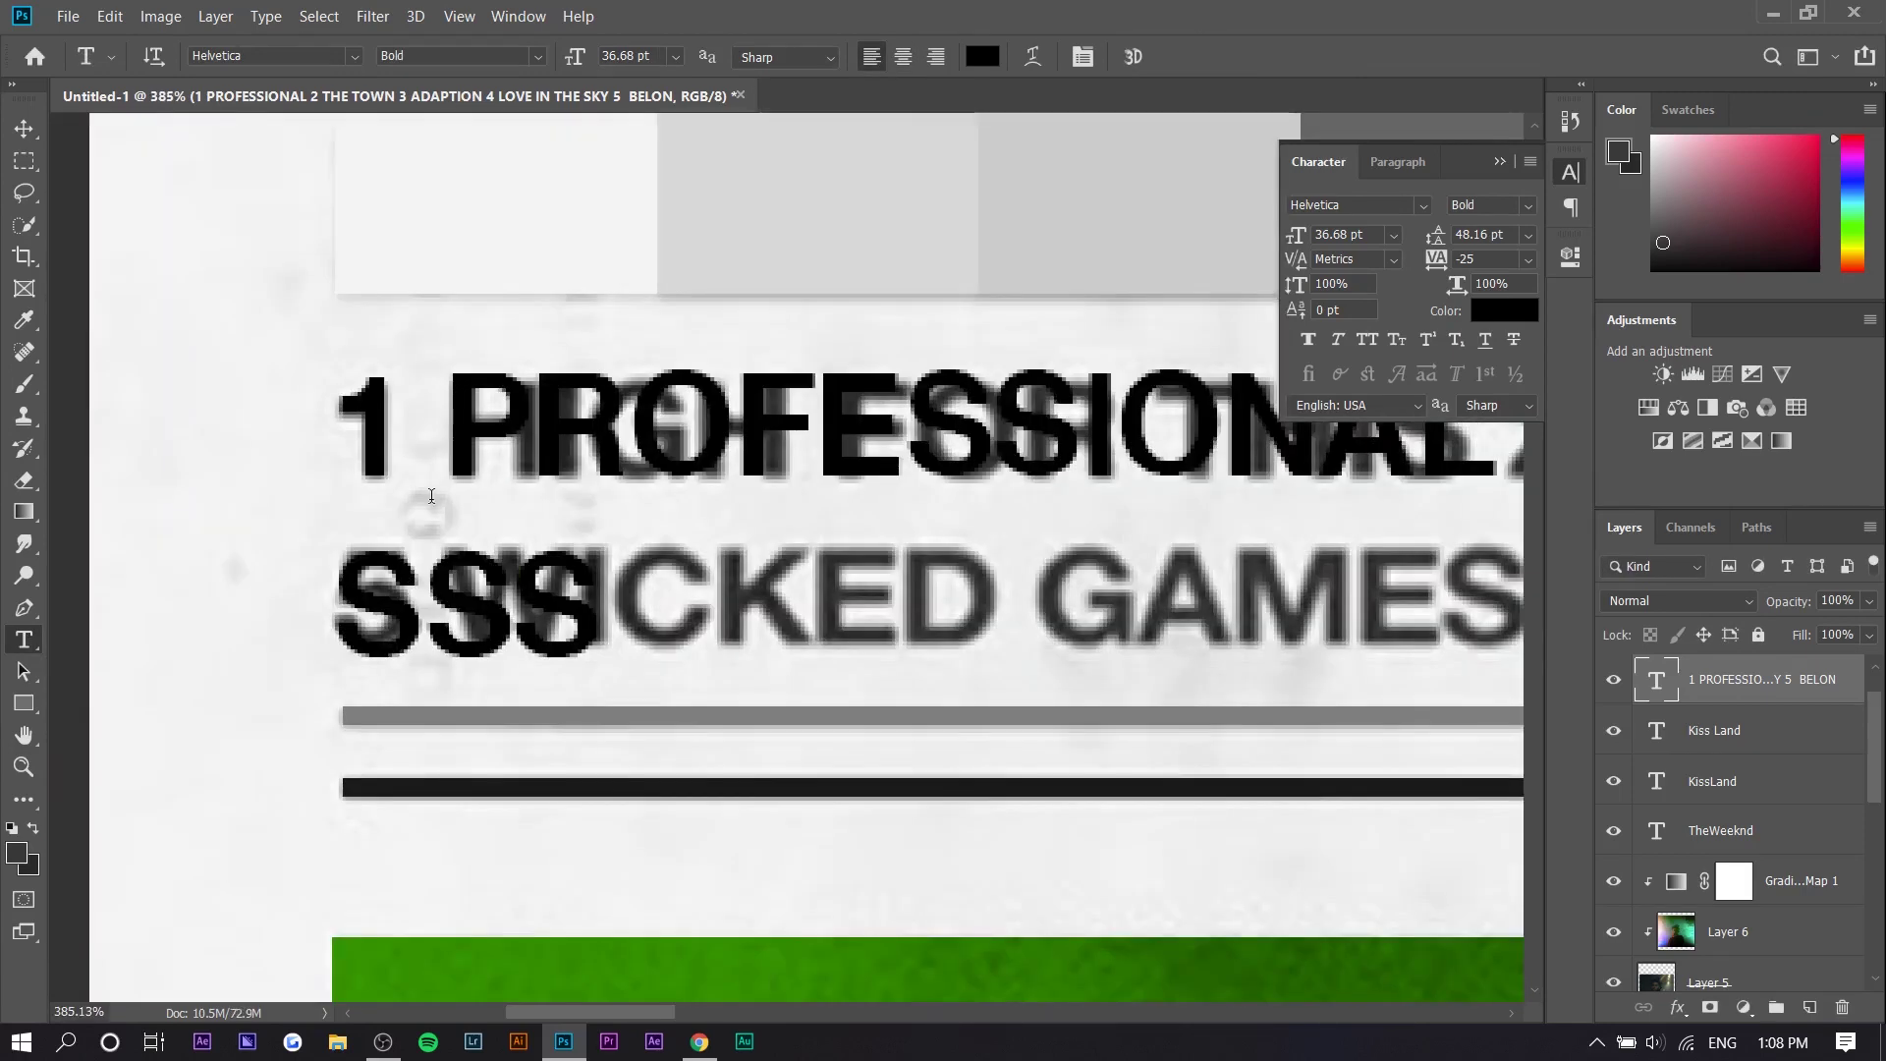
Step: Set the leading of the whole track list text to 47.16 pt
left_click(534, 417)
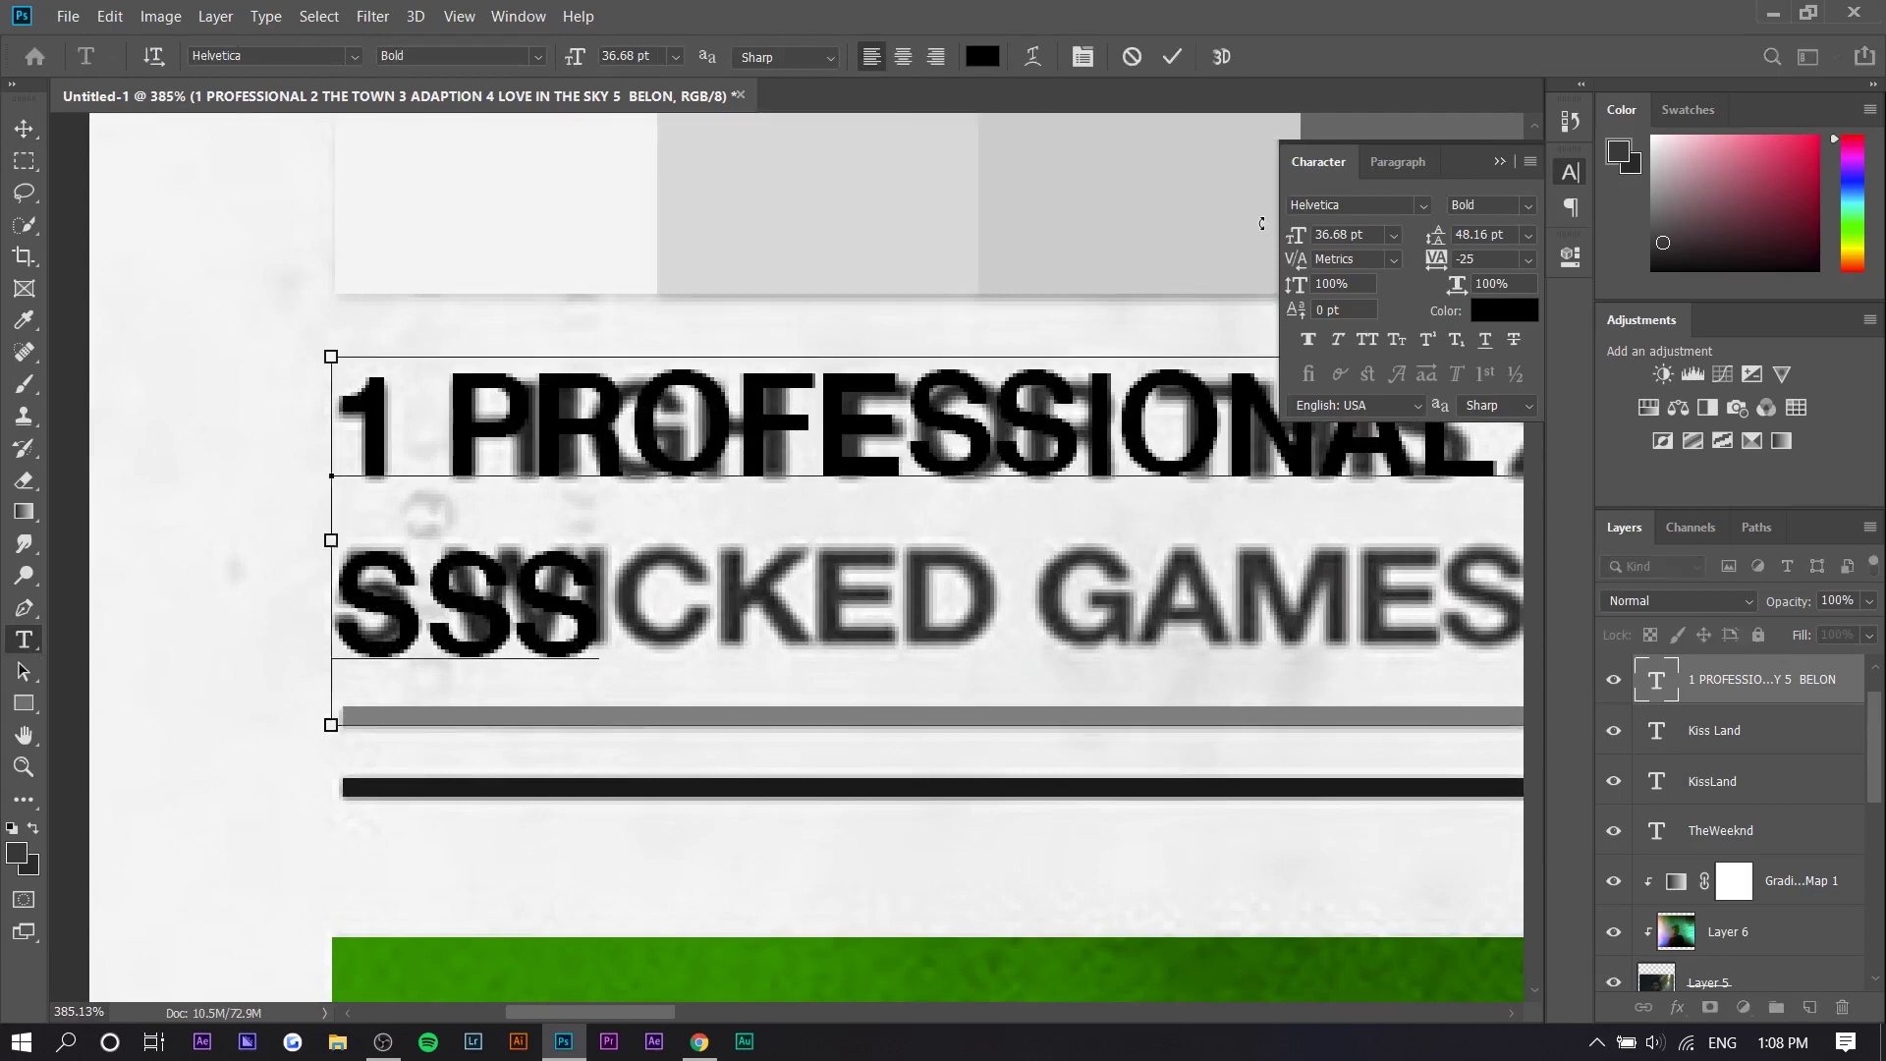
key("ctrl+a")
mouse_move(1436, 239)
left_mouse_down()
mouse_move(1457, 239)
mouse_move(1415, 244)
left_mouse_up()
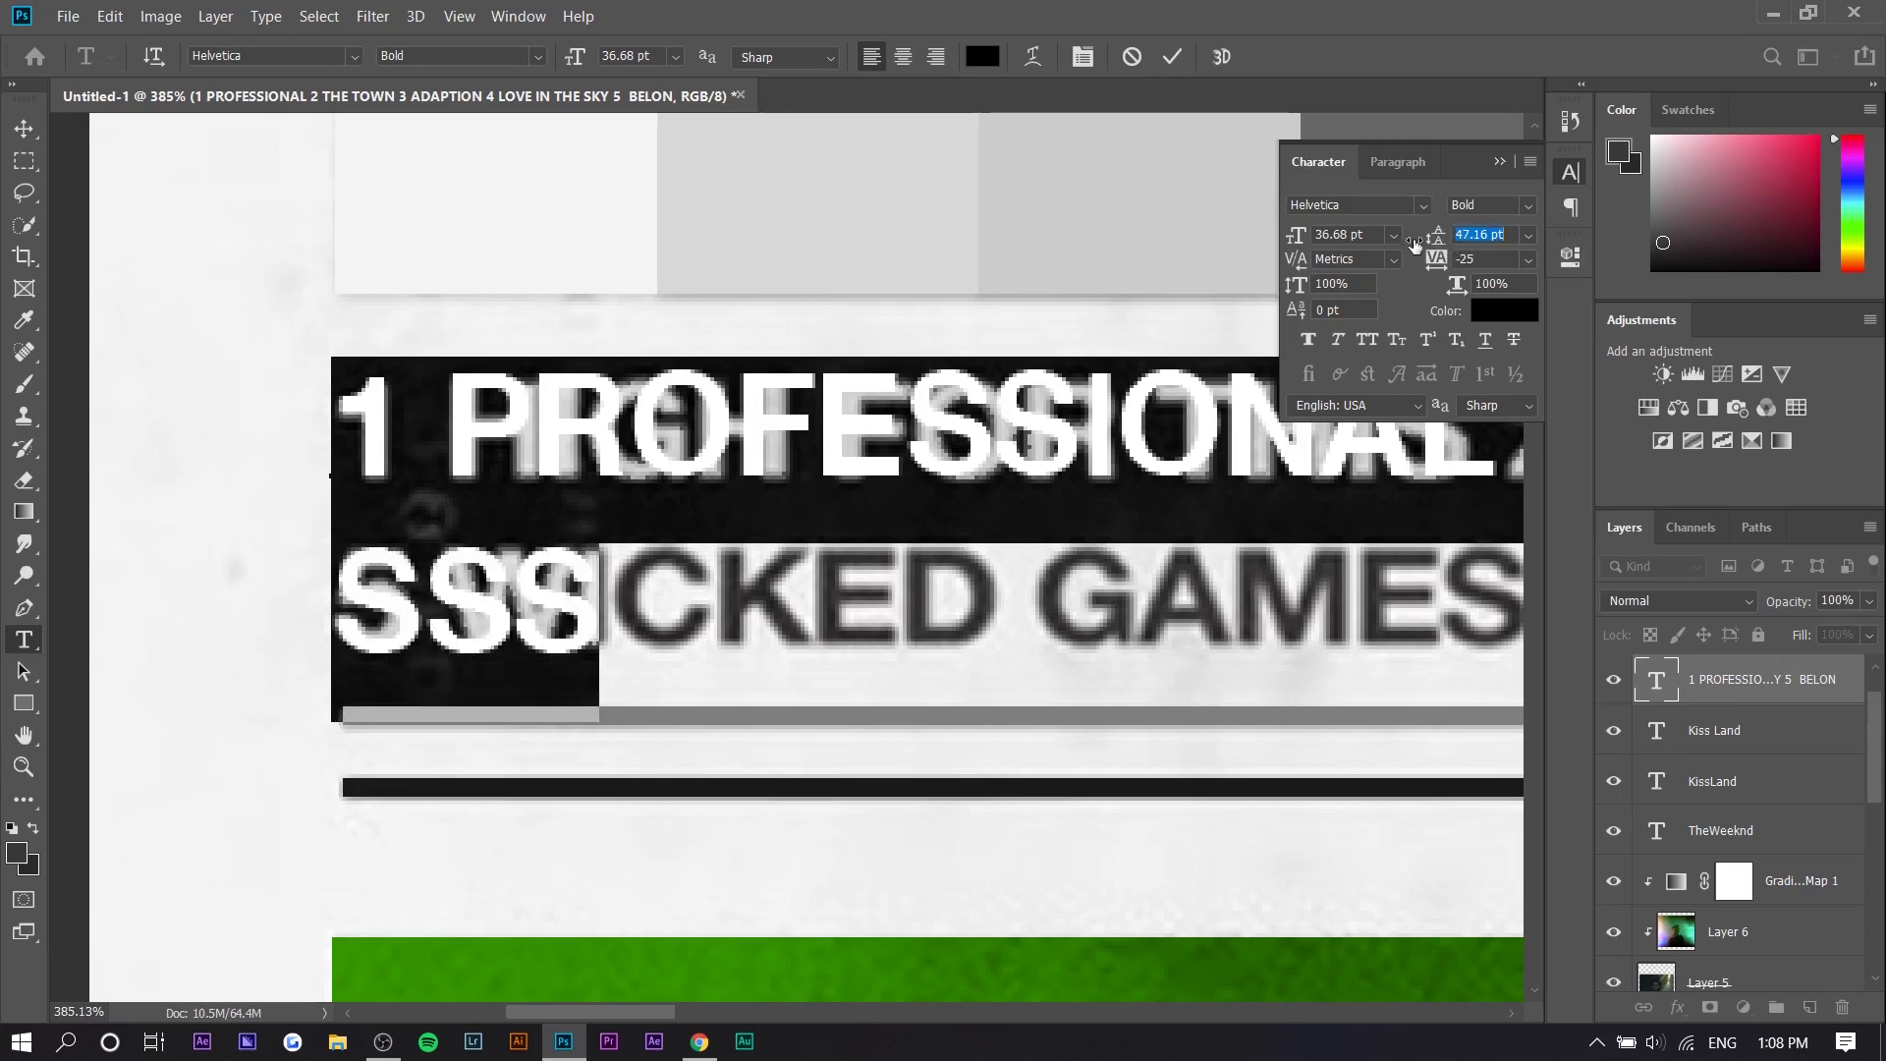
Step: Replace the placeholder line with 6 LIVE FOR 7 WANDERLUST 8 KISS LAND 9 PRETTY 10 TEARS IN THE RAIN and hide Layer 3
left_click(464, 651)
double_click(464, 651)
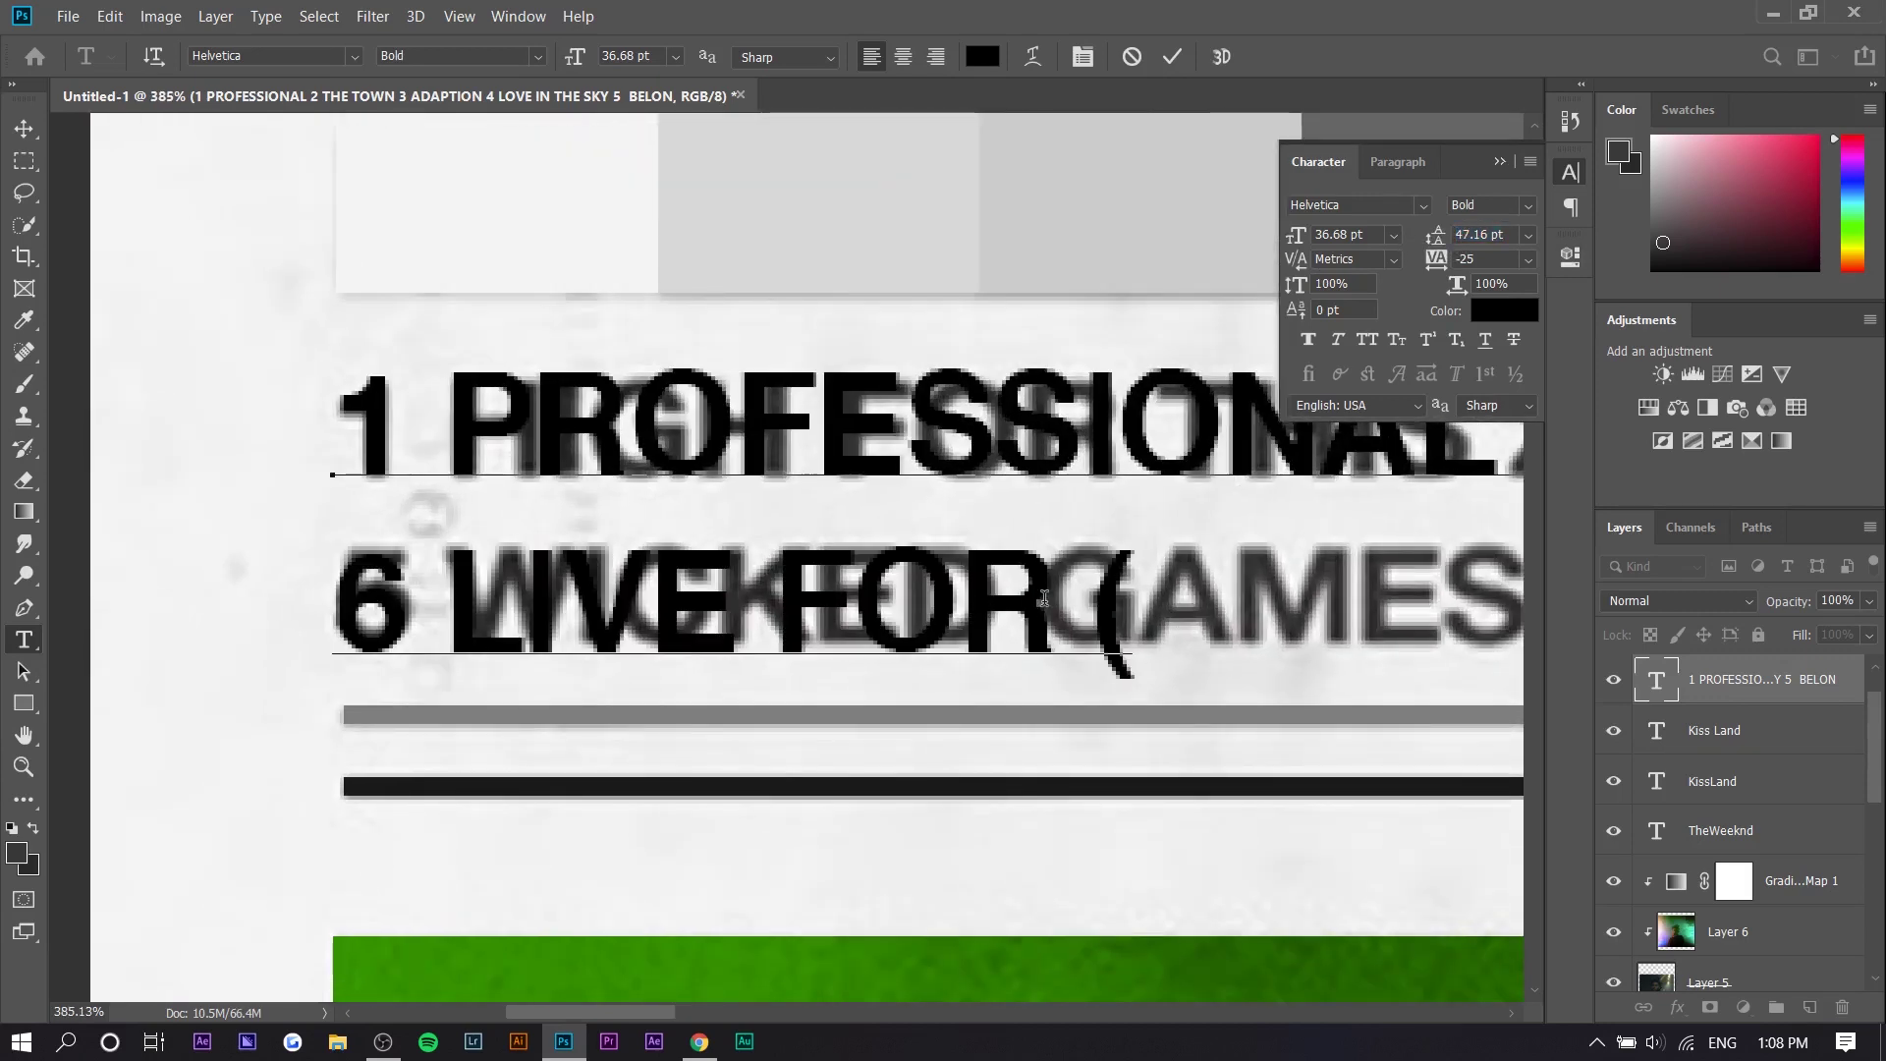
left_click_drag(1074, 596, 1118, 597)
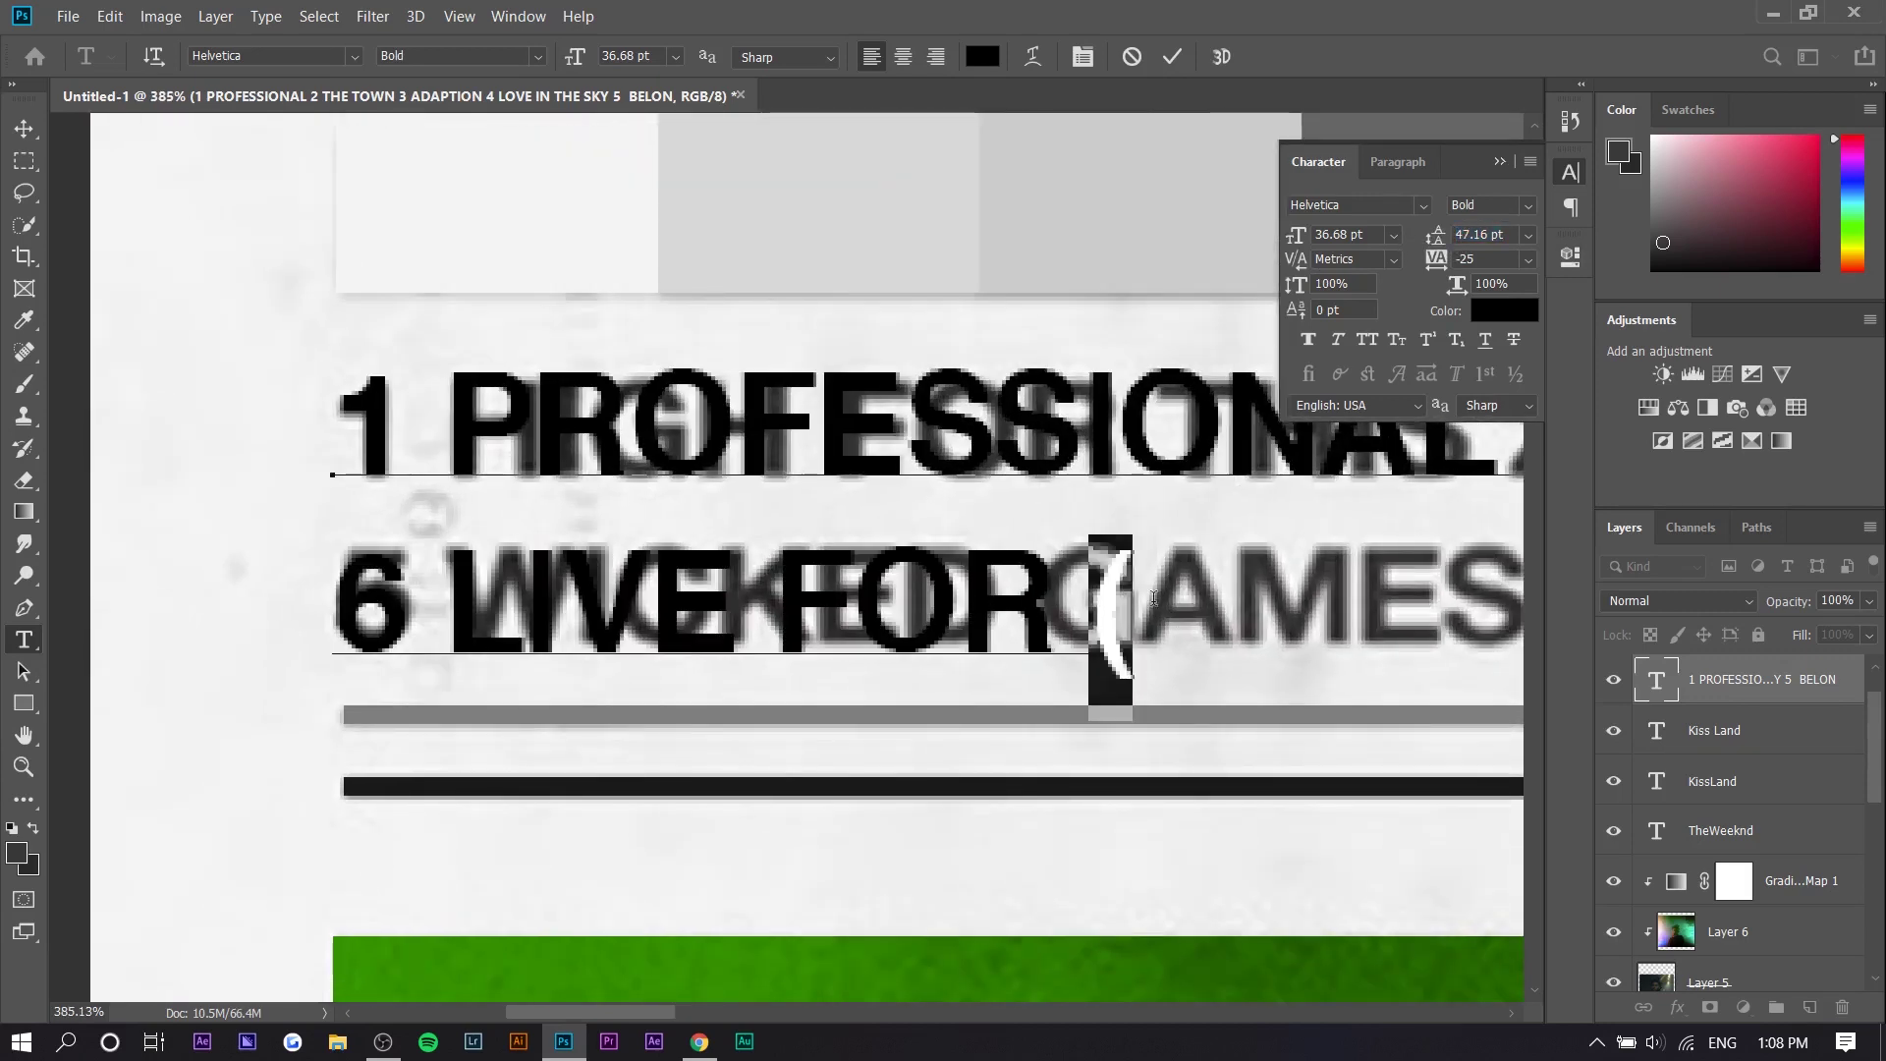
key("alt+Tab")
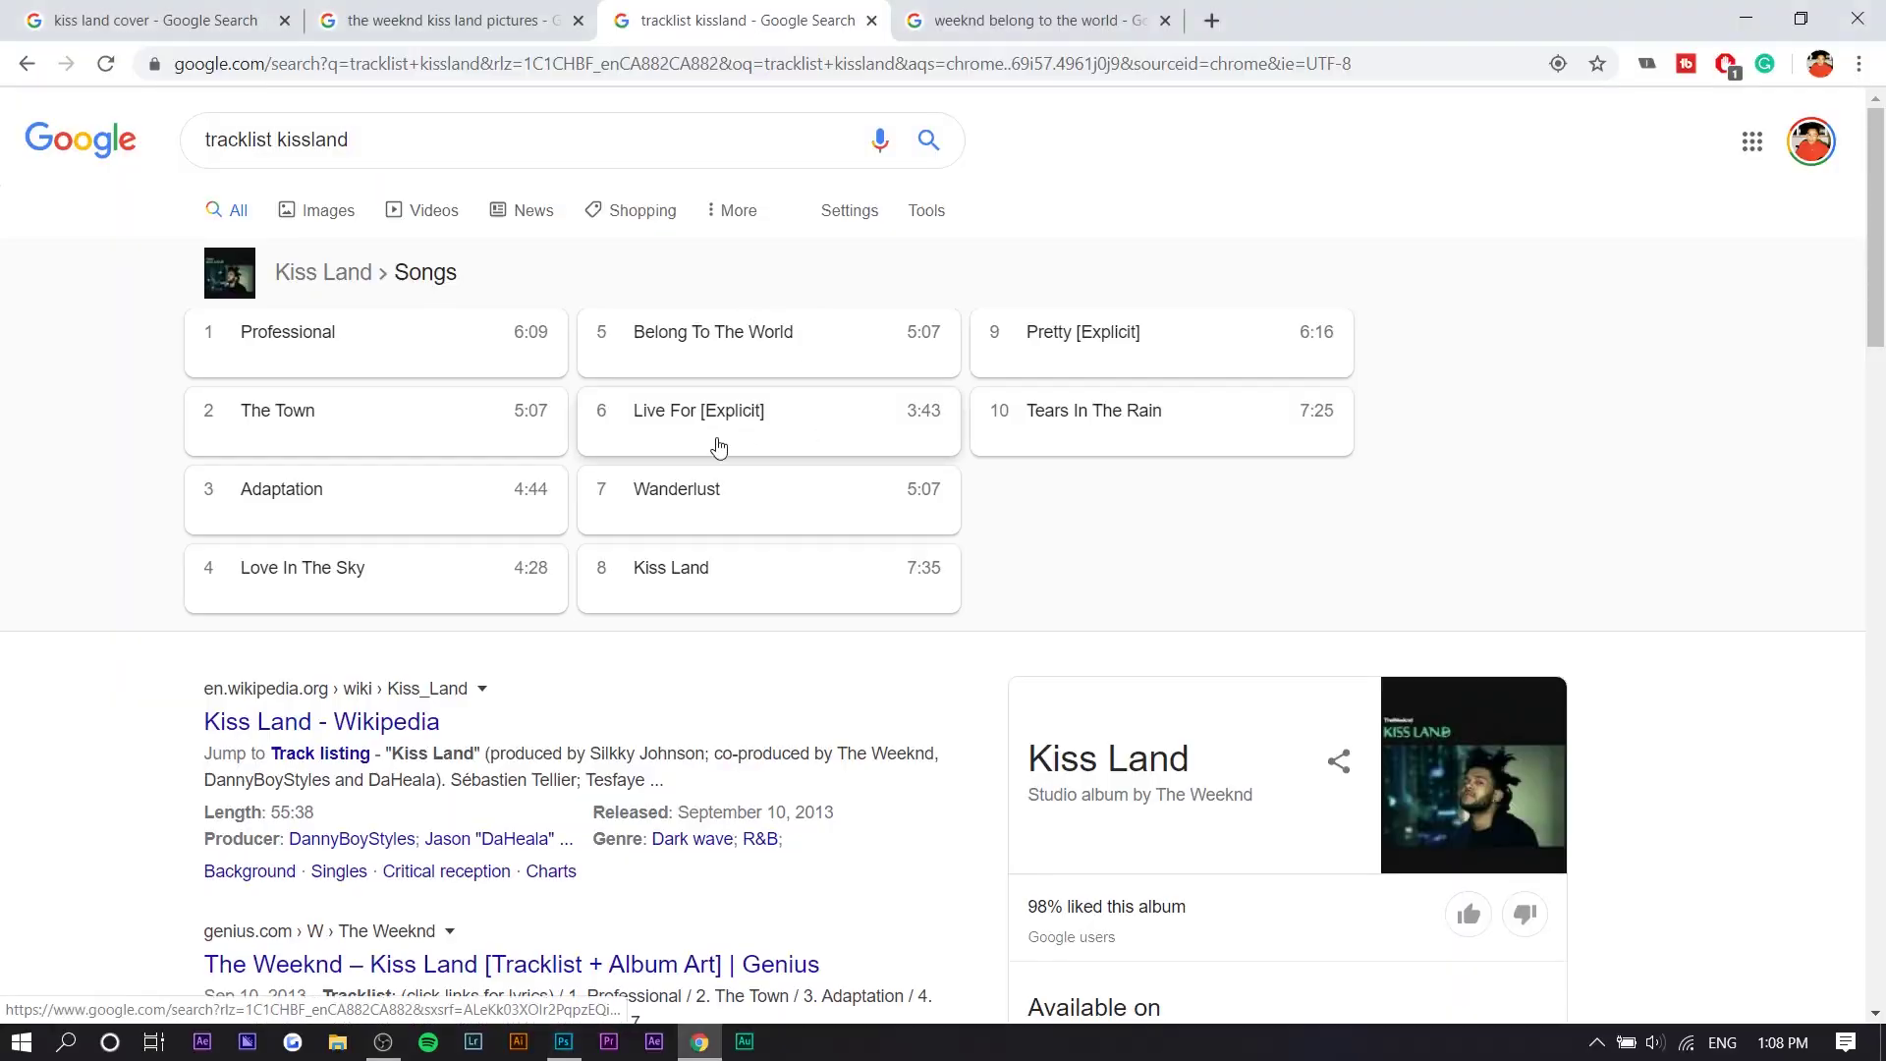
key("alt+Tab")
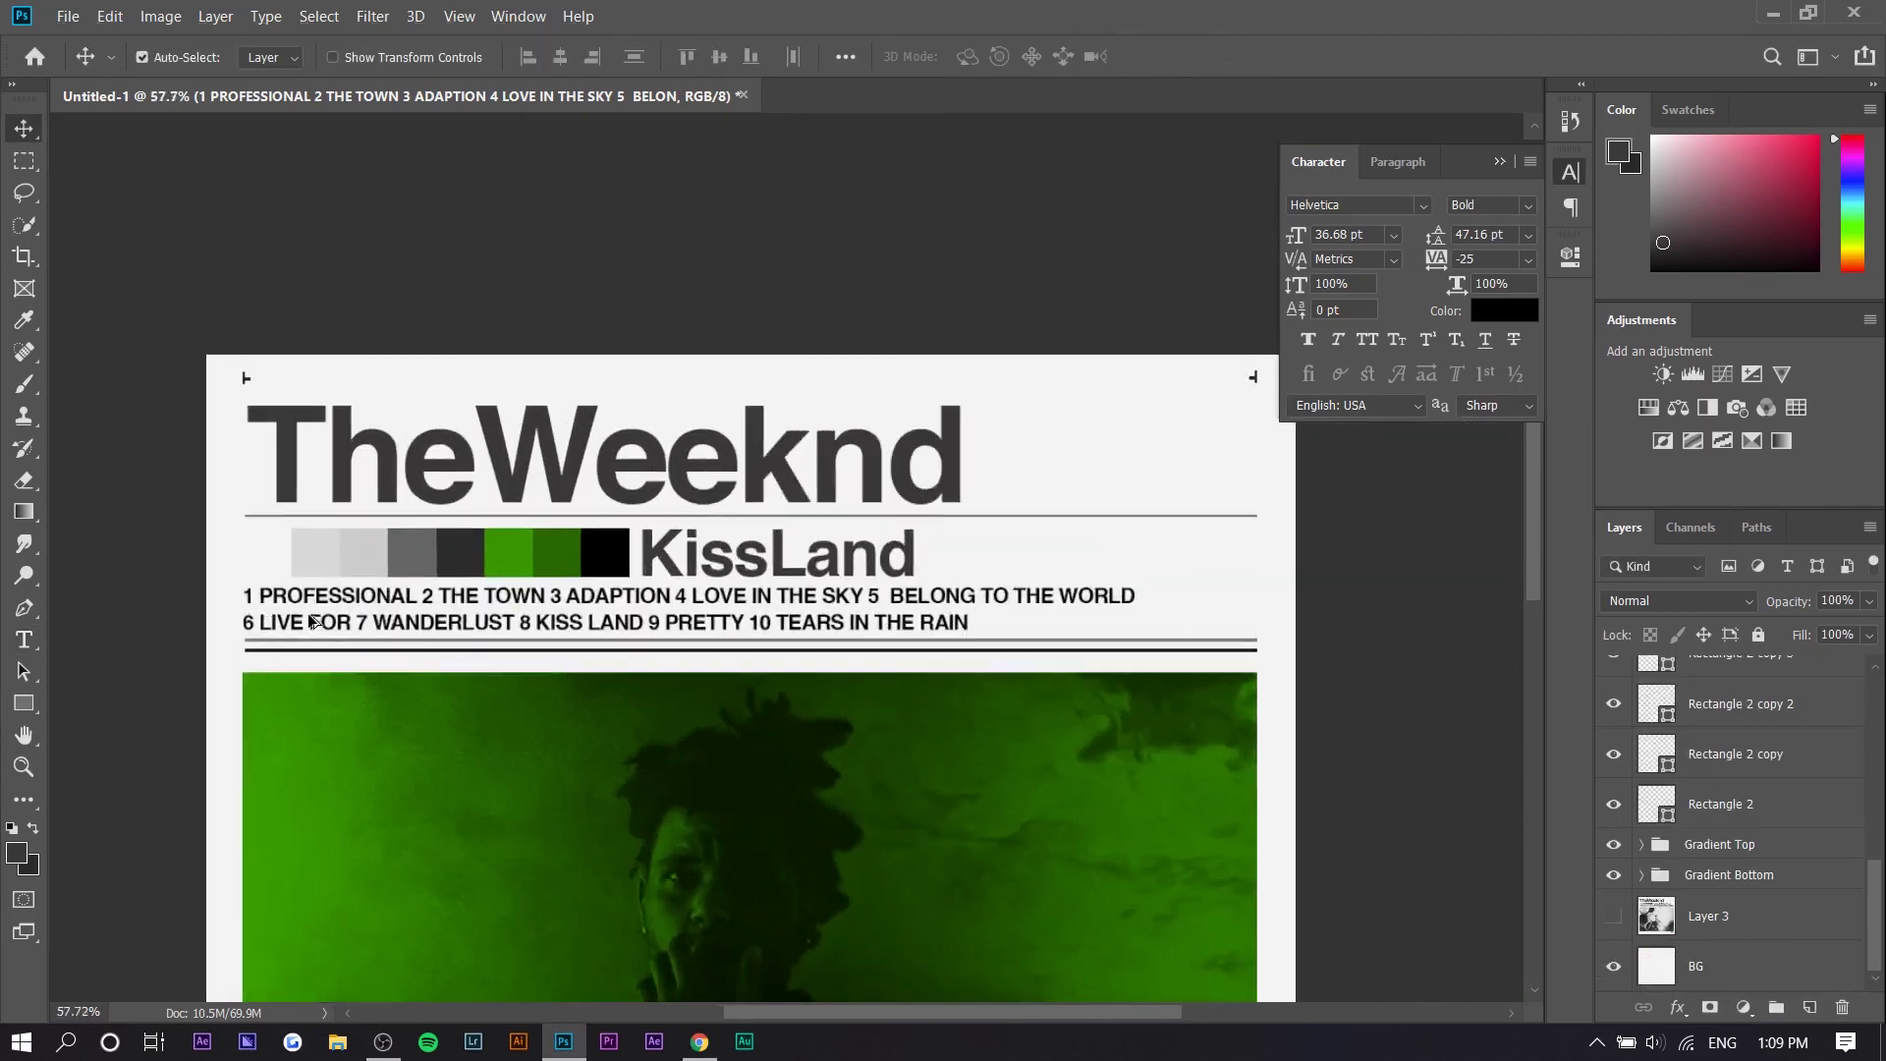
Step: Add (EXPLICIT) after LIVE FOR and PRETTY in the second track line, checking the titles against the Google track list
scroll(313, 622, "up", 3)
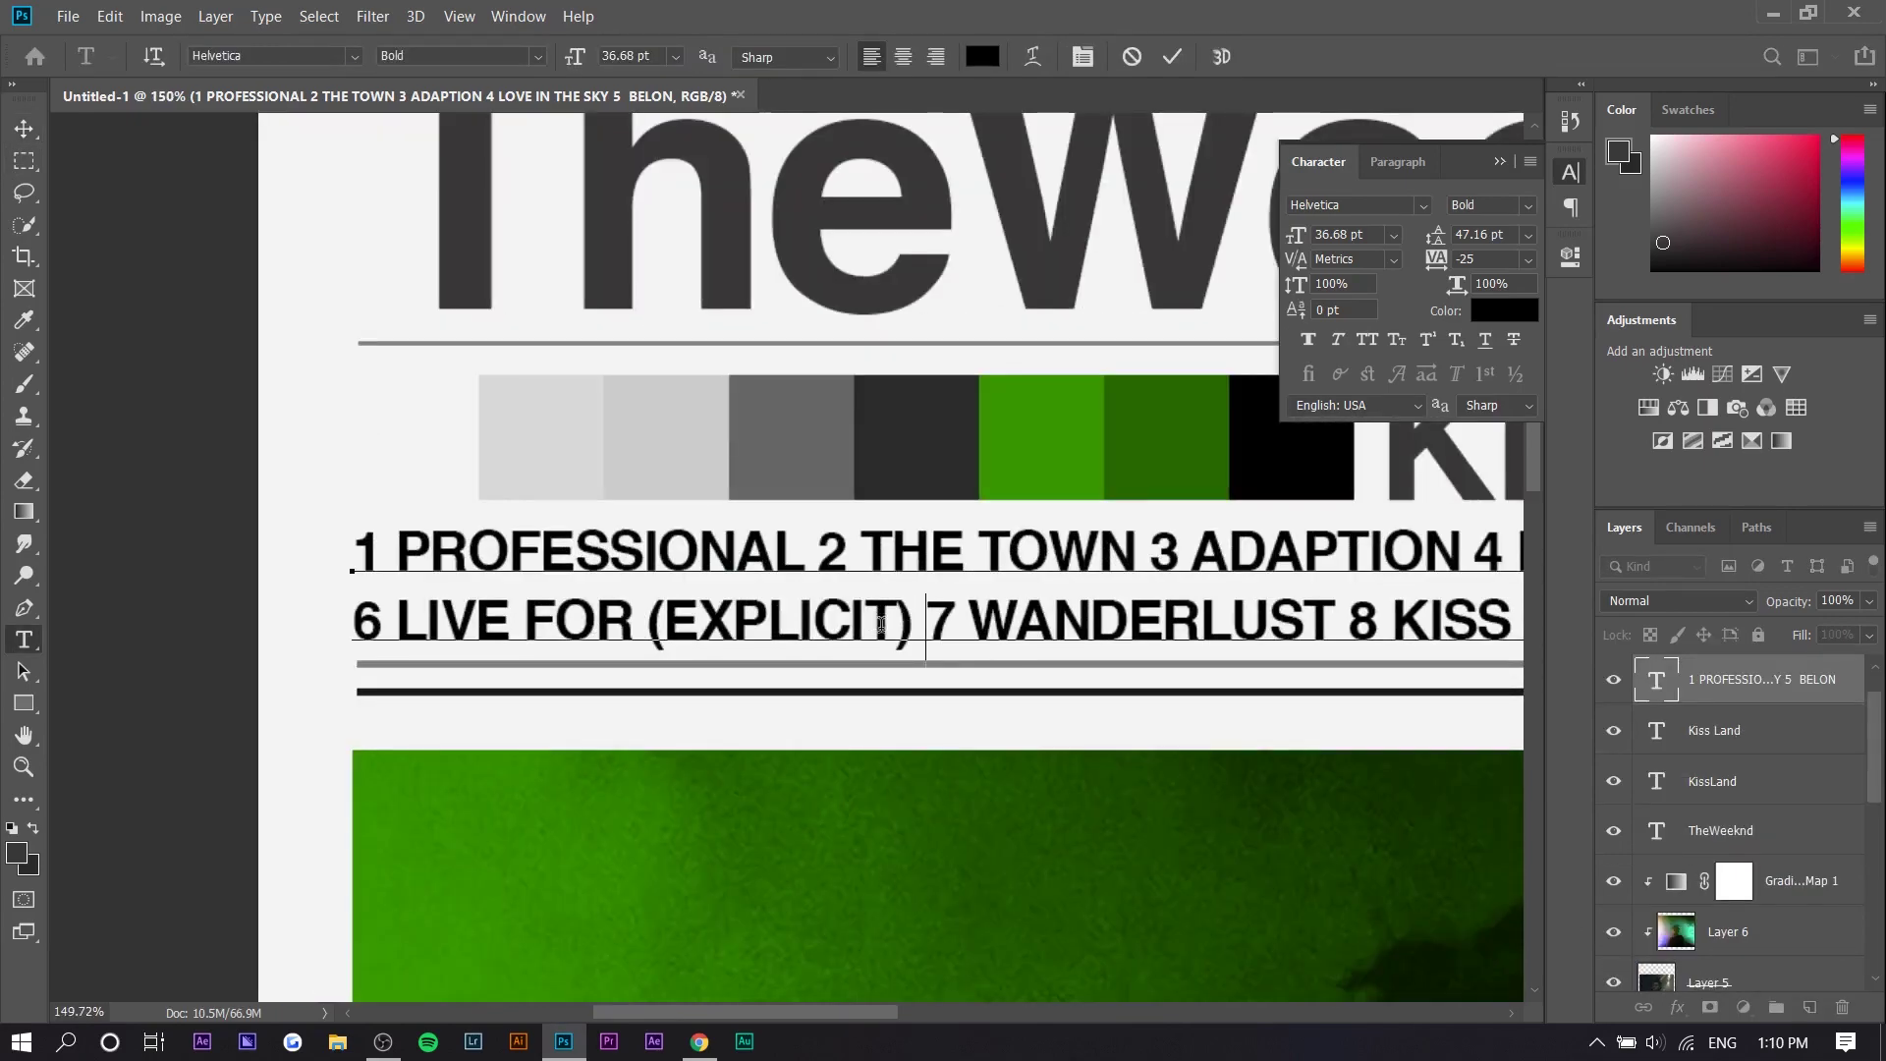
left_click_drag(912, 633, 634, 624)
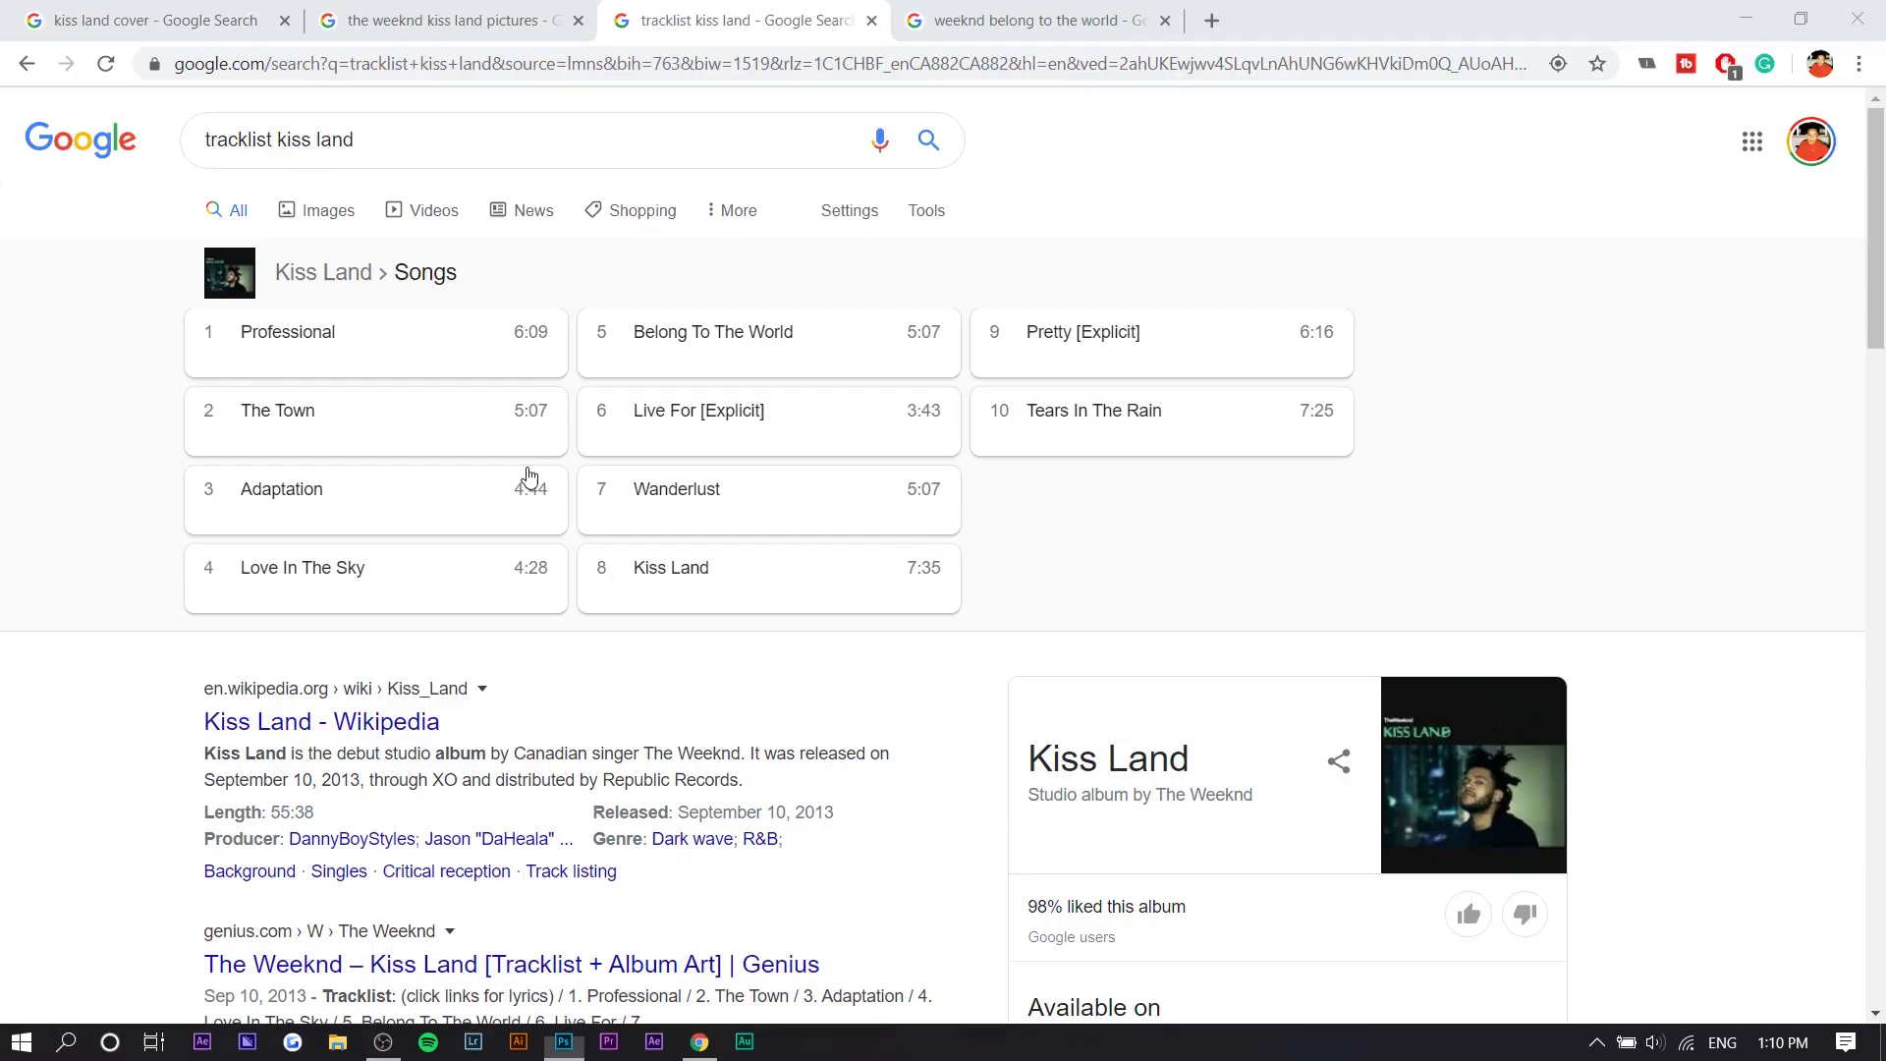
key("alt+Tab")
key("alt+Tab")
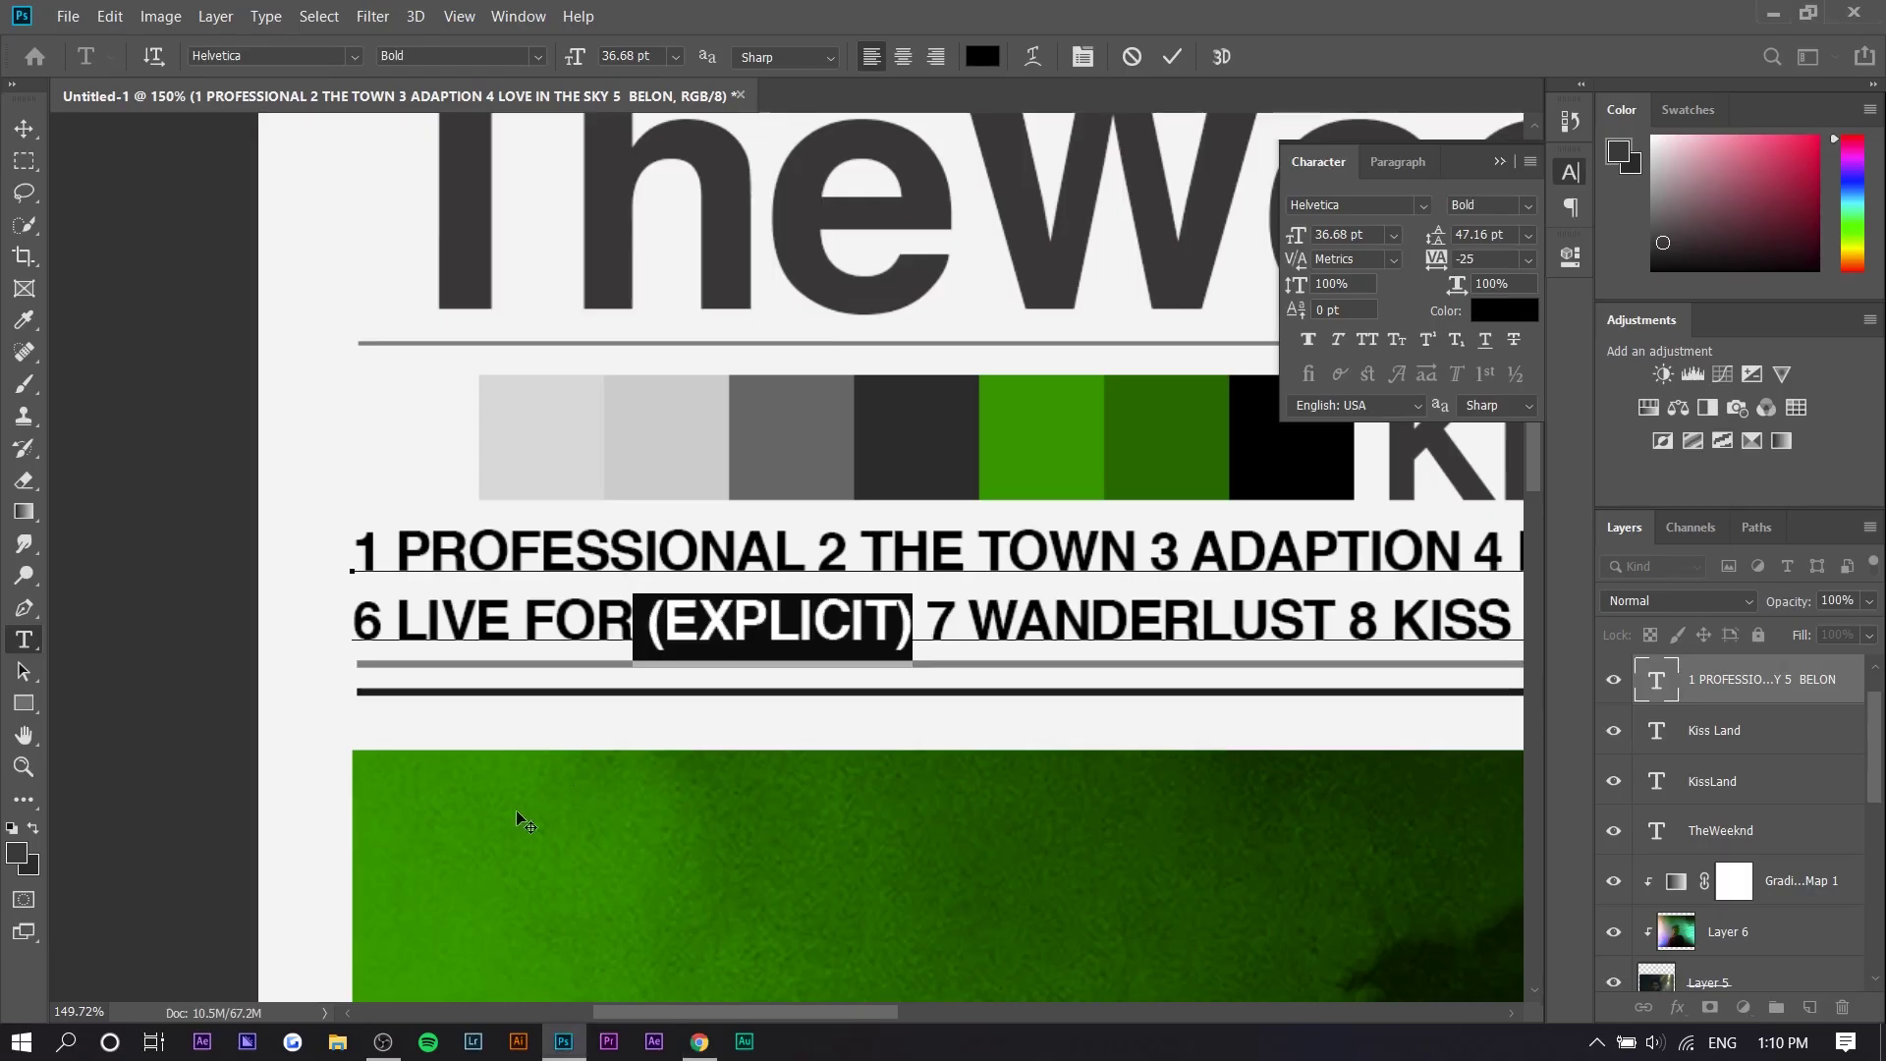
scroll(520, 825, "down", 2)
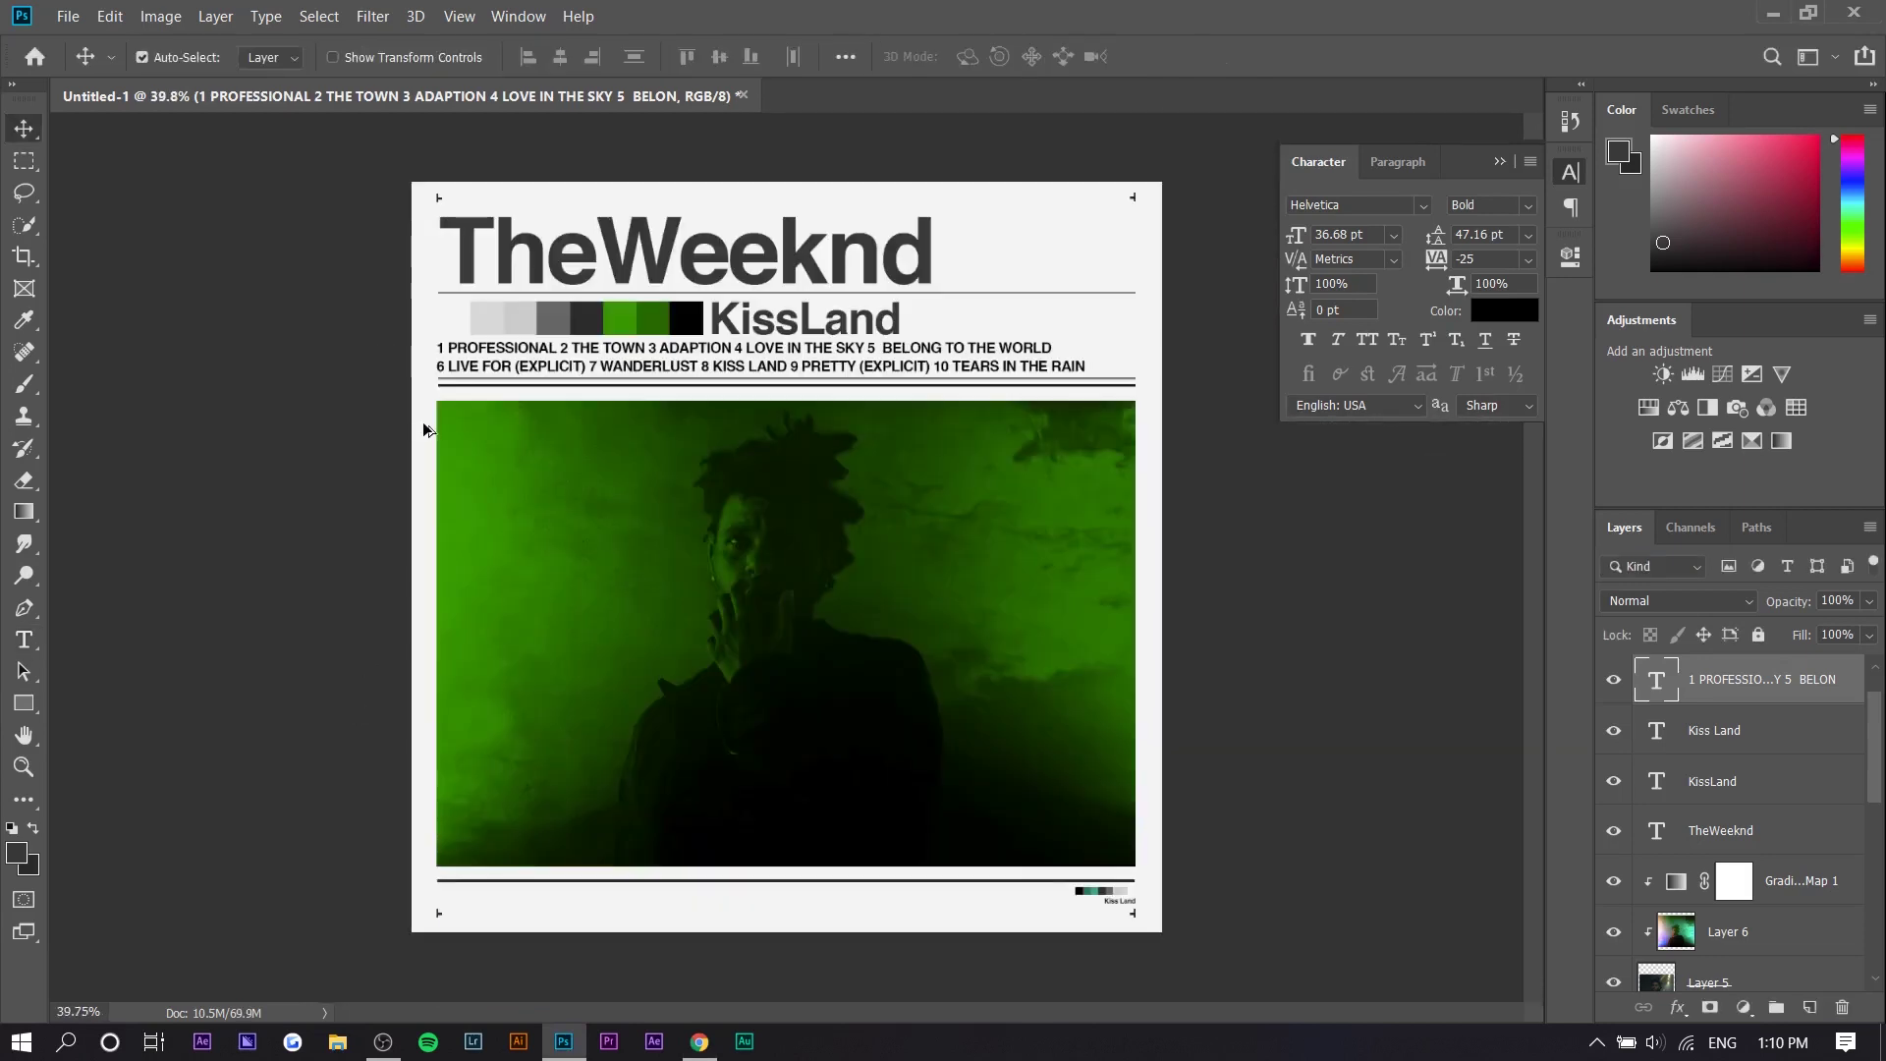
scroll(644, 506, "up", 1)
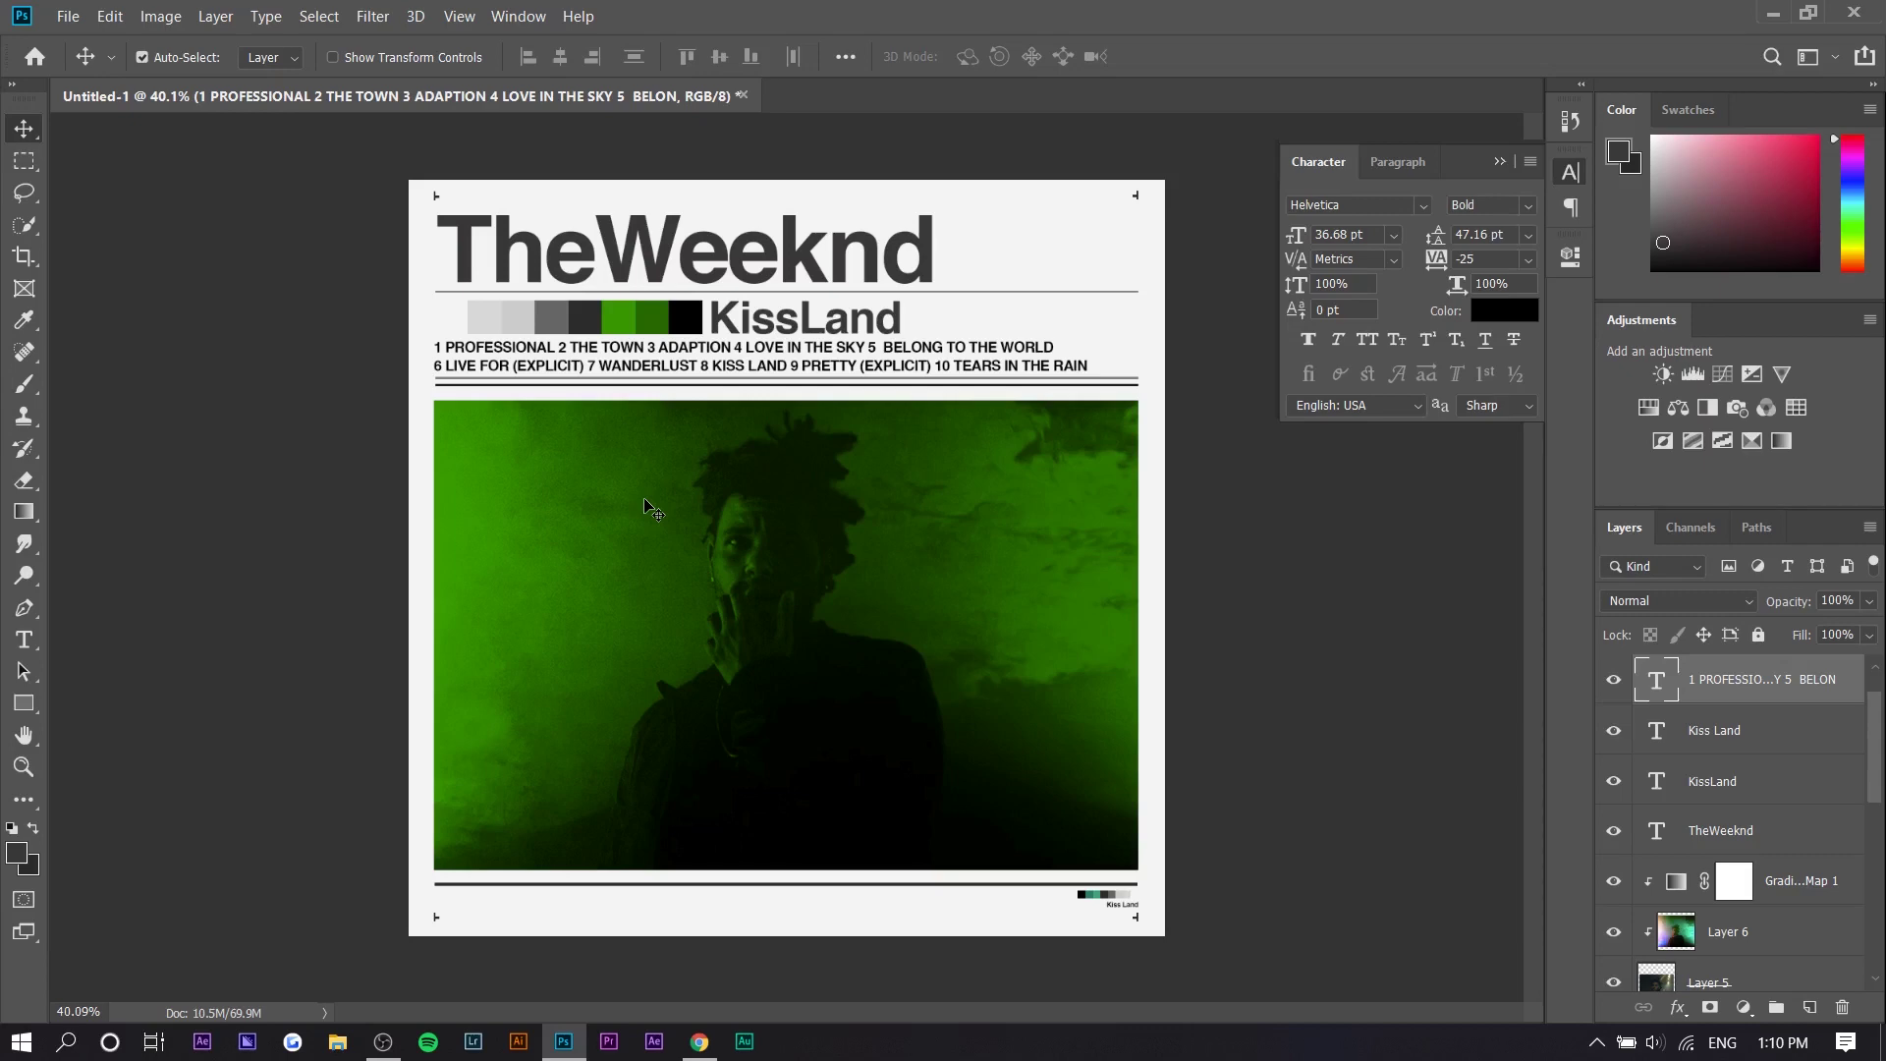
scroll(571, 627, "up", 1)
left_click(554, 962)
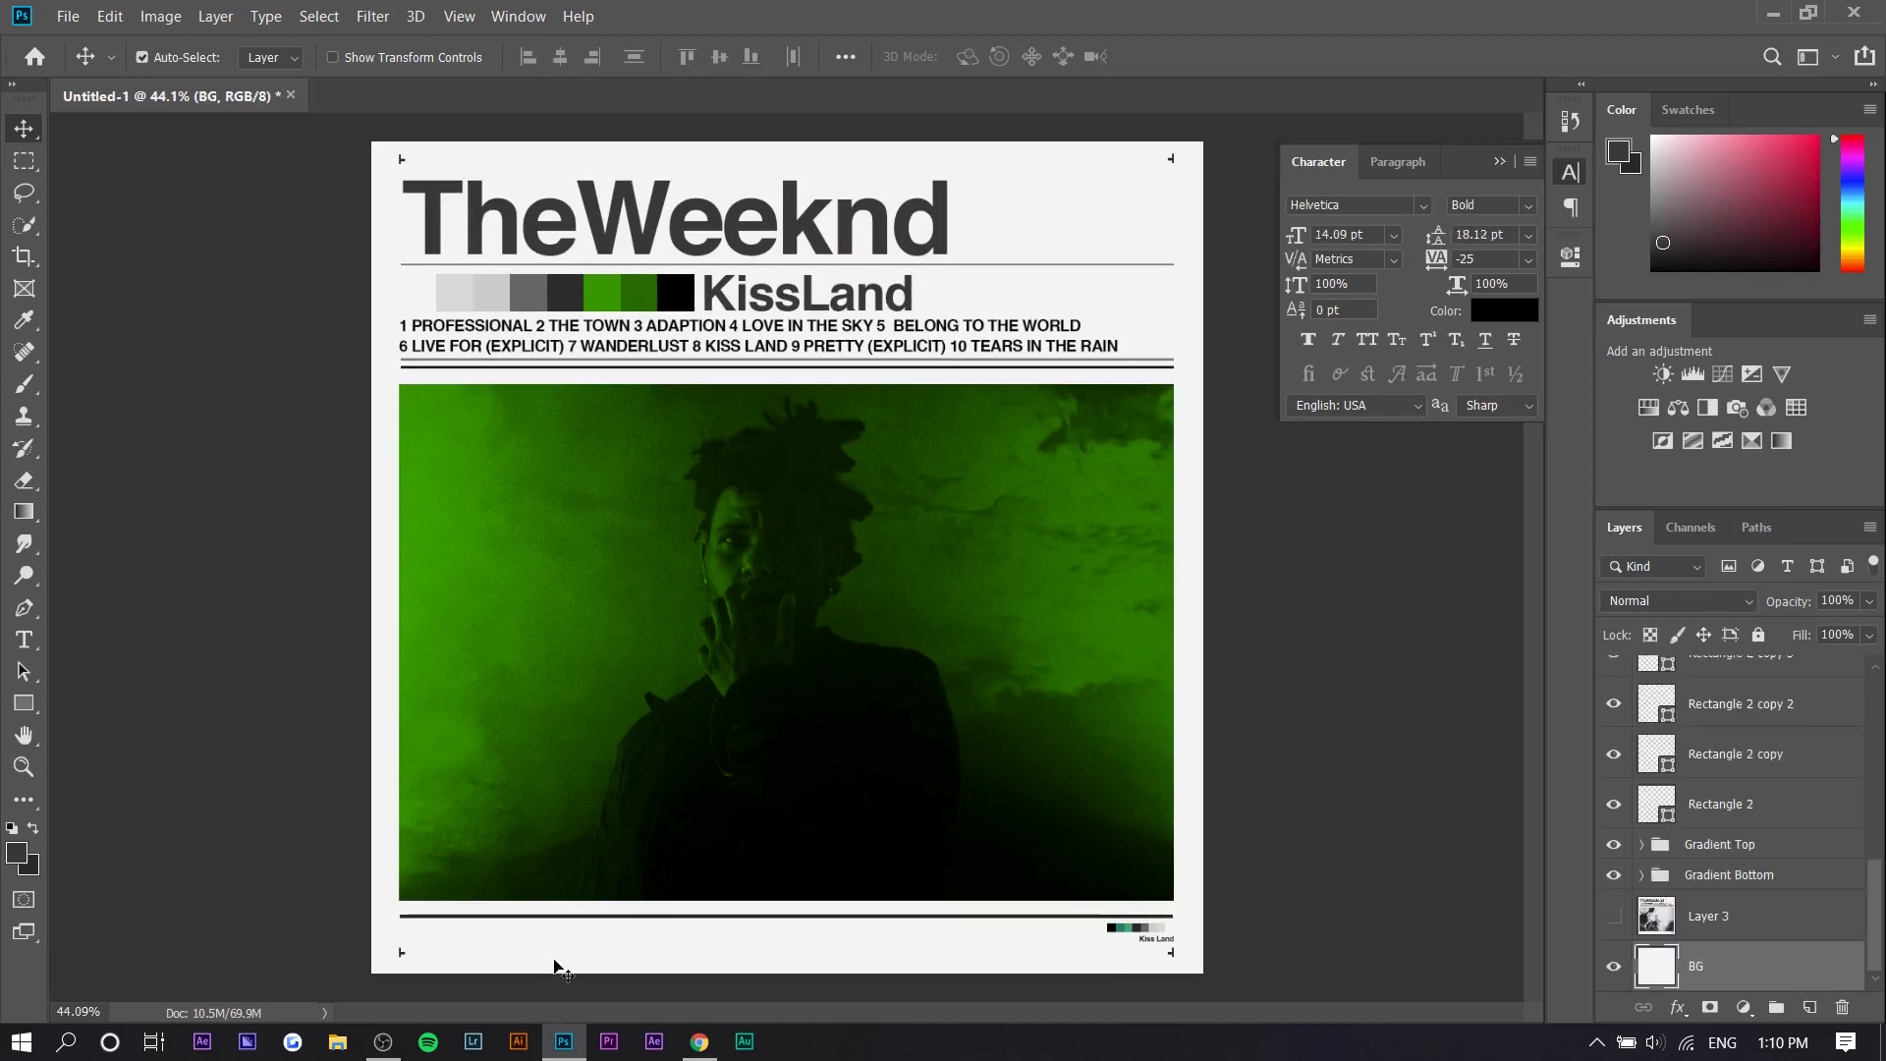
left_click(16, 853)
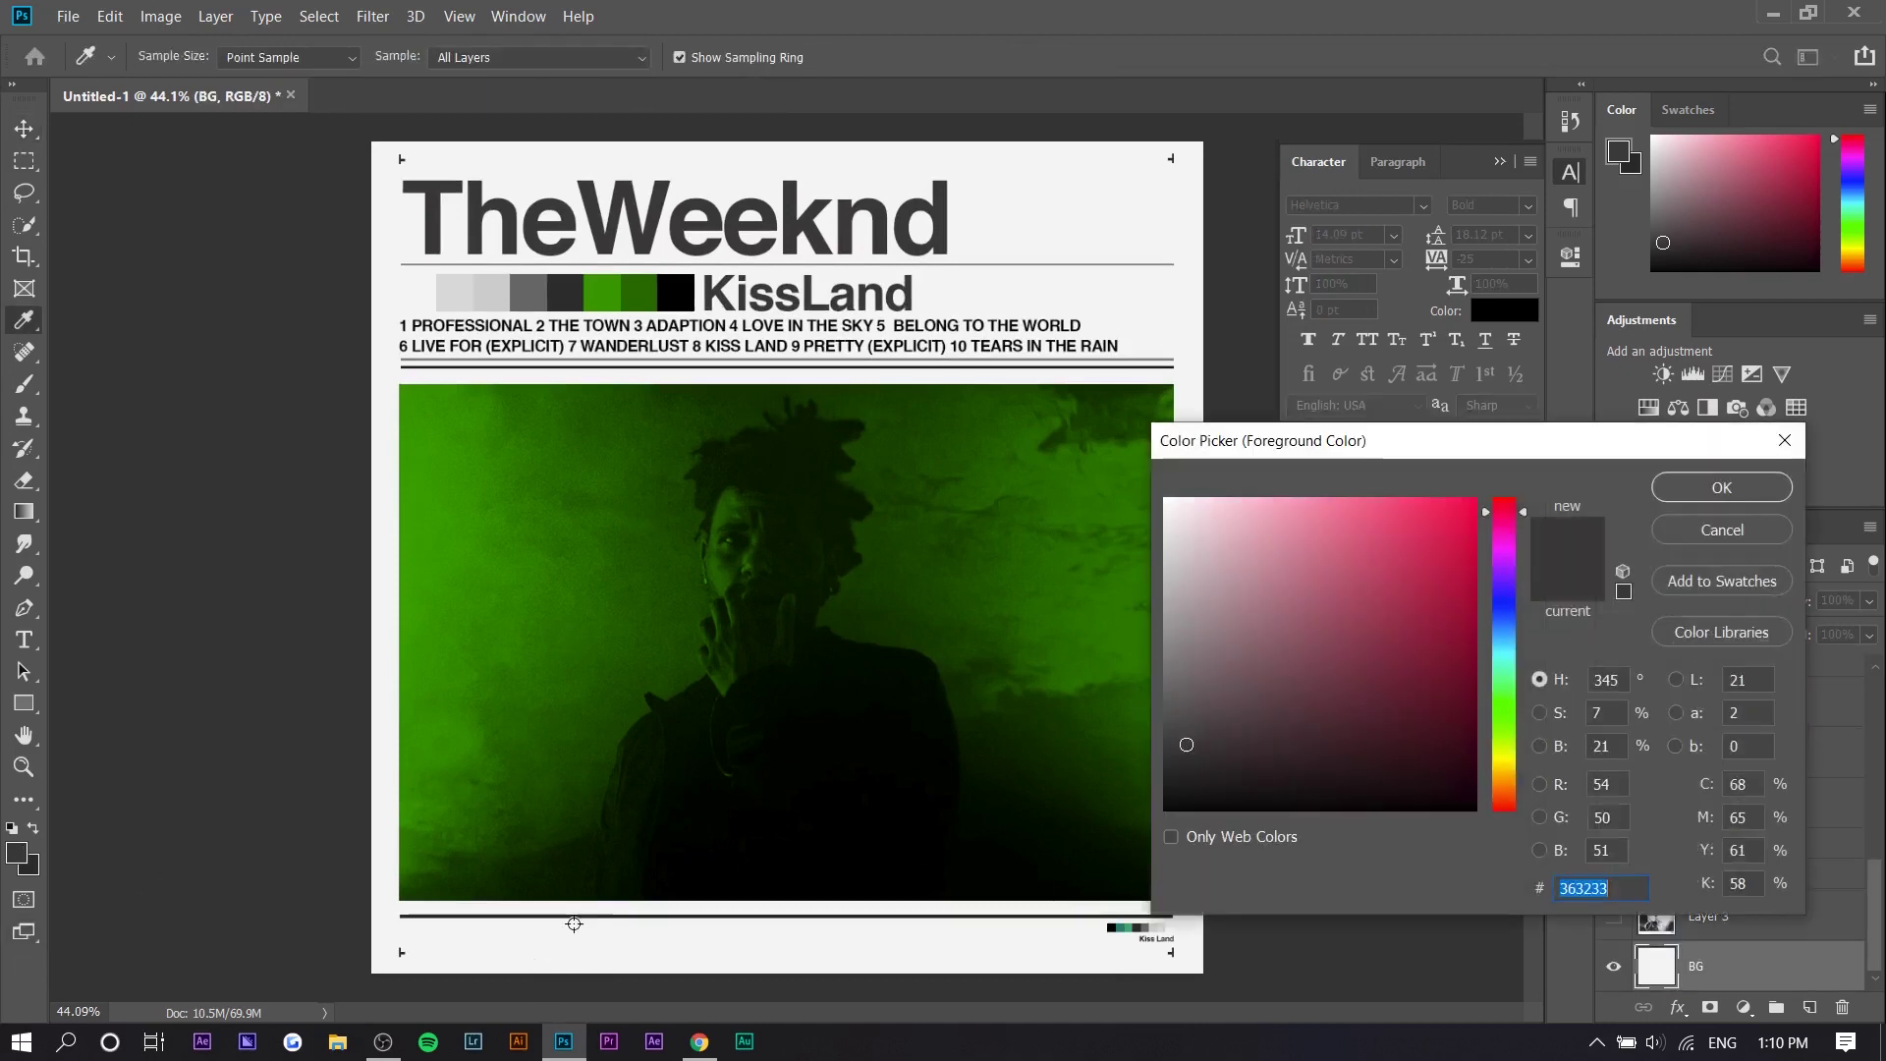
left_click(1471, 803)
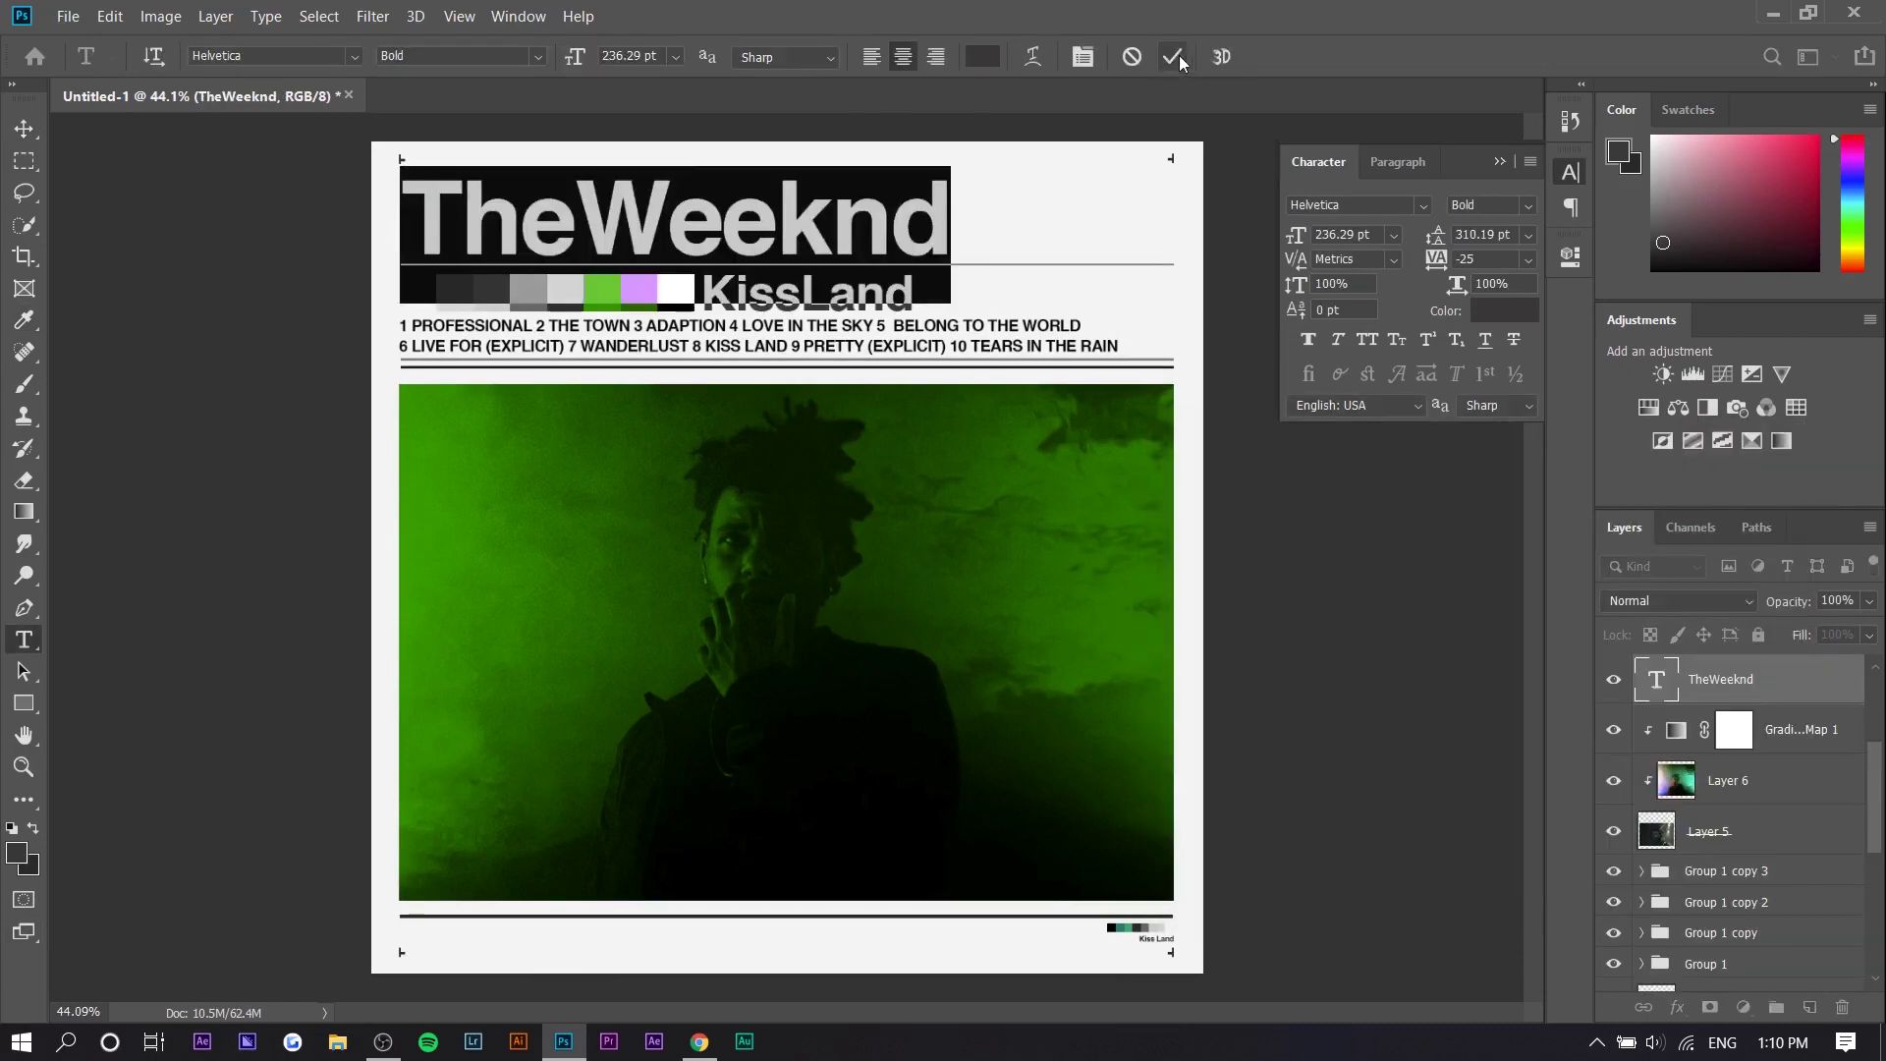
left_click(1173, 56)
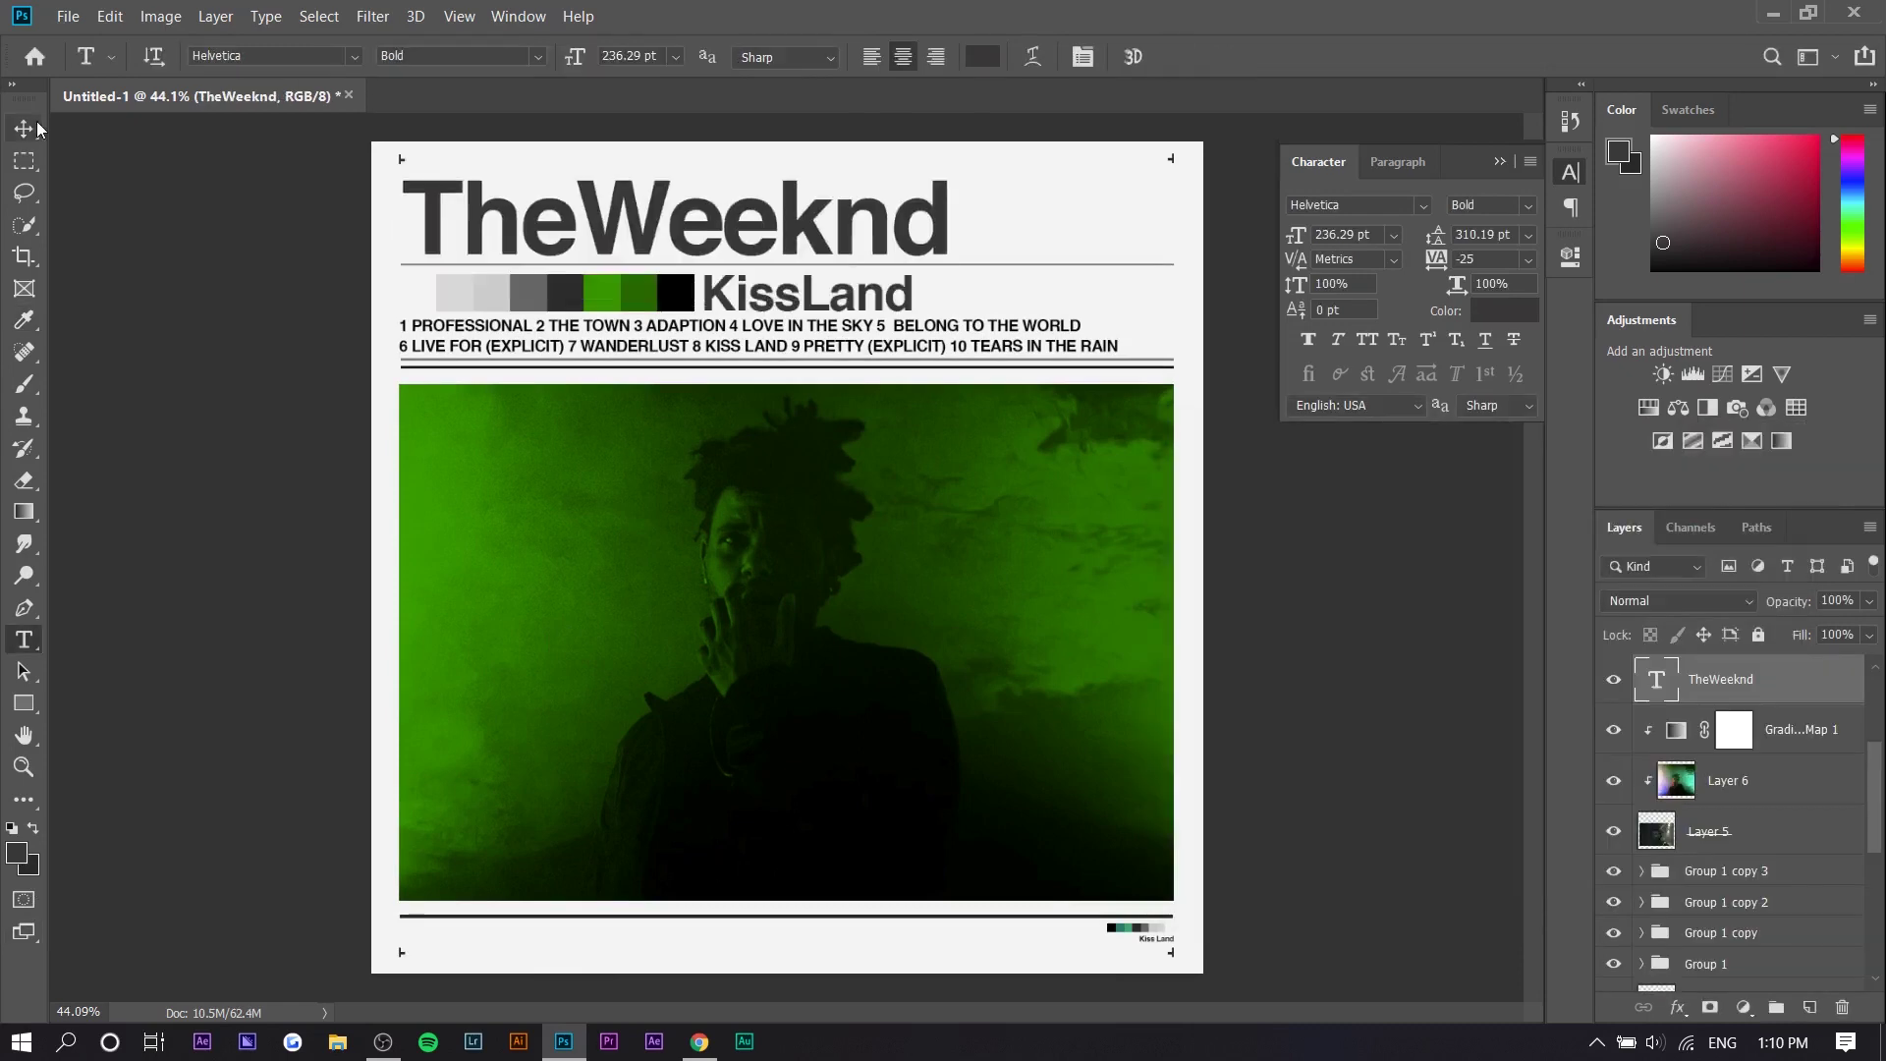
key("v")
Step: Add an Invert adjustment layer above Layer 4 at the top of the layer stack
scroll(1731, 729, "up", 3)
left_click(1753, 695)
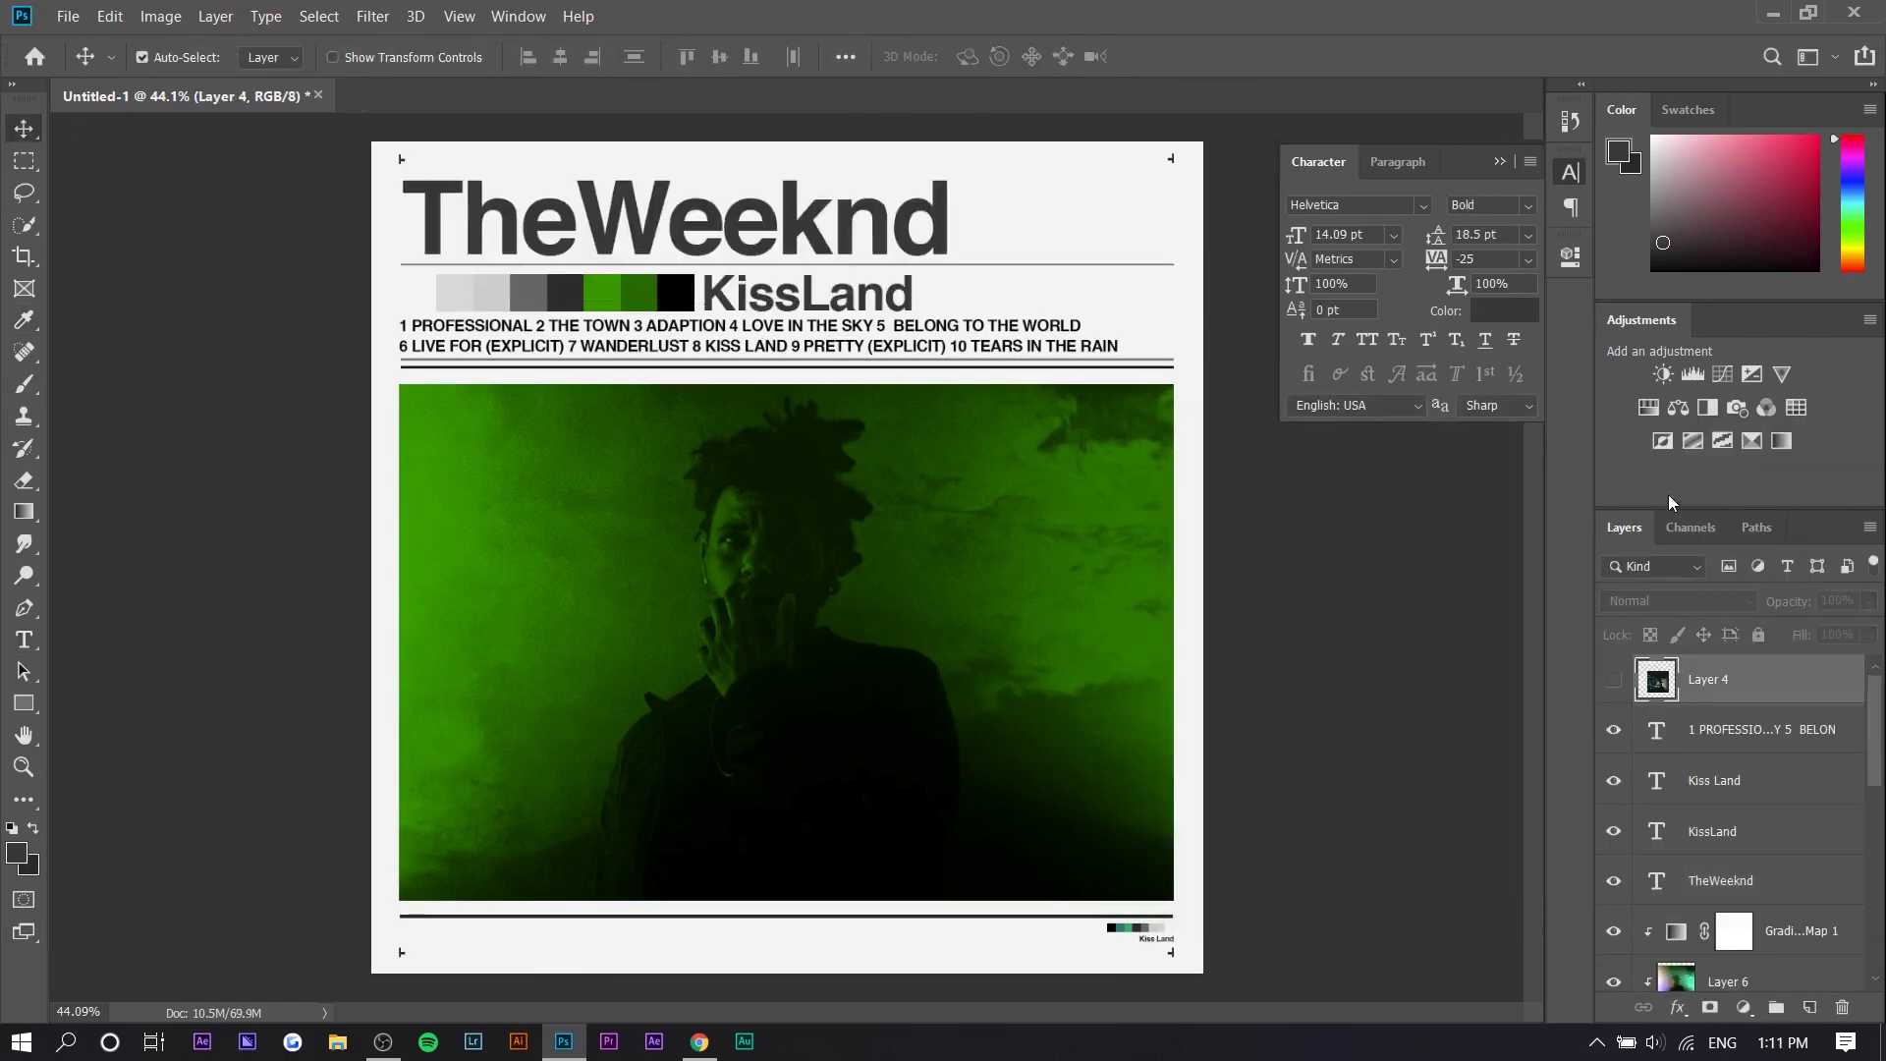
left_click(1657, 444)
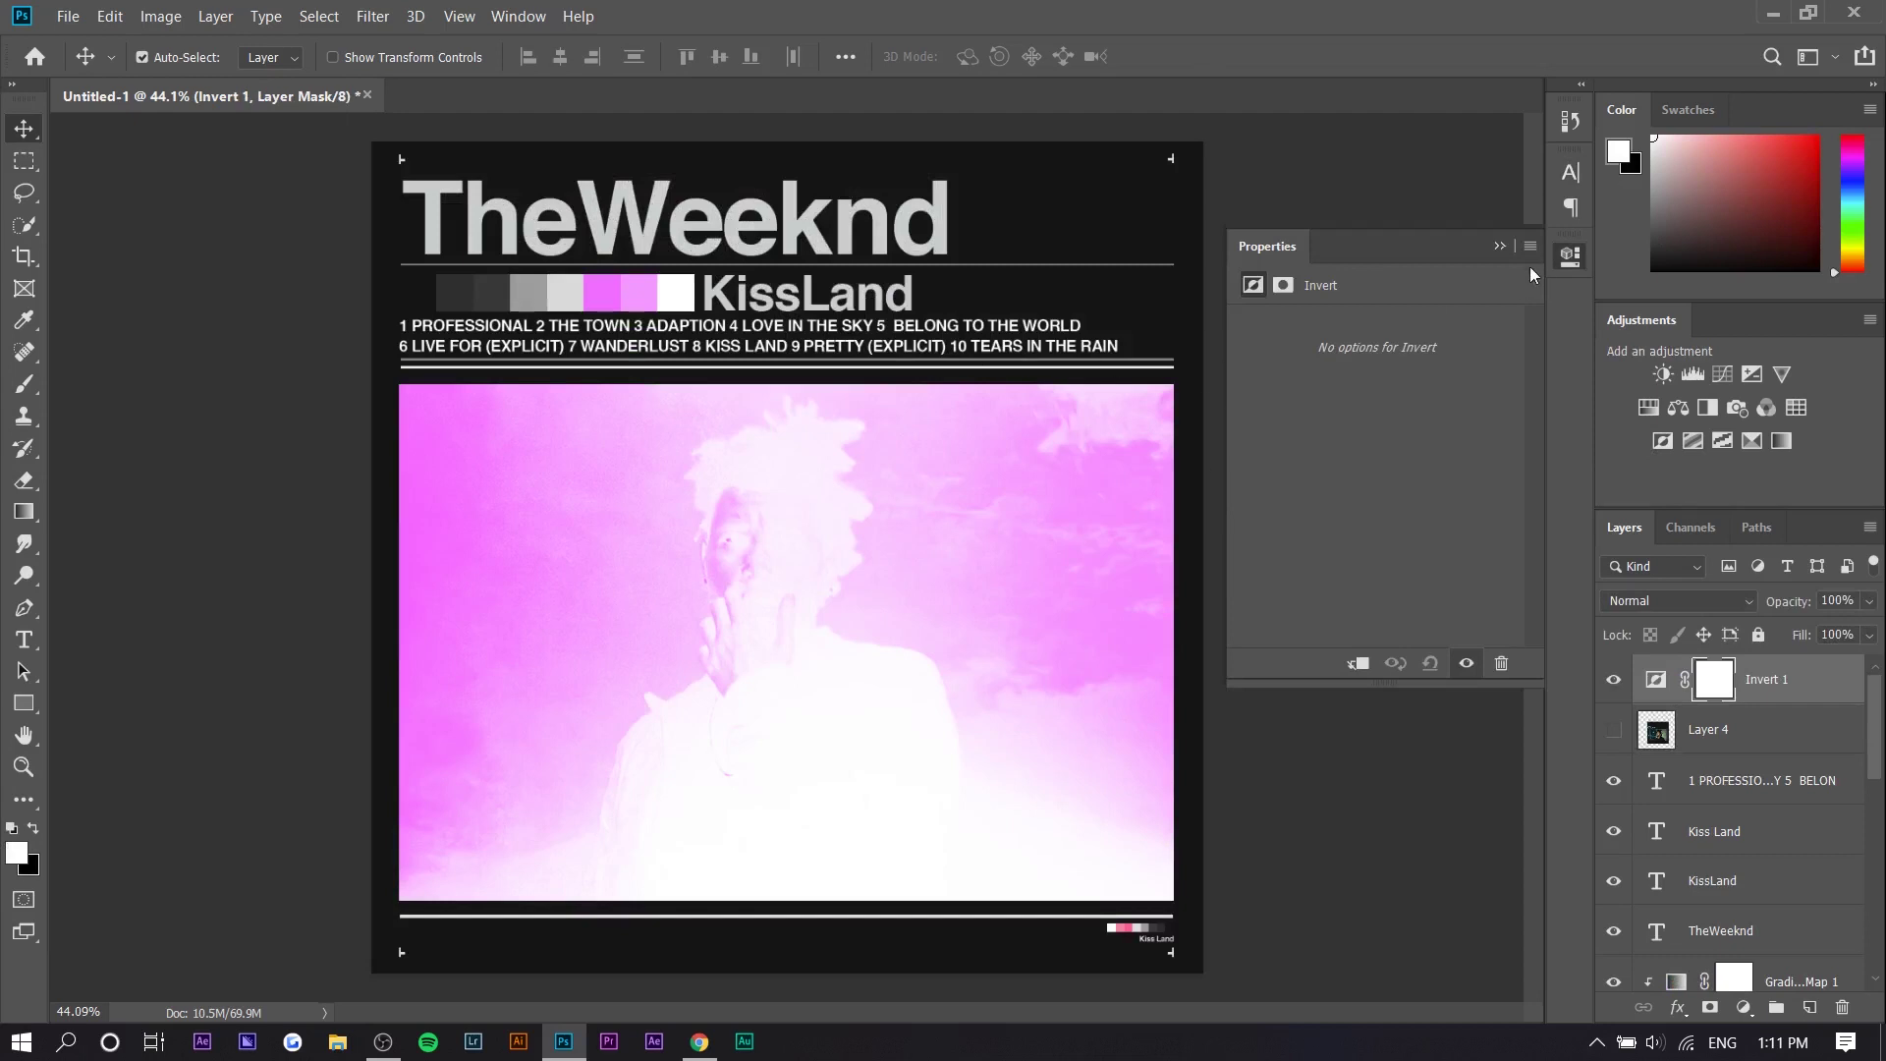
left_click(1490, 245)
Step: Move the photo layers Gradient Map 1, Layer 6 and Layer 5 together above the Invert adjustment
left_click(1065, 526)
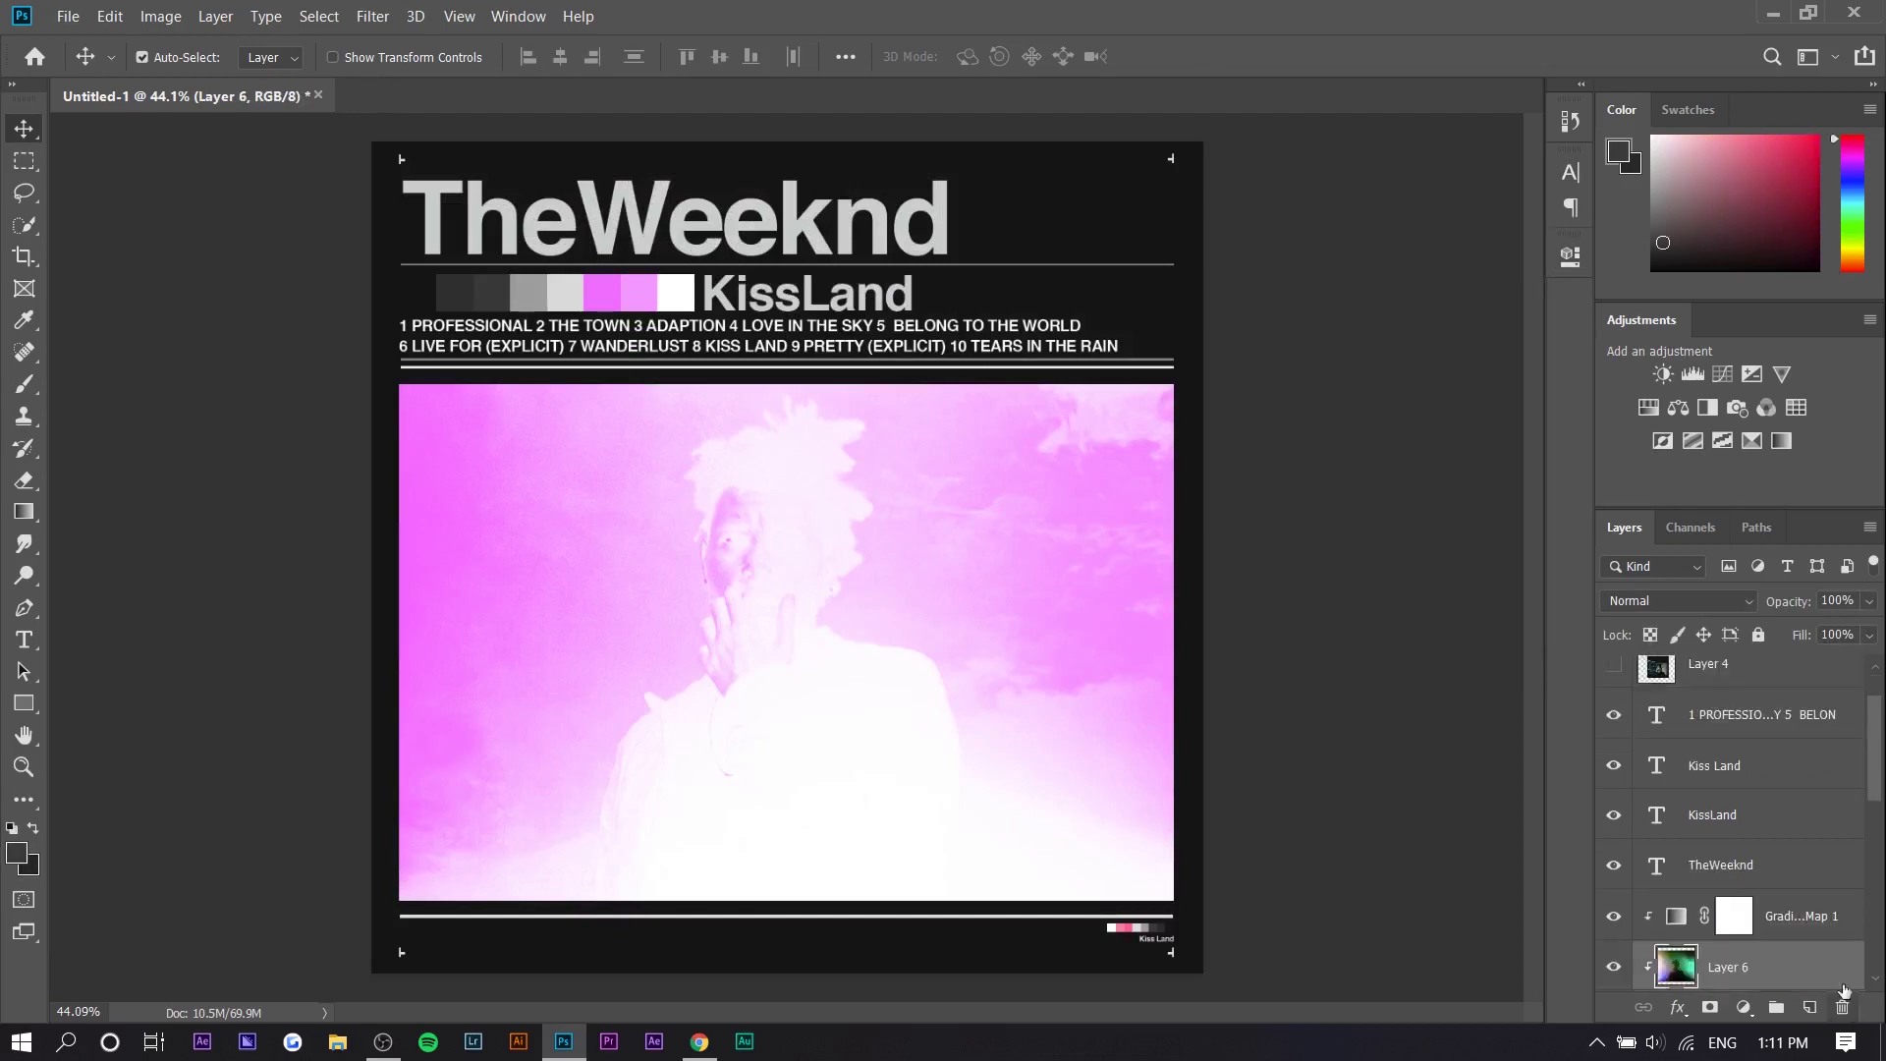
left_click(1827, 927, "shift")
scroll(1827, 928, "down", 3)
left_click(1824, 867, "shift")
left_click_drag(1825, 867, 1780, 680)
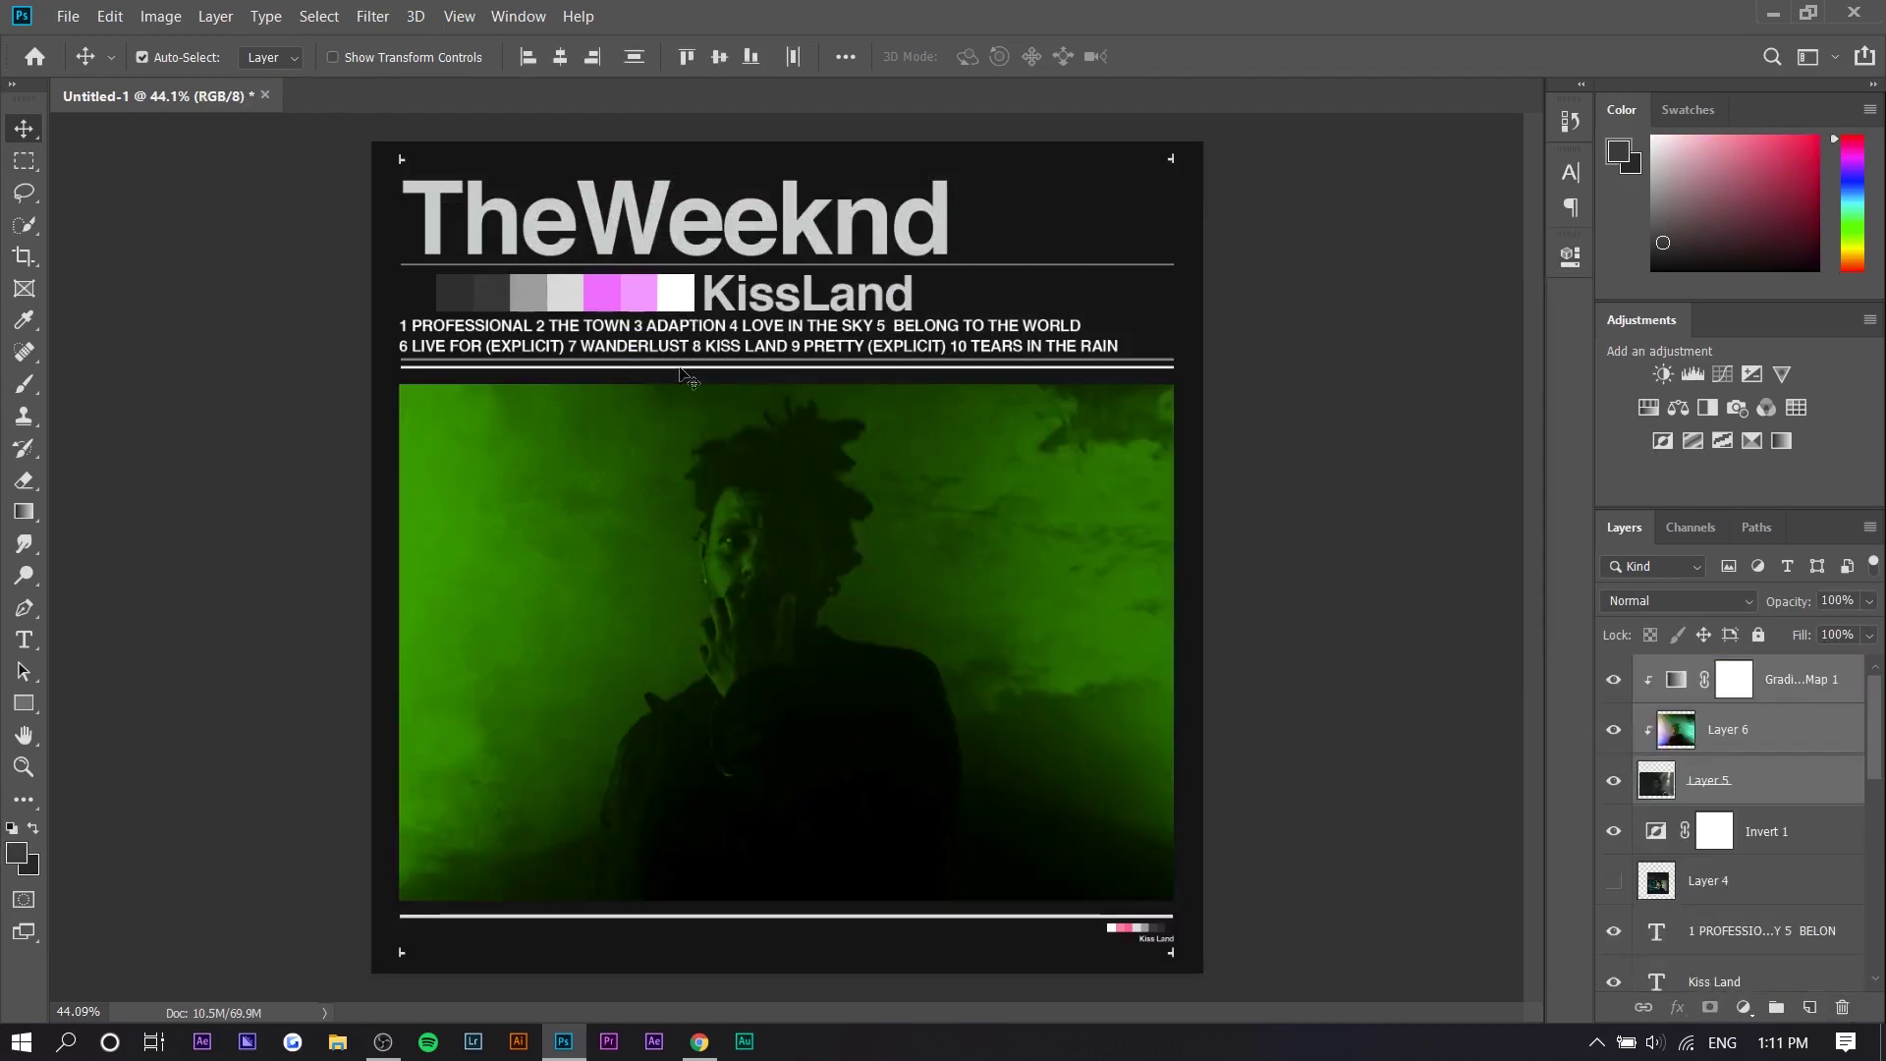
Step: Move the Gradient Top and Gradient Bottom groups together to the top of the layer stack
left_click(677, 294)
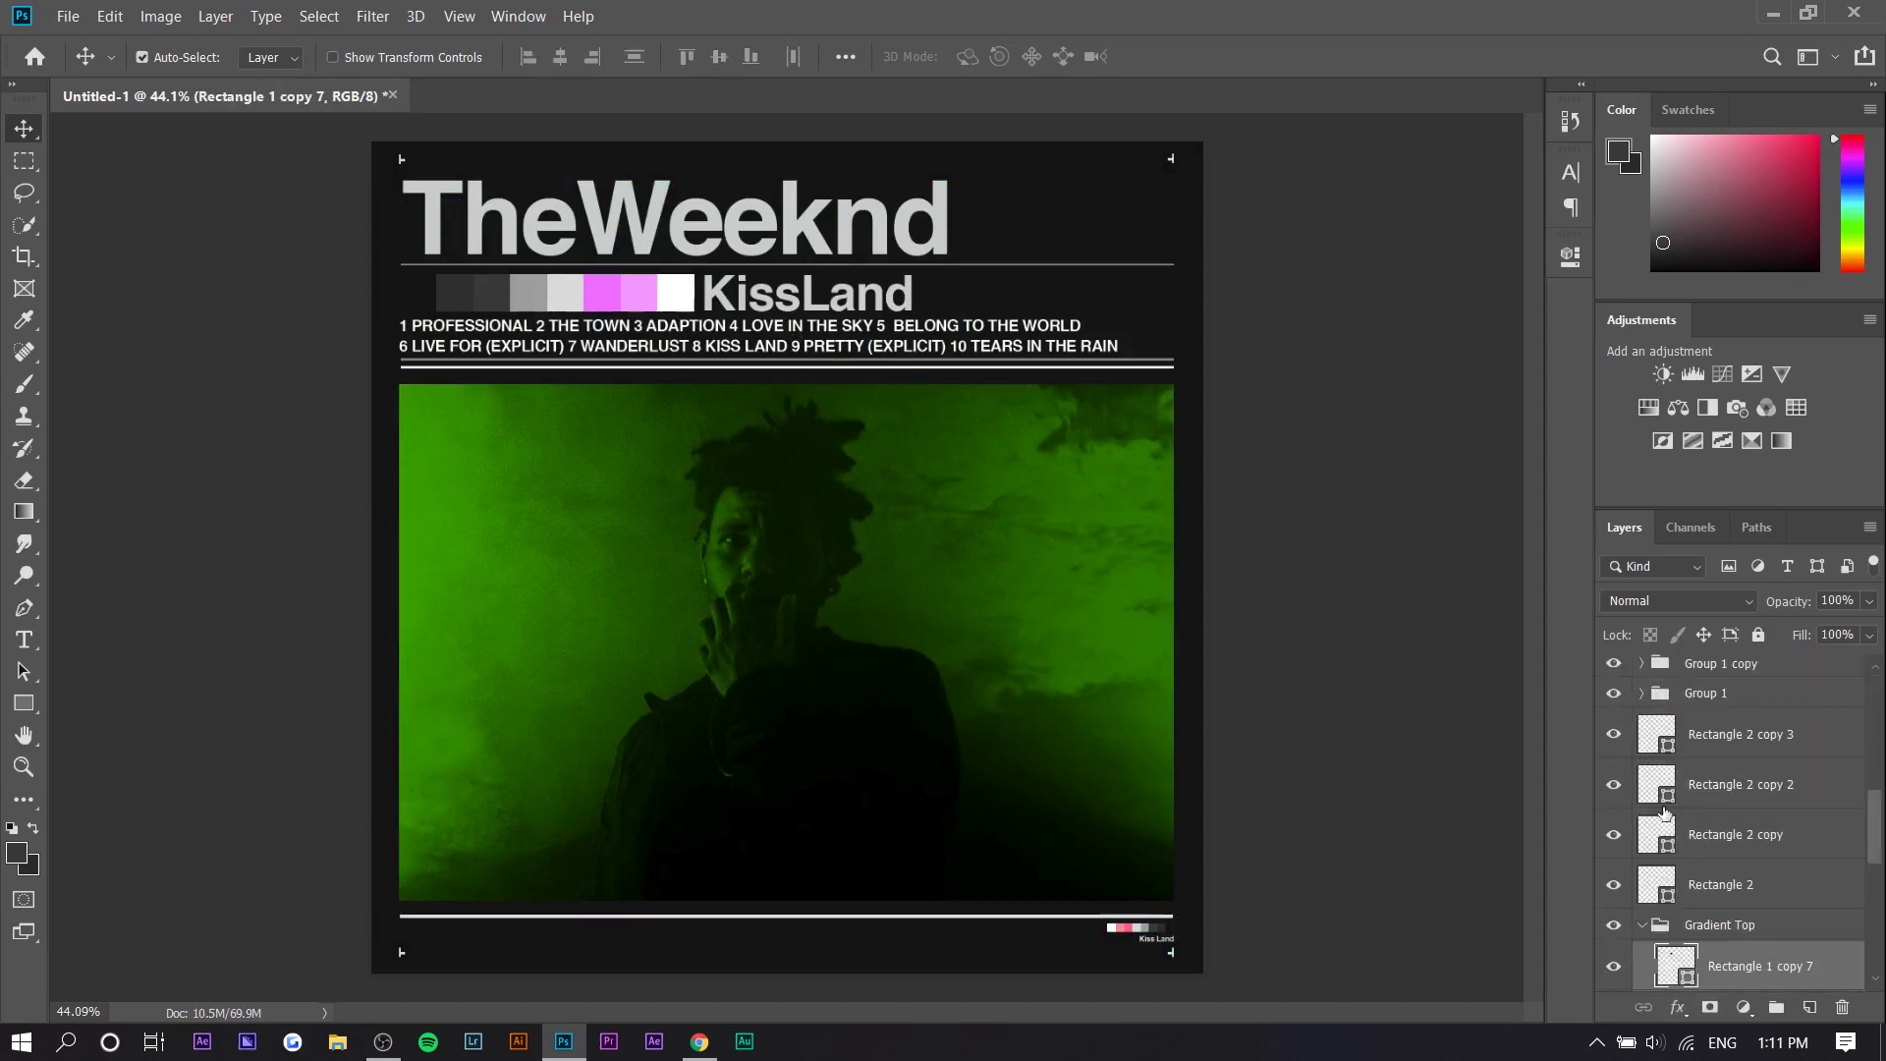
left_click(1643, 774)
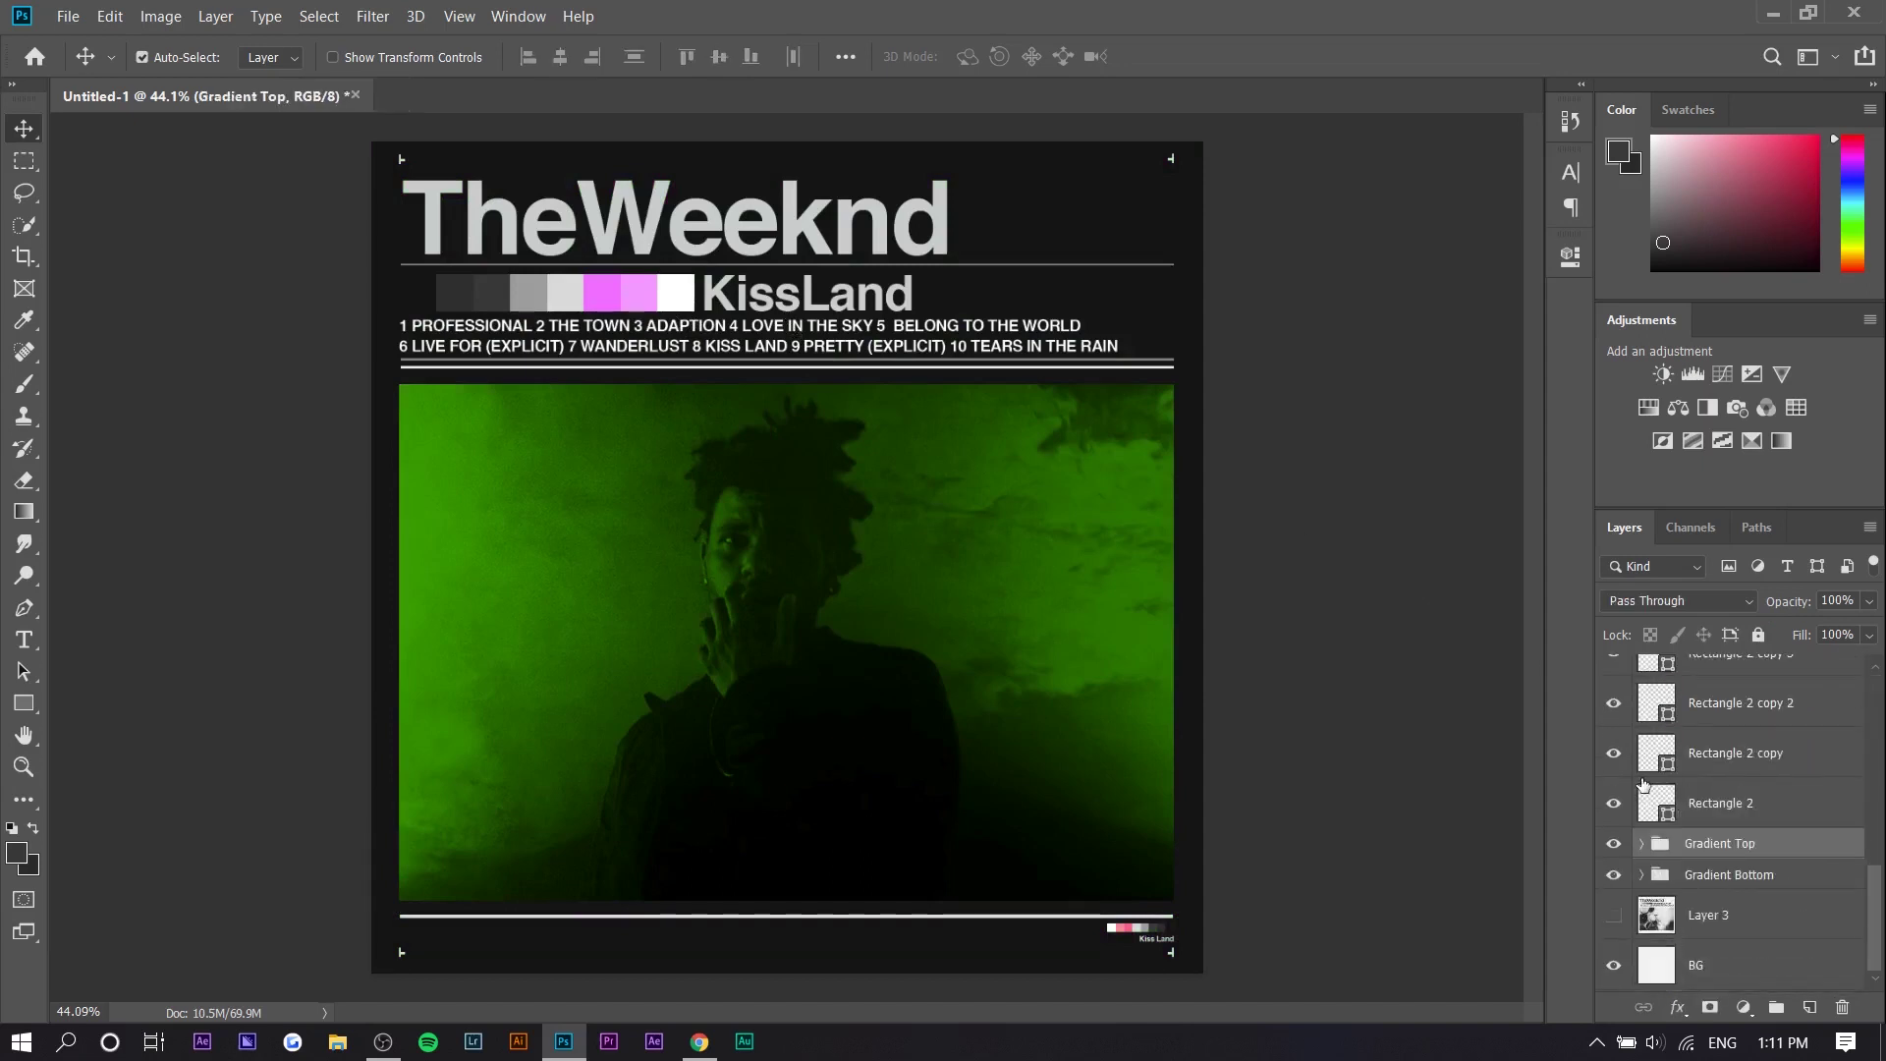
left_click(1714, 869, "shift")
left_click_drag(1714, 870, 1704, 656)
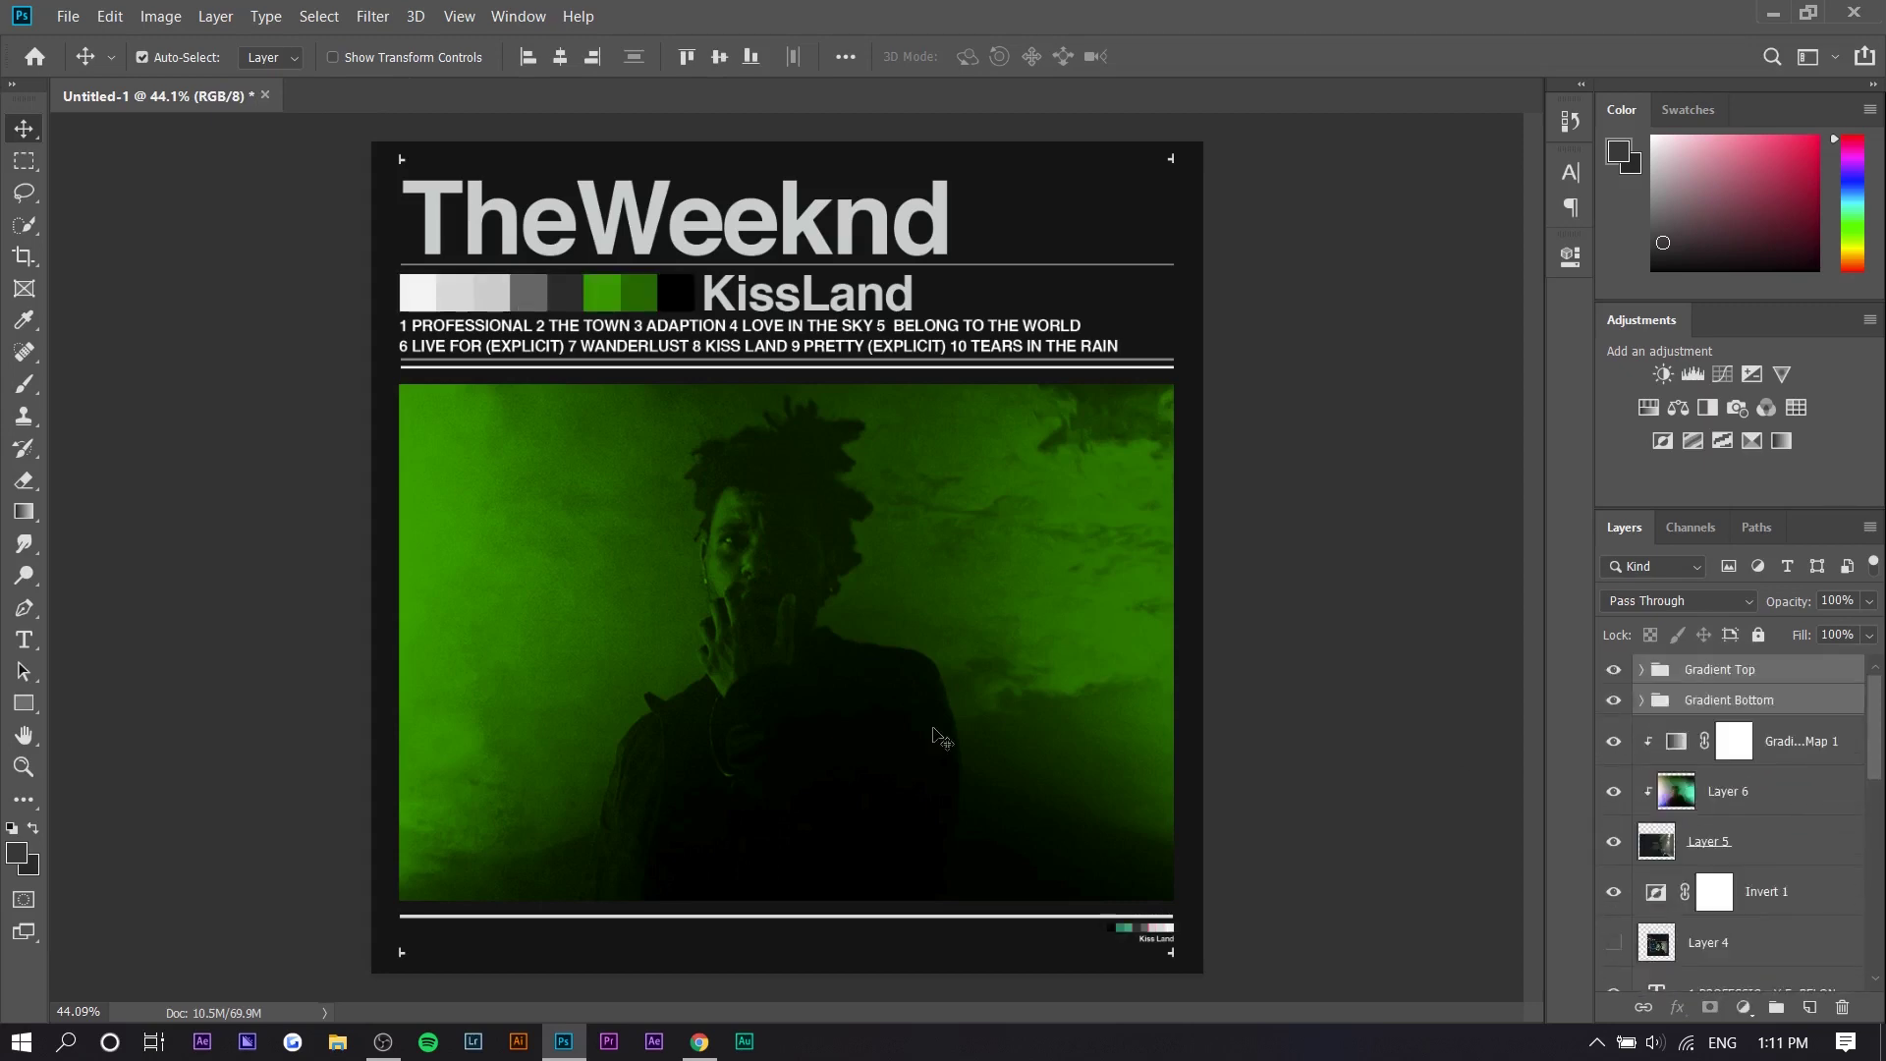
Step: Change the text colour of the TheWeeknd and KissLand titles to black beneath the Invert adjustment
left_click(1361, 667)
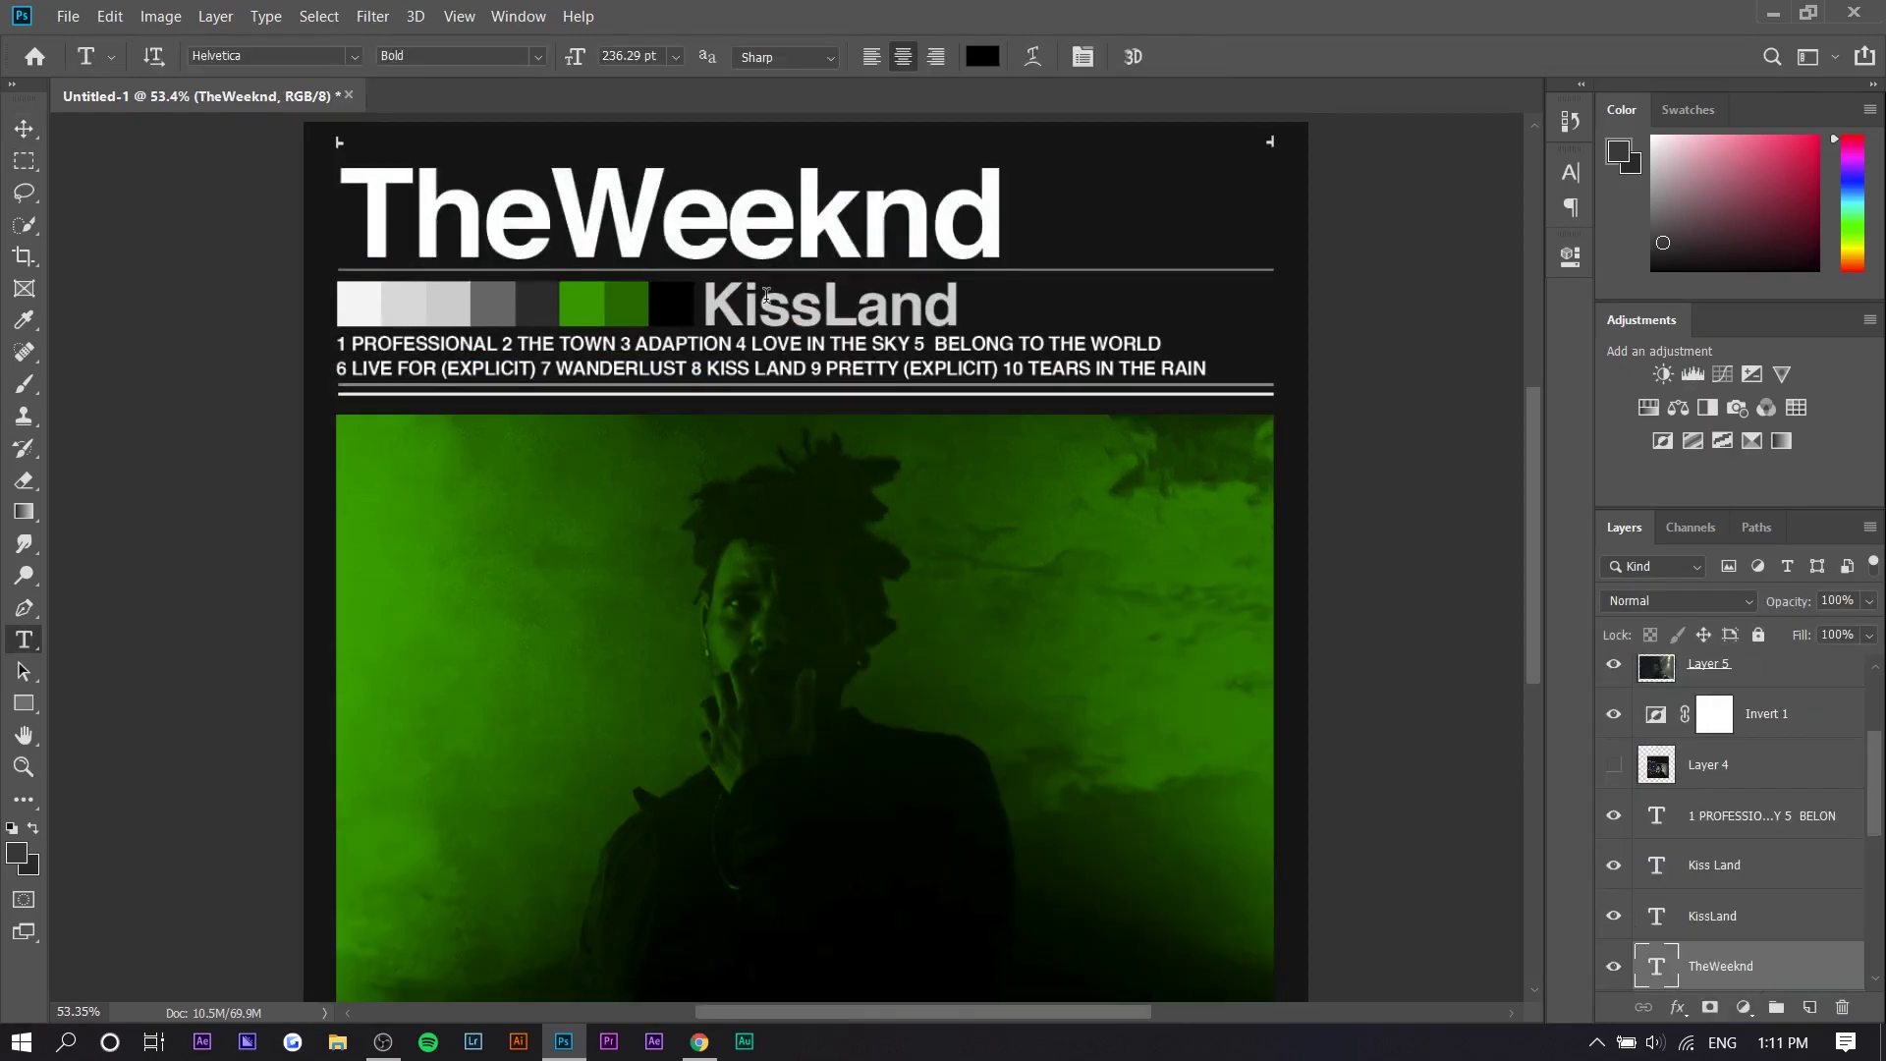
left_click(766, 295)
double_click(766, 296)
left_click(982, 56)
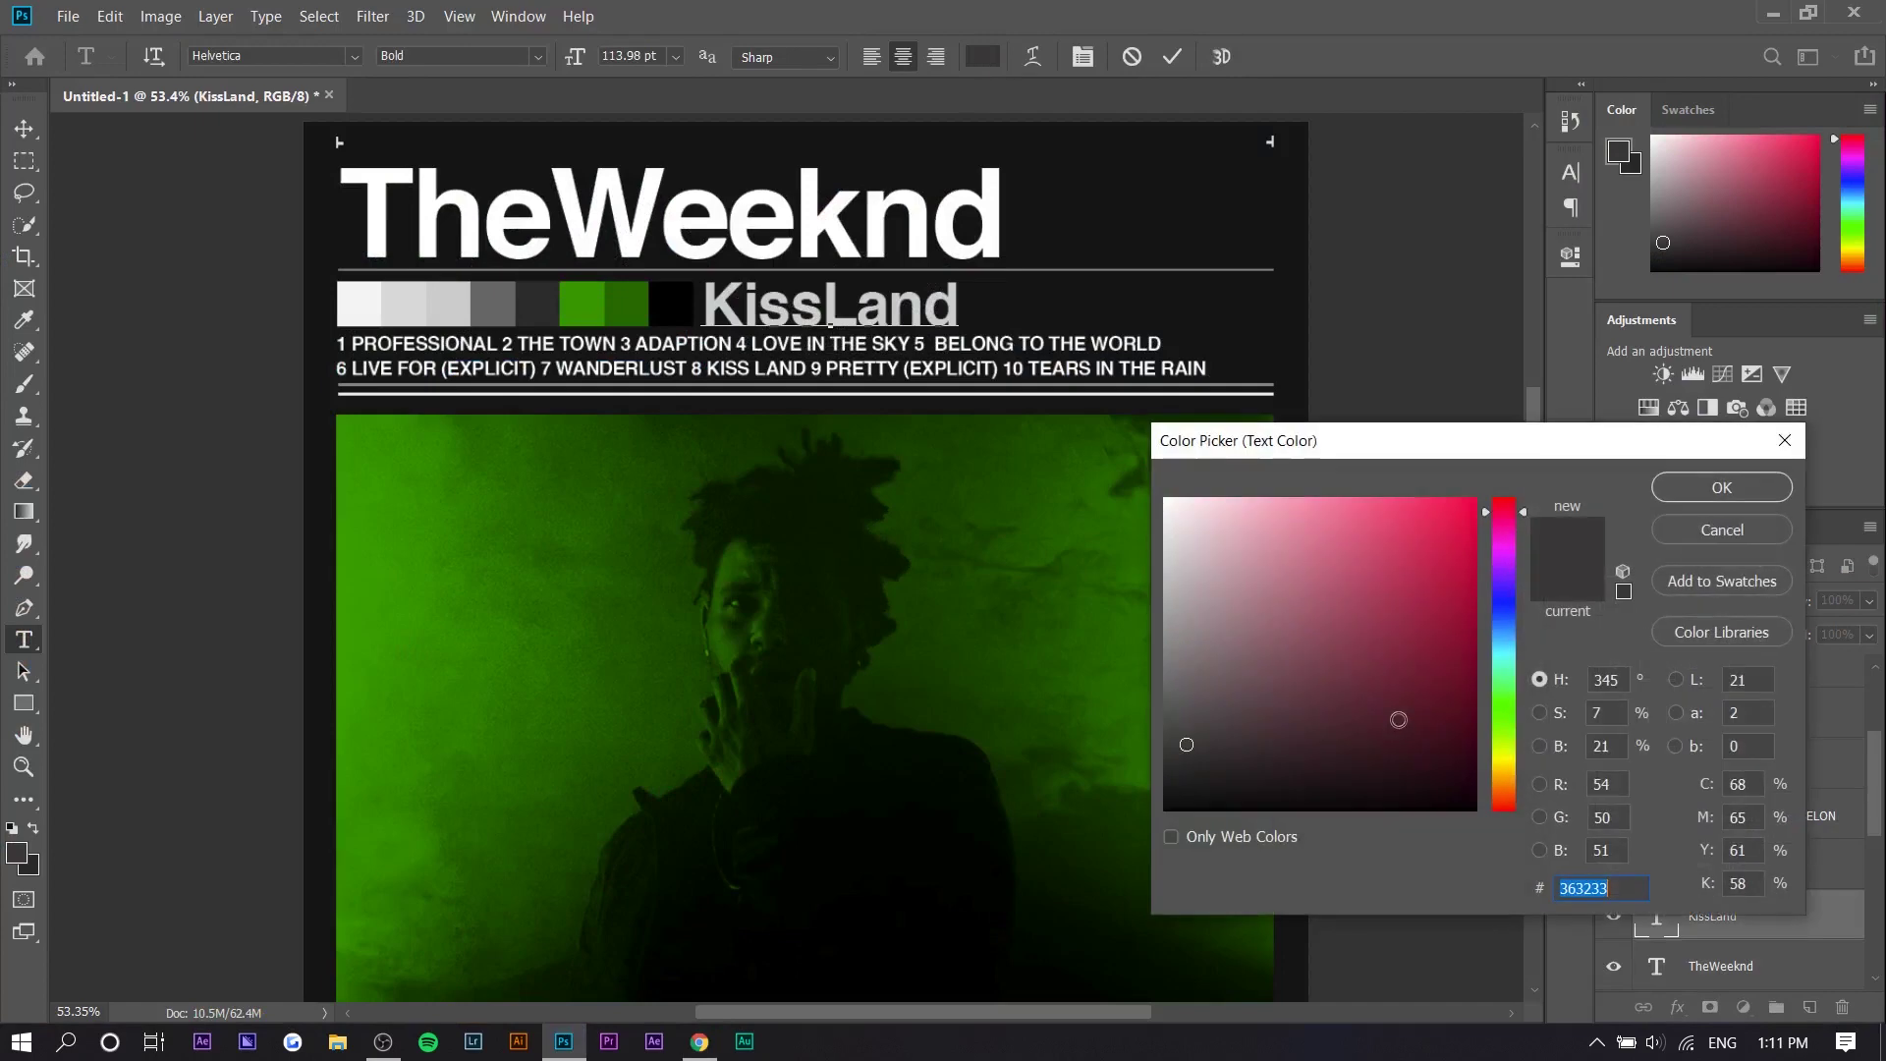
left_click(1186, 761)
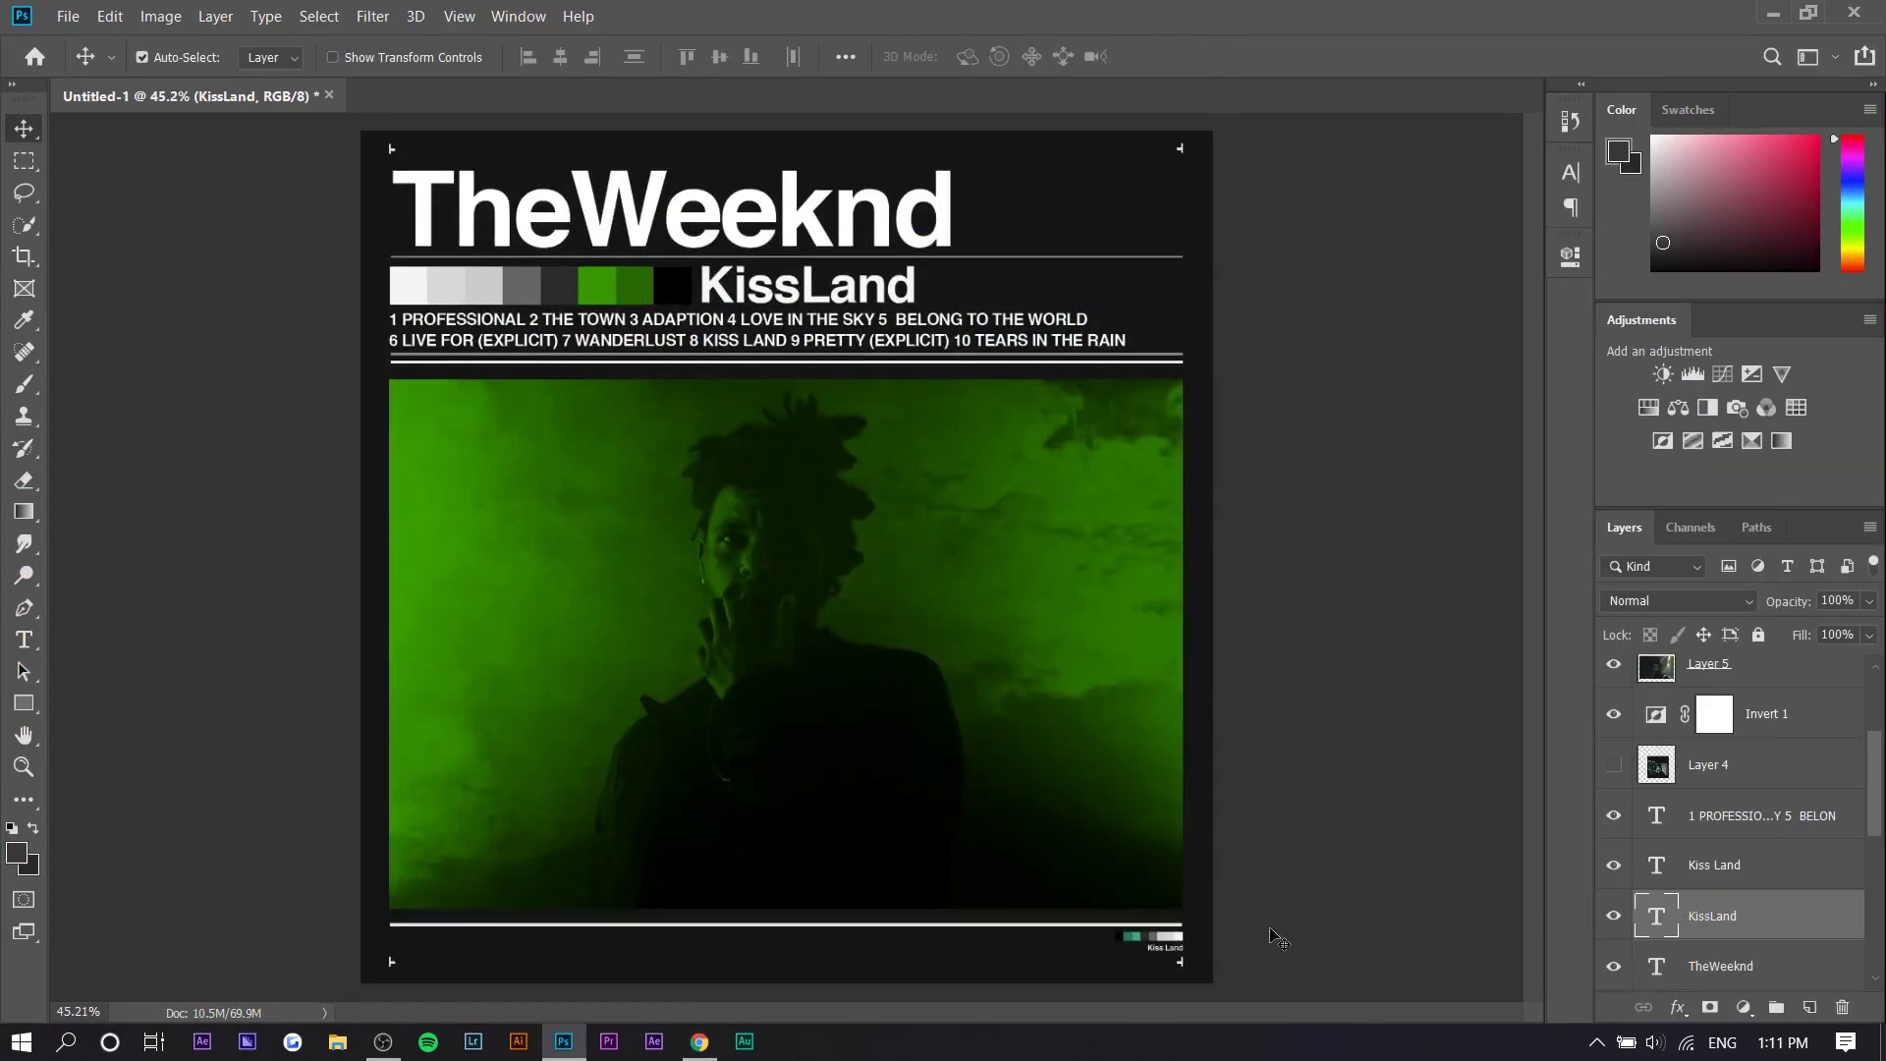
Step: Duplicate the Gradient Top group and fit the copy over the small colour strip above the tiny Kiss Land text
scroll(1110, 944, "up", 5)
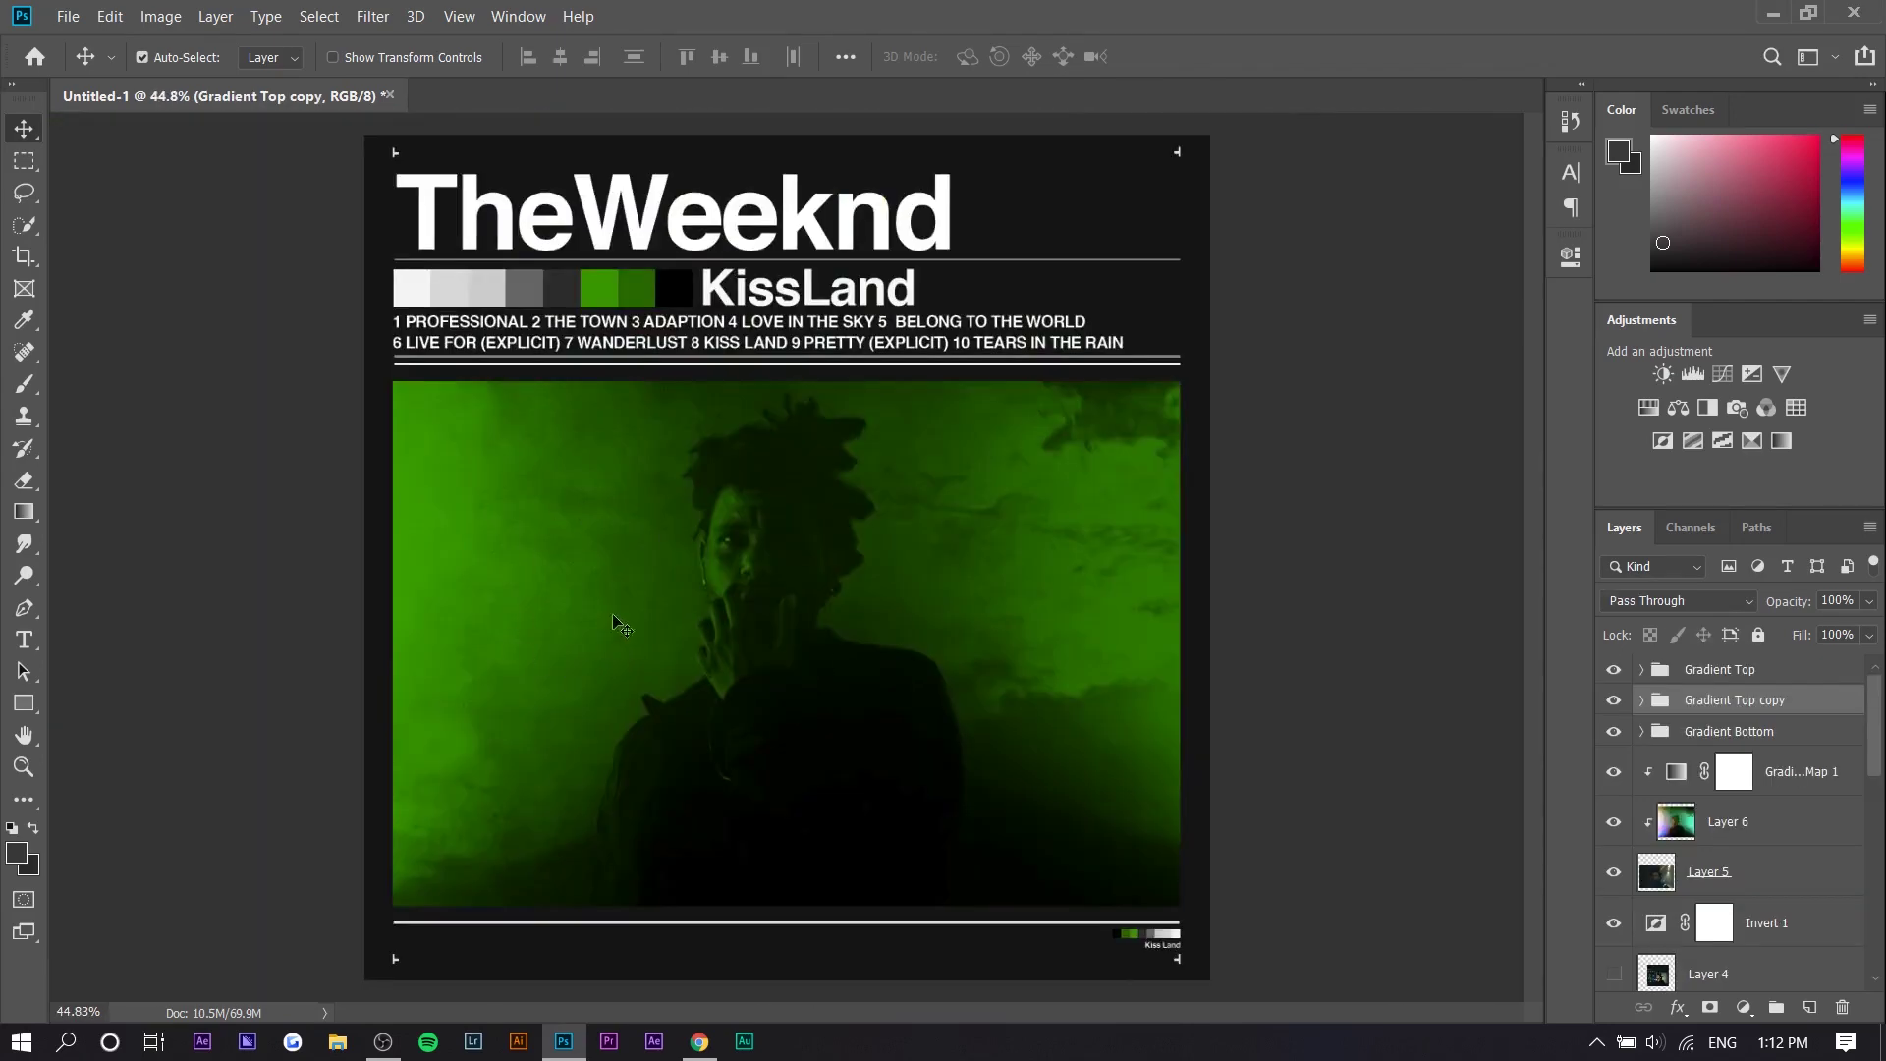
Step: Switch to Chrome and open unsplash.com in the tab with the kiss land cover search
key("alt+Tab")
left_click(582, 65)
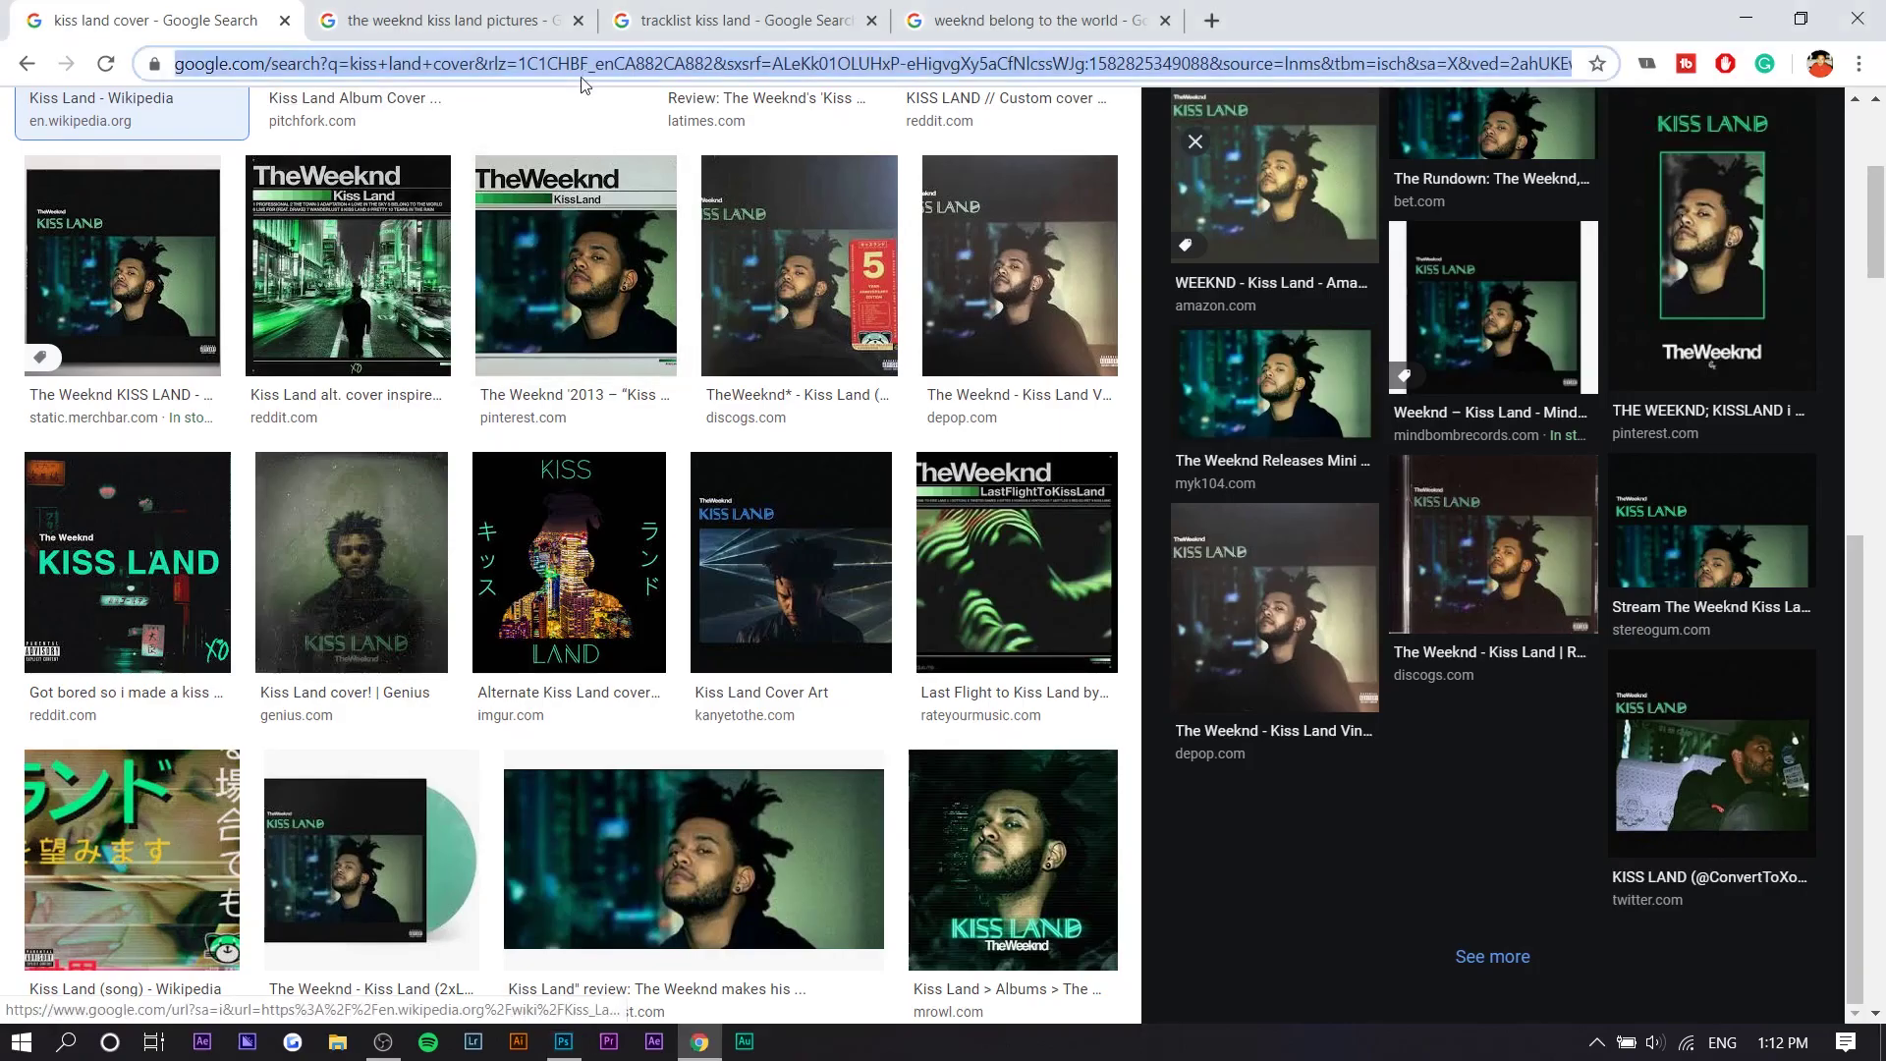
type("unsplash.com")
key("Return")
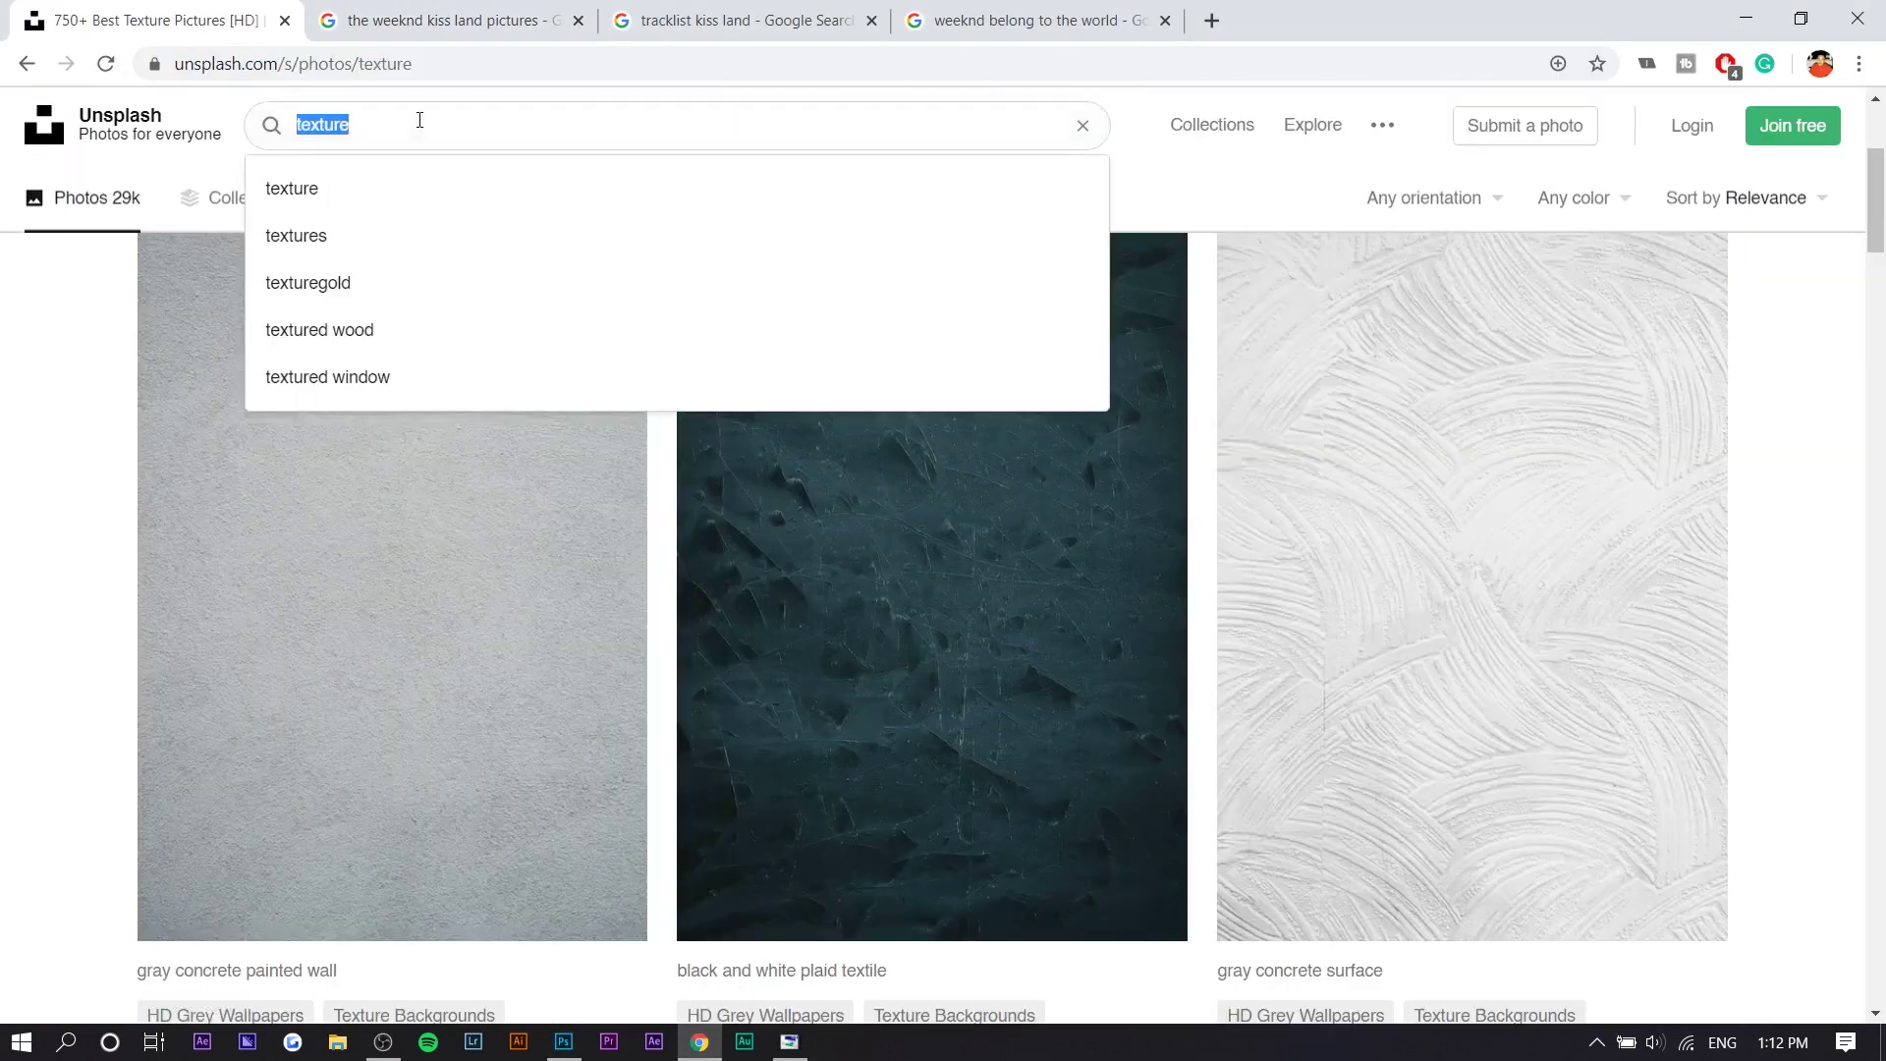
Step: Search Unsplash for paper and download the brown creased paper photo
type("paper")
key("Return")
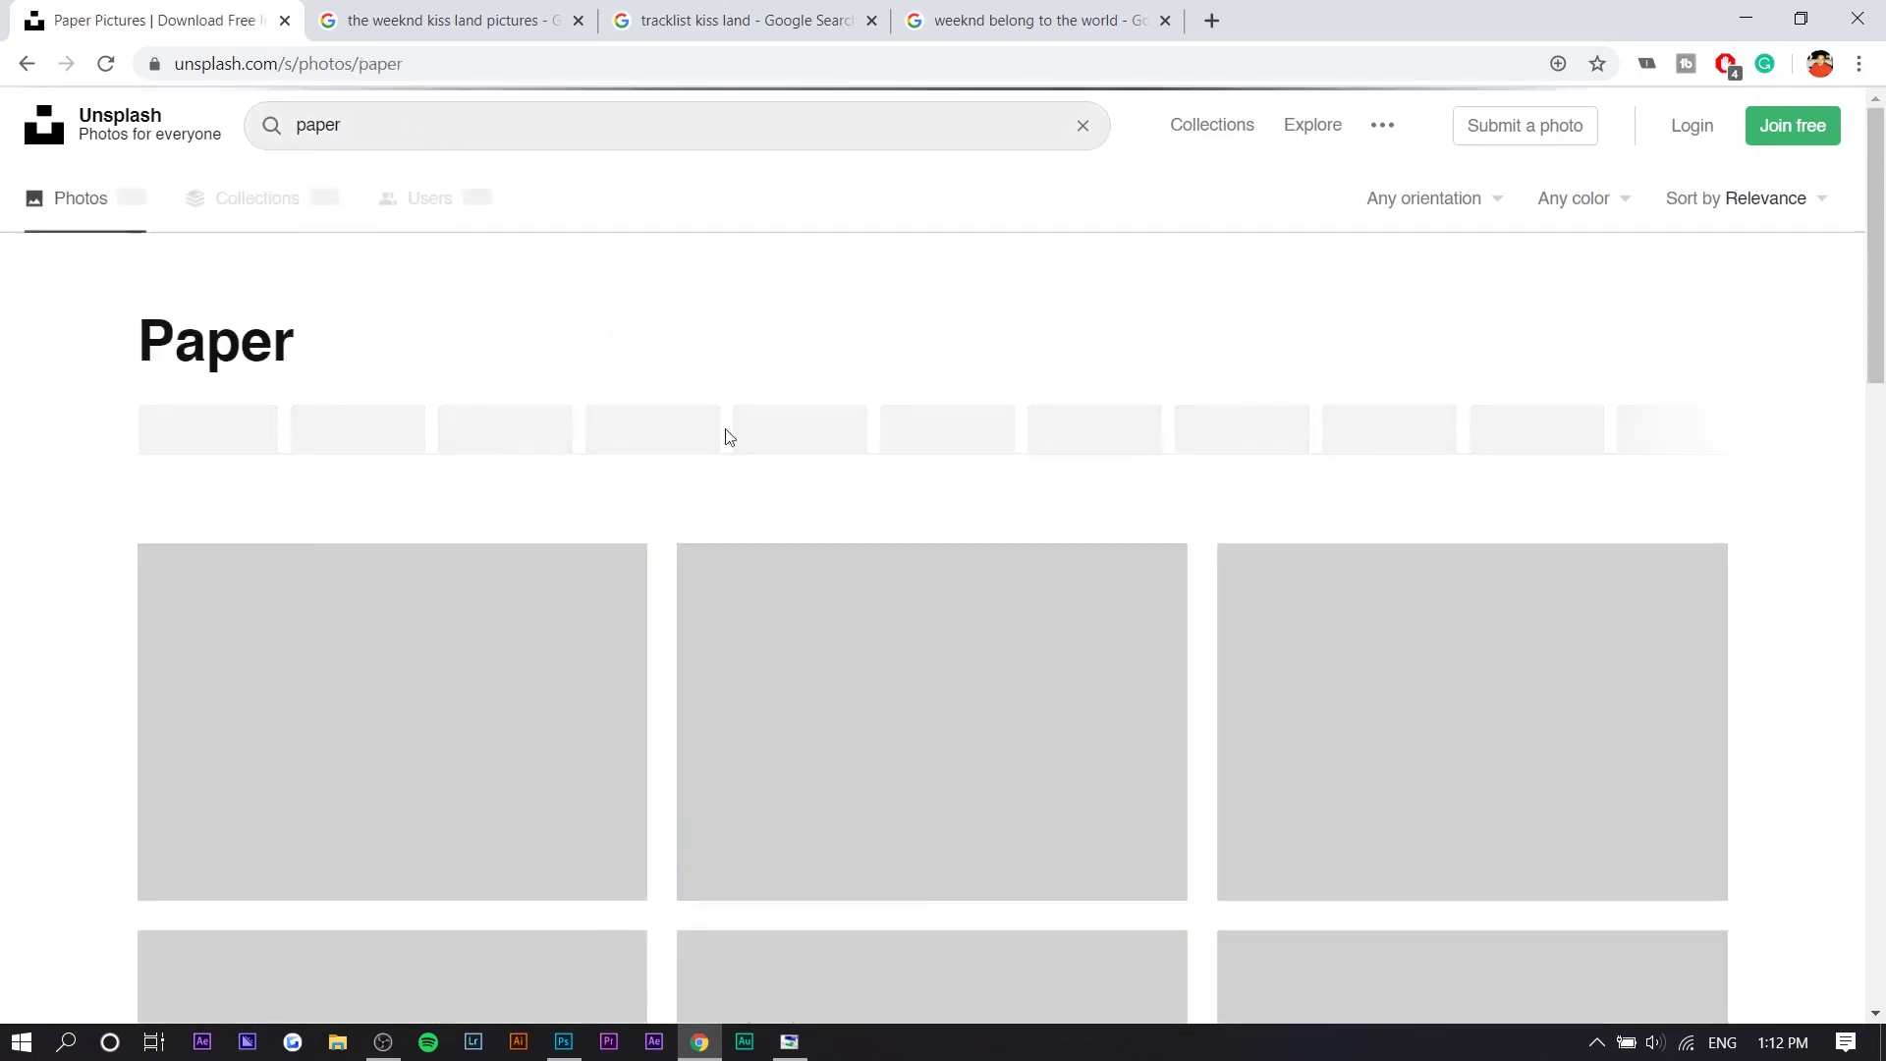
scroll(806, 517, "down", 5)
scroll(518, 457, "up", 2)
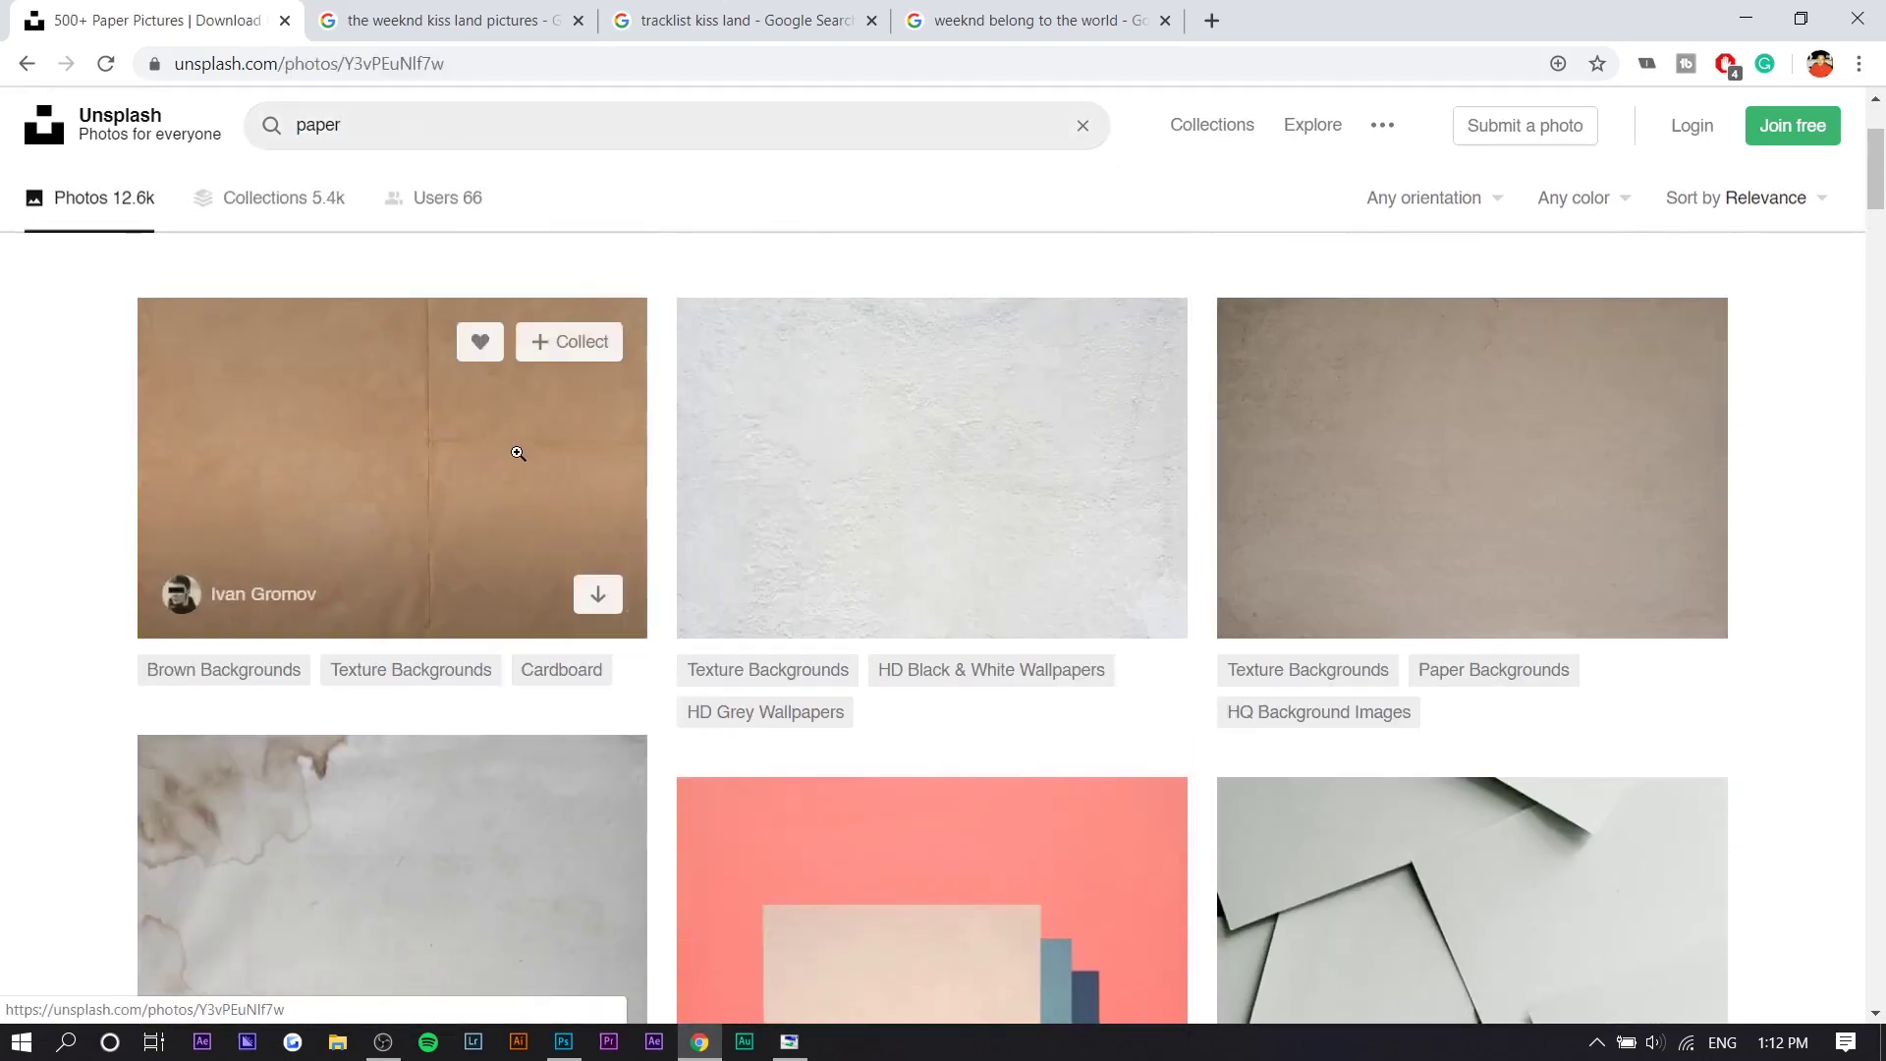
left_click(518, 450)
left_click(1630, 167)
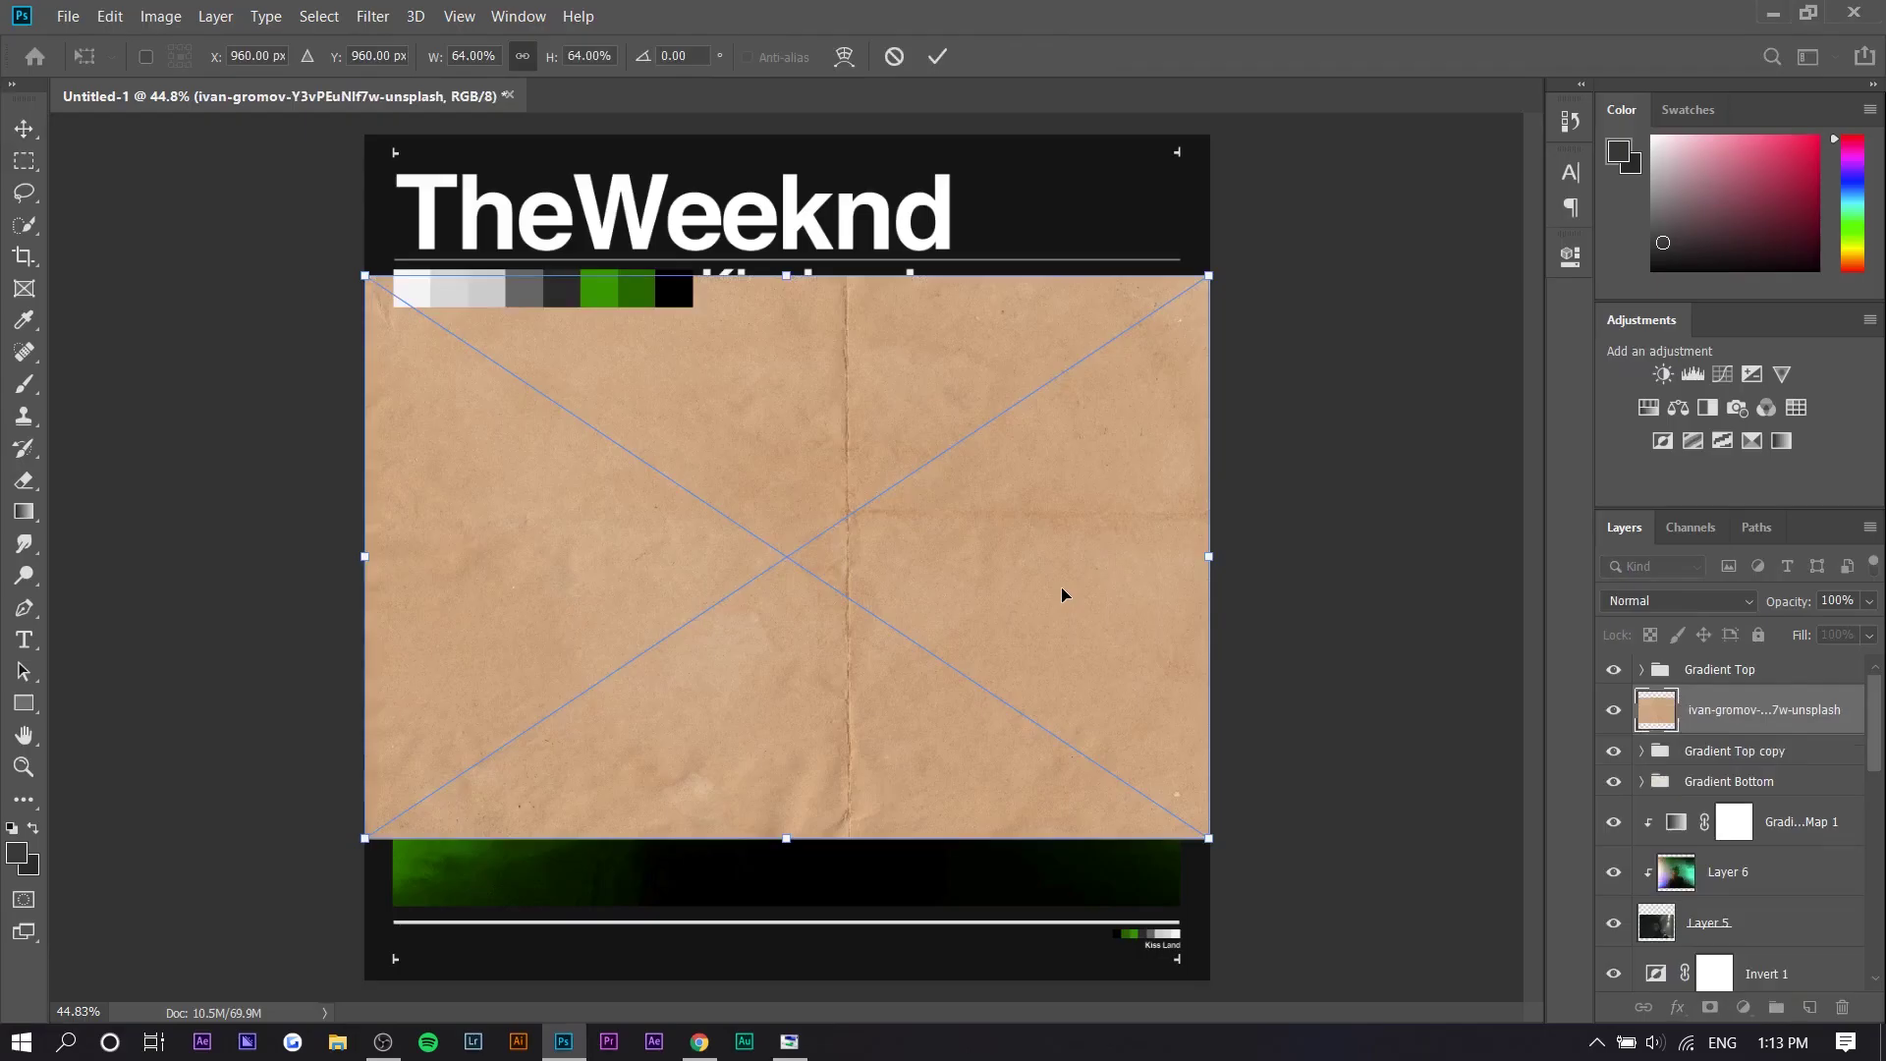
Step: Place the downloaded paper photo in the Photoshop cover document and move its layer above the Gradient Top group
key("Return")
left_click_drag(1768, 712, 1766, 660)
Step: Rotate the paper photo 90° clockwise and scale it up to cover the full width of the canvas
key("ctrl+t")
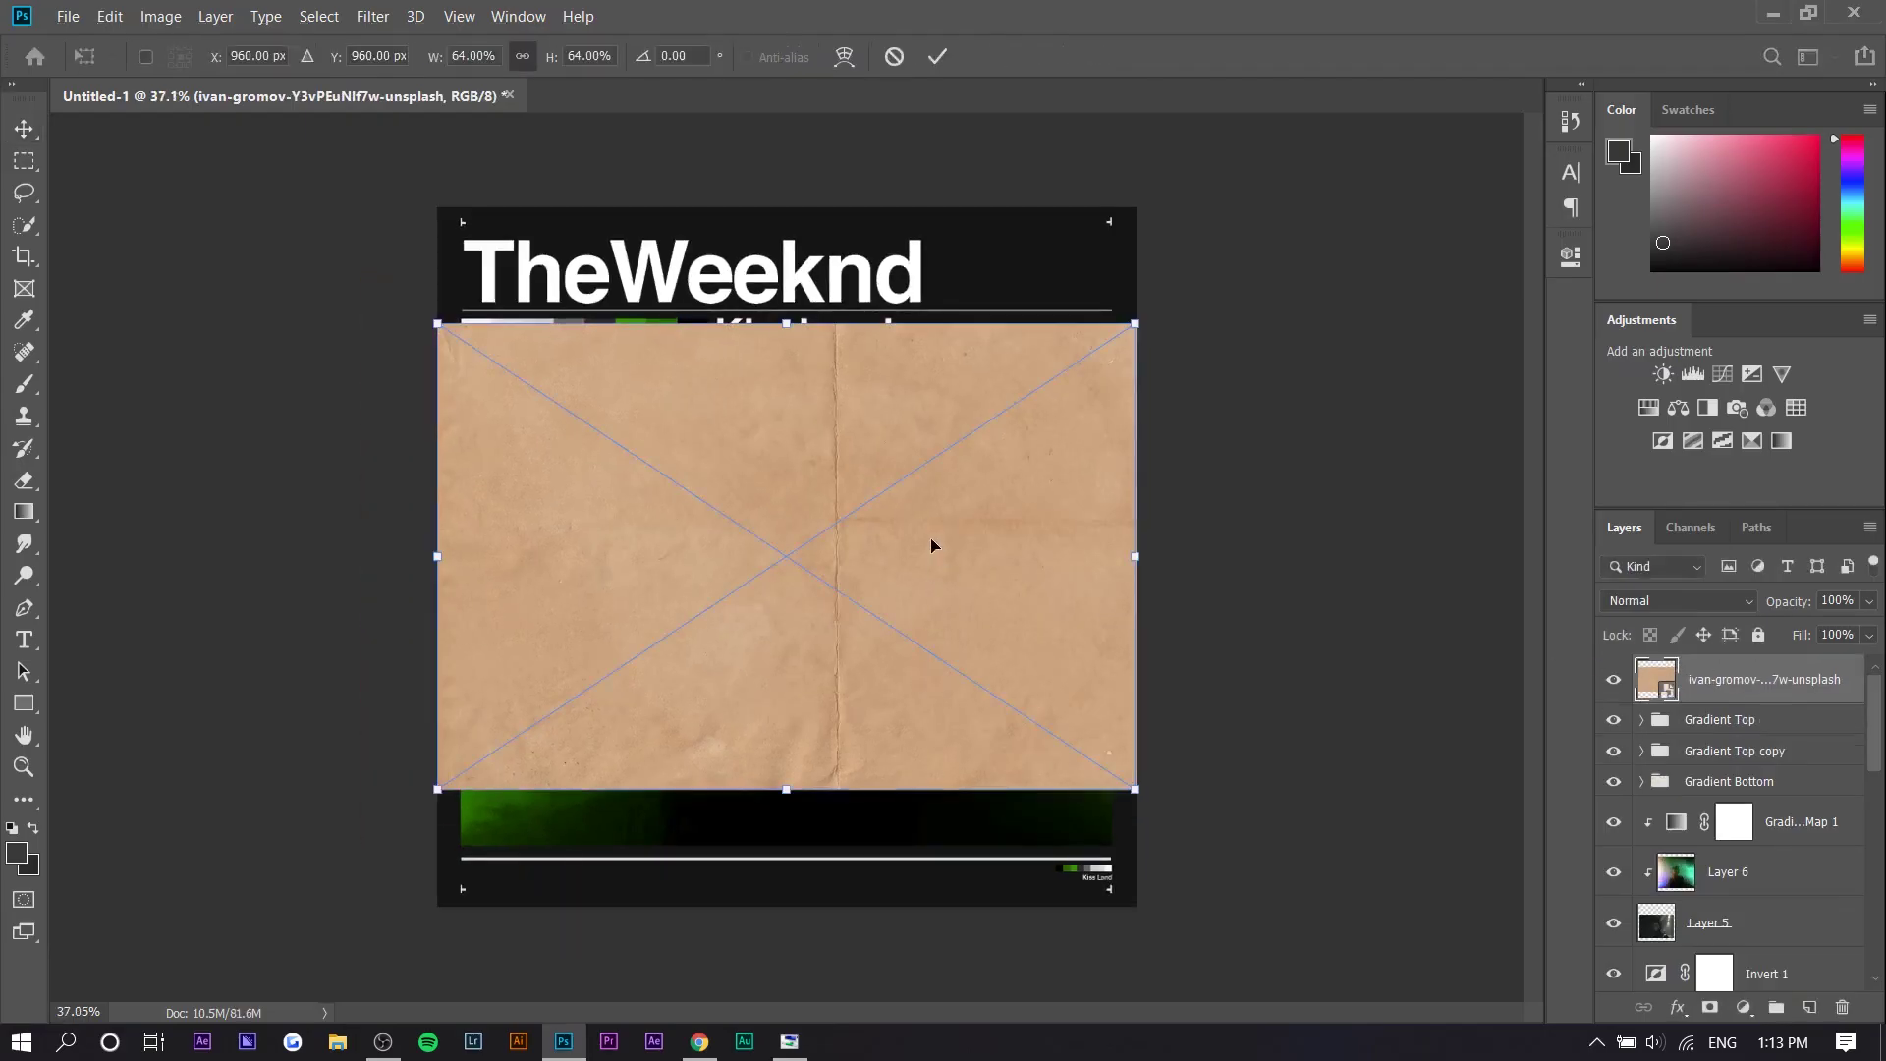
right_click(934, 541)
left_click(1041, 766)
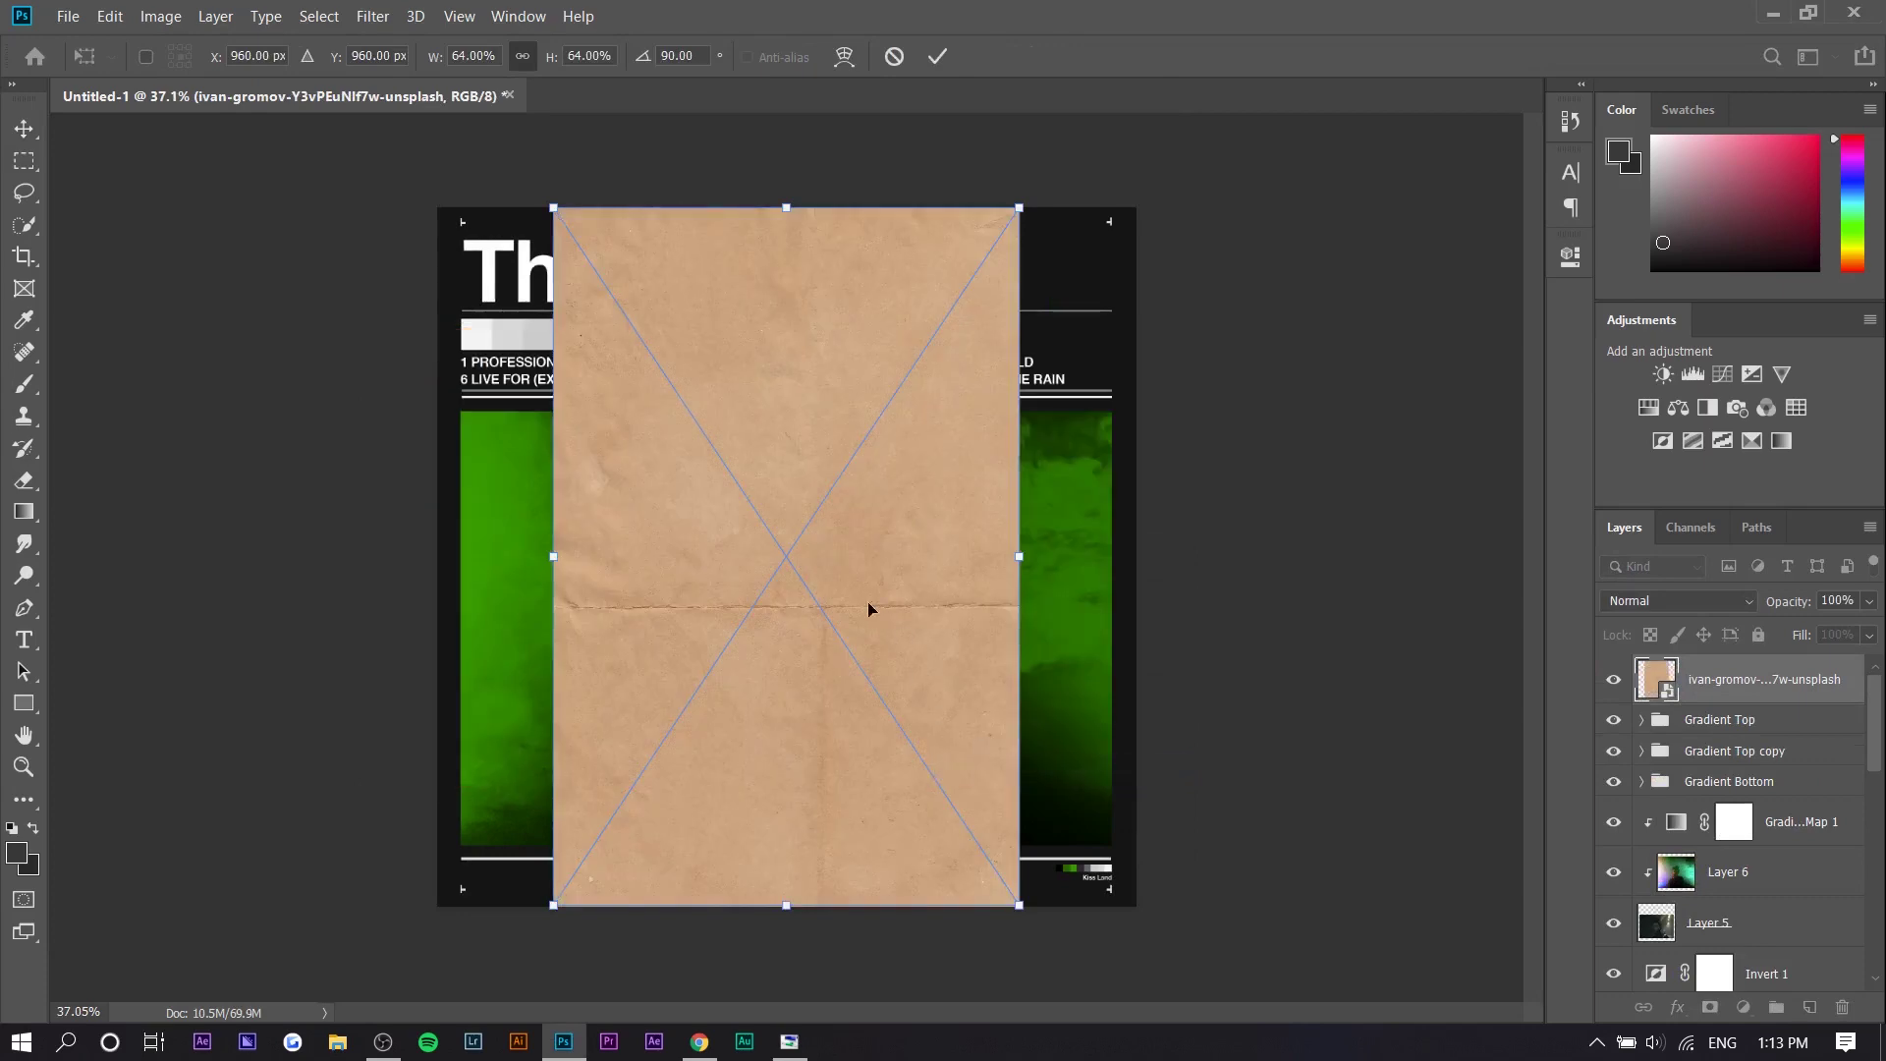
left_click_drag(1022, 553, 1140, 574)
key("Return")
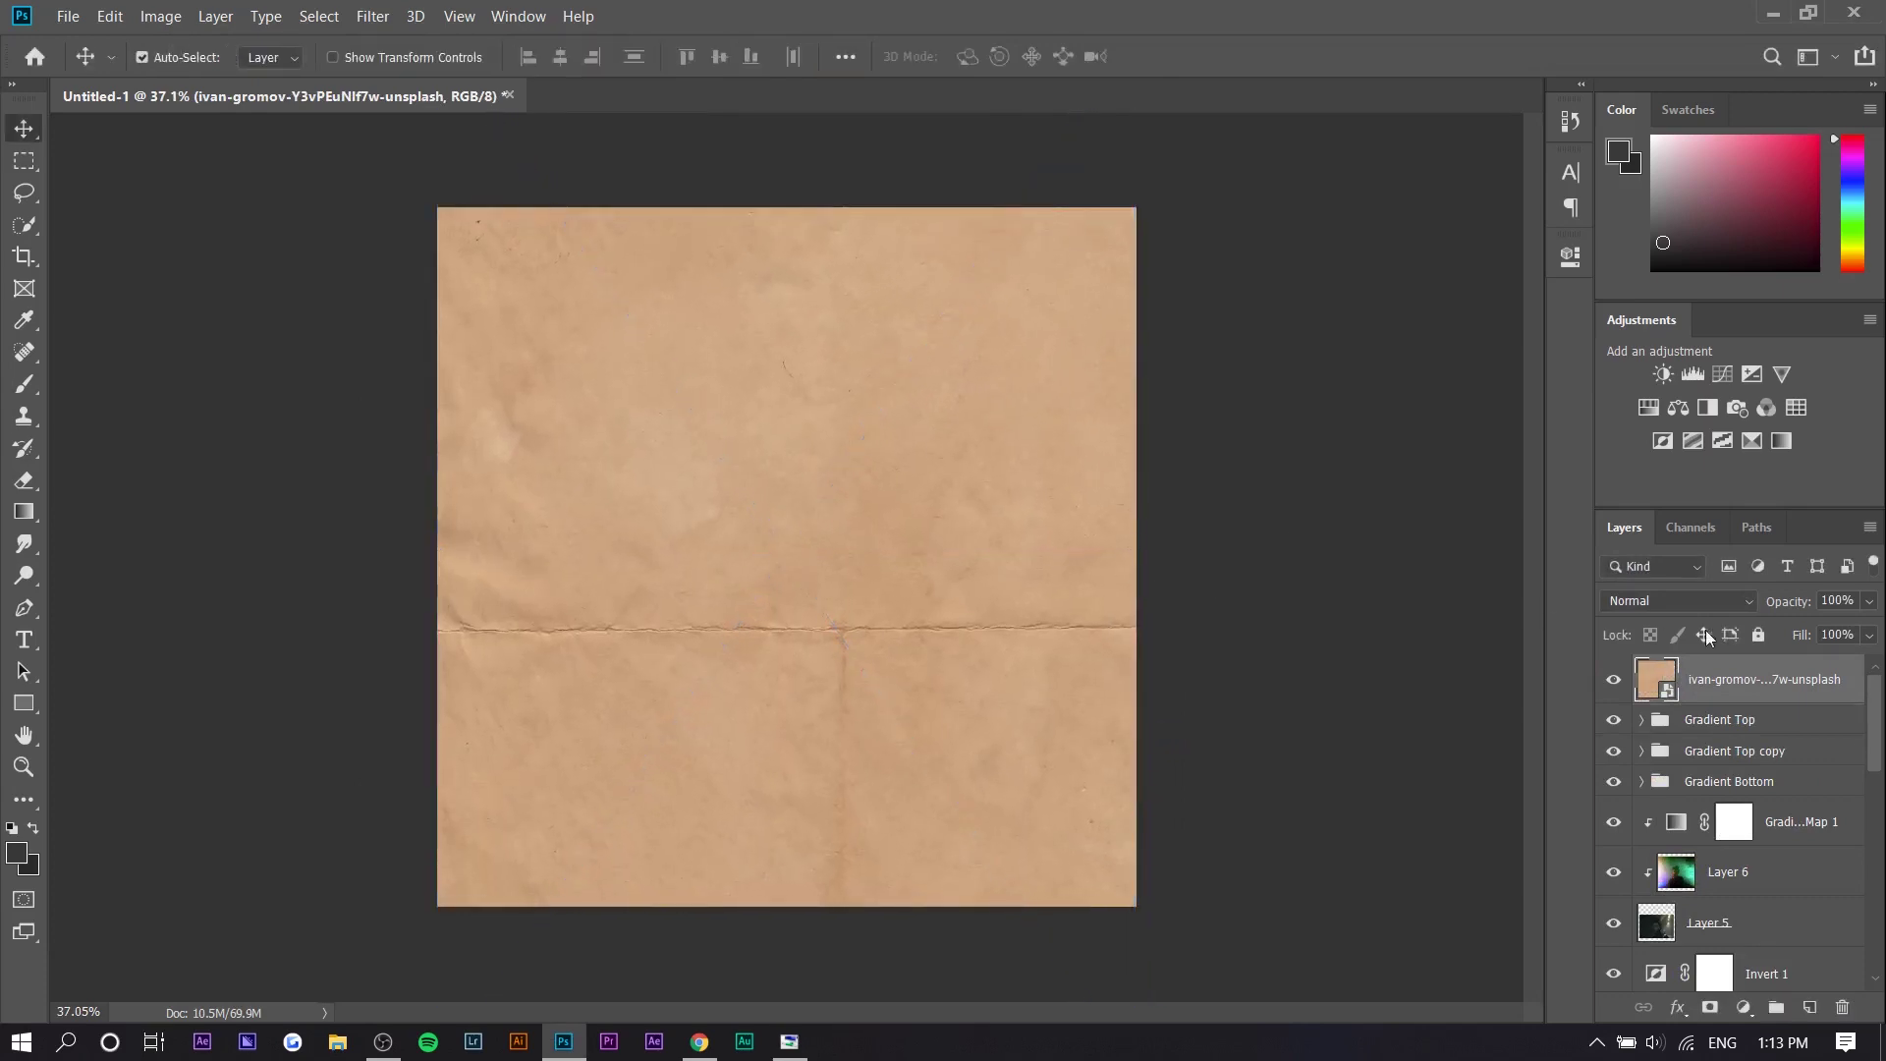
Step: Add a Black & White adjustment clipped to the paper layer and raise its Yellows to brighten the paper
left_click(1714, 410)
left_click(1358, 665)
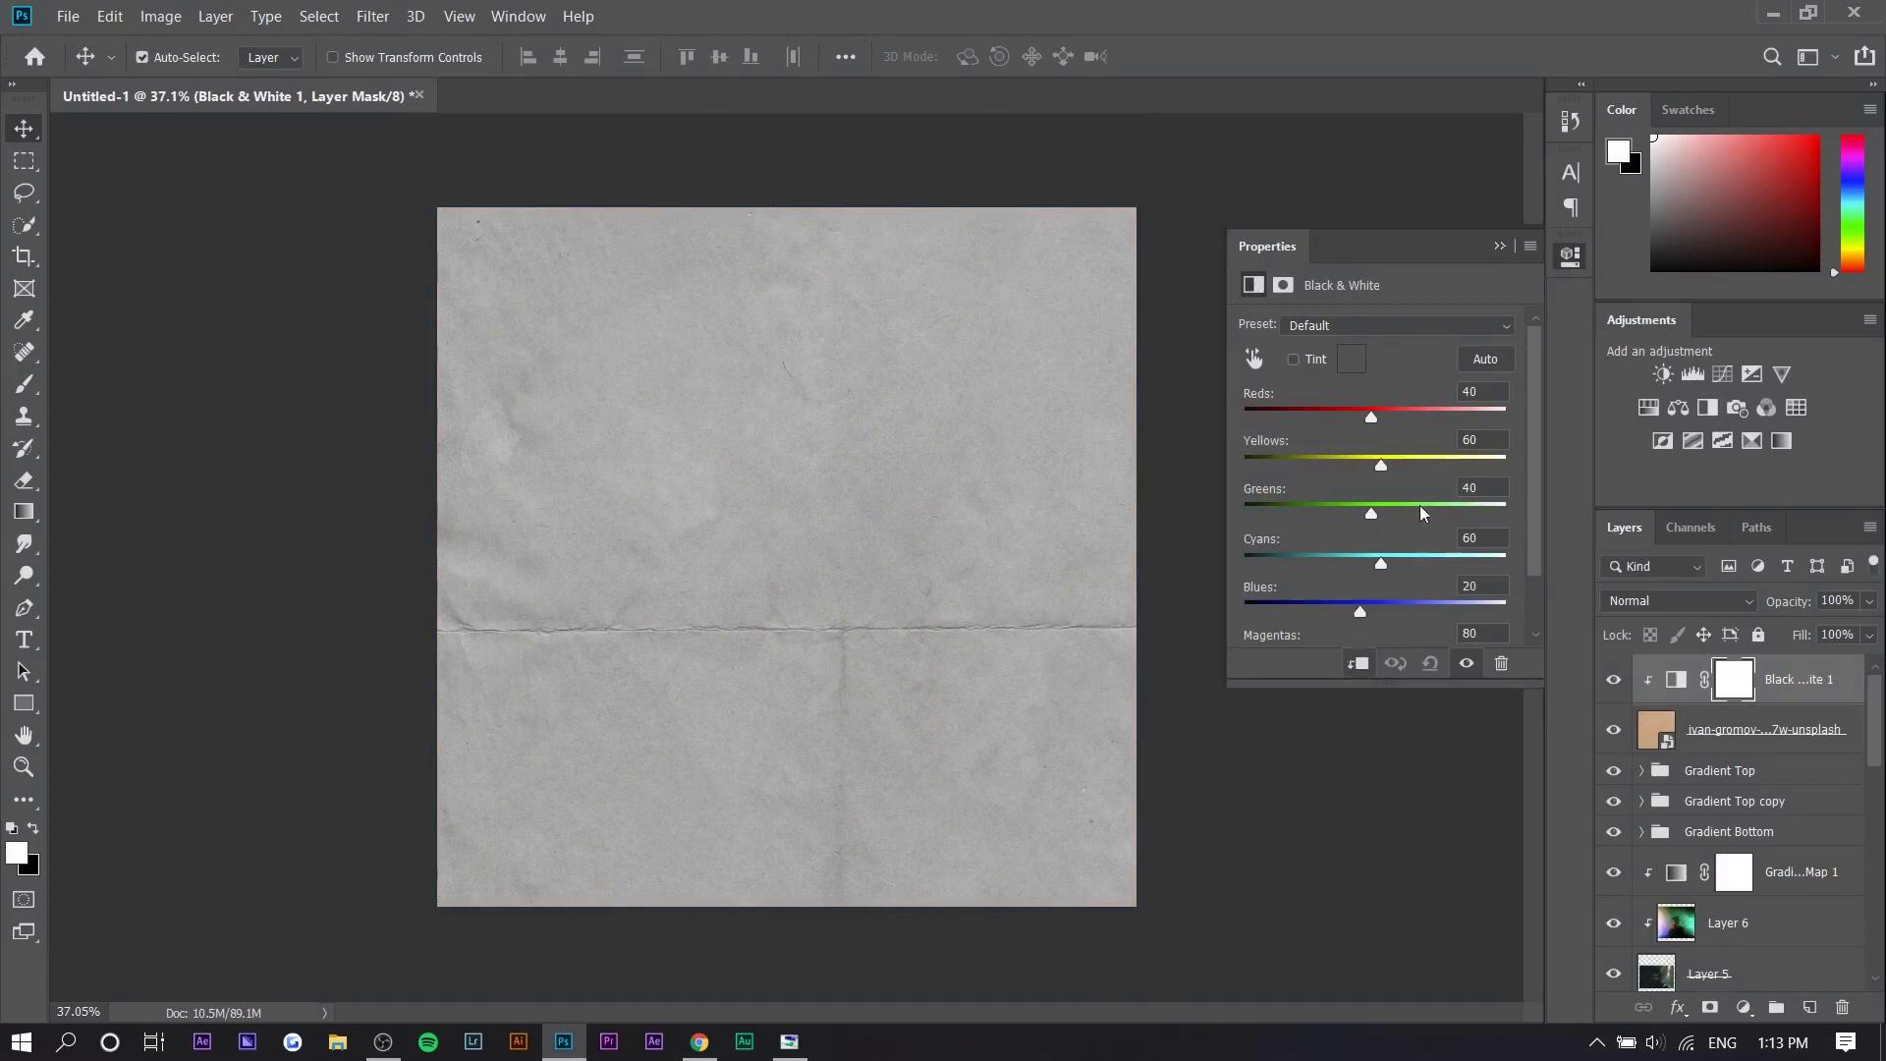
left_click_drag(1432, 468, 1420, 467)
Step: Merge the Black & White adjustment with the paper layer and set the merged layer's blend mode to Overlay
left_click(1817, 734, "ctrl")
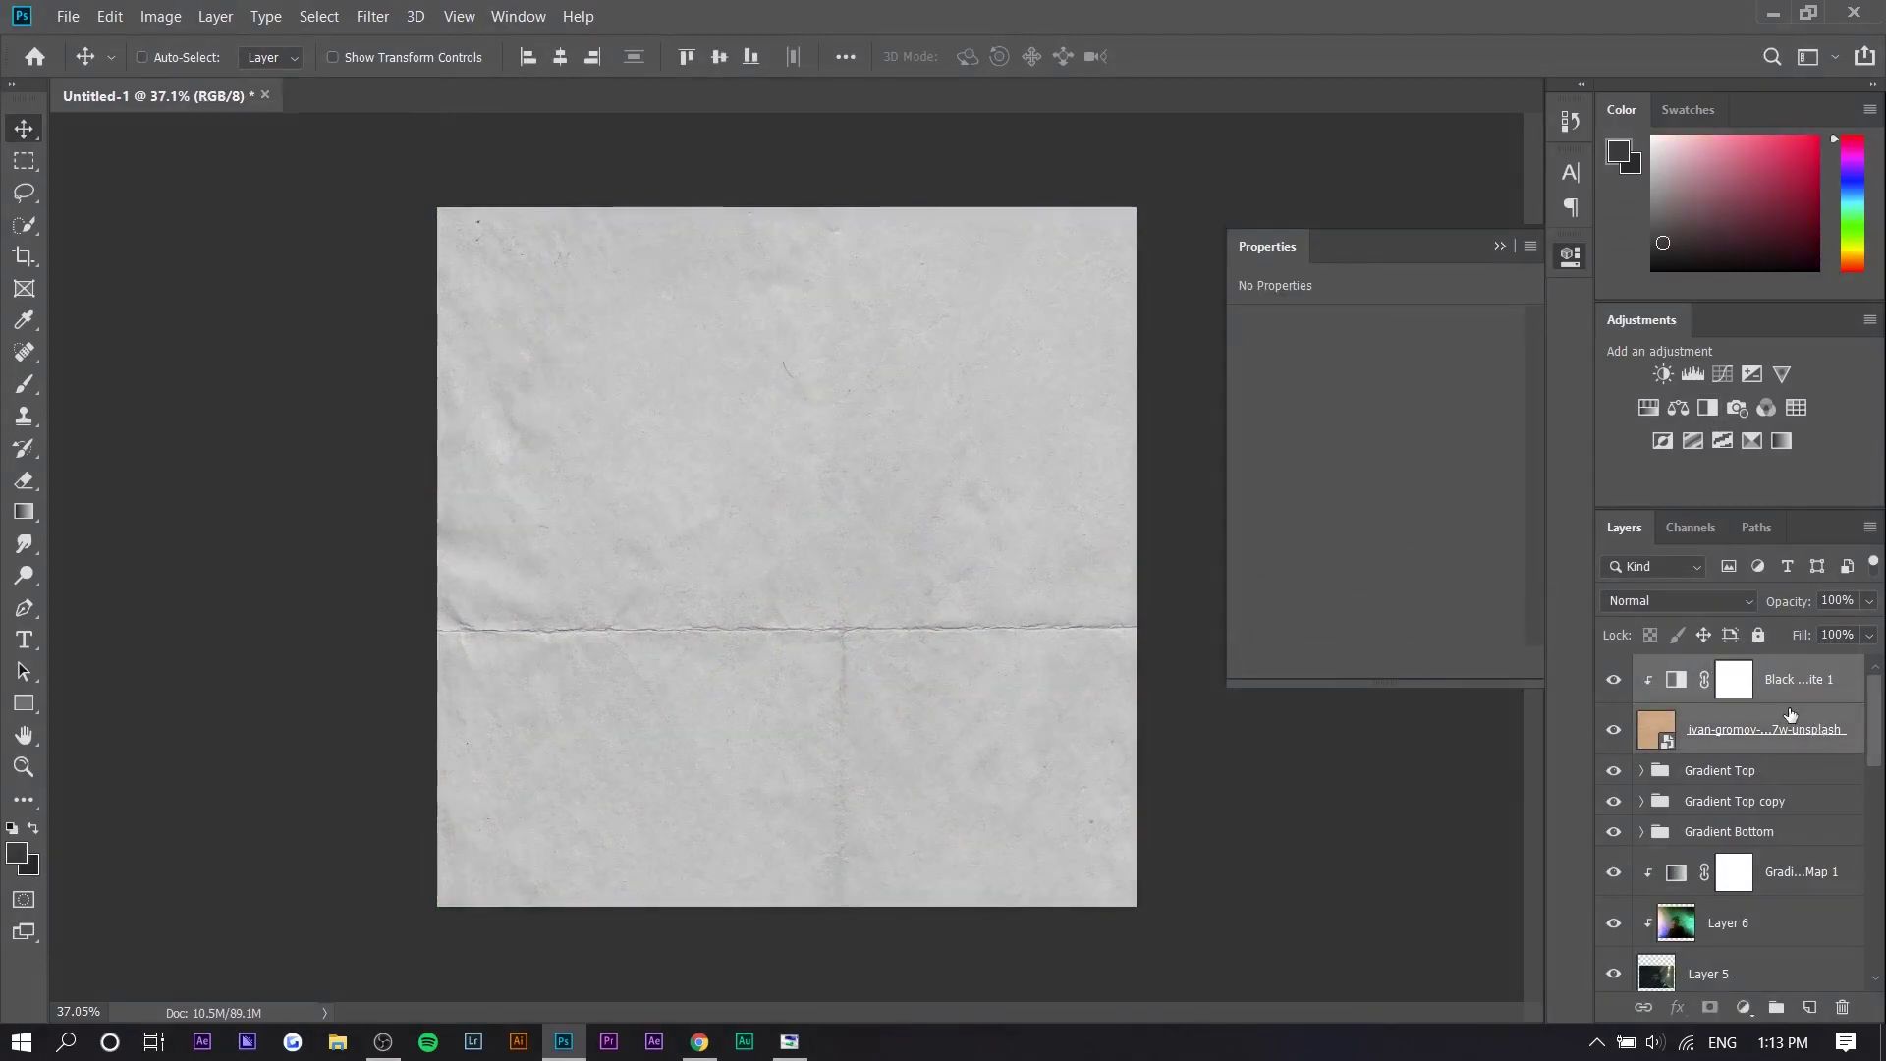
left_click(1800, 699)
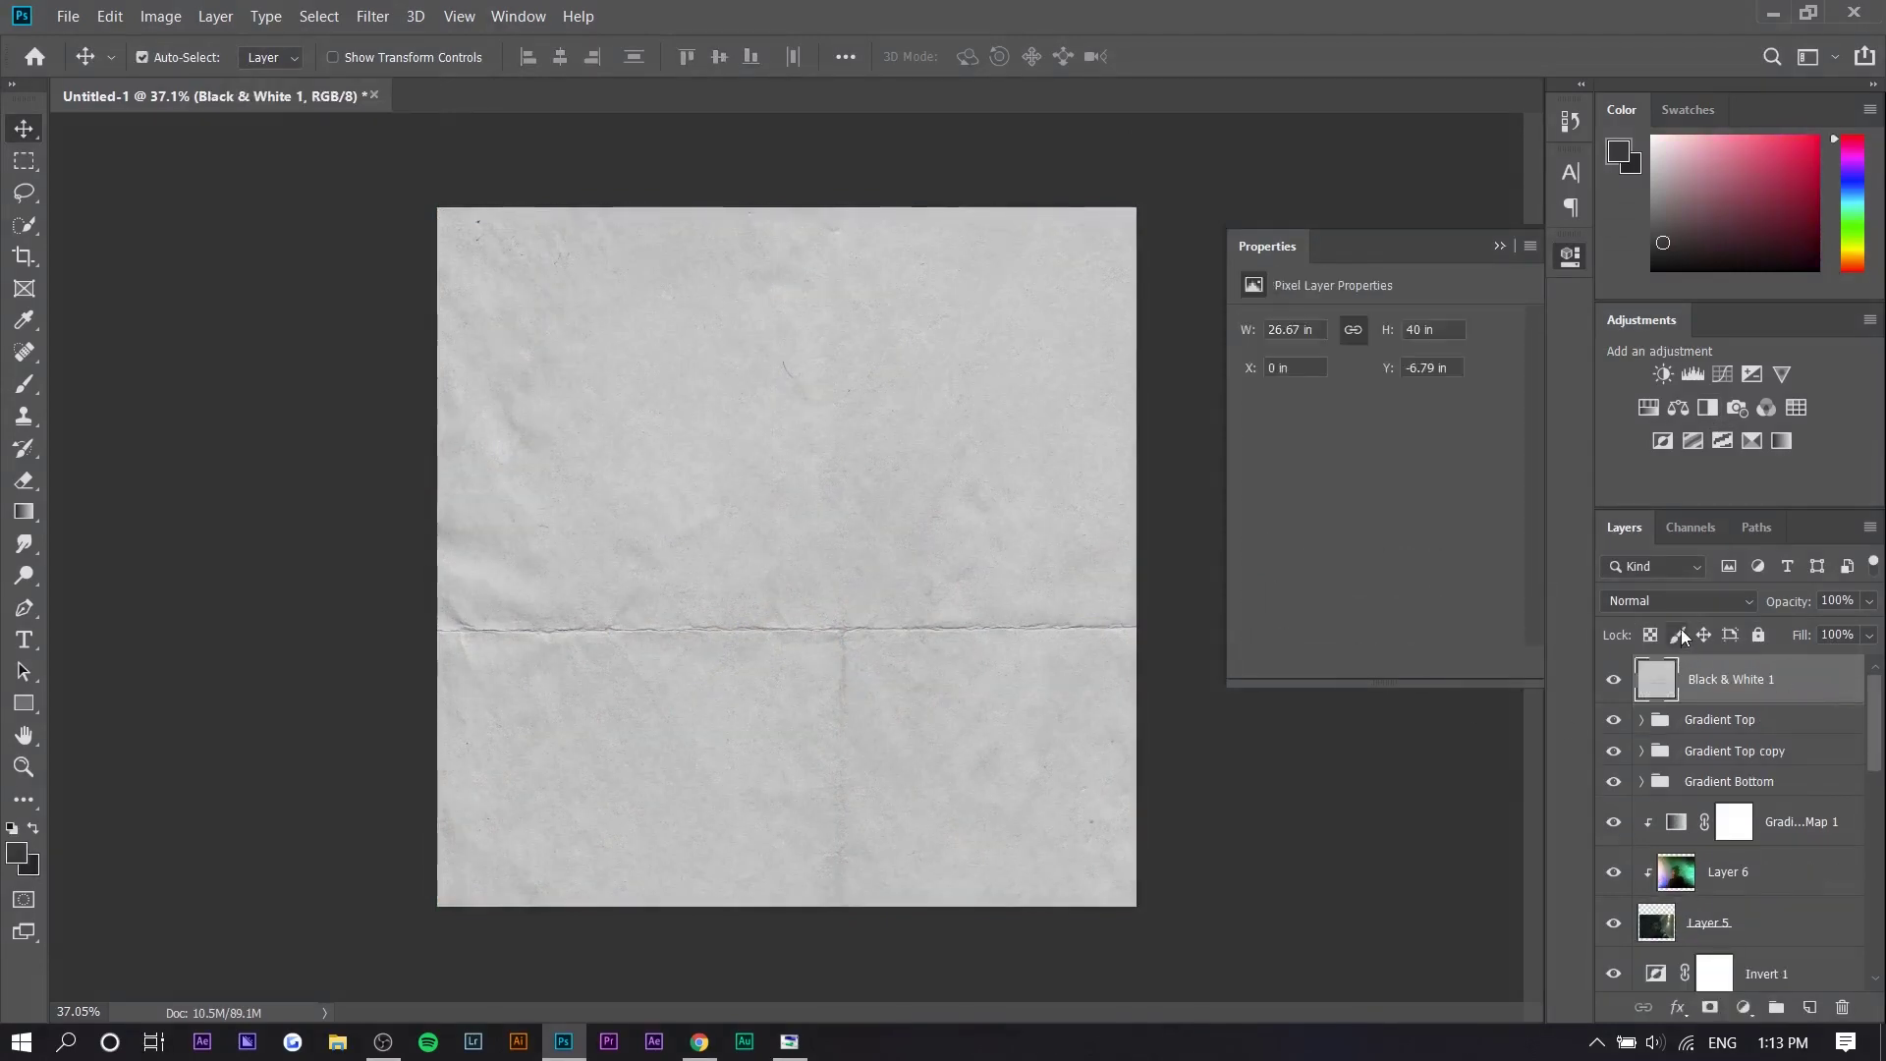
left_click(1680, 600)
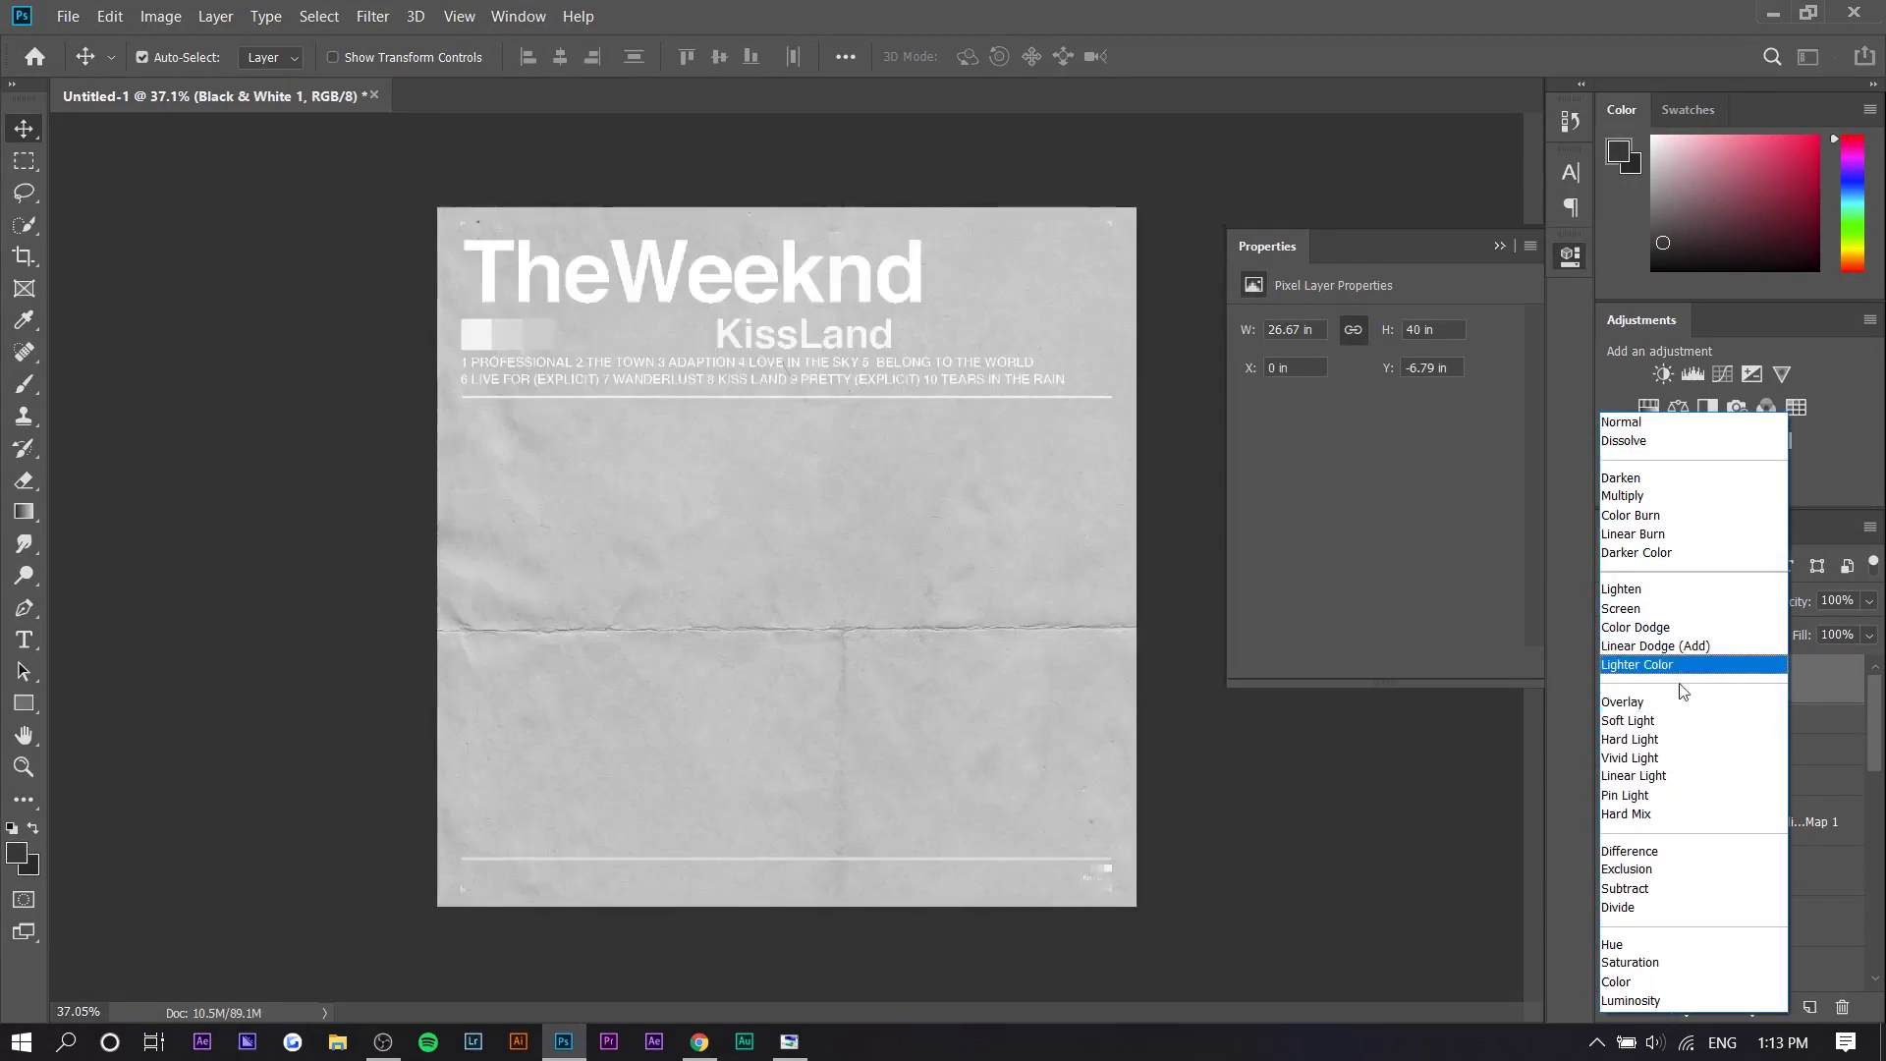
left_click(1682, 699)
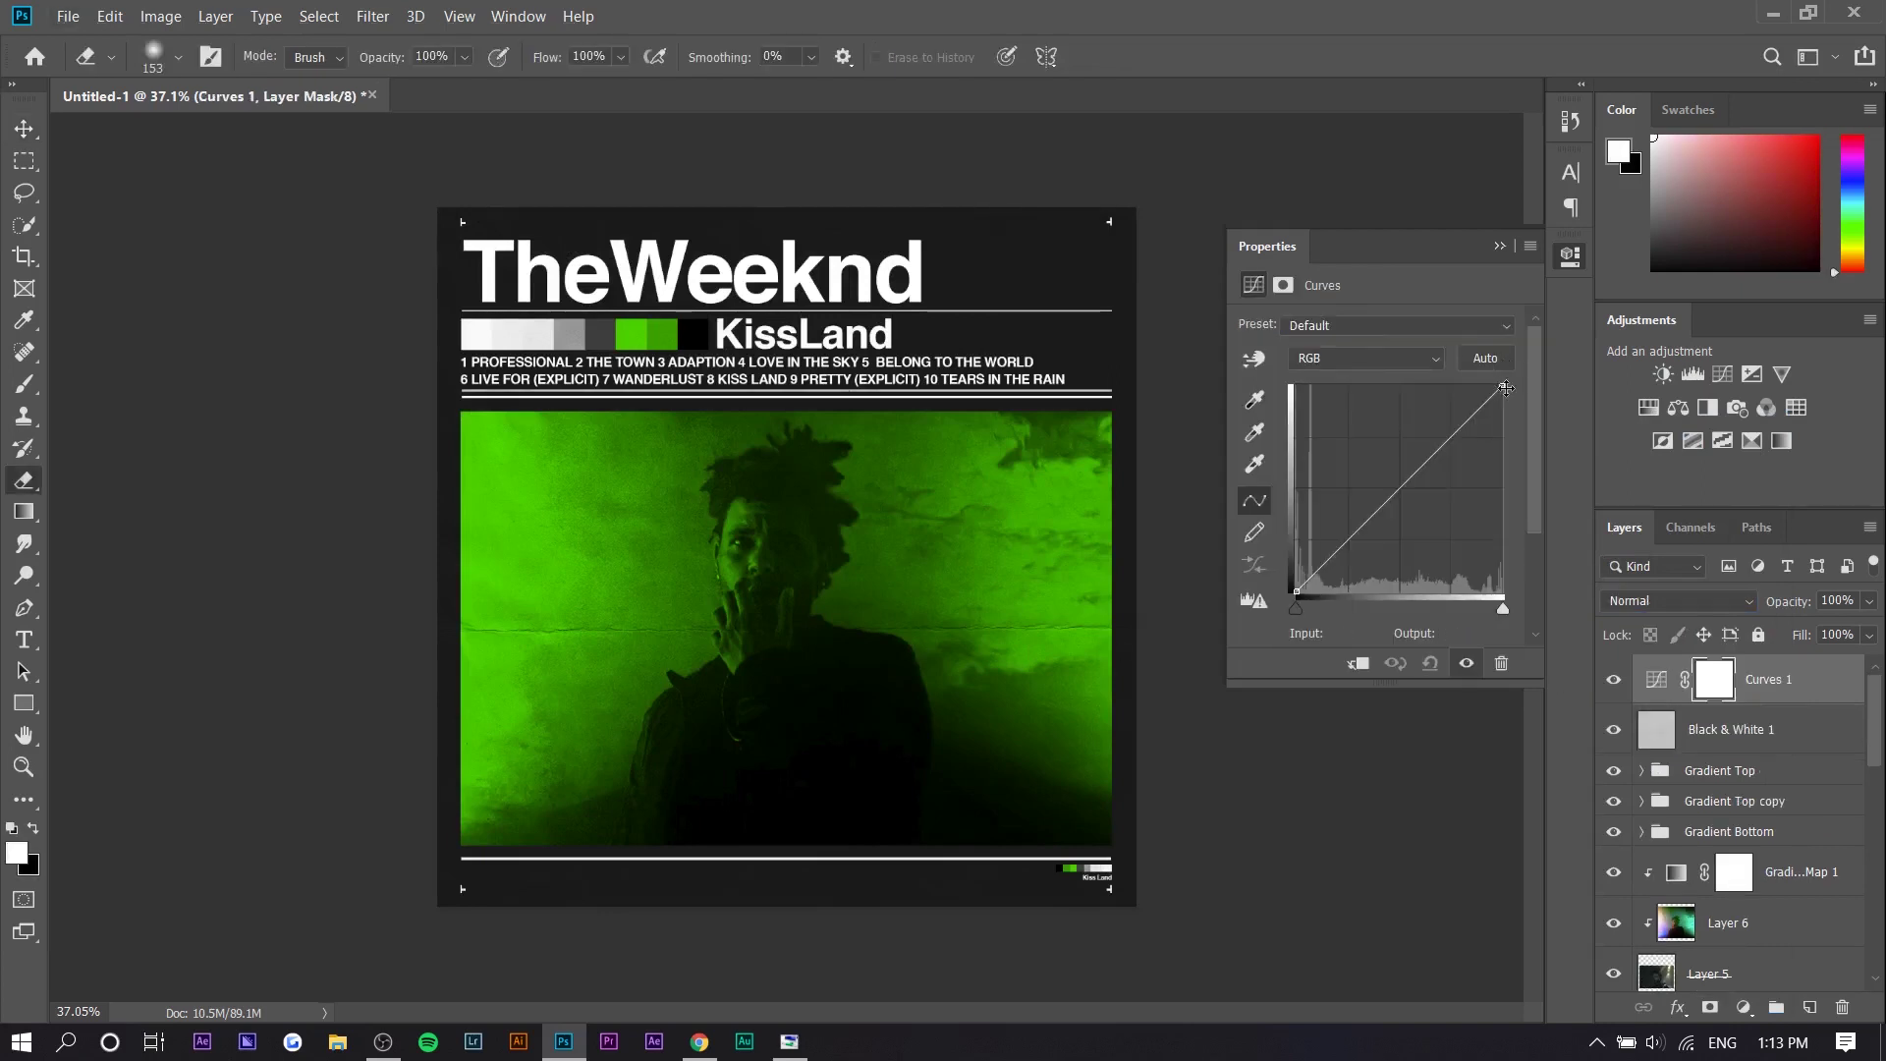
Step: Lower the white point of a top Curves adjustment to output 224 and compare the cover with the paper layer hidden and shown
left_click_drag(1505, 388, 1513, 408)
left_click(1612, 732)
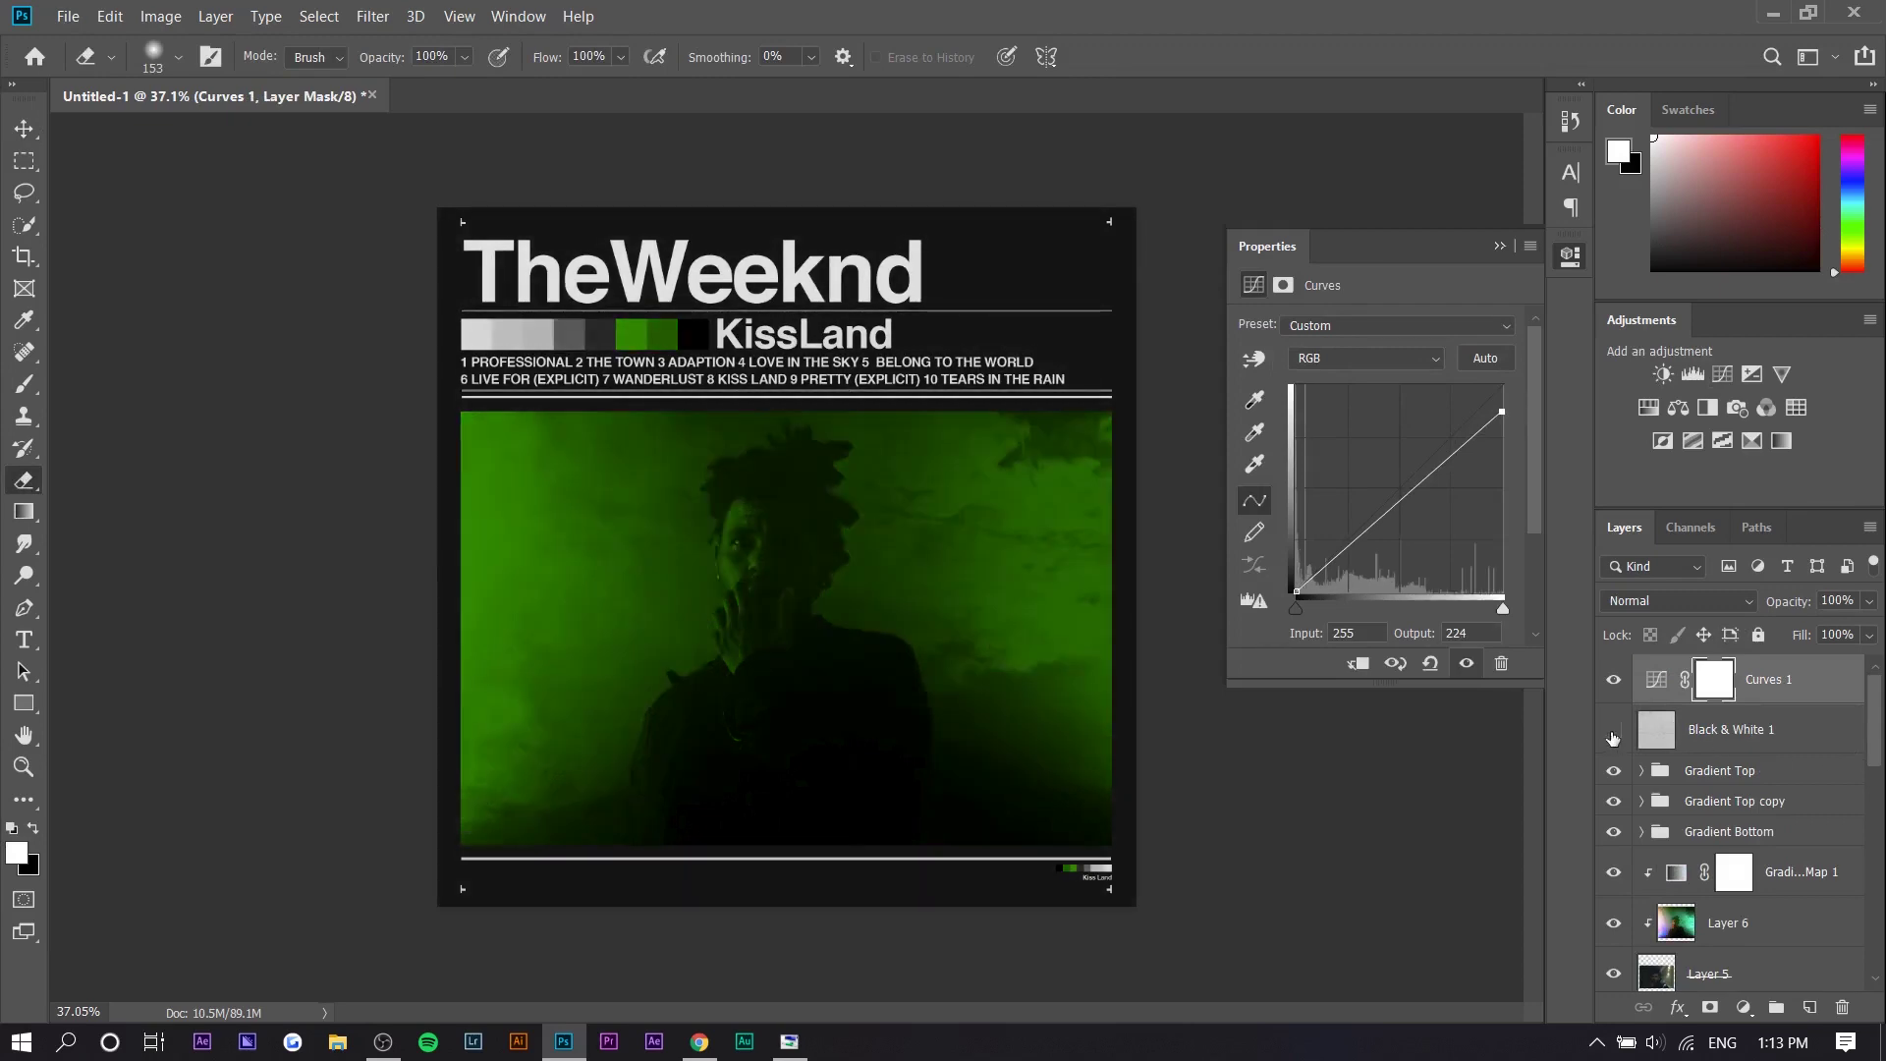
left_click(1612, 733)
left_click(1611, 733)
left_click(1612, 733)
left_click(1612, 732)
left_click(1611, 732)
Step: Add a second Curves adjustment clipped to the Black & White 1 paper layer and reshape its curve to darken the texture
left_click(1660, 731)
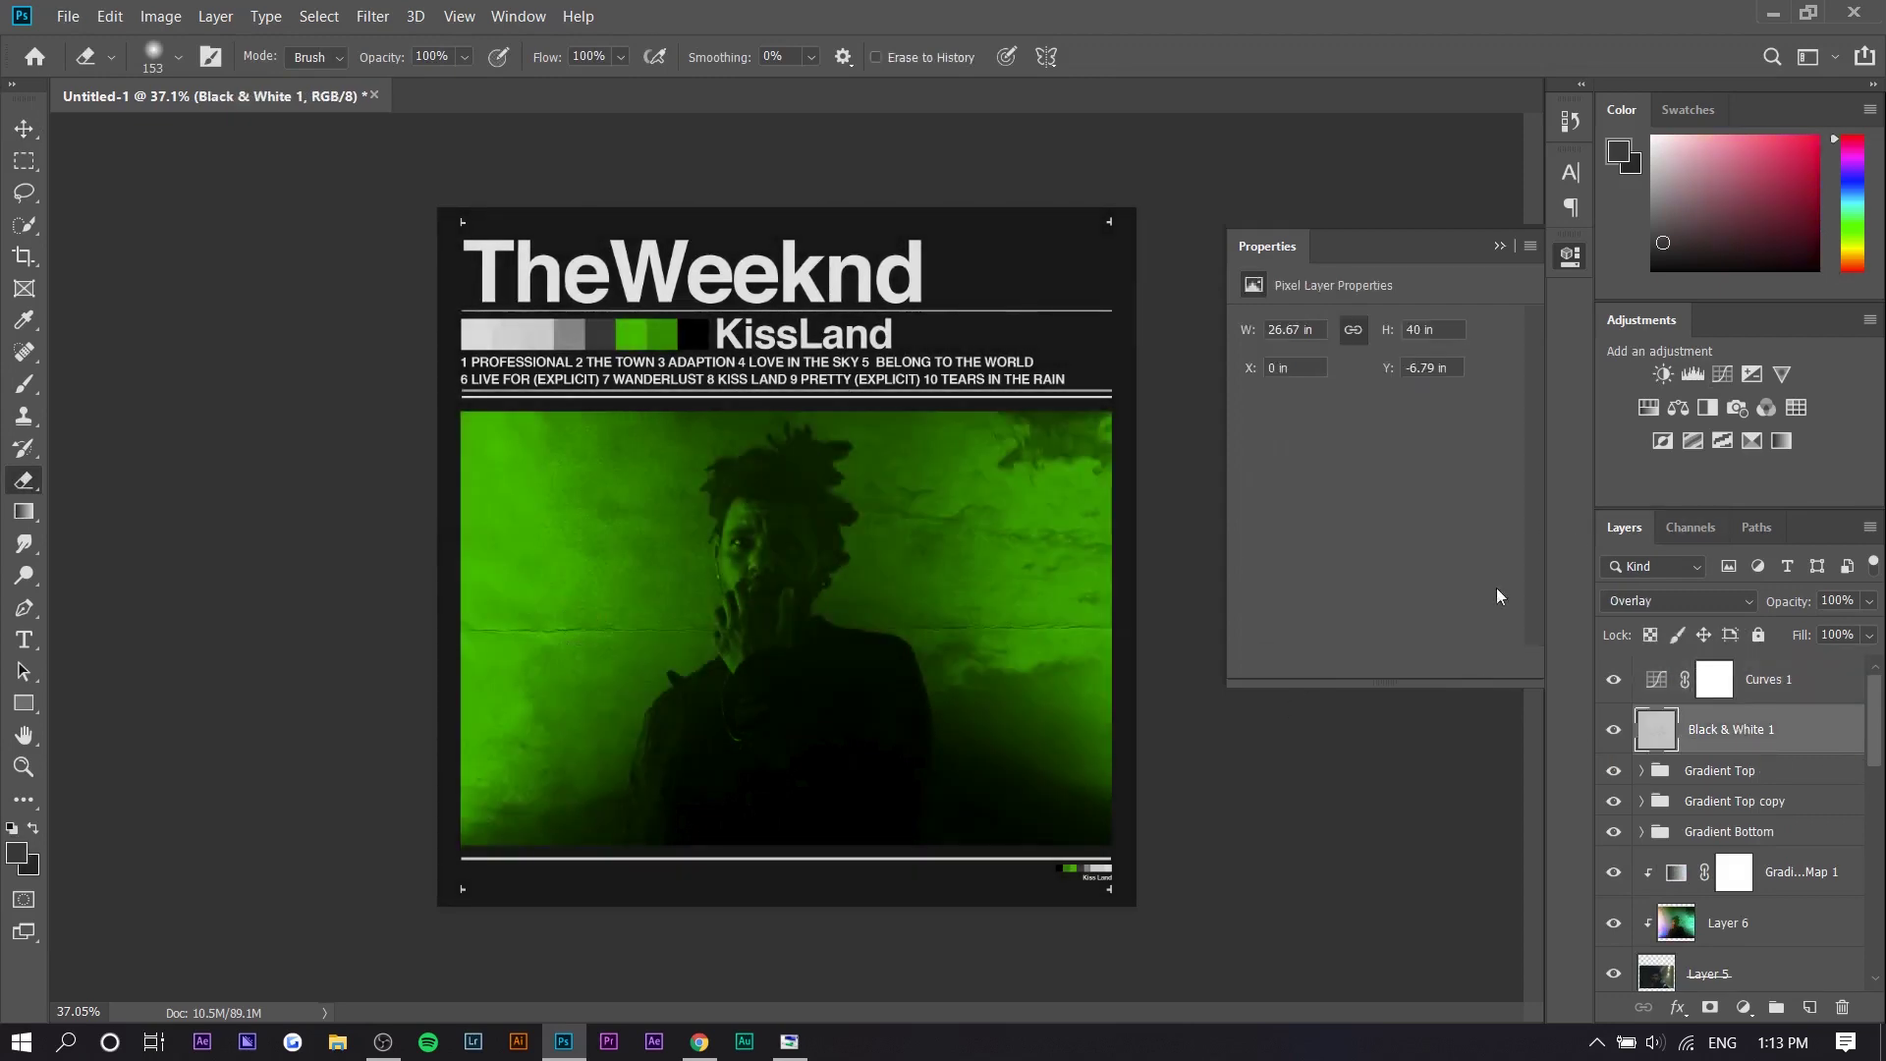
left_click(1722, 374)
left_click(1359, 662)
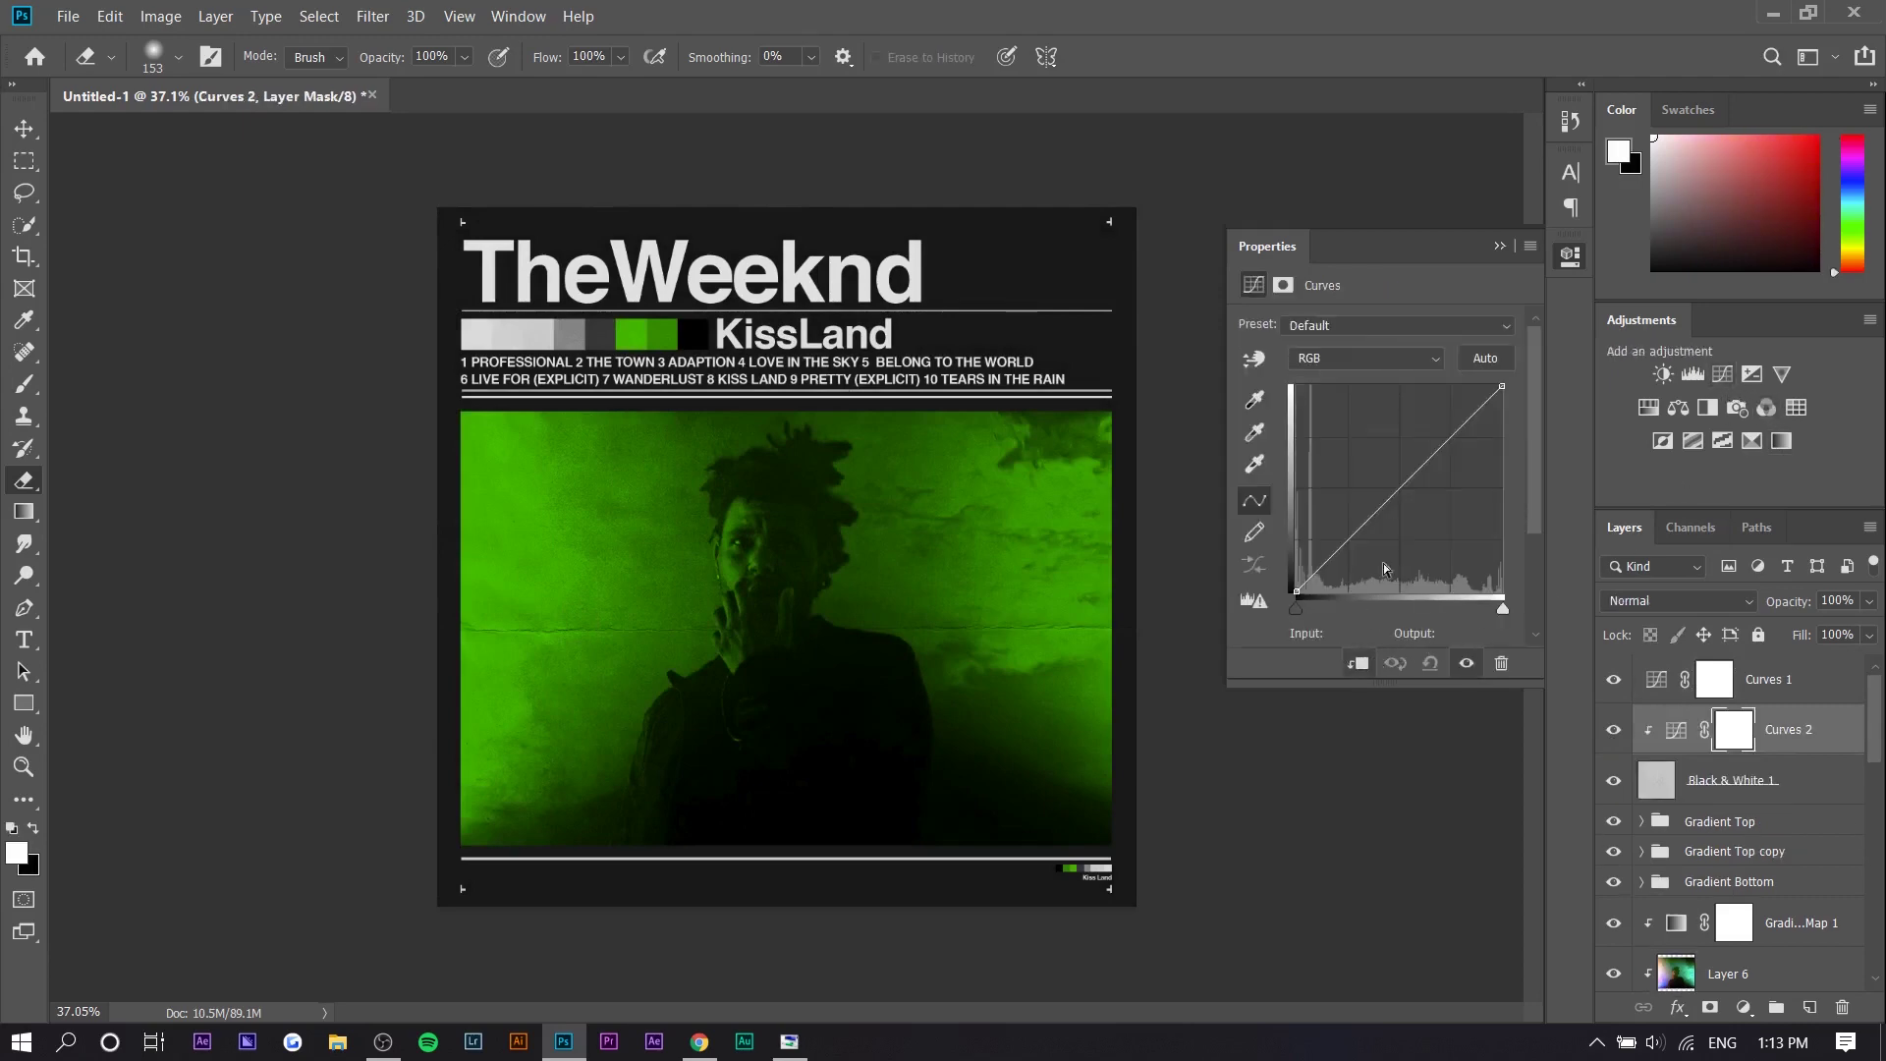
left_click_drag(1385, 570, 1436, 451)
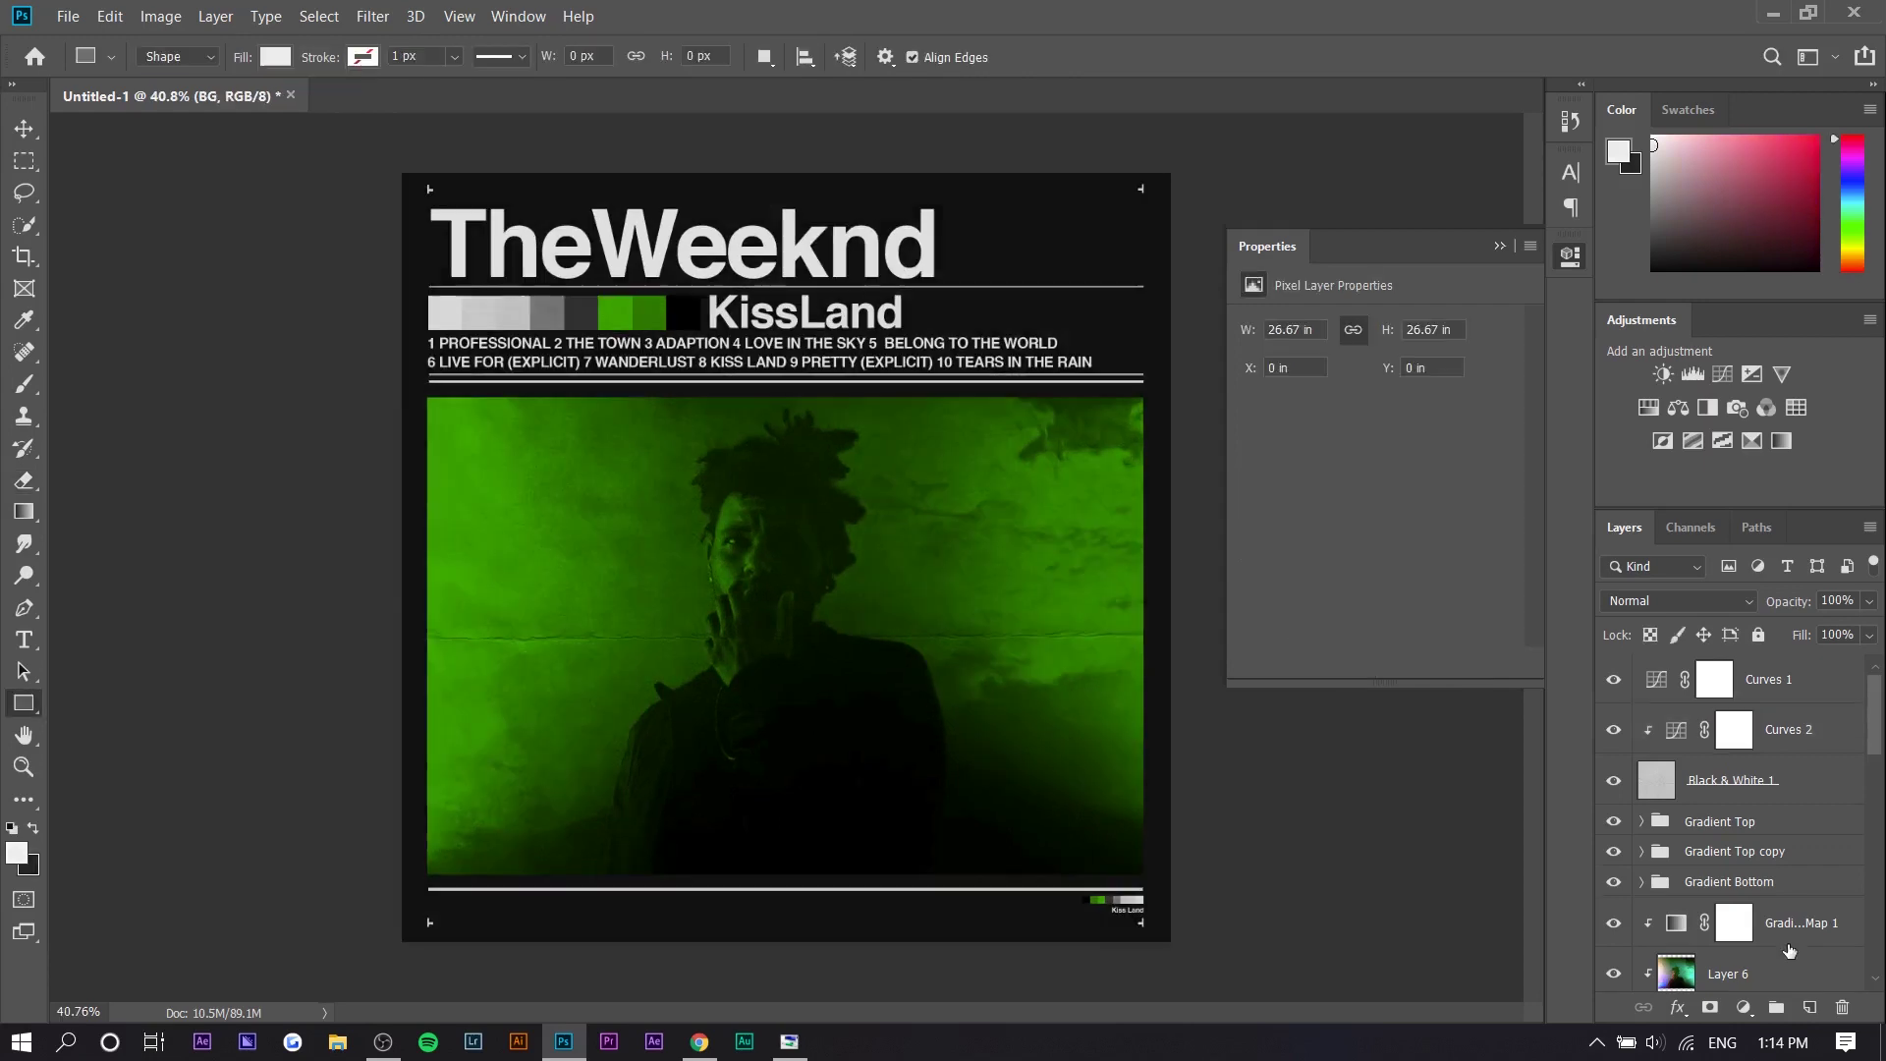
Step: Group all layers and merge a duplicate of the group into a single layer above it
left_click(1767, 695, "shift")
key("ctrl+g")
key("ctrl+j")
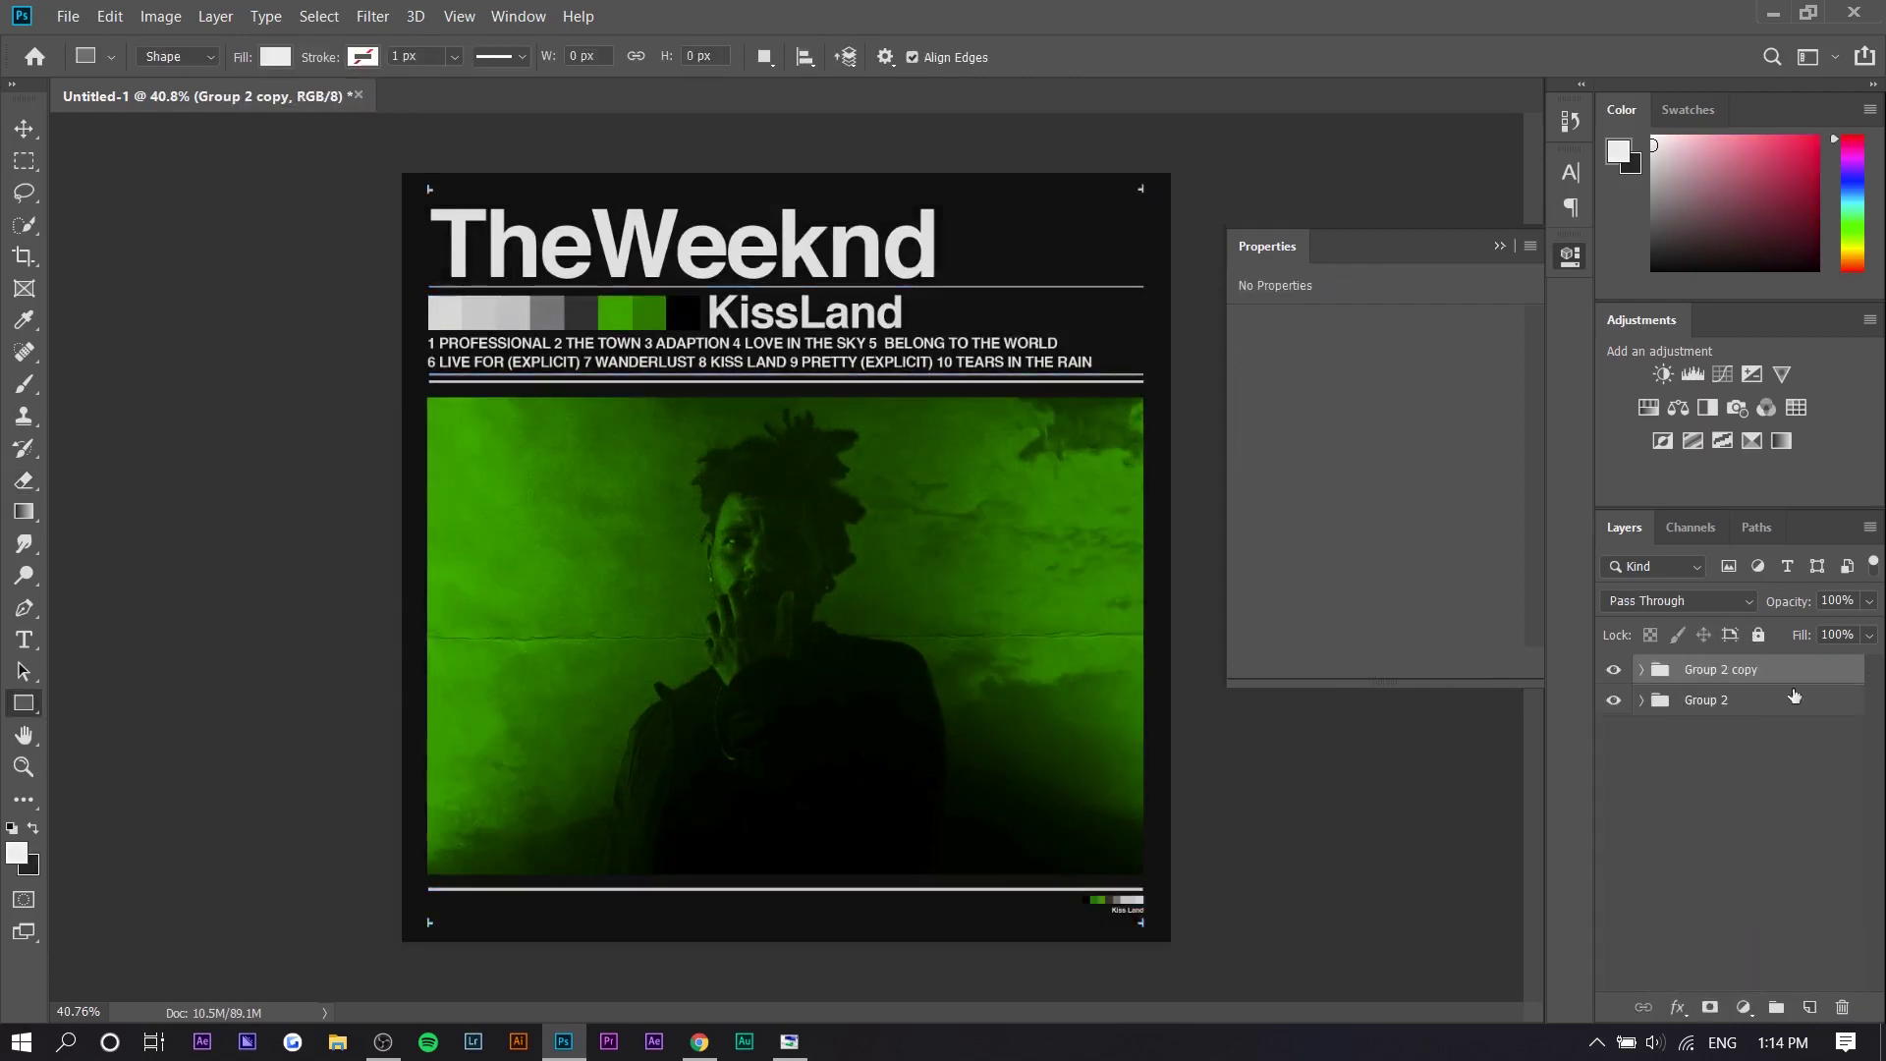
key("ctrl+e")
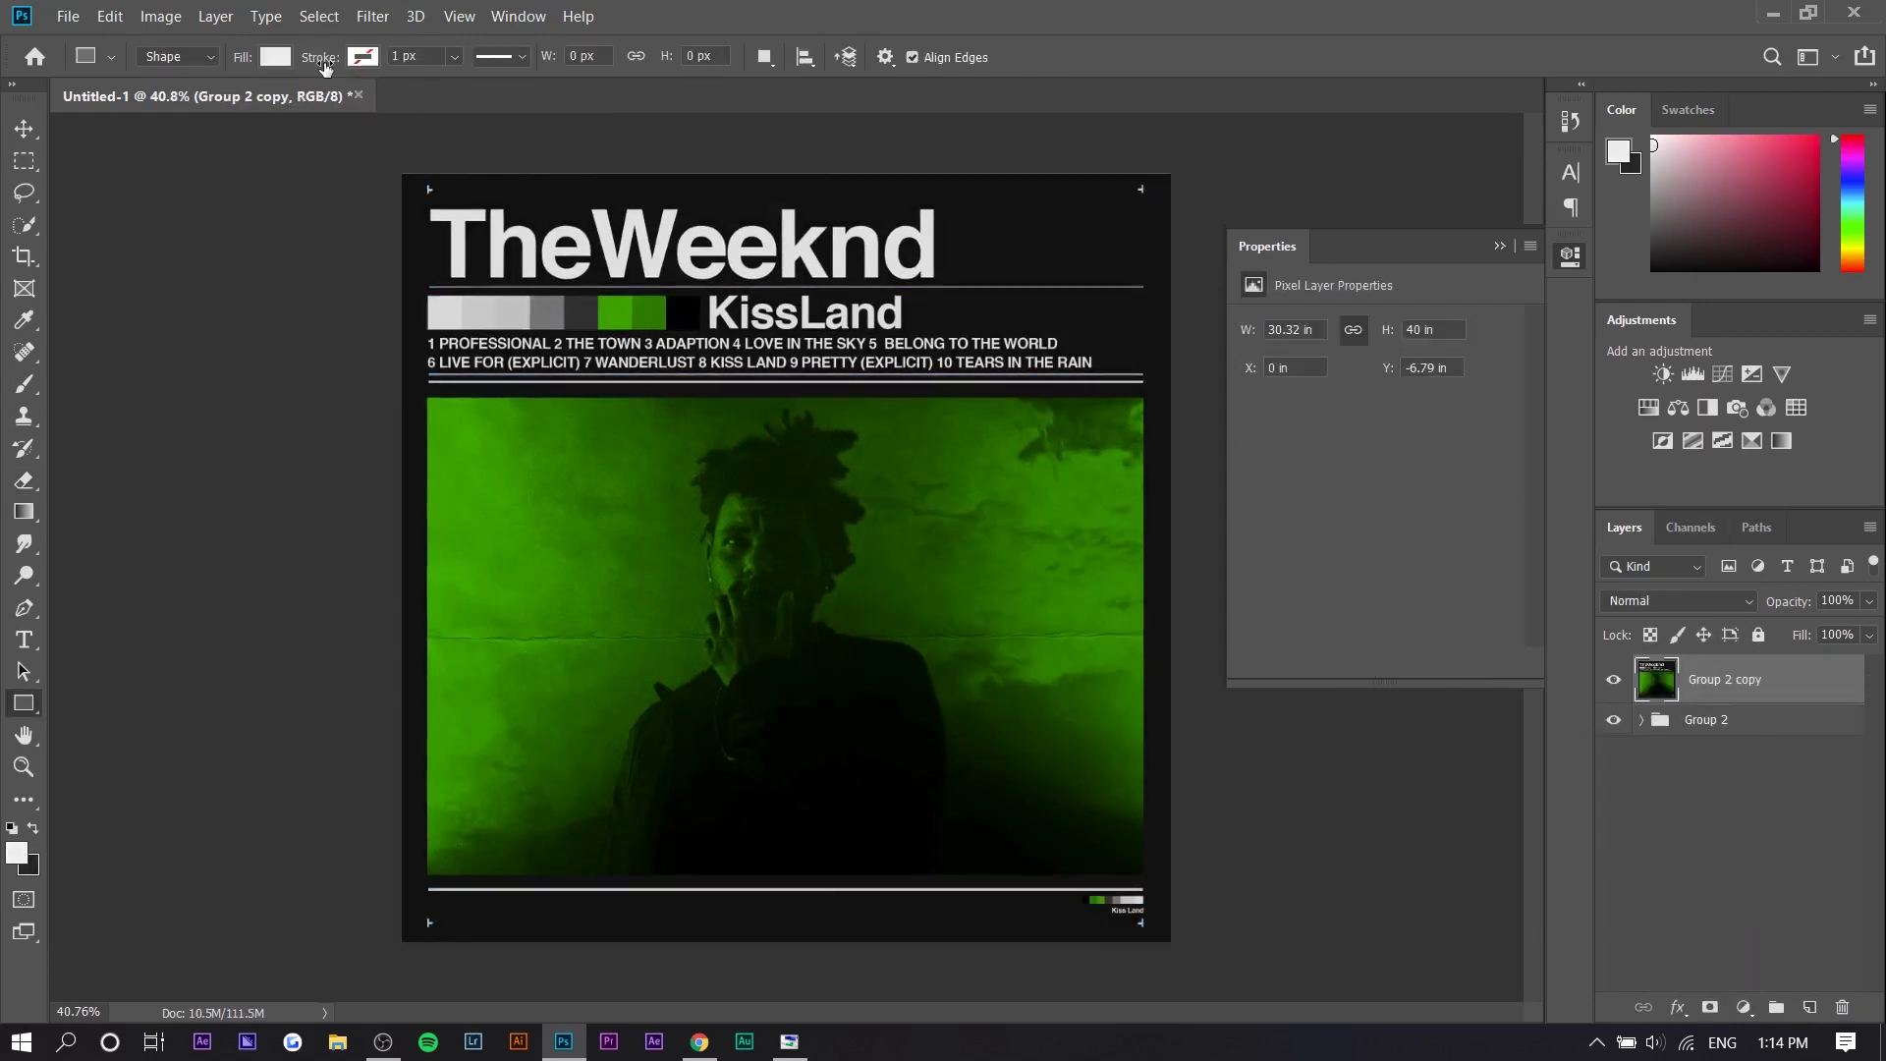
Step: Apply the Add Noise filter to the merged copy with an amount of 5.35% and Gaussian distribution
left_click(371, 16)
mouse_move(491, 463)
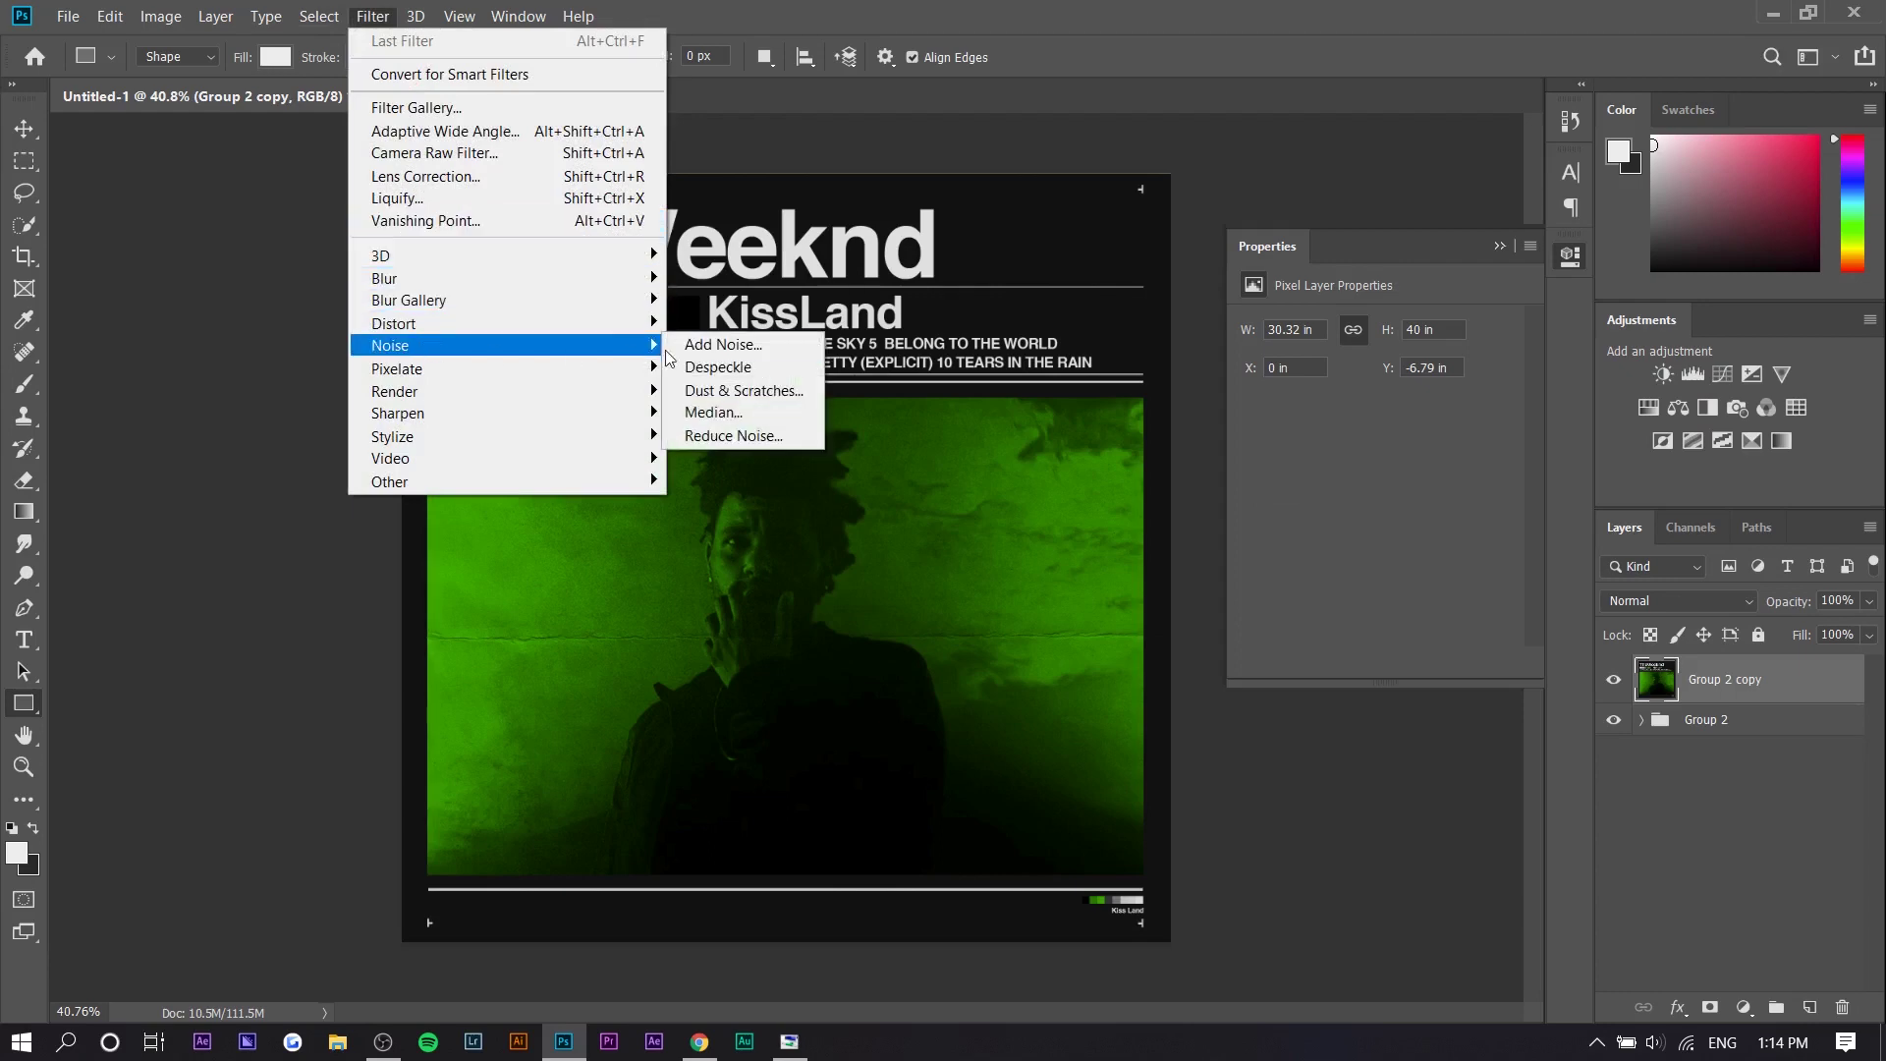
left_click(756, 467)
left_click_drag(845, 138, 921, 125)
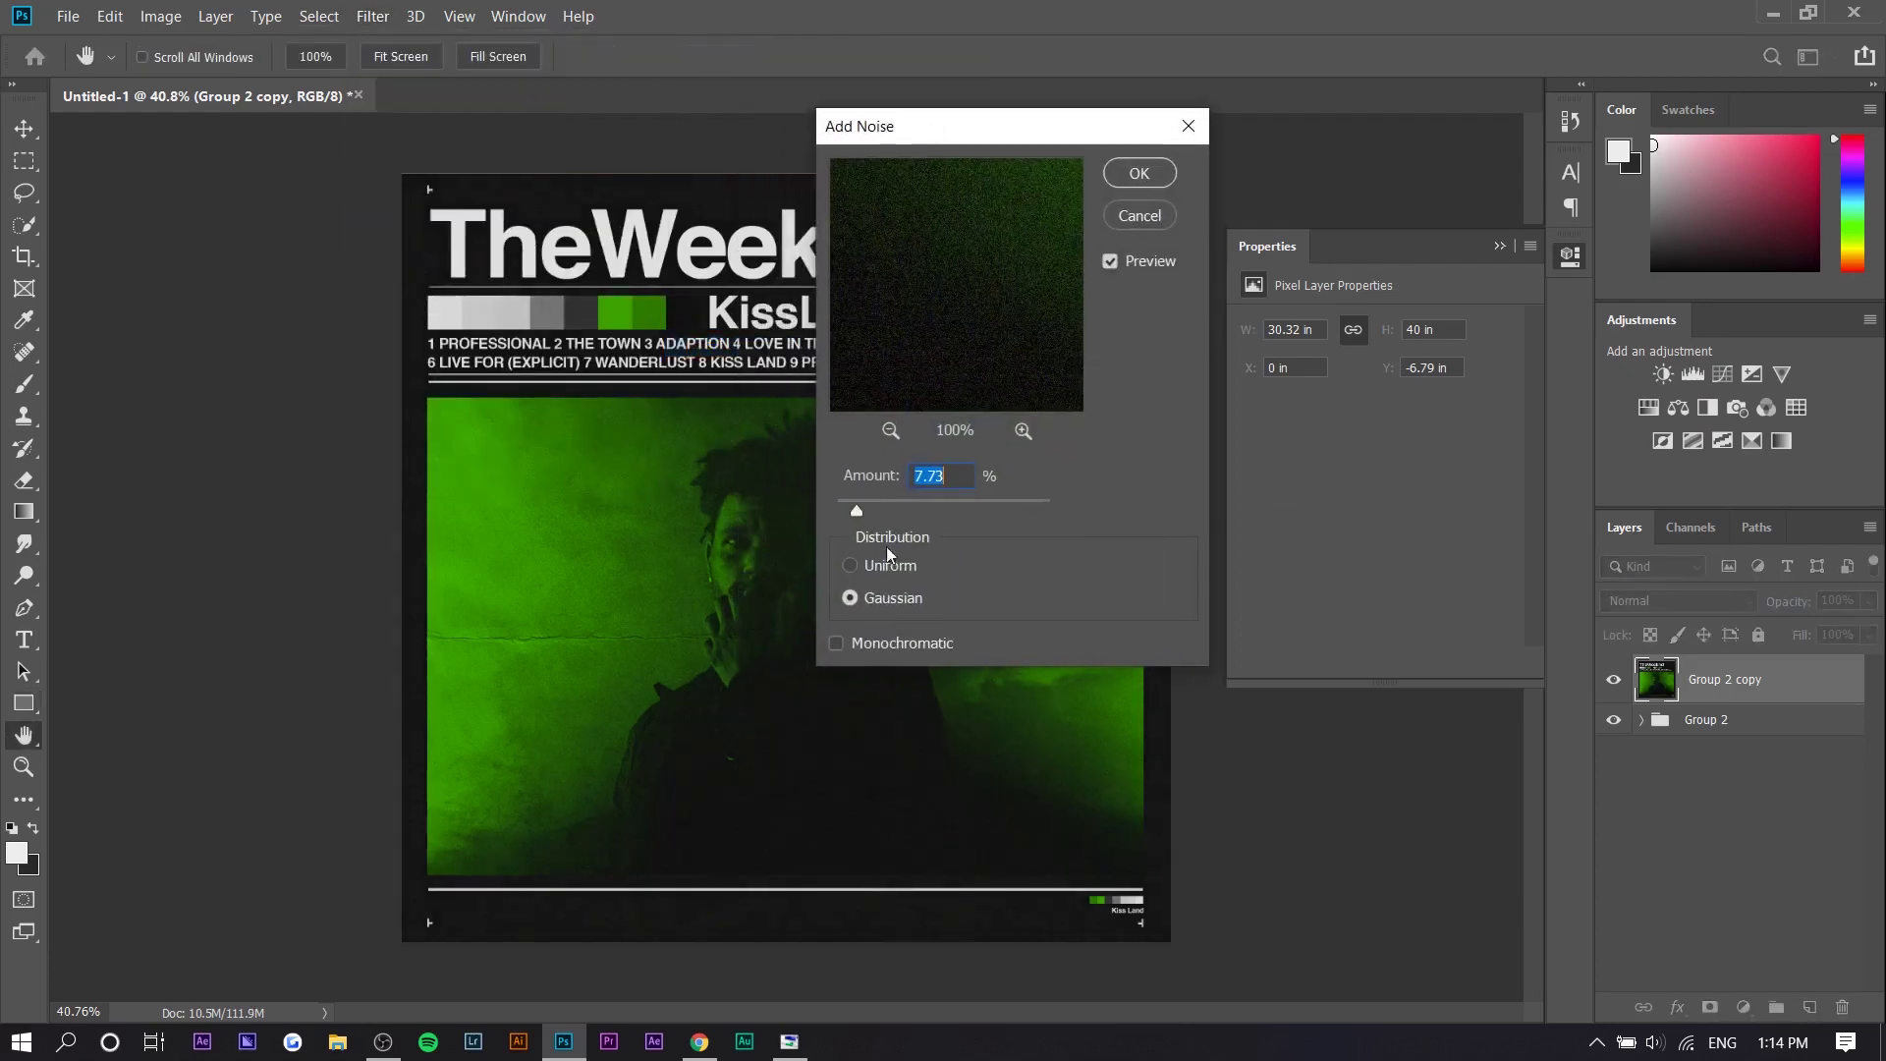
left_click_drag(857, 510, 851, 509)
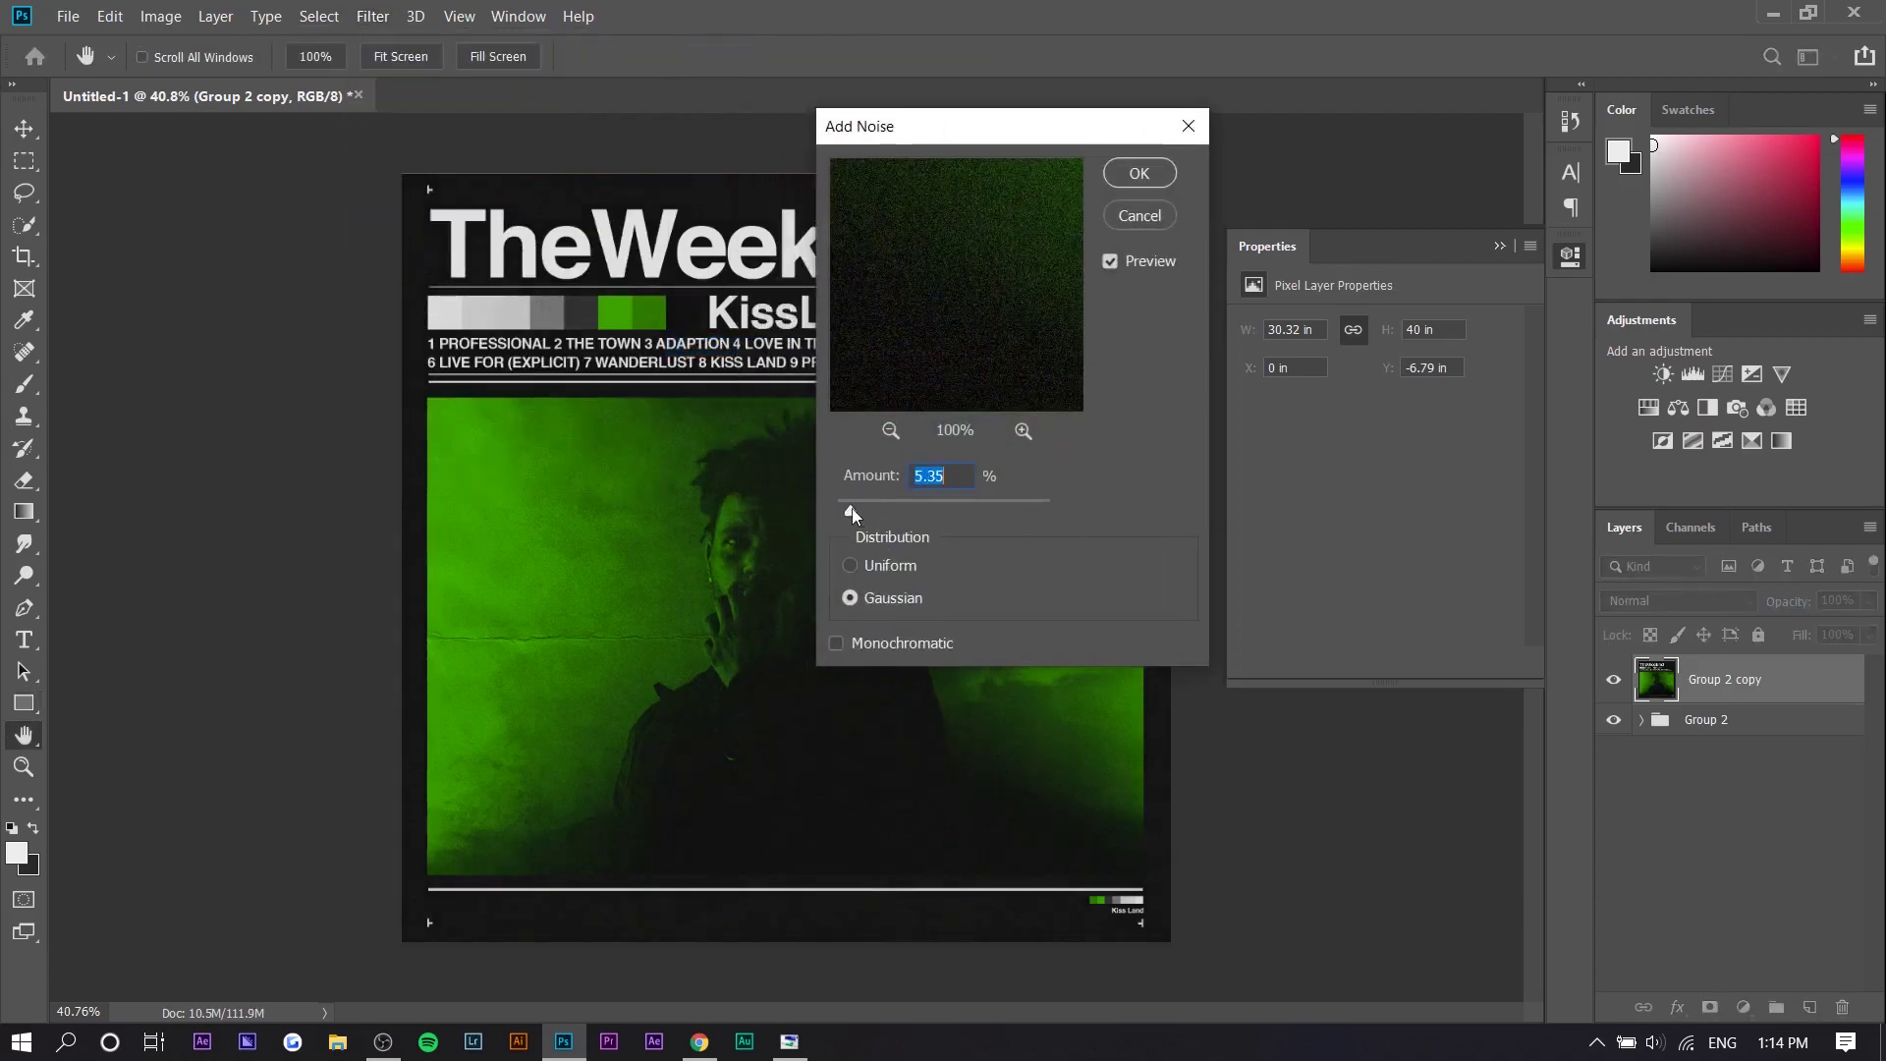
left_click(1139, 183)
scroll(843, 156, "up", 5)
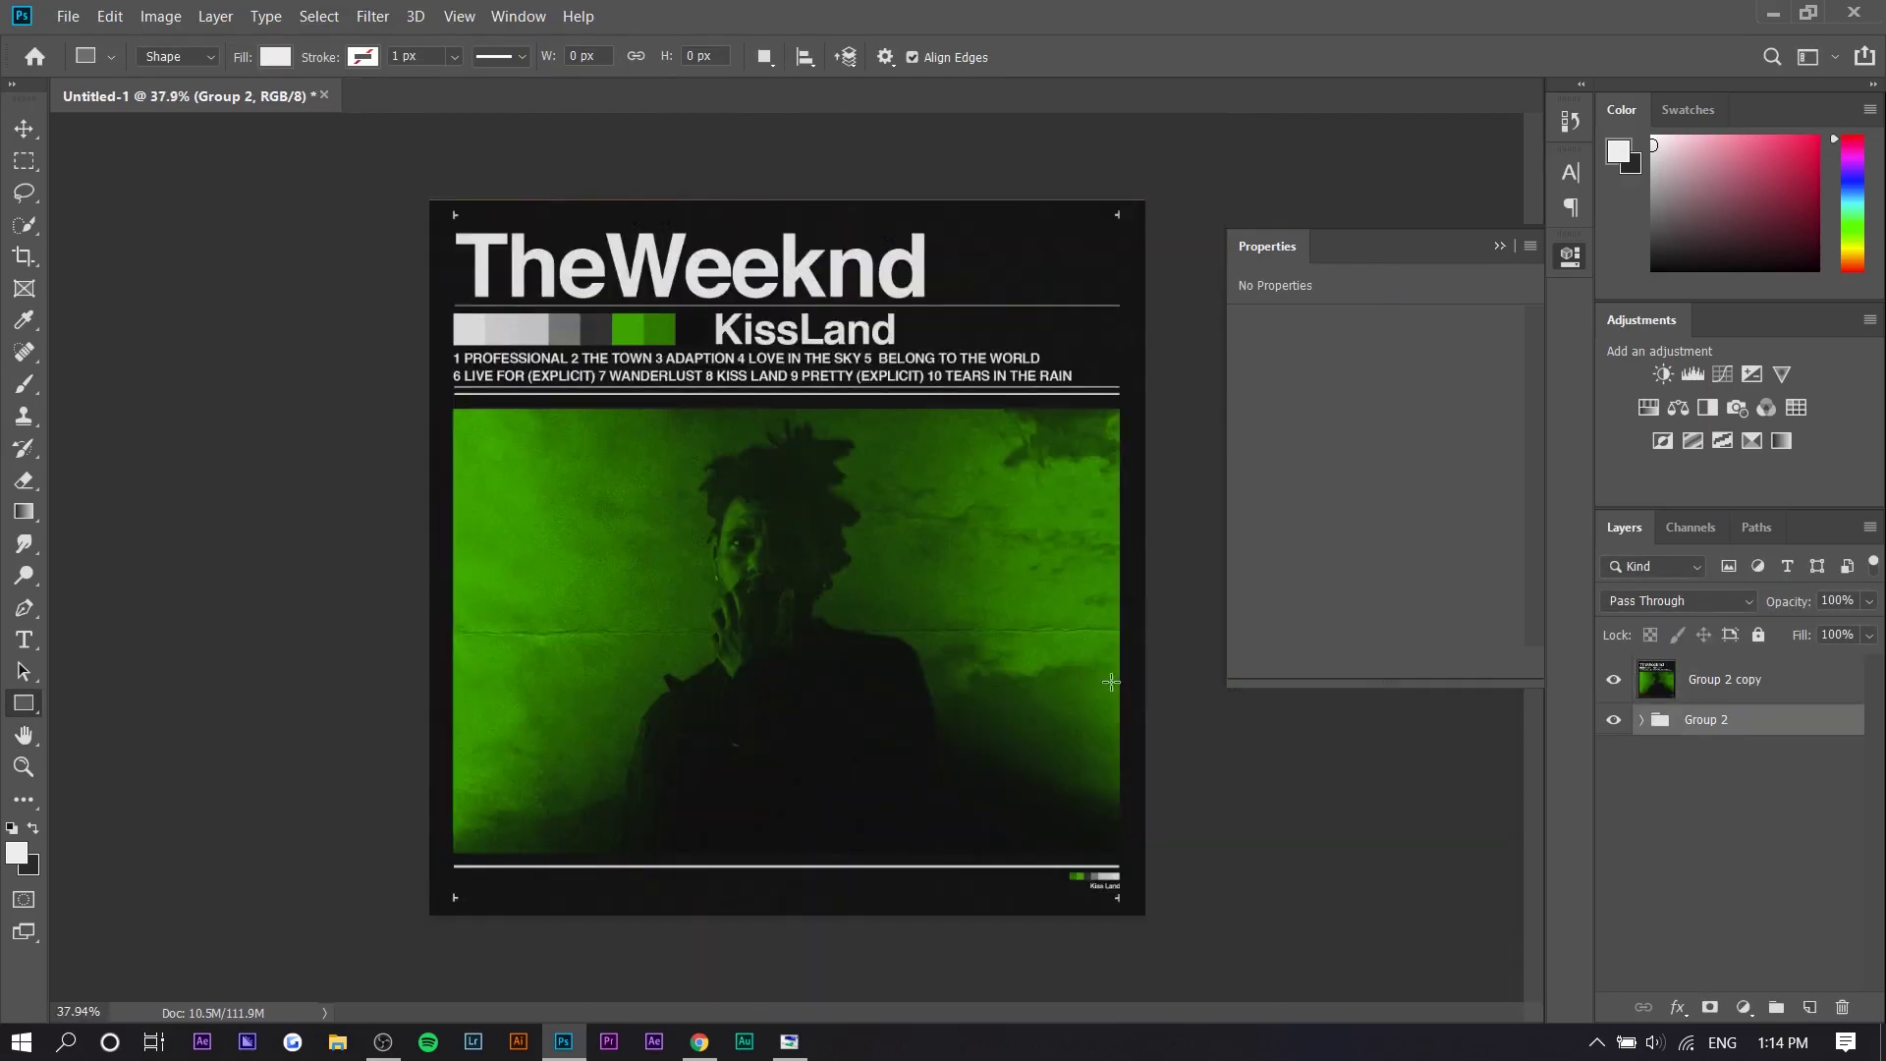